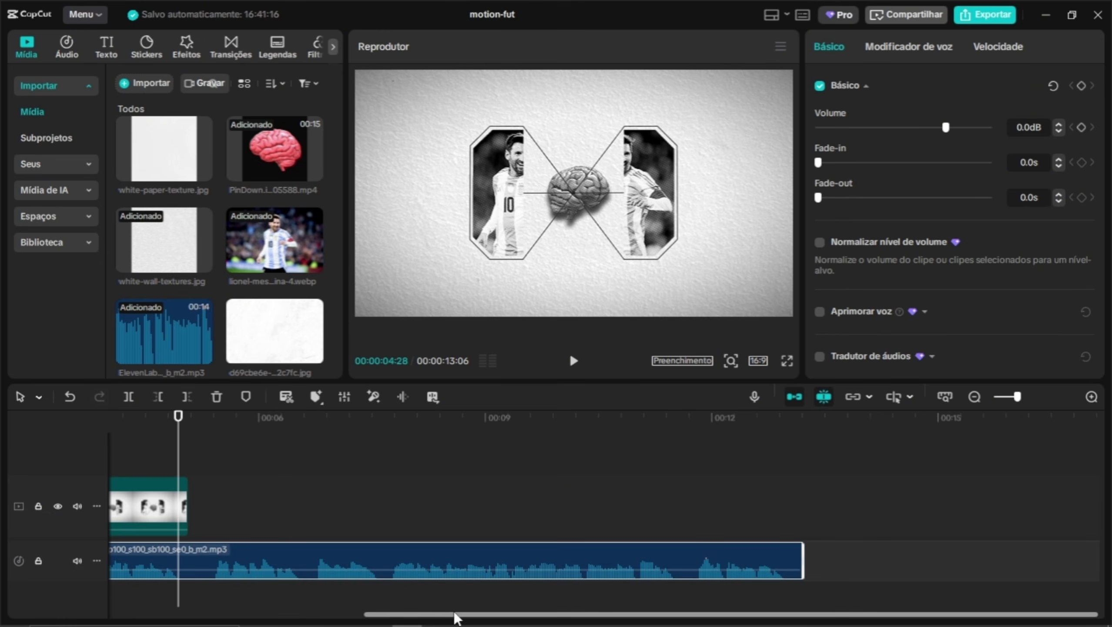
Play the narration from the end of the first clip and add a timeline marker at 00:00:08:03
drag(454, 615, 285, 616)
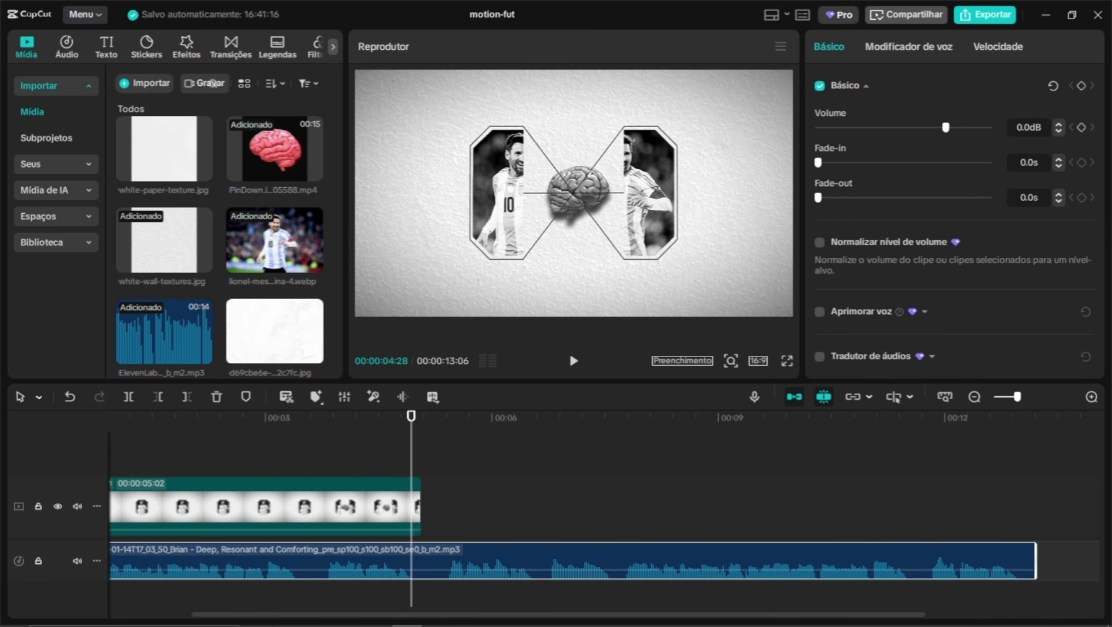
mouse_move(412, 419)
mouse_down()
mouse_move(548, 424)
mouse_move(422, 426)
mouse_up()
key(space)
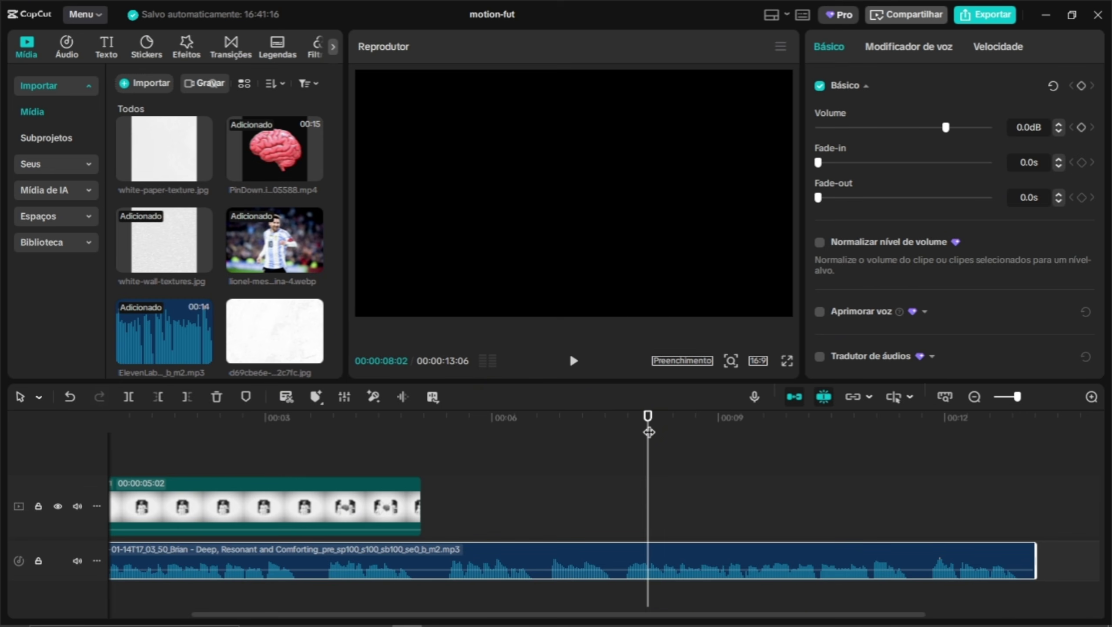
click(528, 498)
drag(642, 425, 651, 425)
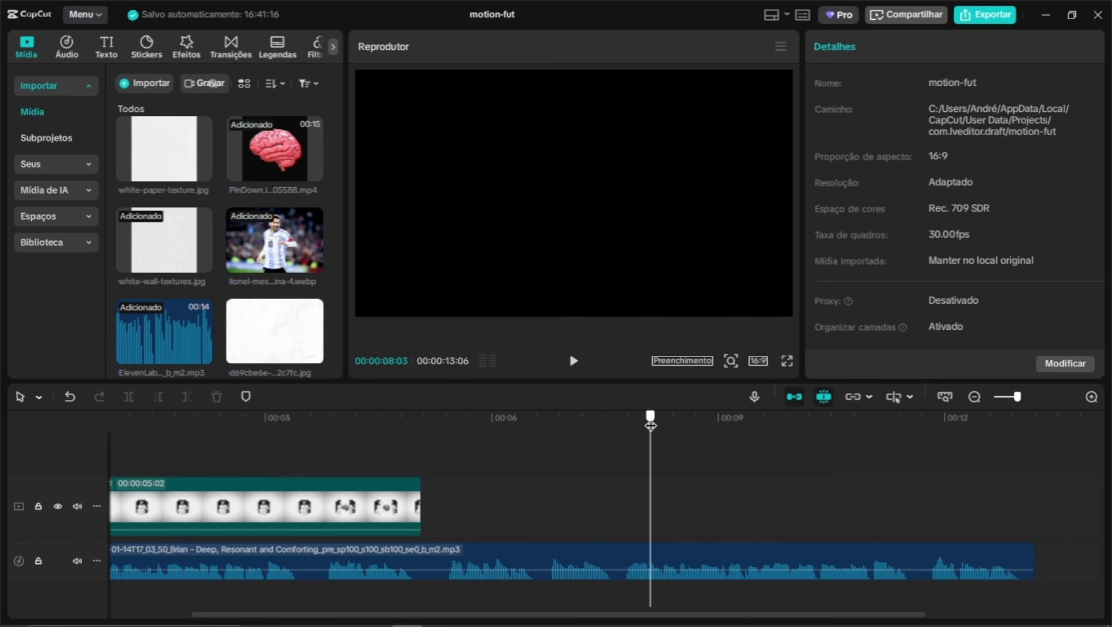
click(249, 395)
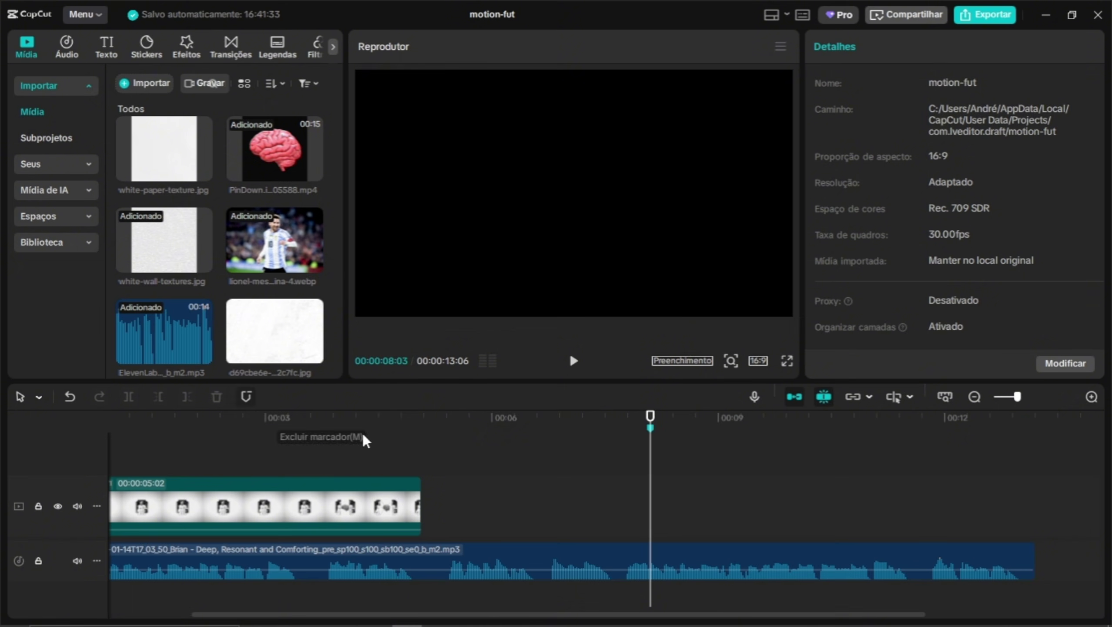
Compare the two white textures full screen, and place white-paper-texture.jpg on the main track at 00:00:05:02, enlarged to fill the frame
click(612, 418)
drag(612, 419, 423, 430)
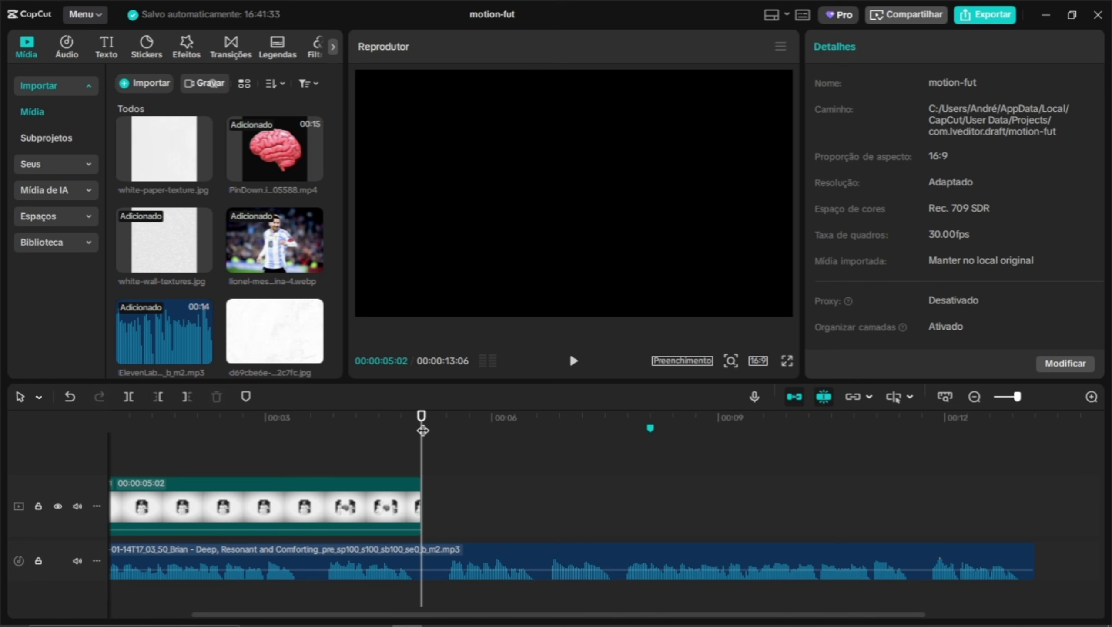
scroll(247, 266, up, 1)
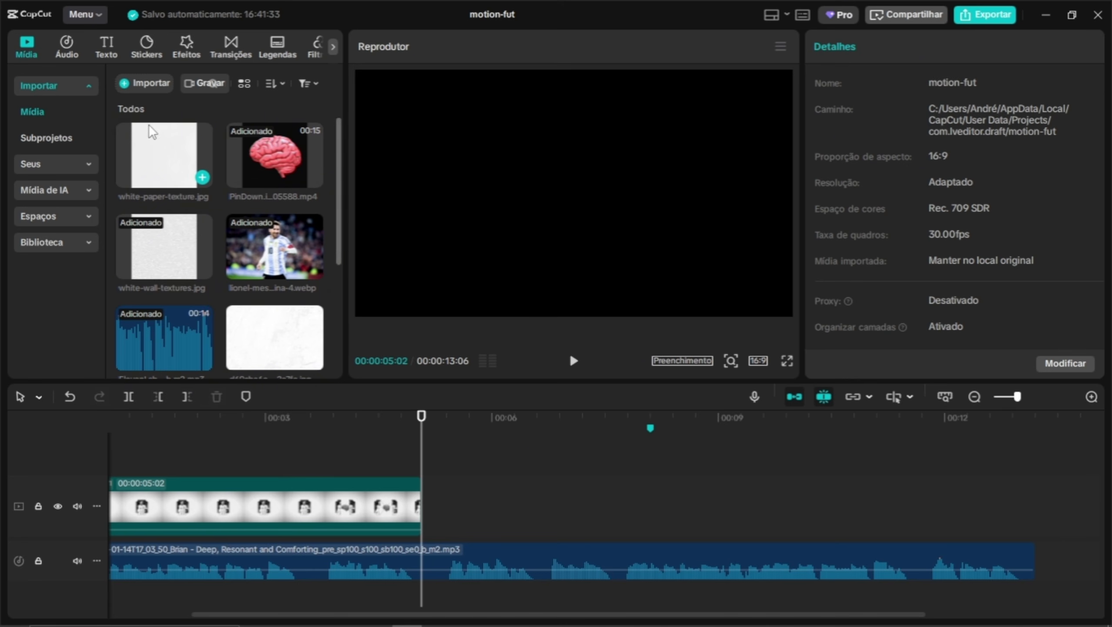
click(172, 157)
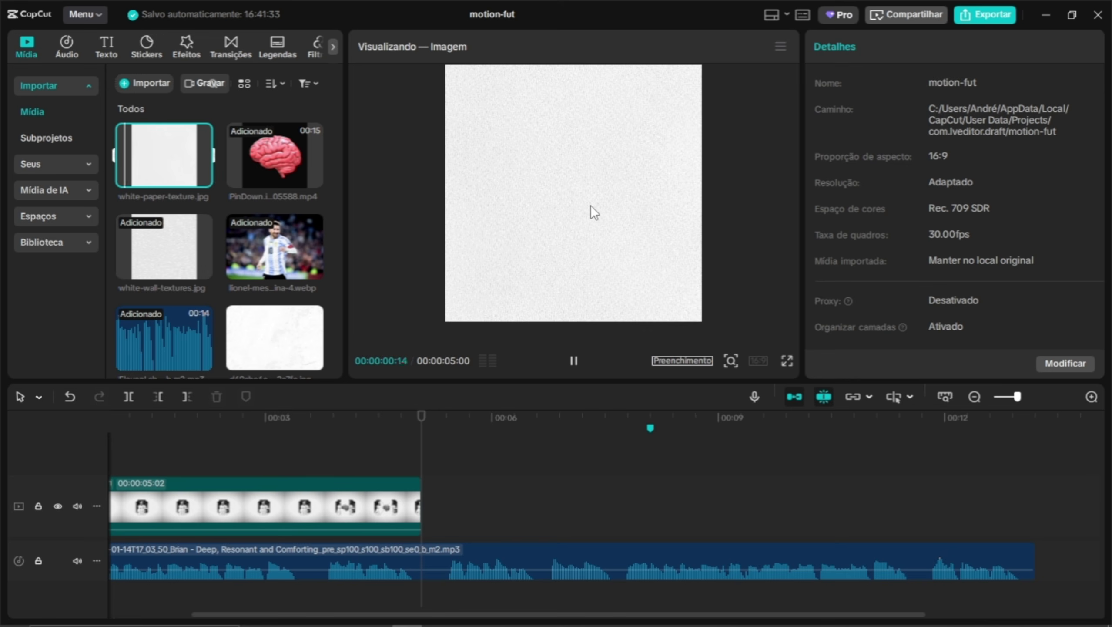
click(788, 361)
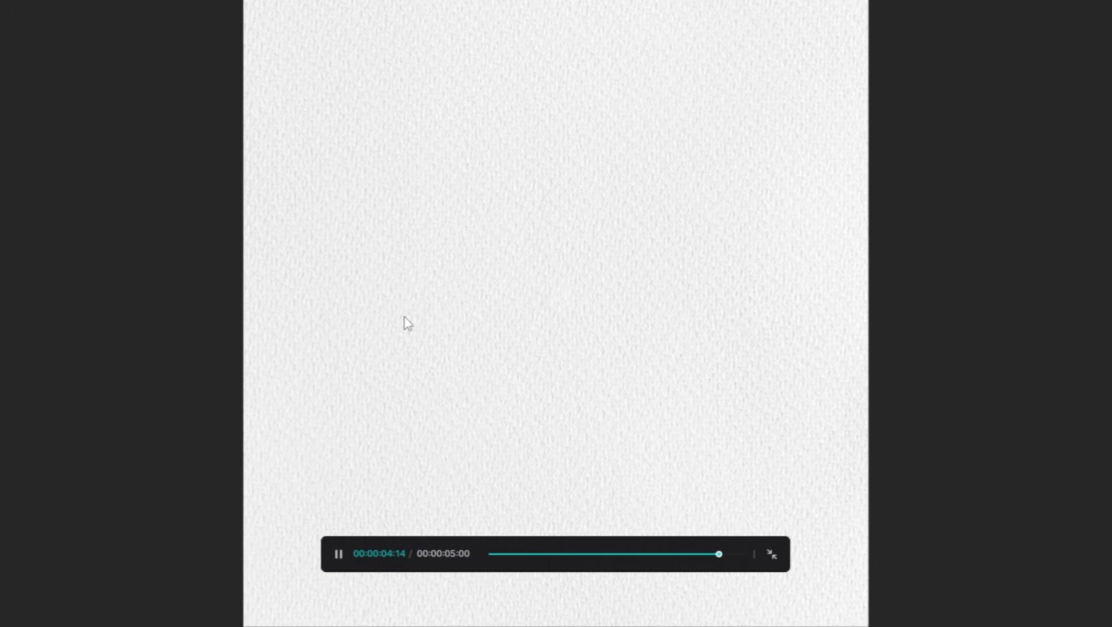
key(Escape)
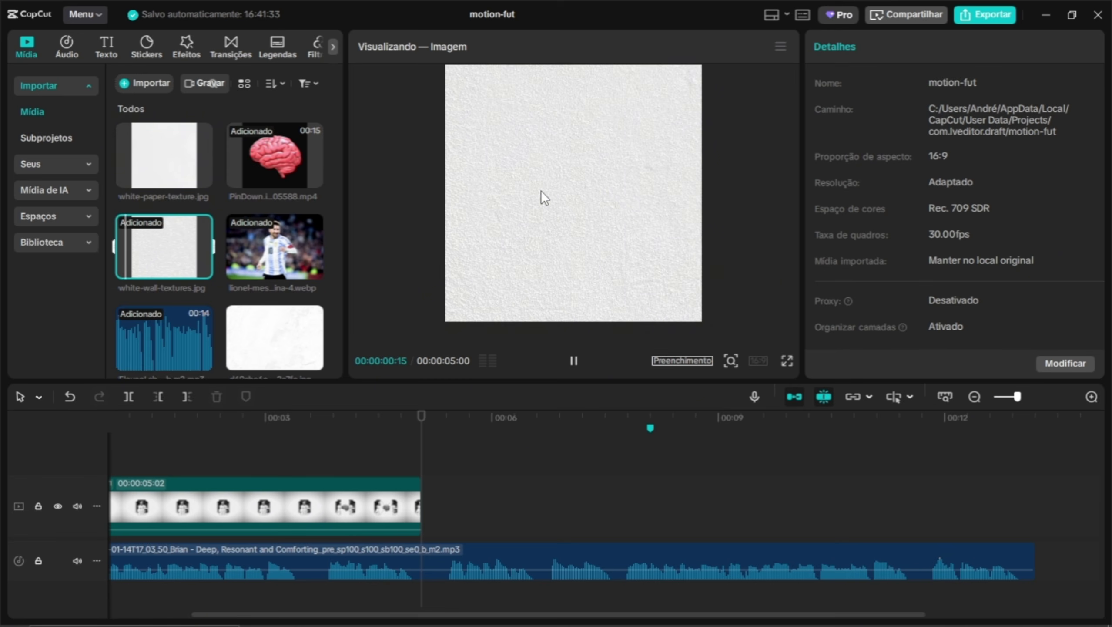
click(788, 360)
key(Escape)
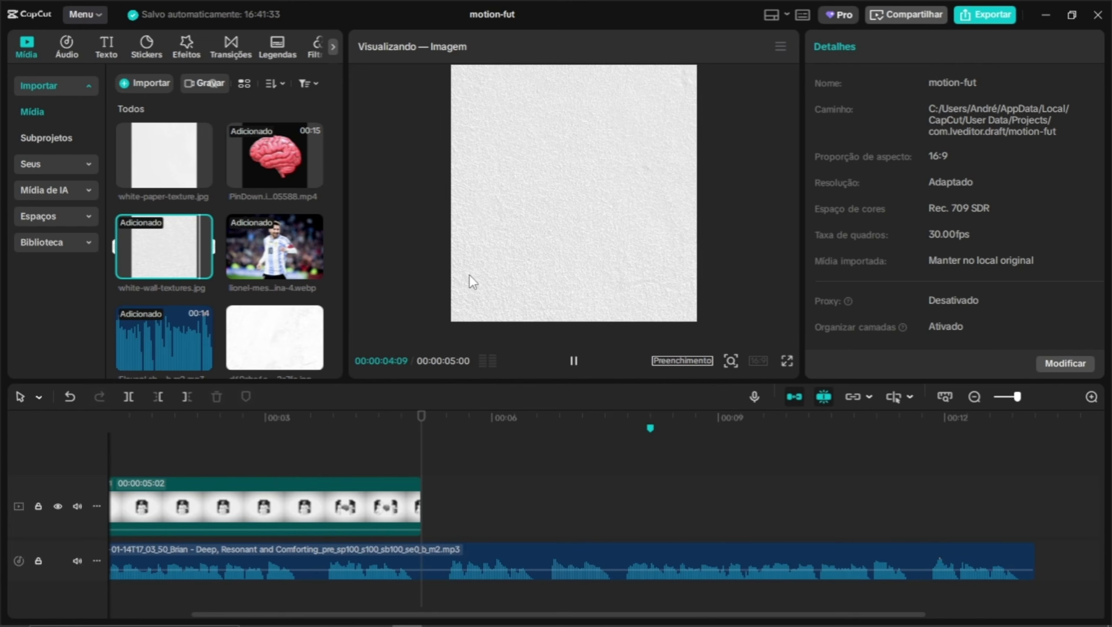
drag(181, 171, 421, 506)
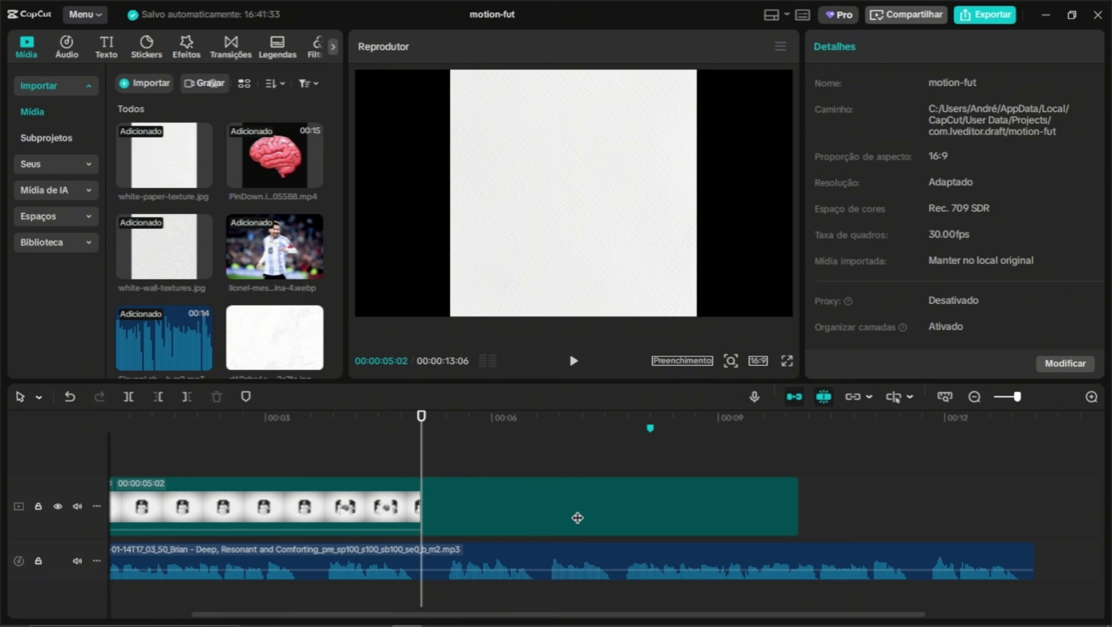
click(777, 496)
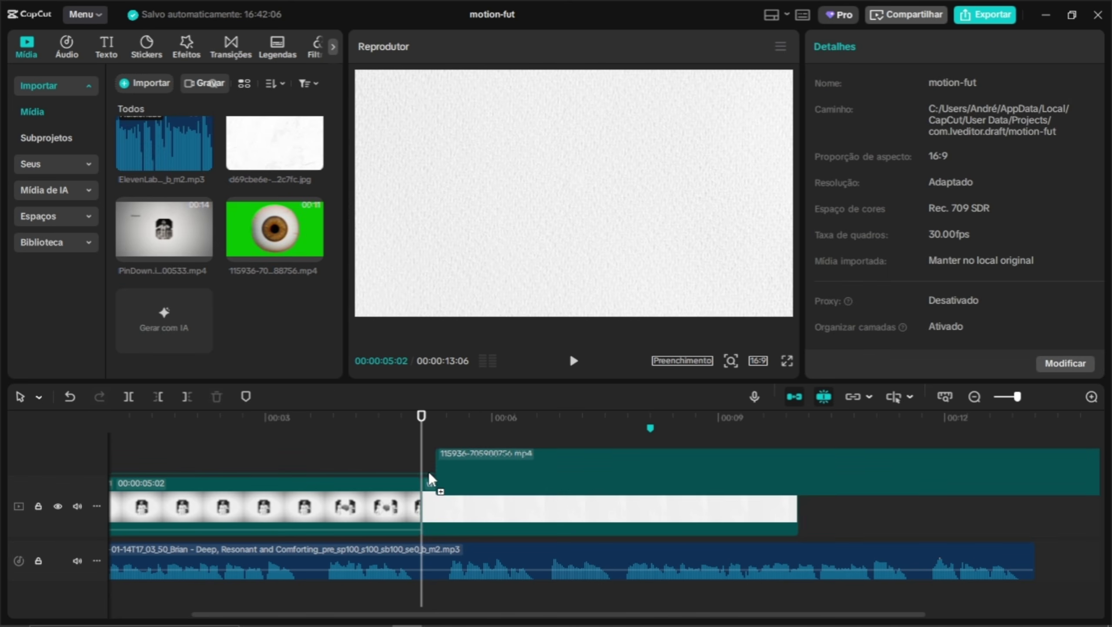
Place the green-screen eye clip above the paper texture at 00:00:05:02 and cut off everything after 00:00:09:06
drag(428, 471, 422, 470)
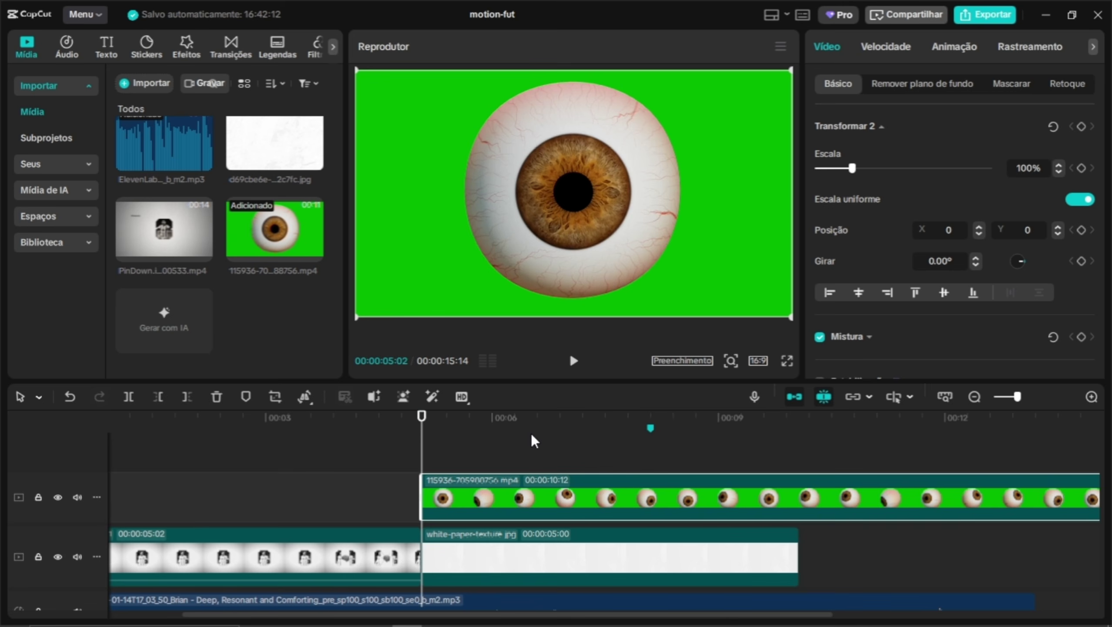
drag(553, 420, 735, 436)
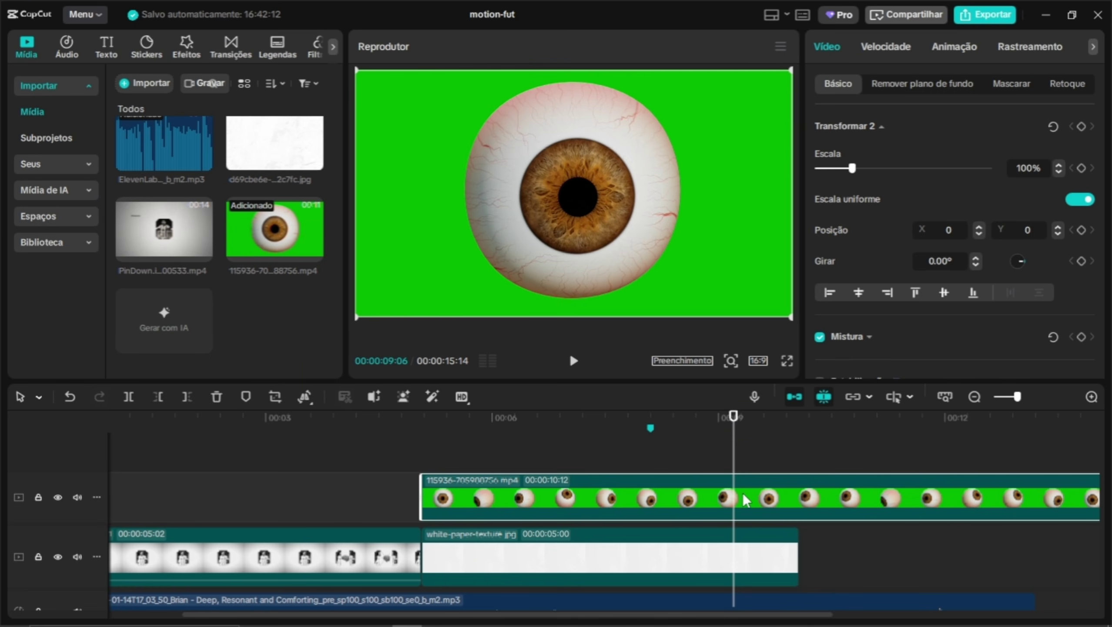
key(ctrl+b)
key(Delete)
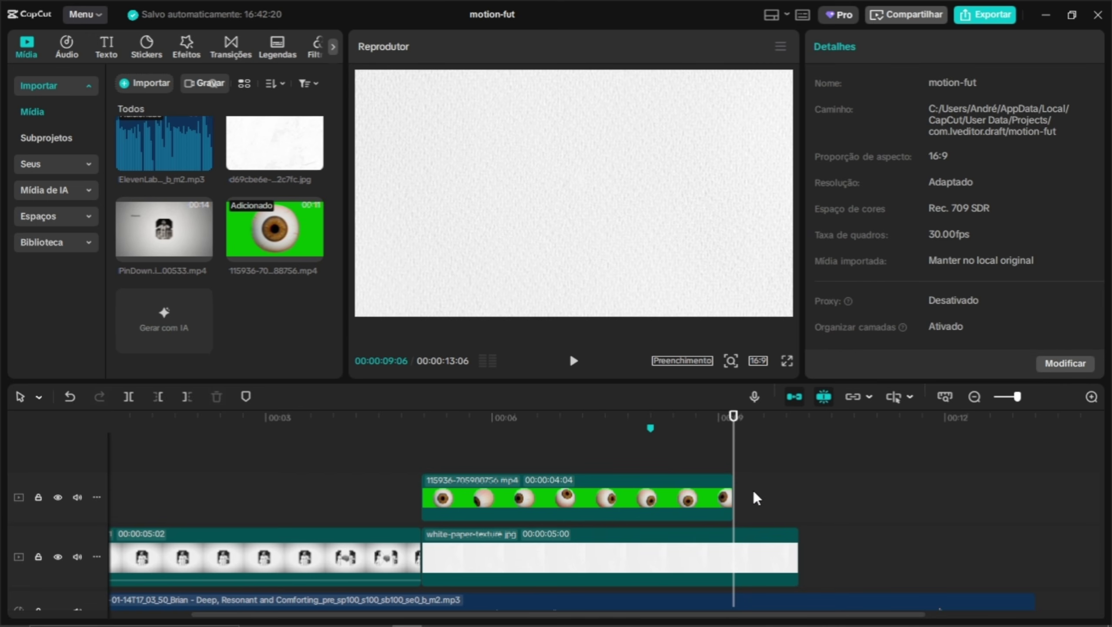
Enable Chroma key on the eye clip and sample its green background as the key color
click(673, 496)
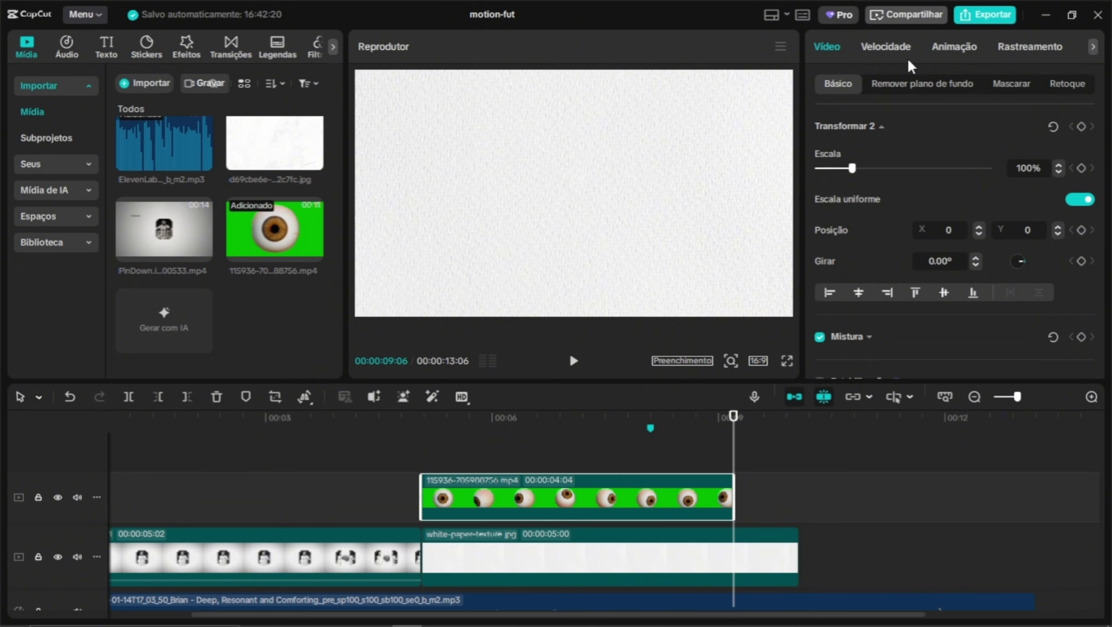
click(896, 86)
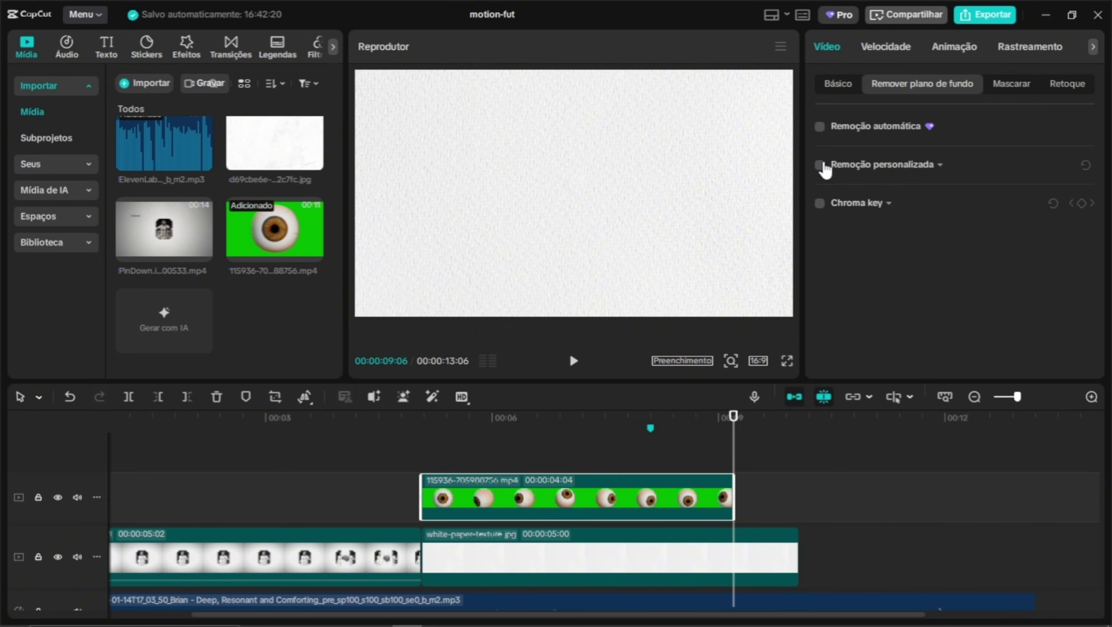
click(819, 165)
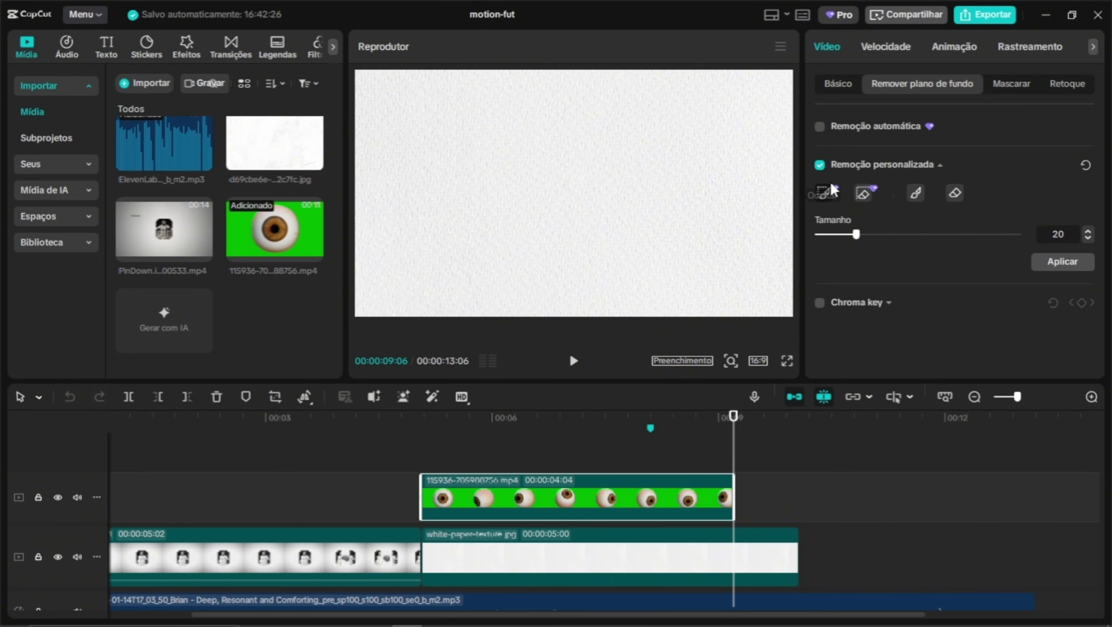
click(820, 165)
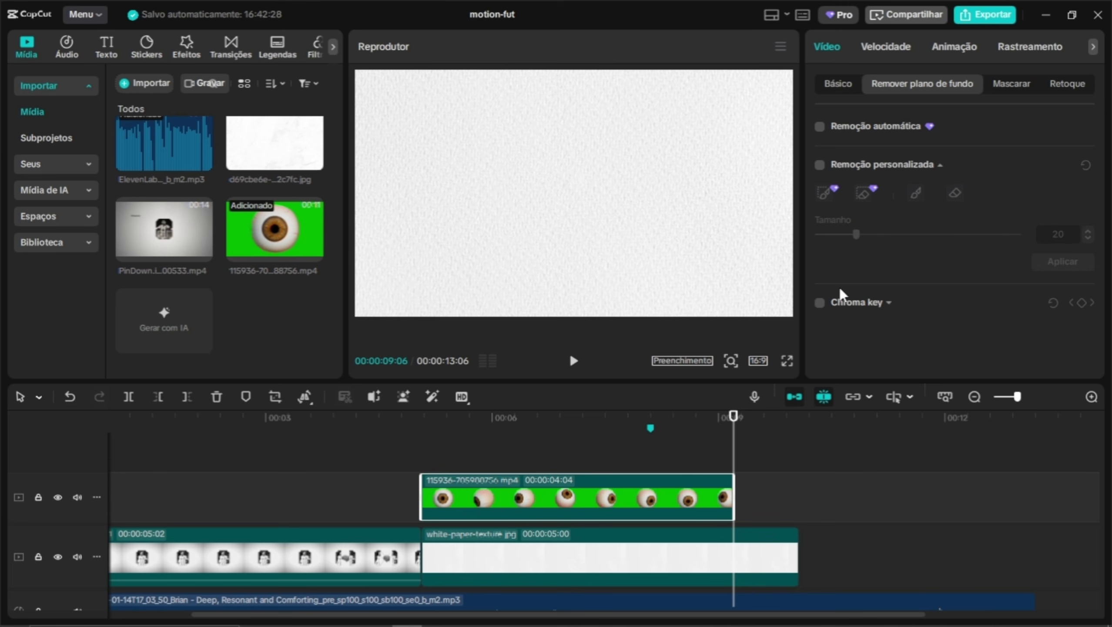
click(819, 303)
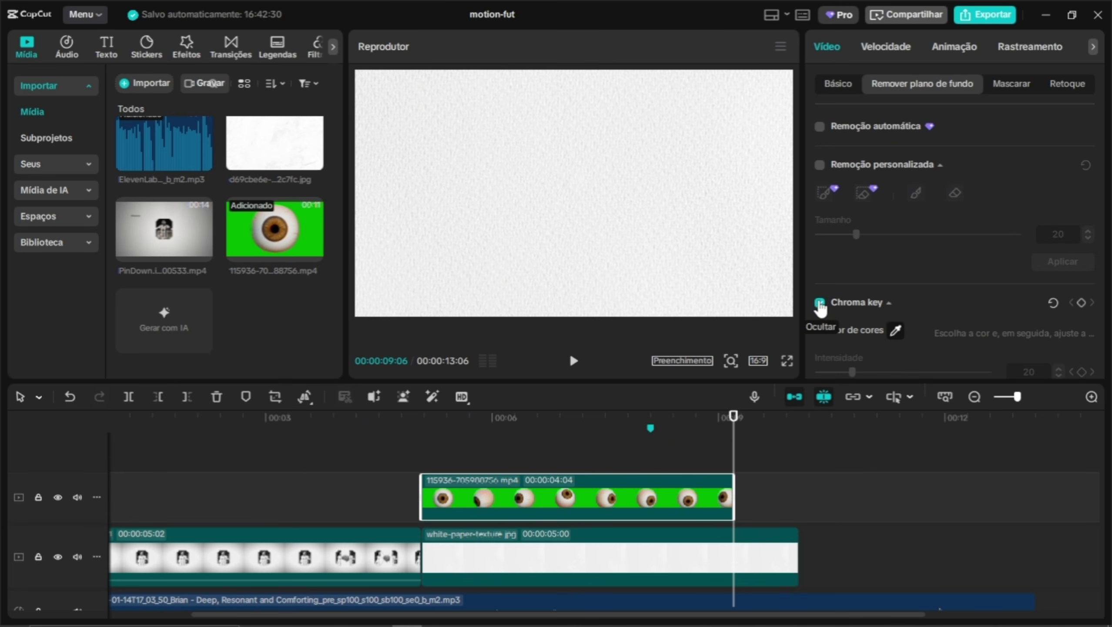
drag(618, 413, 585, 415)
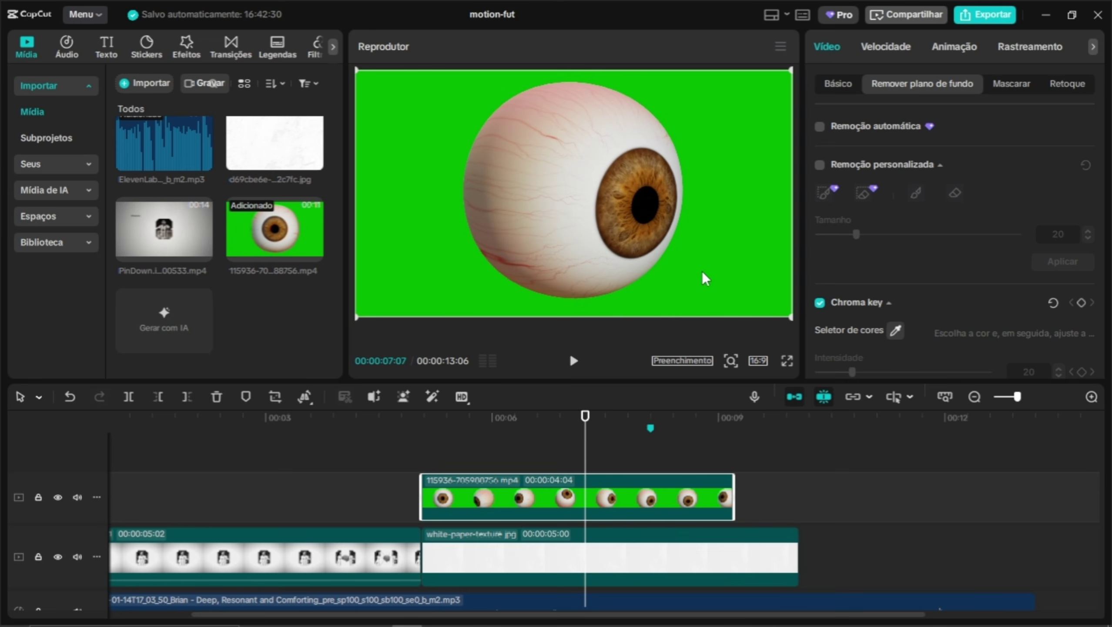
click(895, 329)
drag(757, 243, 735, 222)
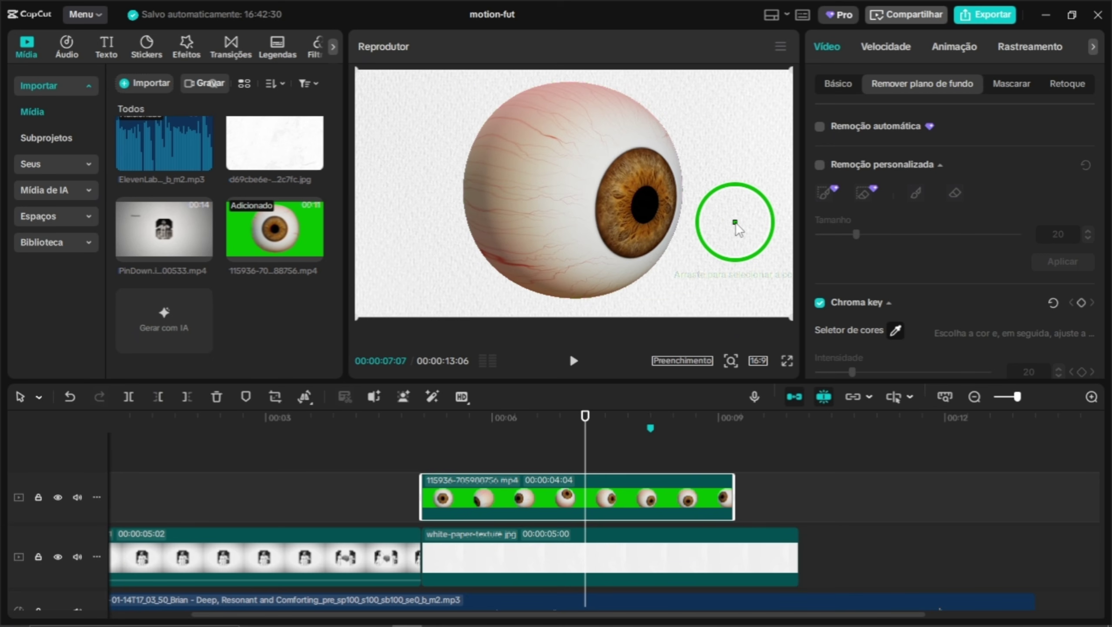
Set the eye clip's chroma key intensity (Intensidade) to 50 and edge cleaning (Limpar borda) to 100
scroll(1024, 210, down, 3)
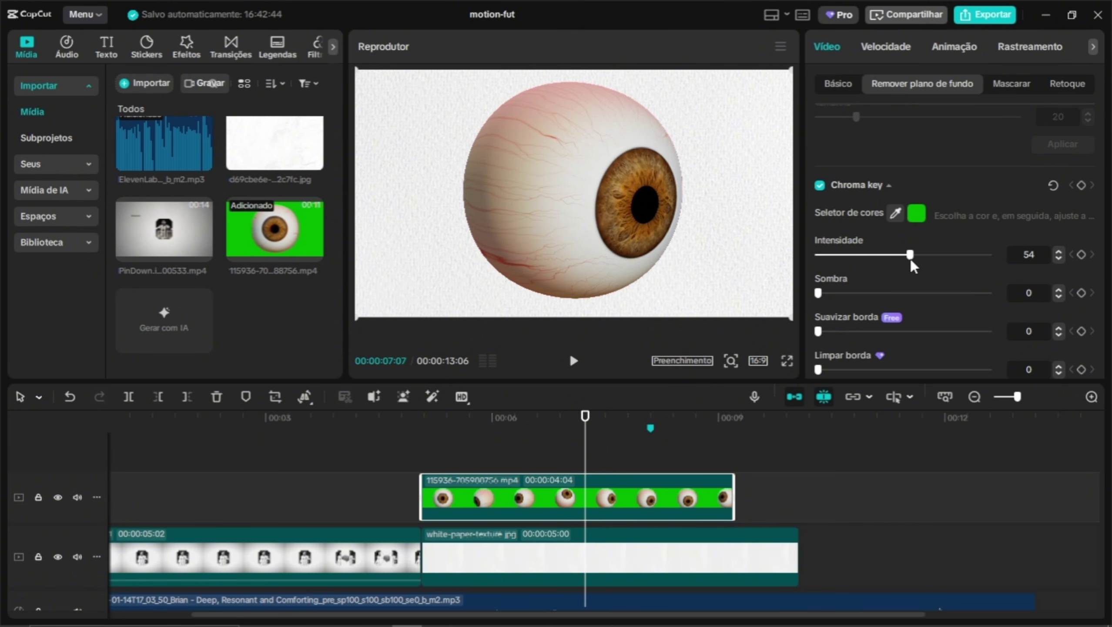
drag(911, 260, 905, 259)
scroll(819, 317, down, 1)
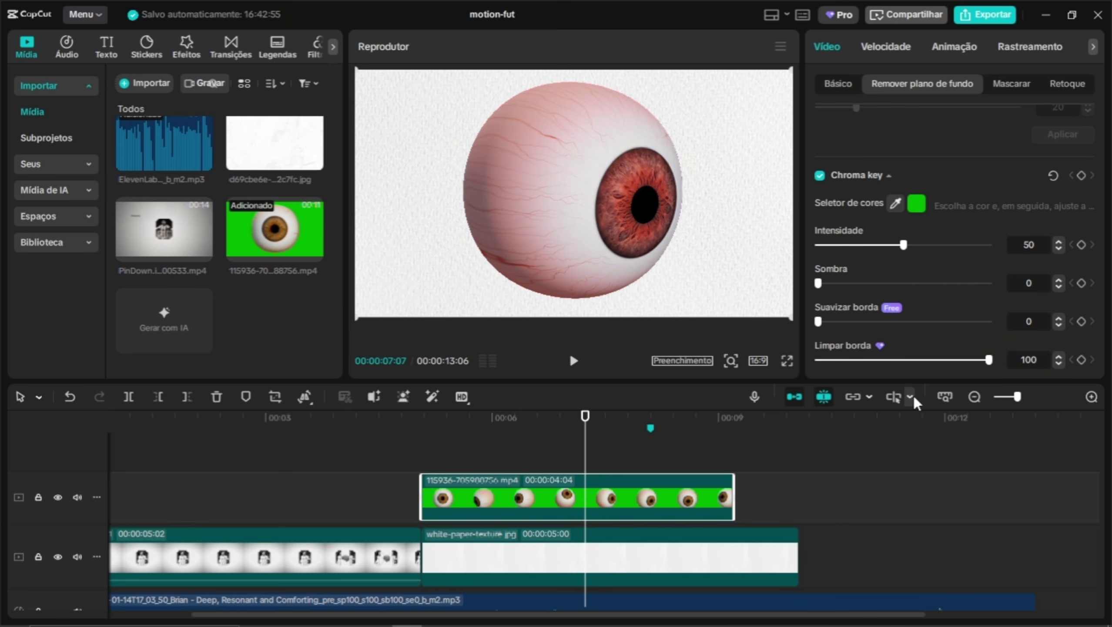
Scale the eye clip down to 25%
drag(588, 433, 527, 432)
click(855, 88)
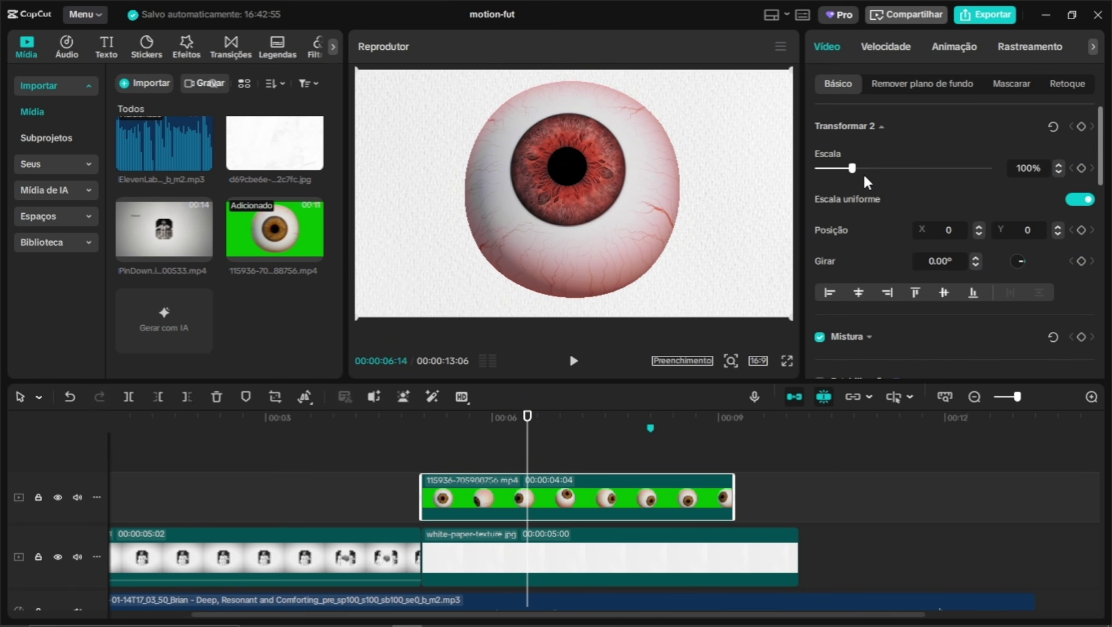
drag(854, 167, 830, 170)
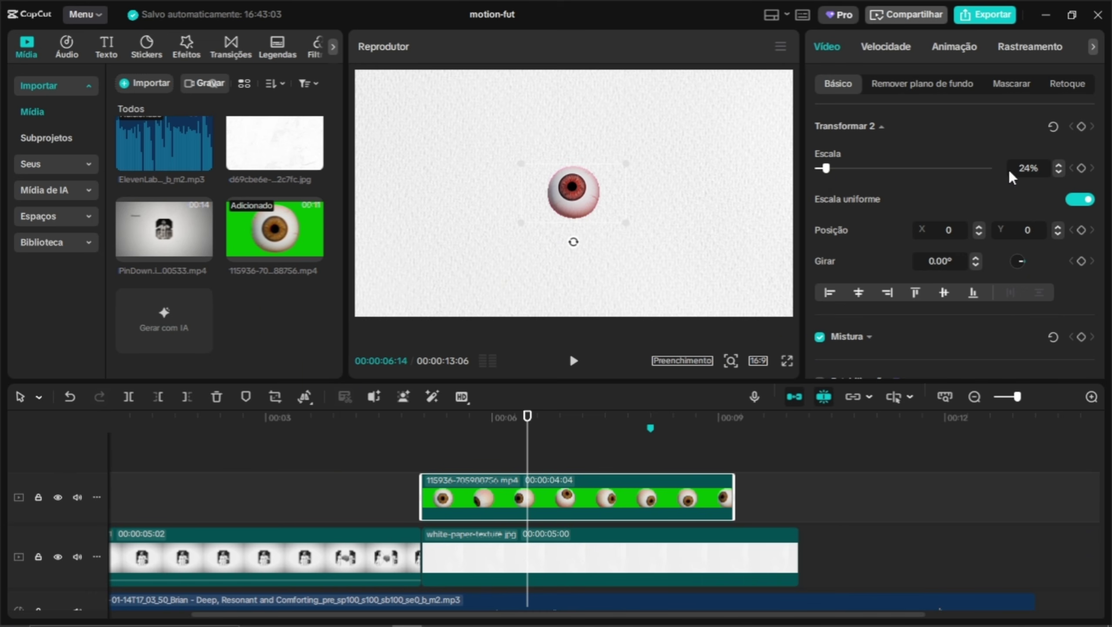
text(25)
key(Return)
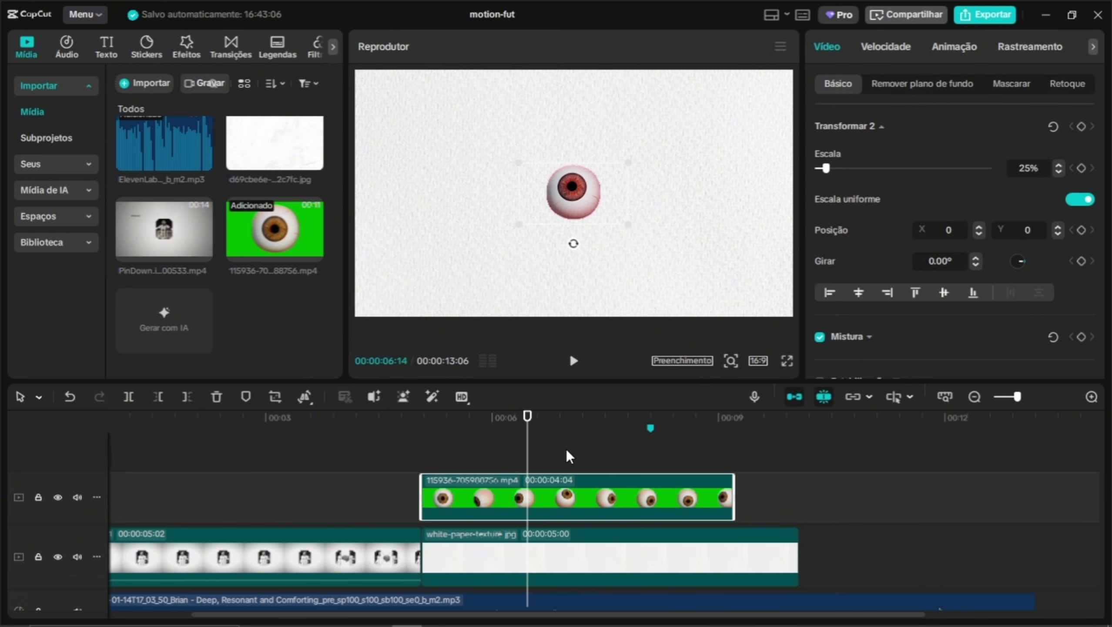
Duplicate the eye clip on its own track and offset the lower copy to X -39, Y -61
mouse_move(509, 498)
mouse_down()
mouse_move(489, 484)
mouse_move(492, 506)
mouse_up()
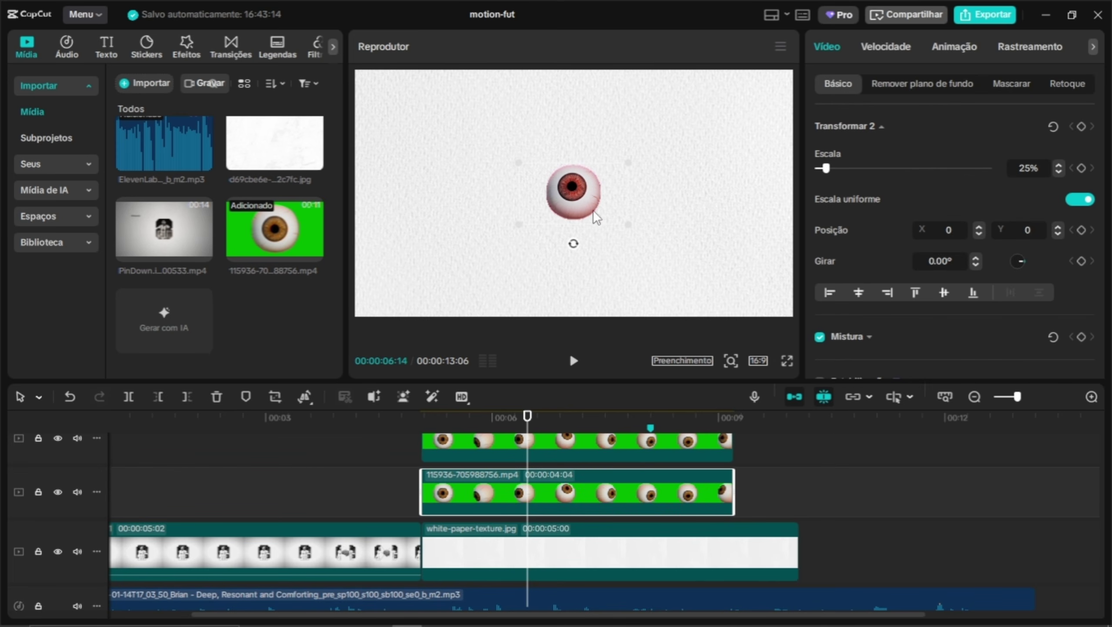
drag(571, 206, 574, 201)
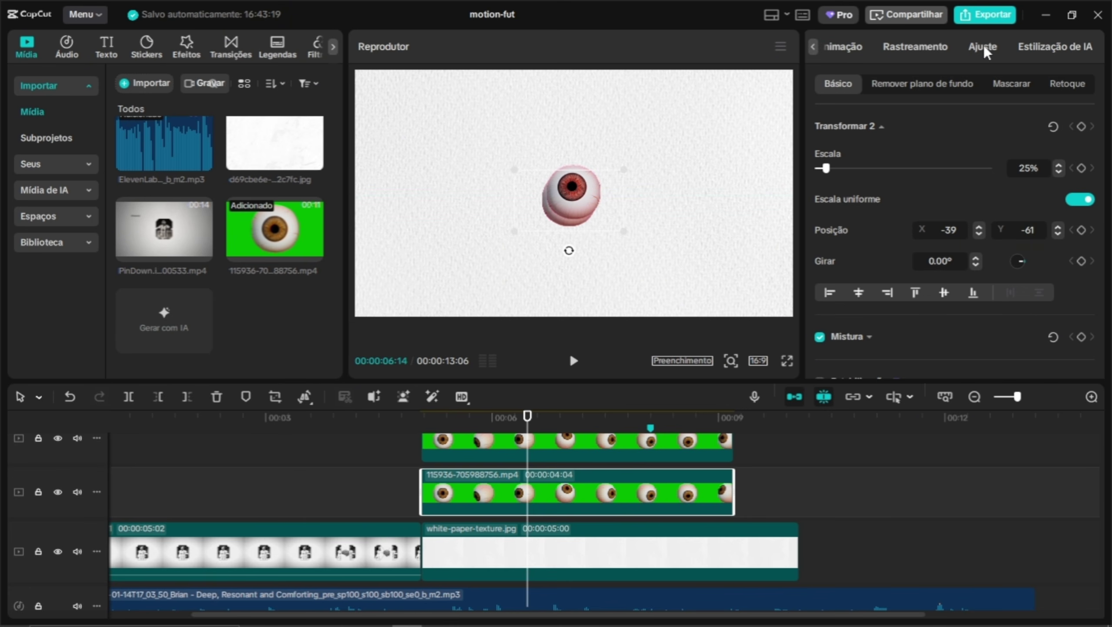
Turn the lower eye copy solid black by pulling its color curves down, including the red, green and blue channels
click(984, 45)
scroll(1091, 251, down, 2)
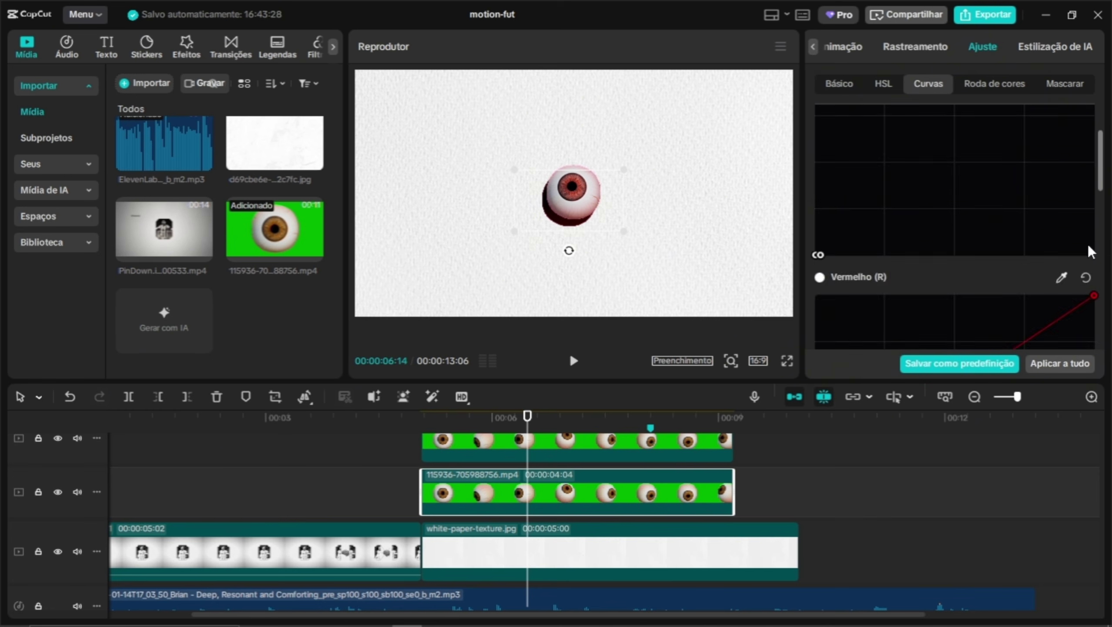
scroll(1088, 250, down, 6)
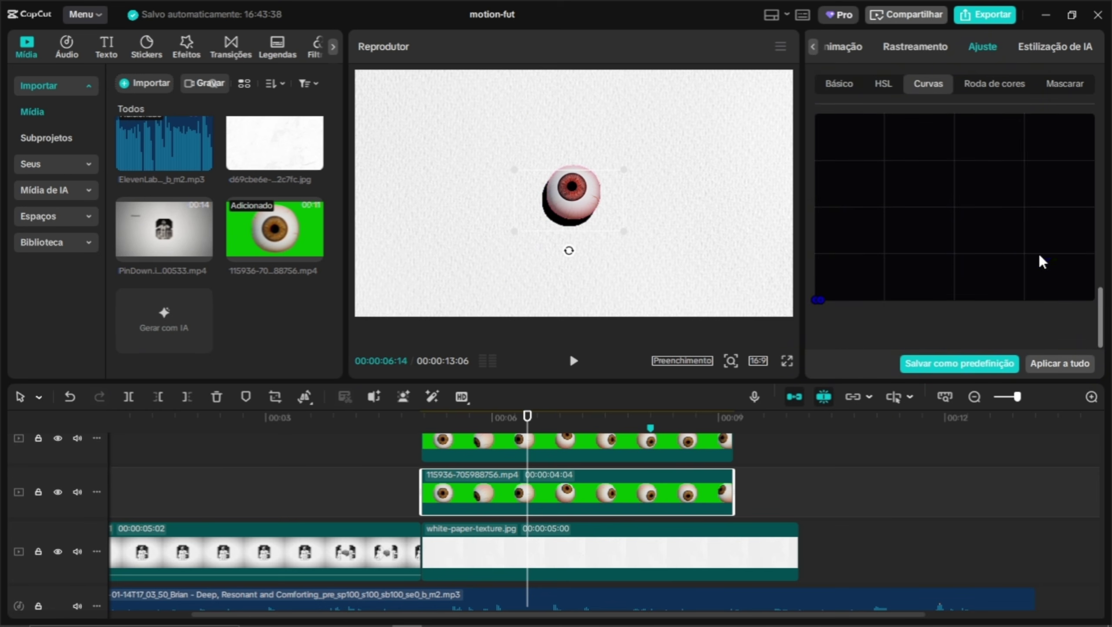
Apply the Desfocar effect from the Movimento video effects to the black eye copy and increase the effect's setting
click(193, 50)
scroll(90, 162, down, 4)
click(83, 224)
scroll(130, 226, down, 2)
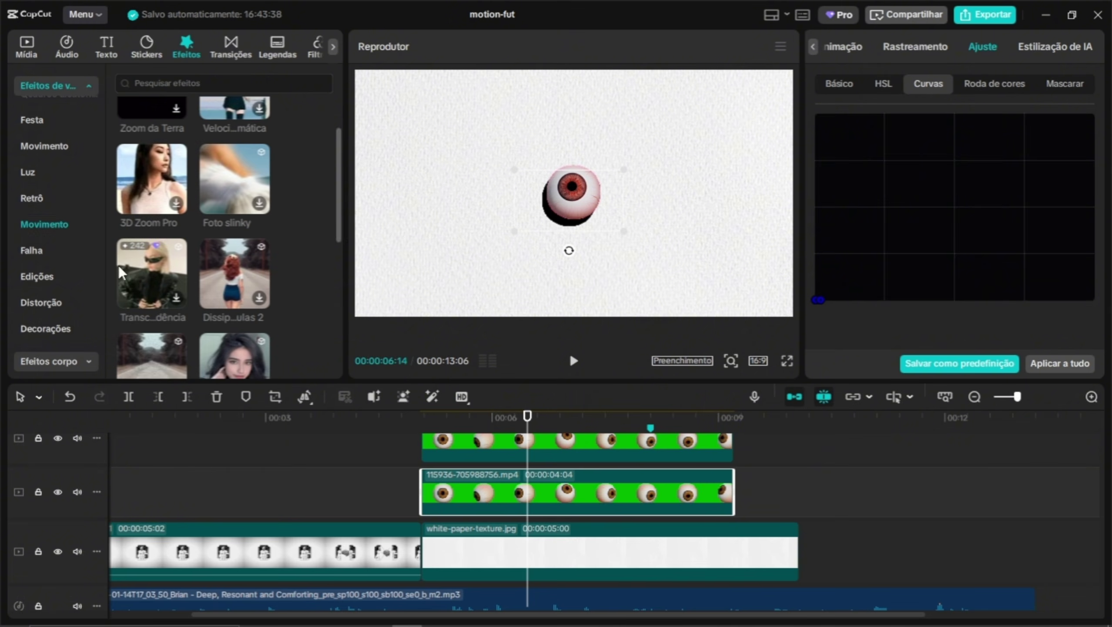
scroll(59, 254, up, 4)
scroll(58, 255, down, 2)
click(57, 292)
scroll(284, 206, down, 12)
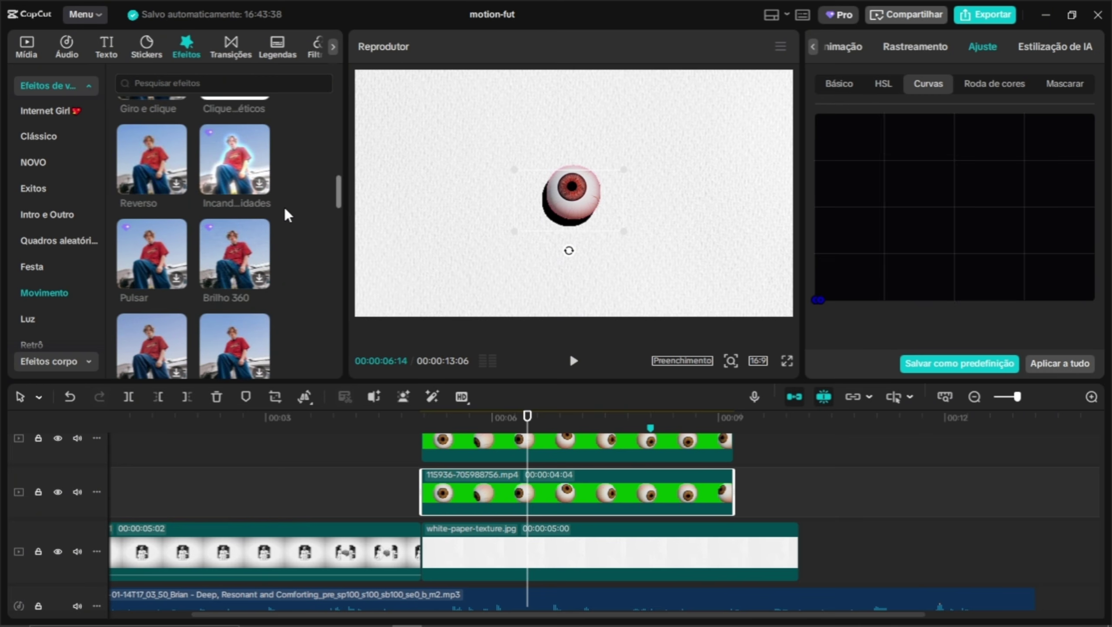
scroll(286, 210, down, 6)
drag(151, 257, 432, 482)
drag(916, 190, 1022, 190)
Lower the opacity of the blurred black eye copy in its blend settings (Mistura) to soften the shadow
click(635, 504)
click(840, 84)
scroll(890, 46, up, 2)
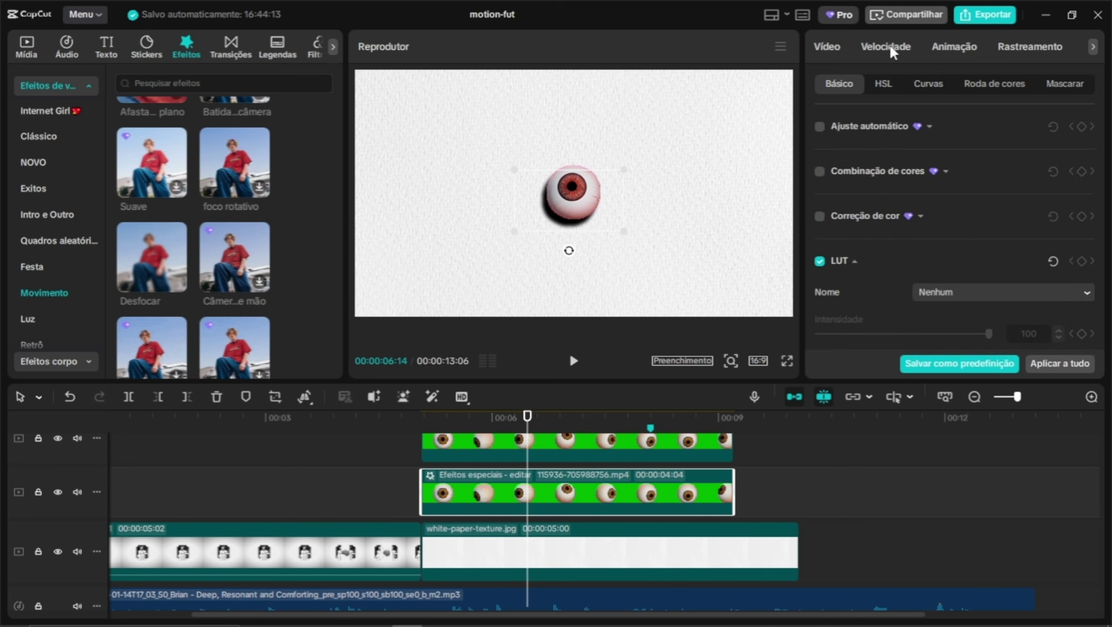
click(828, 47)
scroll(878, 217, down, 3)
click(870, 214)
click(877, 288)
click(571, 218)
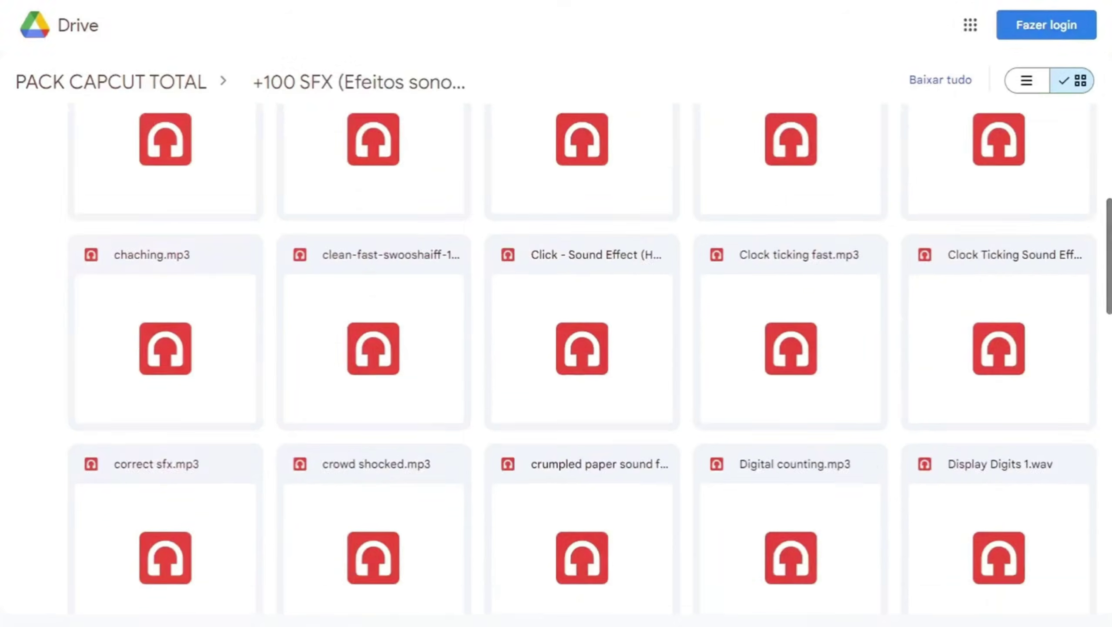
Look through the asset pack's sound effects, video effects, Emojis 2.0 and horizontal background folders in Google Drive
scroll(596, 351, down, 5)
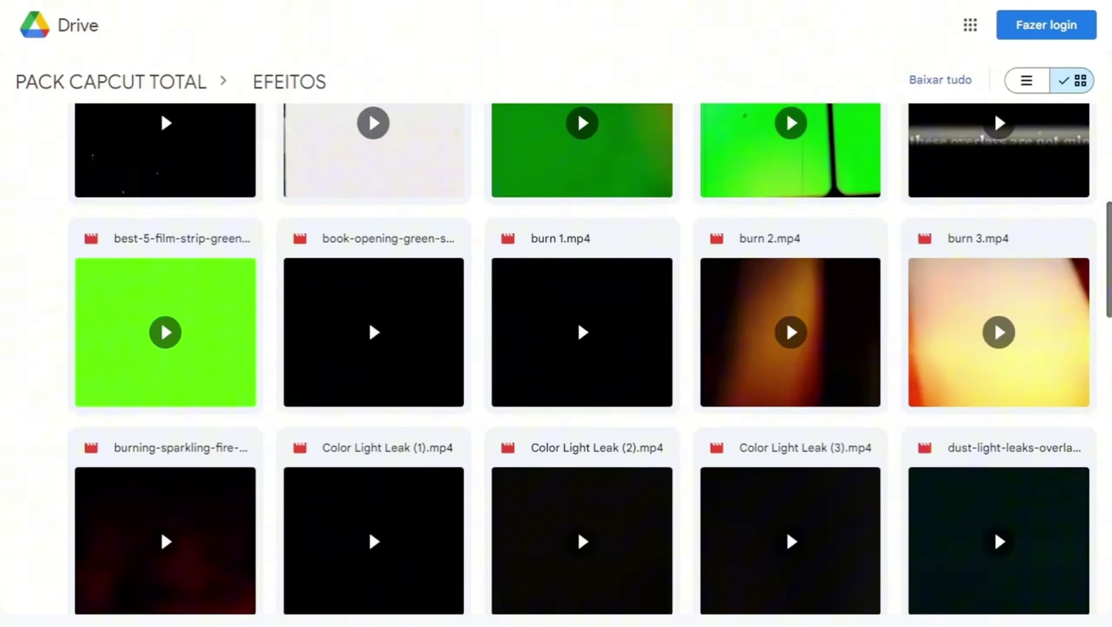
scroll(160, 528, down, 10)
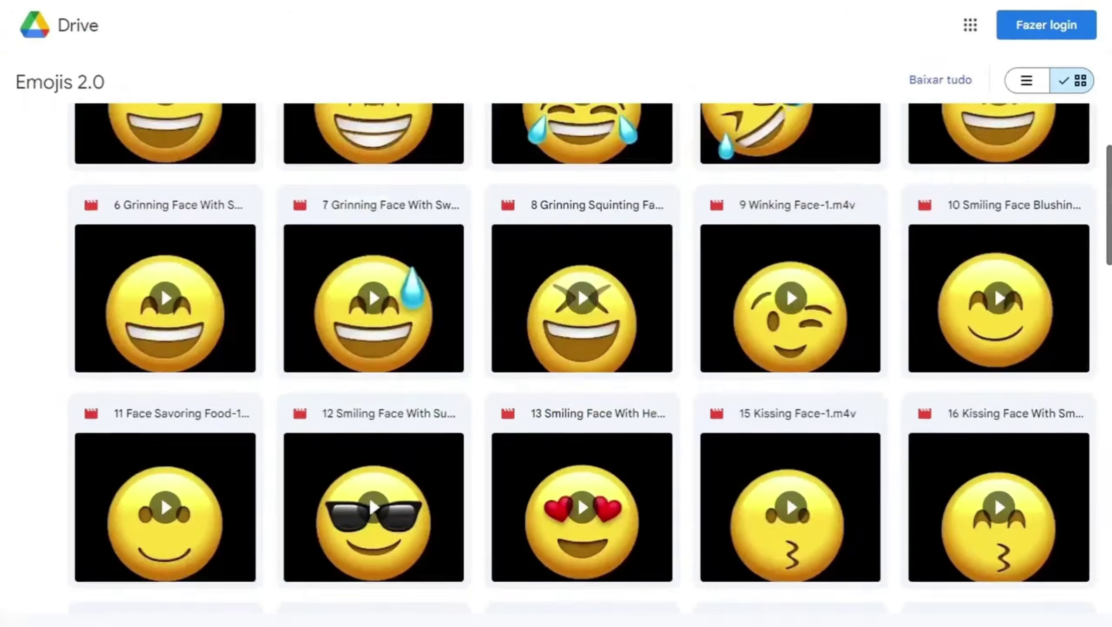
scroll(597, 352, down, 15)
scroll(597, 351, down, 20)
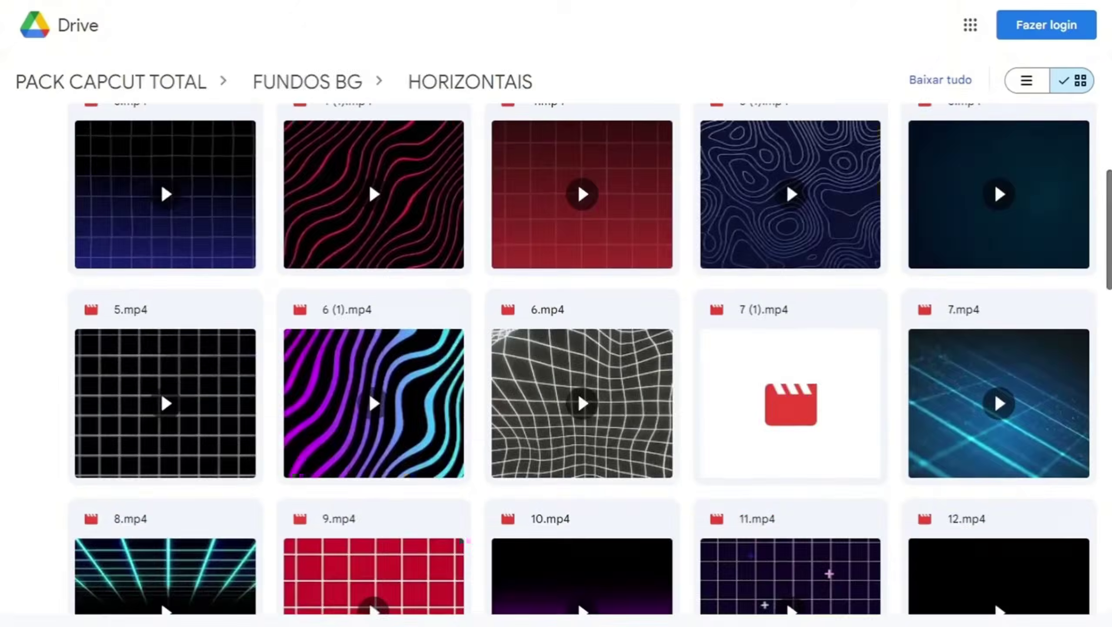
scroll(596, 351, down, 10)
scroll(583, 351, down, 10)
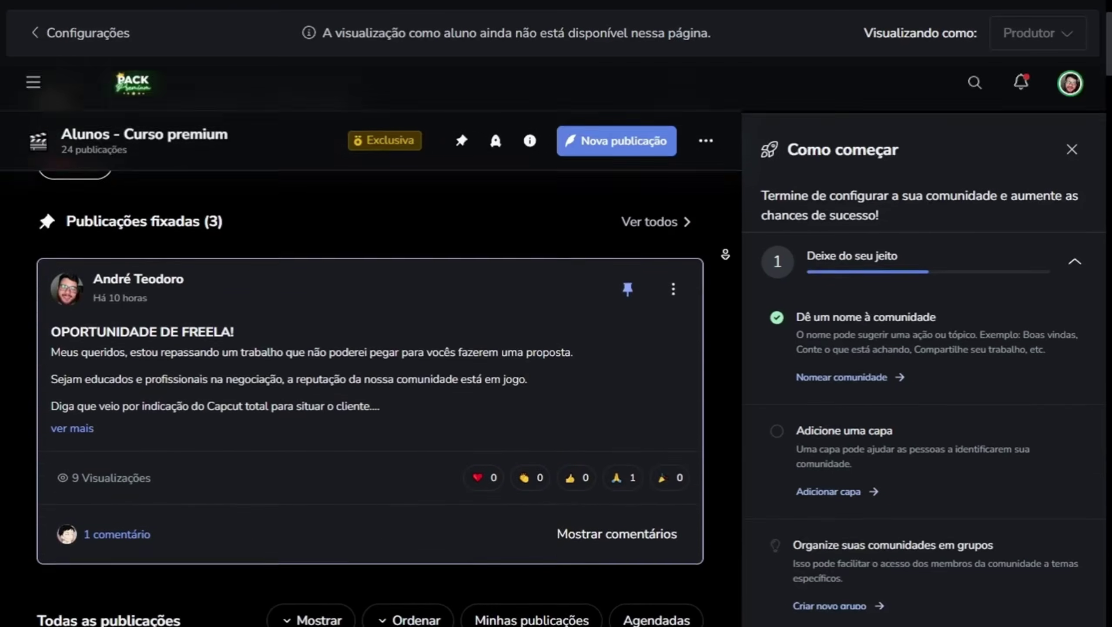
Look through the premium course's community posts, its module list and the dynamic editing principles document
scroll(371, 351, down, 8)
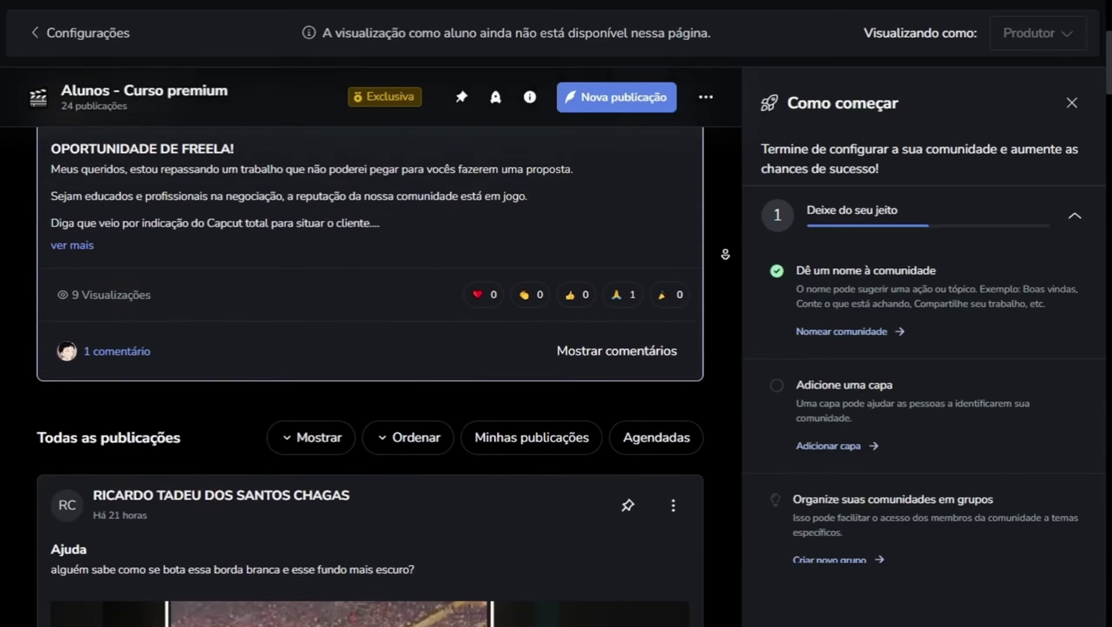
scroll(371, 351, down, 5)
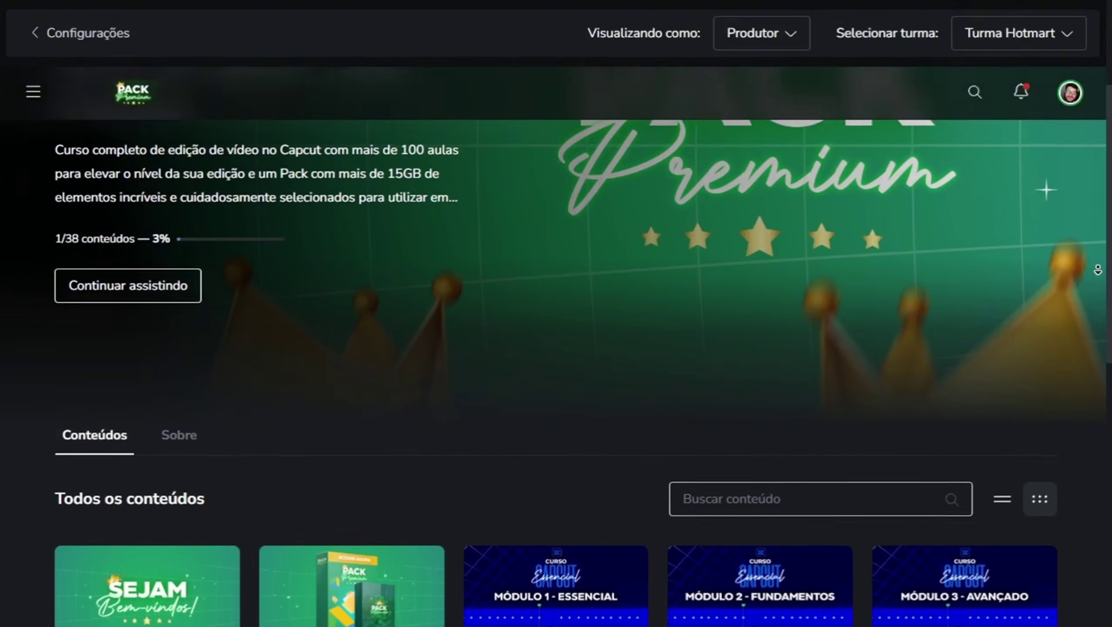
scroll(1097, 269, down, 8)
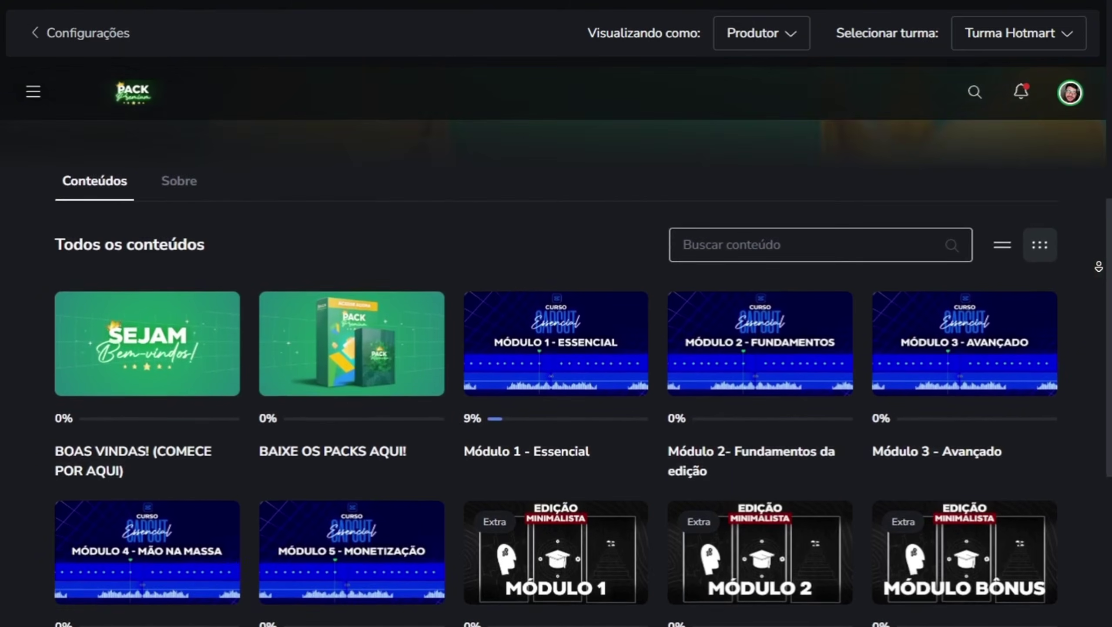
scroll(1099, 266, down, 5)
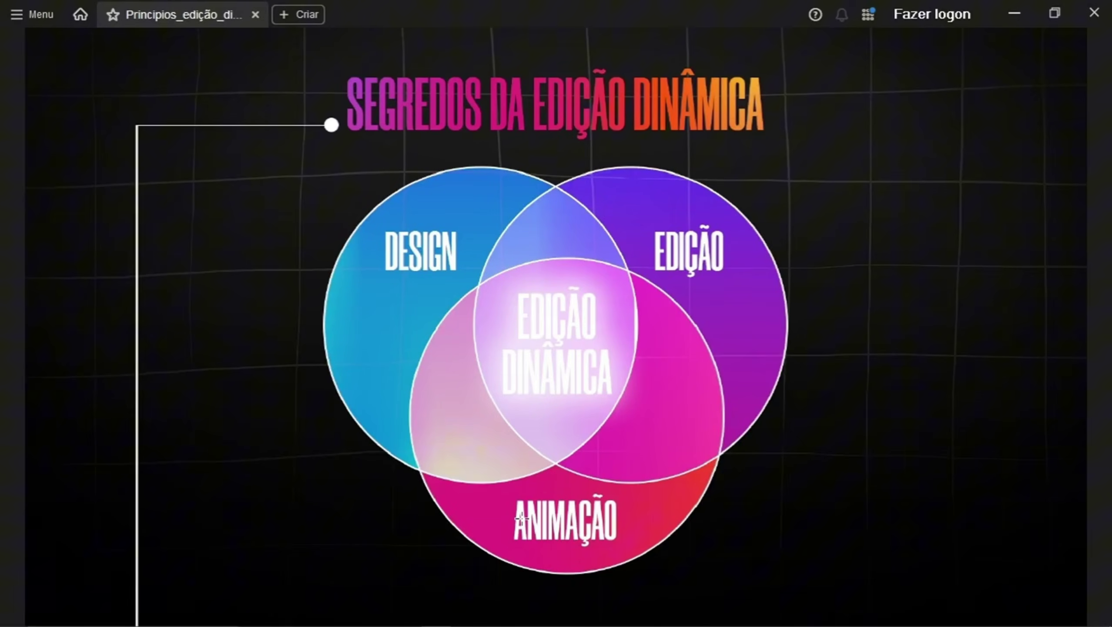
scroll(342, 294, down, 1)
scroll(711, 440, down, 1)
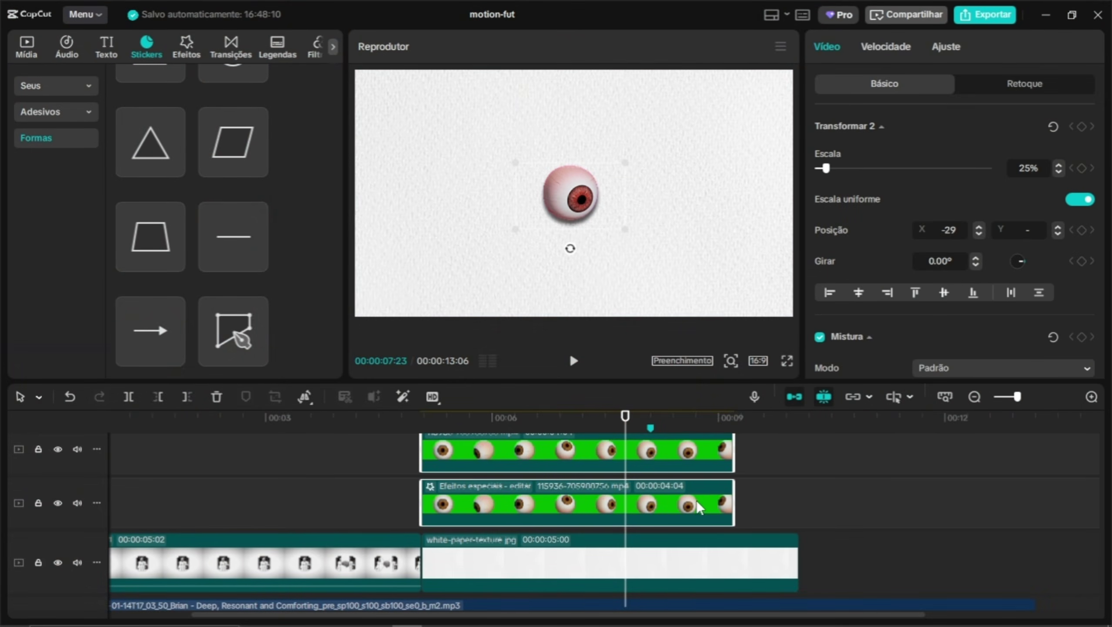
Combine the eye clip and its blurred shadow copy into one compound clip
right_click(702, 505)
click(759, 316)
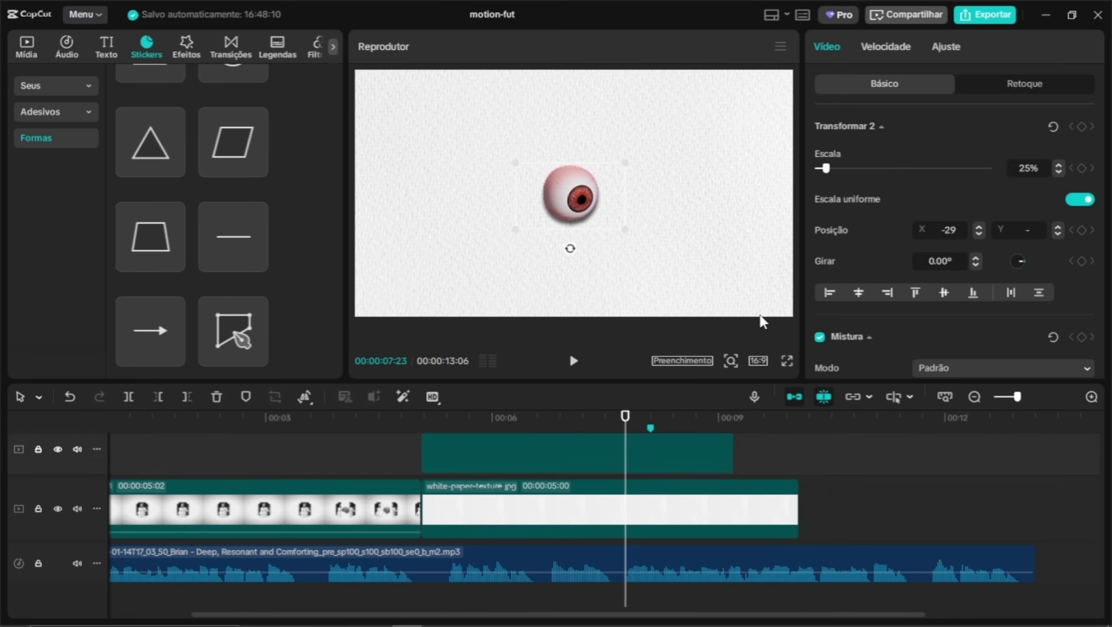
click(762, 446)
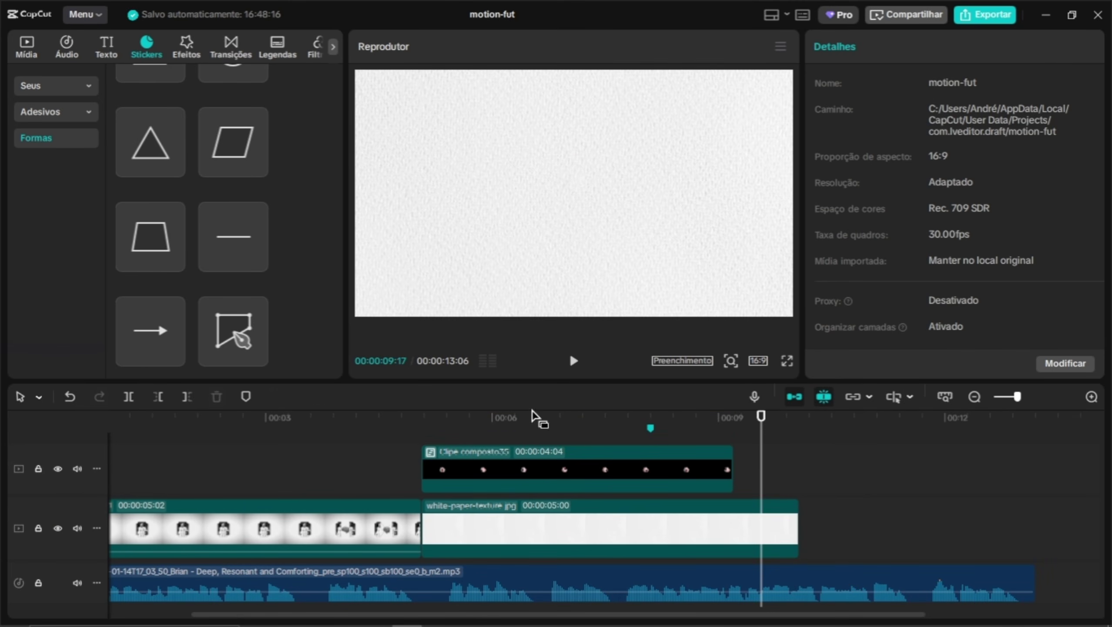
Add a pen-drawn shape on a track between the eye and the paper texture, trimmed to end with the eye compound clip
drag(541, 417, 520, 417)
mouse_move(244, 349)
mouse_down()
mouse_move(401, 455)
mouse_move(426, 499)
mouse_up()
drag(650, 505, 732, 503)
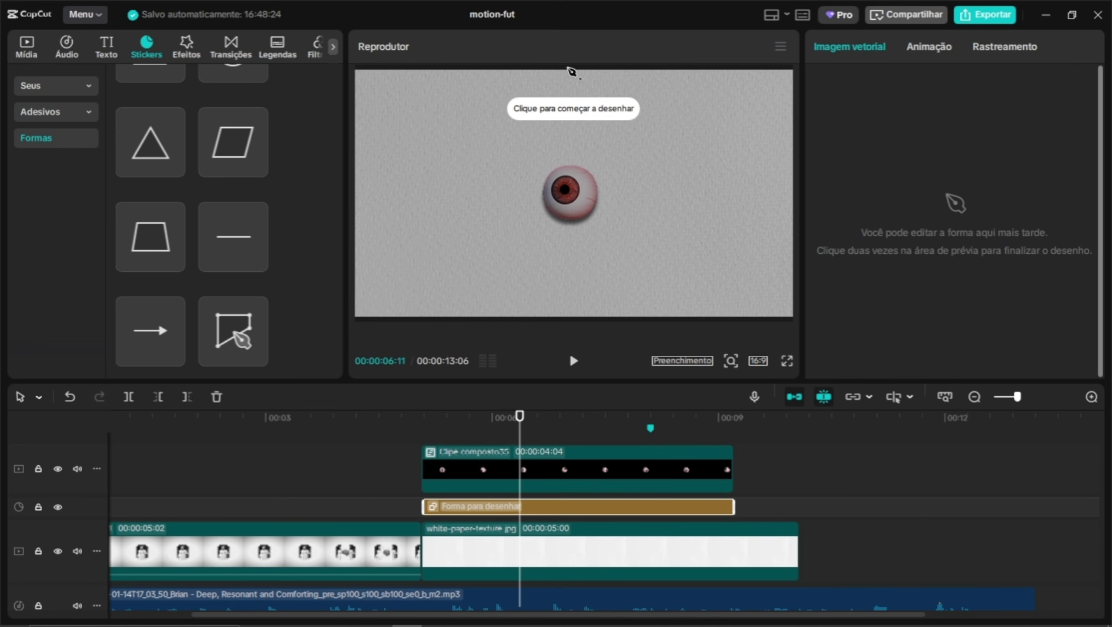
Draw a straight vertical line across the full frame height behind the eye and center it horizontally
click(570, 69)
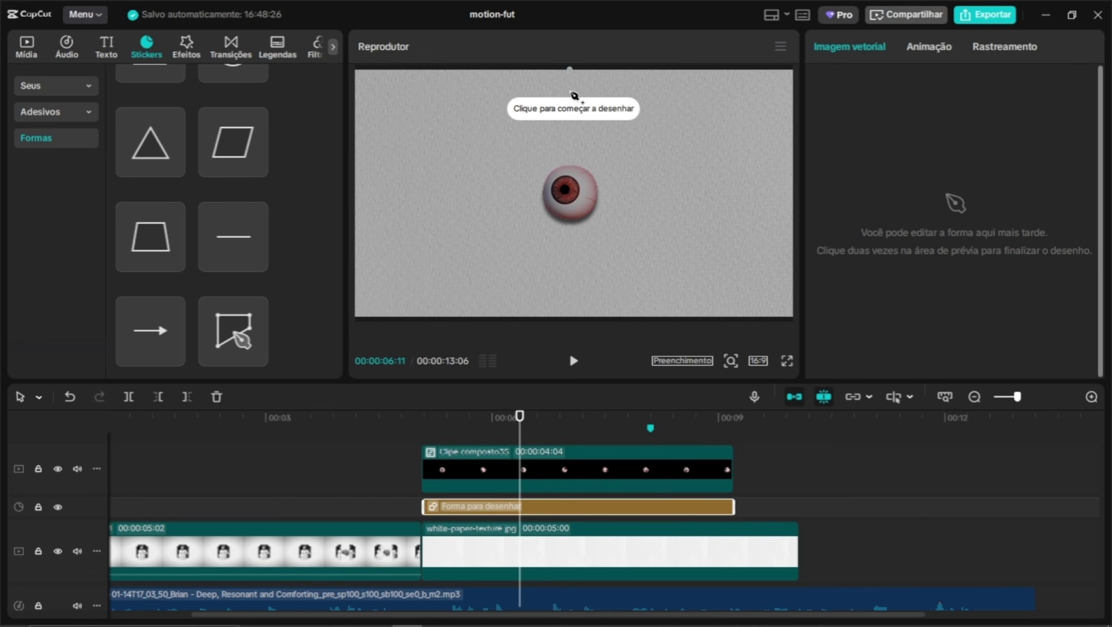
double_click(569, 319)
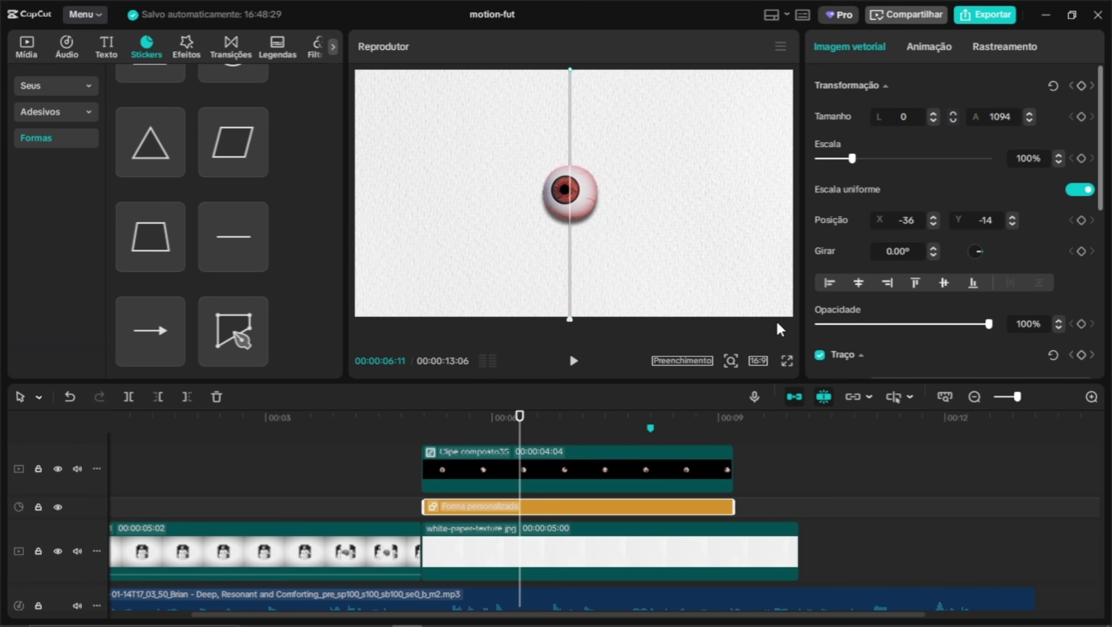
click(858, 284)
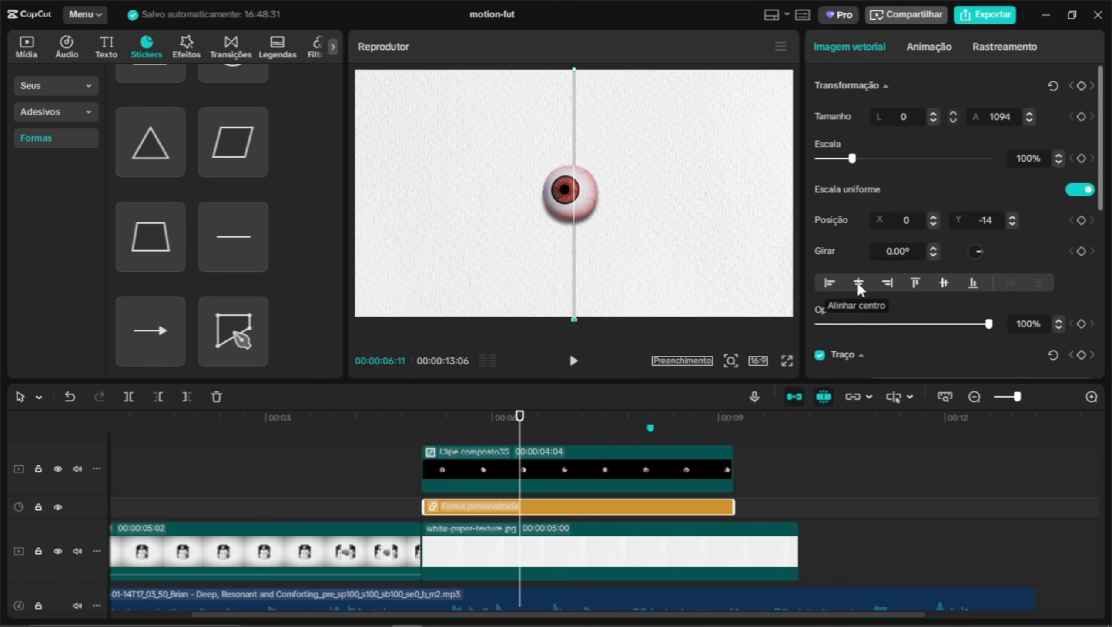
Set the vertical line's stroke thickness (Espessura) to 10
scroll(949, 239, down, 6)
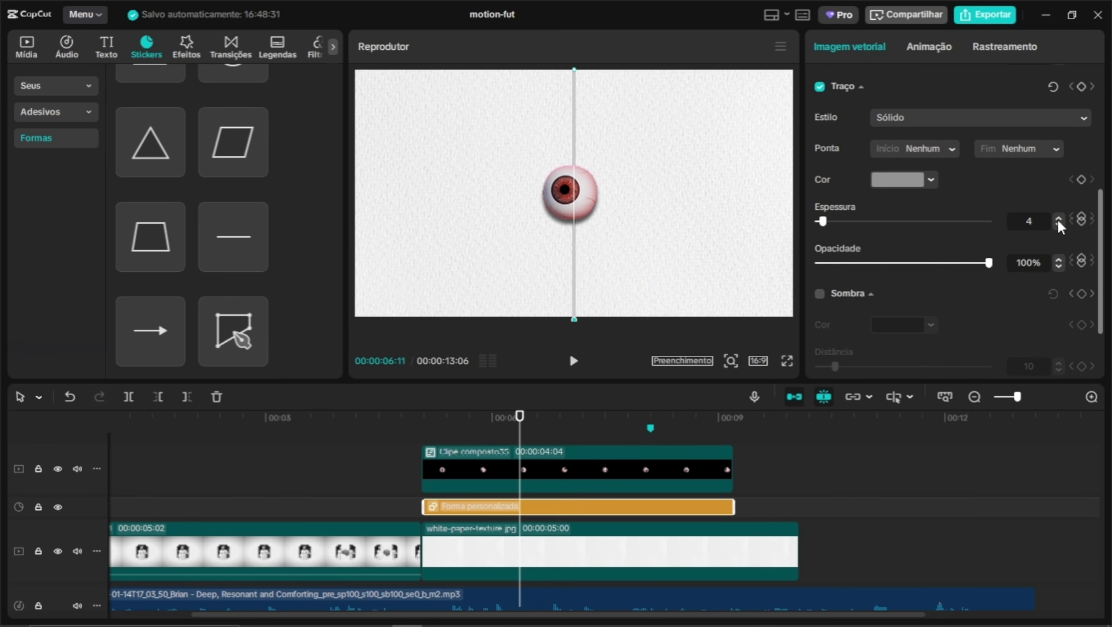
click(1058, 218)
click(1057, 217)
click(1058, 217)
click(1058, 217)
click(1057, 217)
click(1057, 217)
click(1058, 217)
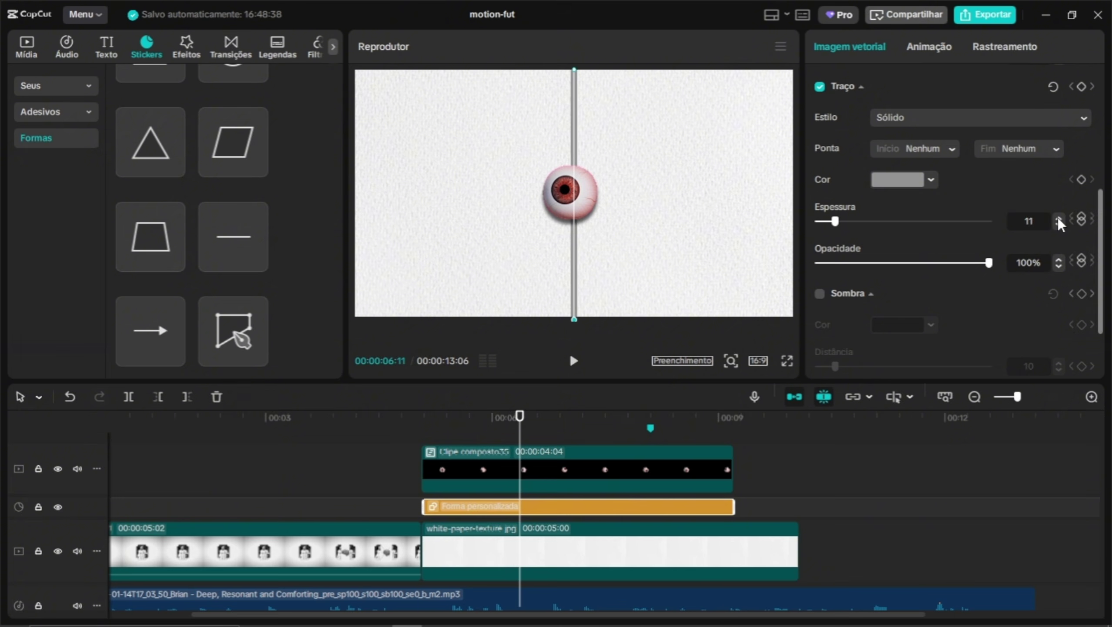
click(1057, 218)
click(1057, 224)
click(1057, 224)
Shift the eye compound clip to X position 23 so the eye is centered on the line
drag(548, 438, 668, 439)
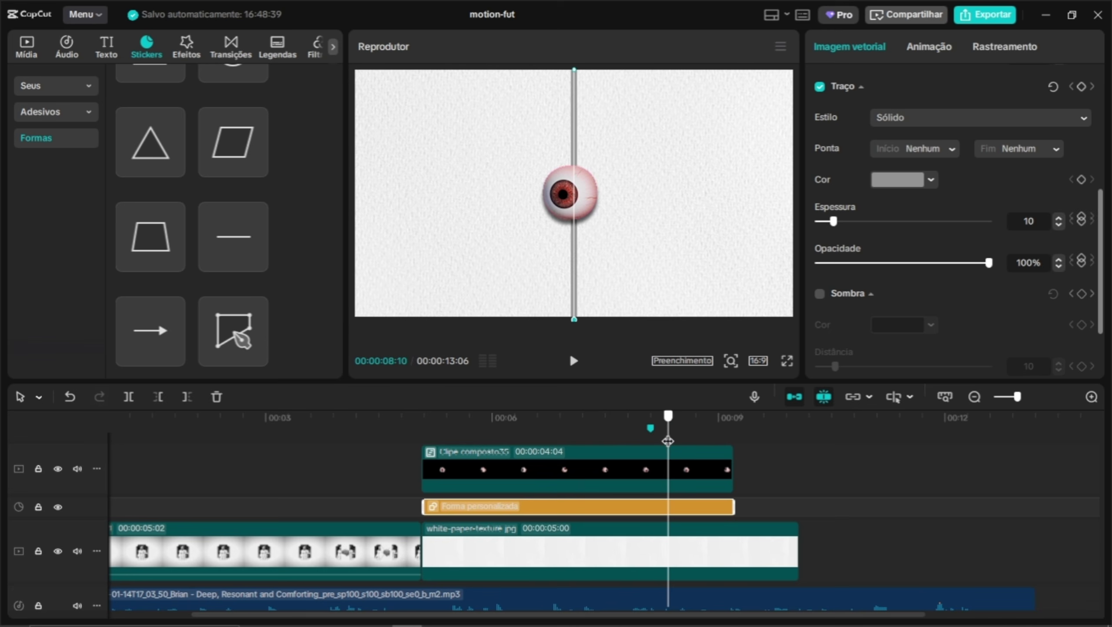
click(609, 457)
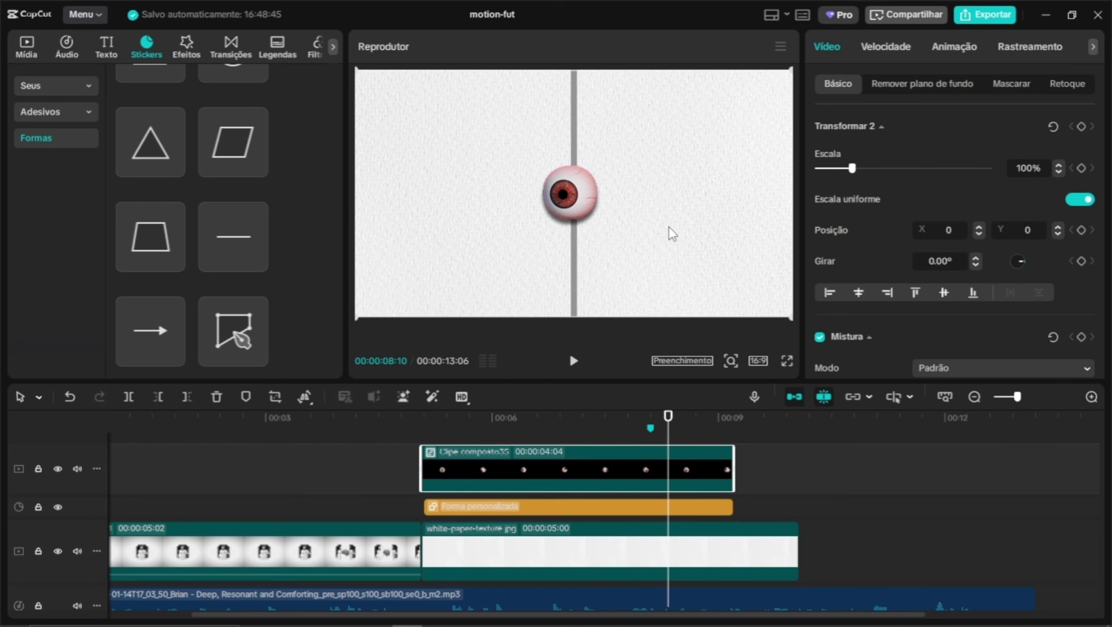
click(975, 226)
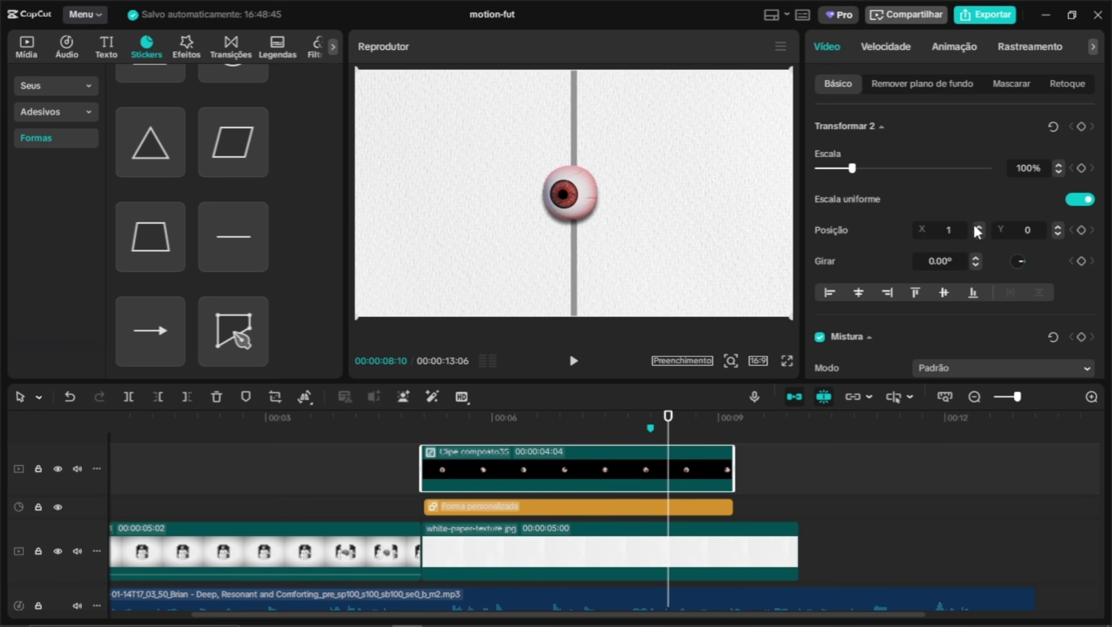
click(976, 225)
click(976, 226)
click(976, 225)
click(975, 225)
click(976, 225)
click(976, 226)
click(976, 225)
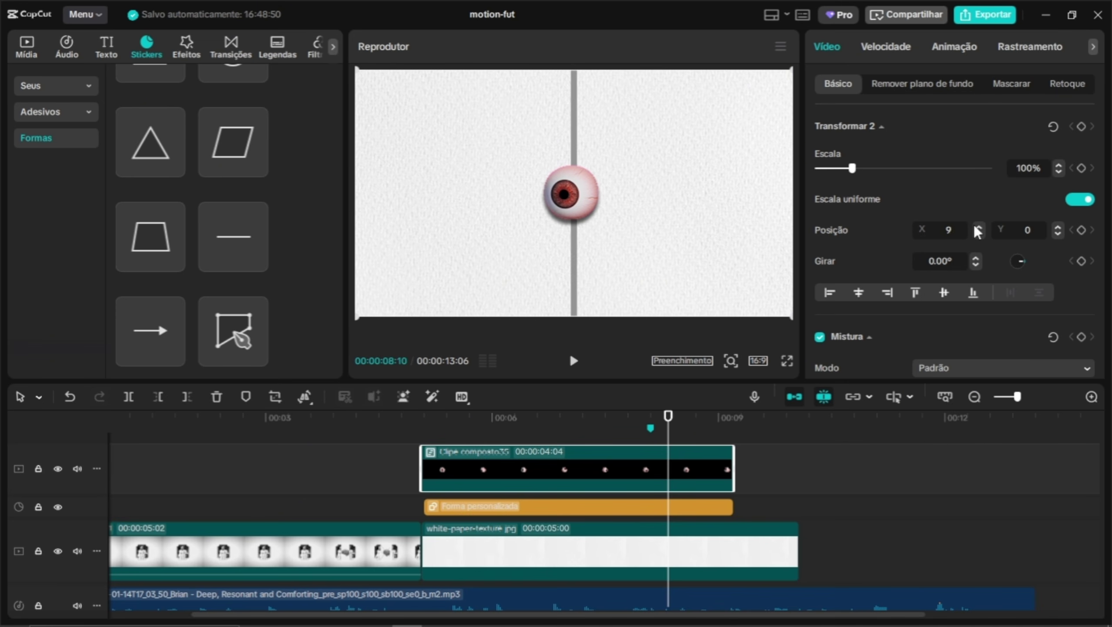
click(975, 226)
click(976, 225)
click(976, 225)
click(976, 226)
click(976, 225)
click(976, 226)
click(976, 225)
click(975, 225)
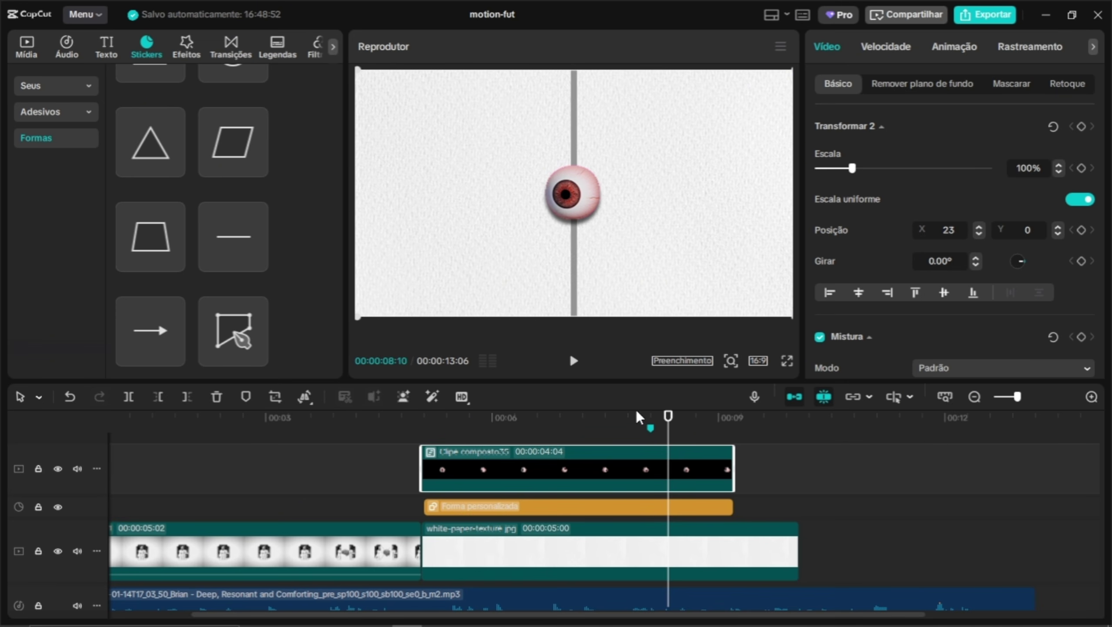
mouse_move(638, 413)
mouse_down()
mouse_move(561, 417)
mouse_move(673, 422)
mouse_move(620, 420)
mouse_up()
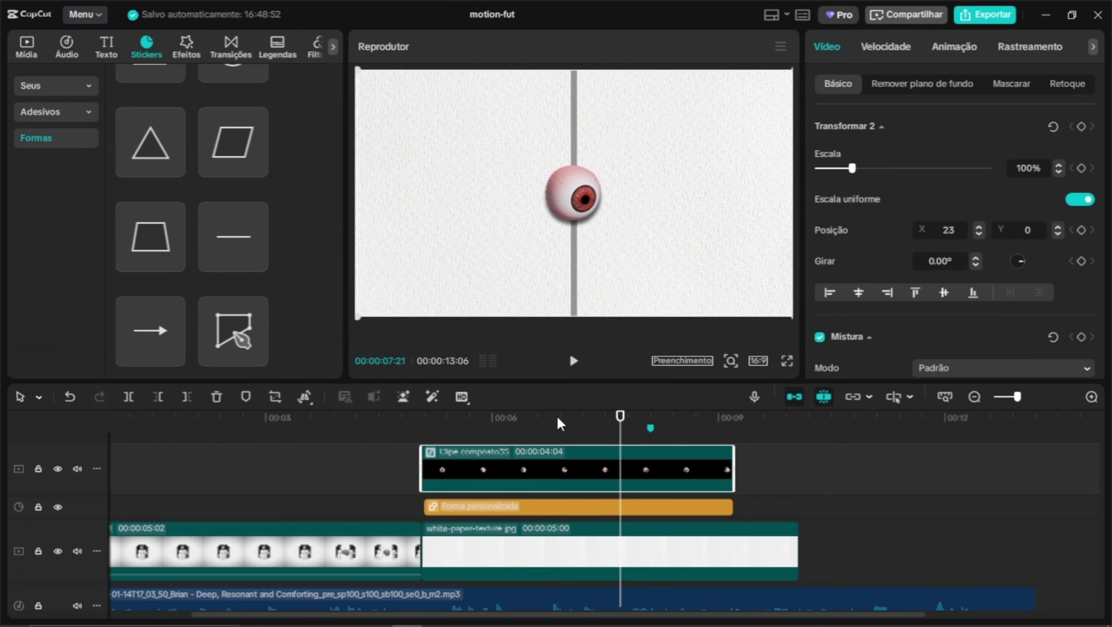
Turn off uniform scaling for the line and stretch its height scale to 279%, well past the frame edges
click(531, 509)
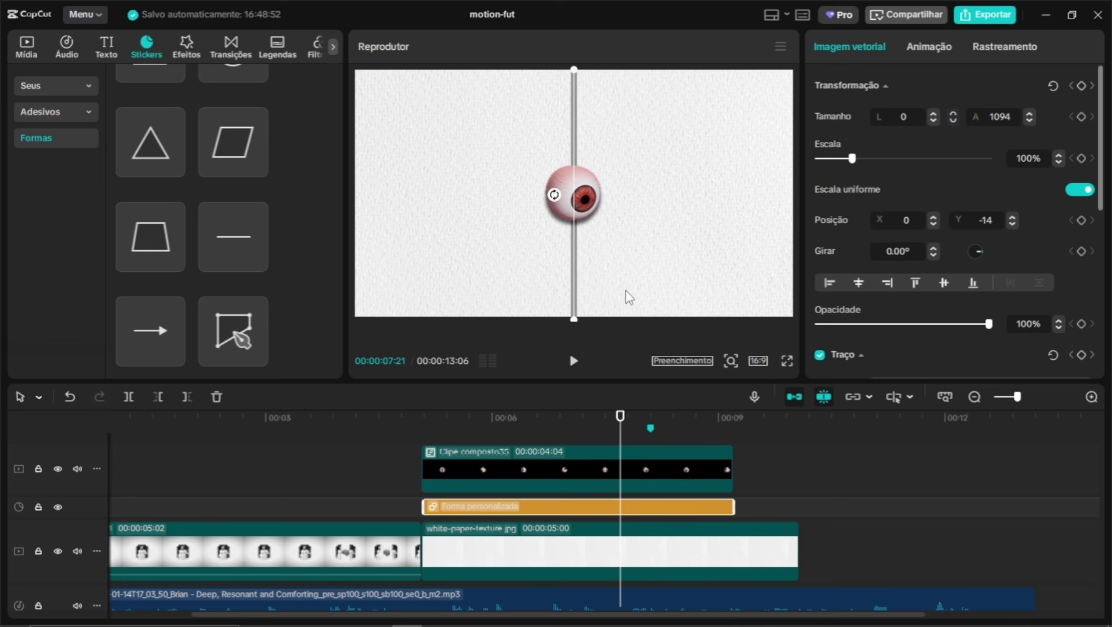
click(731, 360)
drag(704, 386, 693, 387)
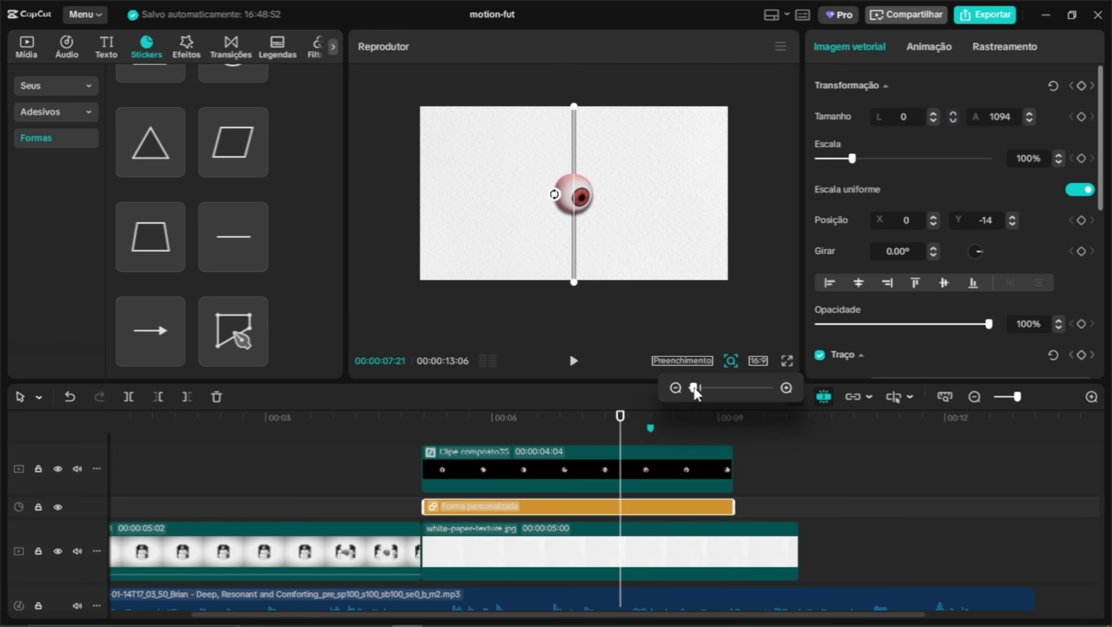
click(1092, 189)
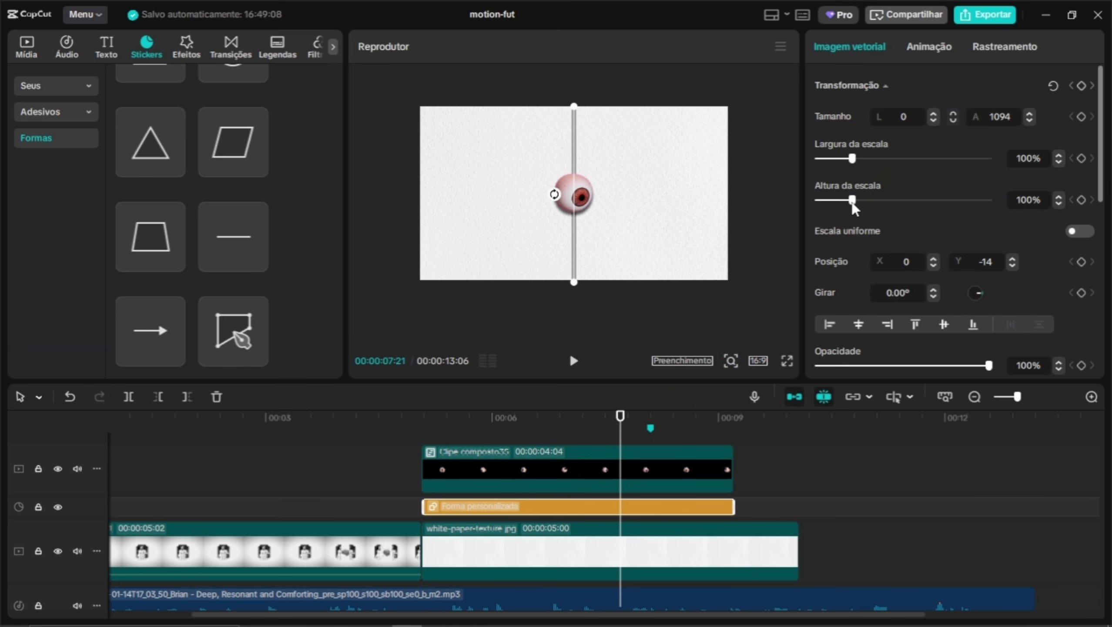
drag(852, 201, 898, 203)
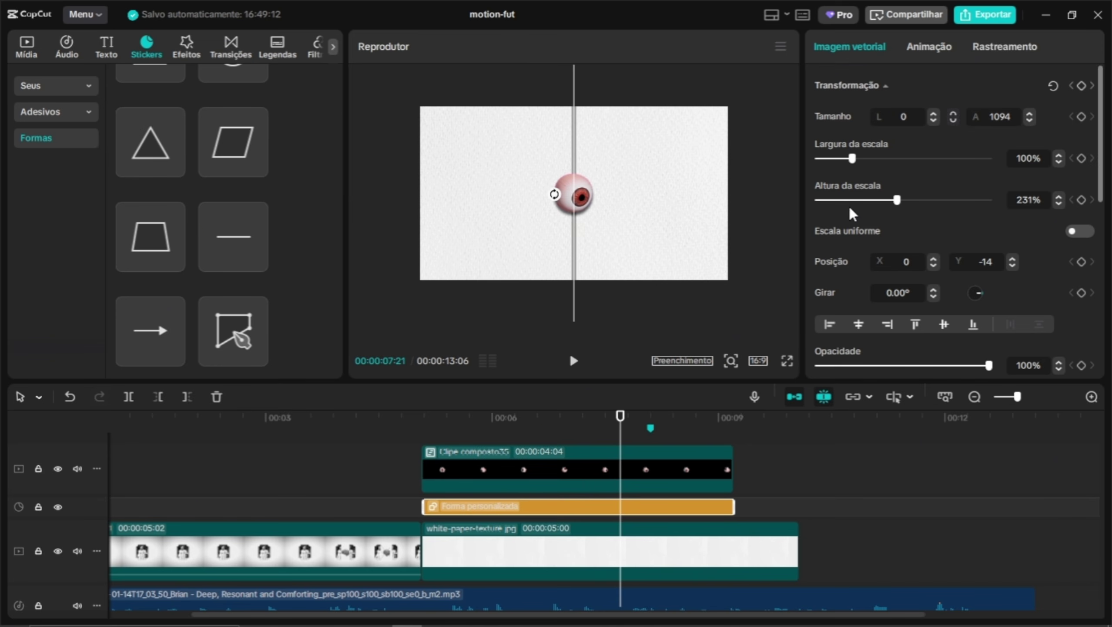
drag(898, 200, 914, 201)
click(729, 363)
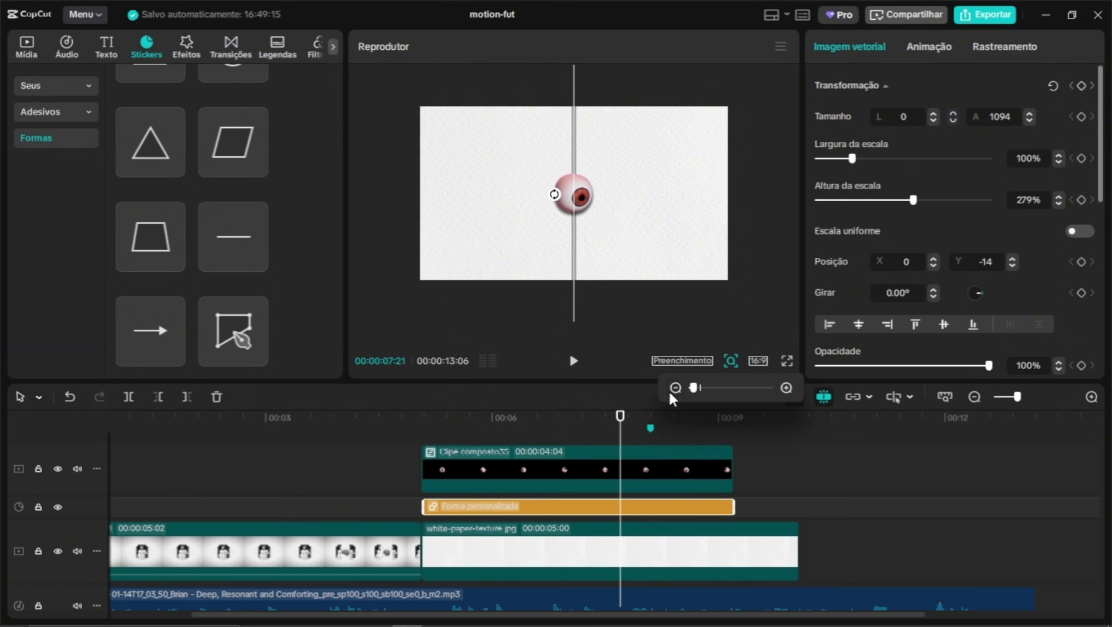
drag(694, 392, 700, 388)
Add position keyframes to both the line and the eye compound clip at 00:00:06:12
drag(553, 425, 423, 430)
key(space)
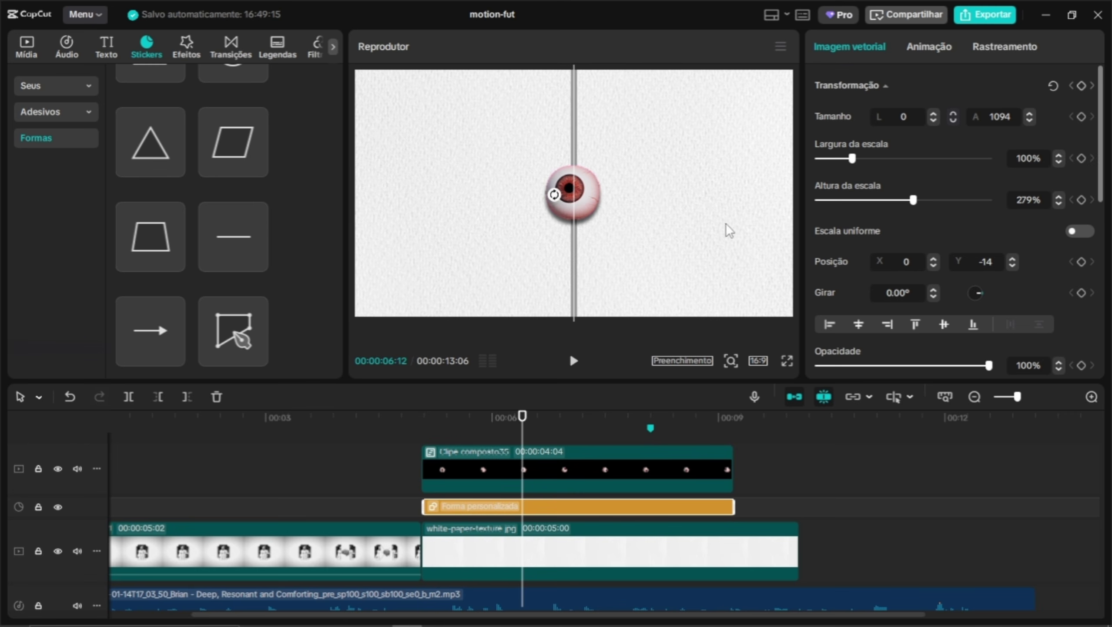
click(1081, 262)
click(528, 468)
click(1082, 230)
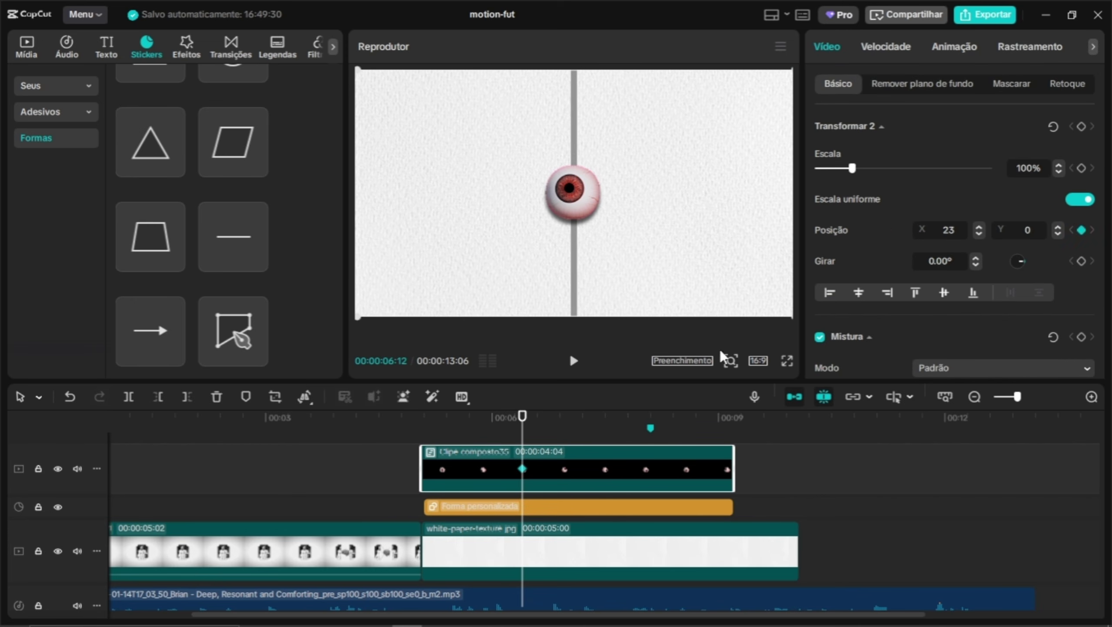
Keyframe the eye compound clip at its start, 00:00:05:02, raised to position X 0, Y 791
drag(521, 416, 424, 423)
key(Left)
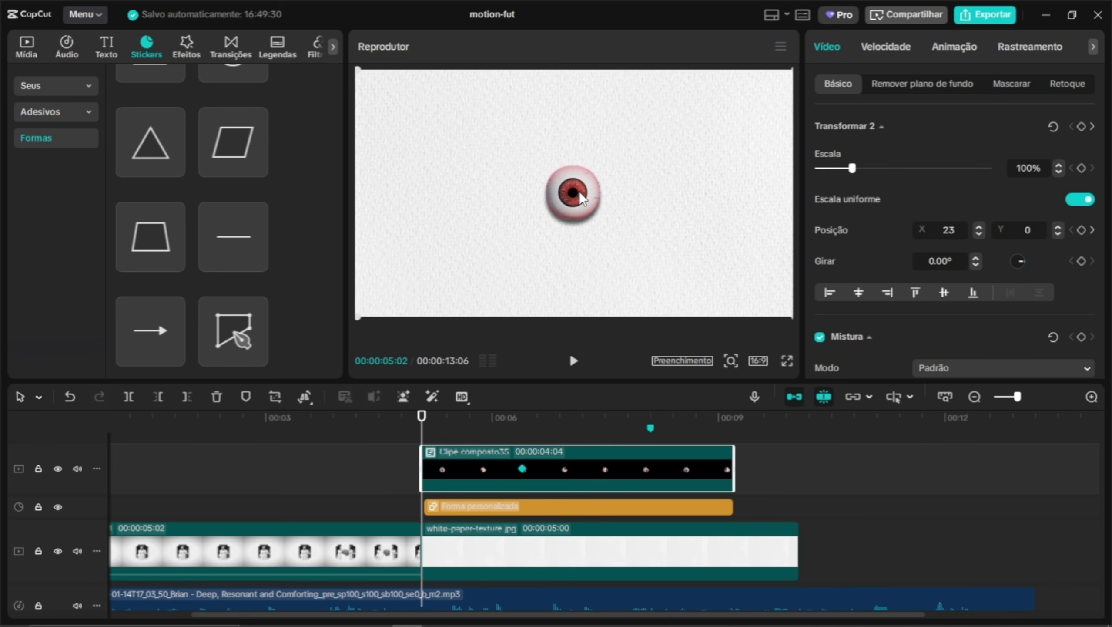
drag(579, 191, 597, 110)
key(ctrl+z)
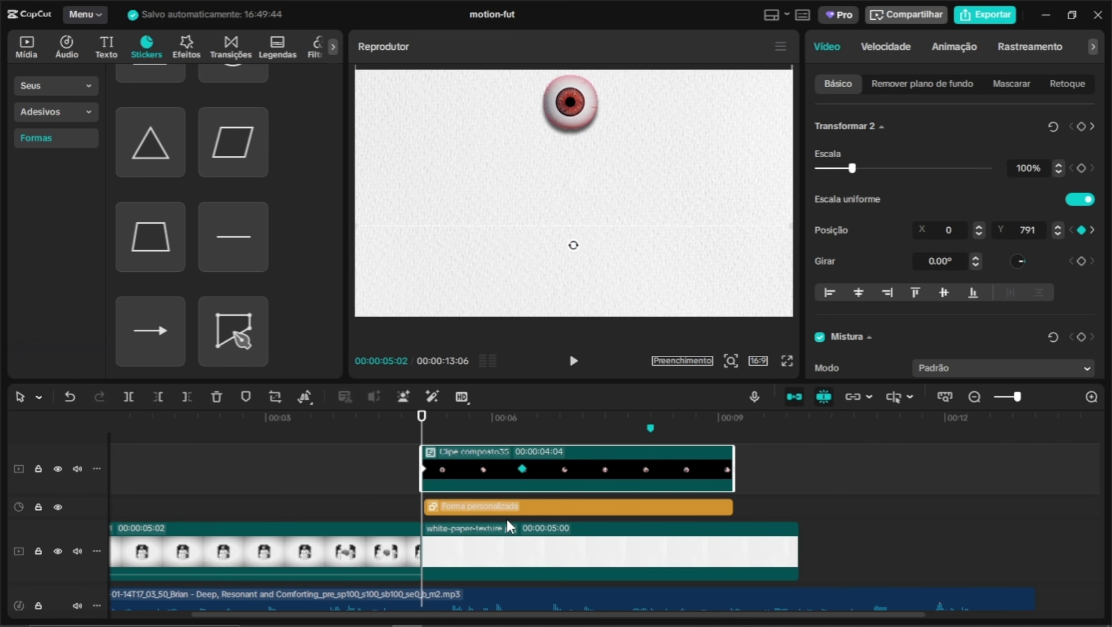
Extend the line clip's start back to 00:00:05:02 and keyframe a raised vertical position for the line there
click(458, 509)
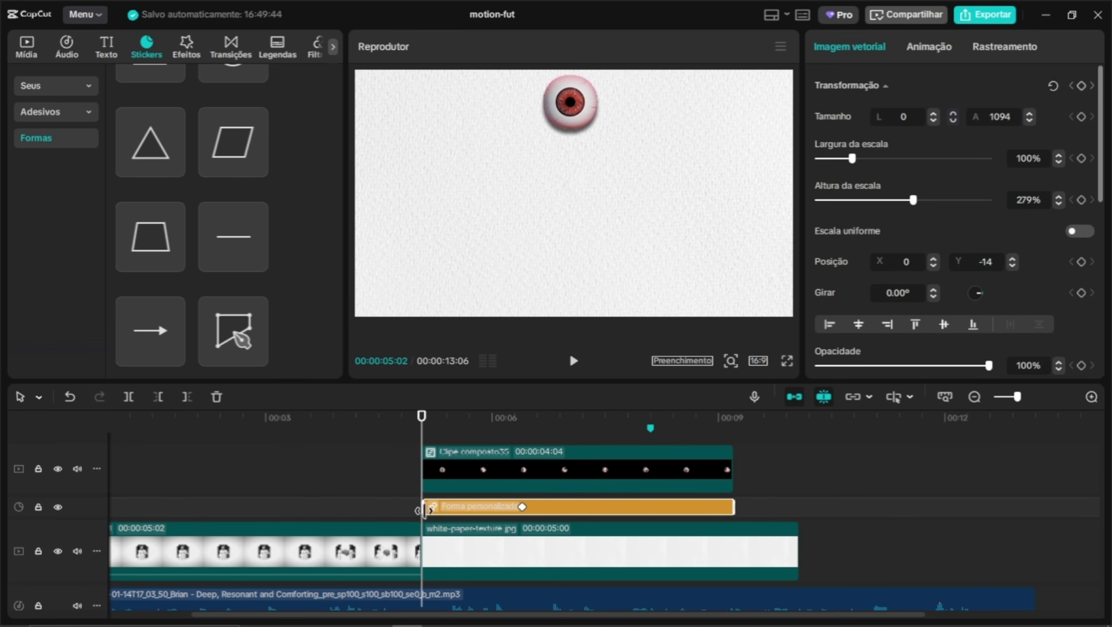
drag(423, 511, 417, 510)
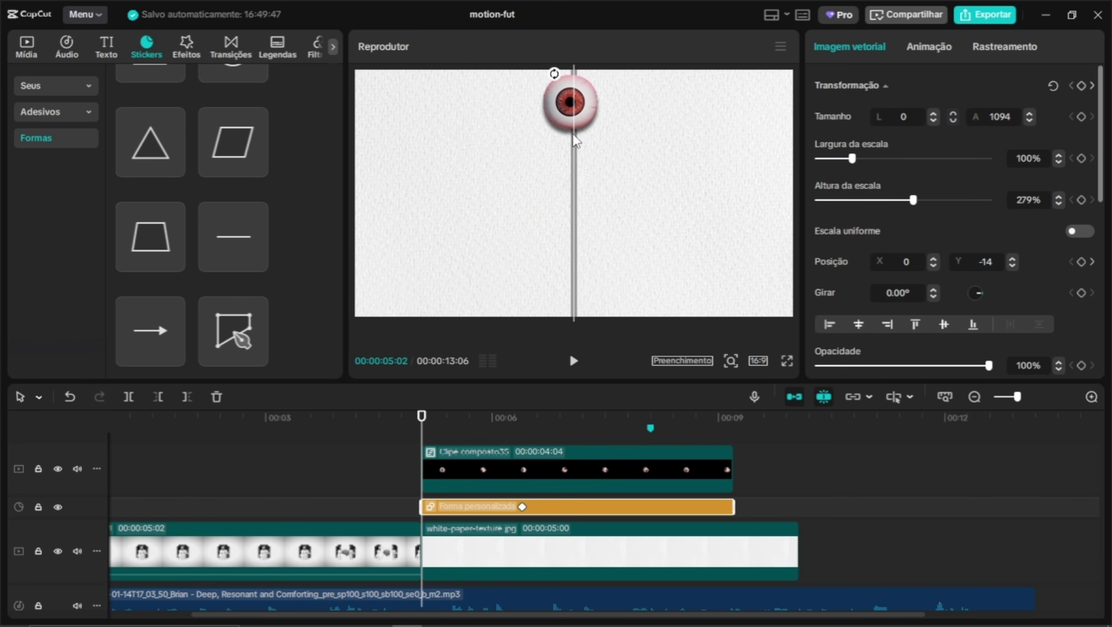
key(ctrl+z)
click(1012, 259)
Add a rotation keyframe to the line at 00:00:07:12
drag(436, 420, 522, 434)
key(shift+Right)
key(shift+Right)
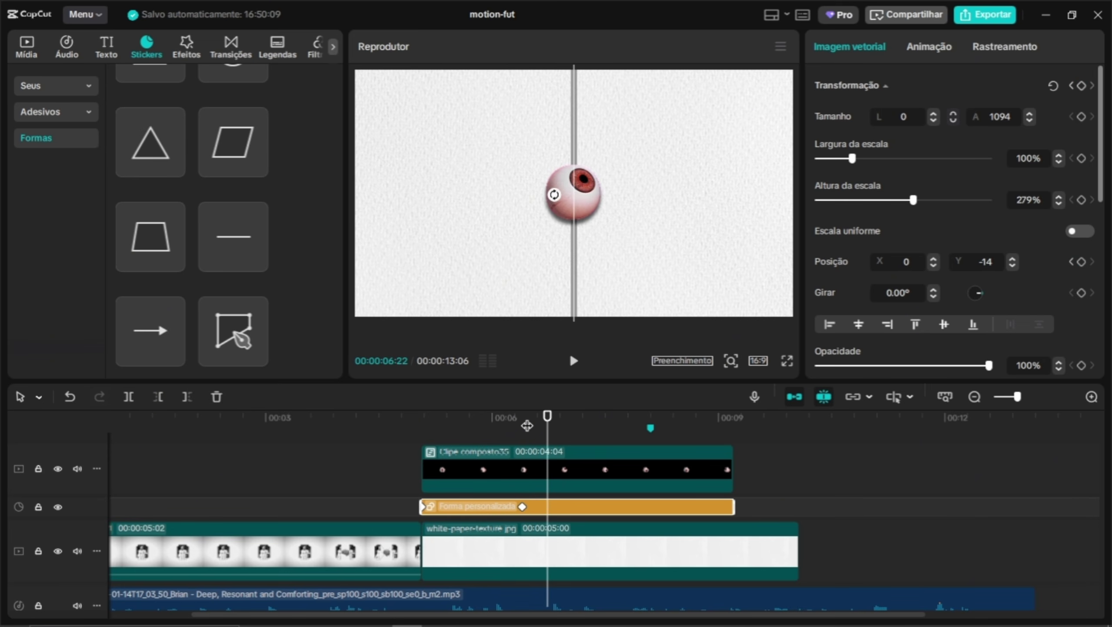
key(shift+Right)
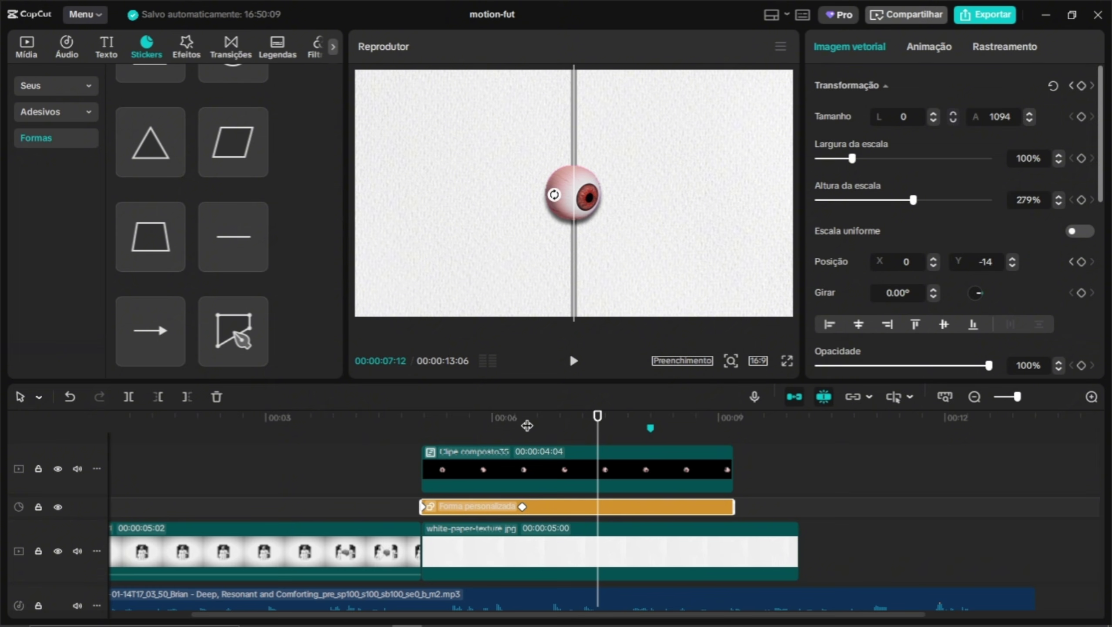
click(1082, 292)
Add position and rotation keyframes to the eye compound clip at 00:00:07:12
click(672, 472)
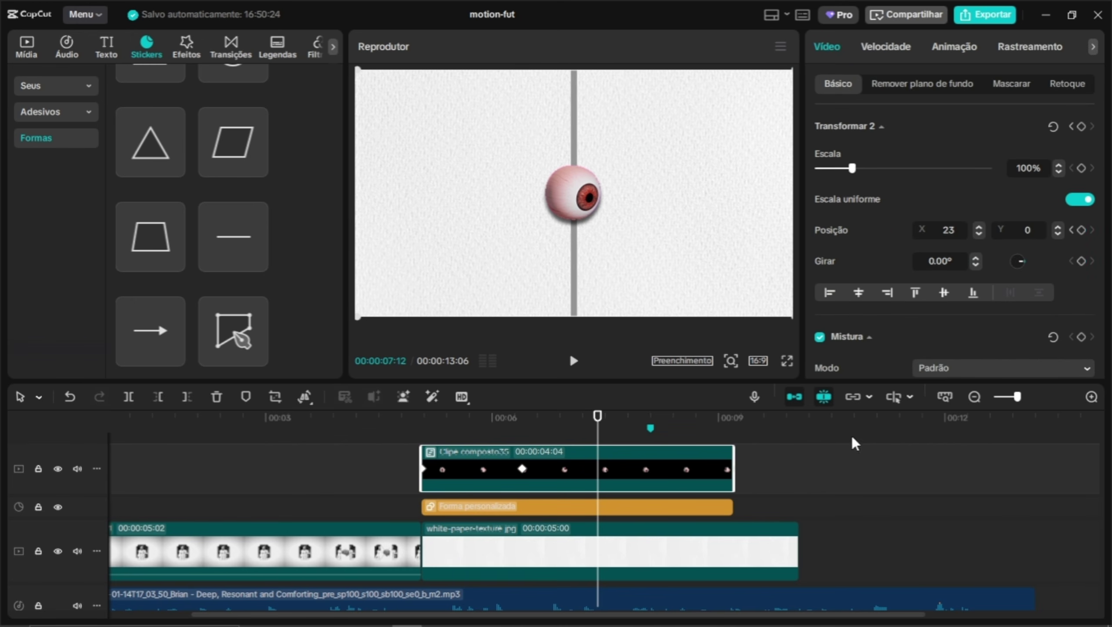
click(1082, 262)
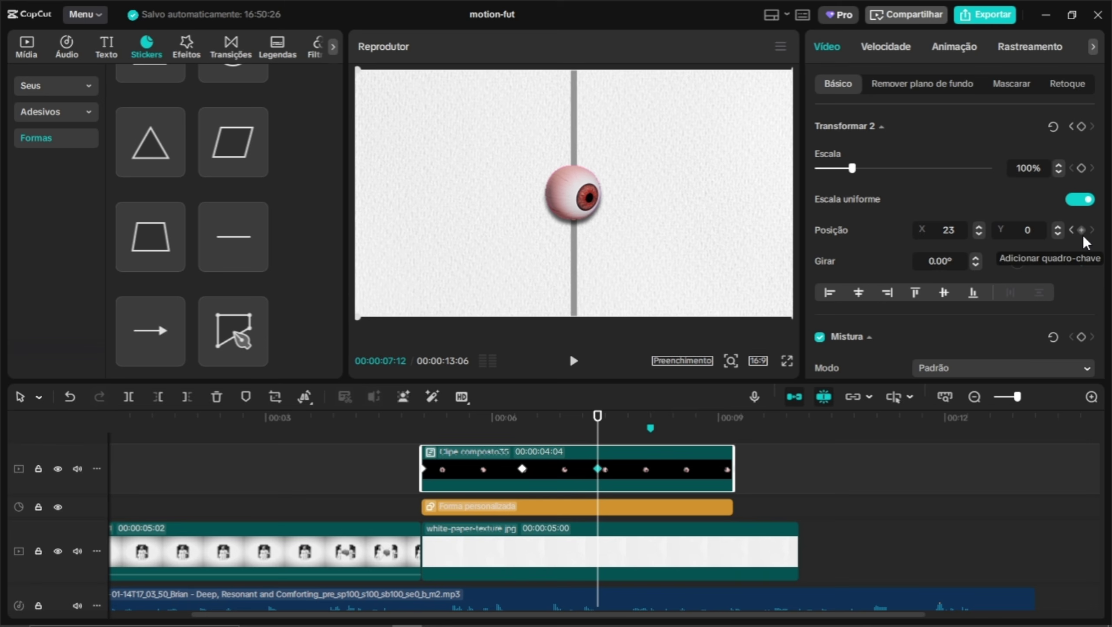
click(1081, 230)
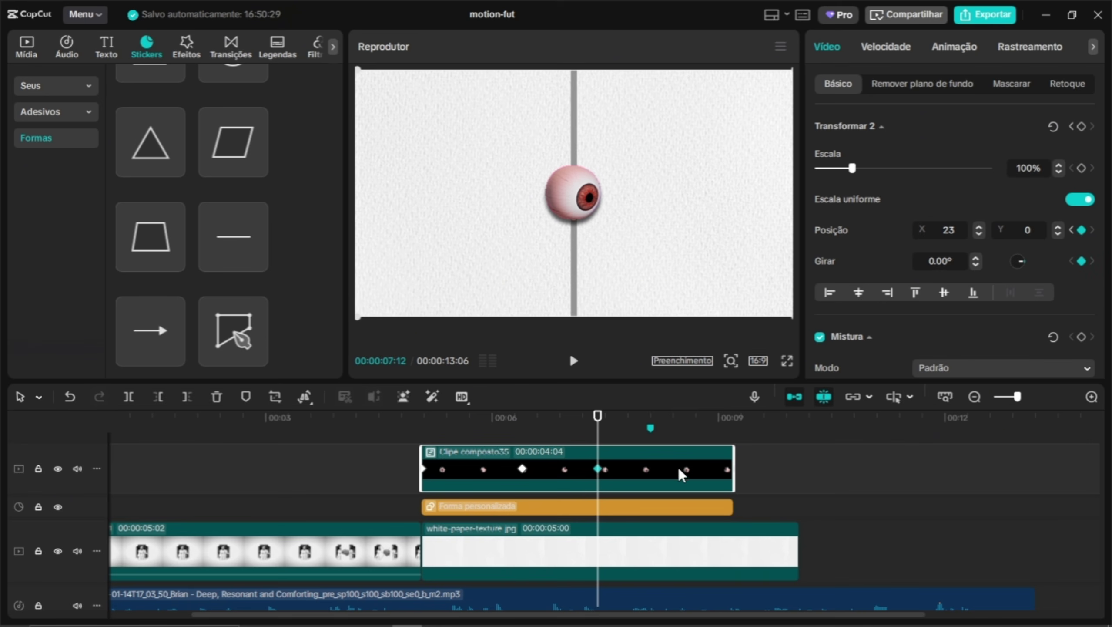
Add position and rotation keyframes to the eye compound clip one second further on, at 00:00:08:12
key(shift+Right)
key(shift+Right)
key(shift+Right)
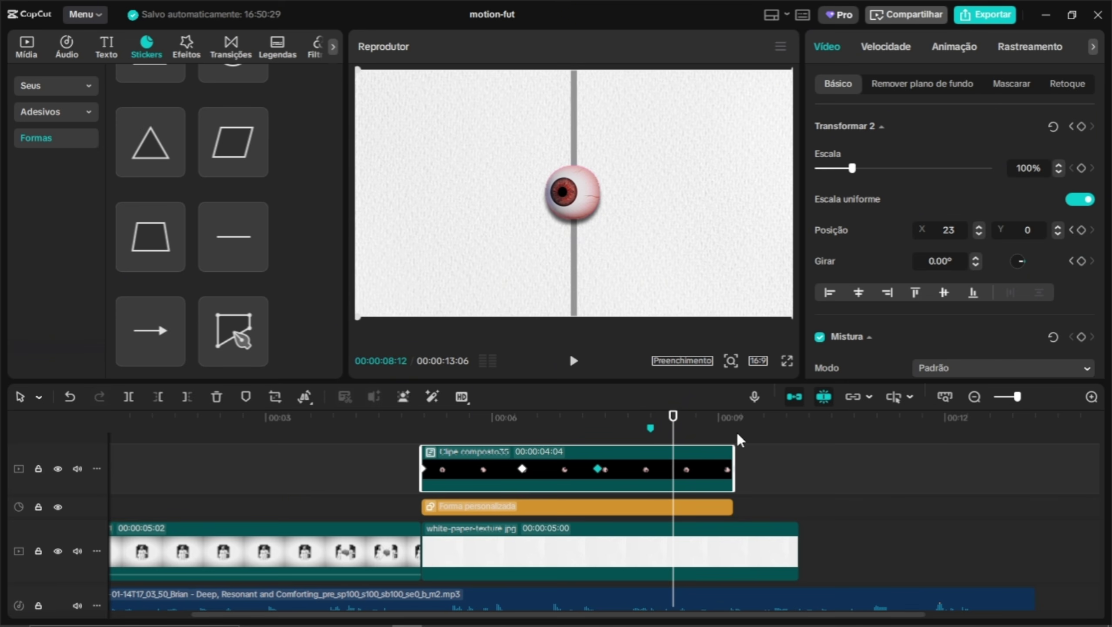
click(1082, 230)
click(1082, 261)
Set the eye compound clip's rotation to 90° at its 00:00:07:12 keyframe
drag(672, 423, 596, 433)
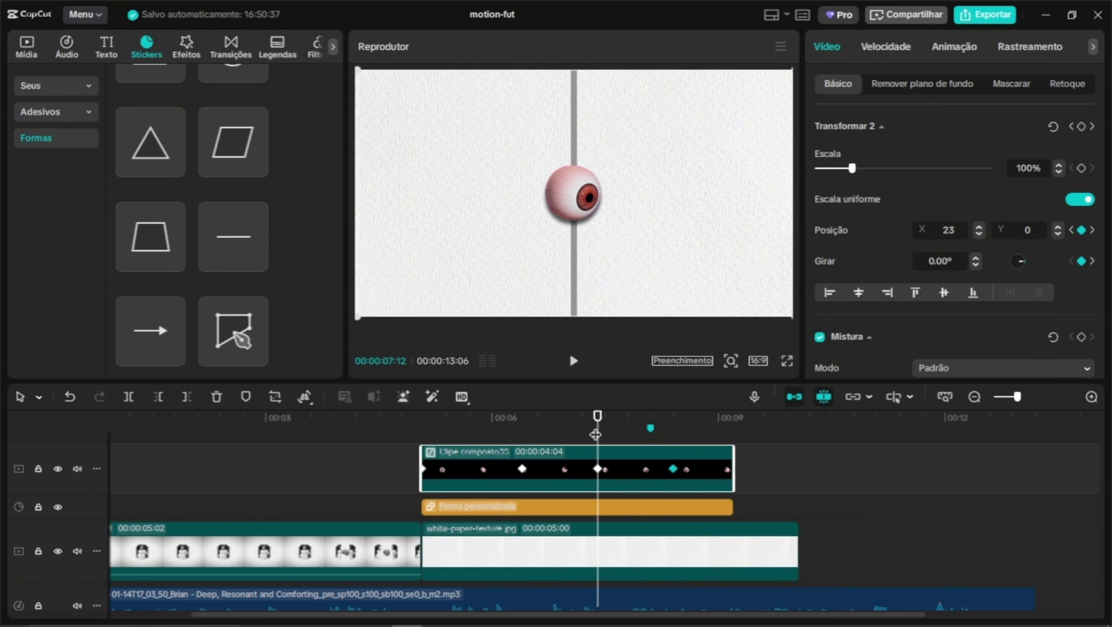
click(949, 260)
text(90)
key(Return)
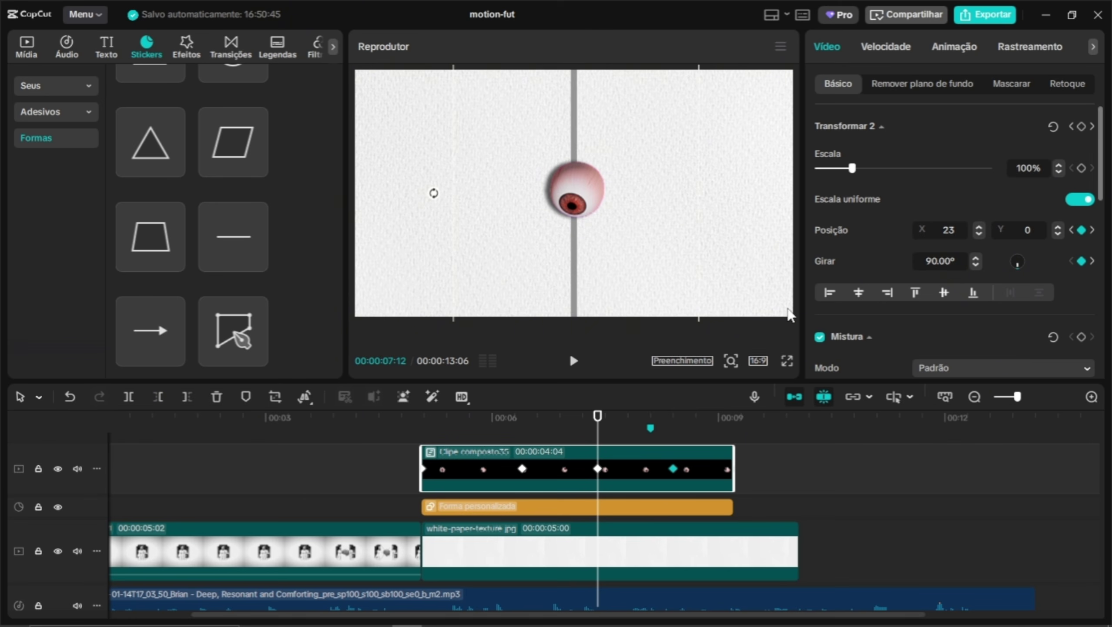
Keyframe the line's rotation to -90° at 00:00:08:12 so it lies horizontally behind the eye
drag(614, 429, 673, 428)
click(597, 505)
click(660, 469)
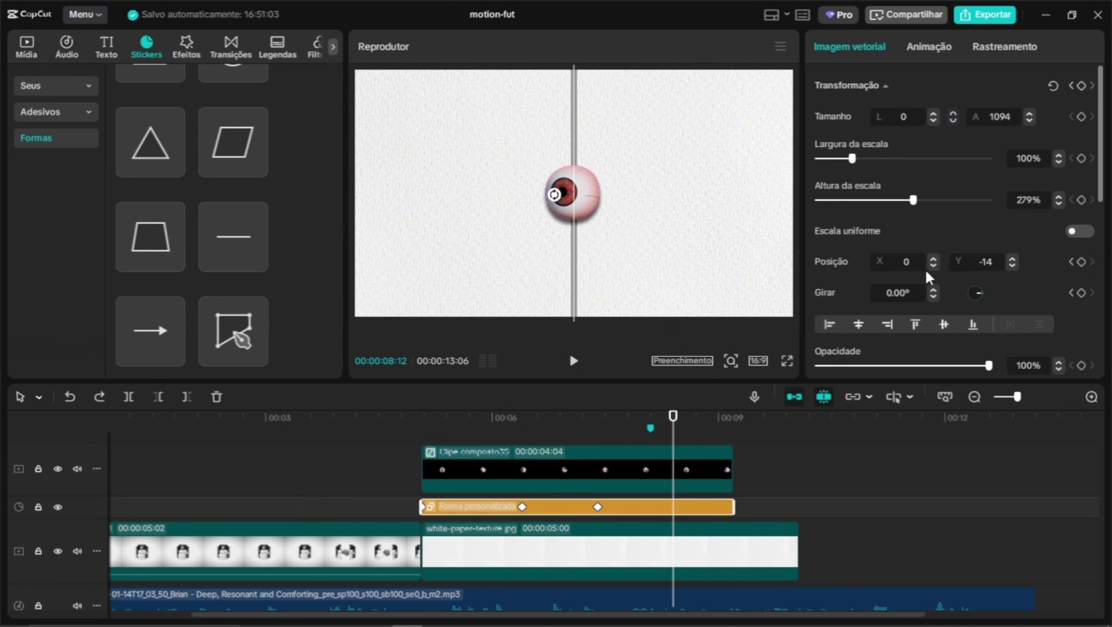
click(884, 294)
text(90)
key(Return)
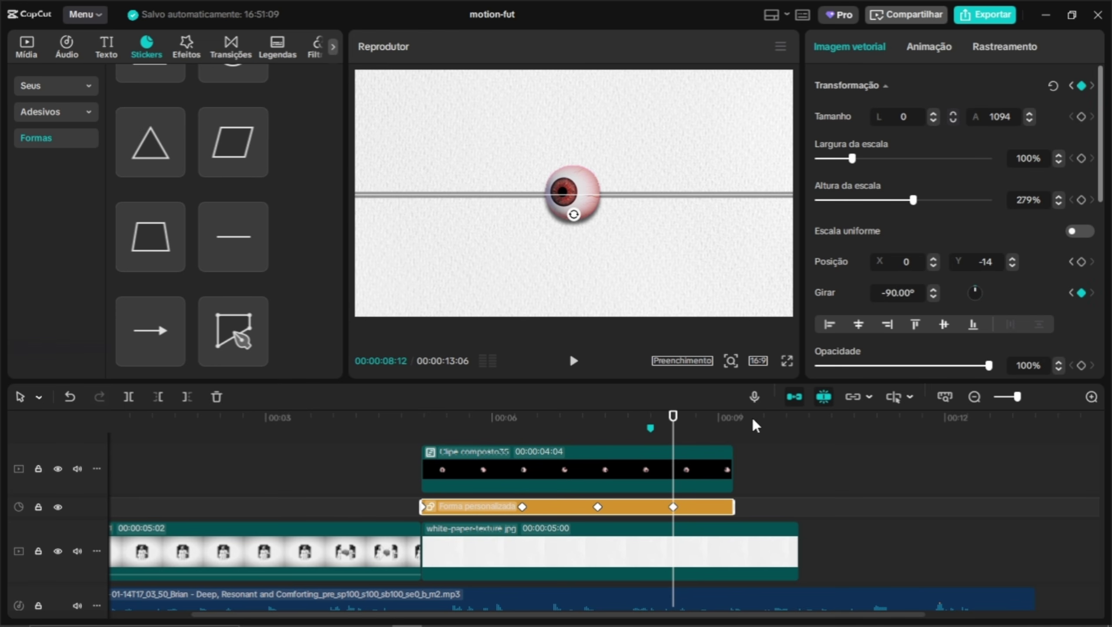
Add position, rotation and scale keyframes to the white paper texture background at 00:00:06:12
drag(682, 424, 489, 527)
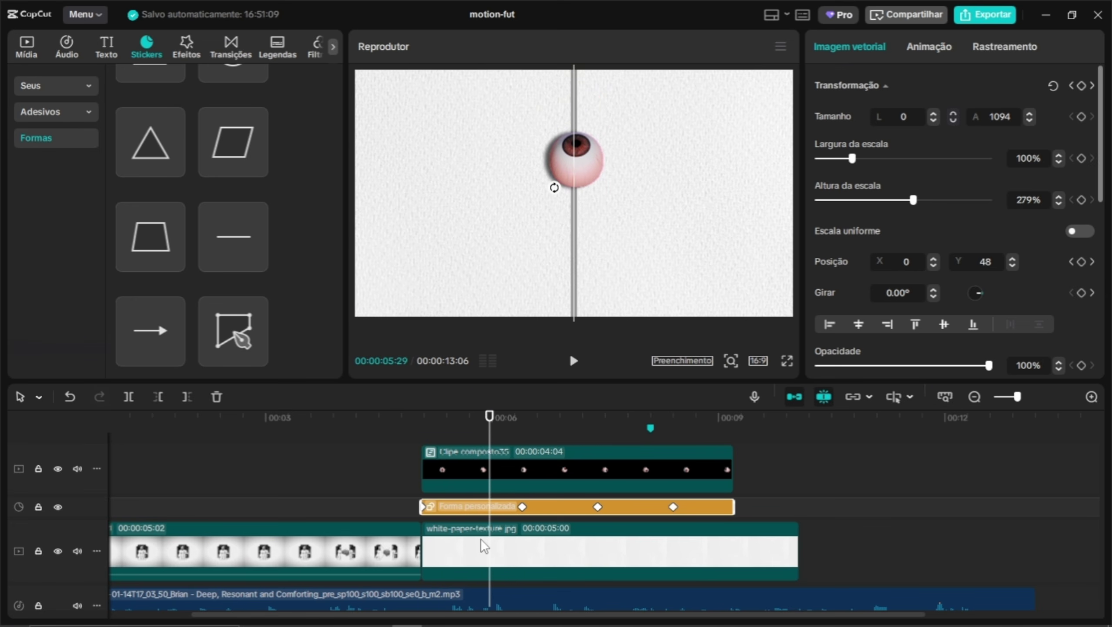
click(481, 538)
click(500, 467)
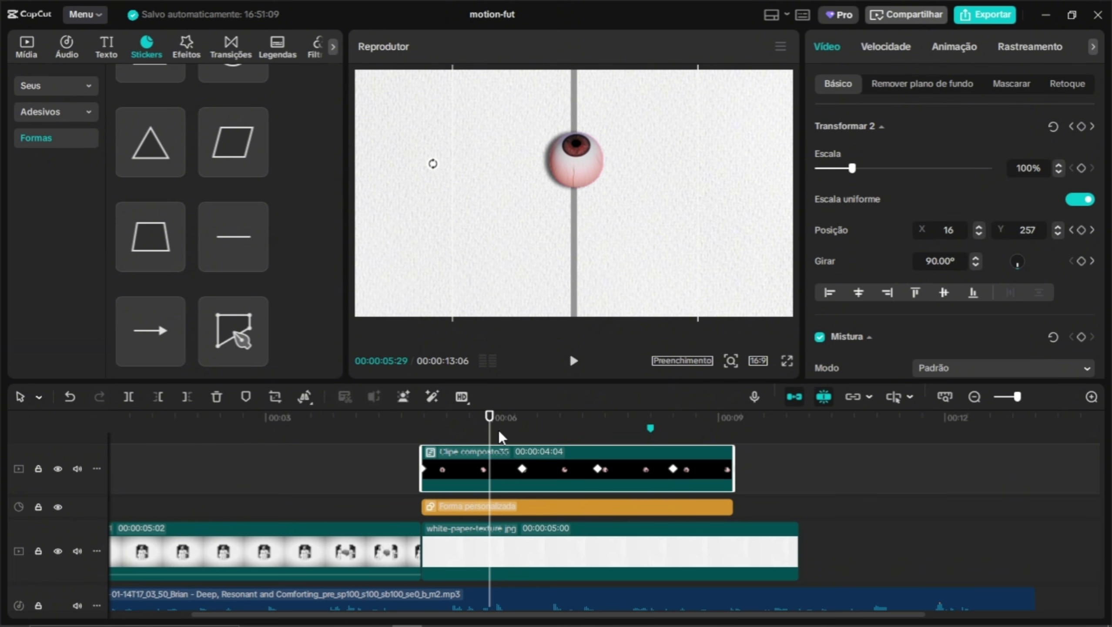
drag(488, 432, 522, 435)
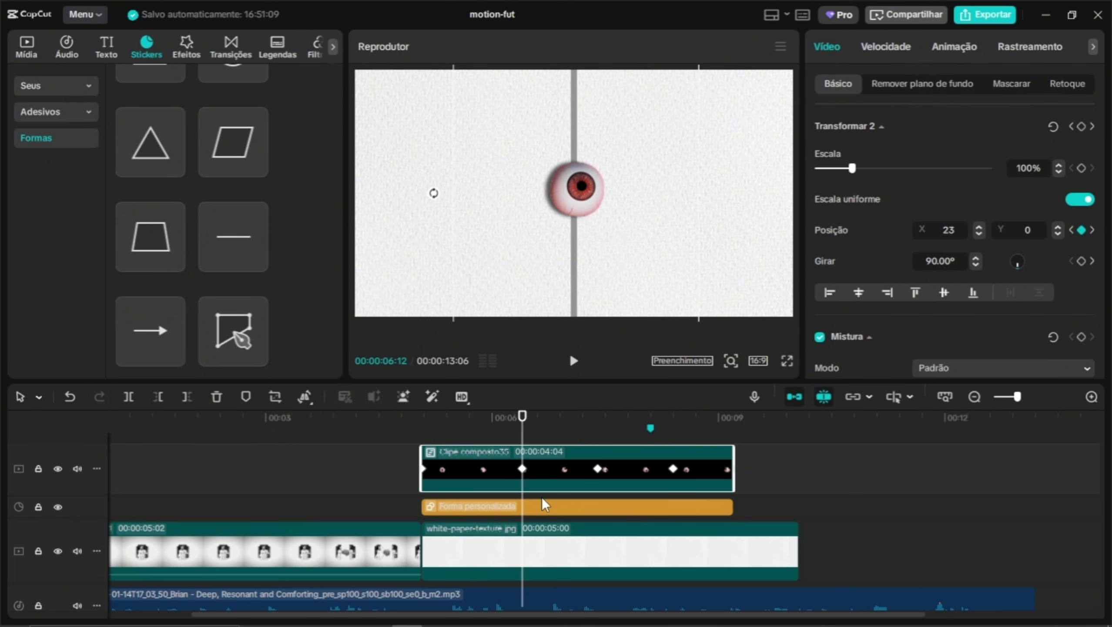
click(541, 550)
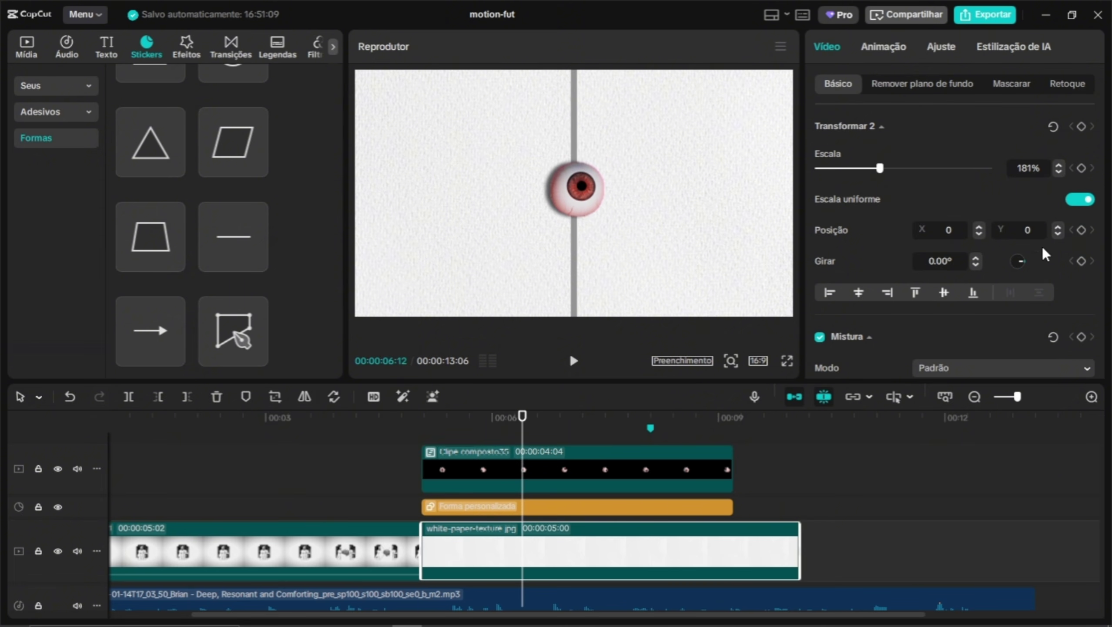
click(1081, 229)
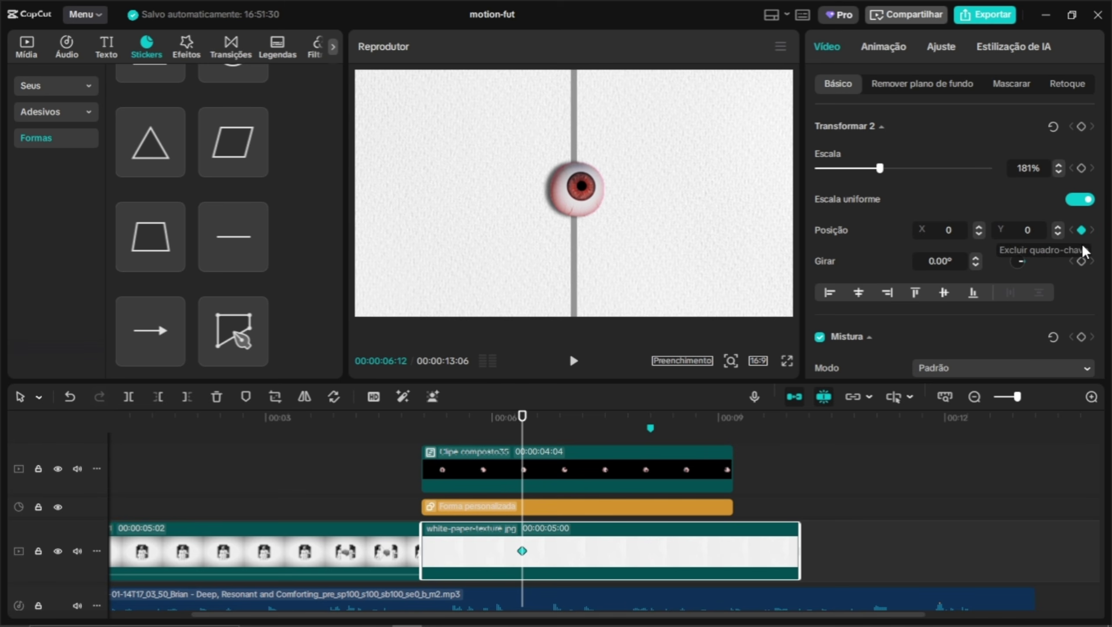
click(1081, 260)
click(1080, 167)
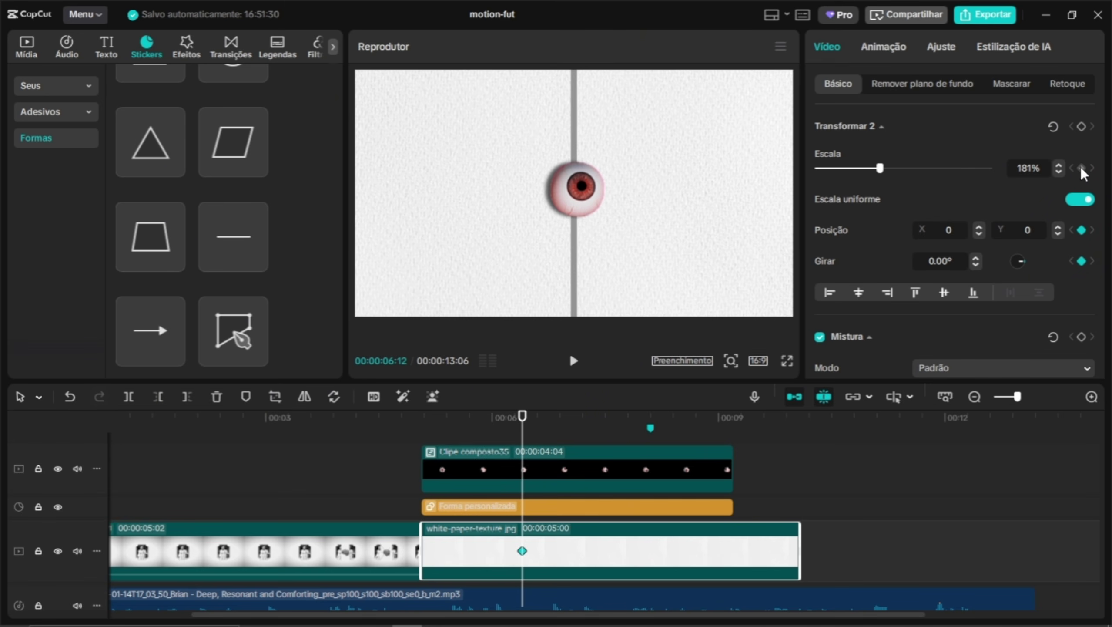
Keyframe the paper background at its start, 00:00:05:02, raised to position Y 873
drag(523, 419, 422, 426)
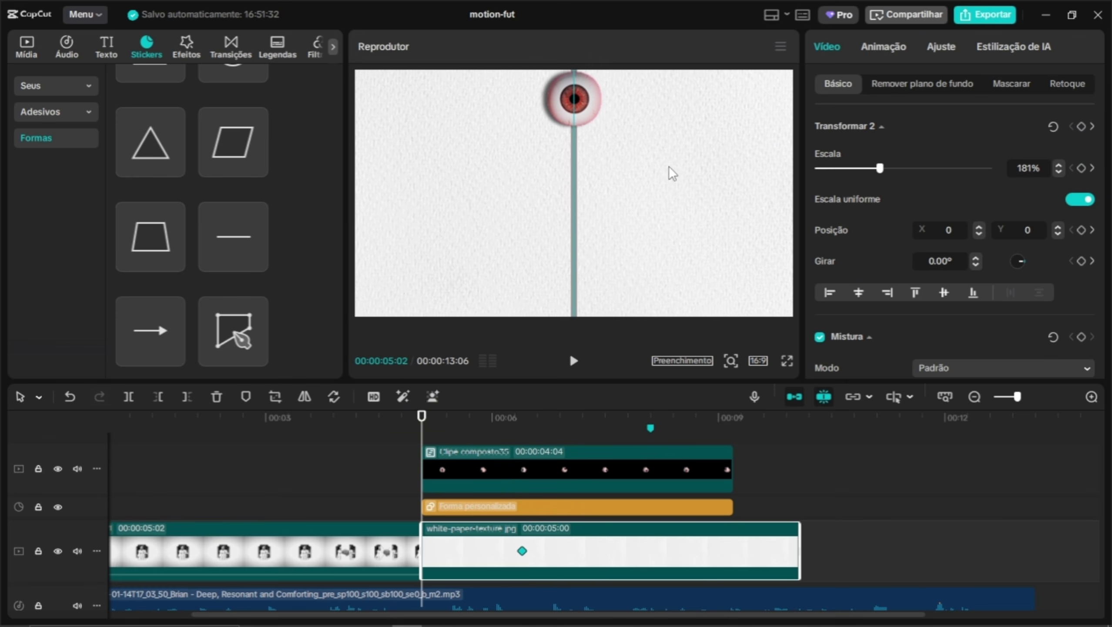
drag(669, 166, 665, 143)
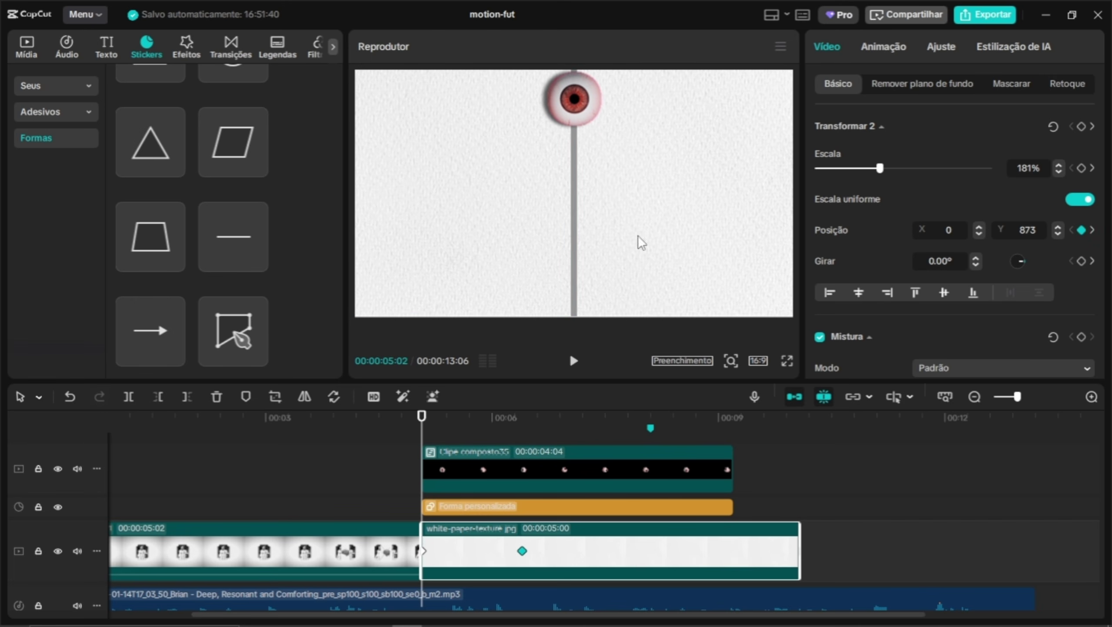
drag(422, 425, 480, 439)
Try to add a scale keyframe to the eye compound clip at 00:00:07:12
drag(486, 443, 597, 428)
click(565, 476)
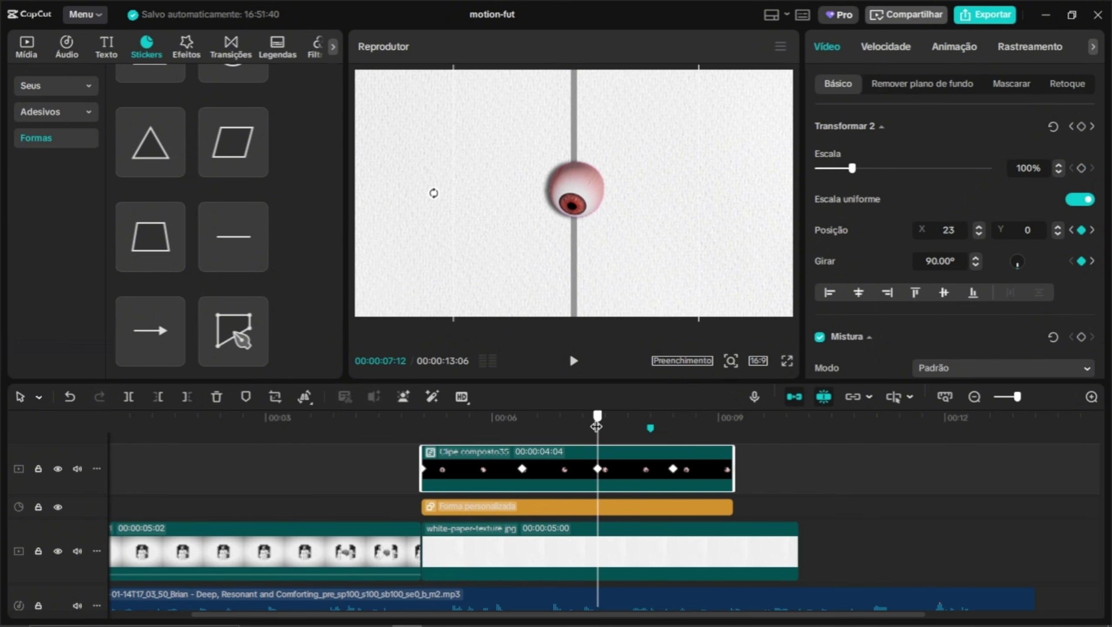
click(1081, 168)
drag(598, 419, 670, 432)
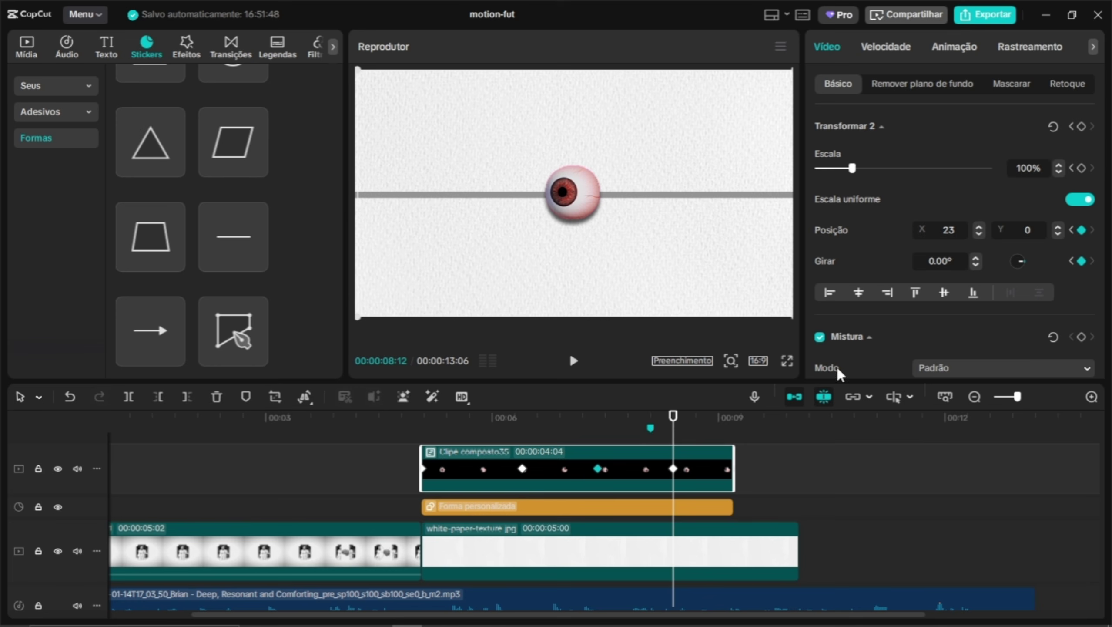
click(682, 543)
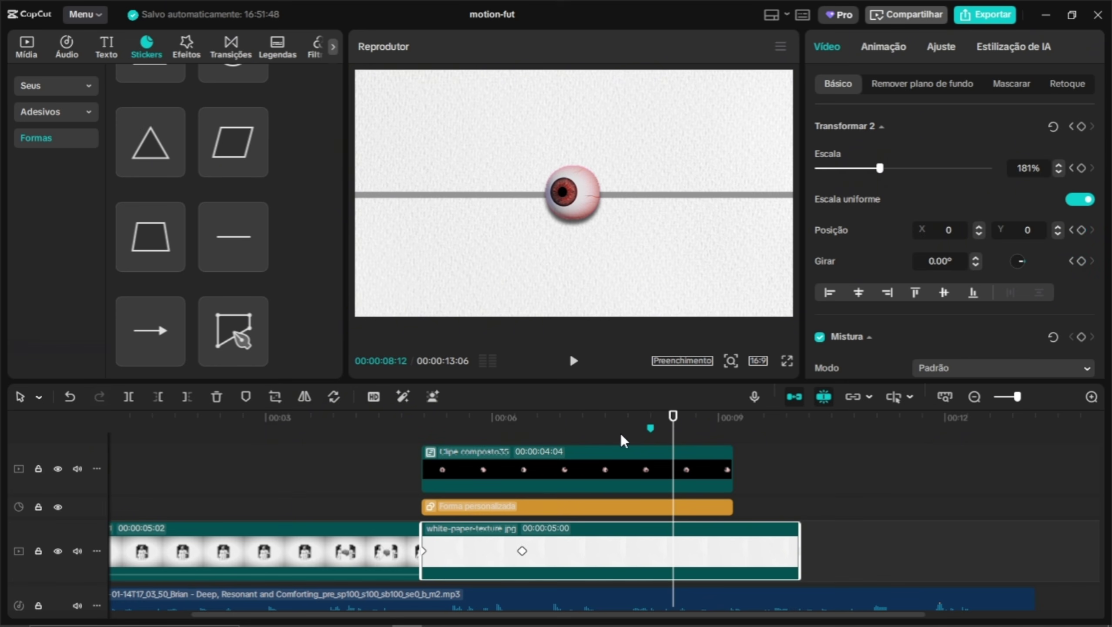
Add scale, position and rotation keyframes to the paper background at 00:00:07:12
drag(632, 420, 594, 432)
click(576, 465)
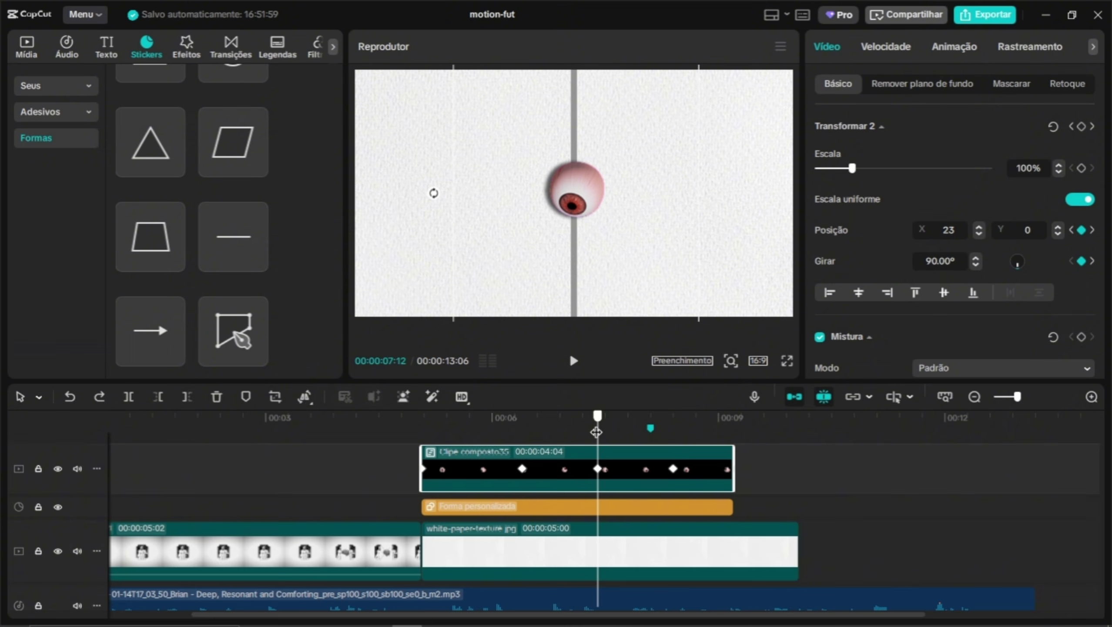
scroll(601, 483, down, 2)
click(607, 512)
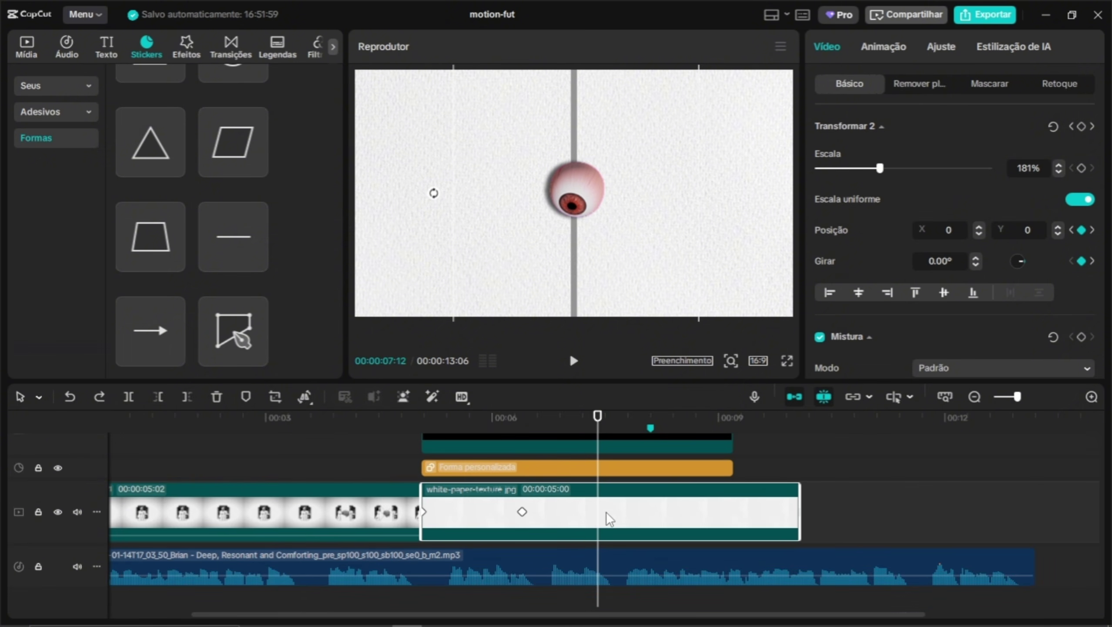
click(1081, 168)
click(1082, 262)
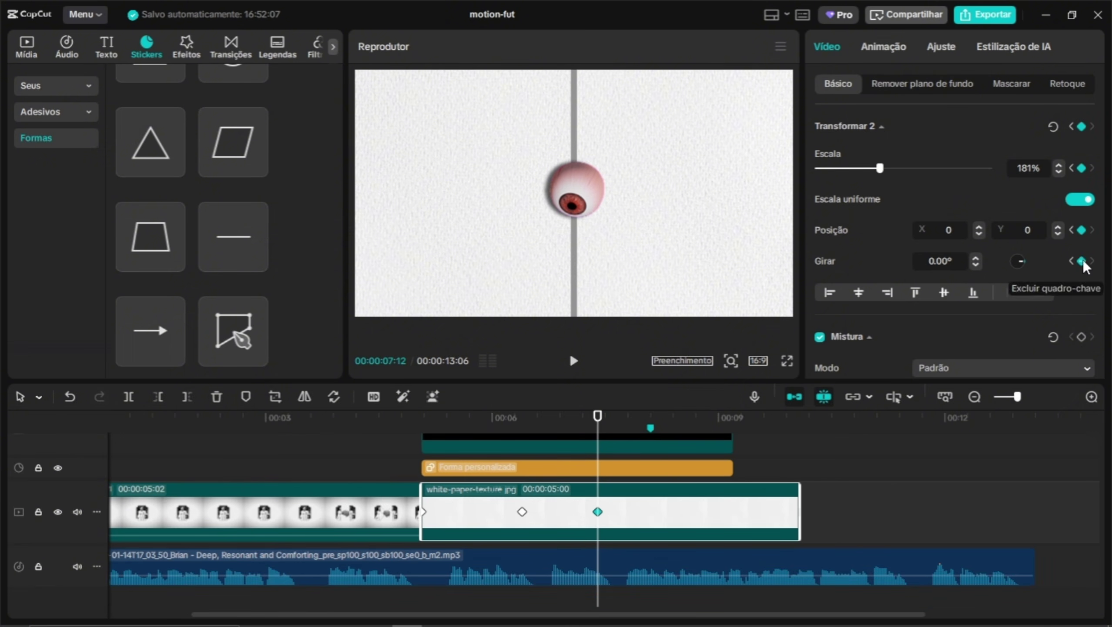
Keyframe the paper background's rotation to -90° at 00:00:08:12
click(675, 461)
drag(597, 416, 674, 426)
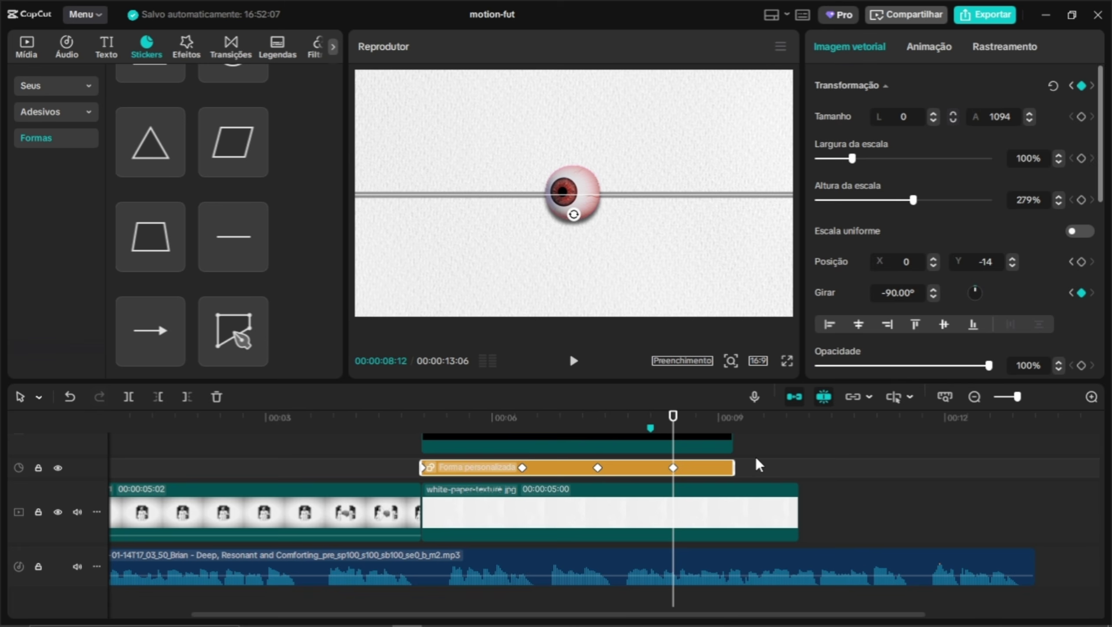
click(715, 510)
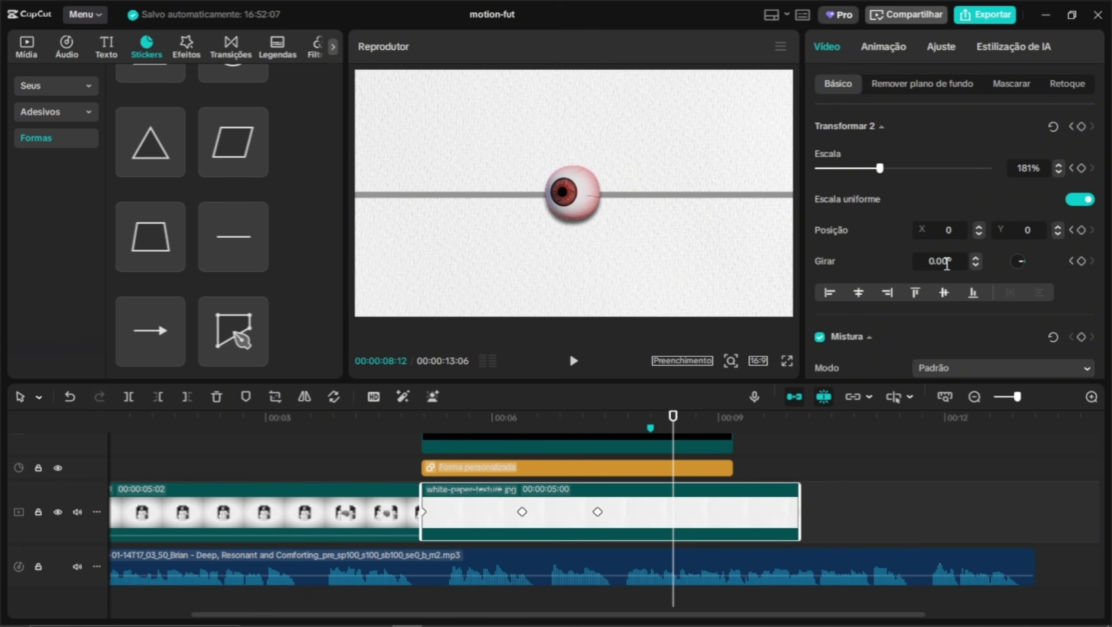
drag(947, 263, 921, 259)
key(BackSpace)
text(-90)
key(Return)
Raise the paper background's scale to 298% at 00:00:08:12 so it fills the frame while rotating
drag(671, 419, 639, 424)
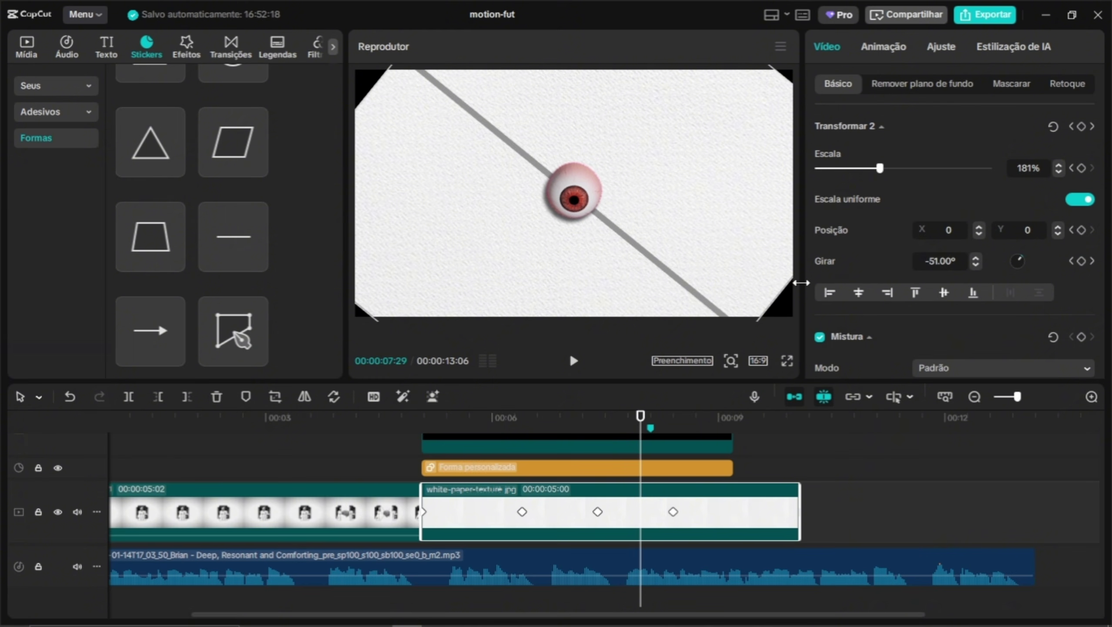
drag(642, 416, 673, 419)
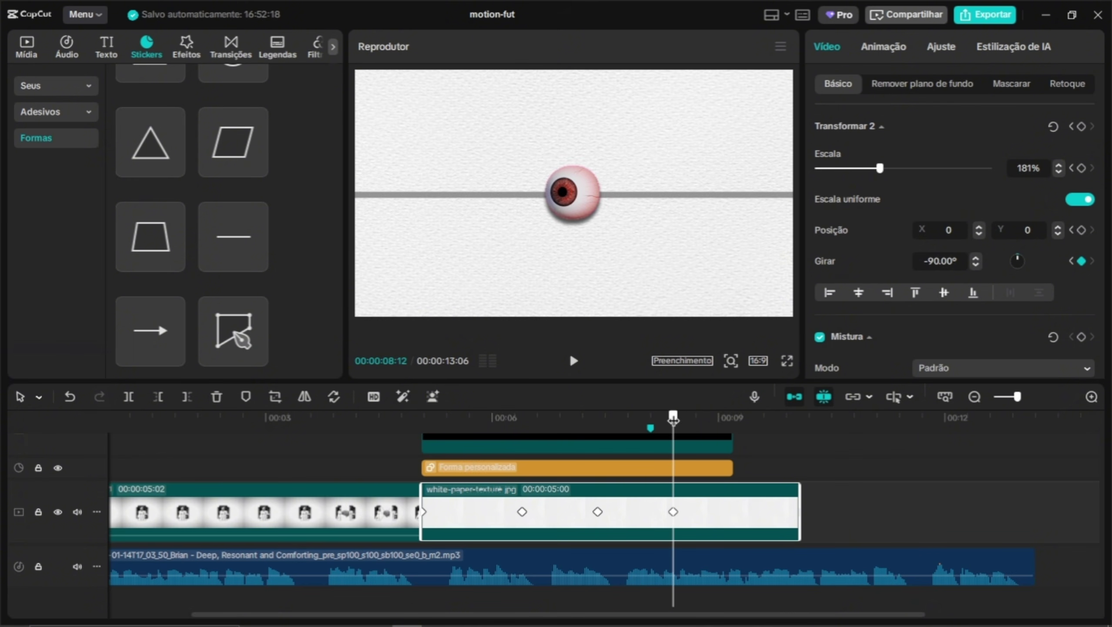
click(884, 168)
drag(898, 167, 904, 169)
mouse_move(663, 419)
mouse_down()
mouse_move(611, 422)
mouse_move(671, 429)
mouse_up()
drag(908, 169, 911, 168)
mouse_move(667, 428)
mouse_down()
mouse_move(605, 426)
mouse_move(673, 426)
mouse_up()
drag(912, 167, 920, 168)
drag(658, 421, 683, 470)
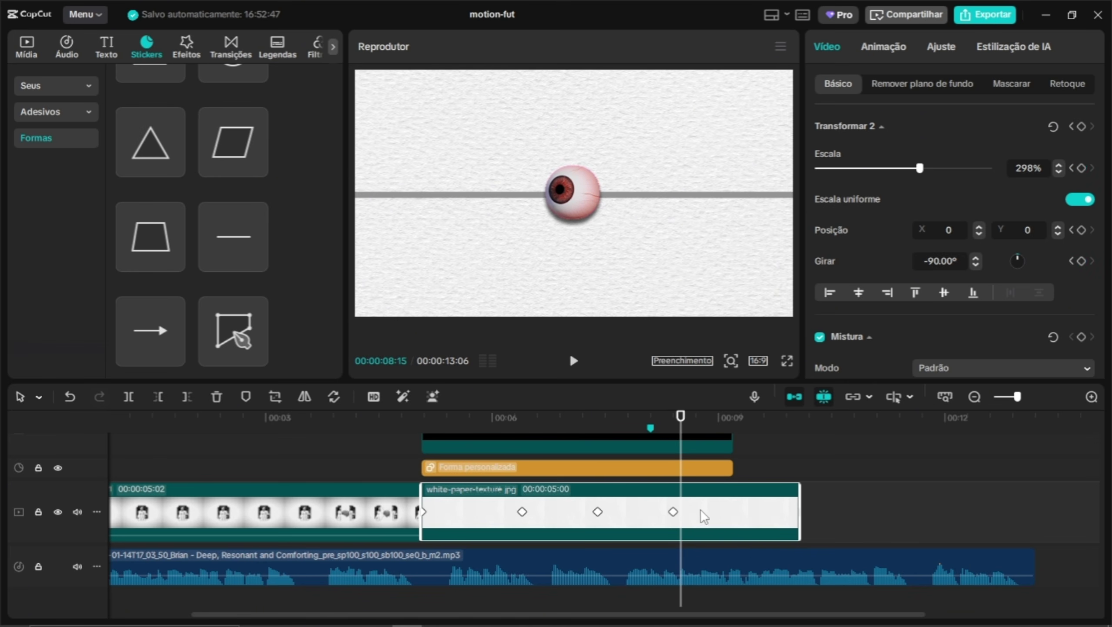
Add a scale keyframe to the eye compound clip at 00:00:07:12
scroll(693, 517, up, 2)
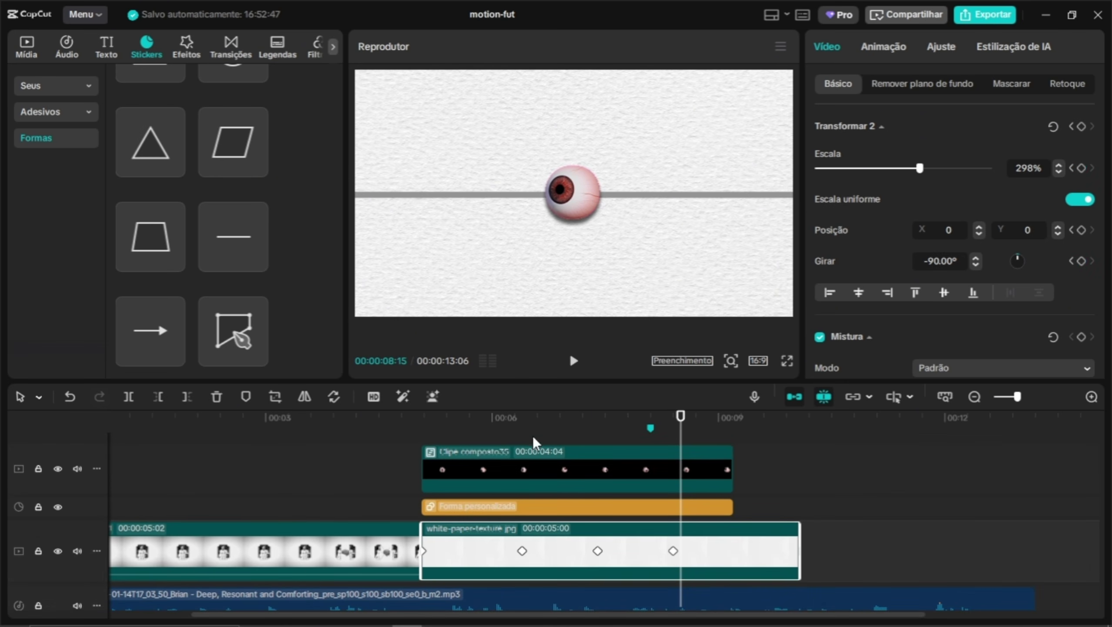
drag(419, 423, 597, 452)
click(624, 473)
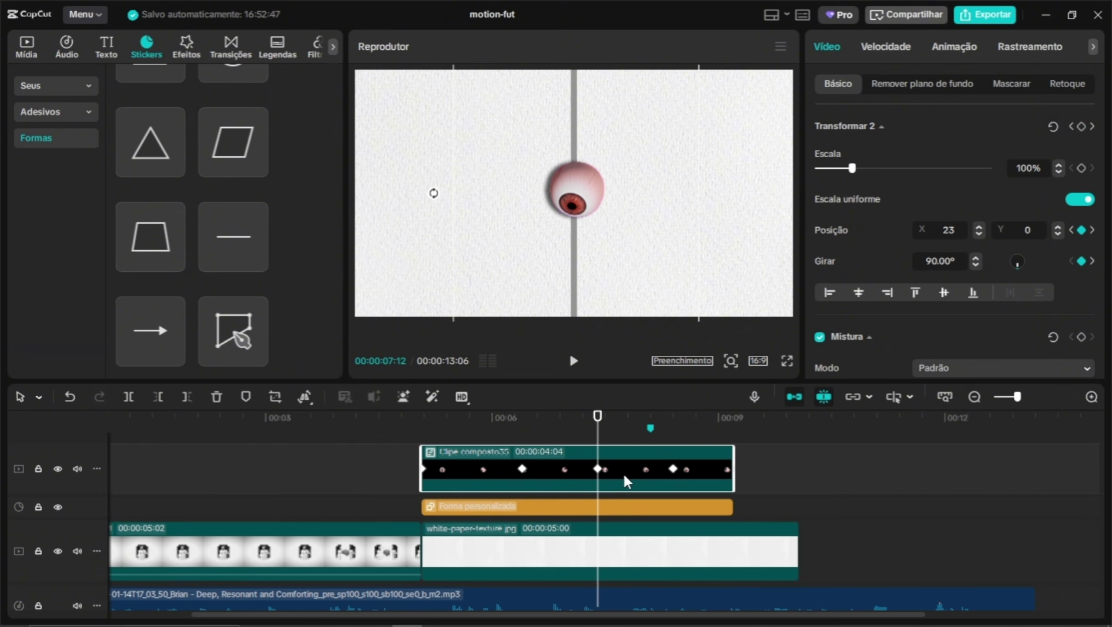
click(1083, 168)
Enlarge the eye compound clip's scale to about 110% at 00:00:08:12
click(620, 427)
drag(633, 428, 673, 428)
click(1057, 165)
click(1058, 165)
click(1058, 165)
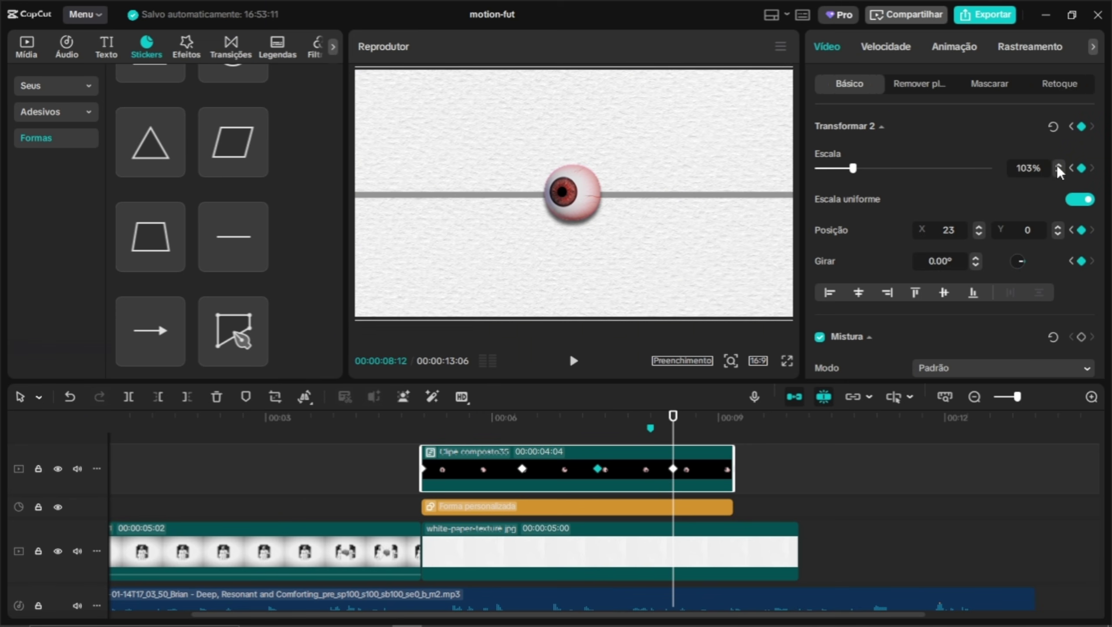
click(1058, 165)
click(1058, 165)
click(1058, 165)
click(1058, 165)
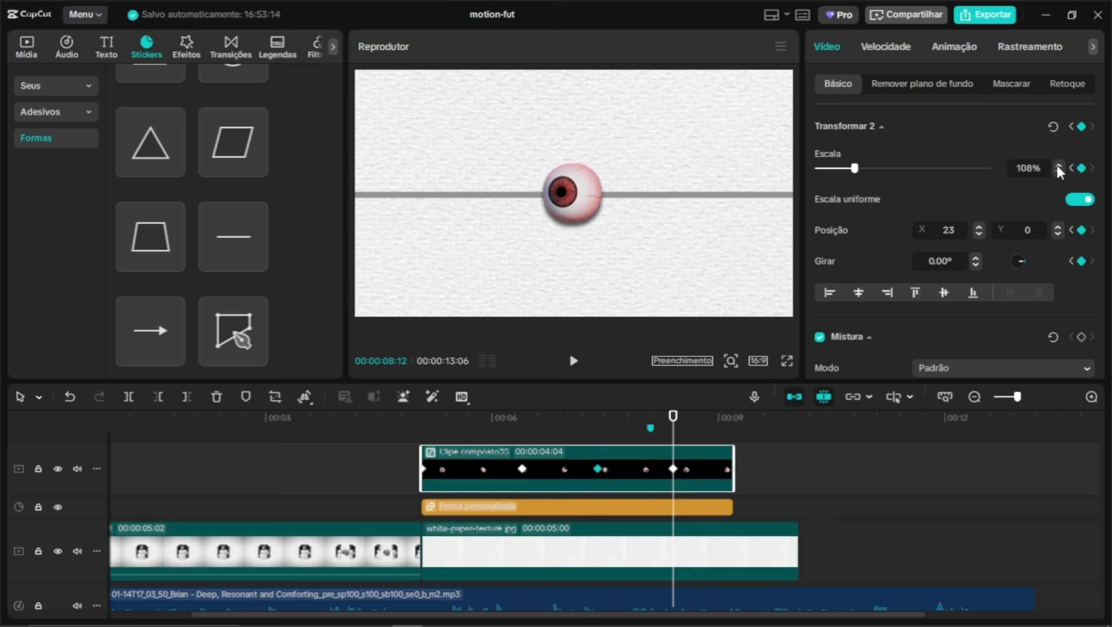
click(1057, 165)
click(1058, 165)
click(1058, 165)
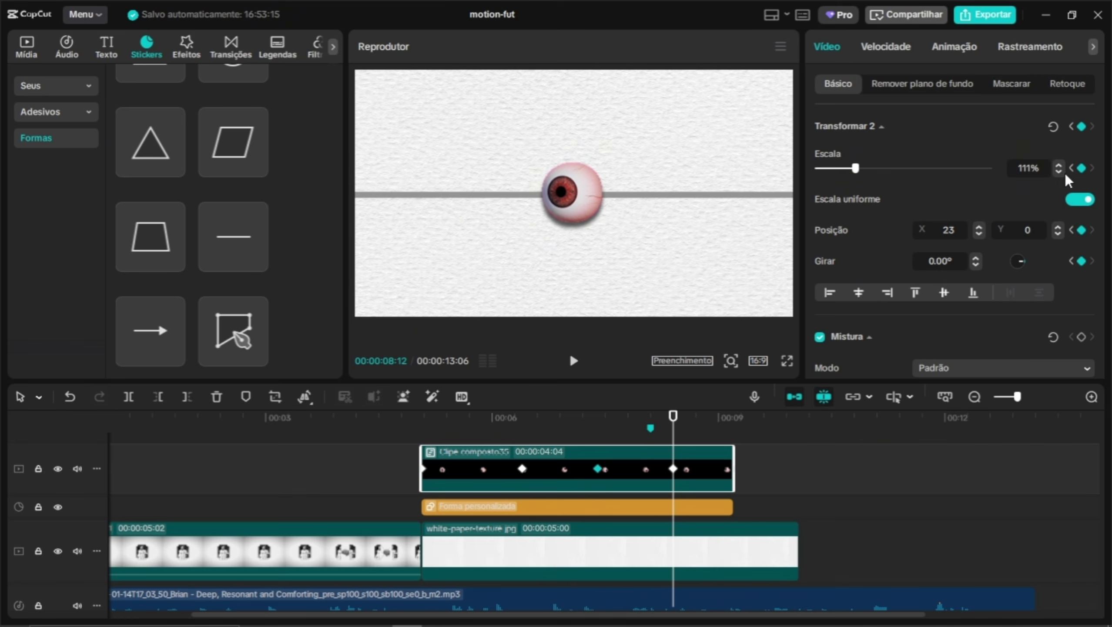
click(1058, 170)
Show the eye compound clip's keyframe graphs and delete its X position keyframes at 00:00:08:12 and 00:00:07:12
right_click(582, 461)
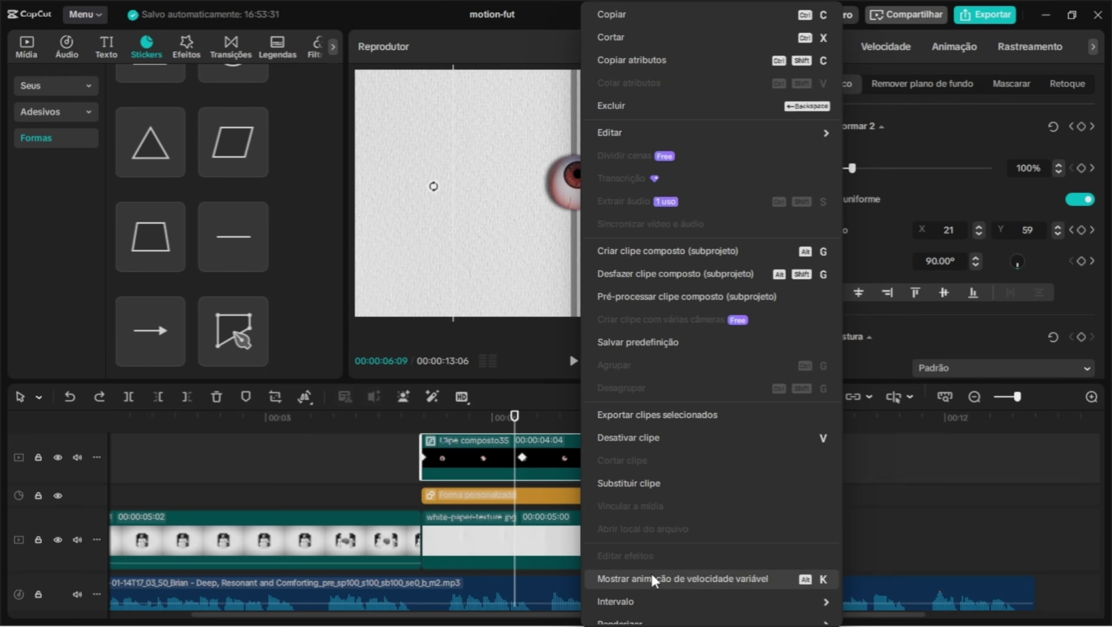
click(651, 576)
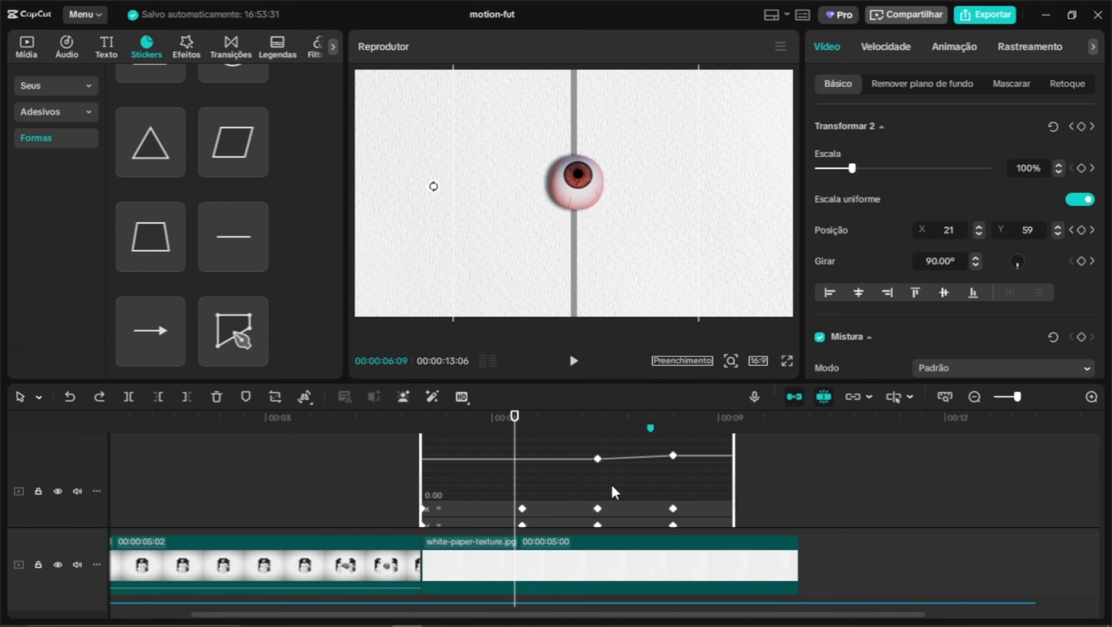
click(589, 488)
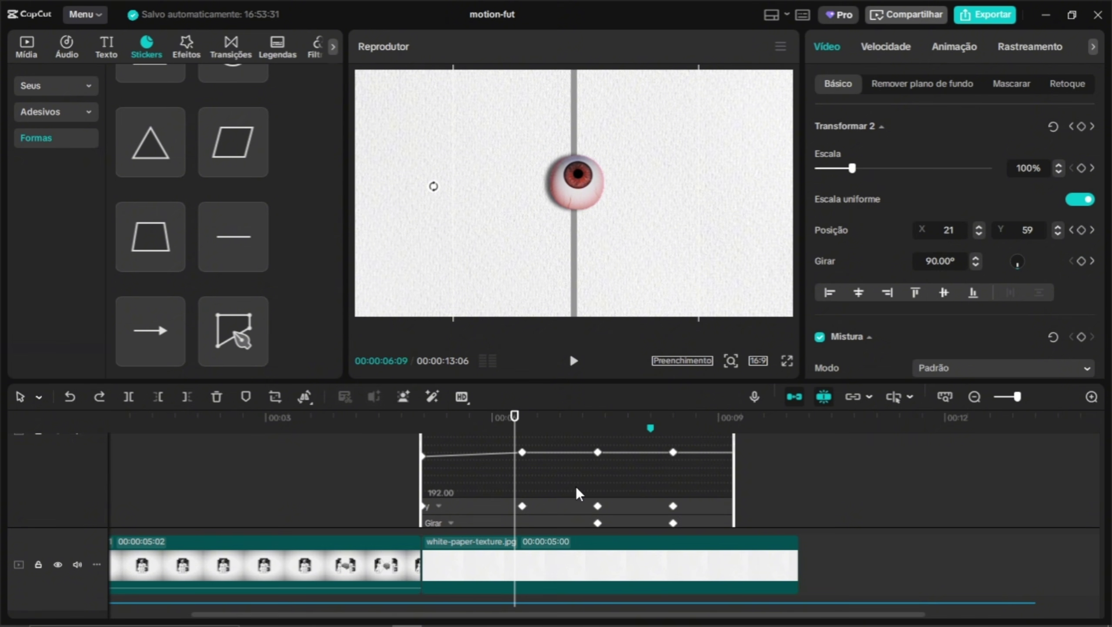
scroll(636, 476, up, 2)
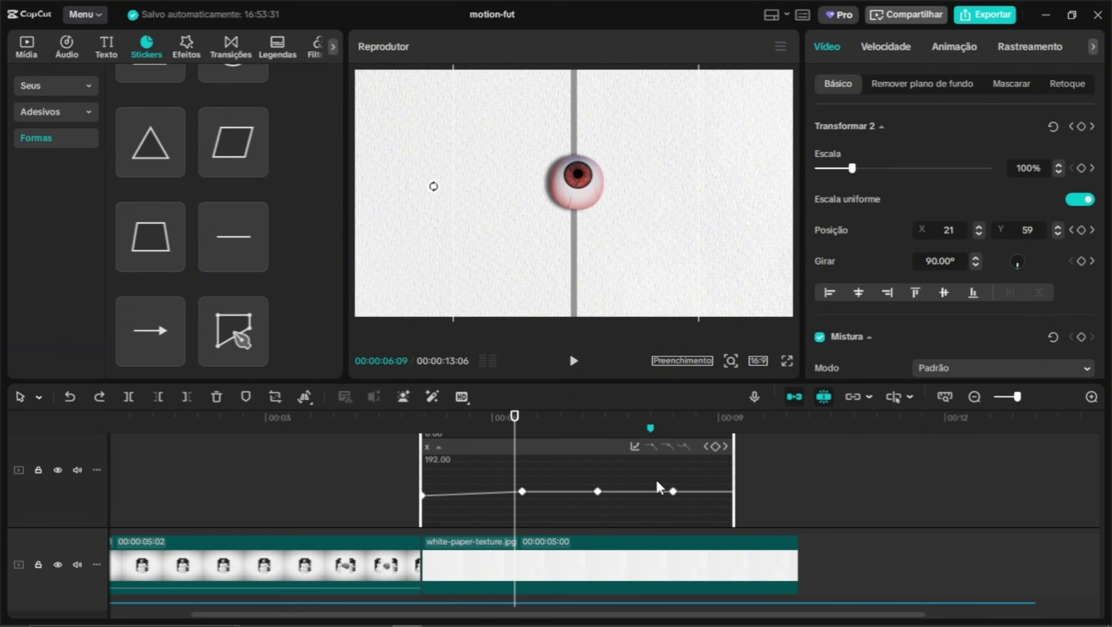
drag(598, 426, 639, 427)
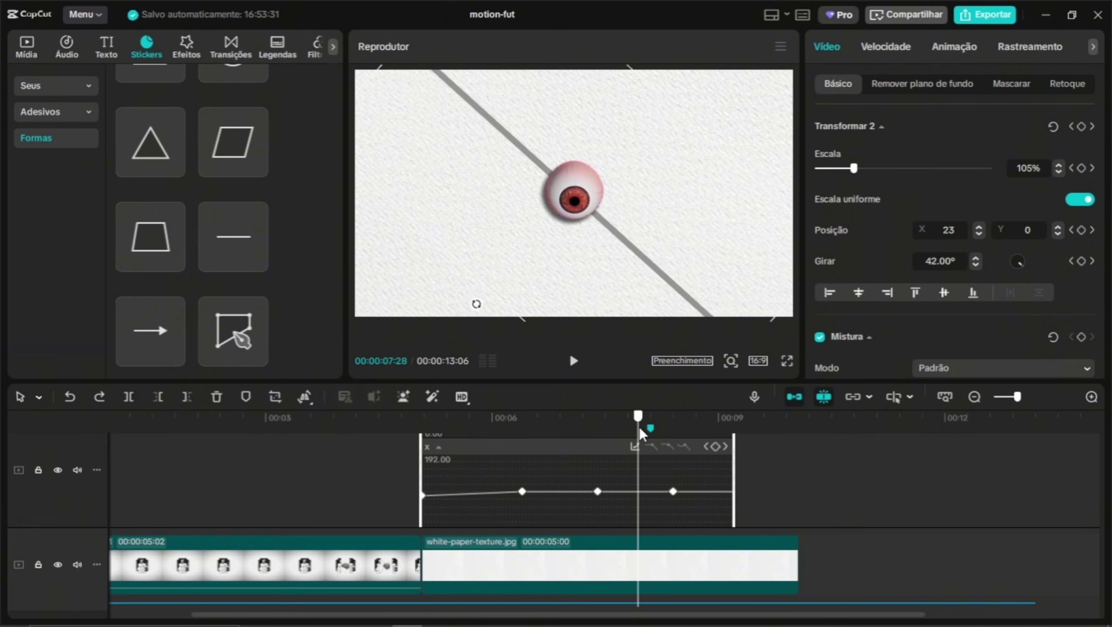
click(673, 491)
key(Delete)
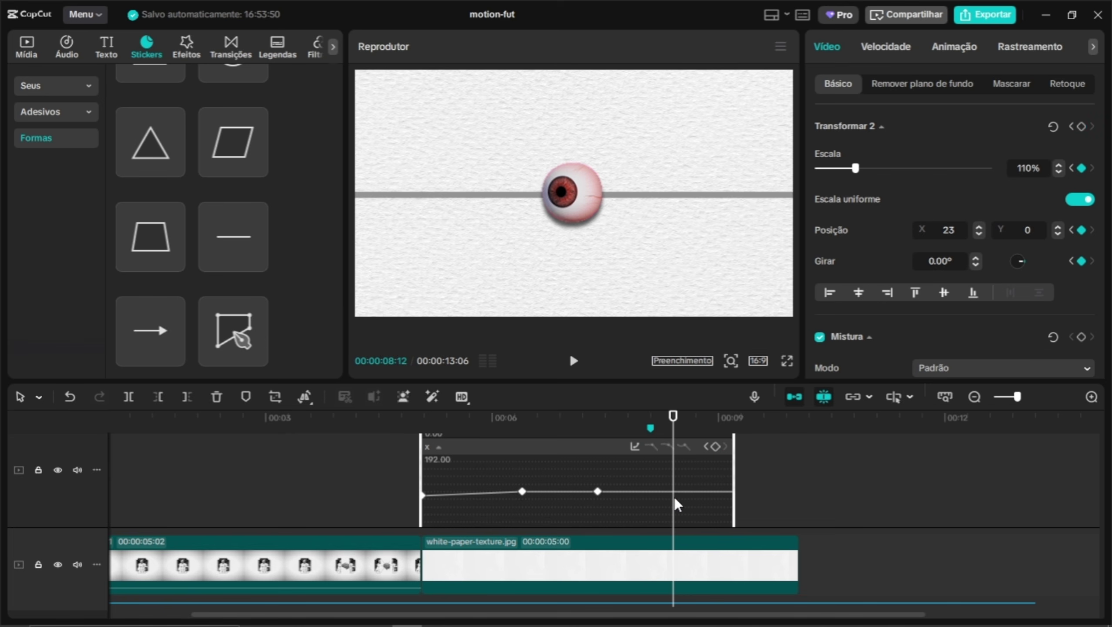
drag(653, 424, 504, 427)
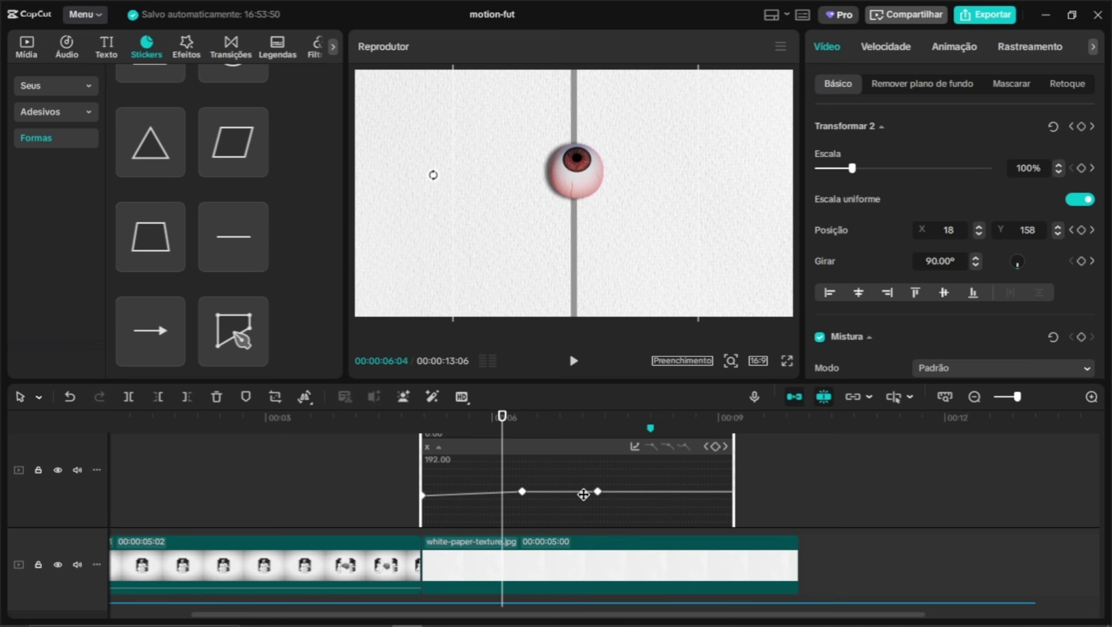
click(599, 491)
key(Delete)
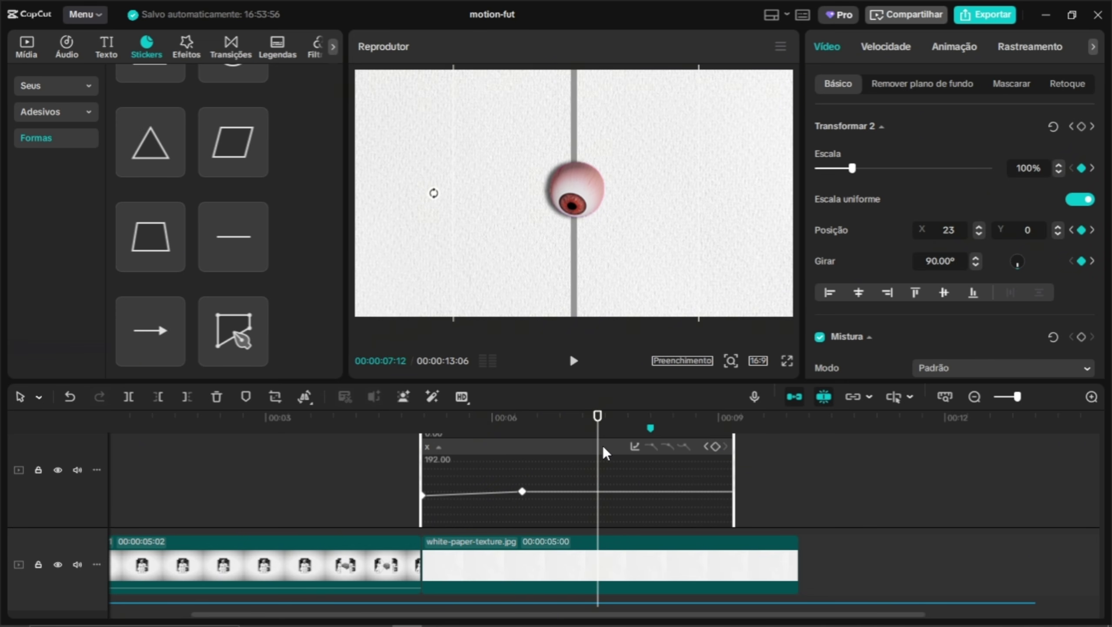
Delete the eye compound clip's Y position keyframes at 00:00:07:12 and 00:00:08:12, keeping the drop keyframes
drag(600, 441, 522, 438)
scroll(560, 489, down, 3)
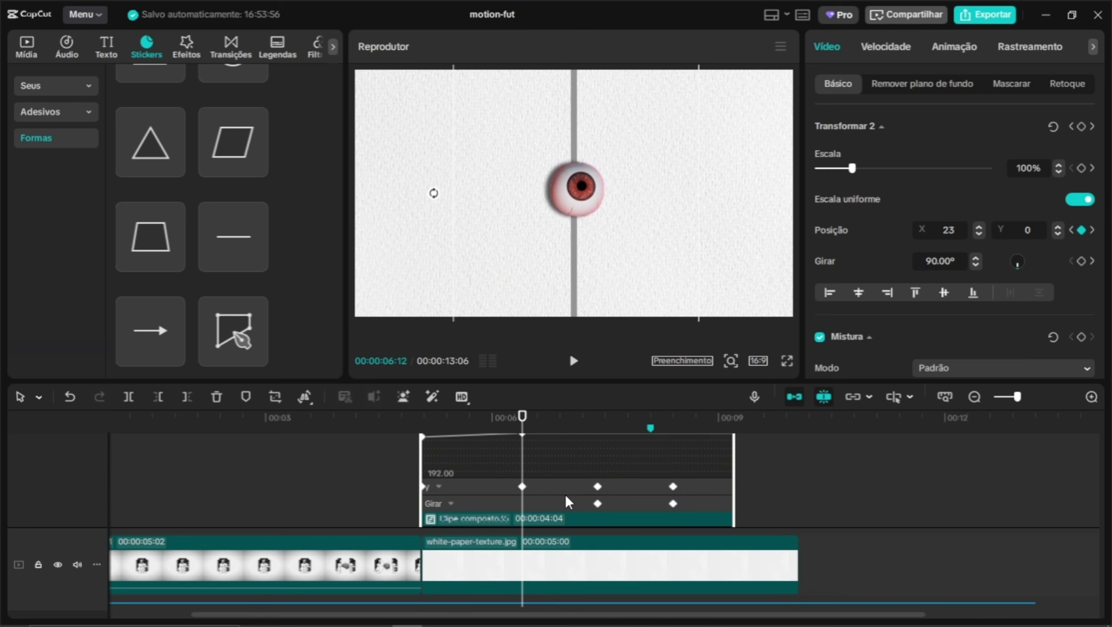
click(674, 483)
key(Delete)
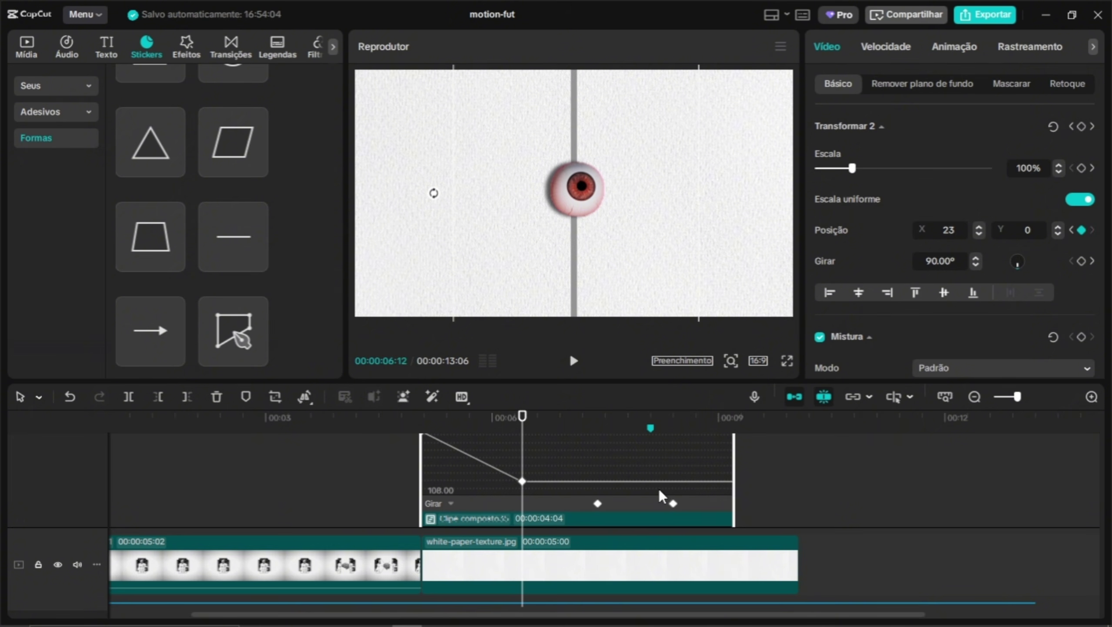
Apply the S-shaped cubic preset curve (Desac…úbica) to the eye clip's rotation segment between 00:00:07:12 and 00:00:08:12
click(508, 421)
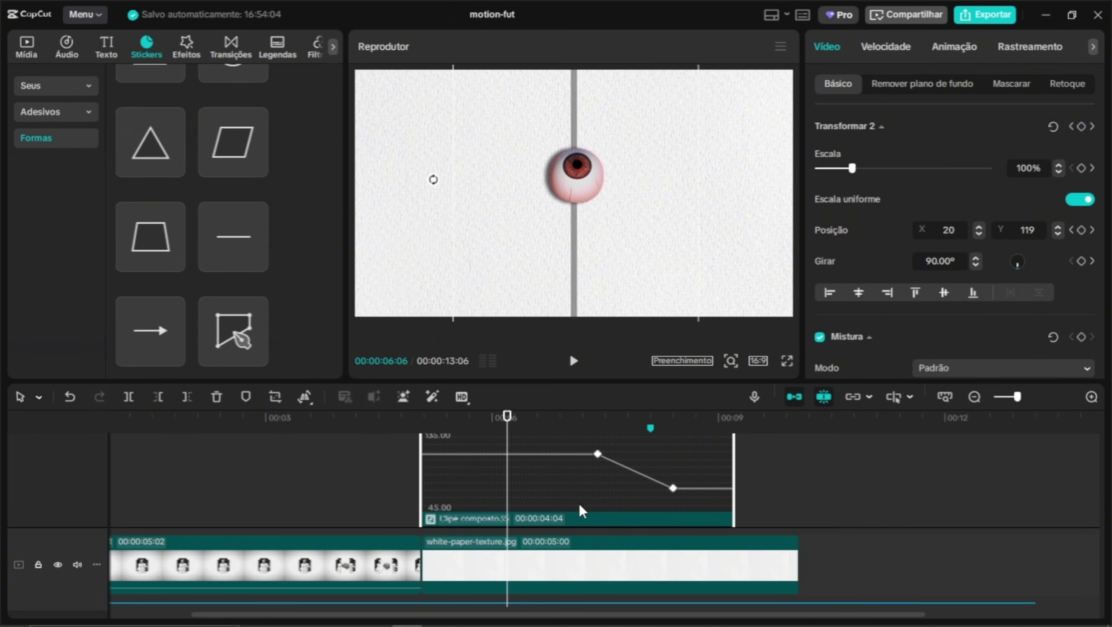
drag(522, 433, 573, 438)
click(638, 470)
right_click(623, 465)
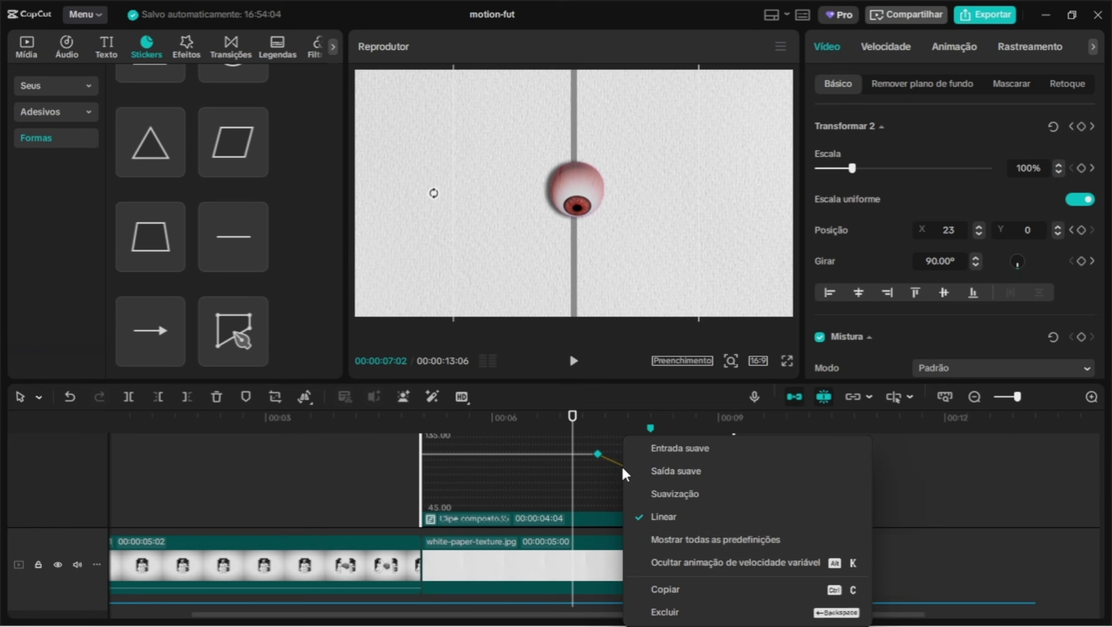
click(679, 534)
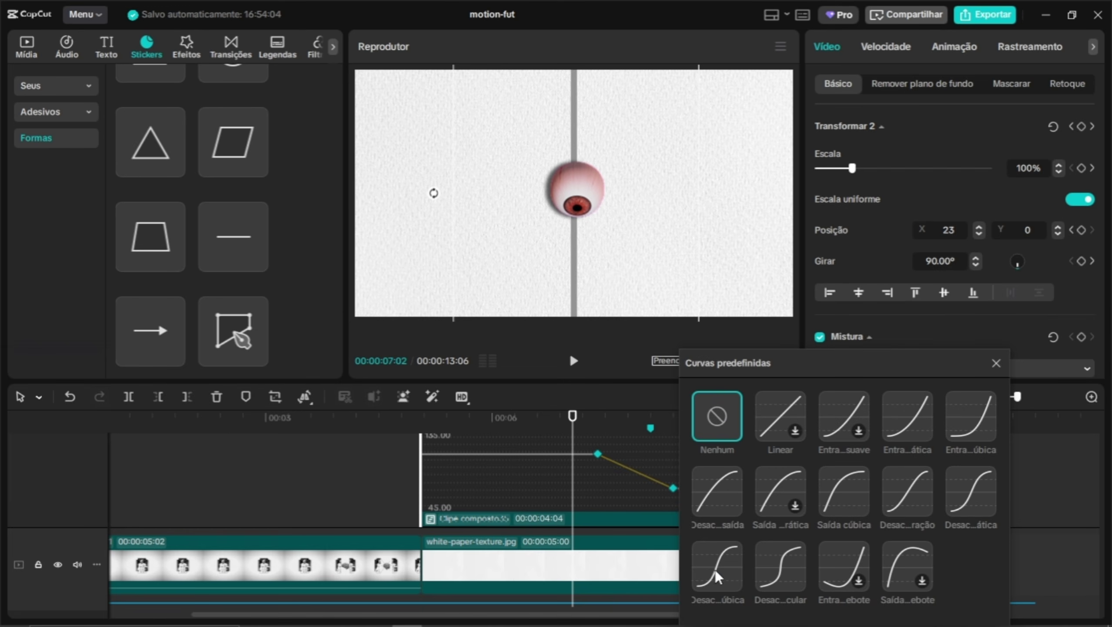
click(717, 568)
click(995, 363)
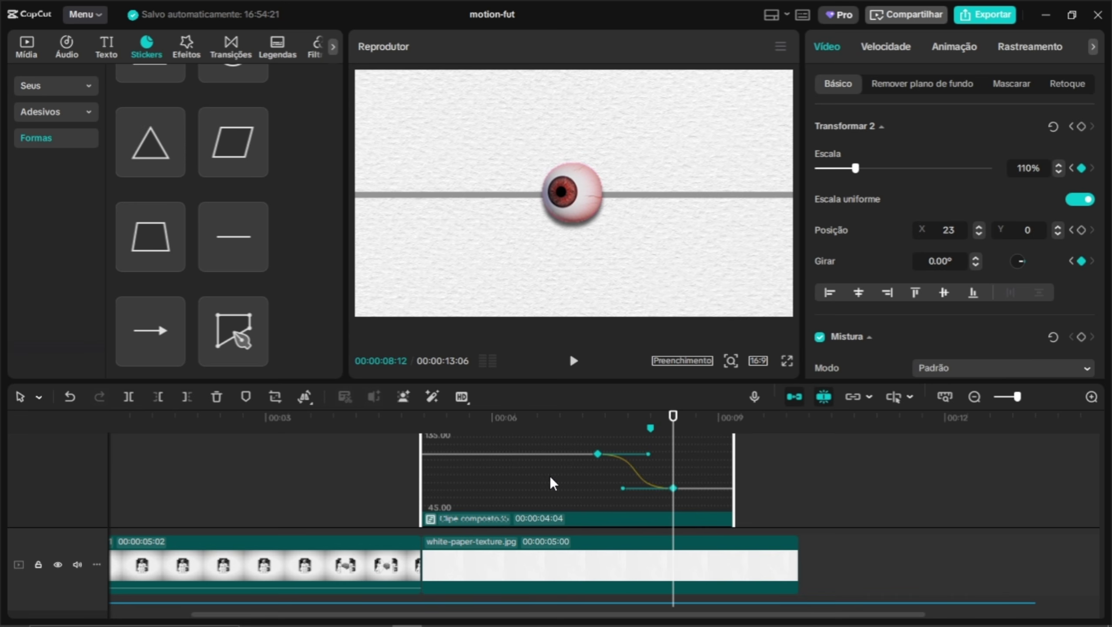
Apply the S-shaped cubic preset curve (Desac…úbica) to the eye clip's Y position segment between 00:00:05:02 and 00:00:06:12
scroll(551, 483, up, 2)
click(496, 465)
right_click(500, 466)
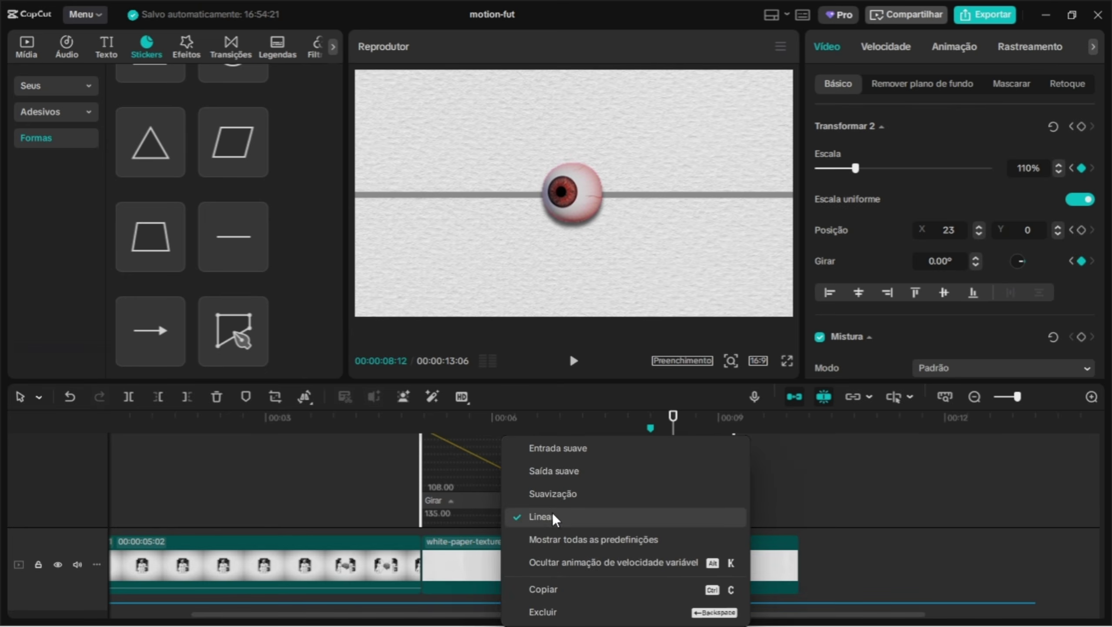
click(550, 533)
click(608, 554)
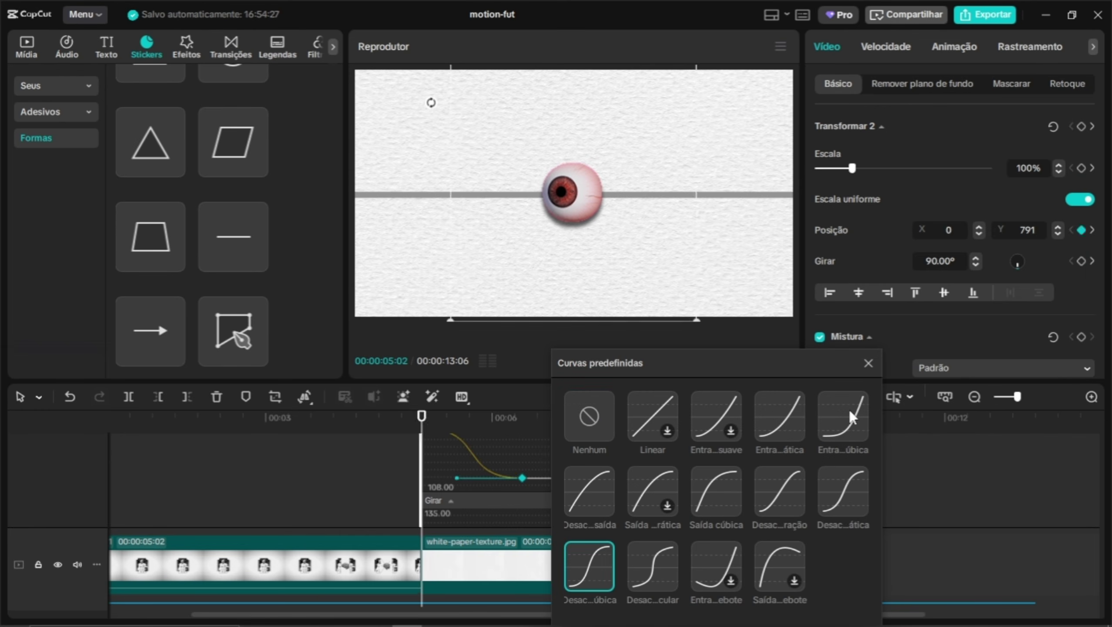
click(868, 363)
Apply the S-shaped cubic preset curve (Desac…úbica) to the eye clip's X position segment ending at 00:00:06:12
scroll(587, 480, up, 3)
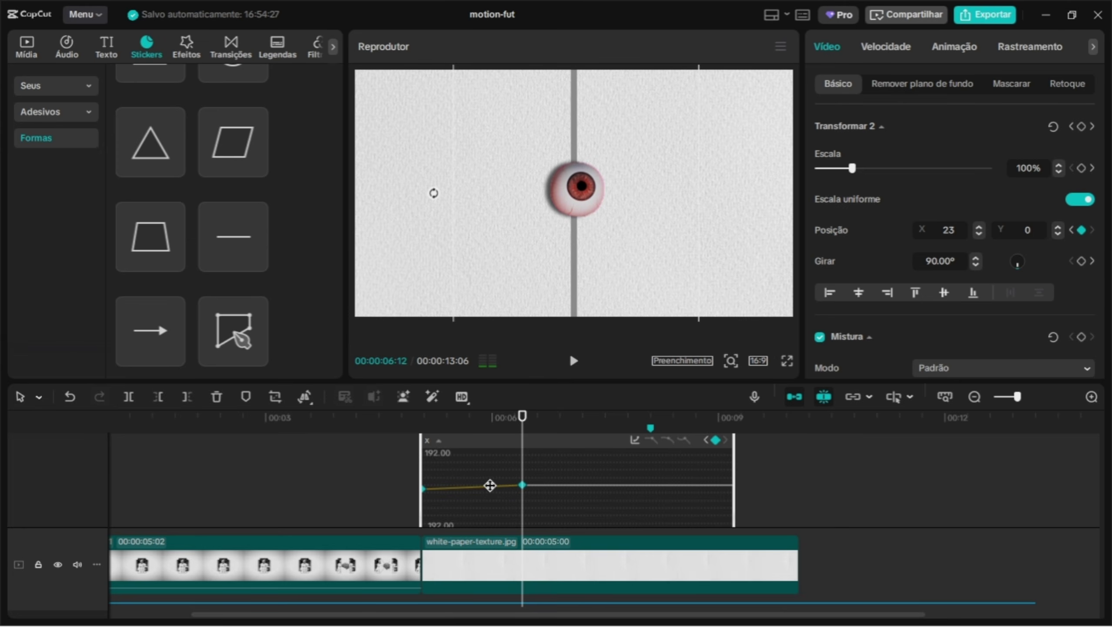
right_click(493, 485)
click(553, 532)
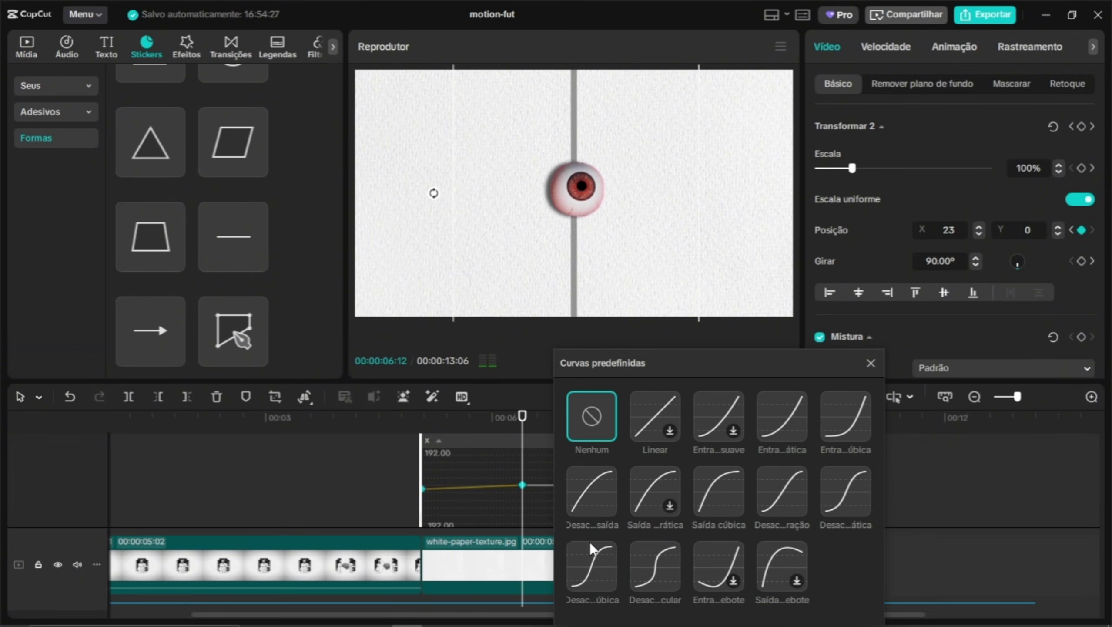
click(602, 550)
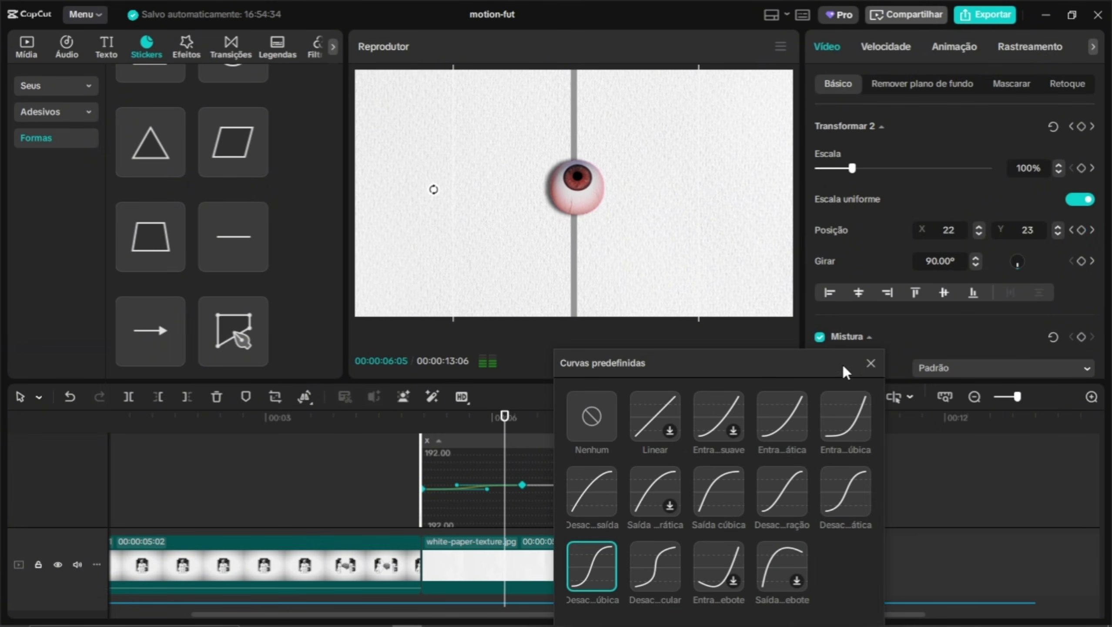
click(870, 363)
Hide the eye compound clip's keyframe graphs on the timeline
scroll(574, 479, down, 1)
scroll(572, 478, down, 5)
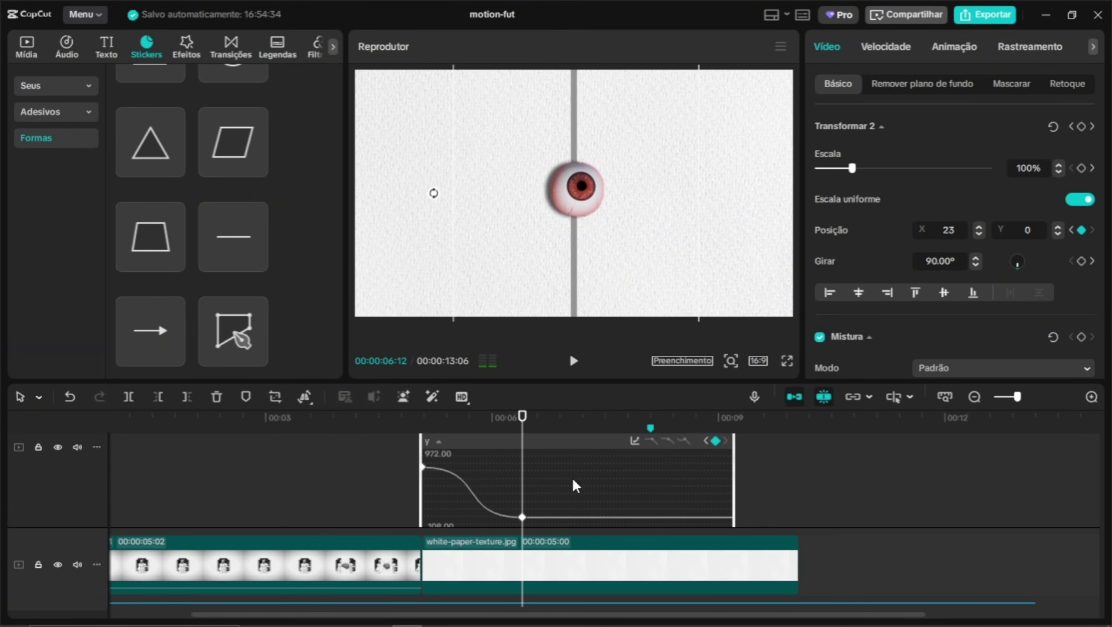
scroll(586, 492, down, 2)
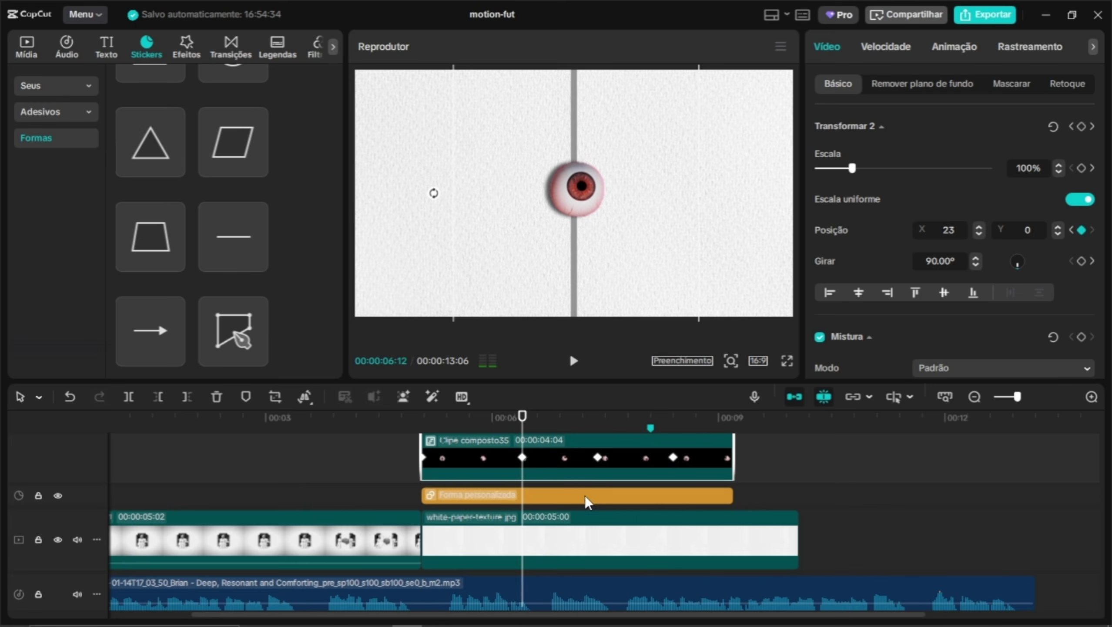
right_click(570, 467)
click(634, 579)
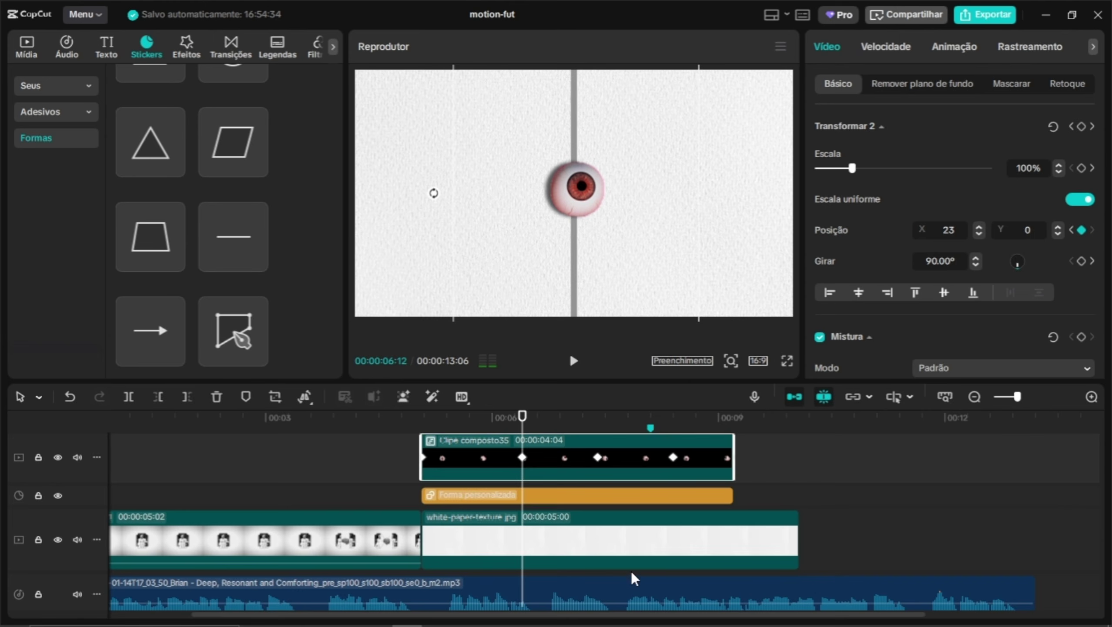
Show the keyframe graphs of the custom line shape and delete its X position keyframes
click(584, 496)
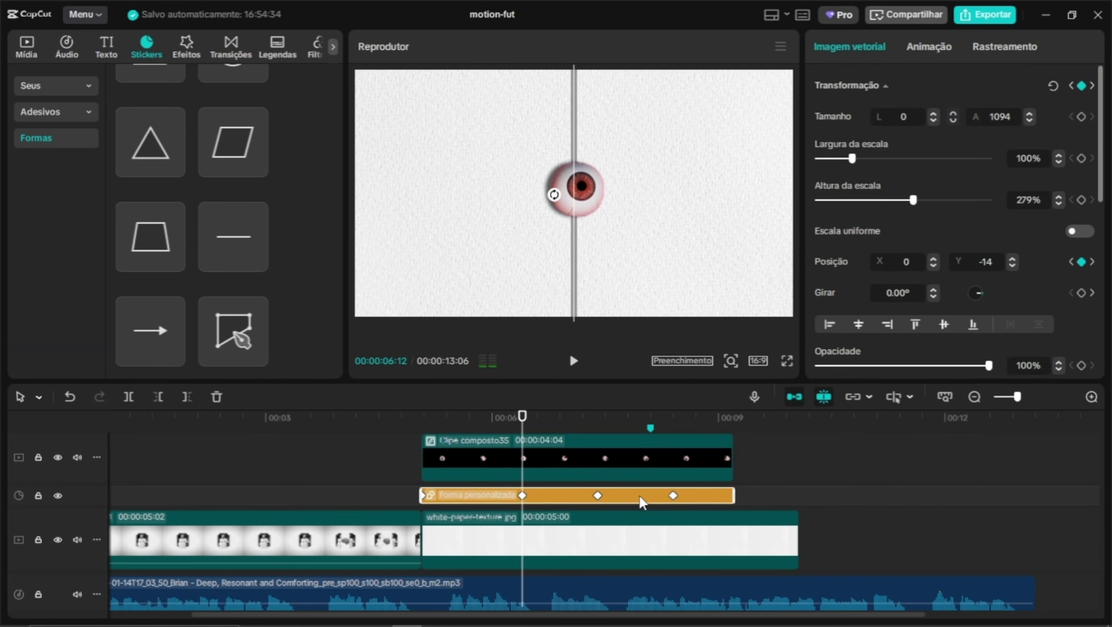
right_click(616, 500)
click(669, 590)
scroll(549, 492, up, 3)
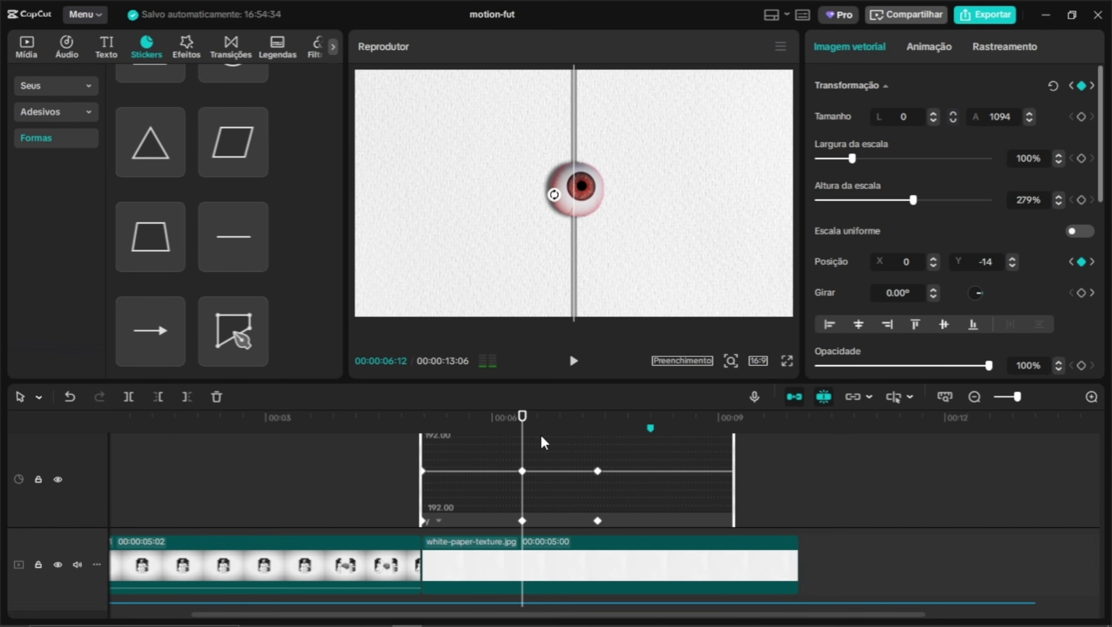
drag(532, 425, 558, 470)
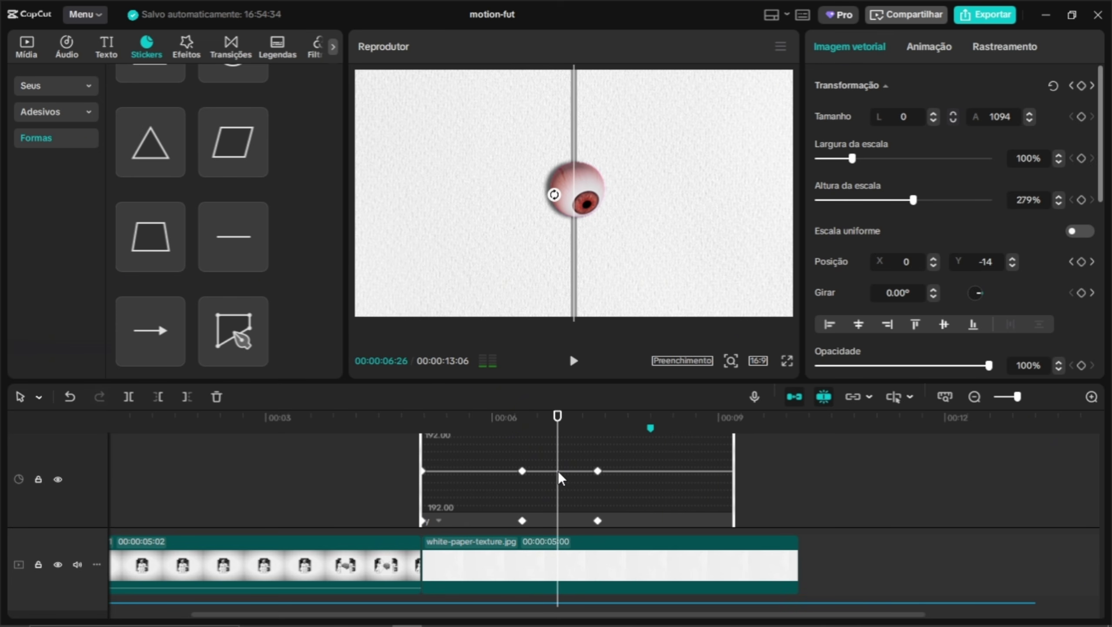
click(565, 470)
drag(589, 433, 532, 427)
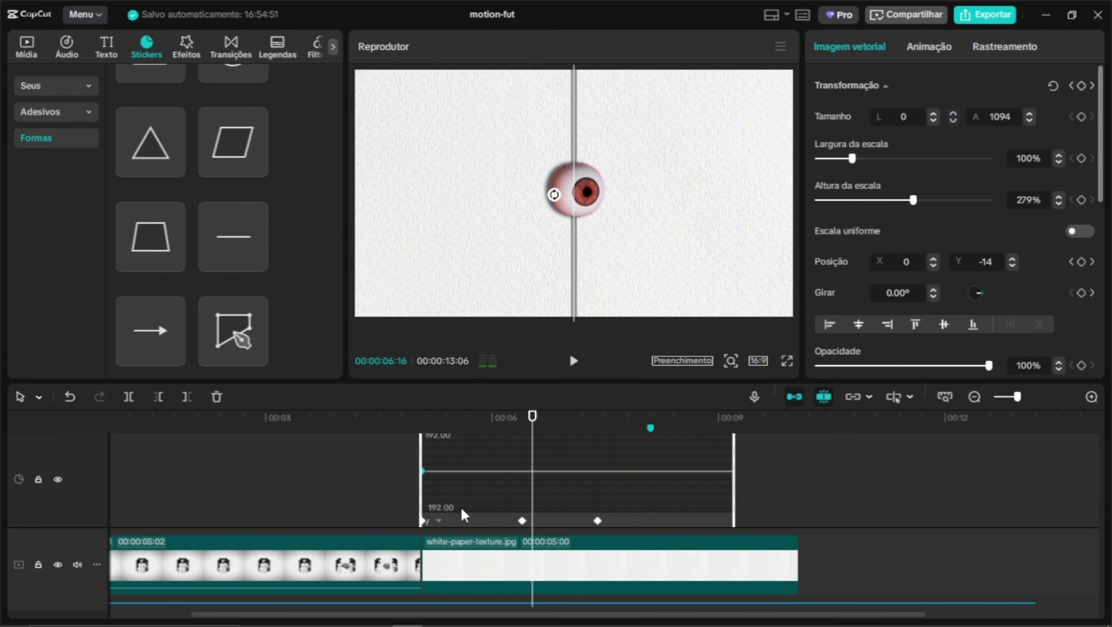
key(Delete)
Delete the line's Y position keyframe at 00:00:07:12 and apply the S-shaped cubic preset curve (Desac…úbica) to its Y drop
scroll(539, 504, down, 3)
click(550, 462)
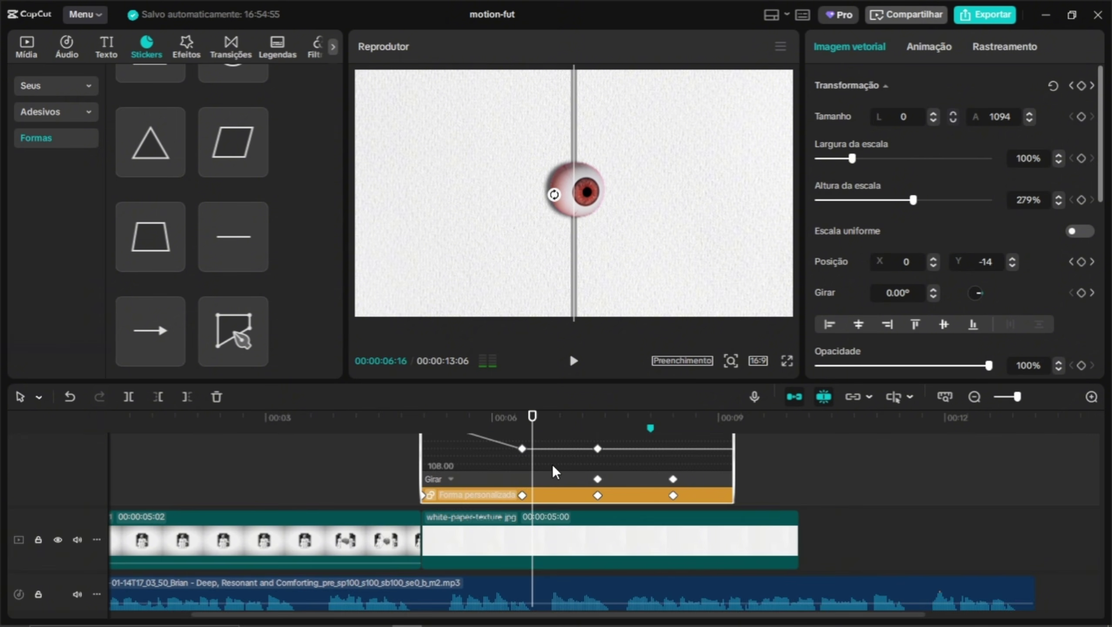
scroll(559, 459, up, 1)
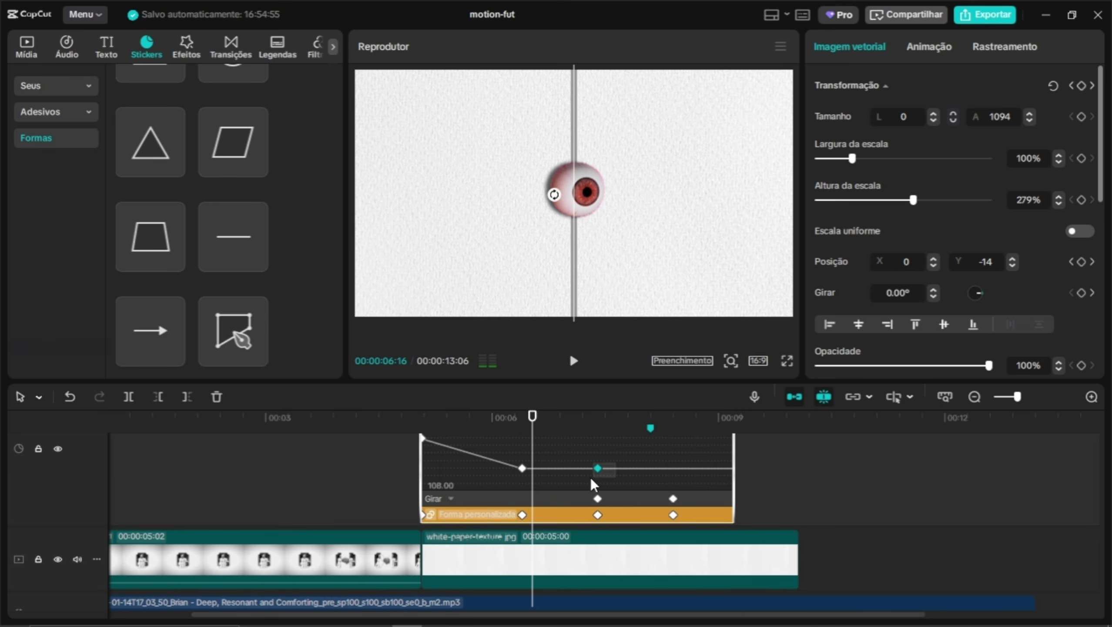
right_click(501, 460)
click(551, 536)
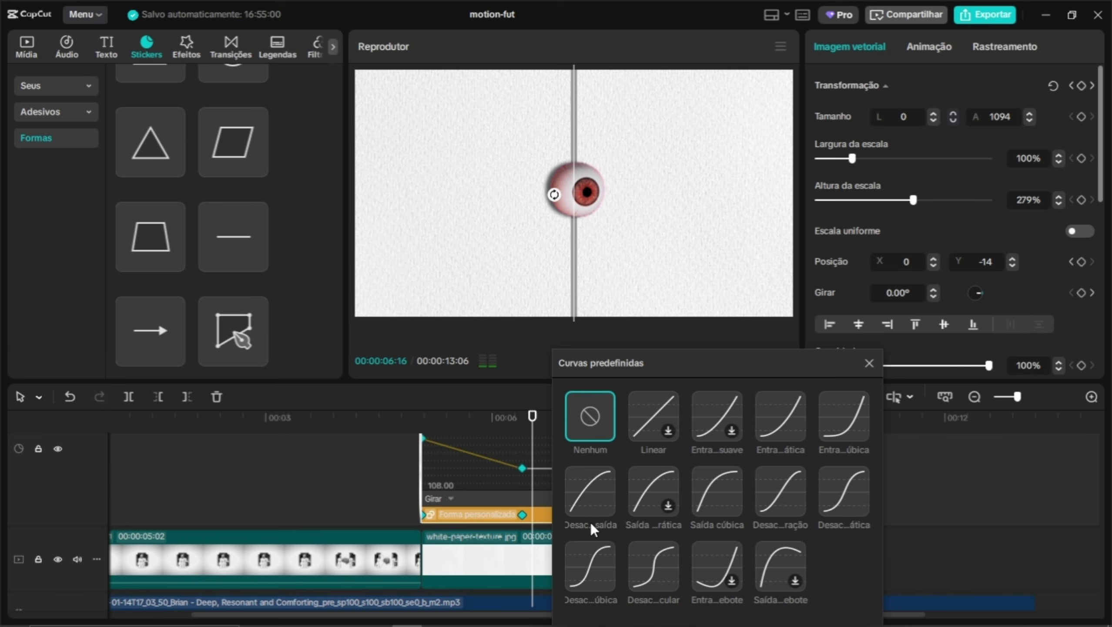
click(600, 554)
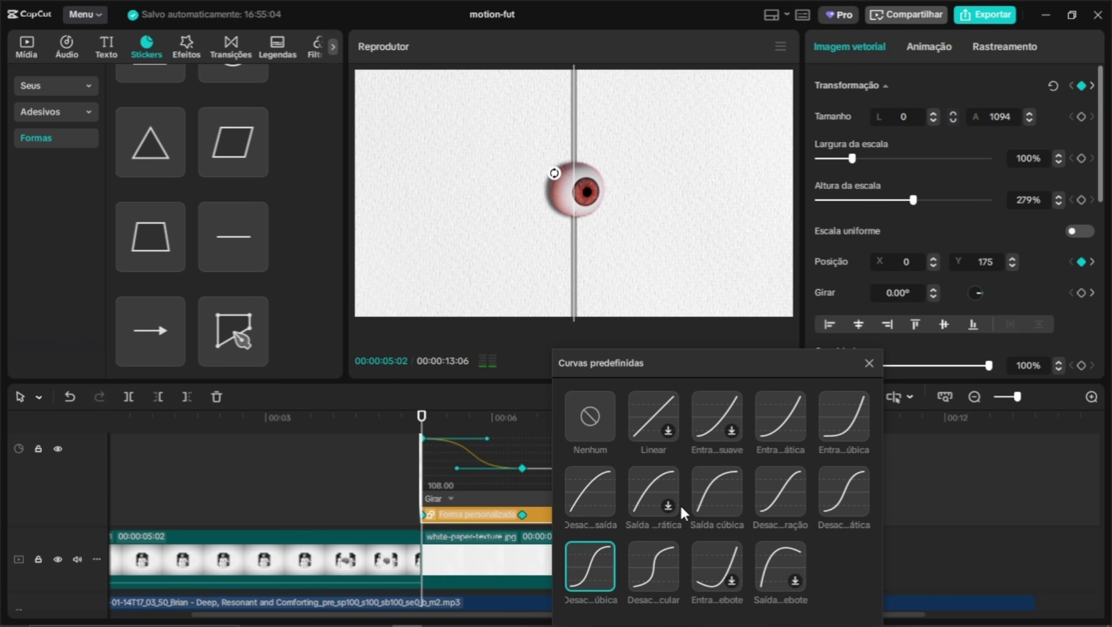
click(869, 366)
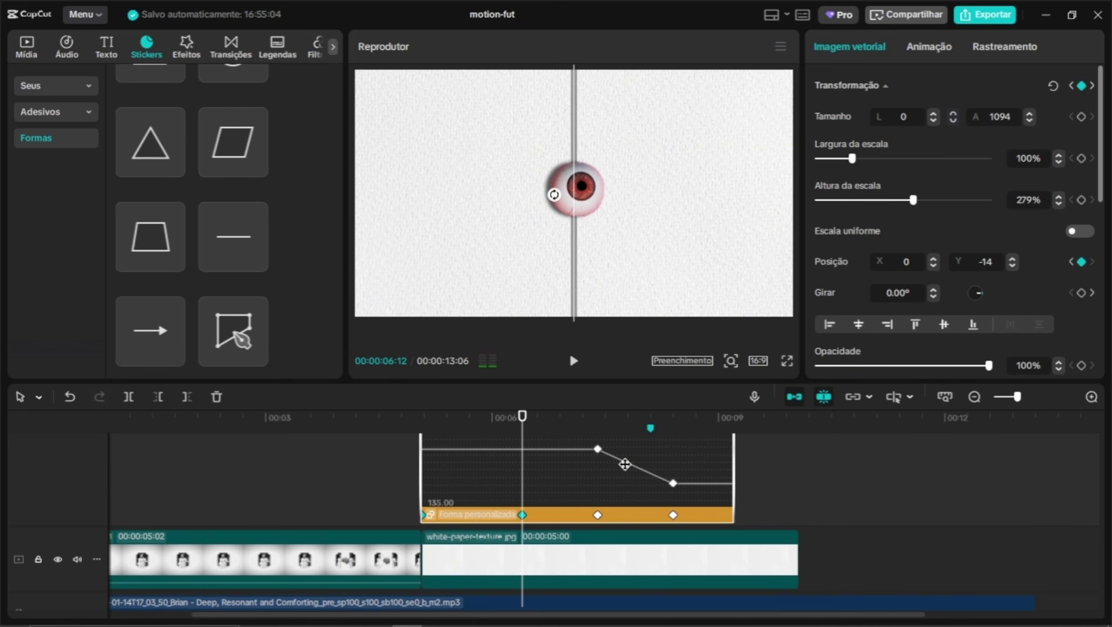
Apply the S-shaped cubic preset curve (Desac…úbica) to the line's rotation segment up to 00:00:08:12, and hide its keyframe graphs
right_click(626, 464)
click(670, 533)
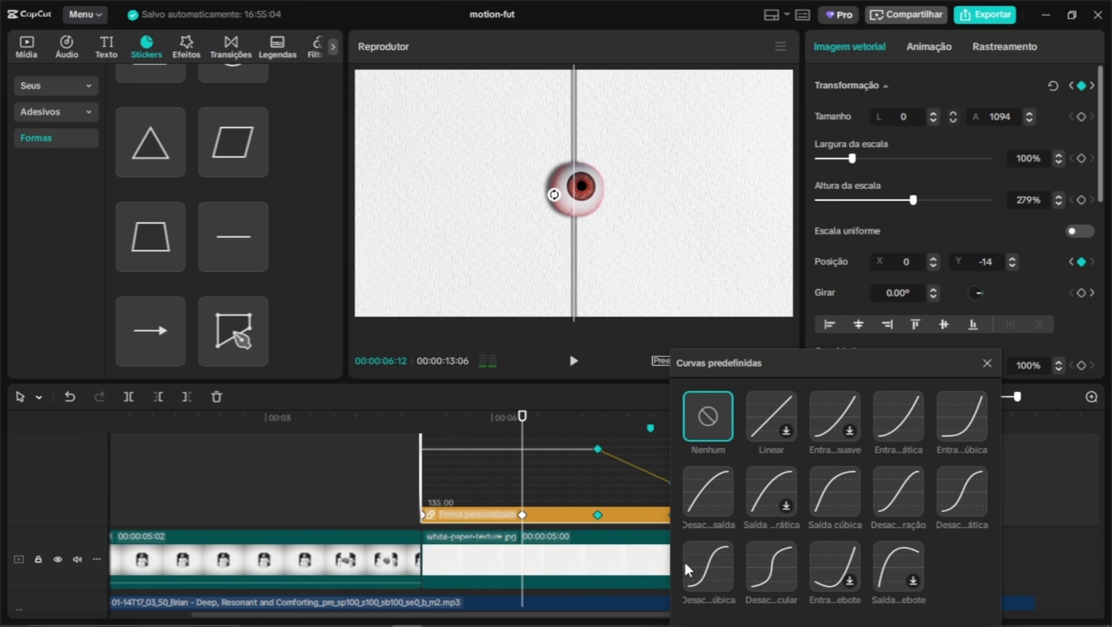
click(697, 562)
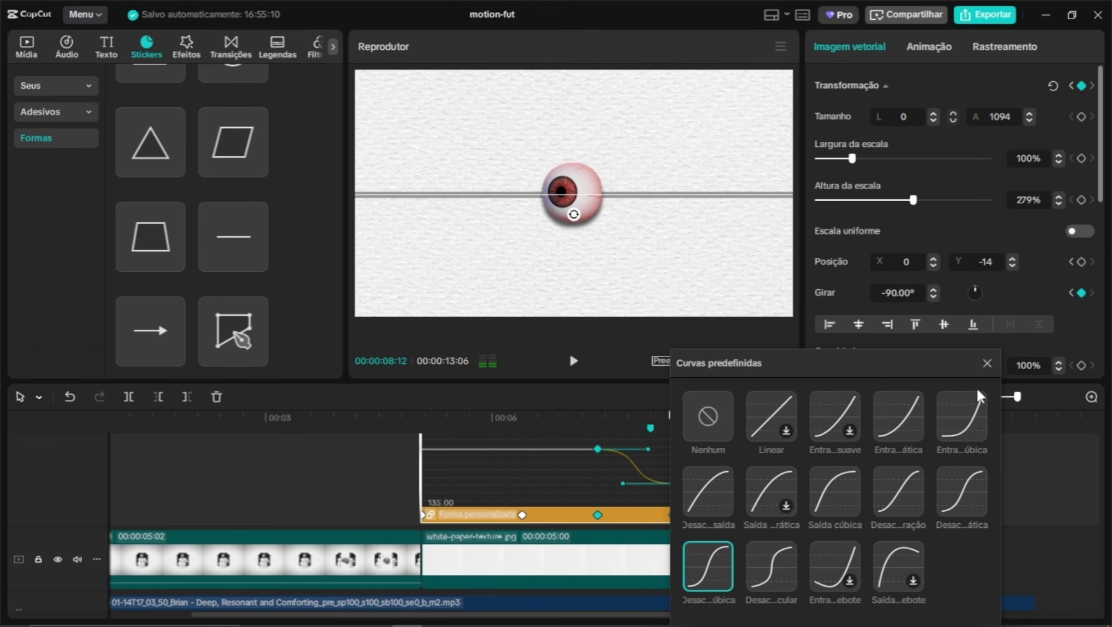
click(987, 362)
right_click(634, 509)
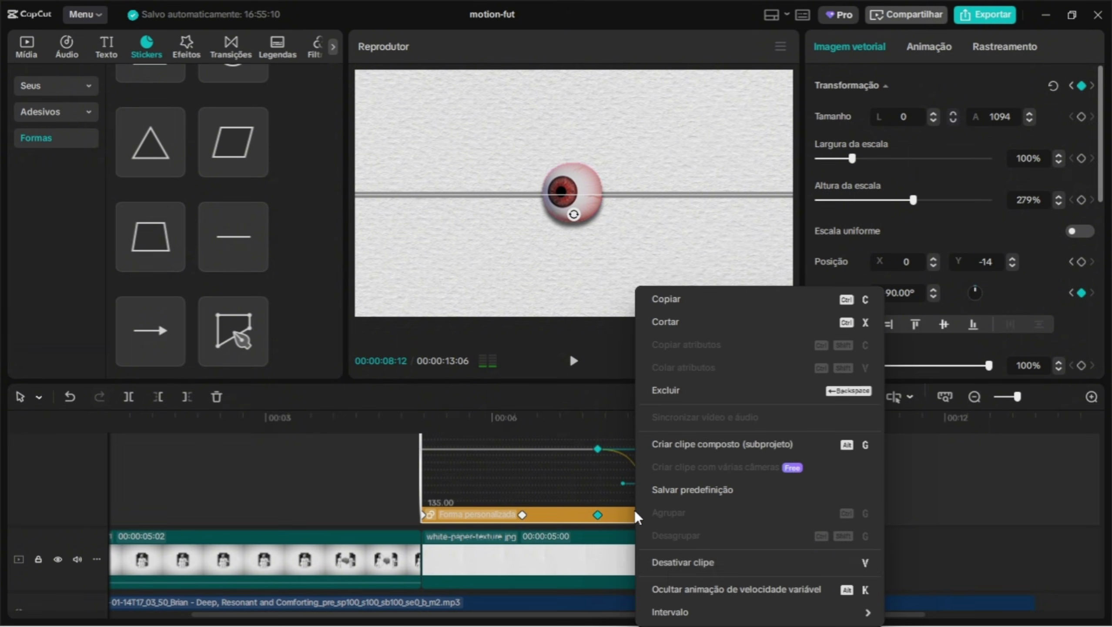
click(675, 584)
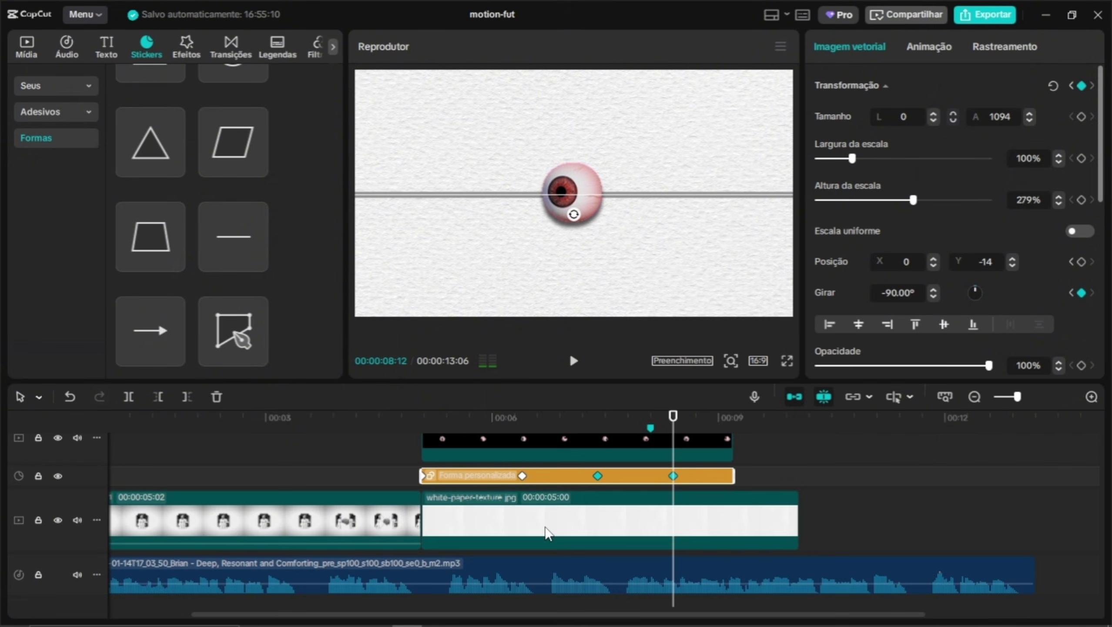
Show the keyframe graphs of the white-paper-texture.jpg clip and delete its scale keyframe at 00:00:06:12
click(599, 518)
right_click(616, 510)
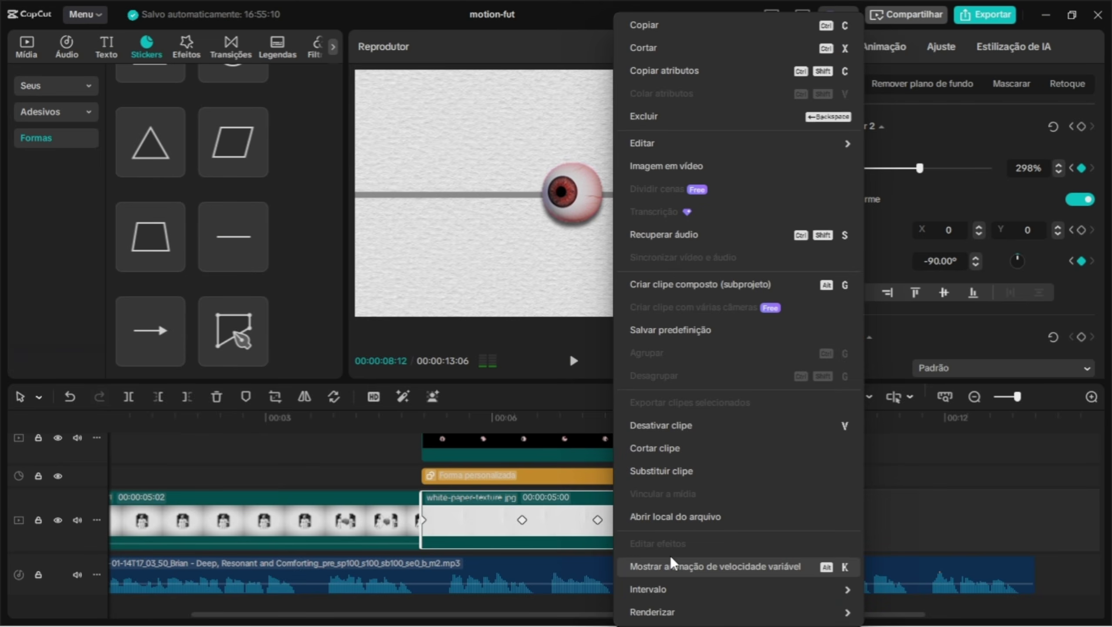
click(670, 560)
scroll(641, 472, up, 2)
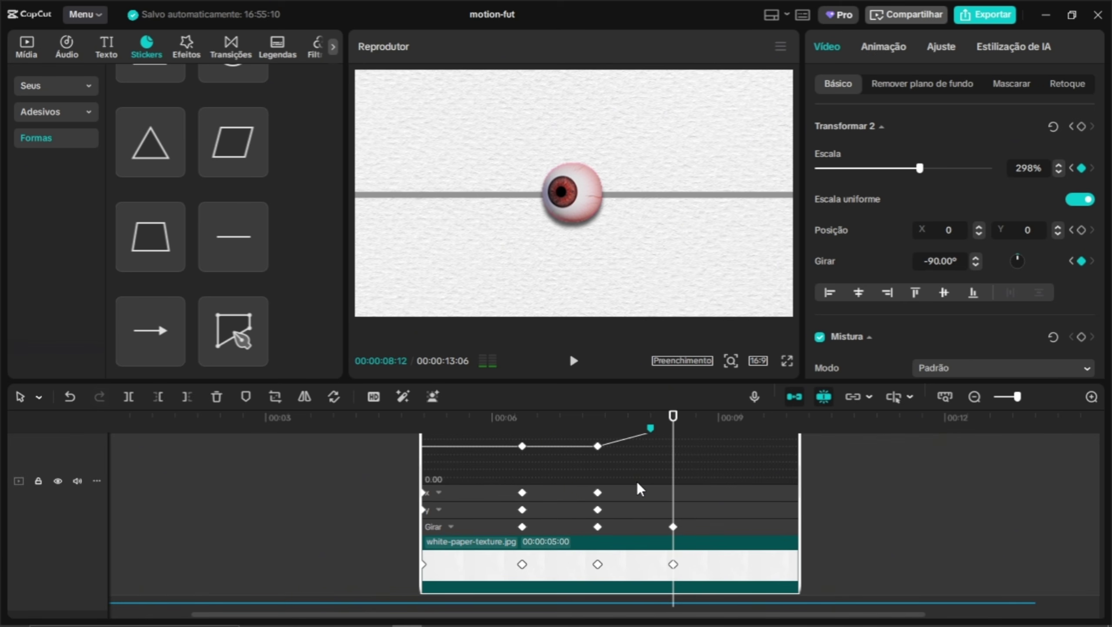
click(523, 446)
key(Delete)
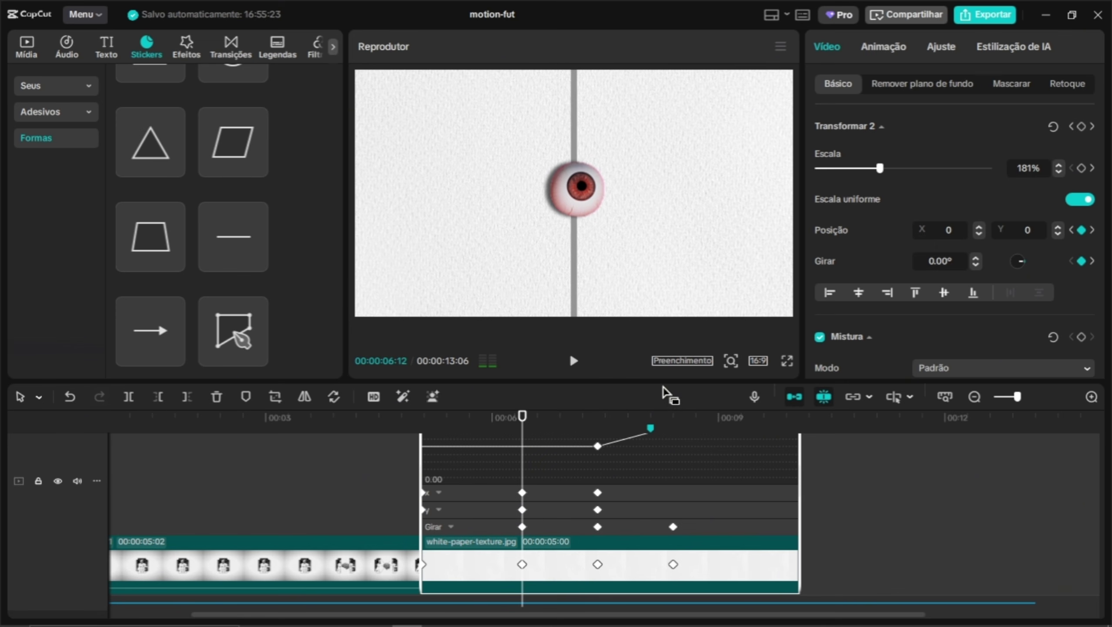
drag(663, 386, 662, 347)
Try the S-shaped cubic preset curve (Desac…úbica) on the paper's scale increase between 00:00:07:12 and 00:00:08:12
right_click(646, 436)
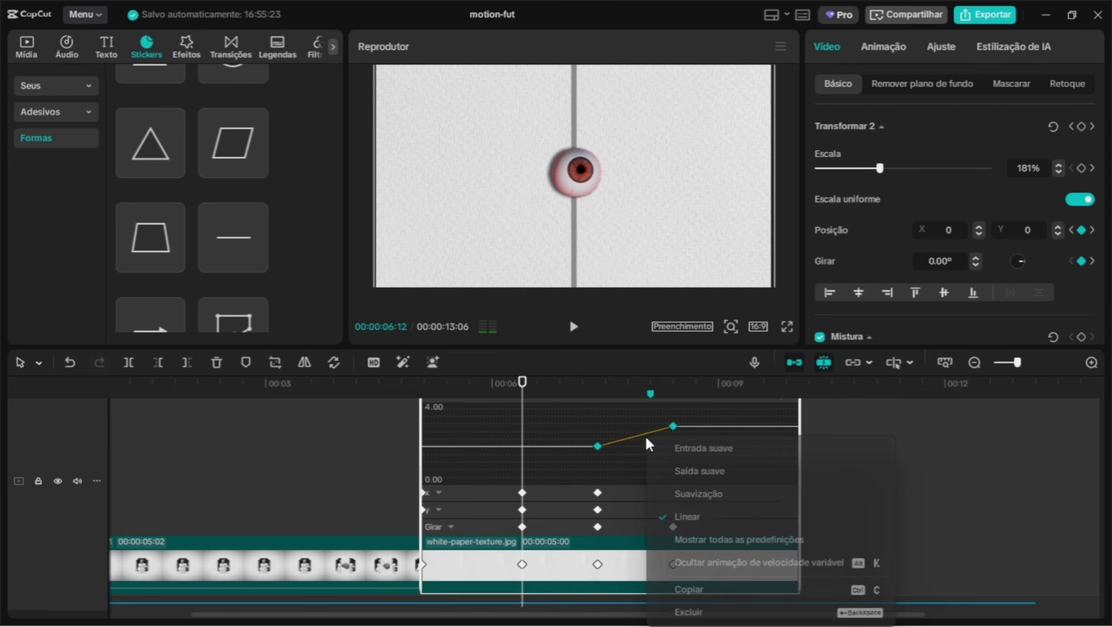
click(706, 537)
click(735, 567)
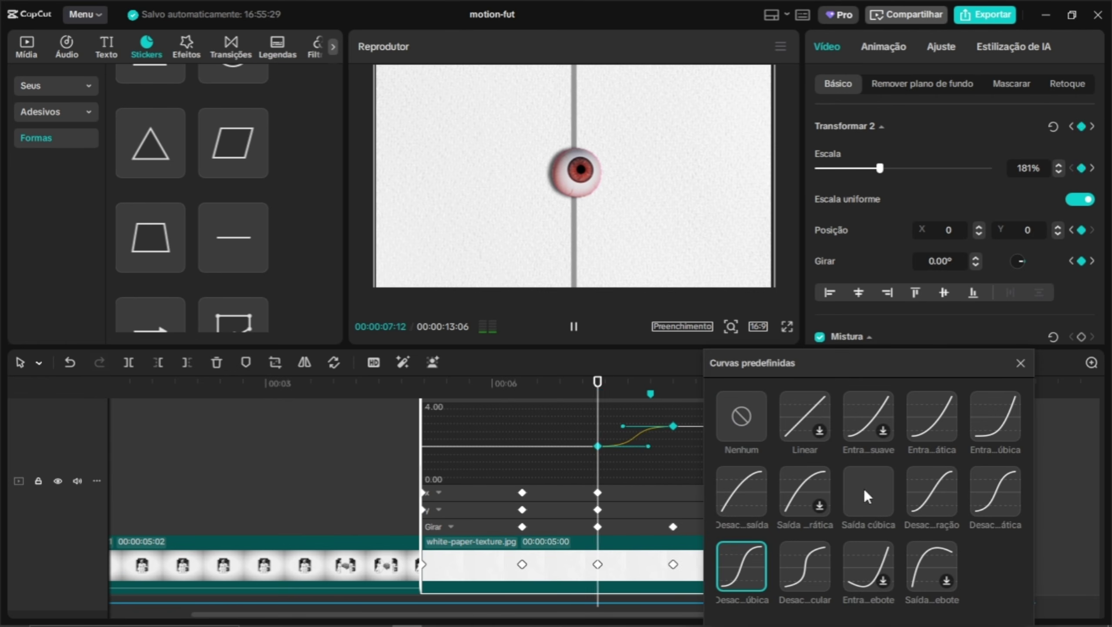
click(1019, 363)
Delete all of the paper background's X position keyframes and open its Y position graph
click(628, 499)
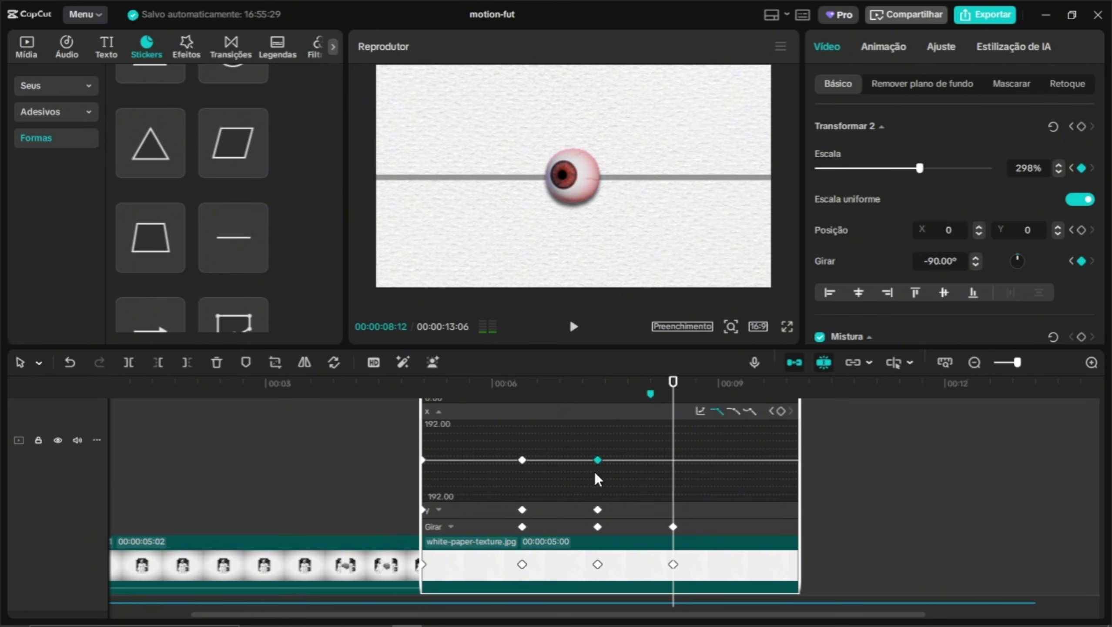
key(Delete)
key(Delete)
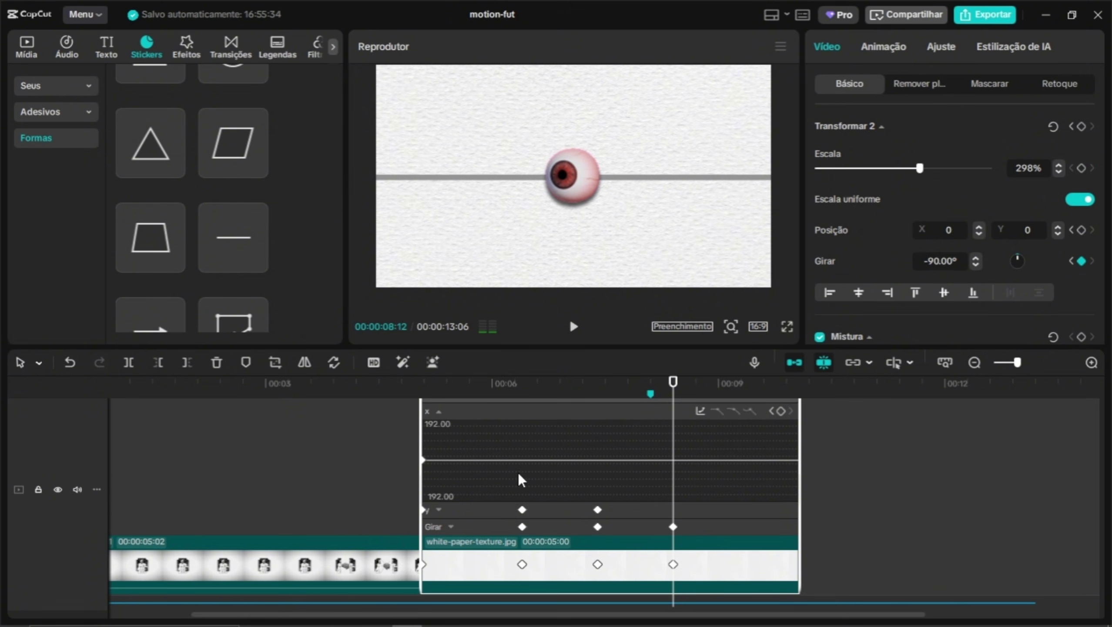
key(Delete)
click(566, 511)
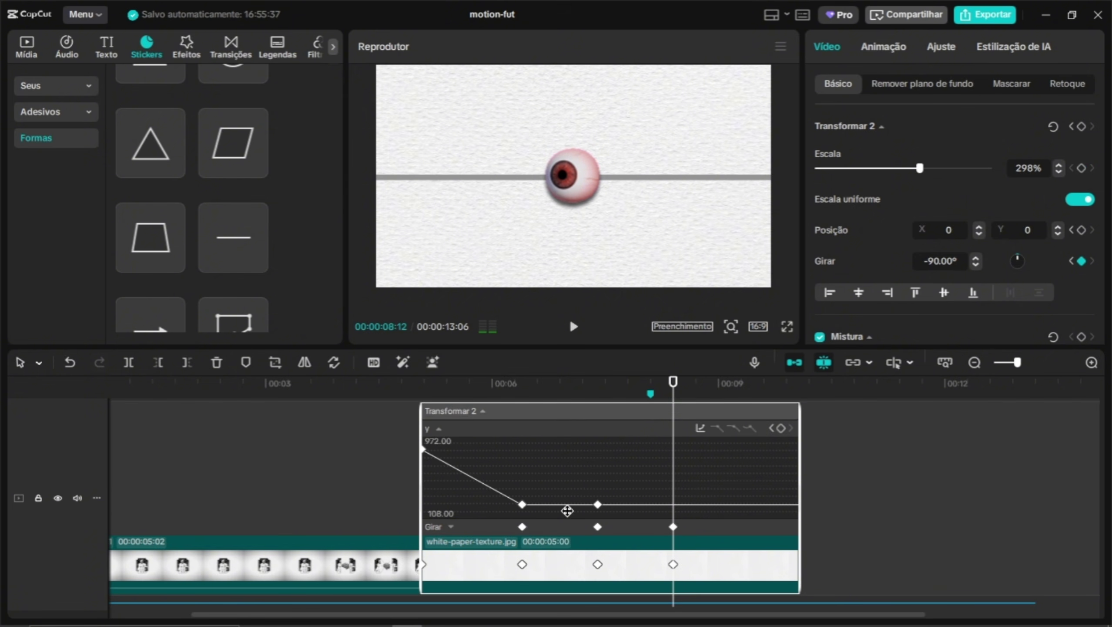
Undo the paper background's X position keyframe deletions and its scale curve
click(492, 489)
drag(661, 394, 598, 389)
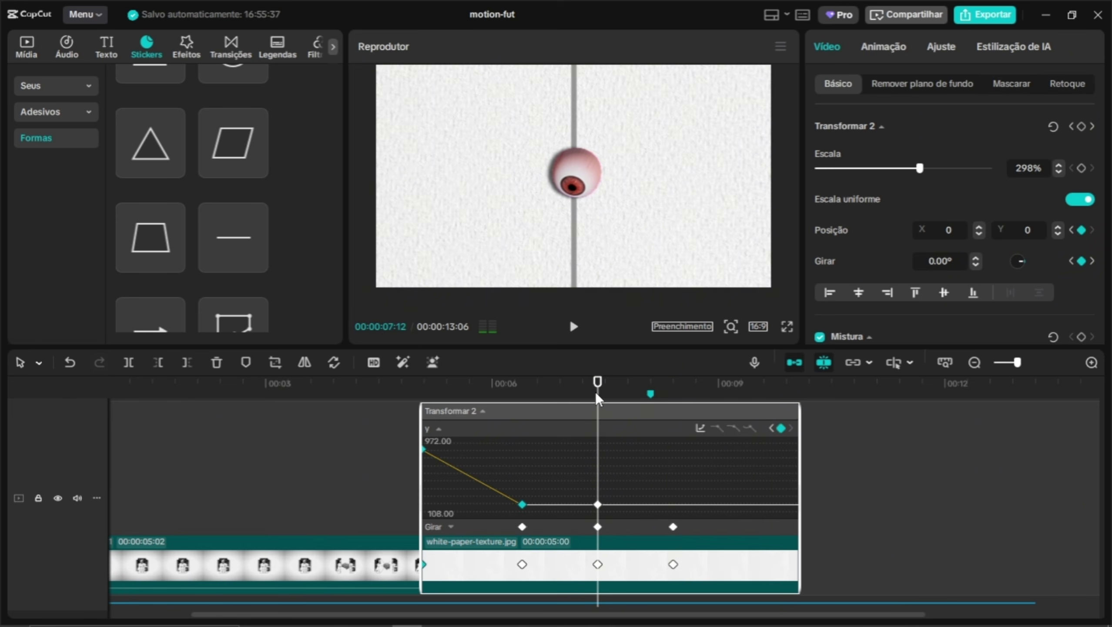
key(ctrl+z)
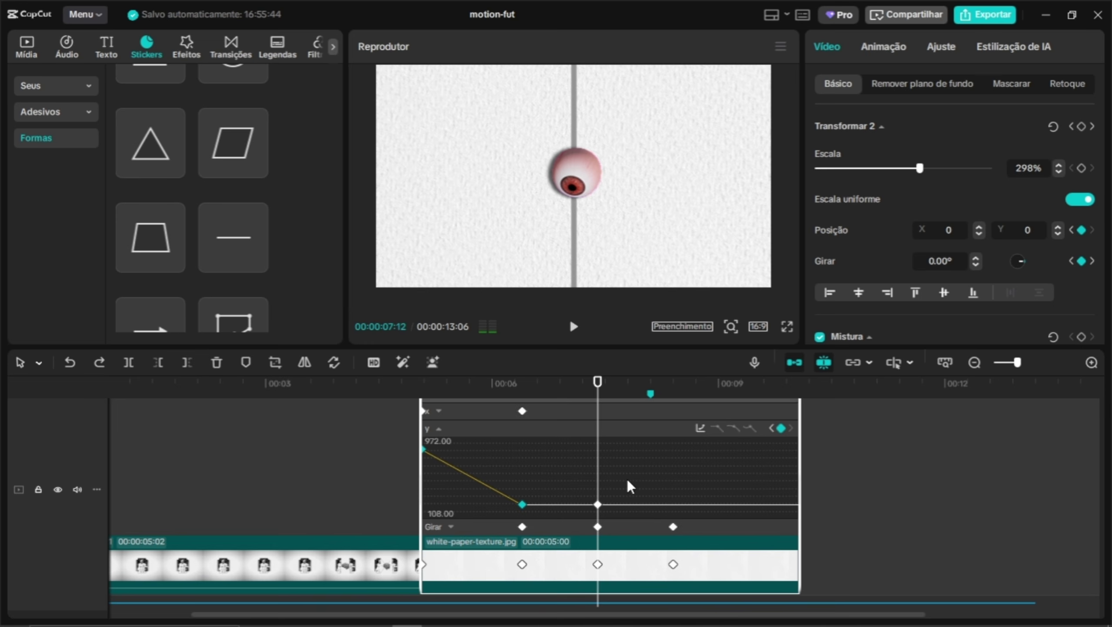
click(645, 417)
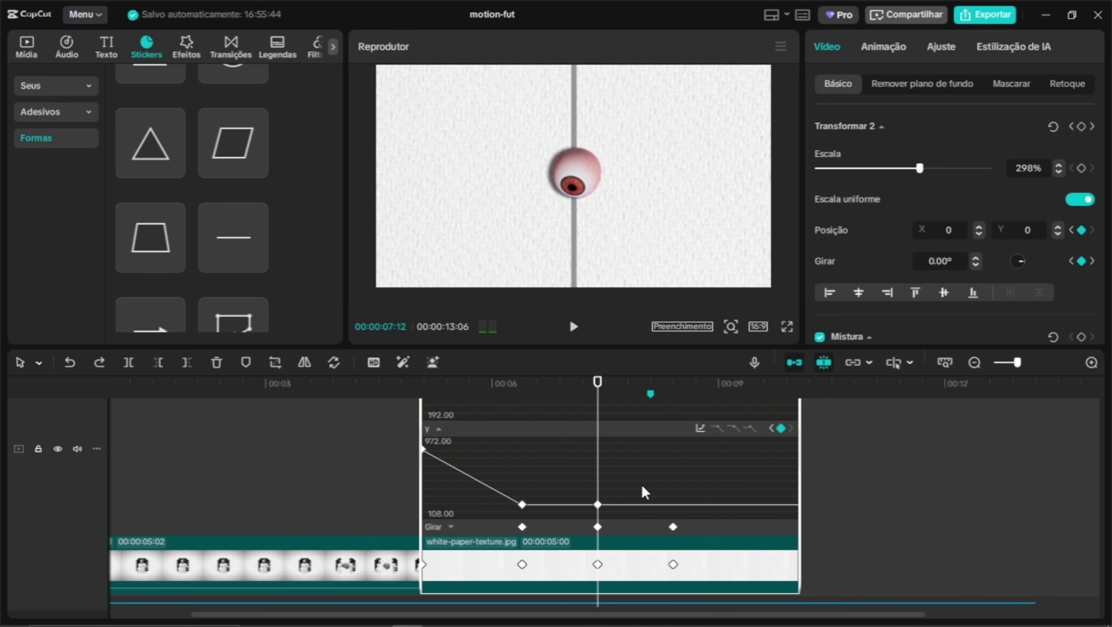
click(643, 431)
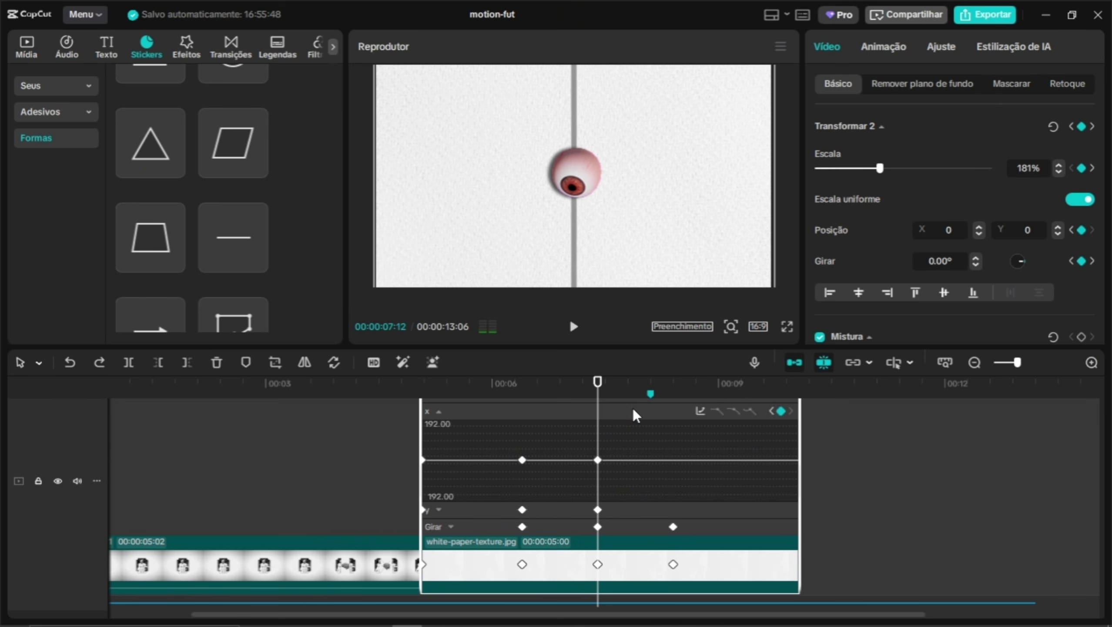
click(635, 410)
Apply the S-shaped cubic preset curve (Desac…úbica) to the paper background's scale segment from 00:00:07:12 to 00:00:08:12
click(618, 475)
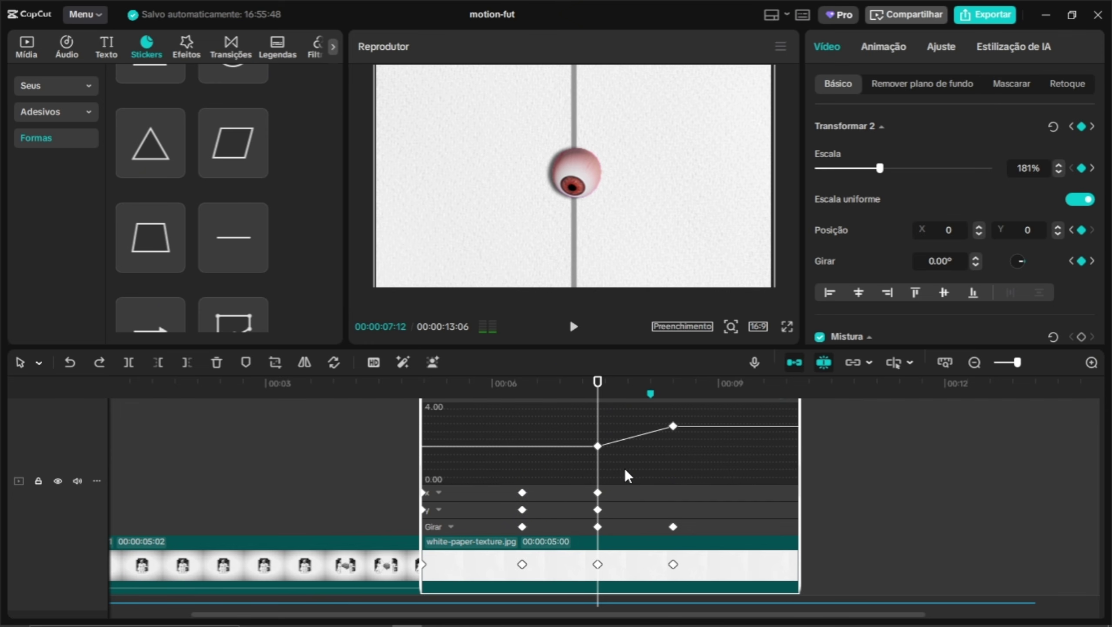
right_click(641, 436)
click(694, 536)
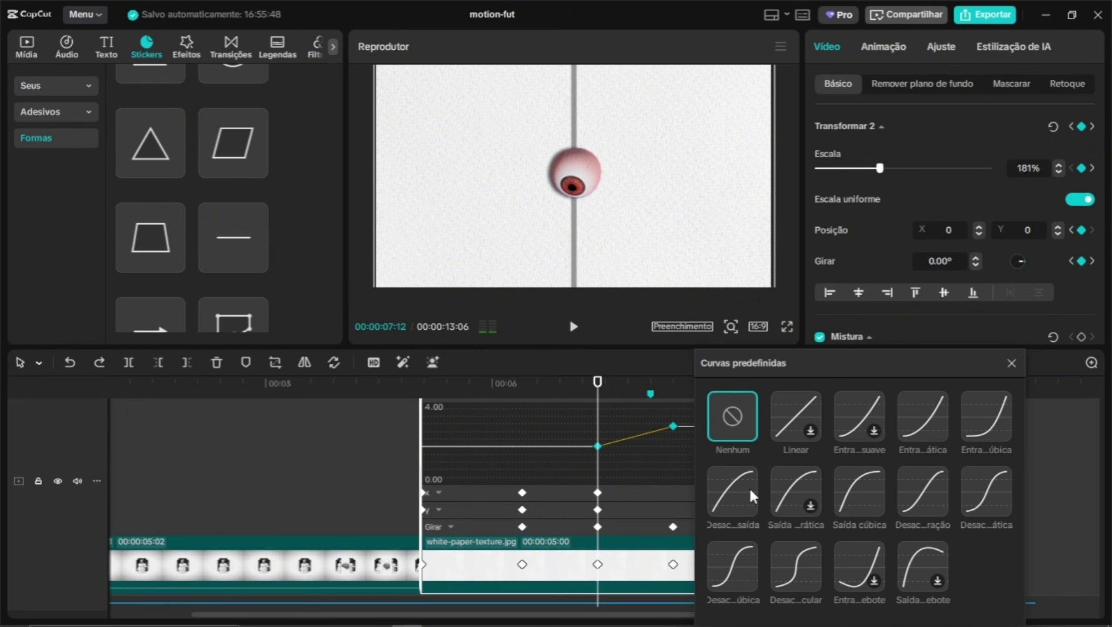
click(724, 549)
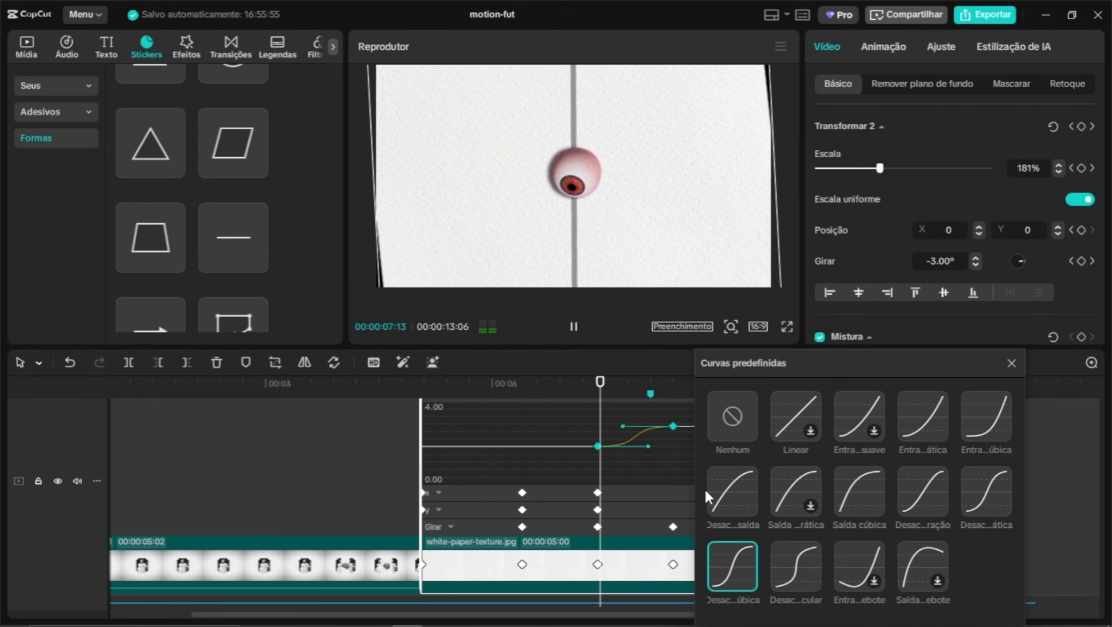
click(1010, 363)
Delete the paper background's X position keyframes at 00:00:07:12 and 00:00:06:12
click(630, 494)
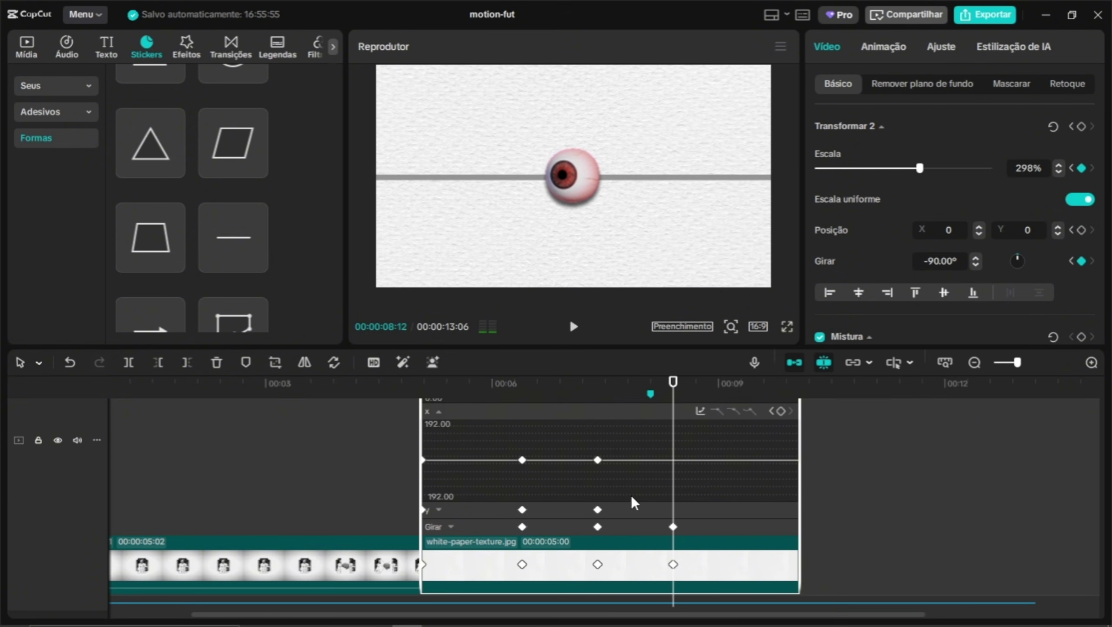
click(598, 461)
key(Delete)
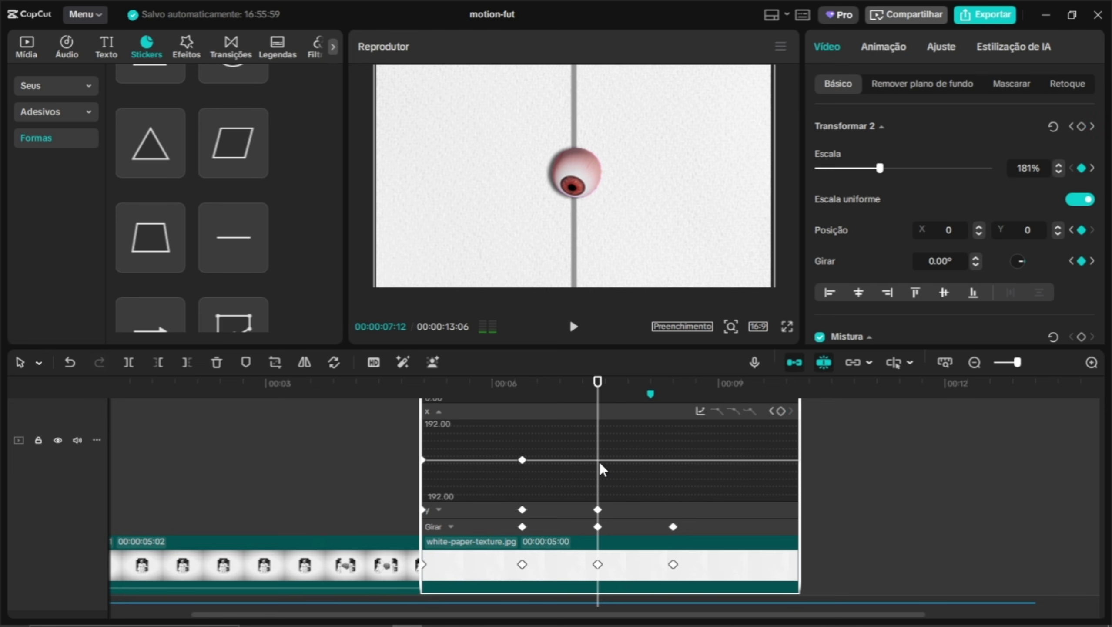
click(521, 460)
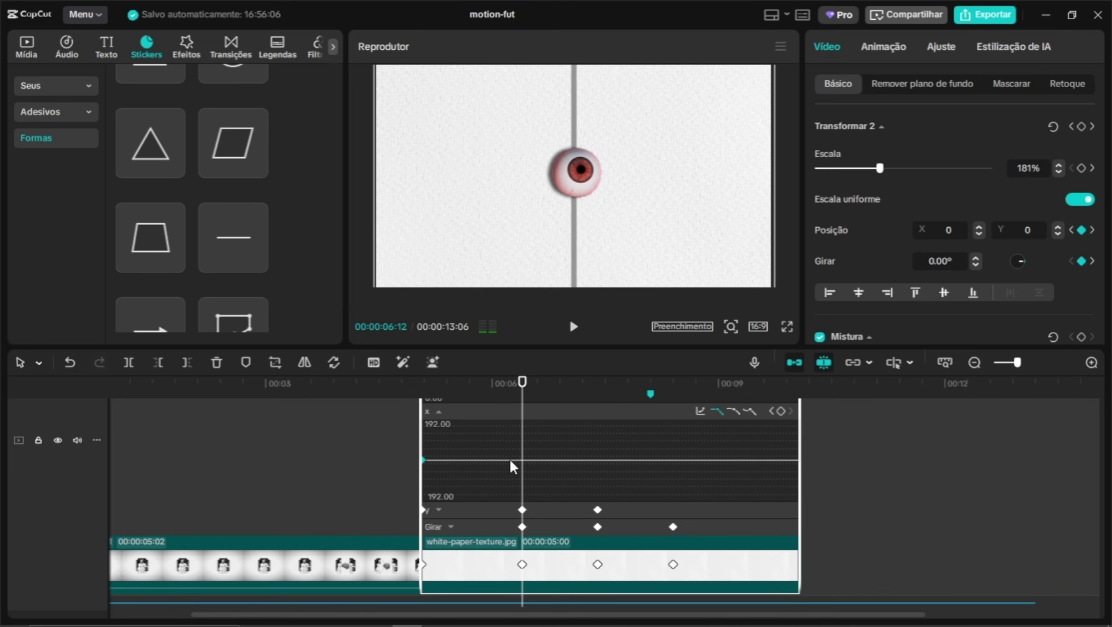
Delete the paper background's Y position keyframe at 00:00:07:12, undoing the unwanted deletion of the one at 00:00:06:12
scroll(611, 461, up, 1)
scroll(563, 505, down, 1)
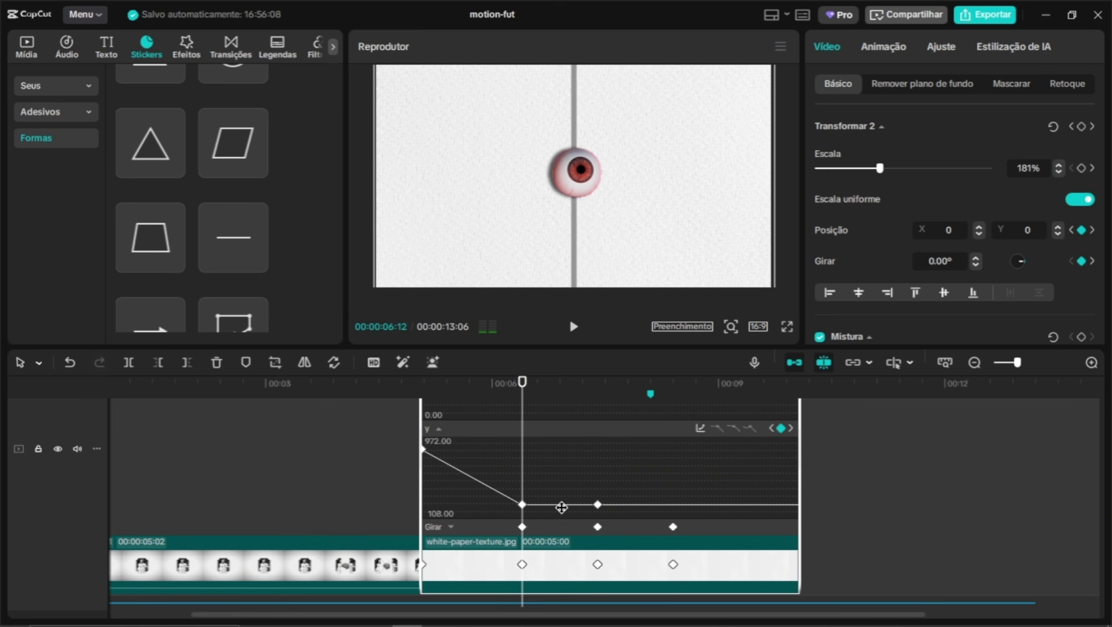
click(598, 502)
key(Delete)
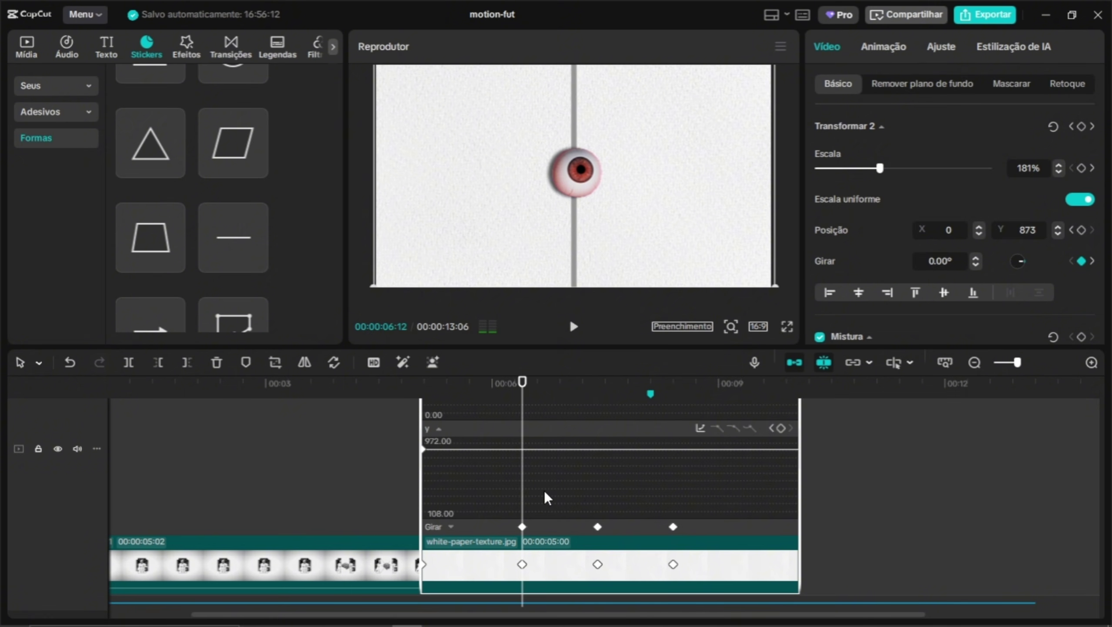
key(ctrl+z)
click(598, 504)
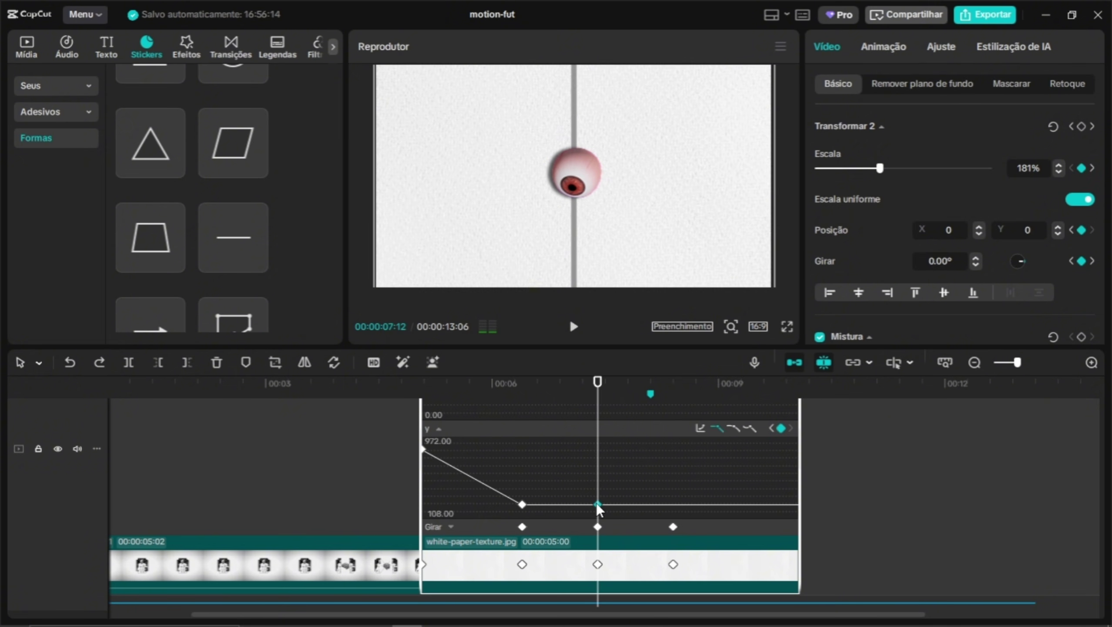
Apply the S-shaped cubic preset curve (Desac…úbica) to the paper background's Y position drop ending at 00:00:06:12
right_click(472, 468)
click(531, 537)
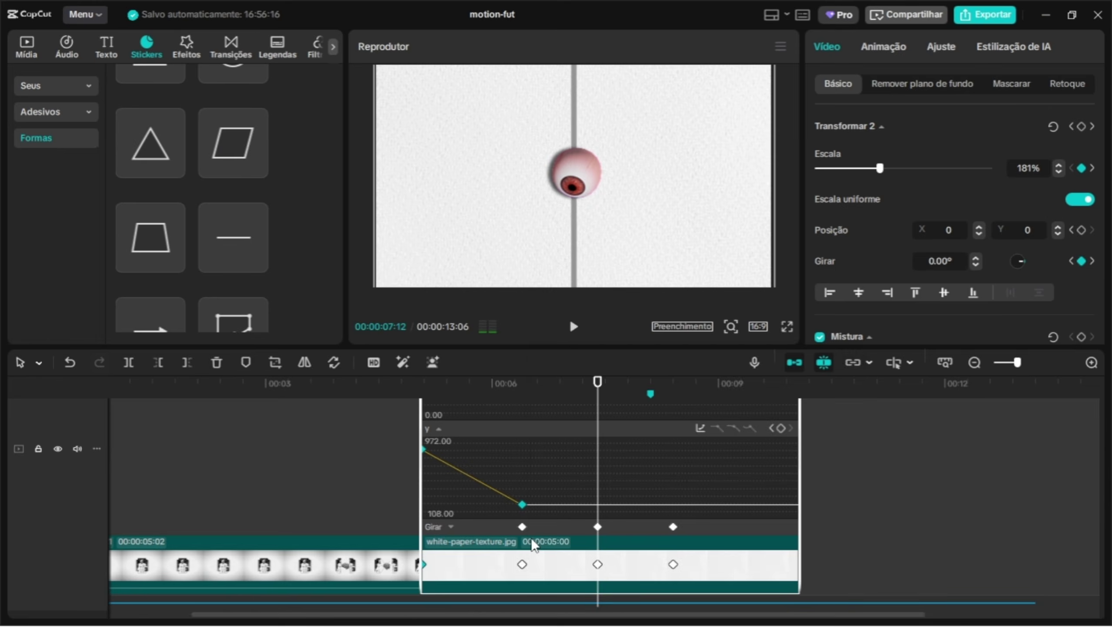
click(566, 564)
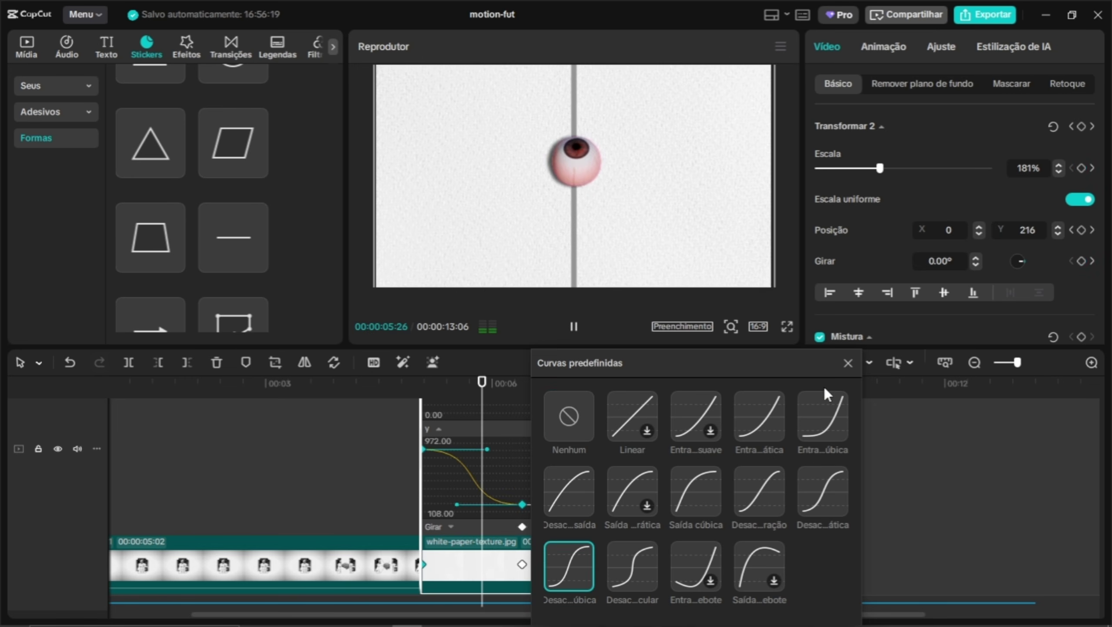
click(847, 362)
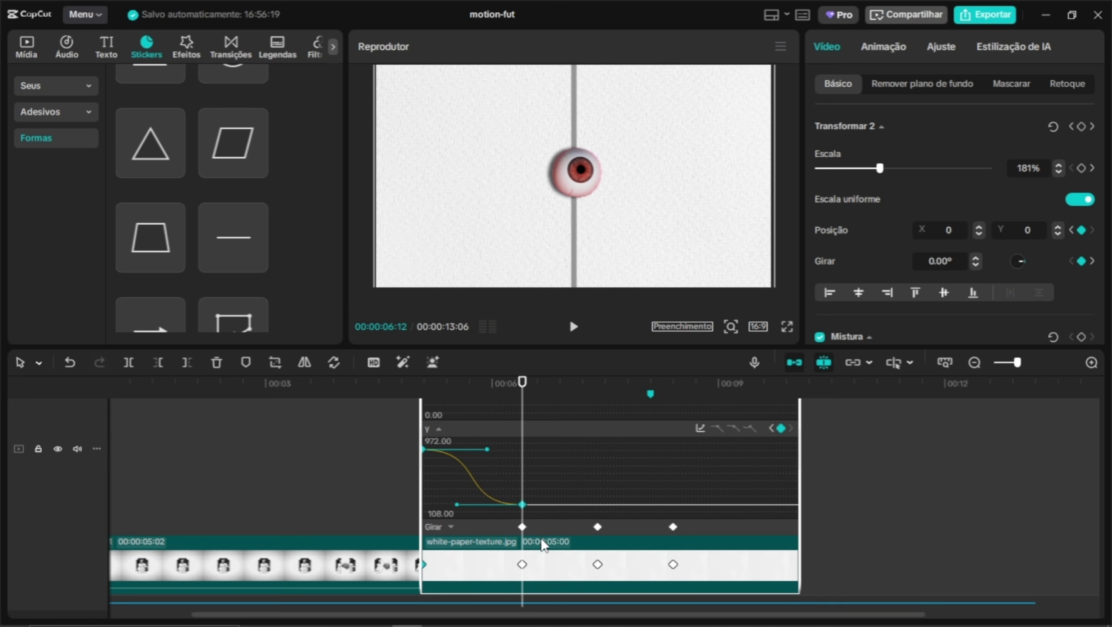
Delete the paper's rotation keyframe at 00:00:06:12 and apply the S-shaped cubic preset curve (Desac…úbica) to its rotation from 00:00:07:12 to 00:00:08:12
click(558, 525)
click(522, 476)
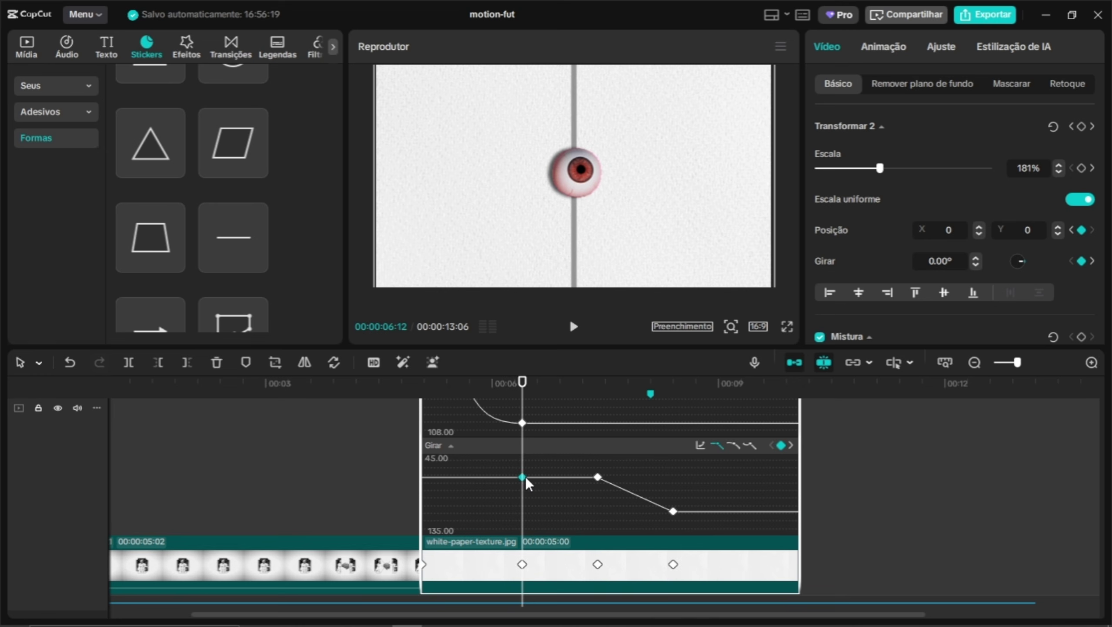
key(Delete)
click(606, 483)
right_click(610, 481)
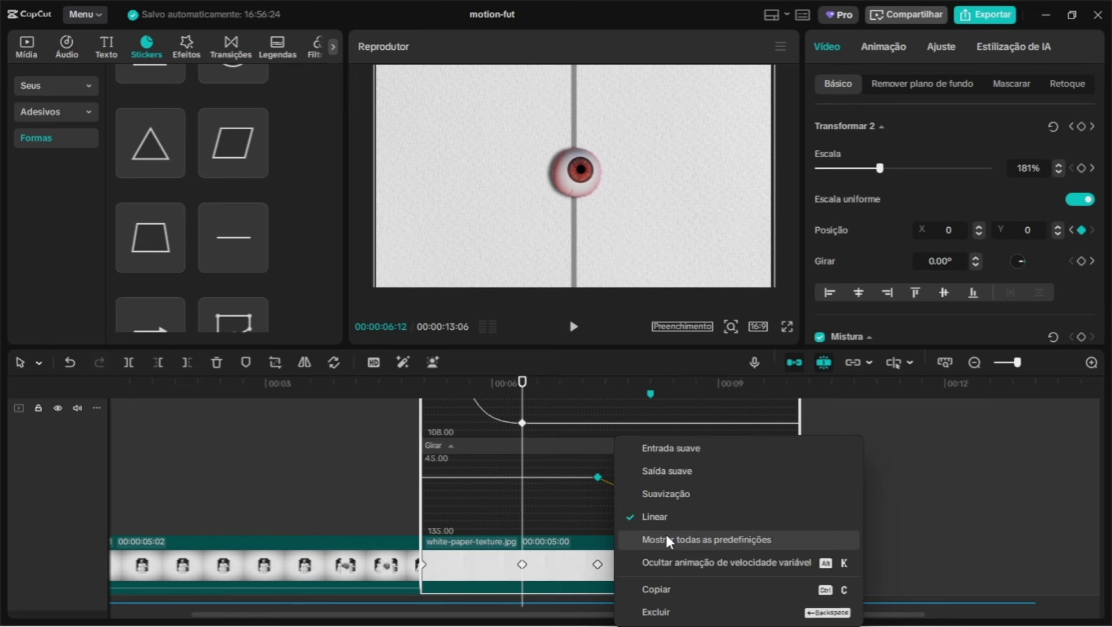
click(667, 534)
click(694, 554)
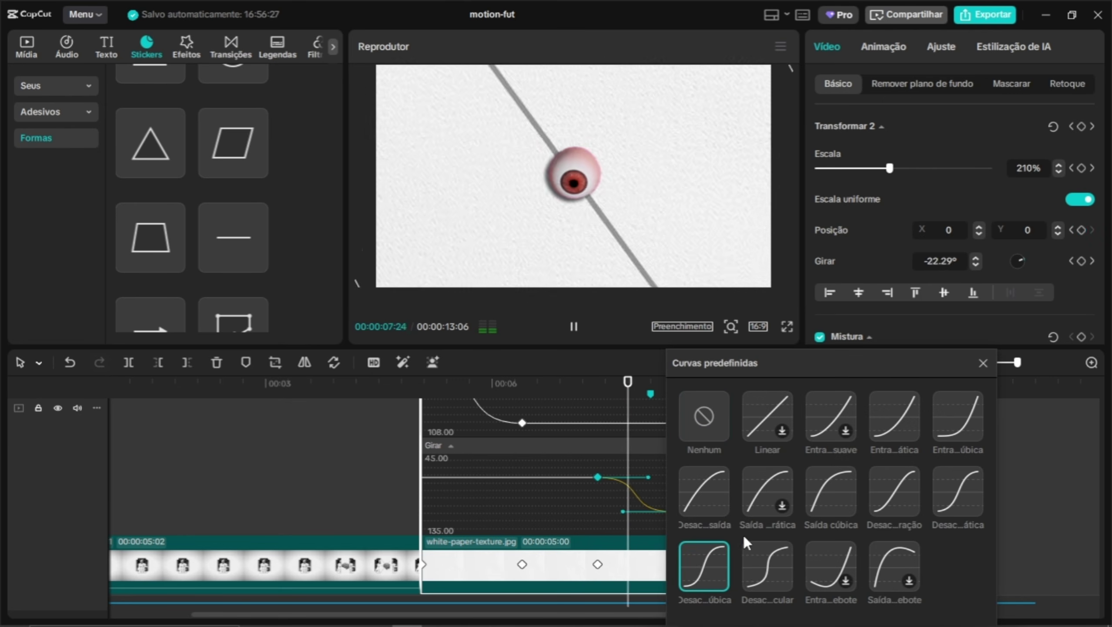
click(985, 362)
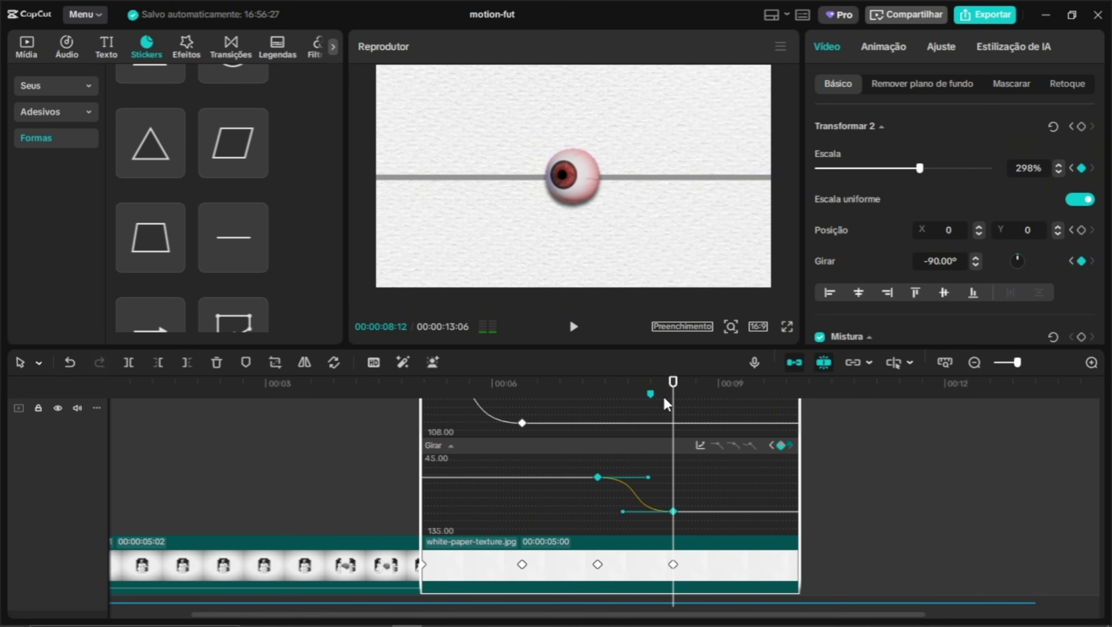
Hide the keyframe graphs of the white-paper-texture.jpg clip on the timeline
drag(664, 396, 593, 390)
right_click(634, 557)
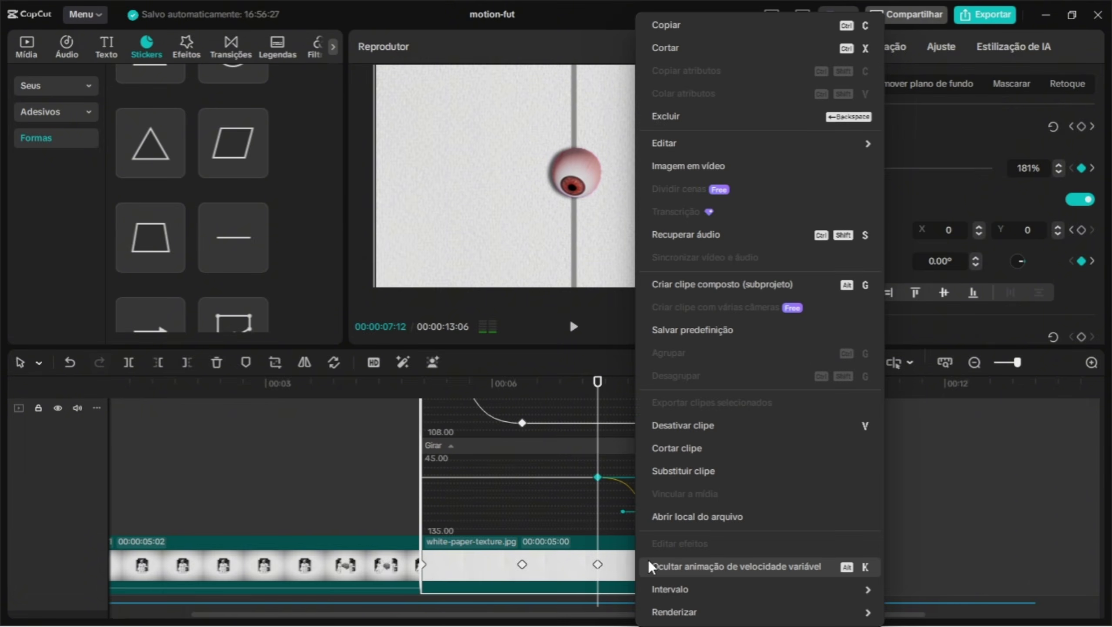
click(648, 560)
Play the second scene from 00:00:05:02 to check the smoothed moves of the eye, line and paper
drag(595, 392, 416, 395)
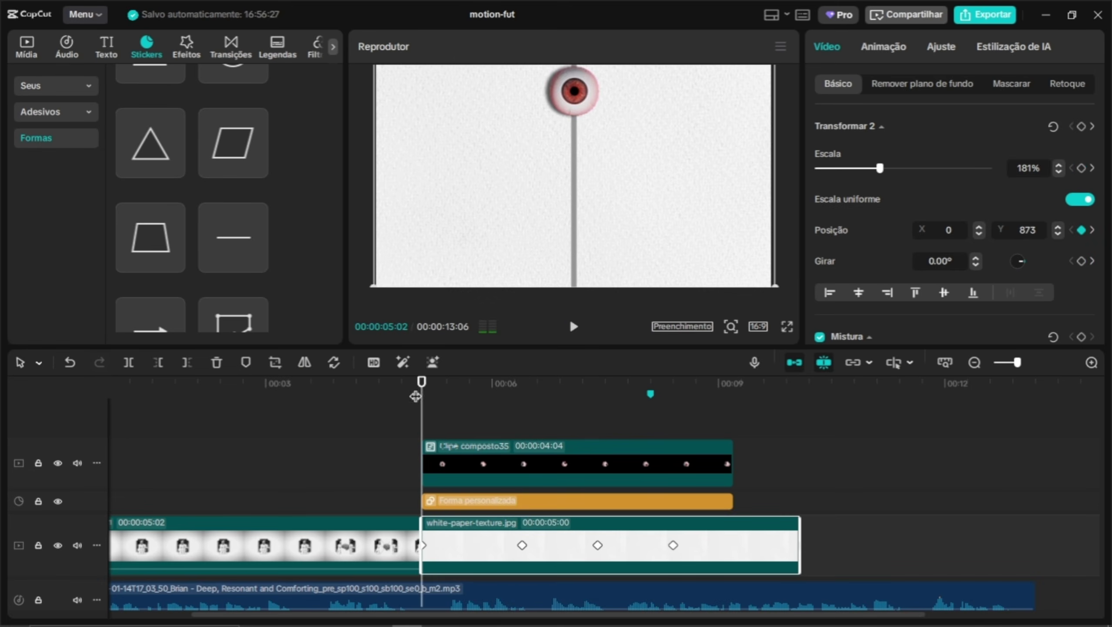
key(space)
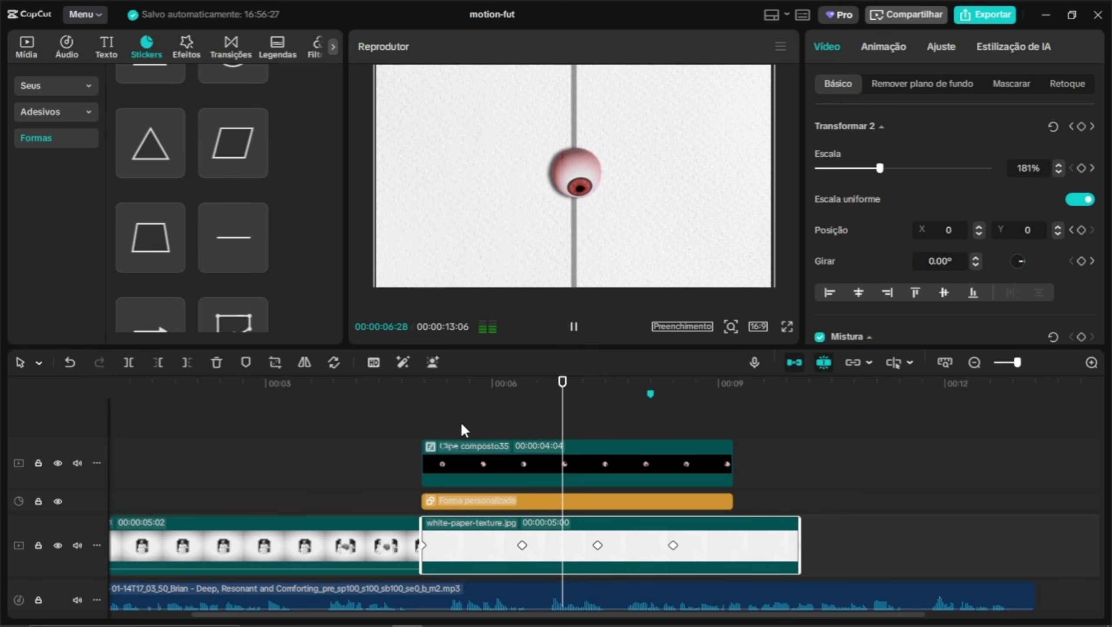
drag(710, 381, 532, 414)
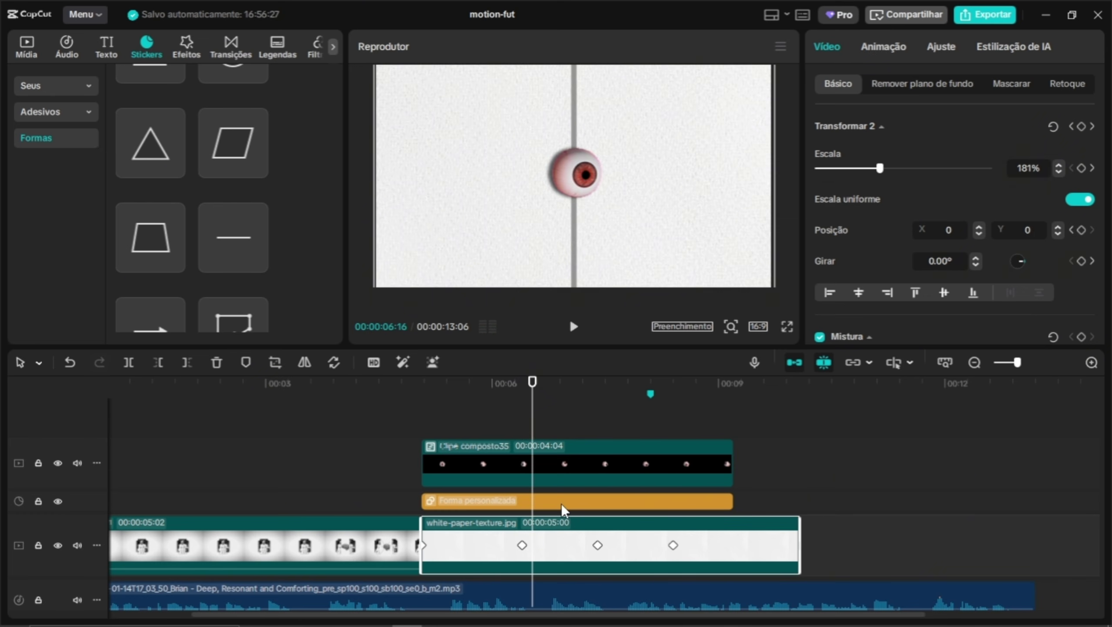
Convert the custom line shape into a compound clip
click(561, 504)
right_click(639, 496)
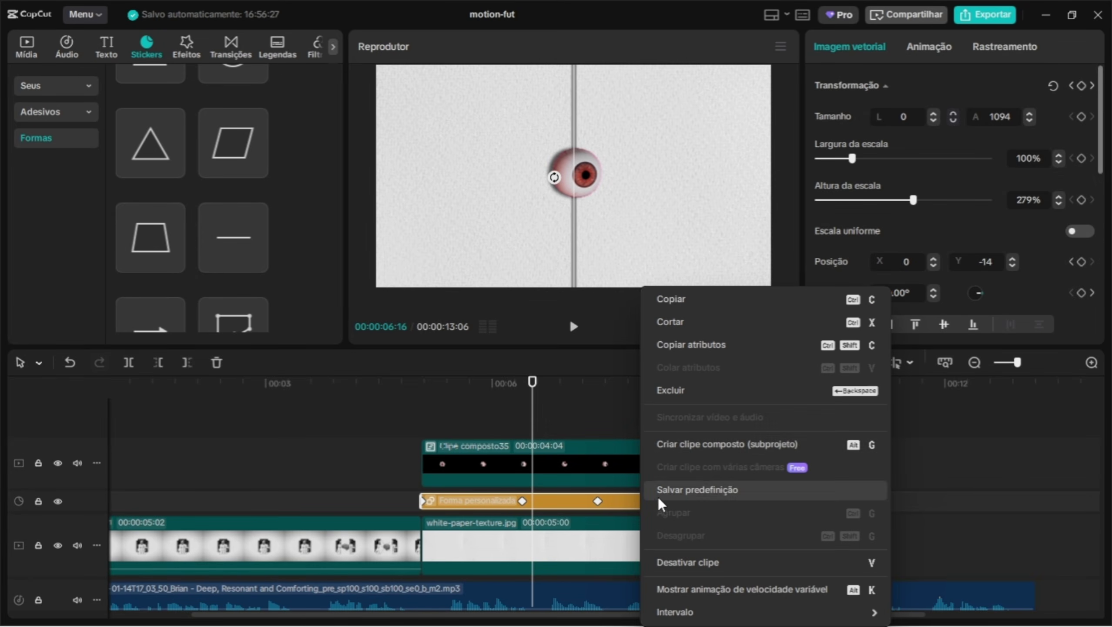
click(742, 442)
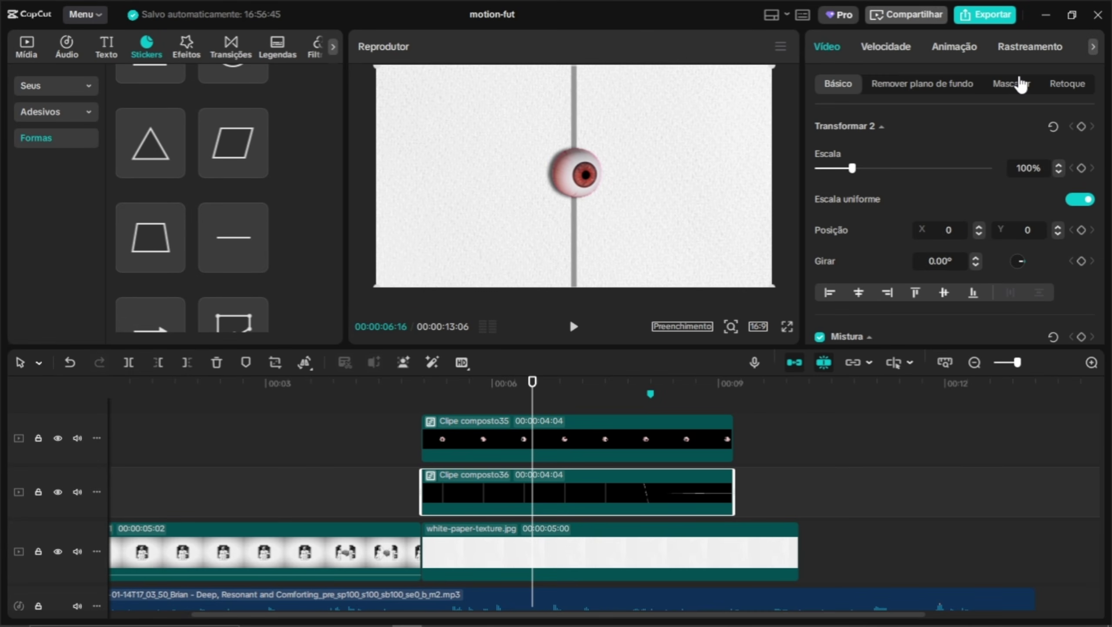
Add a Circle mask to the line's compound clip, making the mask taller and its edge softly feathered
click(1020, 85)
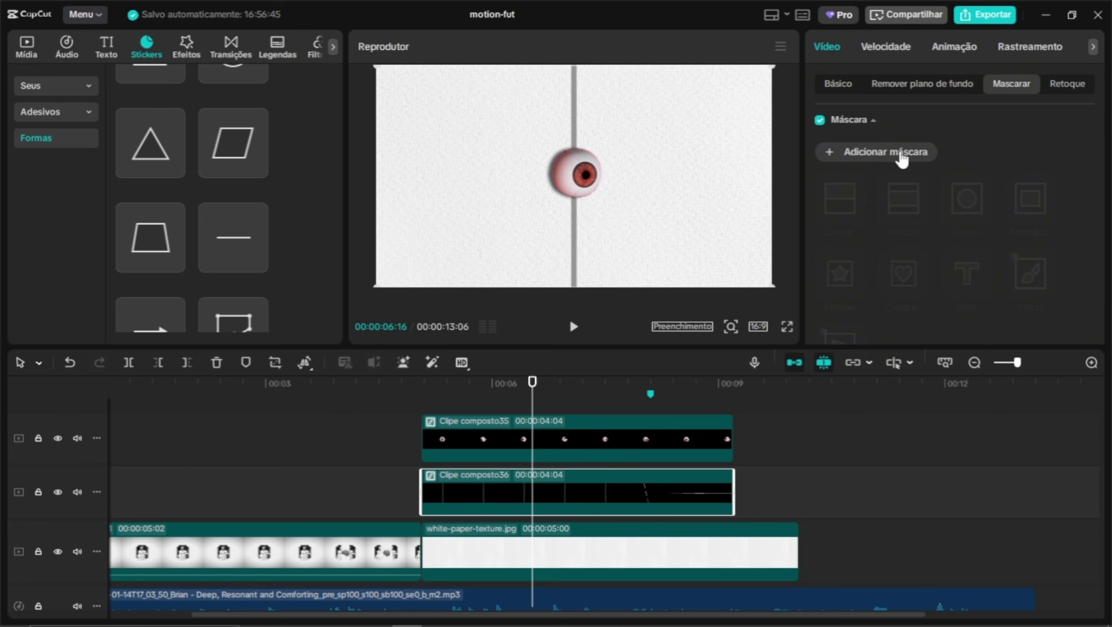
click(900, 154)
click(960, 193)
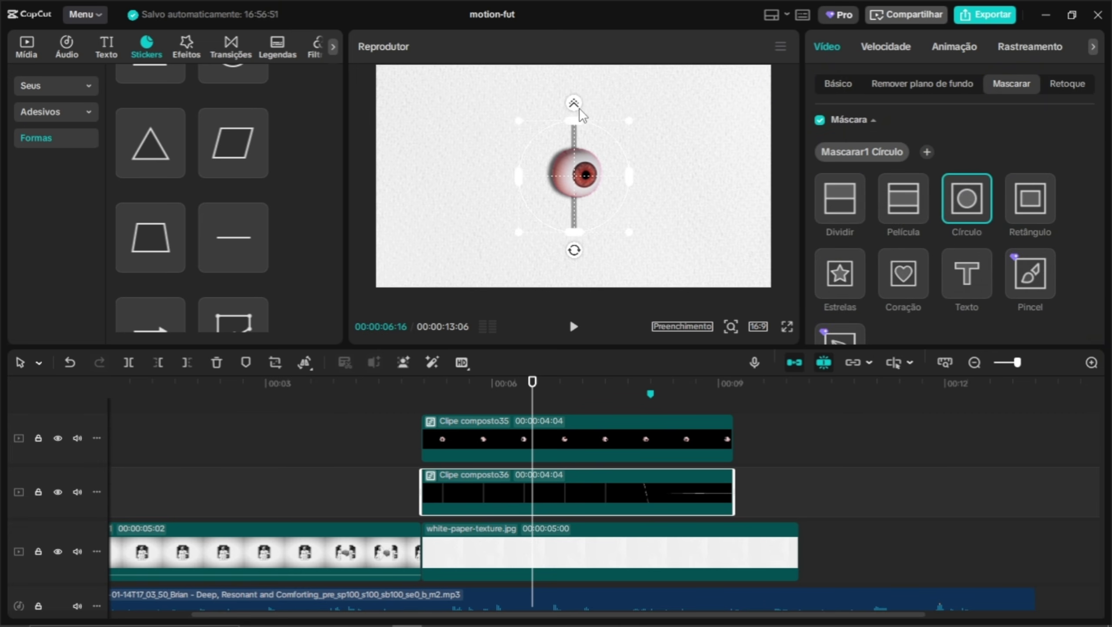
drag(579, 108, 575, 72)
Widen the line's circle mask at 00:00:08:15 so more of the horizontal line shows
drag(536, 381, 681, 389)
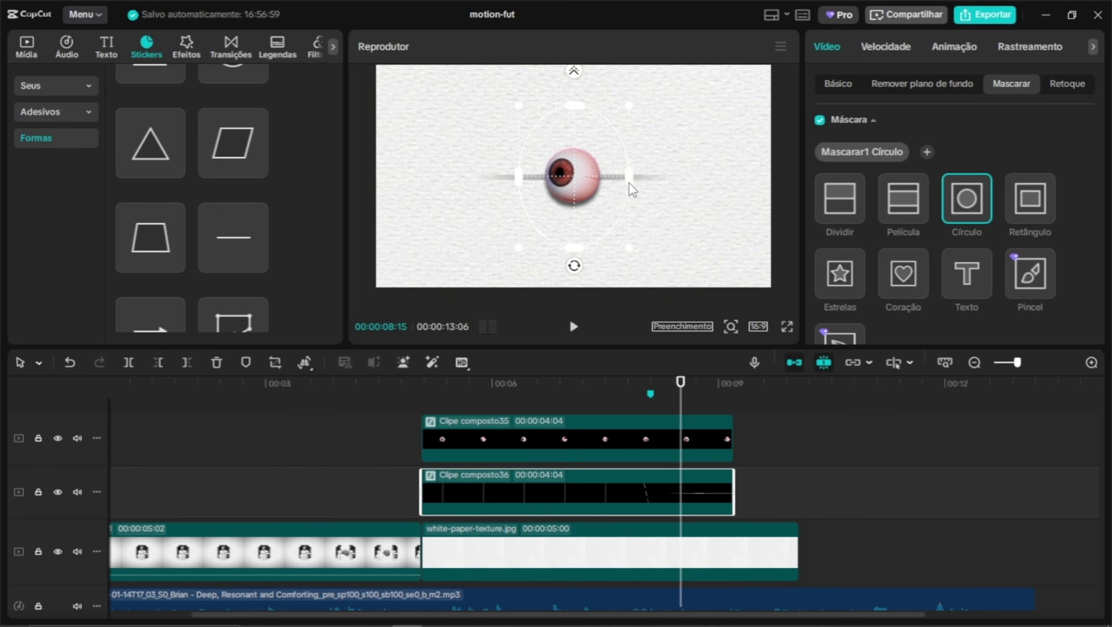
drag(630, 182, 697, 184)
drag(679, 392, 542, 403)
click(757, 431)
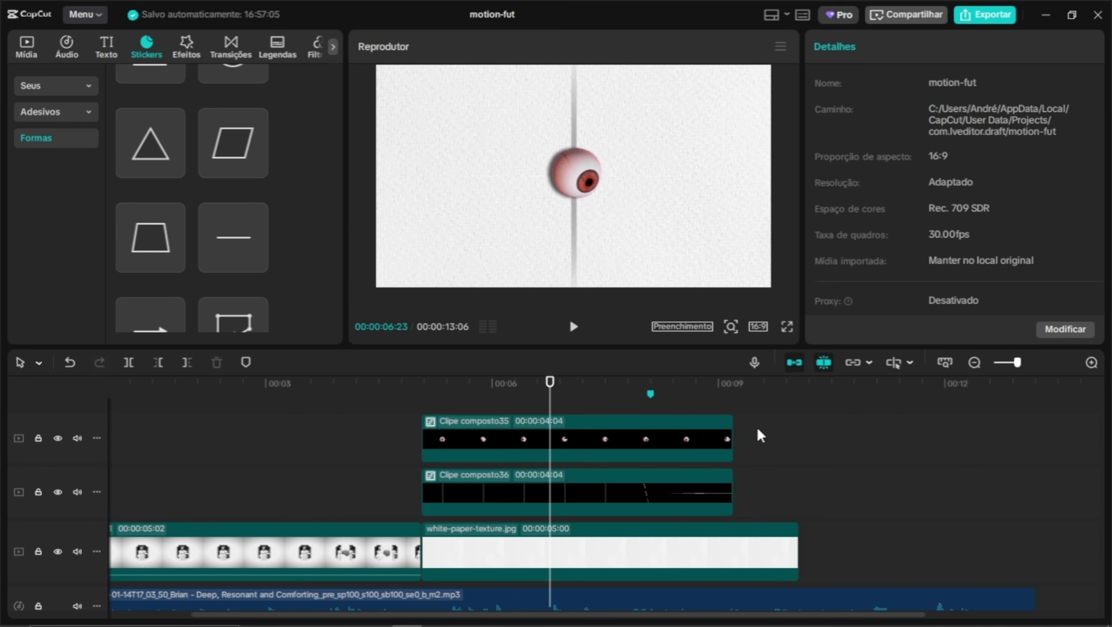
Play the second scene to check the feathered line behind the eye
drag(687, 395, 361, 452)
key(space)
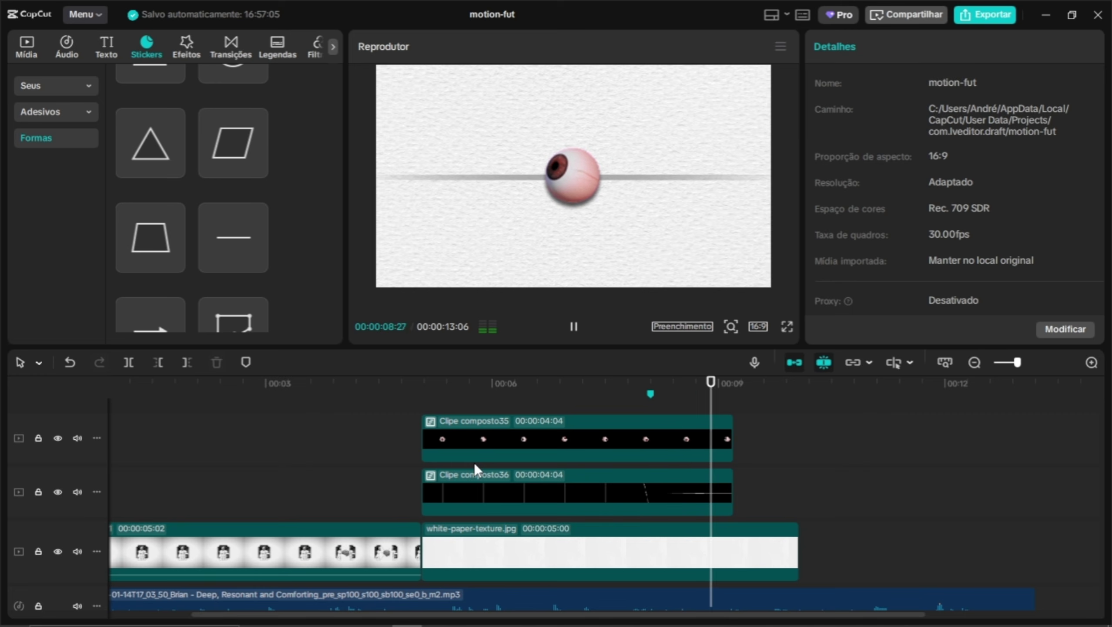
key(space)
Open the first scene's compound clip, Clipe composto31, and unhide its Desfoque cromático track
click(380, 553)
click(379, 551)
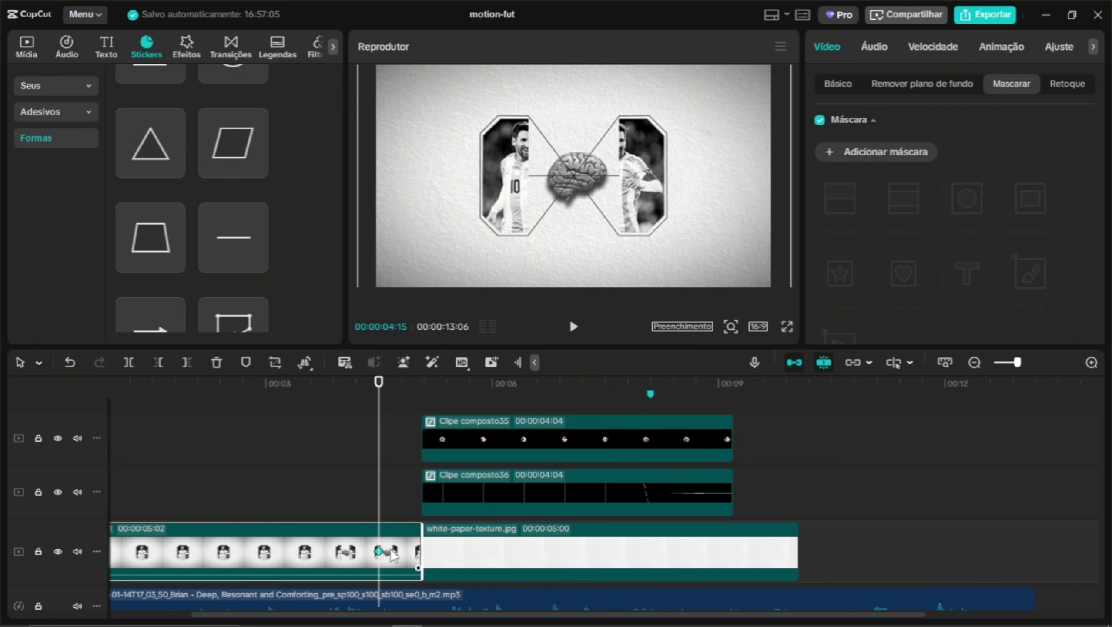
double_click(332, 556)
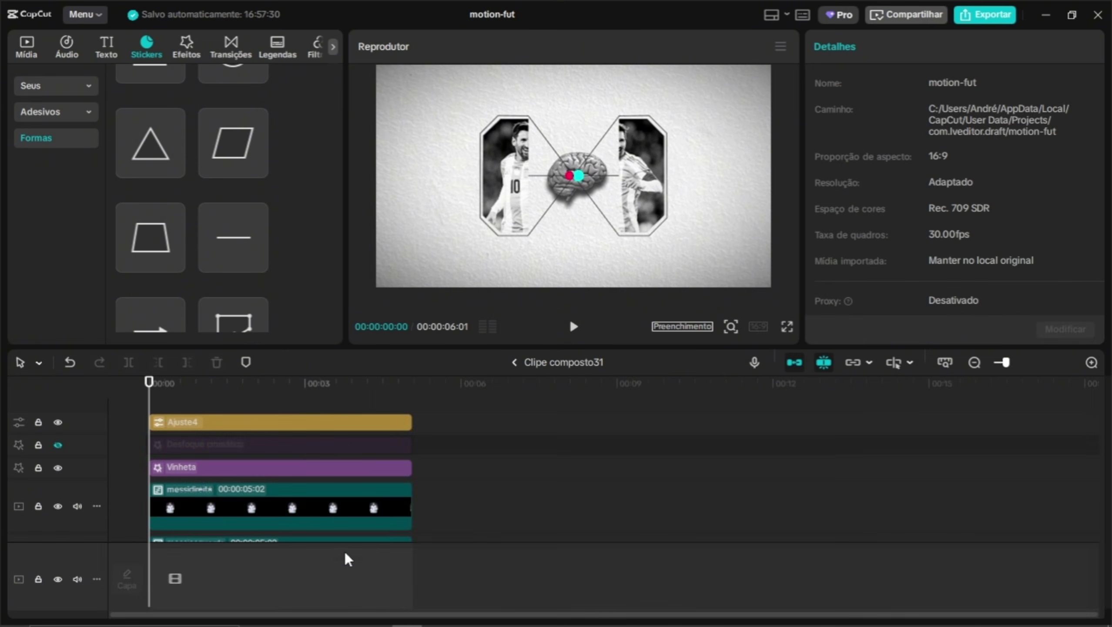
scroll(374, 465, down, 1)
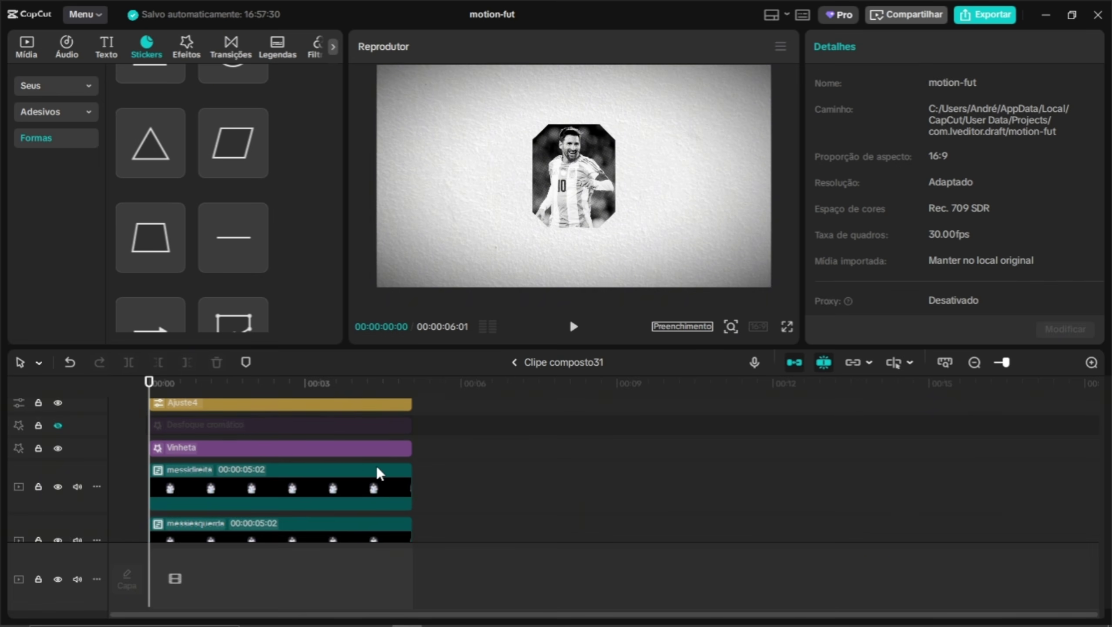
scroll(376, 465, up, 2)
click(60, 469)
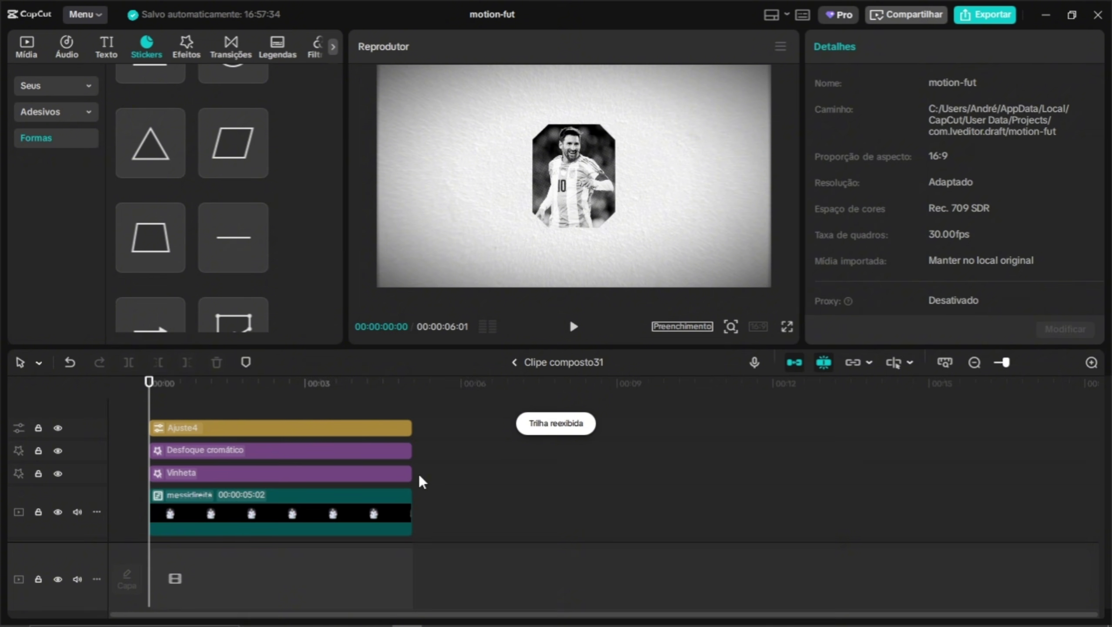
Copy Ajuste4, Desfoque cromático and Vinheta from Clipe composto31 into the main timeline at 00:00:05:02, above the second scene
drag(419, 475, 159, 413)
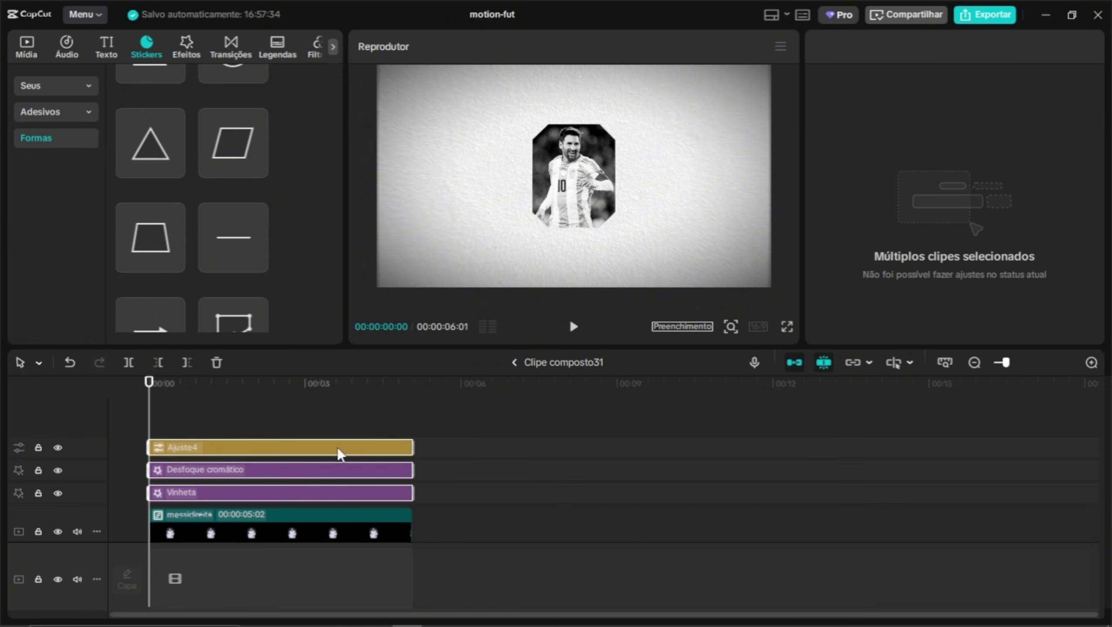
click(516, 366)
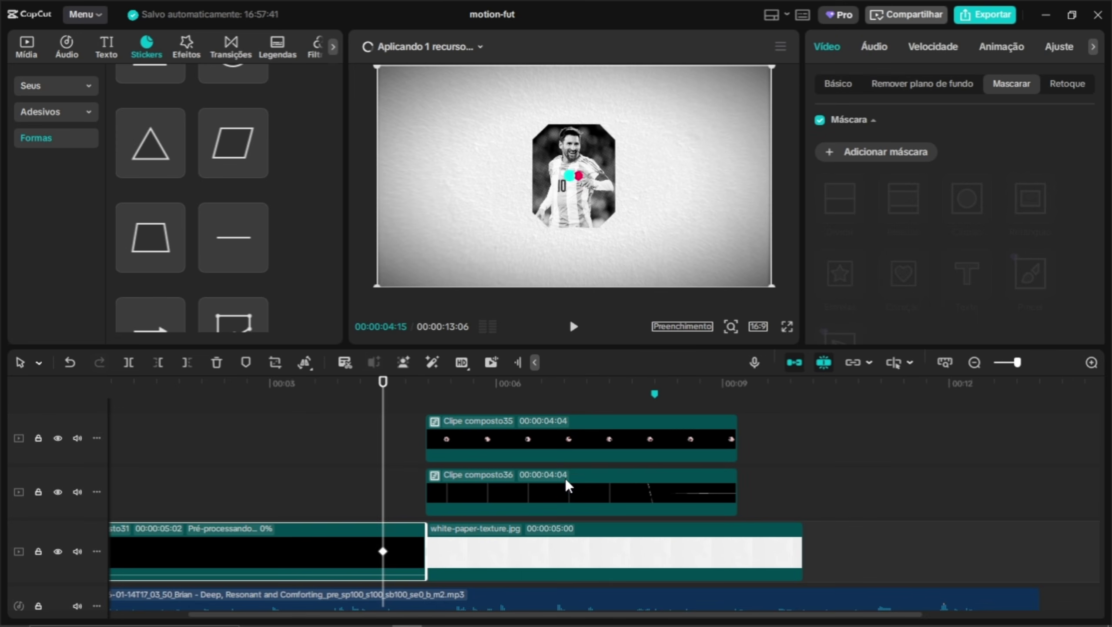
drag(388, 383, 426, 391)
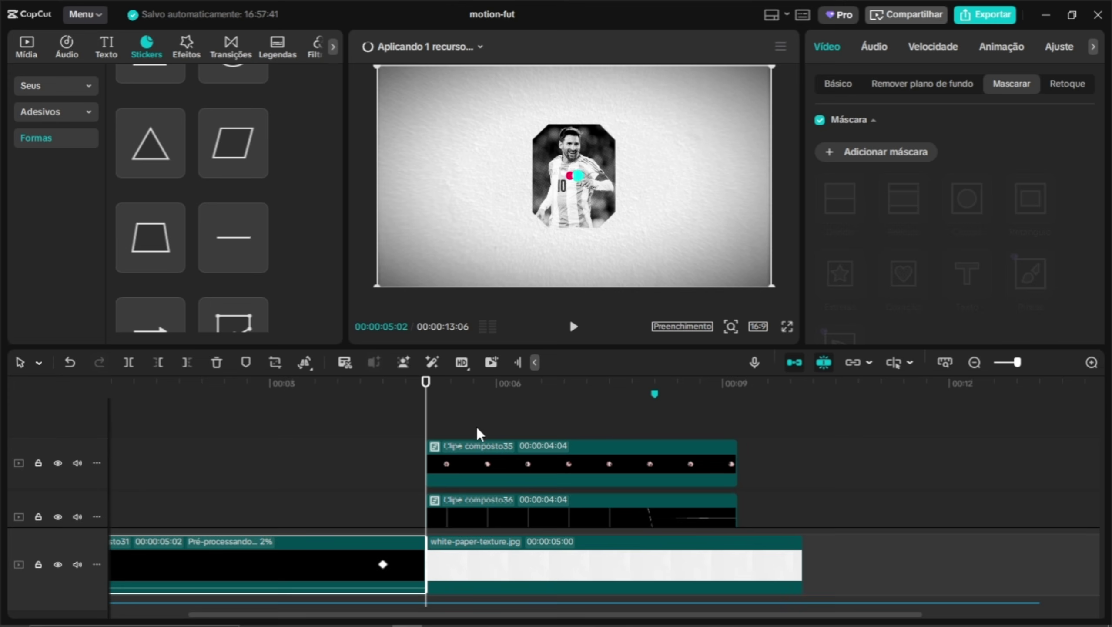
key(ctrl+v)
drag(575, 416, 677, 422)
Stretch the circle mask on the line's compound clip to about twice its width at 00:00:08:12
scroll(645, 456, down, 4)
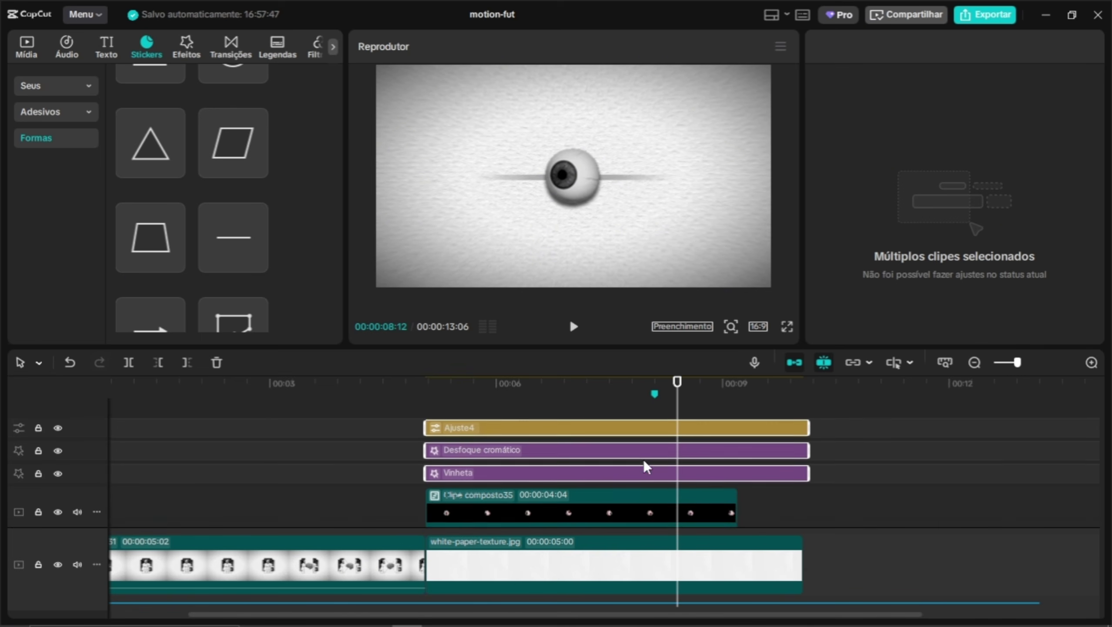
click(640, 481)
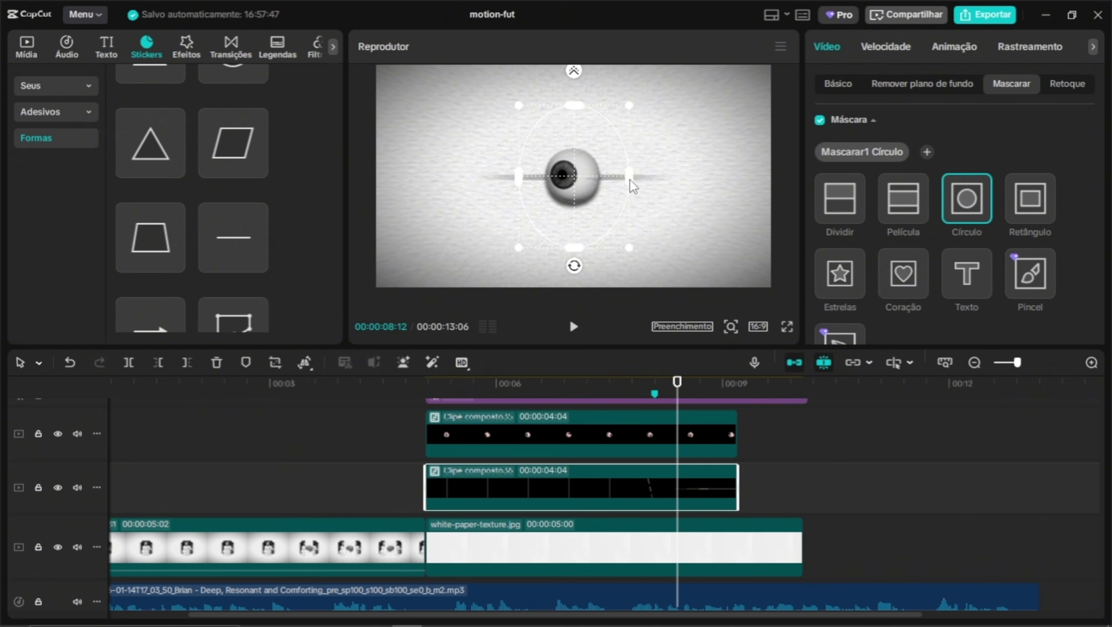
drag(630, 179, 687, 186)
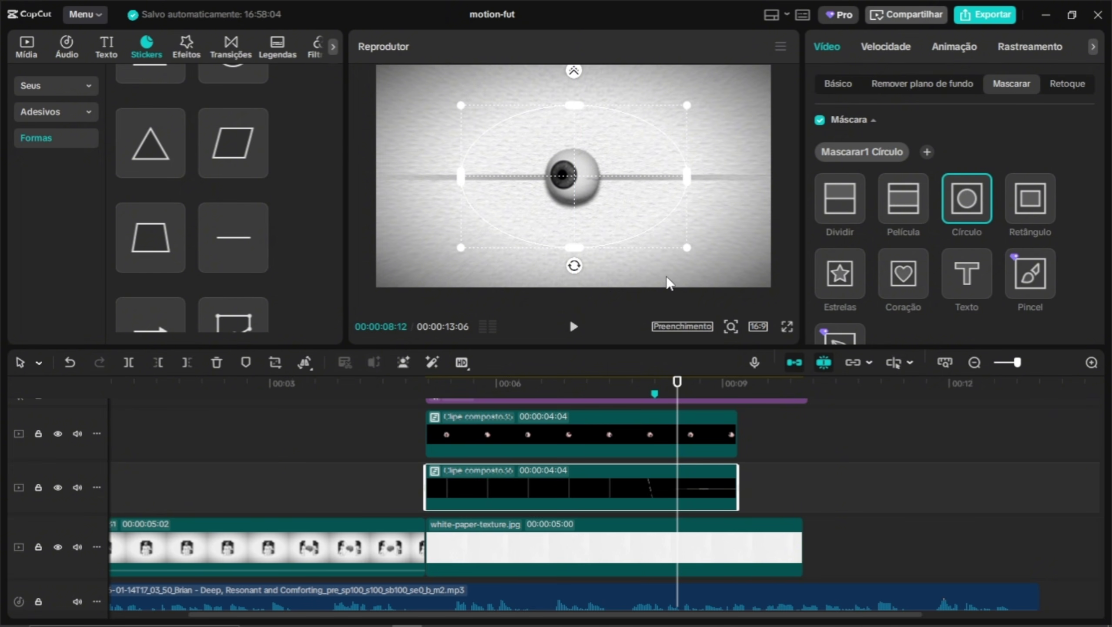
drag(657, 378, 675, 397)
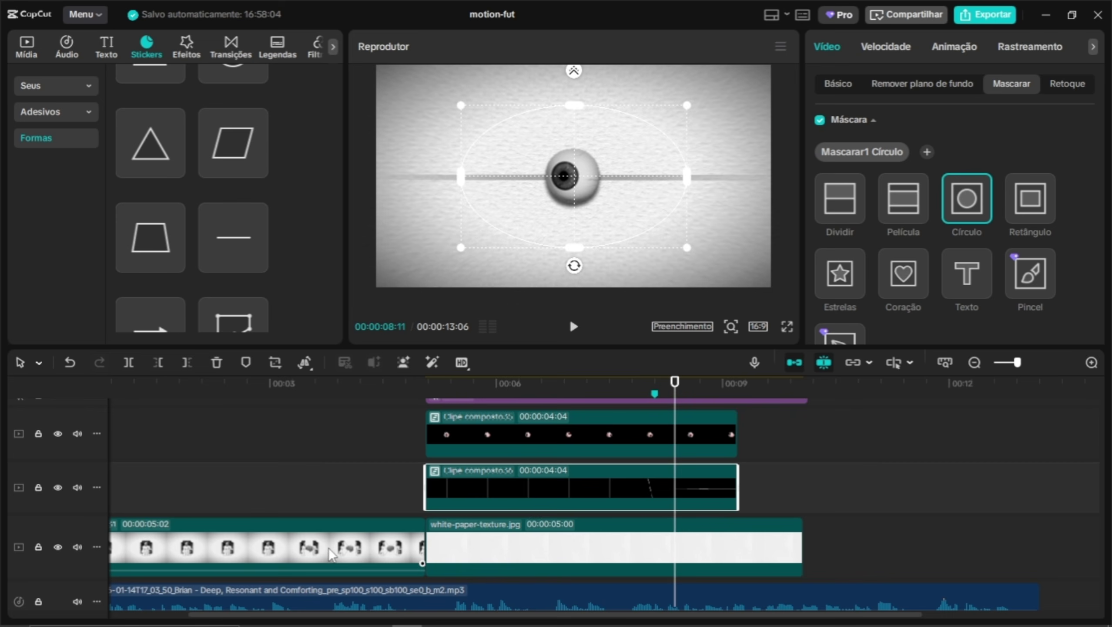
Copy the Impressão em tela de pontos effect from the messidireita clip inside Clipe composto31 and return to the main timeline
double_click(329, 549)
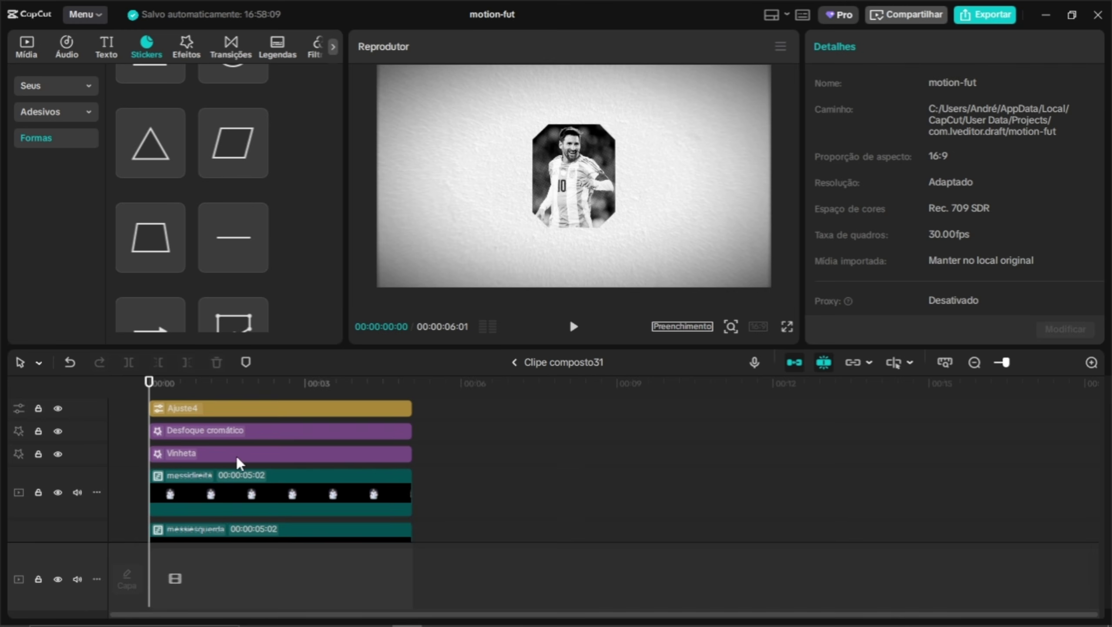
scroll(237, 456, down, 1)
double_click(253, 462)
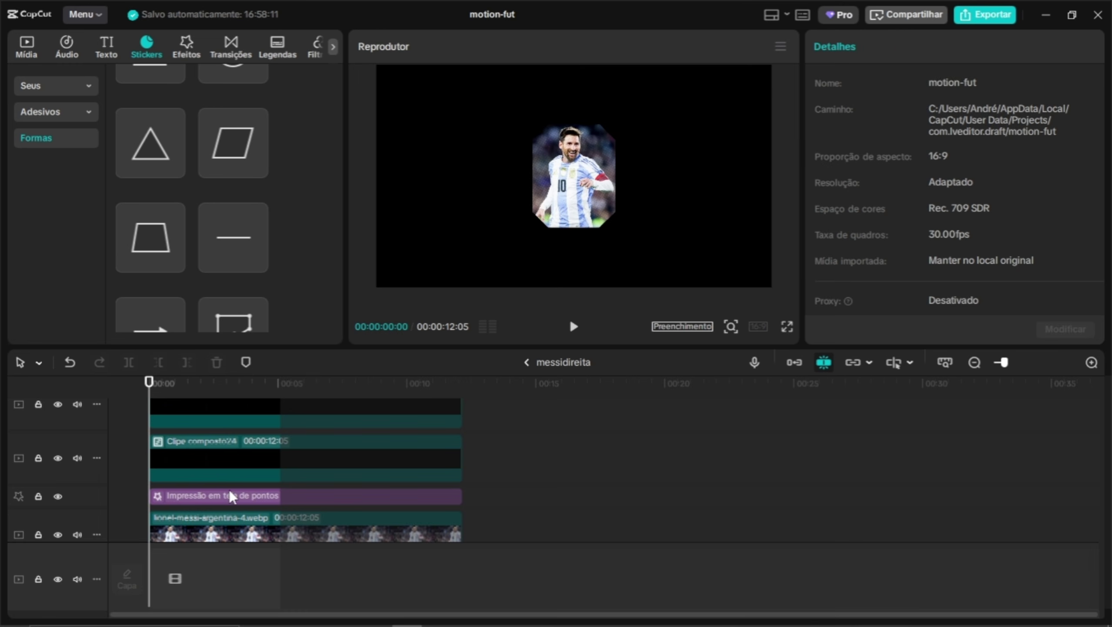
click(228, 495)
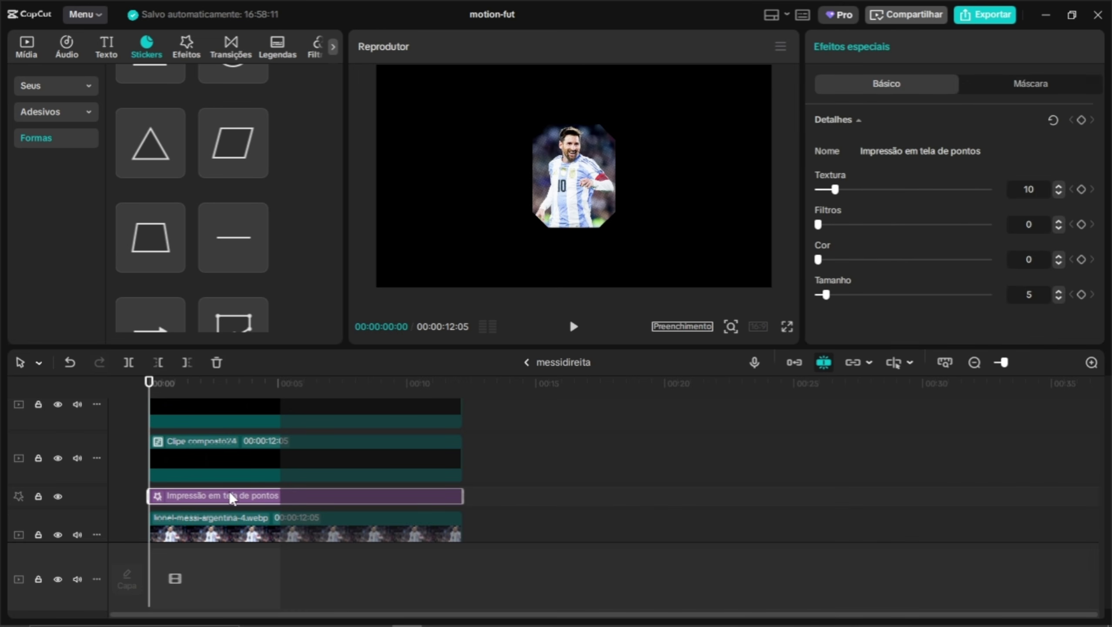
click(525, 362)
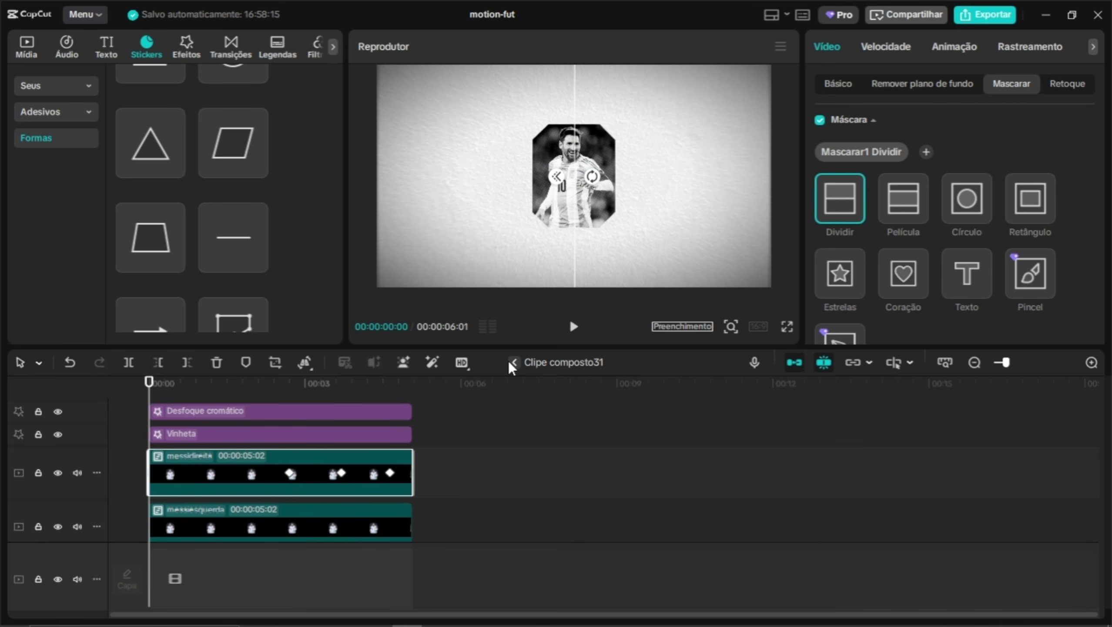
click(513, 362)
Paste the Impressão em tela de pontos effect at 00:00:05:02 and place it between Vinheta and the eye's compound clip
scroll(515, 457, up, 3)
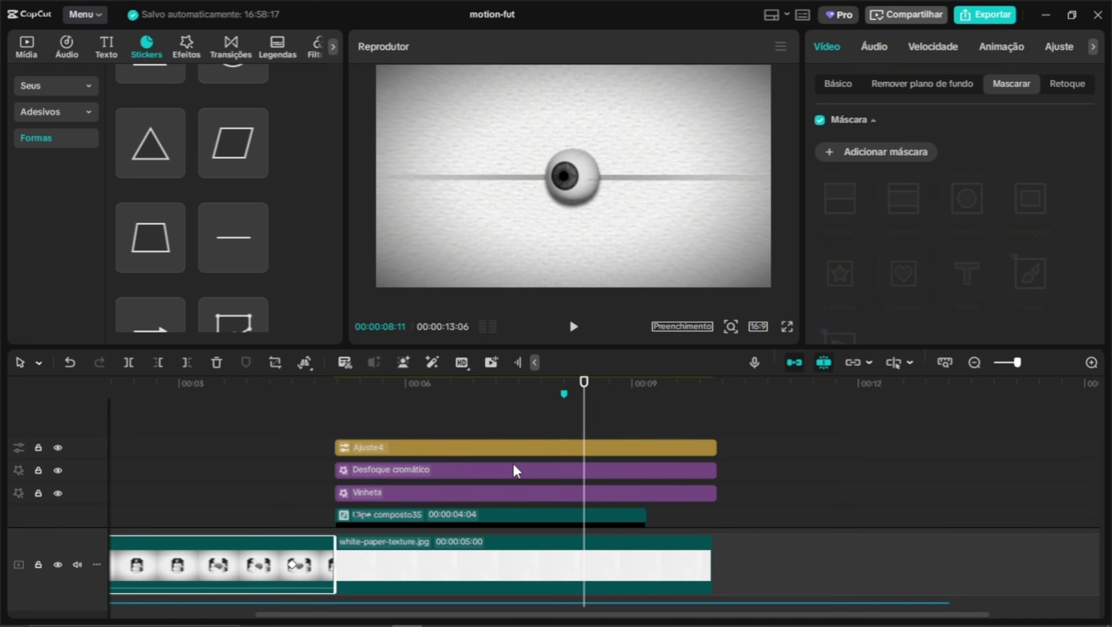
scroll(512, 466, down, 2)
drag(352, 389, 335, 393)
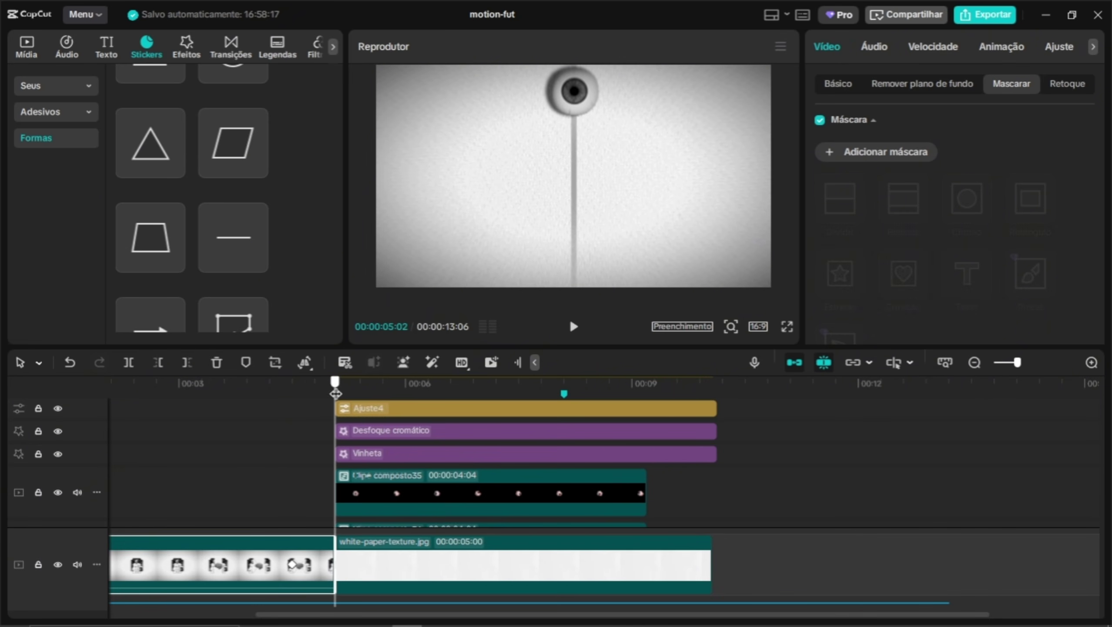
key(ctrl+v)
drag(400, 411, 401, 495)
Set the dot-print effect's Textura to 6 and Tamanho to 2, and view the frame at 00:00:06:14 full screen
drag(345, 394, 449, 406)
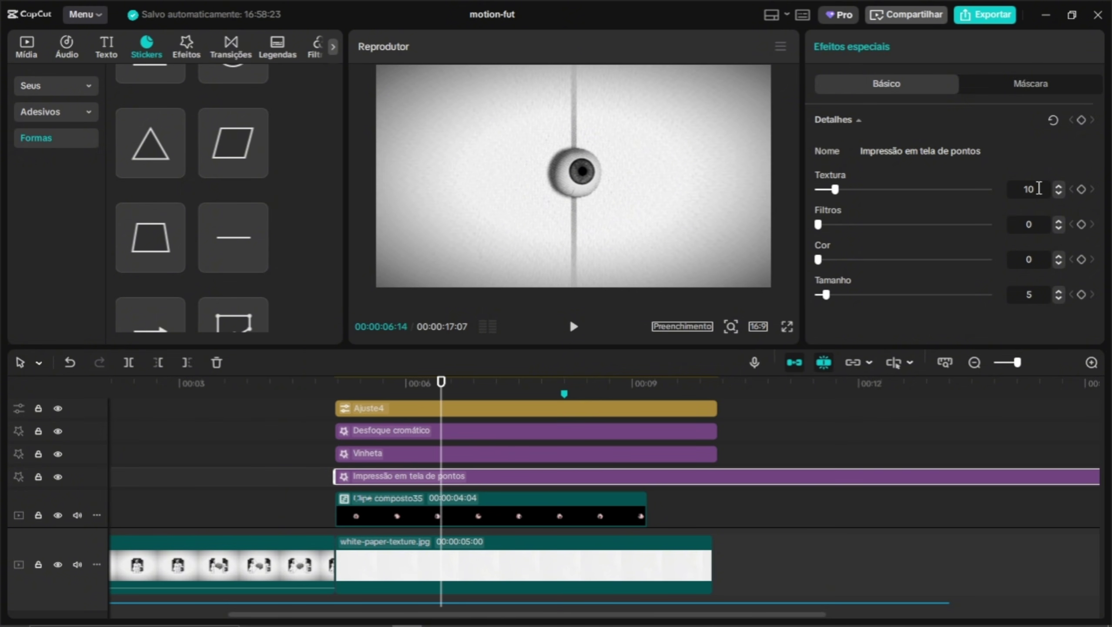
click(1039, 188)
click(1041, 292)
click(787, 328)
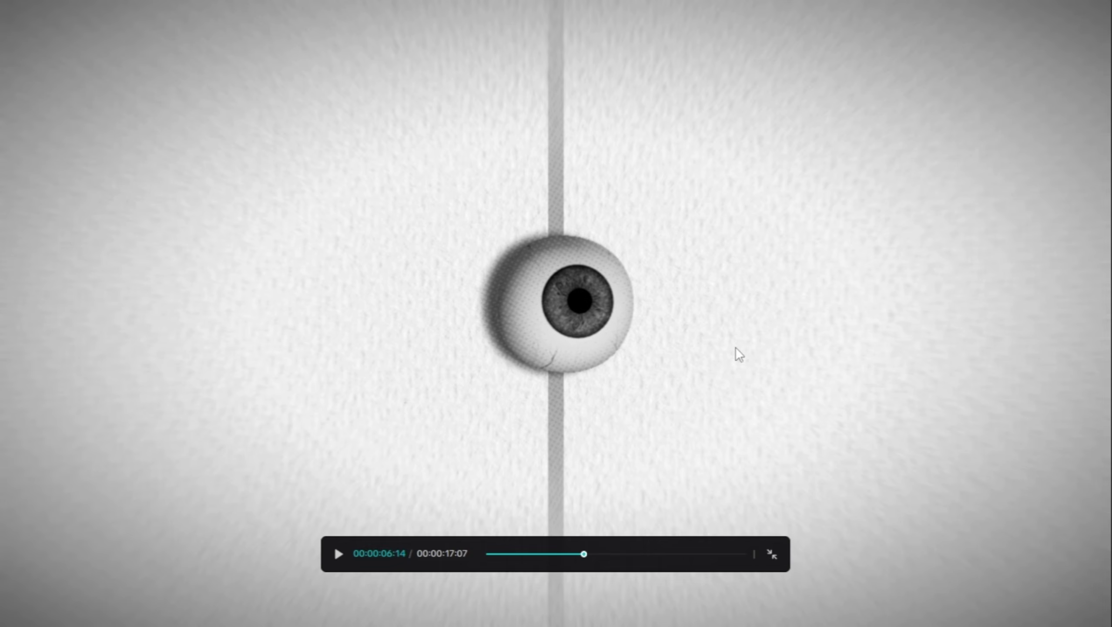
key(Escape)
Open the eye's compound clip, Clipe composto35, and review the basic video settings of the lower eye clip
click(513, 463)
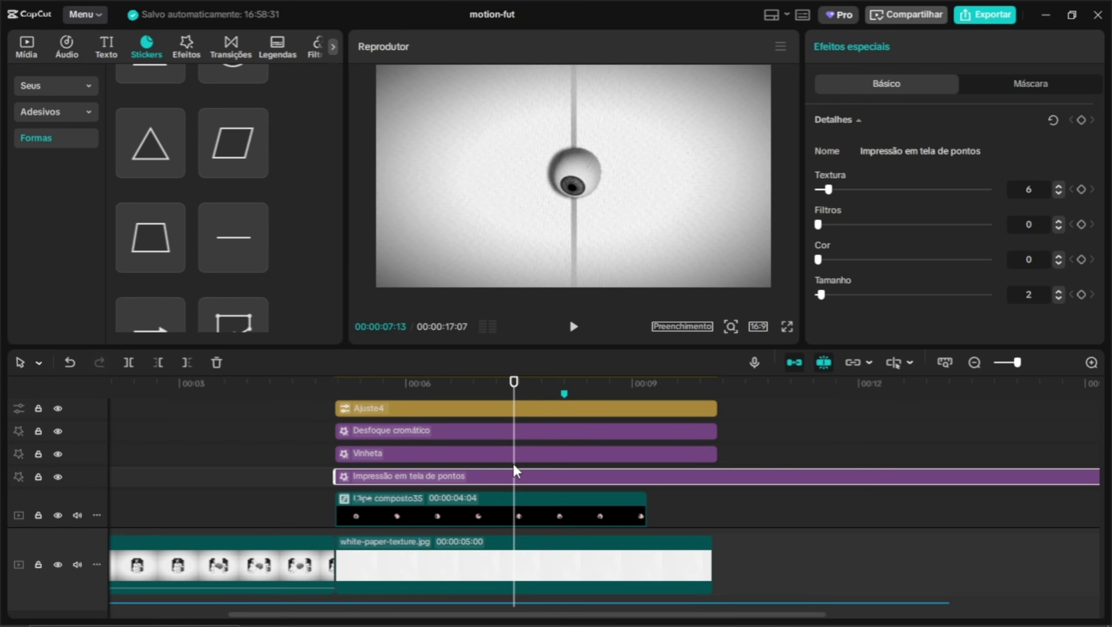
scroll(513, 466, down, 3)
scroll(512, 466, down, 1)
double_click(499, 421)
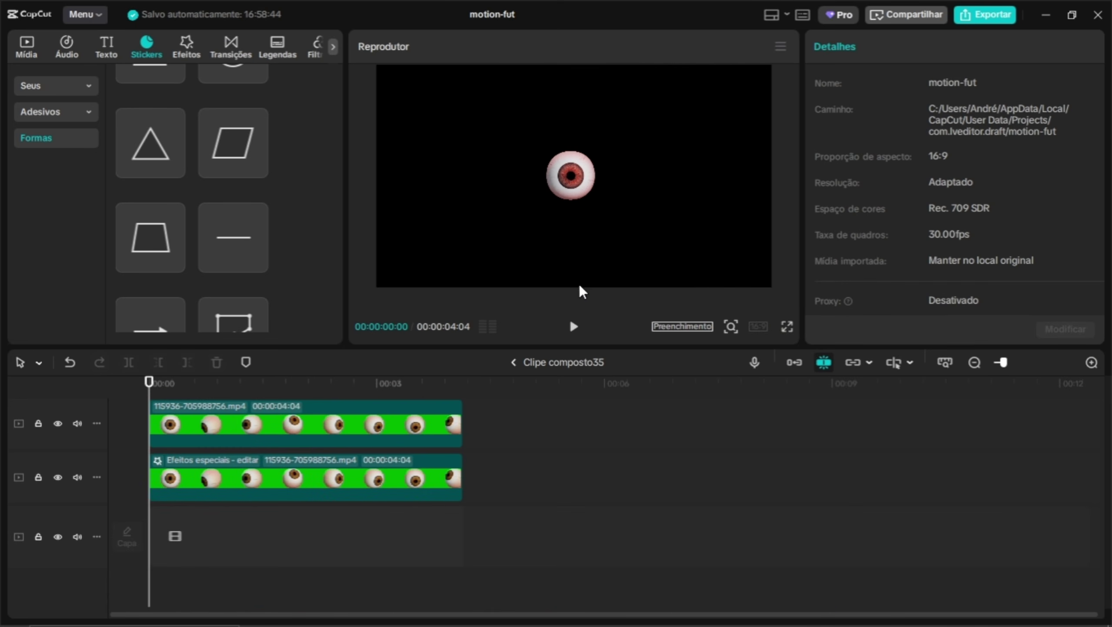
click(415, 479)
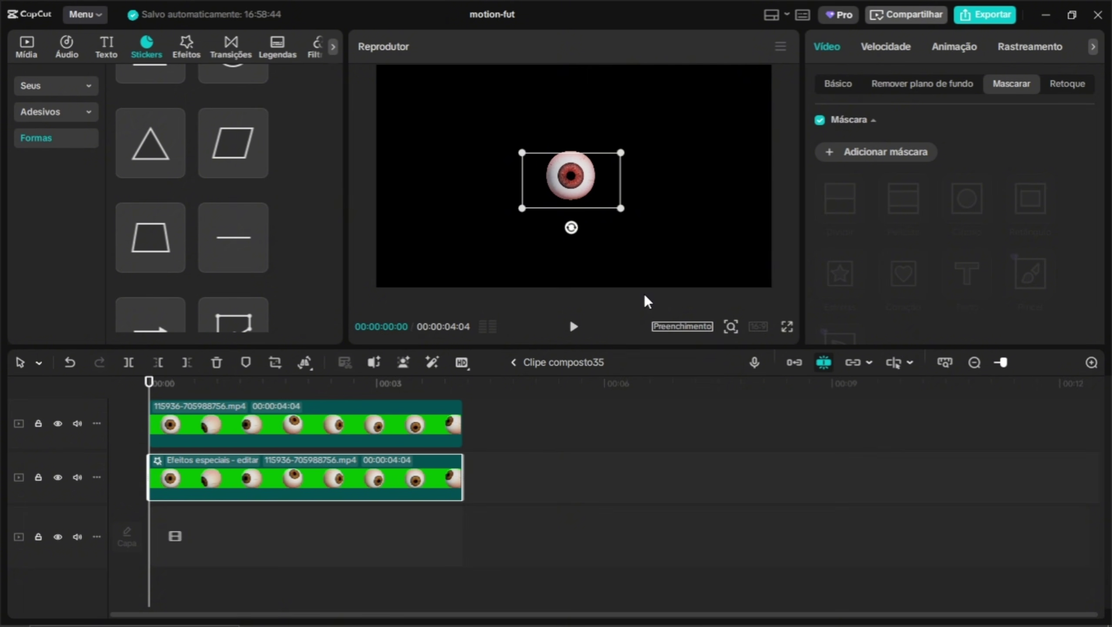
click(838, 90)
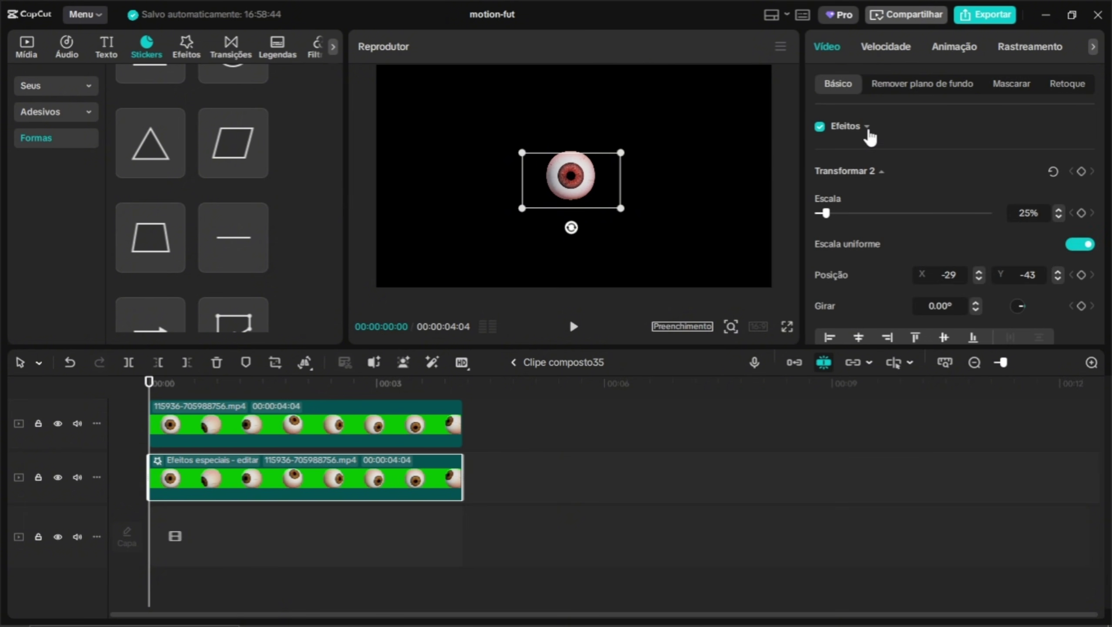
scroll(1017, 295, down, 15)
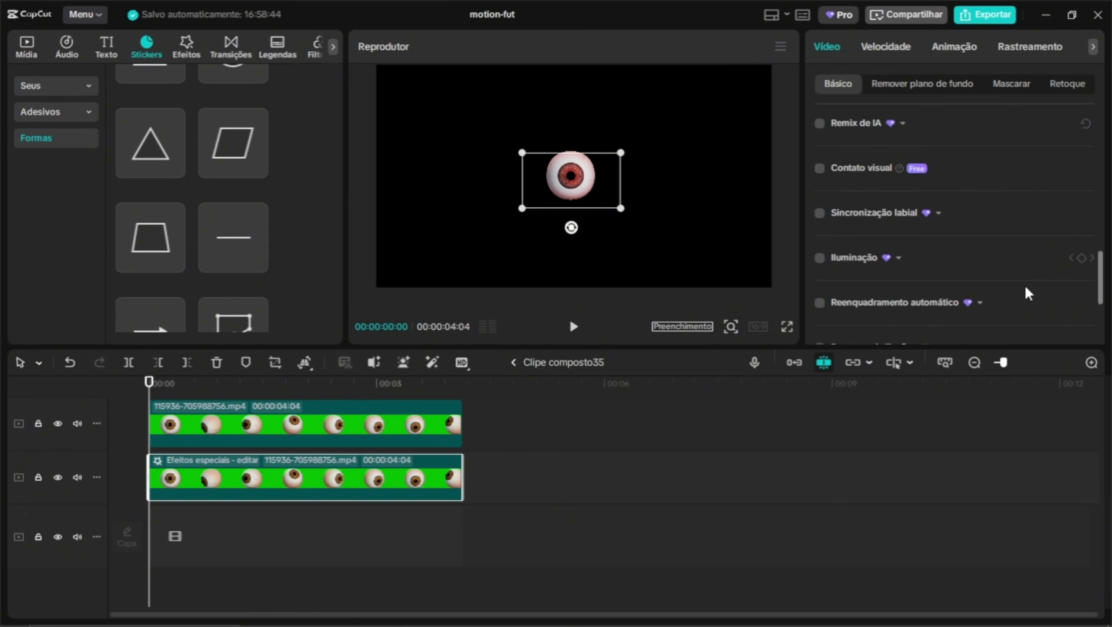
scroll(1026, 284, down, 3)
scroll(1017, 286, up, 4)
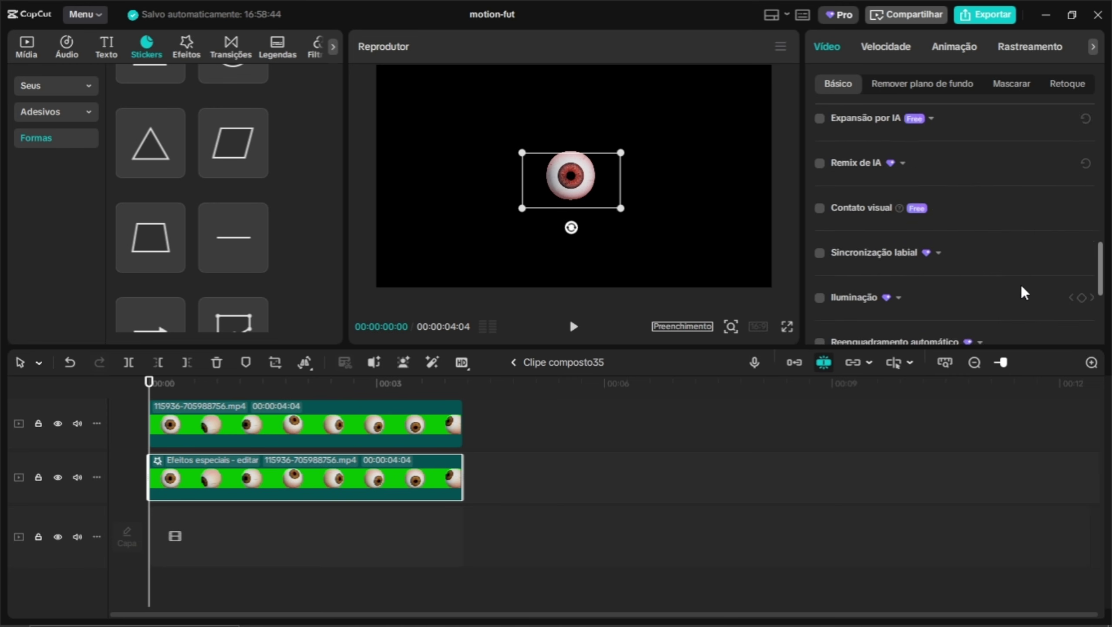
scroll(1022, 288, up, 10)
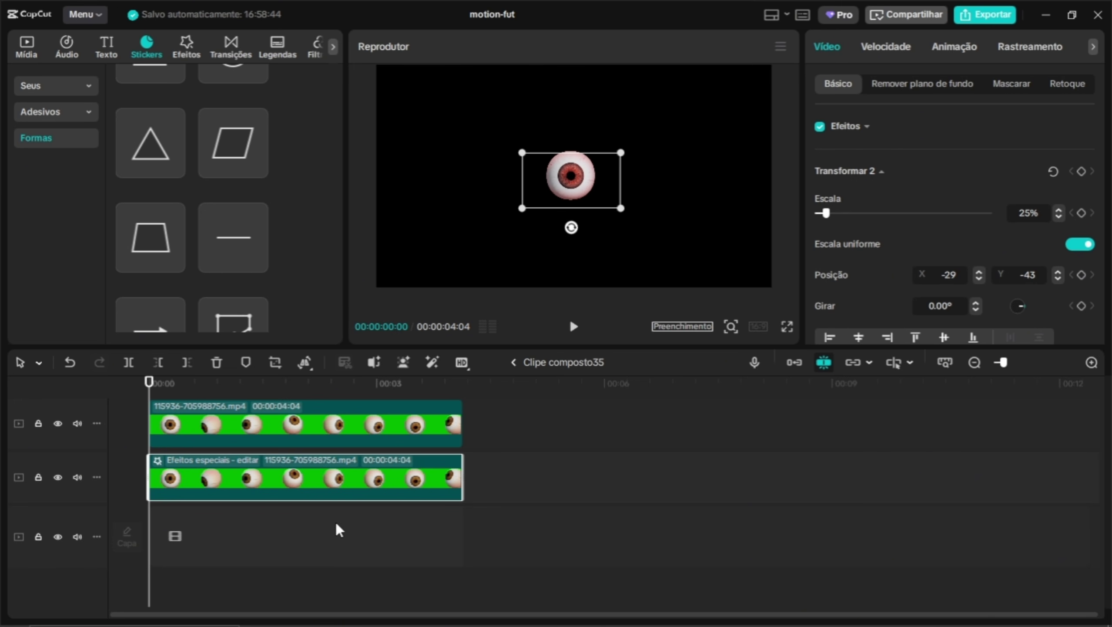
Add the plain white clip from the library's popular media to the main track at the start of Clipe composto35
click(36, 48)
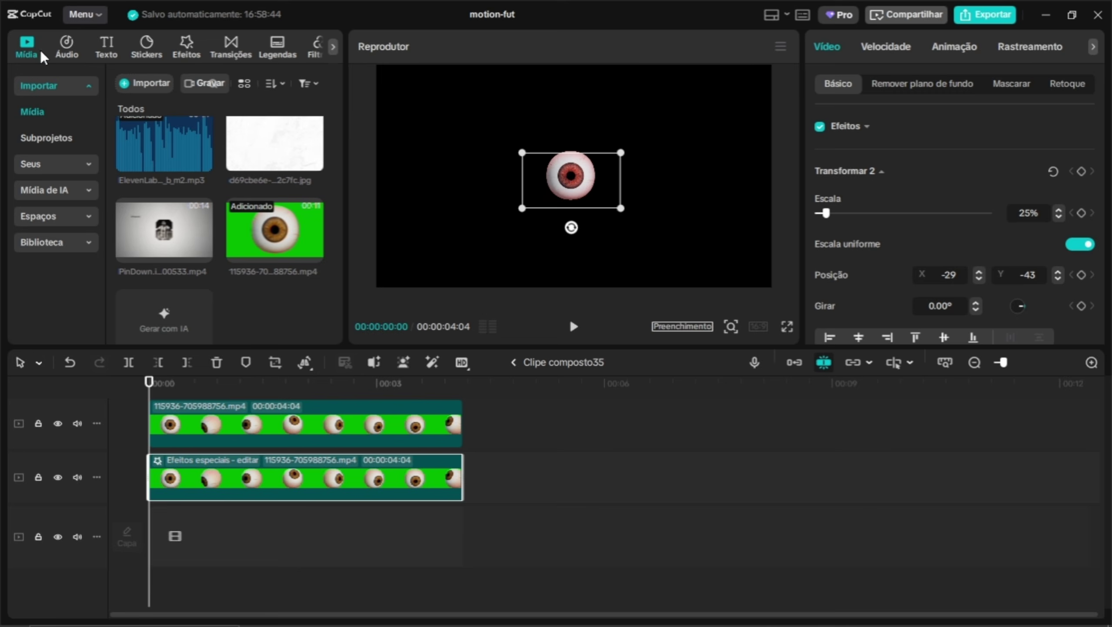
click(76, 244)
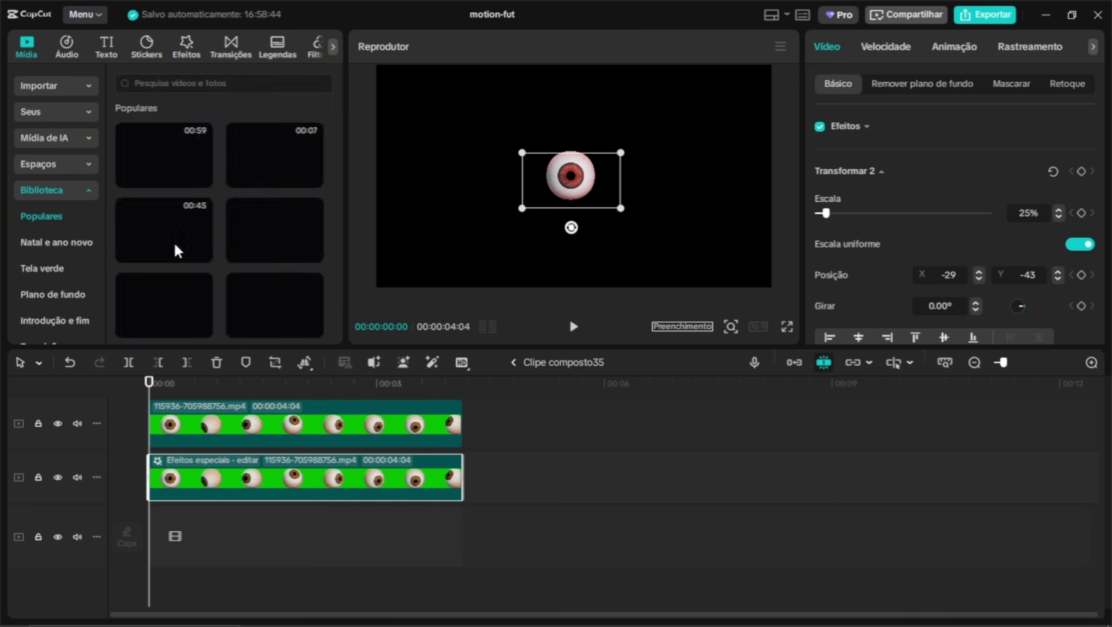
drag(180, 320, 150, 531)
Offset the lower eye clip to about X -72, Y -59 so its shadow sits down and left of the eye
click(386, 461)
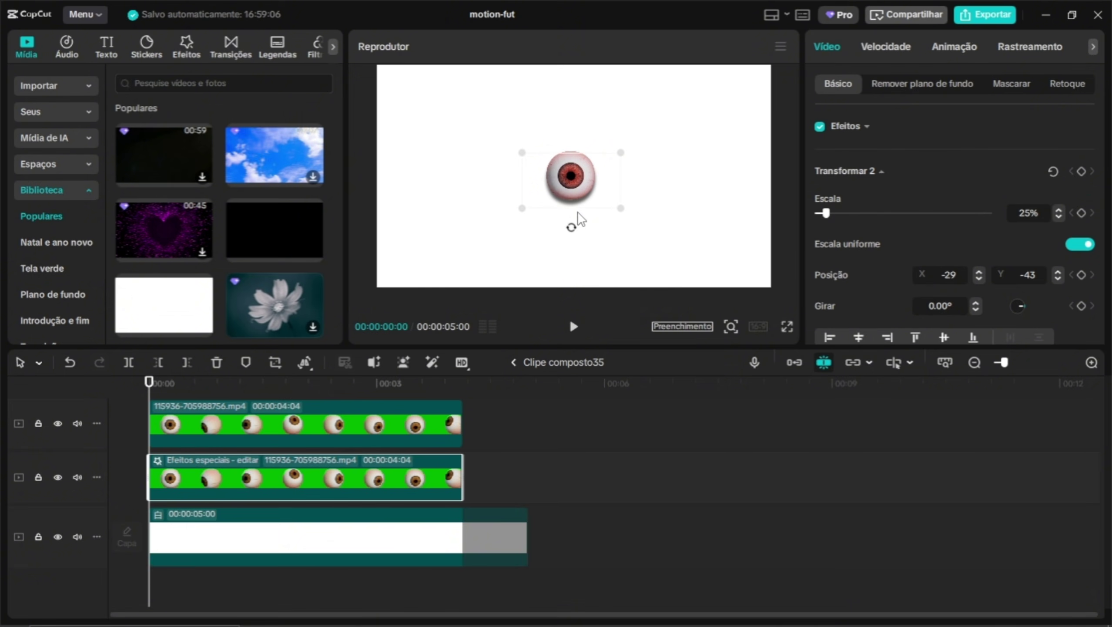
drag(569, 206, 565, 209)
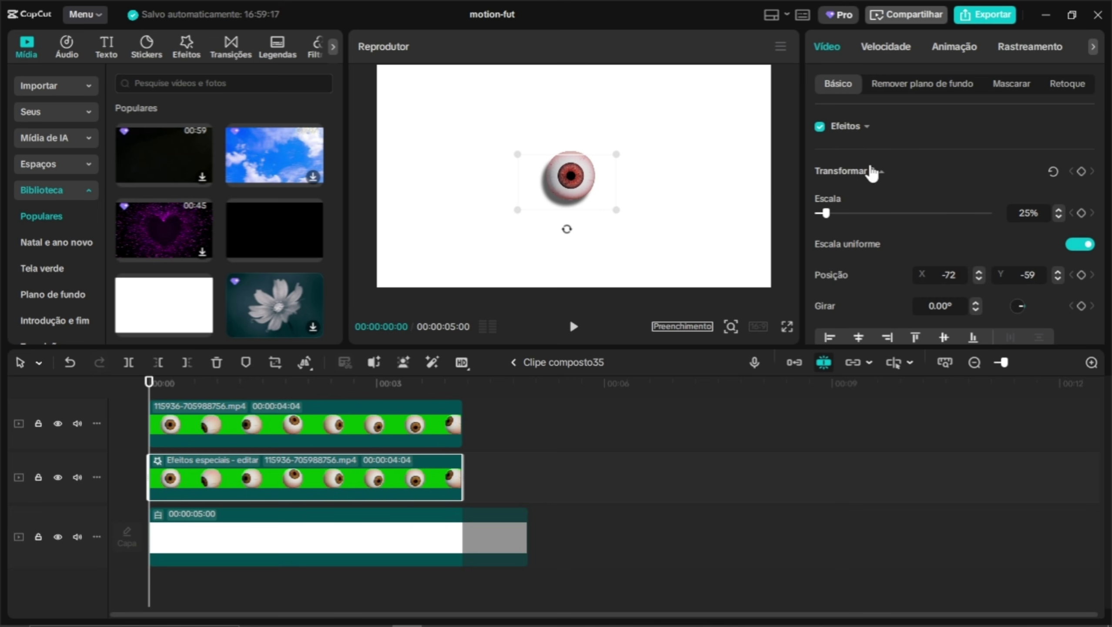
Raise the lower eye clip's opacity to about 81% and delete the plain white clip from Clipe composto35
scroll(915, 240, down, 4)
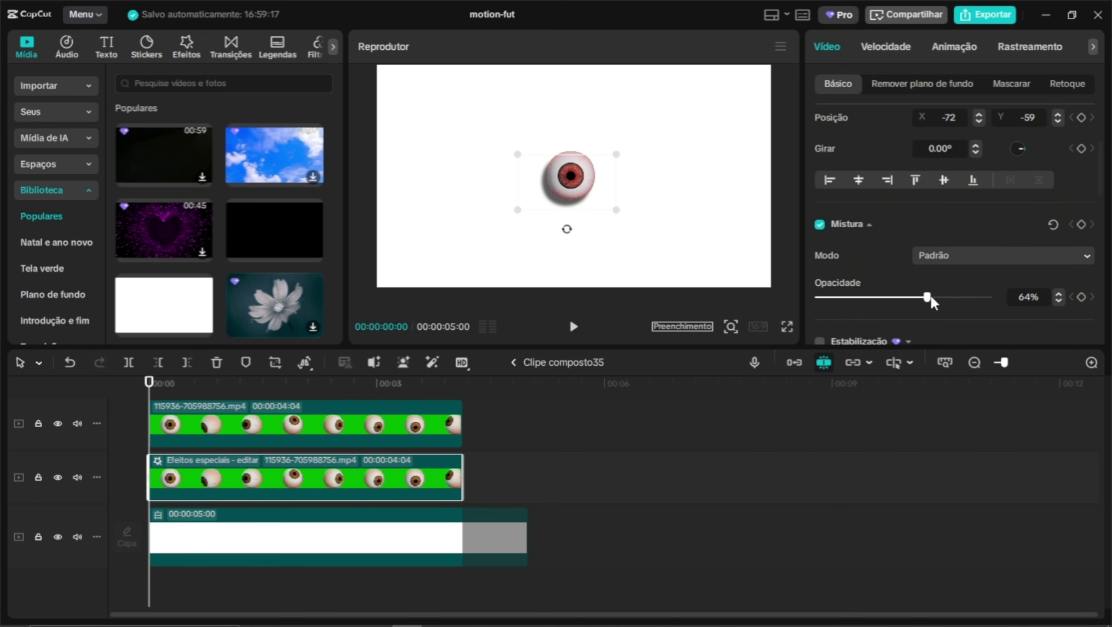
drag(932, 298, 959, 304)
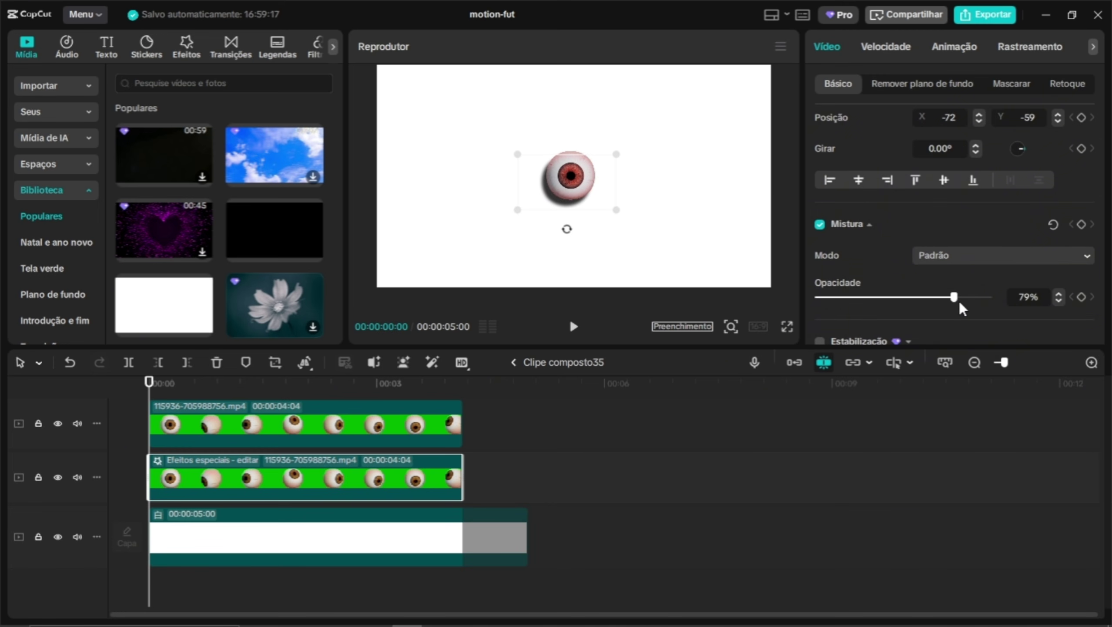
click(419, 530)
key(Delete)
click(514, 360)
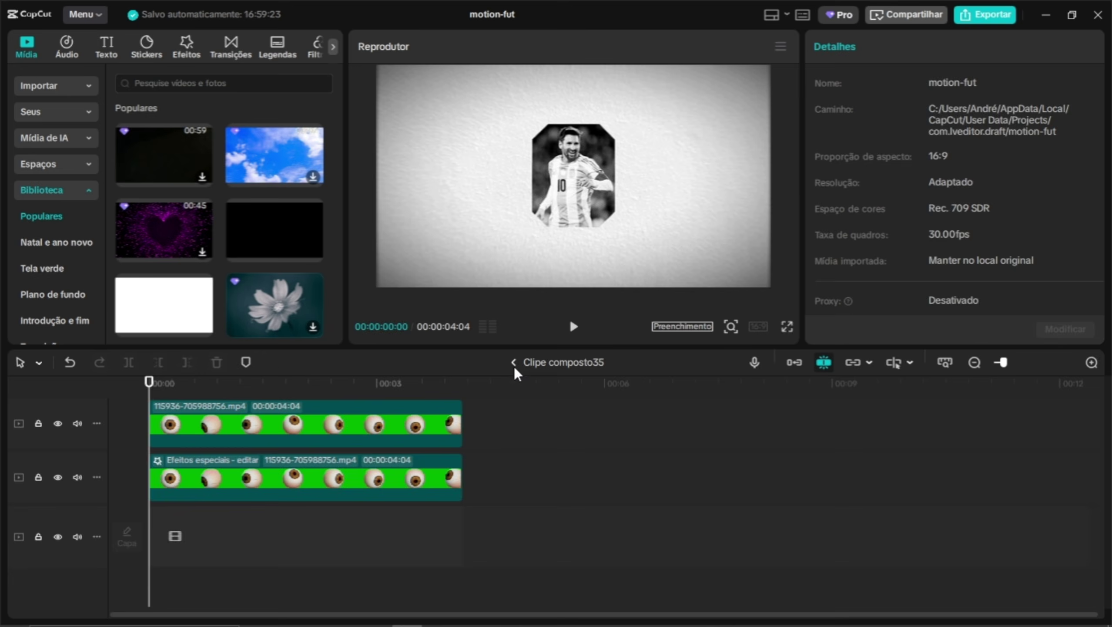
drag(517, 394, 578, 395)
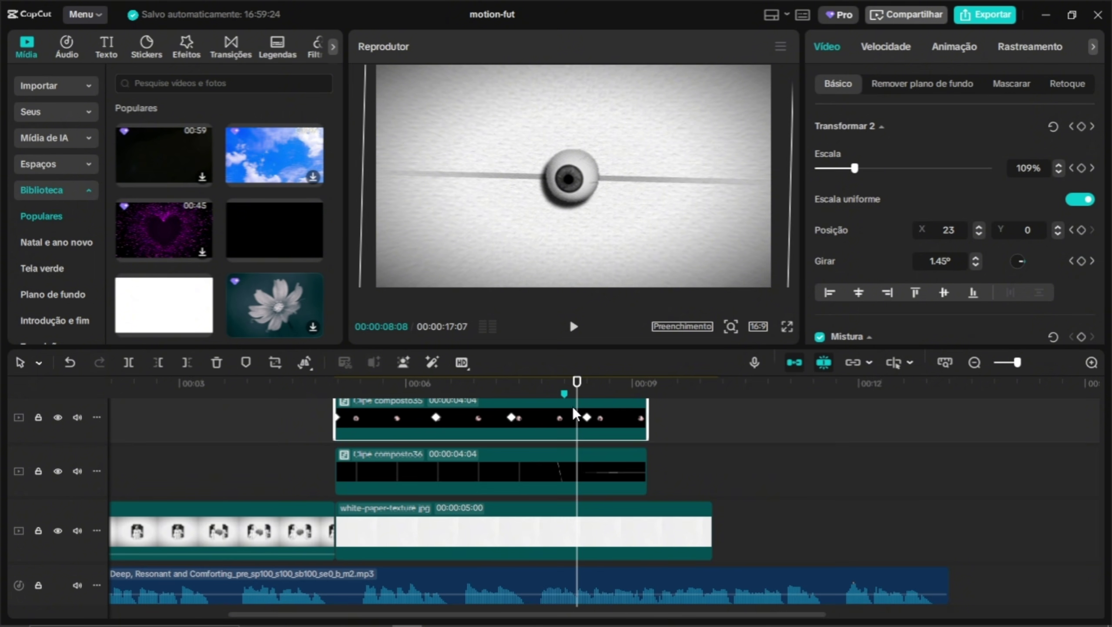
Set the opacity of the lower eye clip inside Clipe composto35 to 70% and check the shadow in the main timeline
double_click(546, 426)
scroll(903, 239, down, 3)
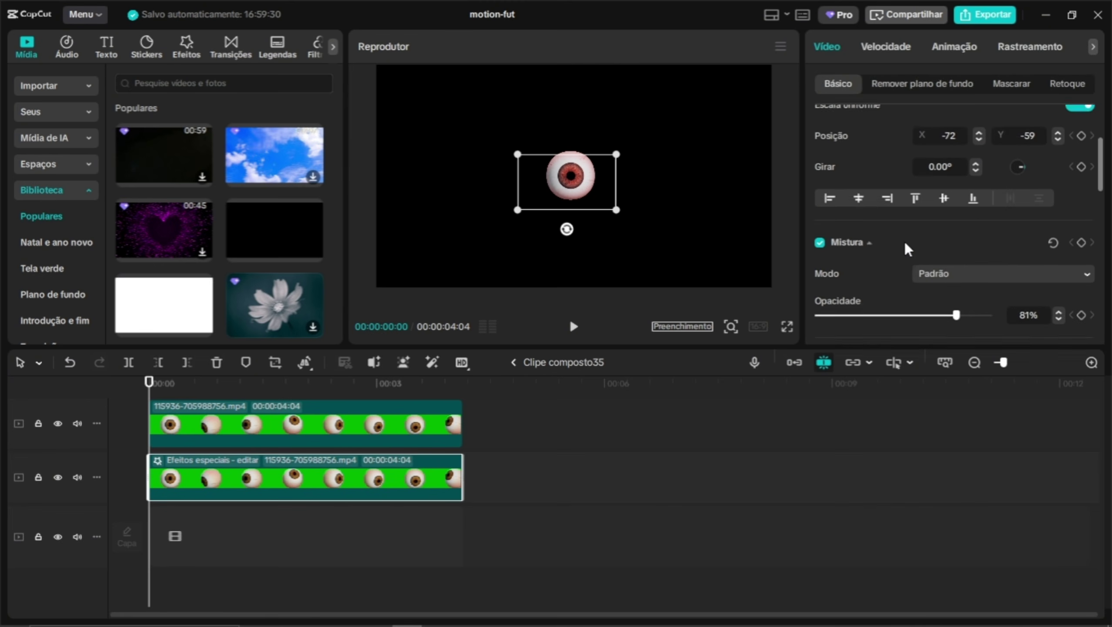
drag(958, 299, 940, 300)
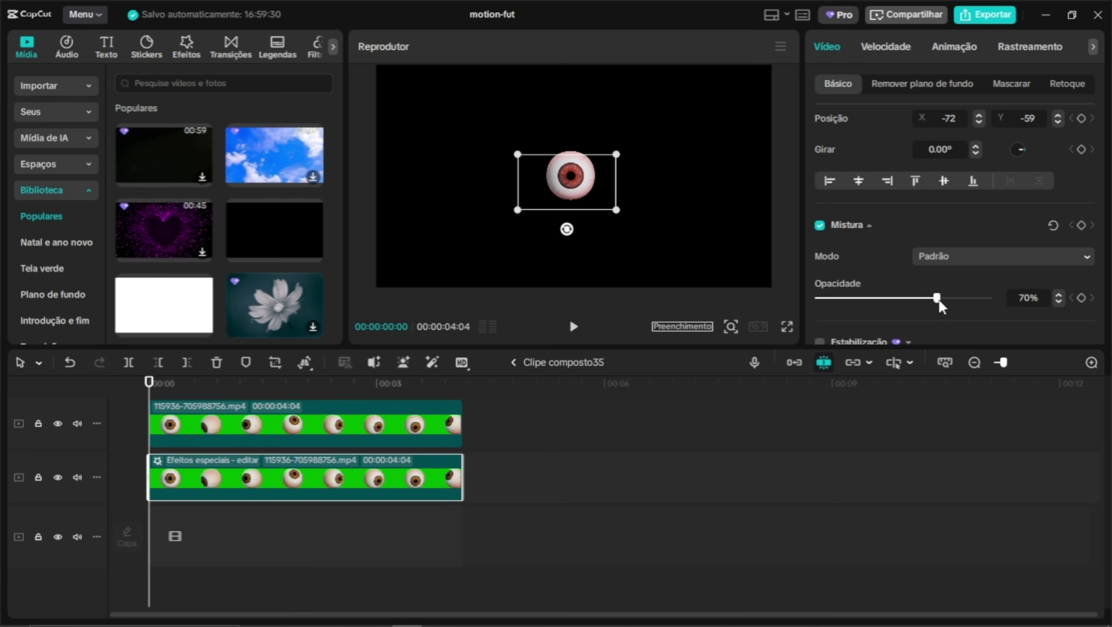
click(513, 362)
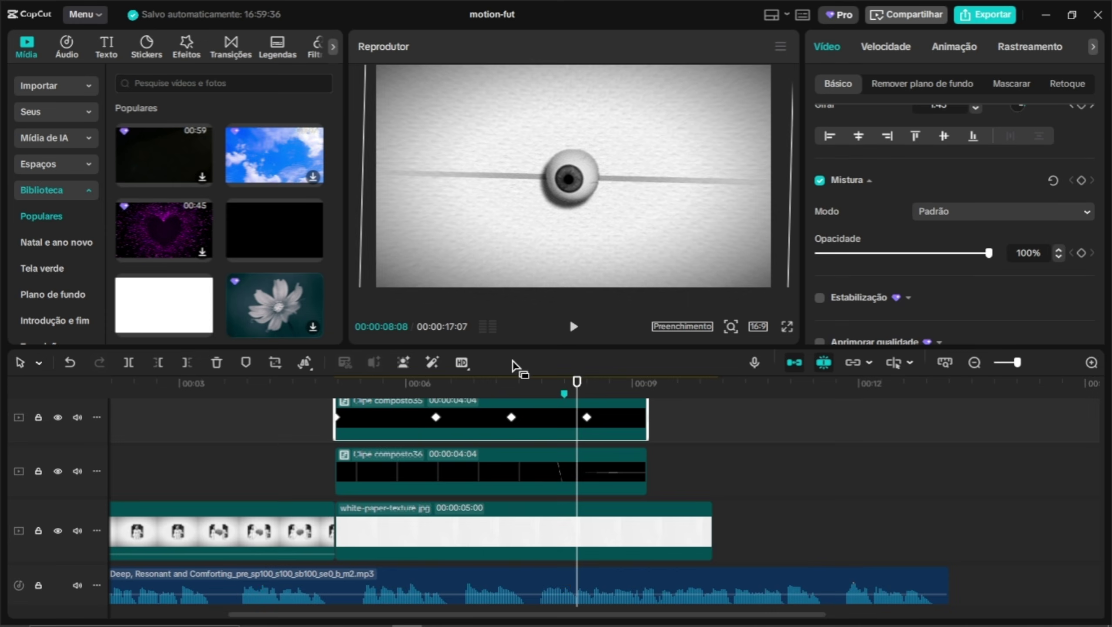
drag(546, 385, 593, 392)
Move the lower eye clip in Clipe composto35 to X -63 and slightly up, bringing the shadow closer to the eye
double_click(486, 437)
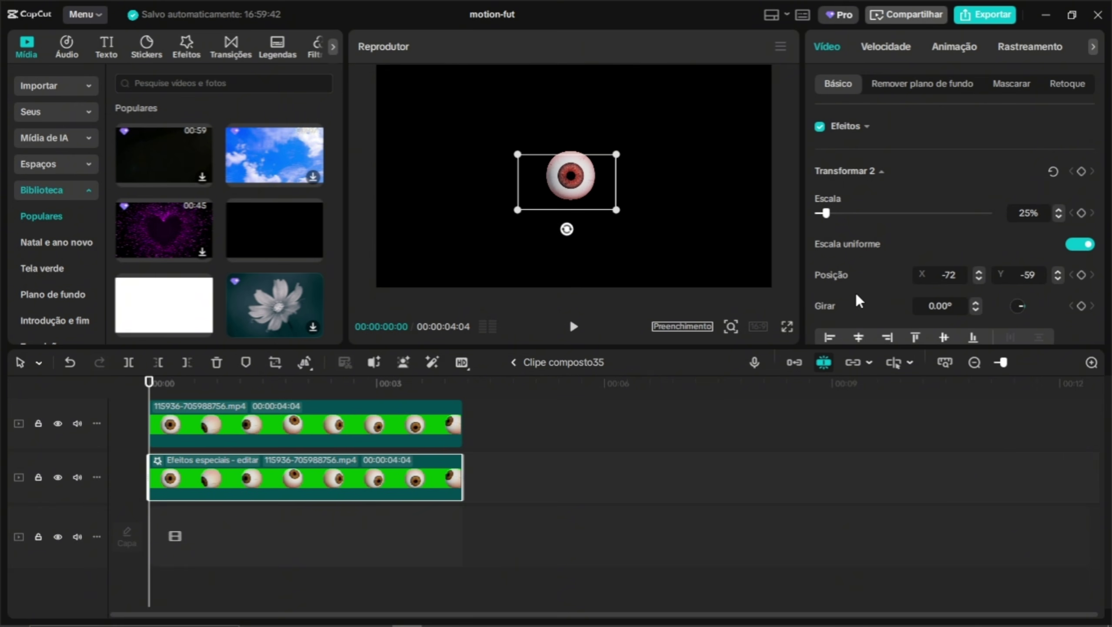
click(980, 272)
click(980, 271)
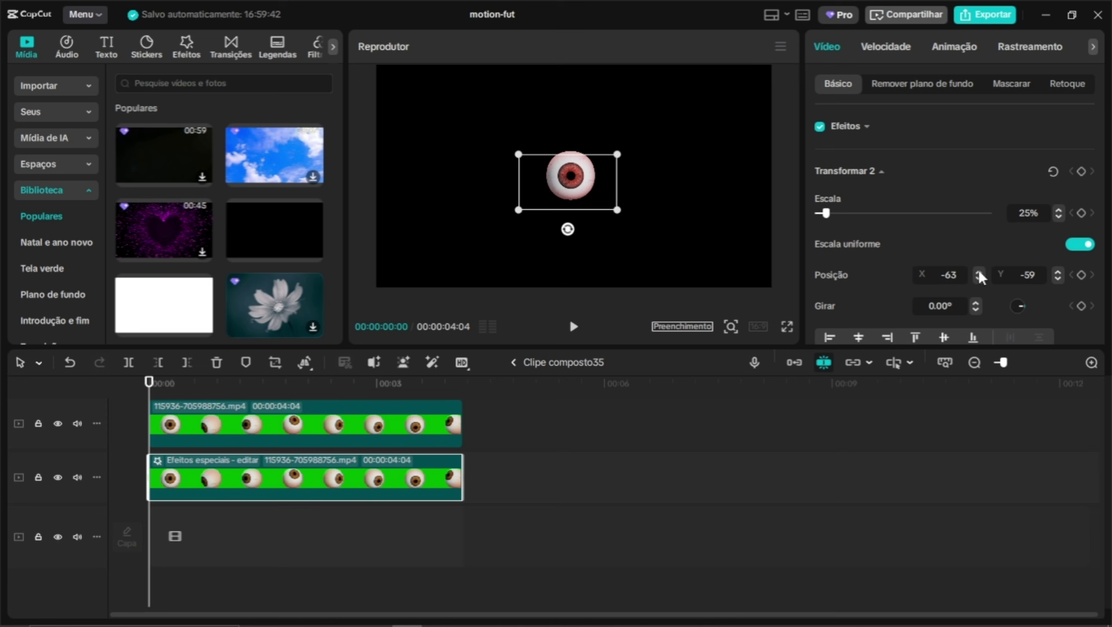
click(1057, 272)
click(513, 363)
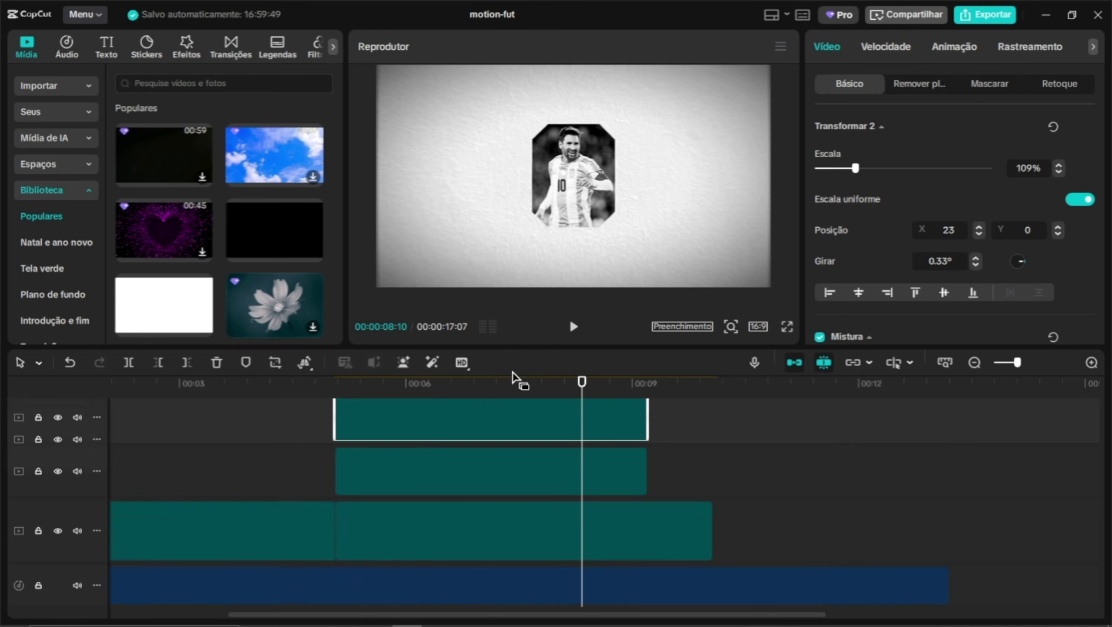
click(516, 394)
drag(516, 394, 604, 432)
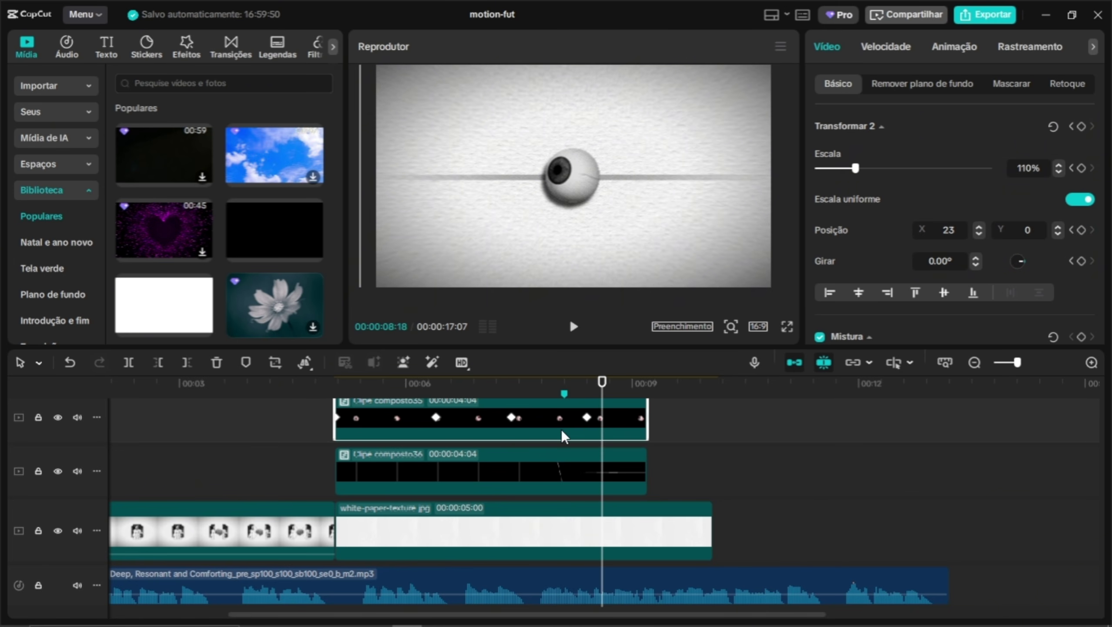
Set the scale of Clipe composto35 to 123% at its 00:00:08:12 keyframe
click(587, 415)
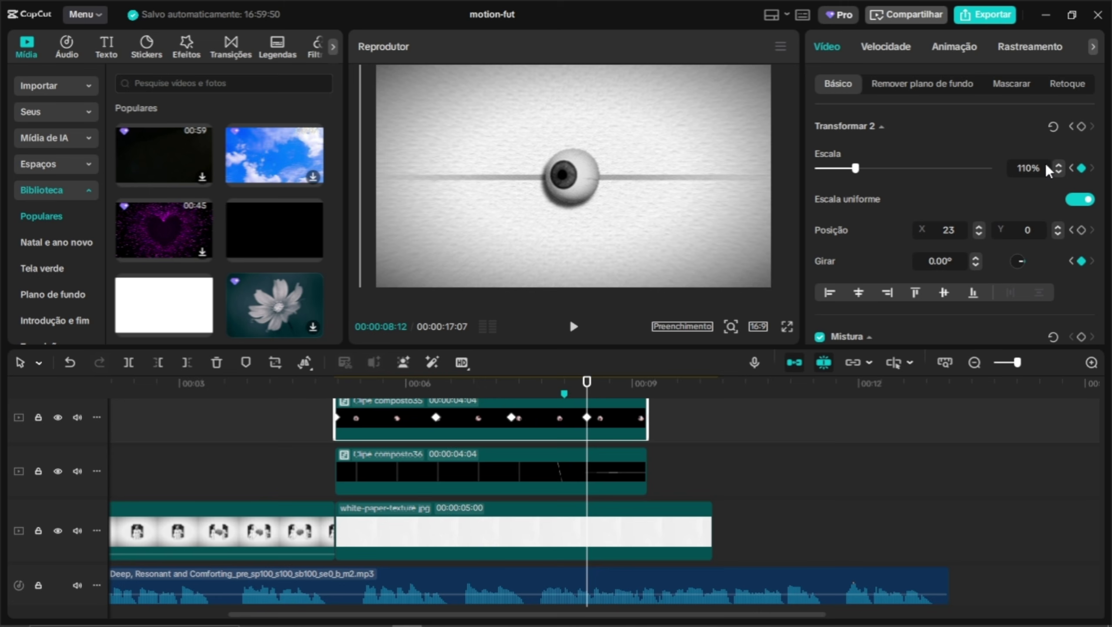
click(1059, 165)
click(1059, 165)
click(1059, 165)
click(1059, 164)
click(1060, 165)
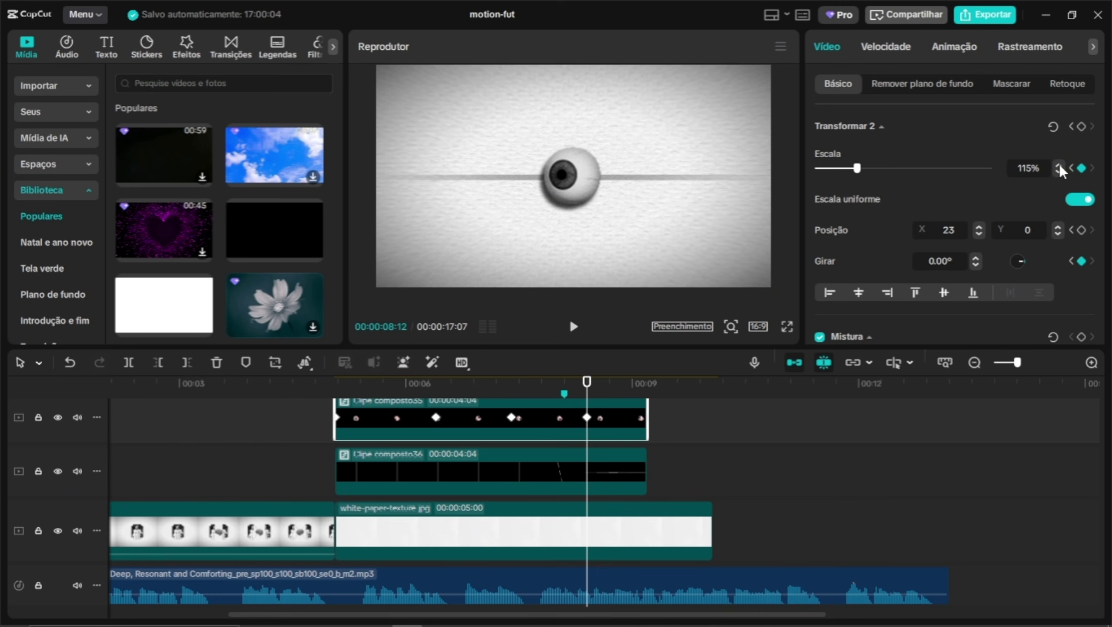
click(1060, 165)
click(1060, 165)
click(1059, 165)
click(1060, 165)
click(1059, 165)
click(1059, 165)
click(1059, 165)
click(1060, 165)
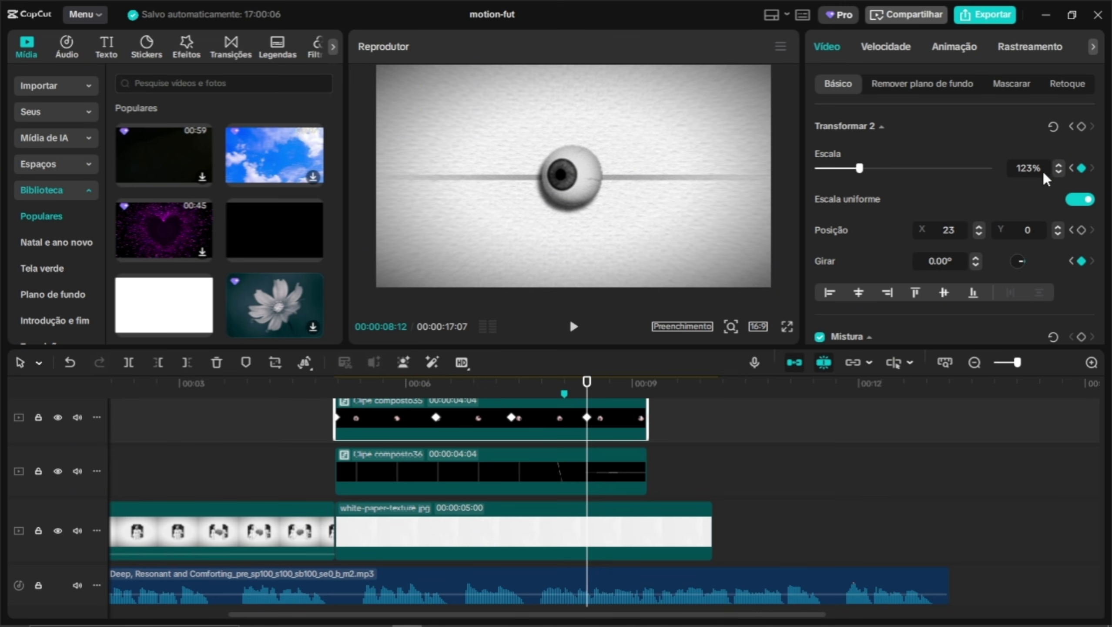
Add a 100% scale keyframe to the line's compound clip, Clipe composto36, at 00:00:07:12
click(583, 468)
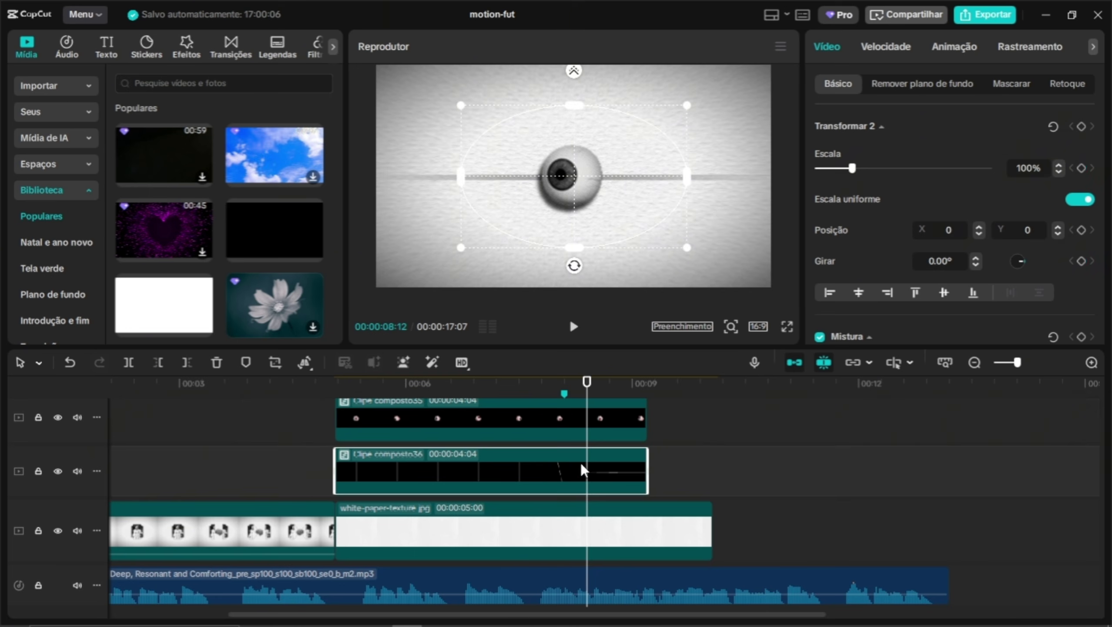
click(532, 434)
drag(528, 392, 512, 390)
click(552, 465)
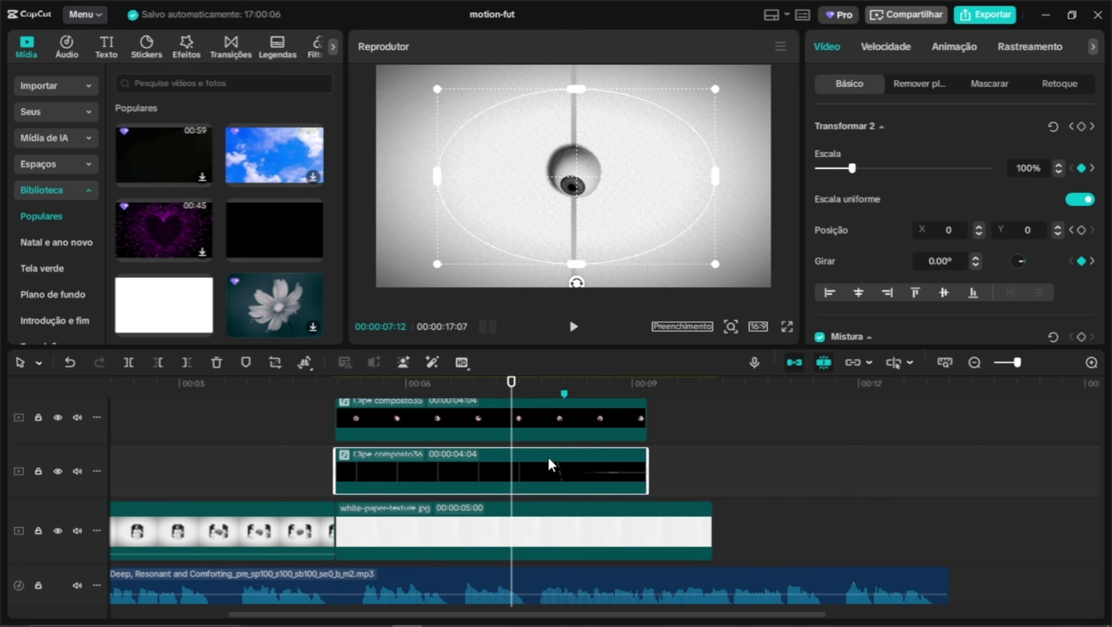
click(1081, 169)
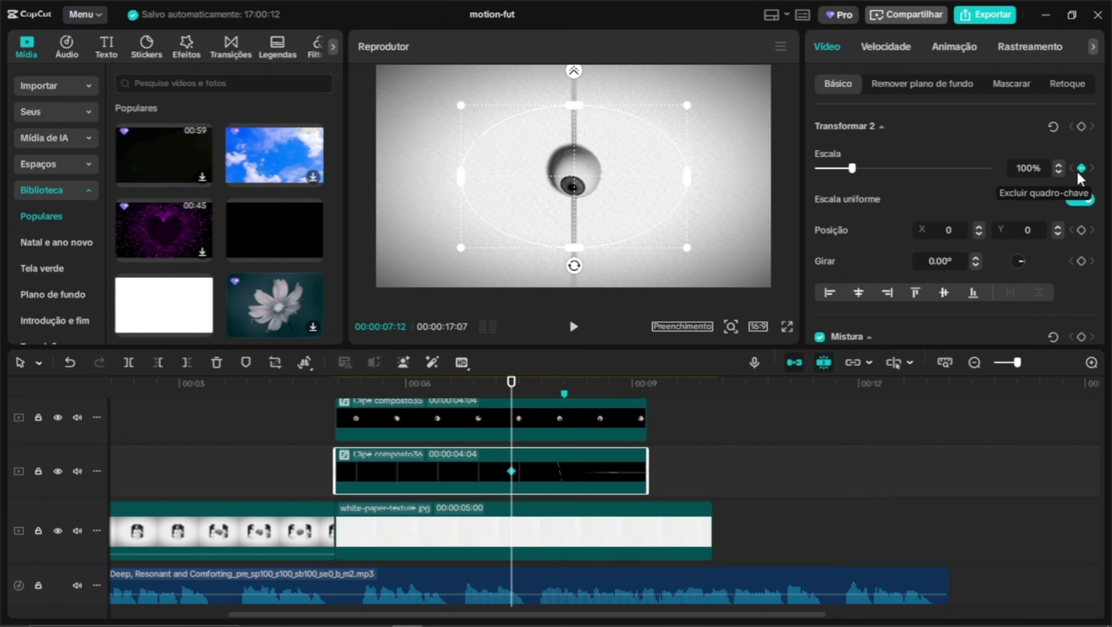
Set the scale of Clipe composto36 to 113% at 00:00:08:12 and view the frame full screen
click(587, 389)
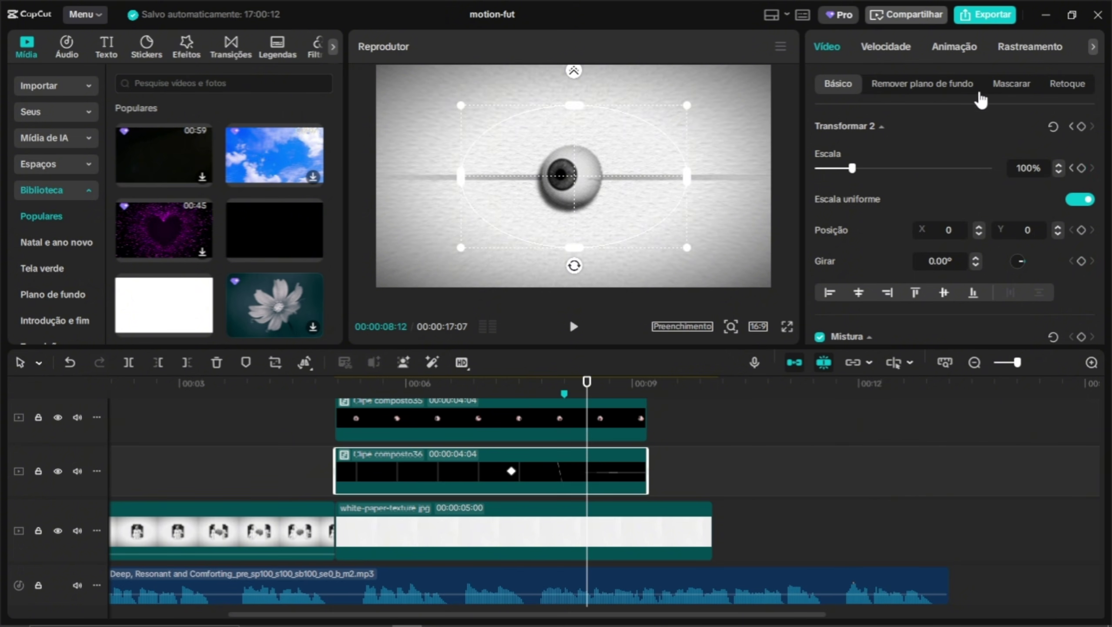
click(996, 84)
click(837, 88)
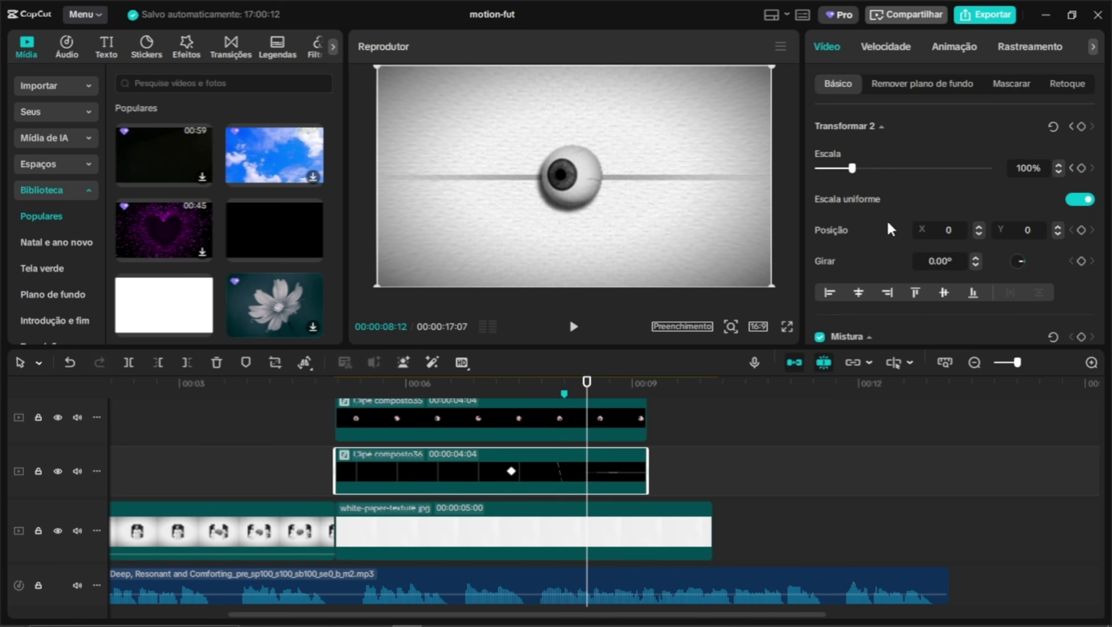
click(1059, 165)
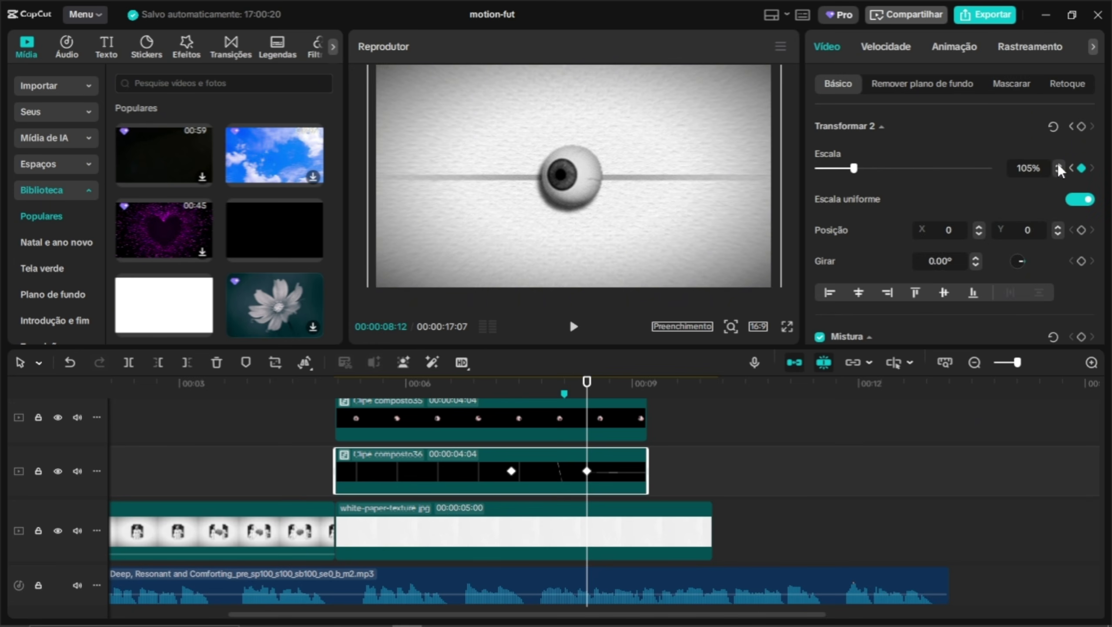
click(1059, 166)
click(1058, 165)
click(1059, 165)
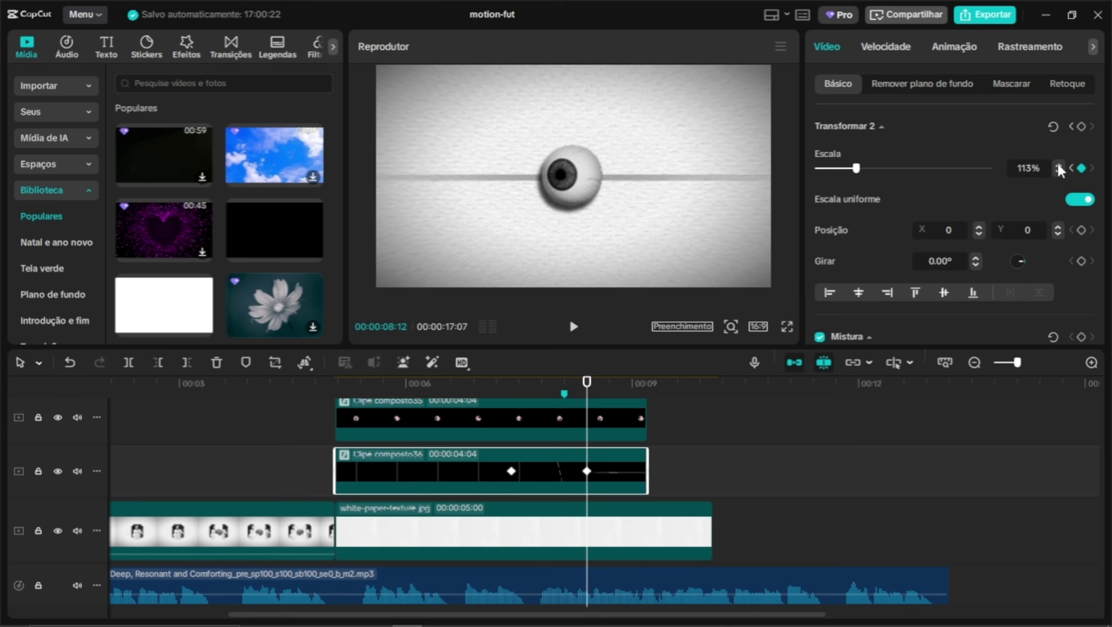
click(788, 326)
key(Escape)
Try a 234% scale for the line at 00:00:08:12, undo it, and set the scale to 154%
drag(857, 168, 899, 171)
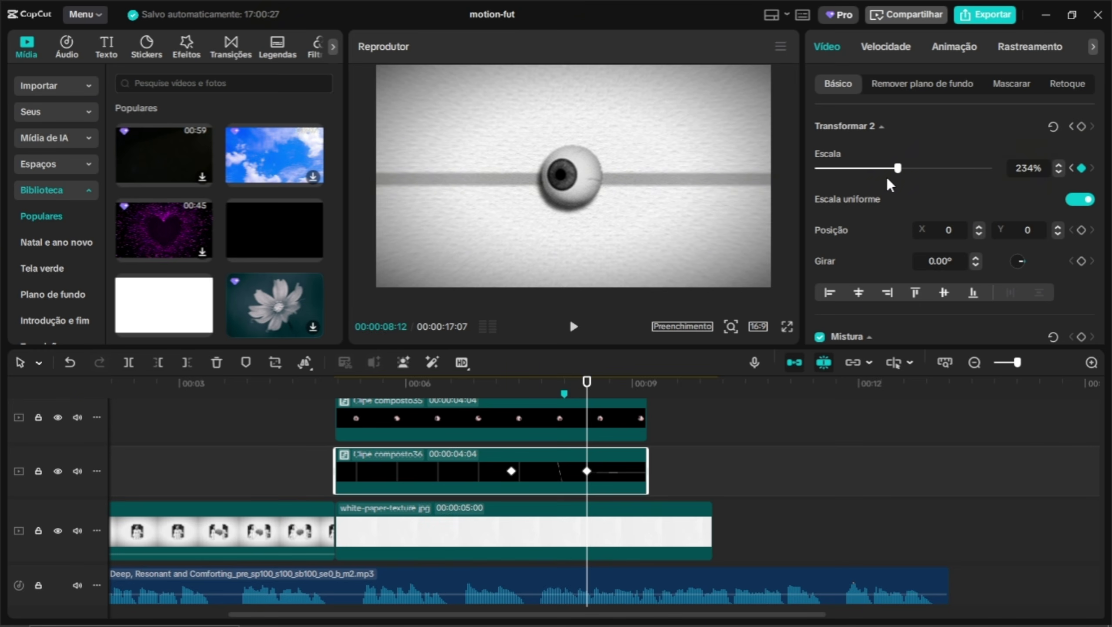
key(ctrl+z)
drag(857, 168, 871, 168)
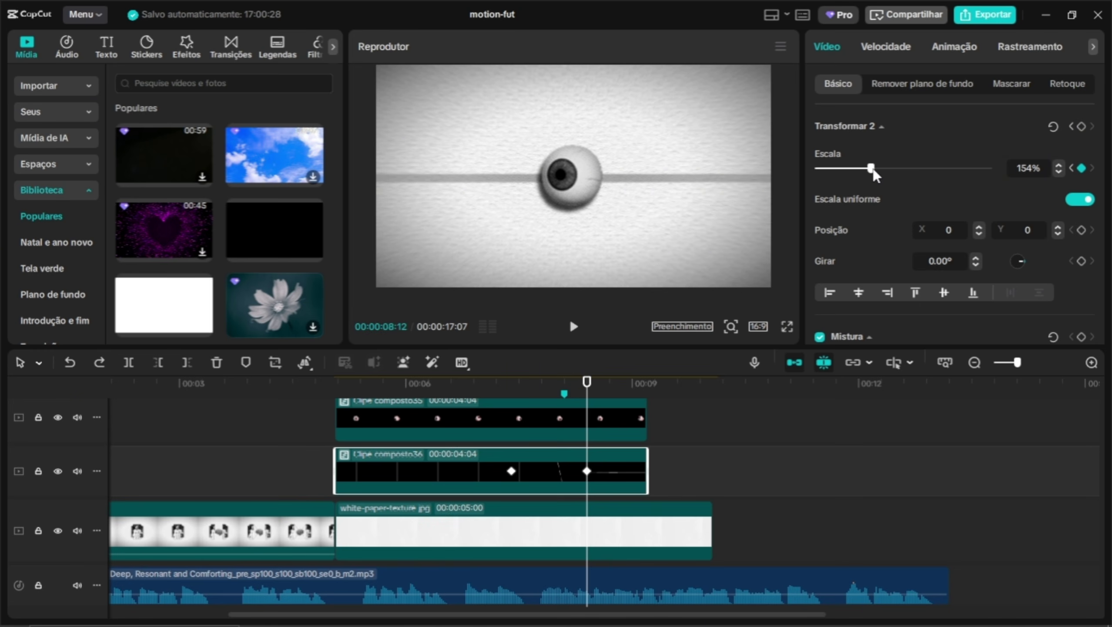
drag(568, 385, 589, 407)
Set the scale of the eye's compound clip, Clipe composto35, to 140% at its 00:00:08:12 keyframe
click(591, 424)
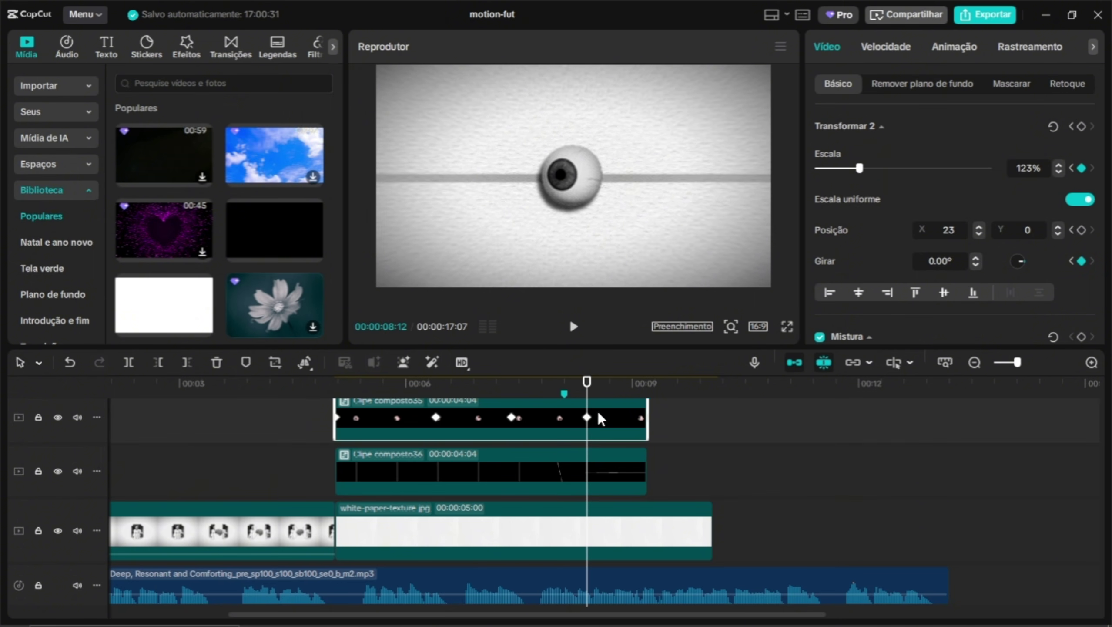
click(1059, 166)
click(1060, 166)
click(1059, 165)
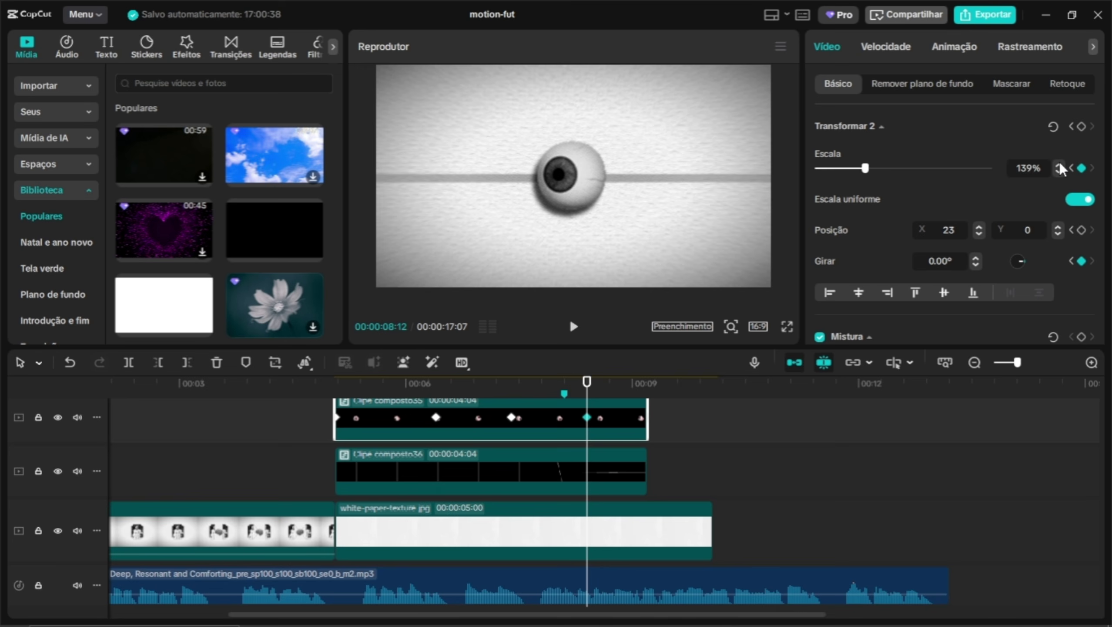
Apply the cubic ease-in-out preset curve to the line's scale animation in Clipe composto36, and hide its keyframe graph
click(568, 473)
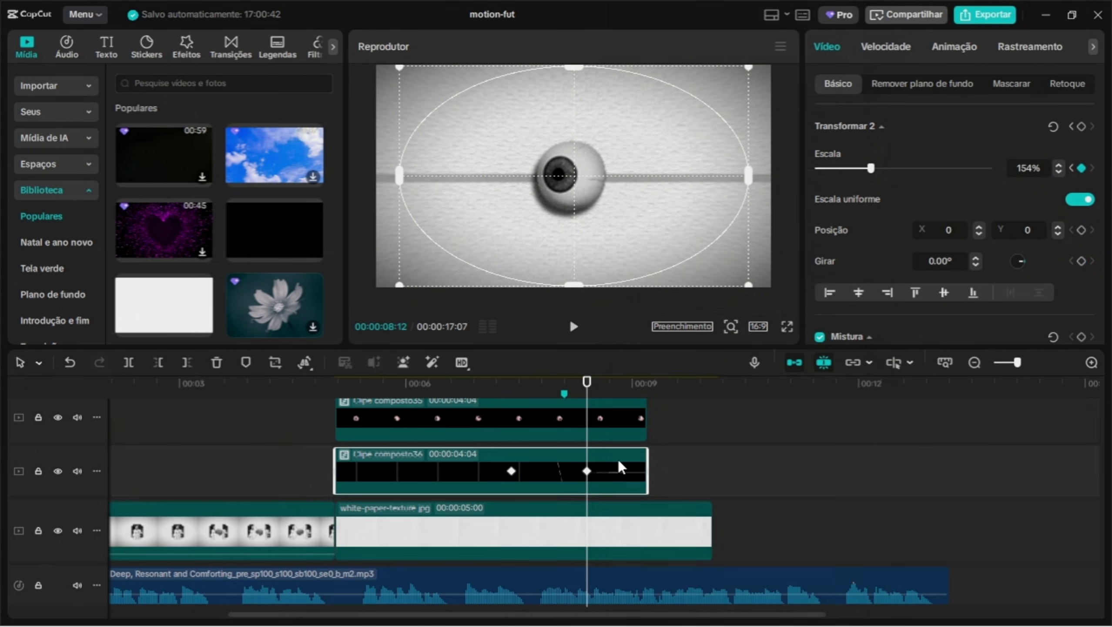
right_click(600, 473)
click(677, 583)
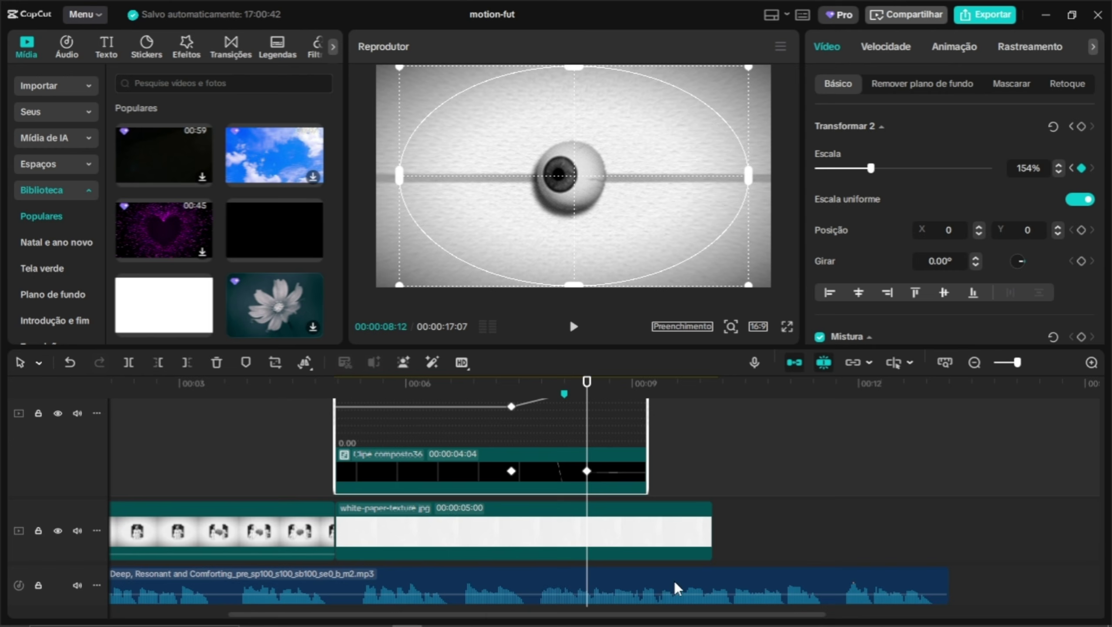
right_click(526, 400)
click(580, 503)
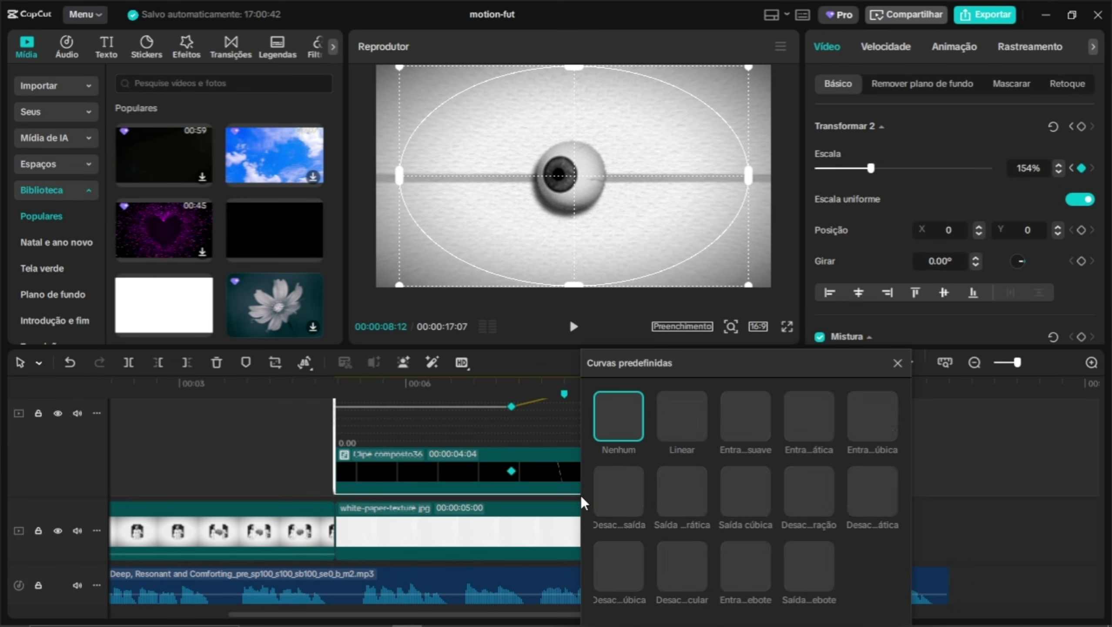
click(631, 545)
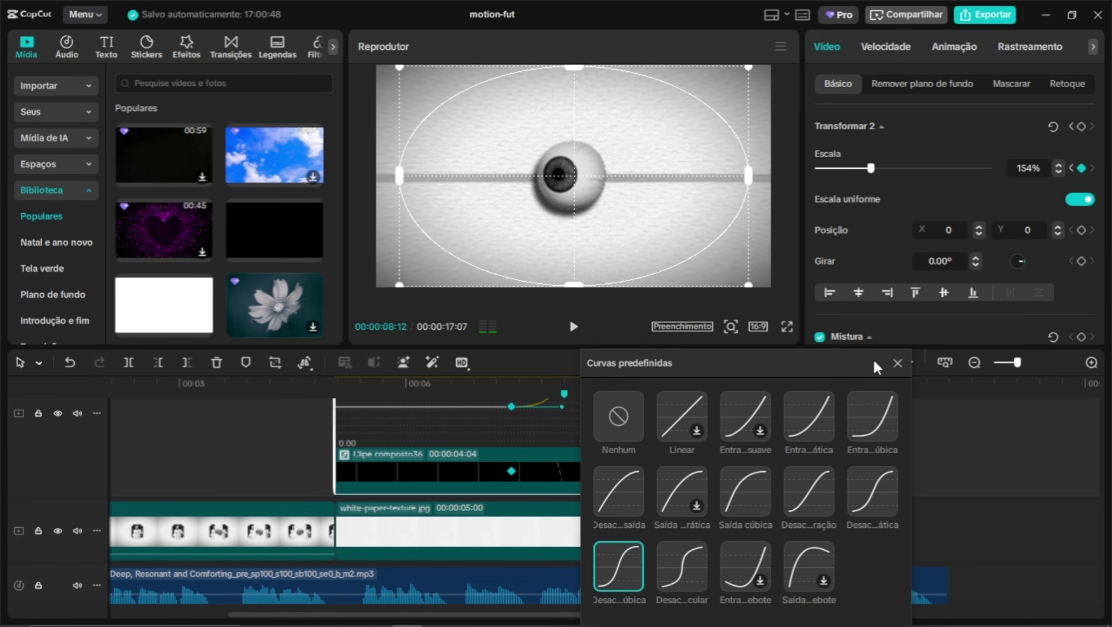
click(897, 364)
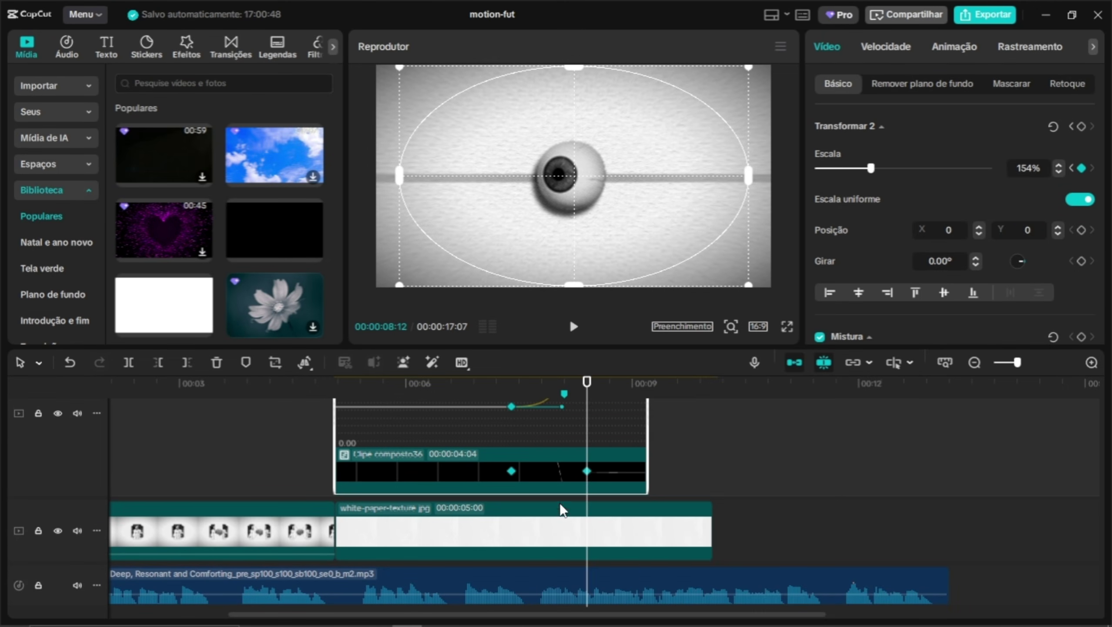
right_click(635, 475)
click(692, 578)
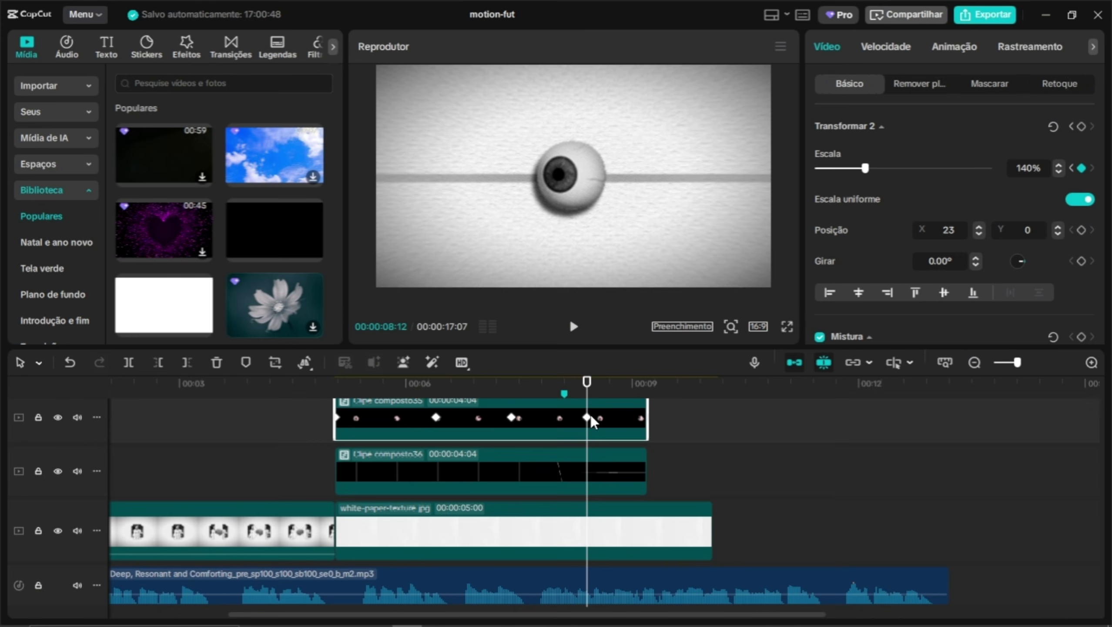
Show the keyframe graph of Clipe composto35 and apply the cubic ease-in-out preset curve to the eye's scale animation
right_click(611, 414)
click(678, 577)
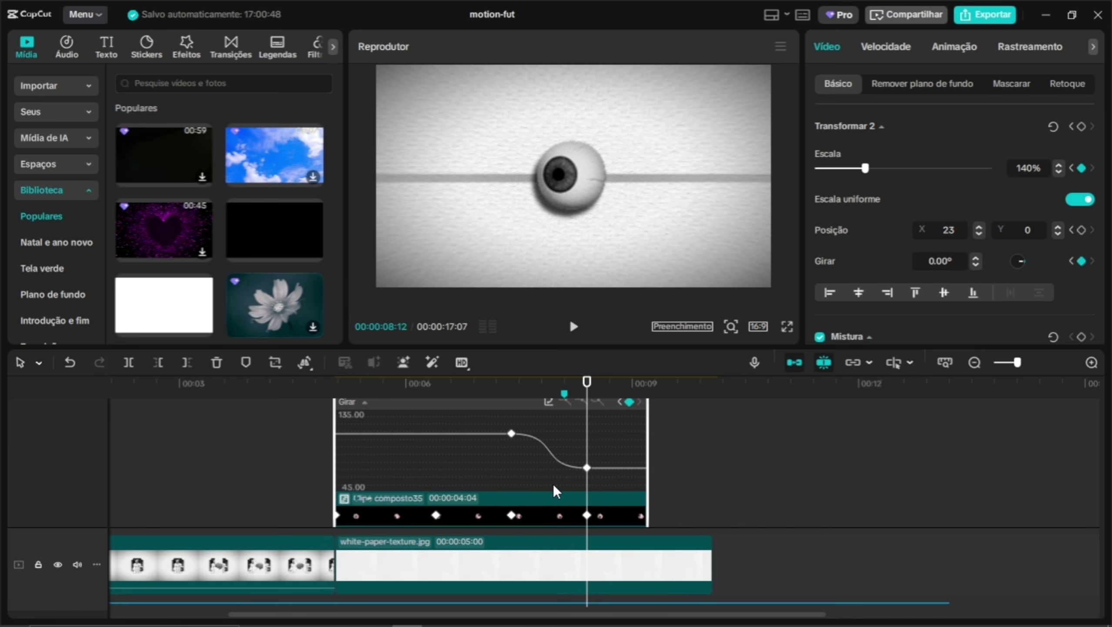
scroll(537, 417, up, 5)
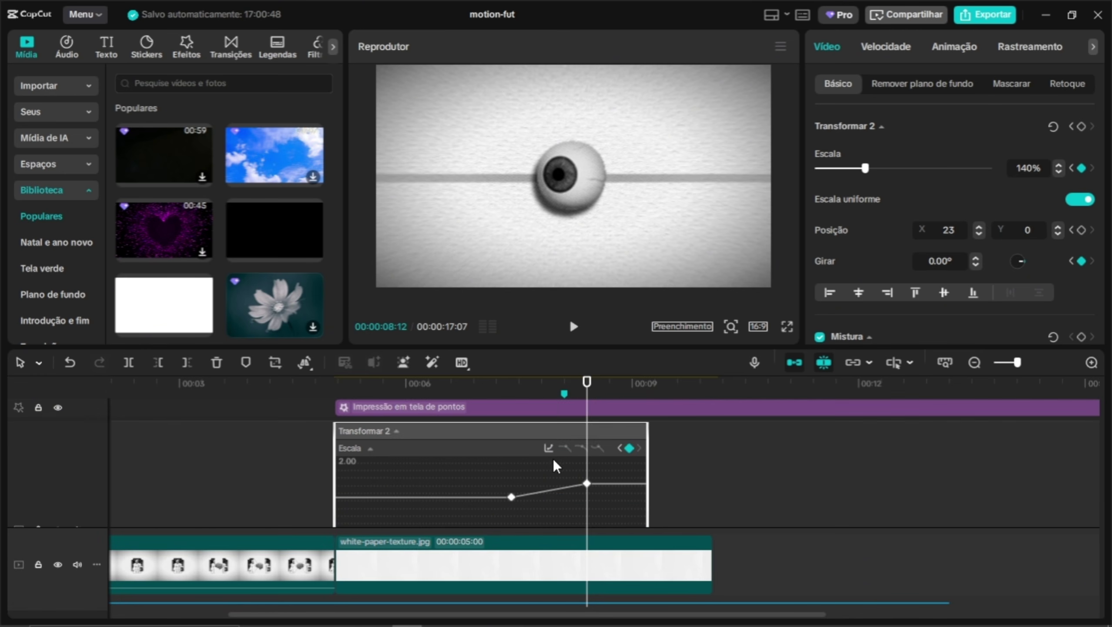
right_click(559, 487)
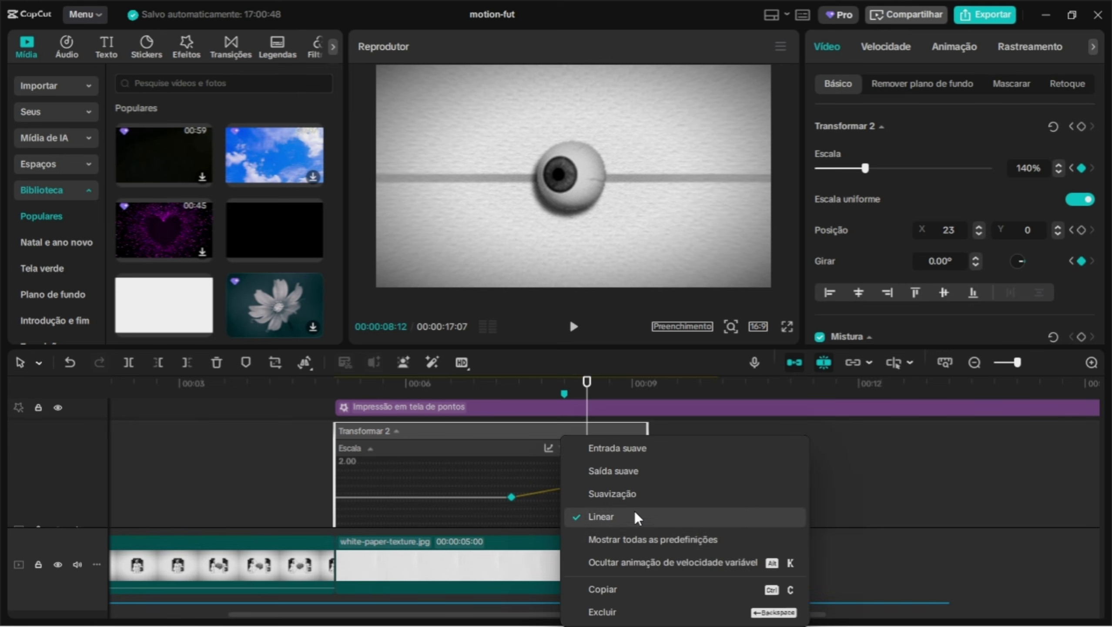
click(632, 532)
click(670, 564)
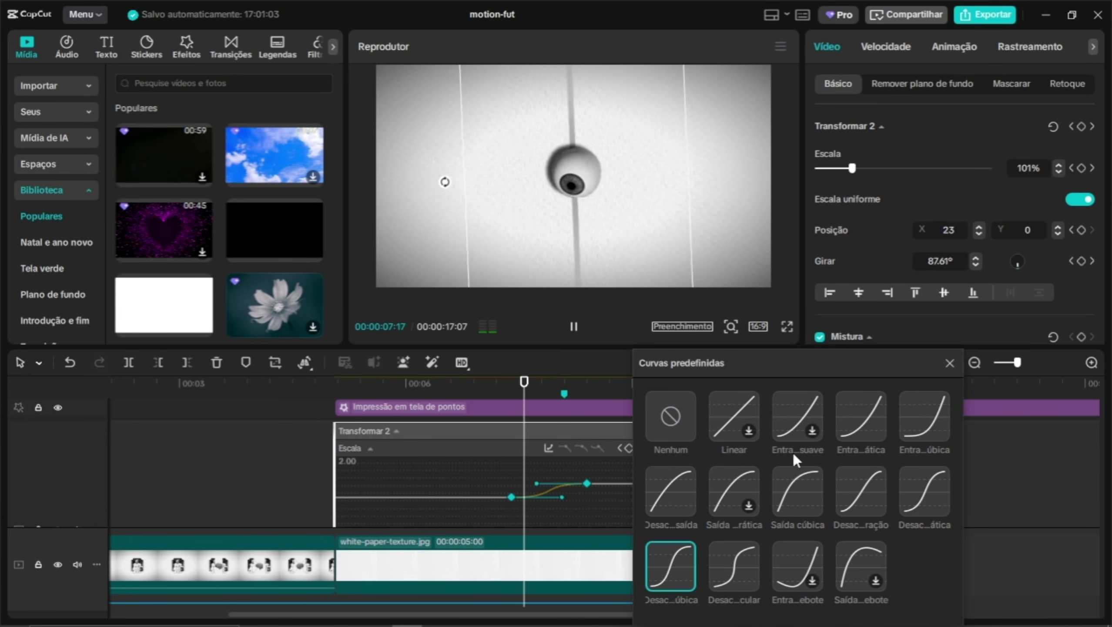
Apply the cubic ease-in-out preset curve to the eye's X position animation in Clipe composto35
click(949, 362)
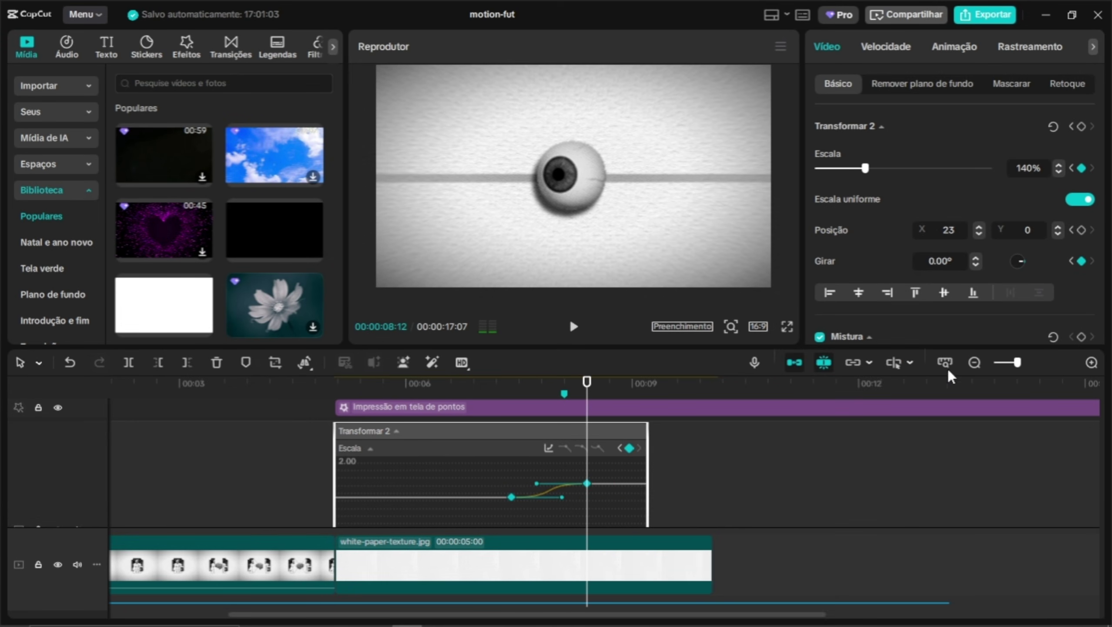
scroll(556, 487, down, 5)
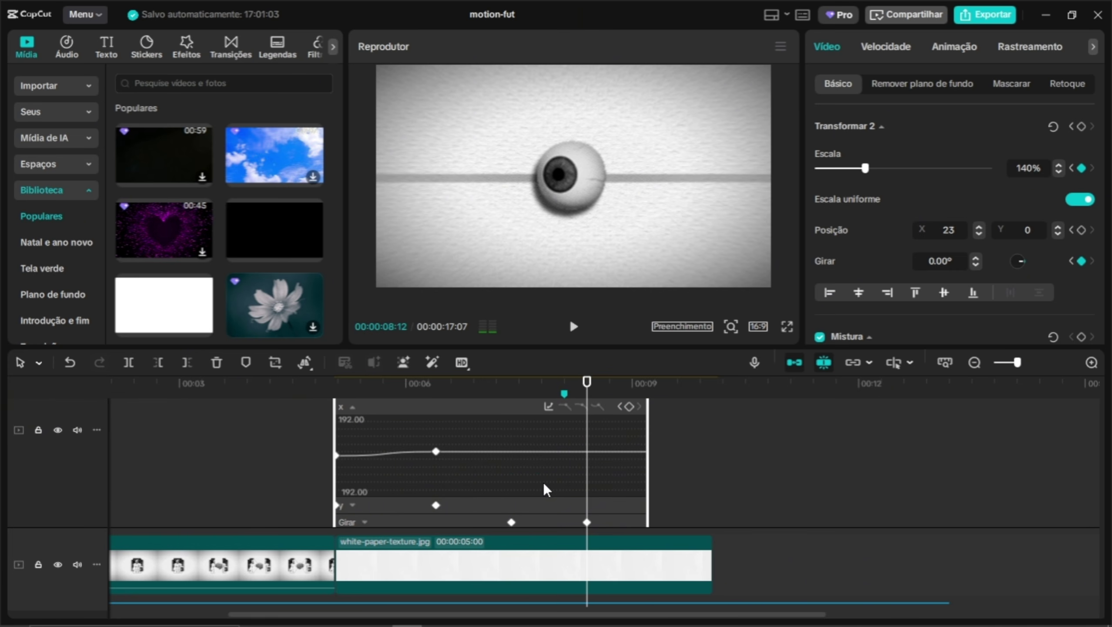
right_click(389, 454)
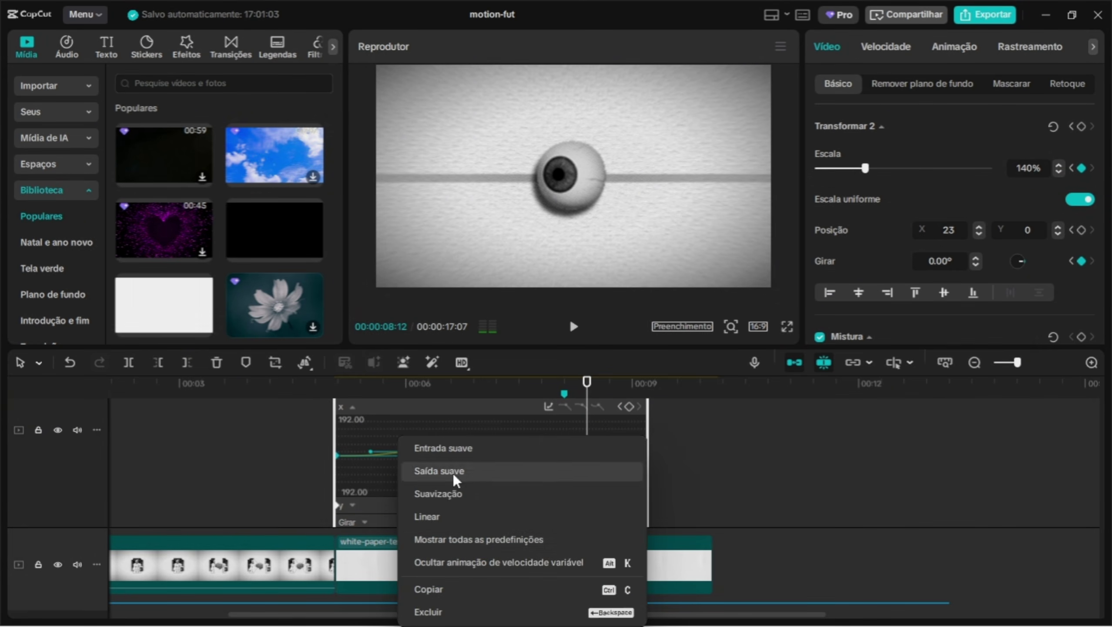
click(491, 539)
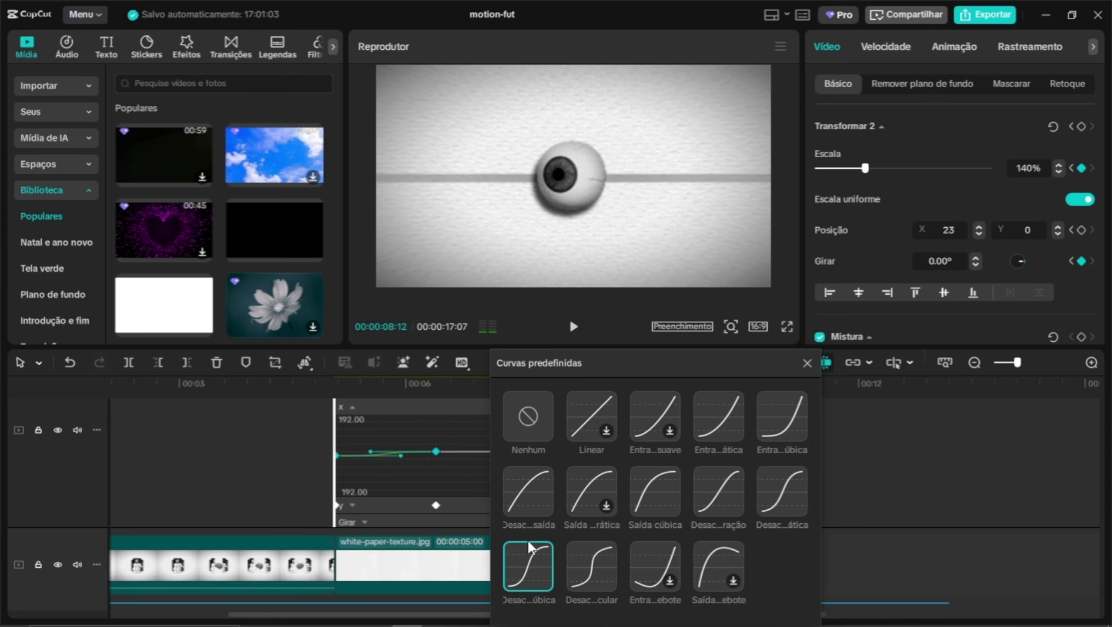
click(806, 362)
Check the rotation curve of Clipe composto35 and hide the clip's keyframe graph
scroll(544, 500, down, 2)
click(487, 519)
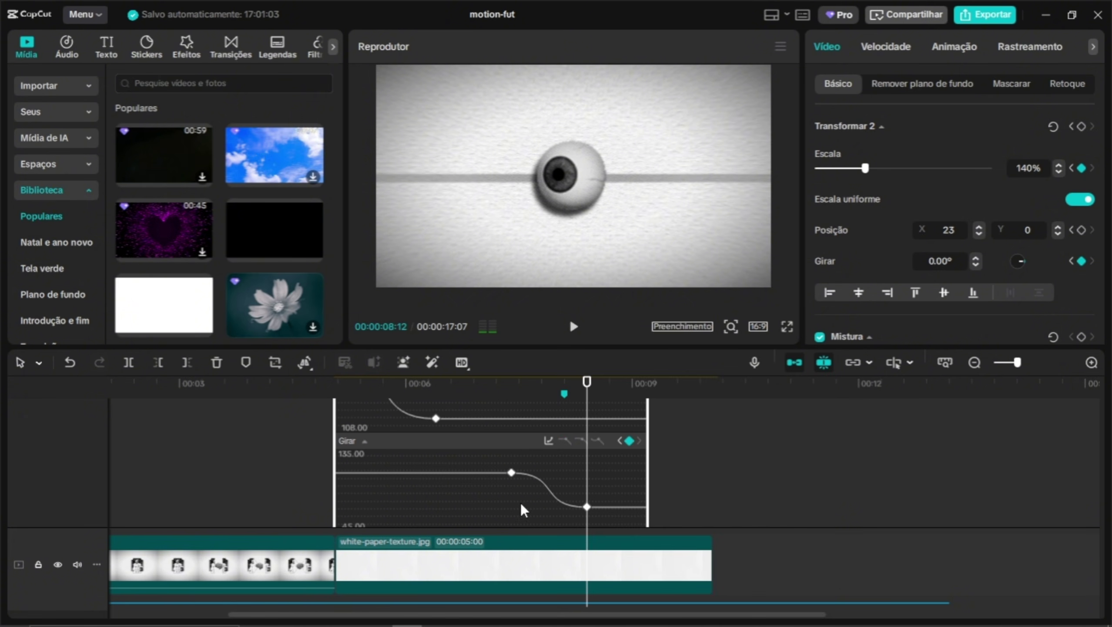
scroll(616, 457, down, 3)
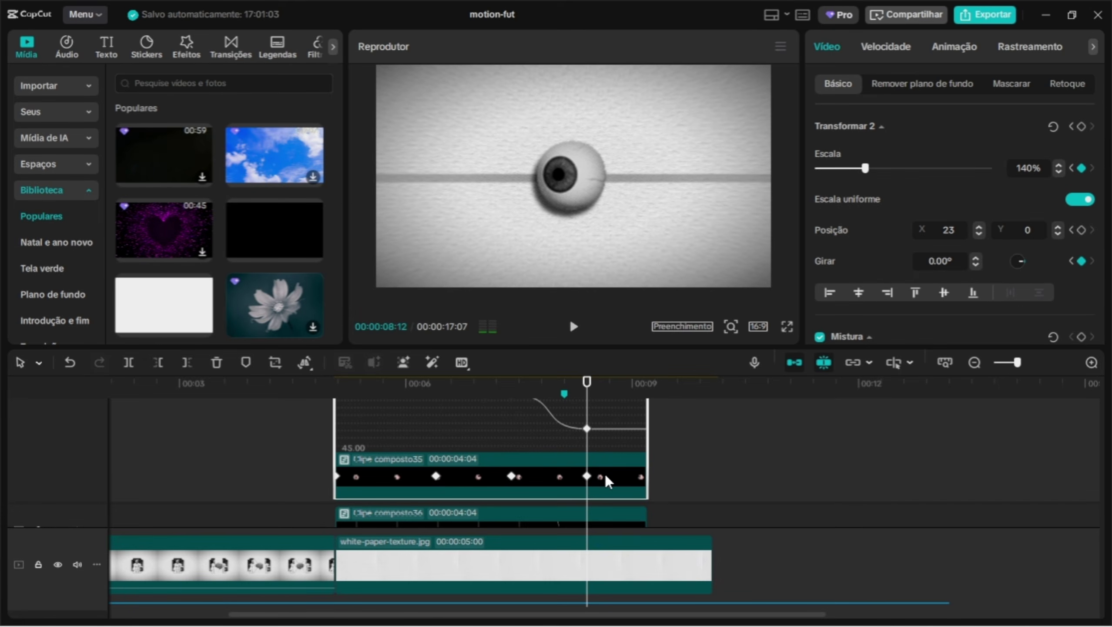
right_click(605, 474)
click(673, 573)
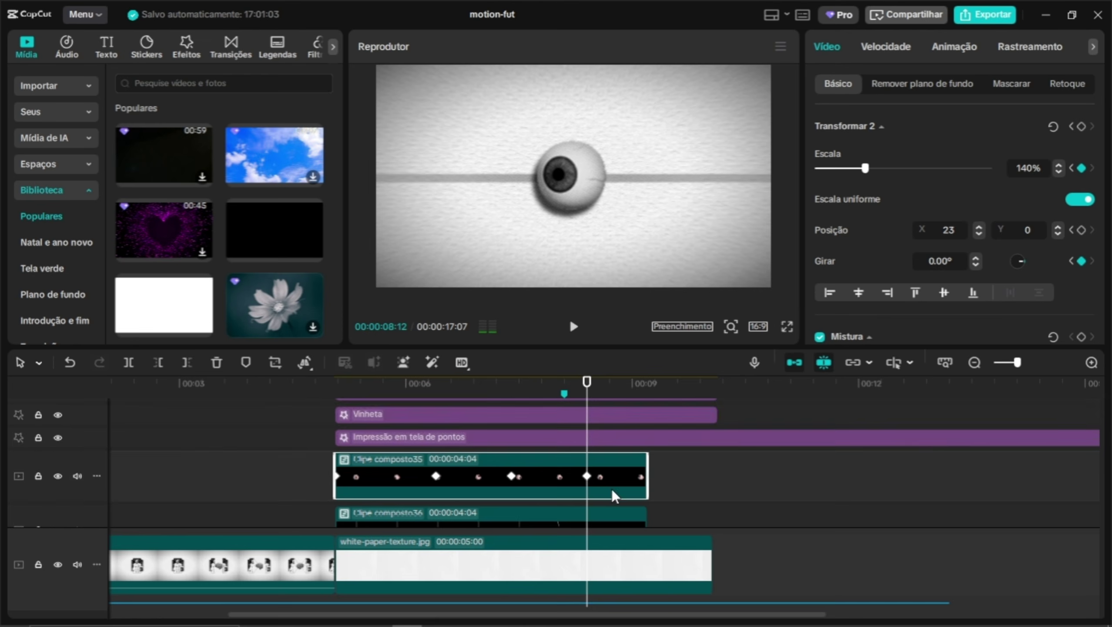
Show the keyframe graph of Clipe composto36 to check the easing of the line's scale
scroll(613, 491, down, 1)
click(572, 490)
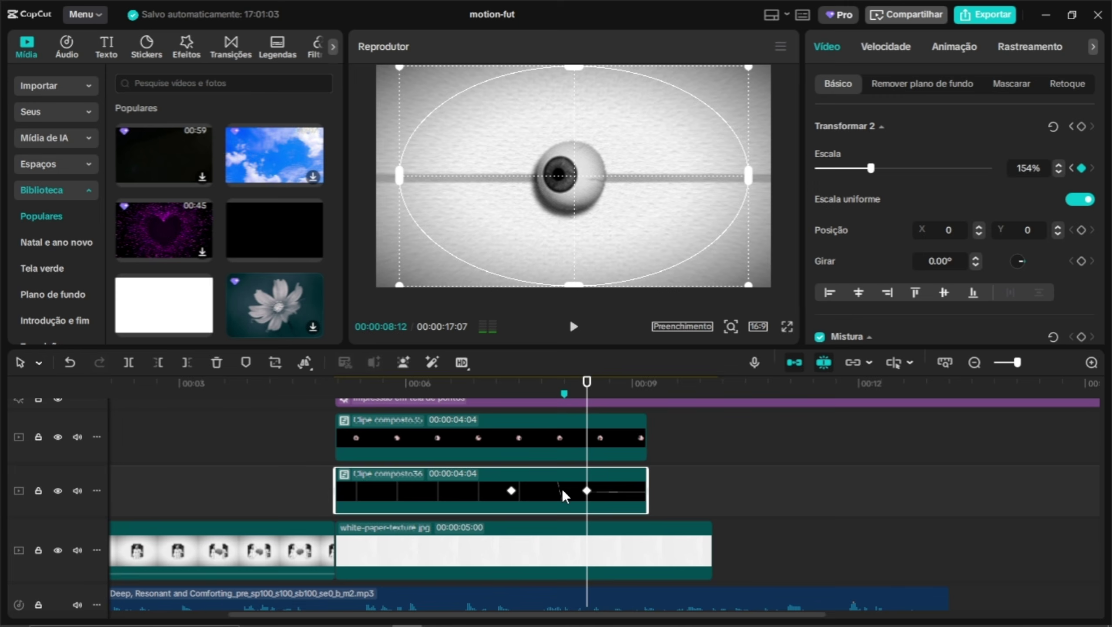
right_click(563, 488)
click(623, 575)
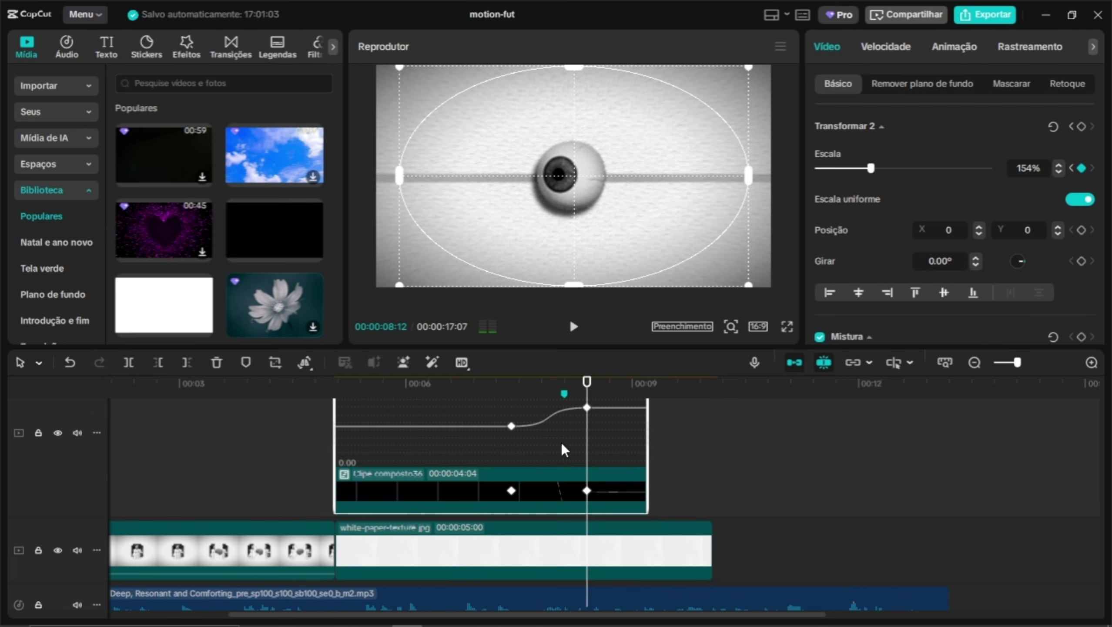
Open Clipe composto36, check the vertical position and rotation curves of its custom shape, and return to the main timeline
double_click(562, 491)
click(363, 461)
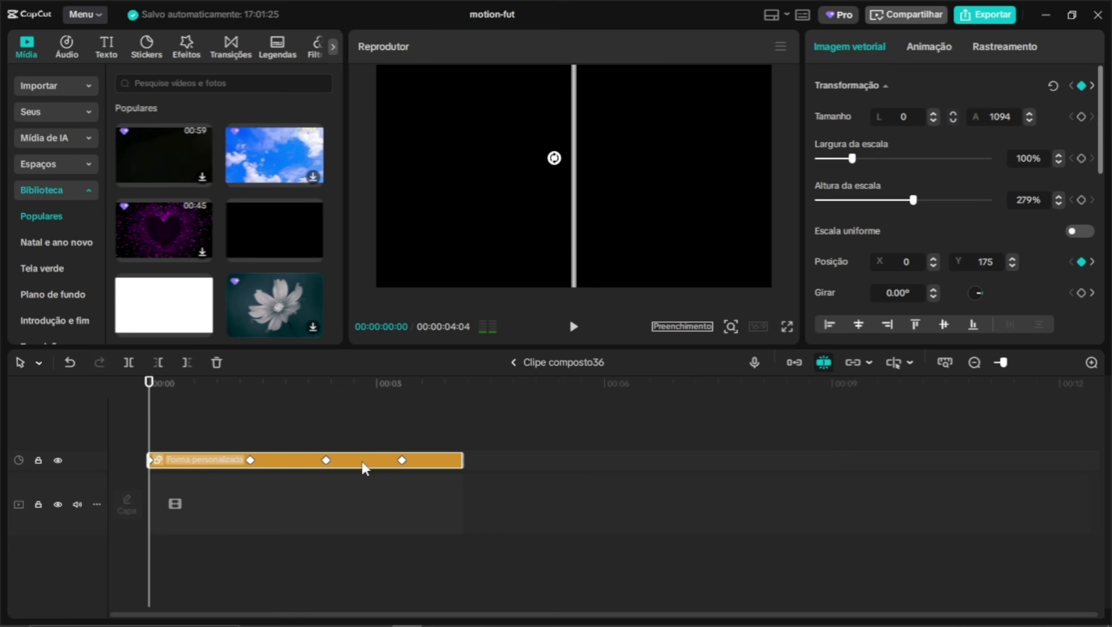
right_click(436, 461)
click(486, 589)
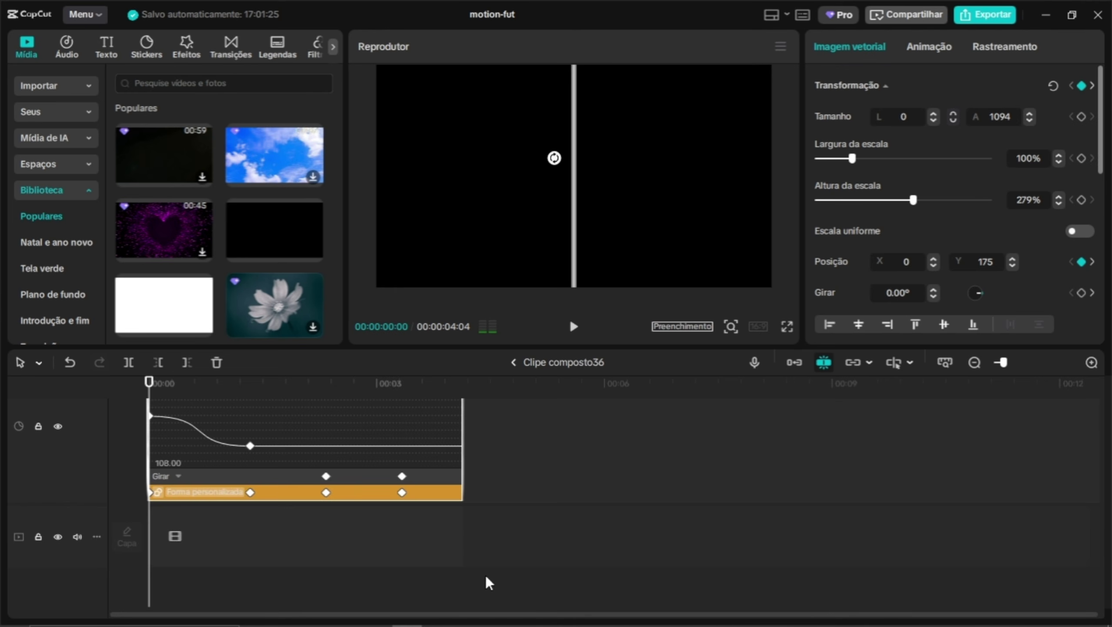
click(373, 510)
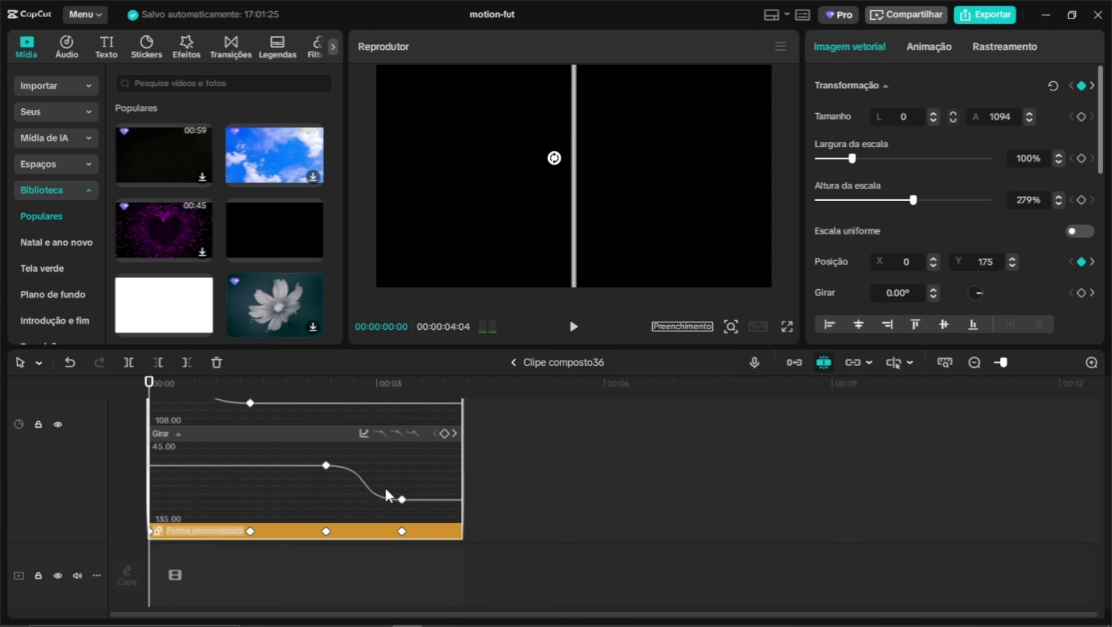
scroll(389, 494, up, 2)
click(333, 529)
click(314, 466)
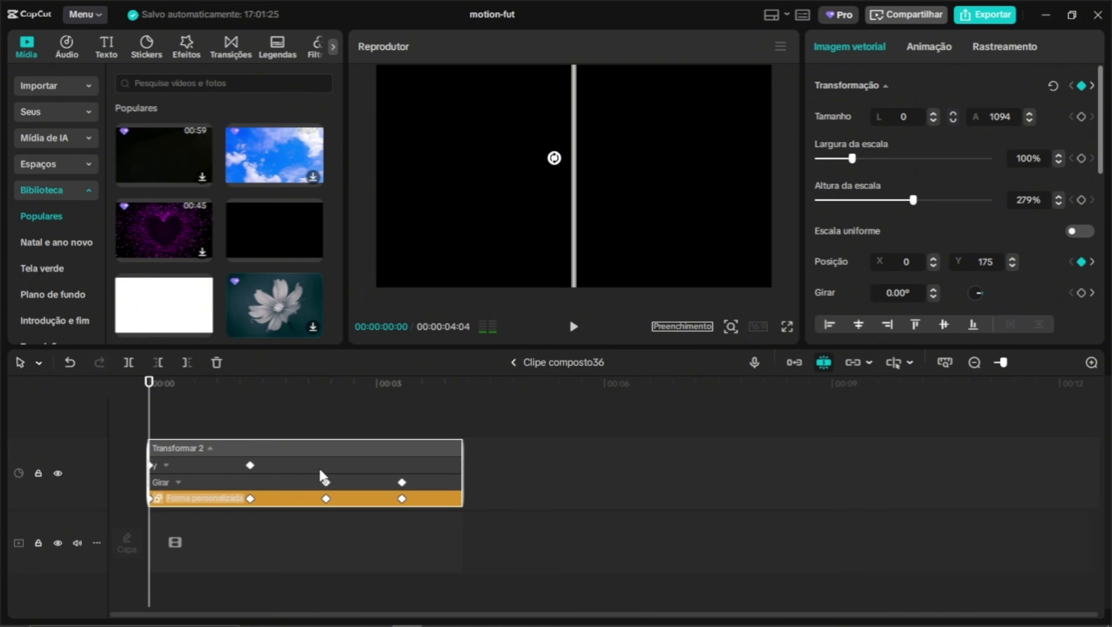
click(512, 363)
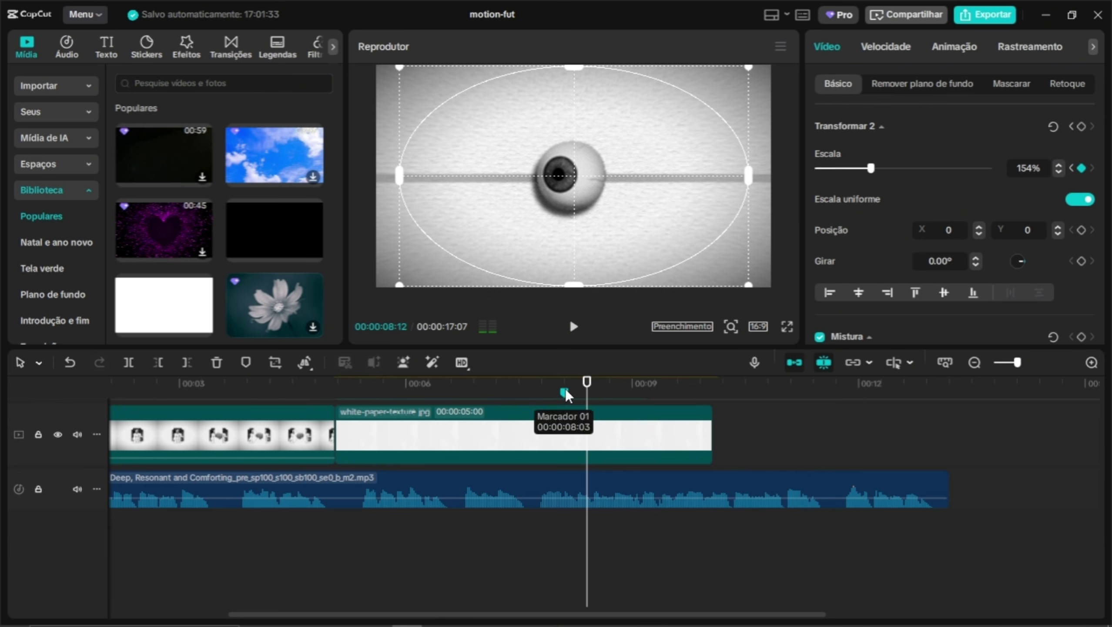
Play the eye scene from its start and scrub back through it to check the animation
click(731, 402)
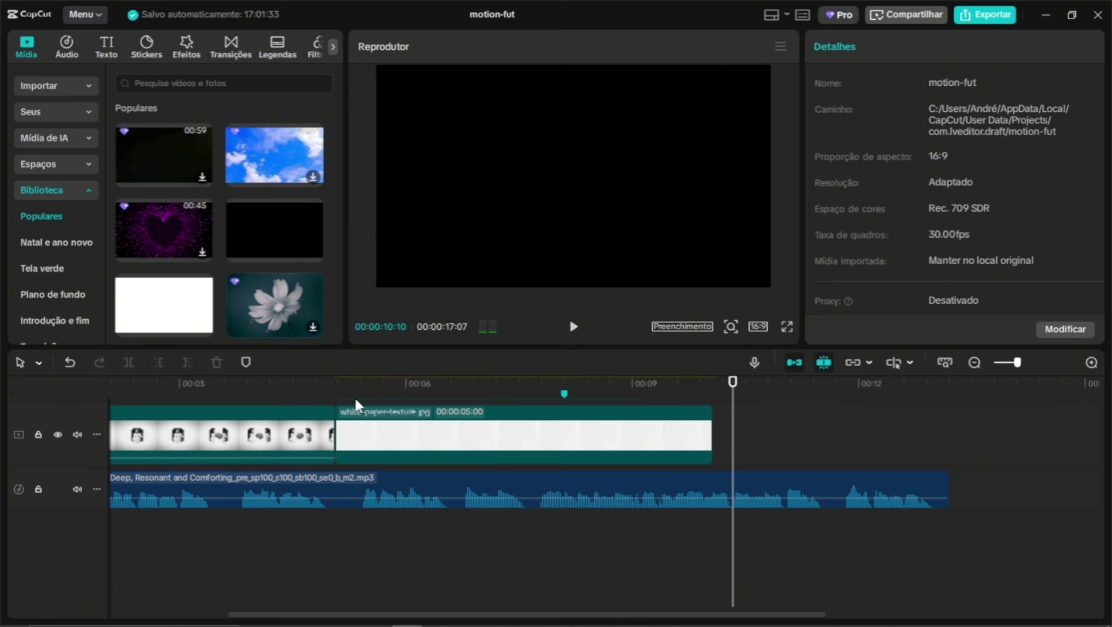
click(335, 395)
key(space)
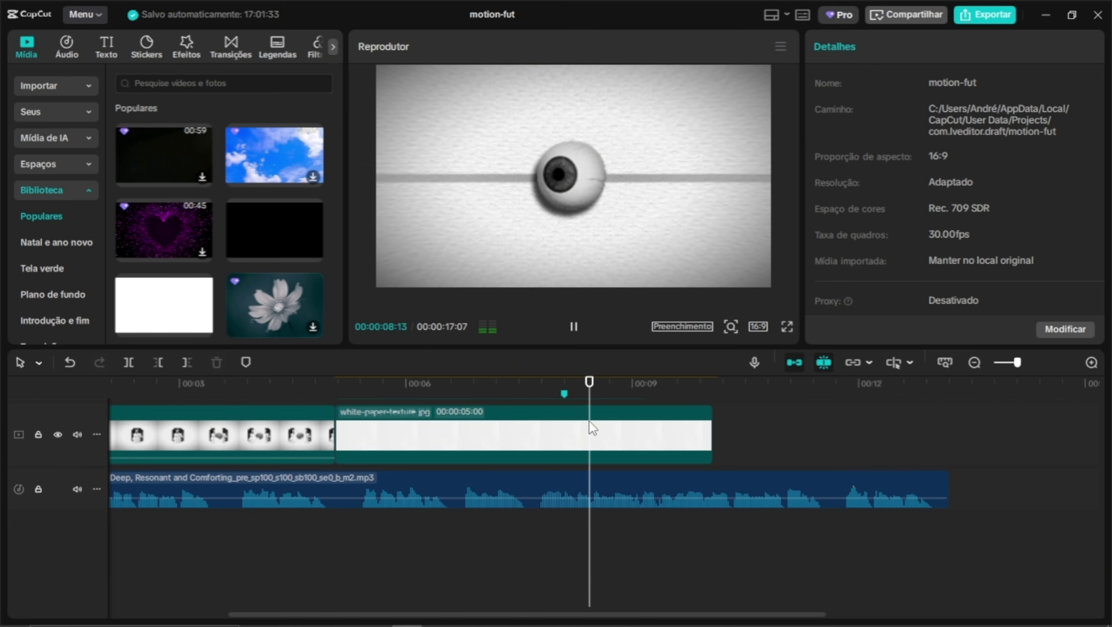
drag(631, 385, 493, 390)
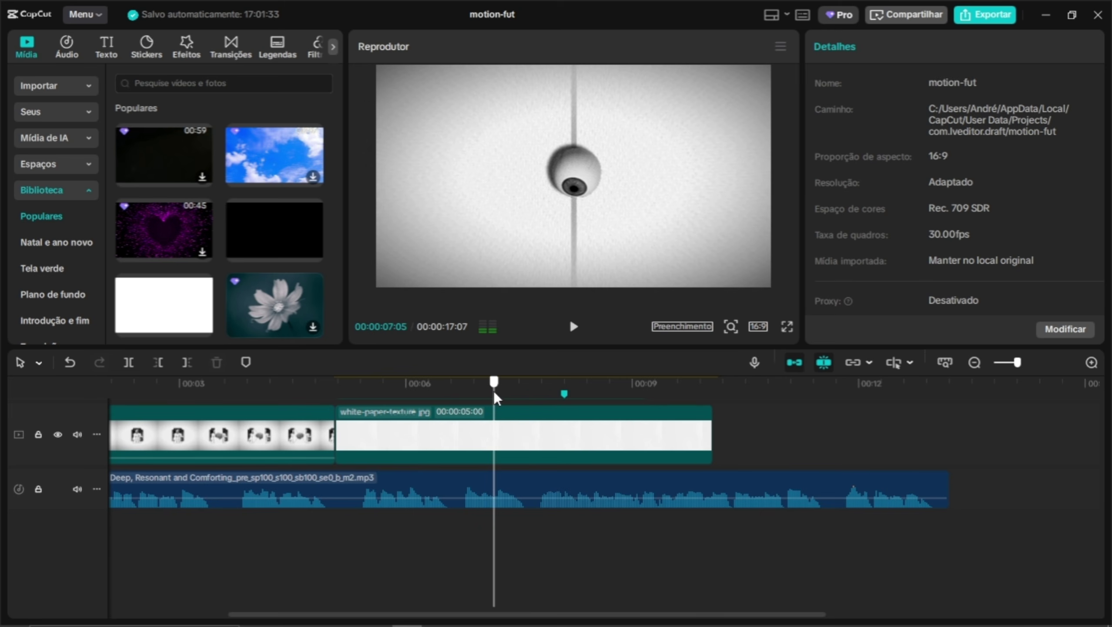
Combine all the eye scene's layers, from the adjustment and effects to the paper background, into one compound clip
scroll(745, 465, up, 2)
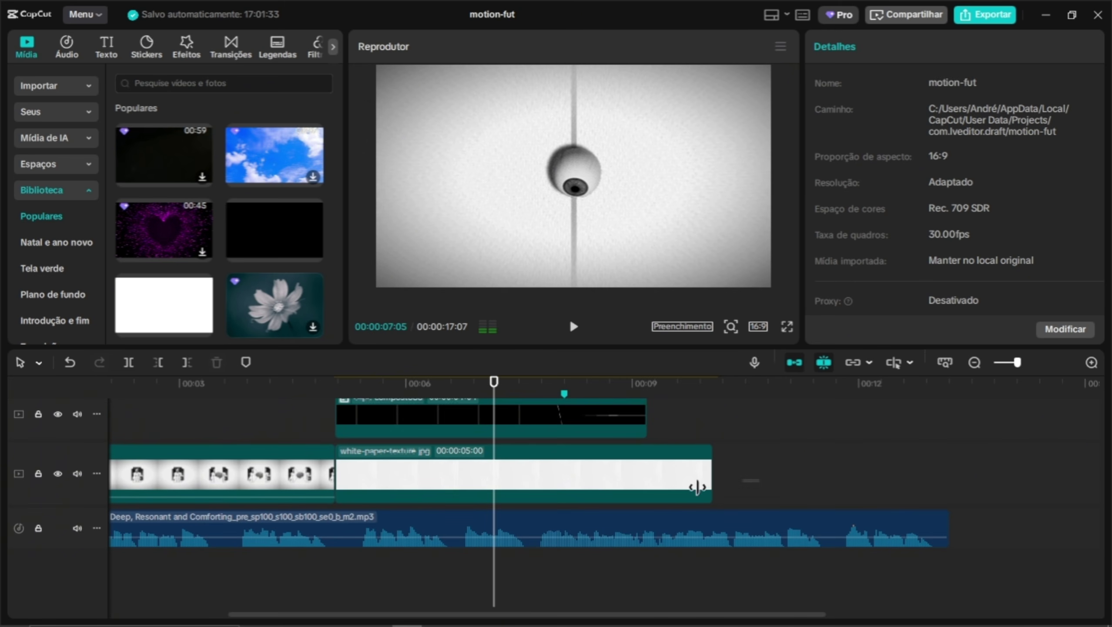
drag(757, 473, 505, 380)
scroll(504, 379, up, 4)
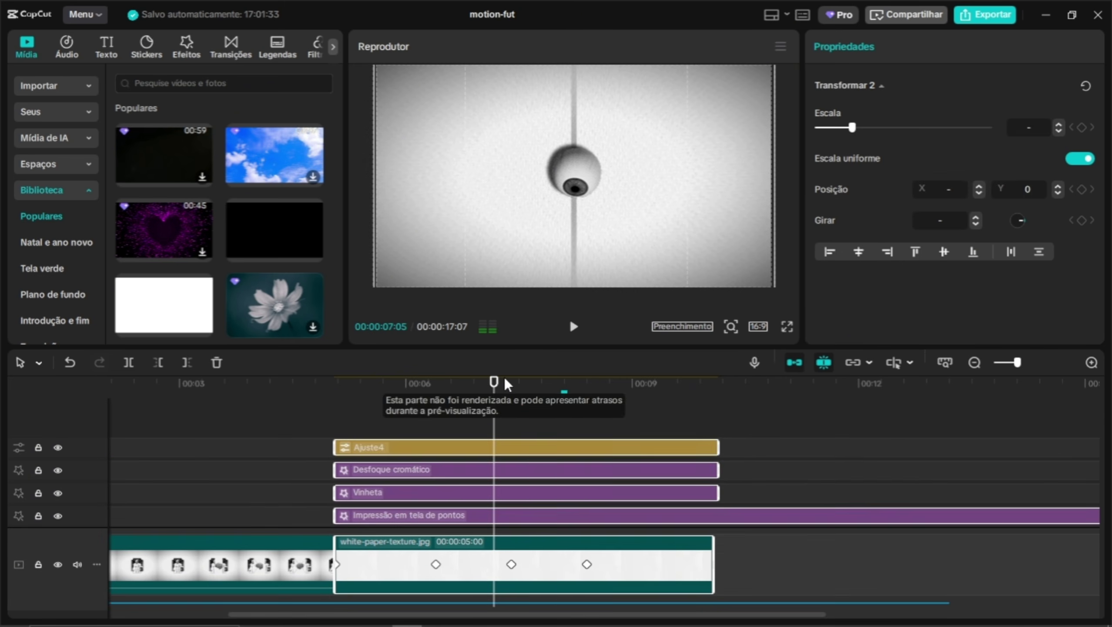
right_click(558, 446)
click(638, 377)
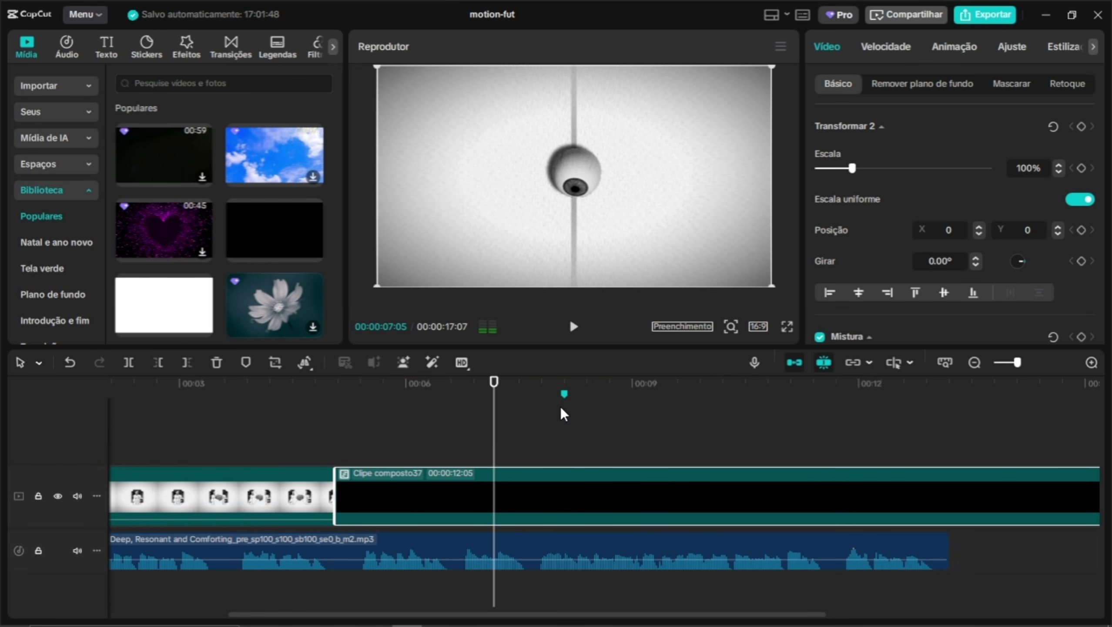
Split Clipe composto37 at 00:00:08:13, delete the part after the cut, and scrub back through the scene
drag(506, 382, 590, 403)
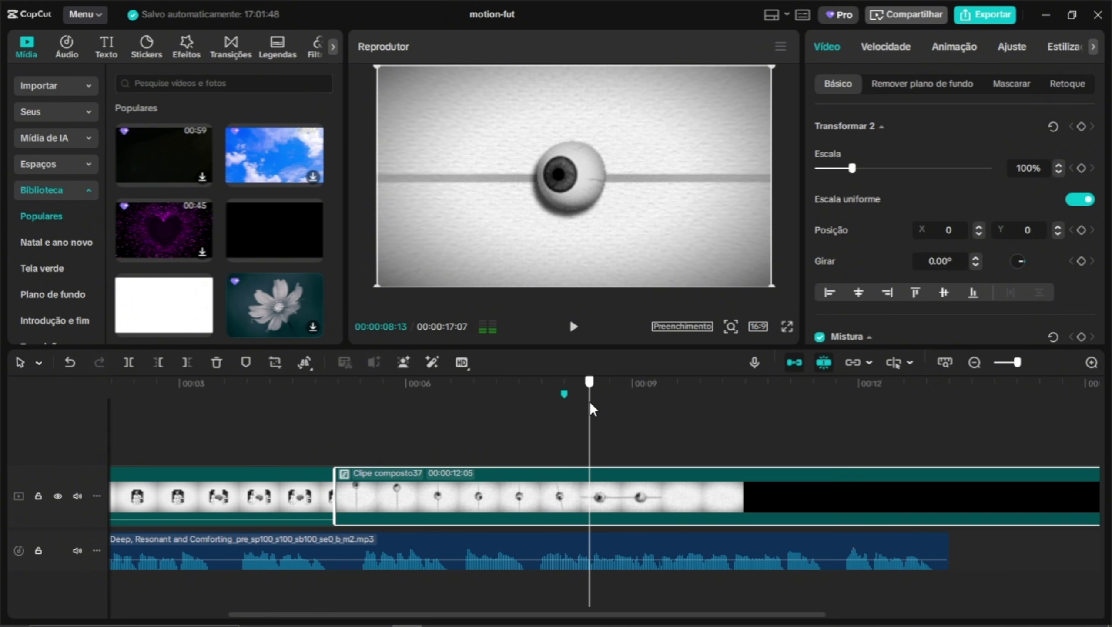
key(ctrl+b)
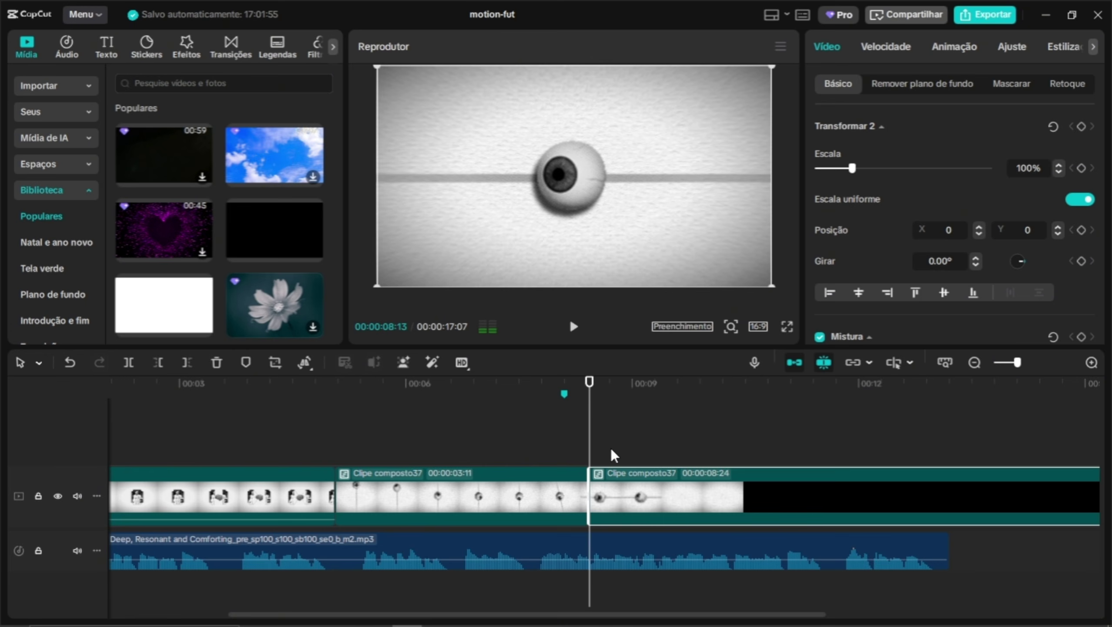
key(Delete)
drag(591, 395, 318, 397)
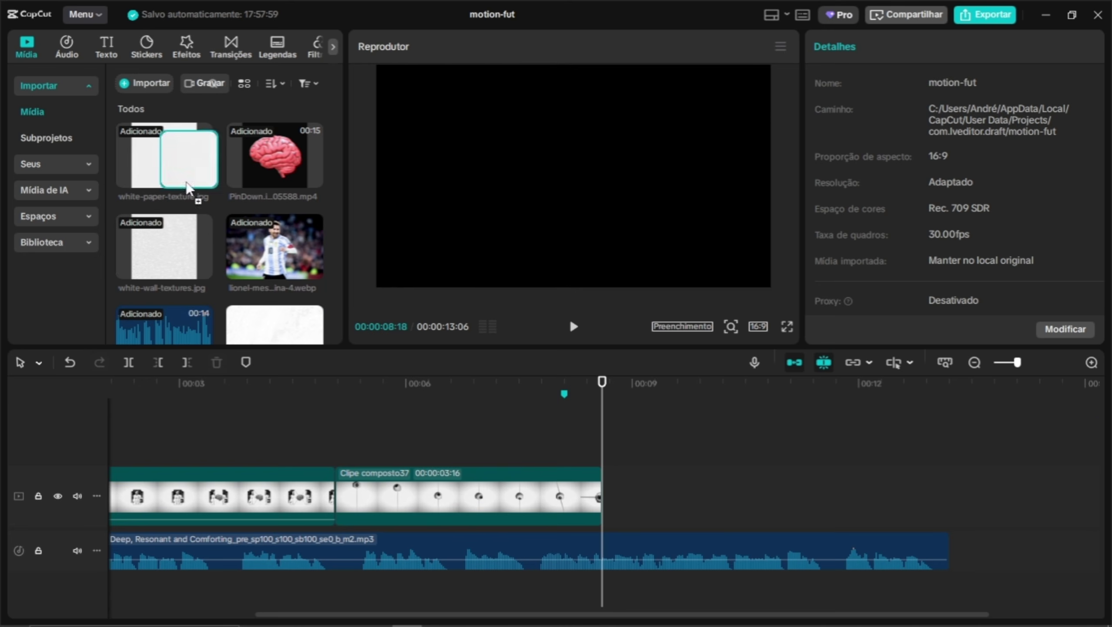
Add white-paper-texture.jpg to the main track right after Clipe composto37 and set its scale to 182%
drag(164, 156, 603, 492)
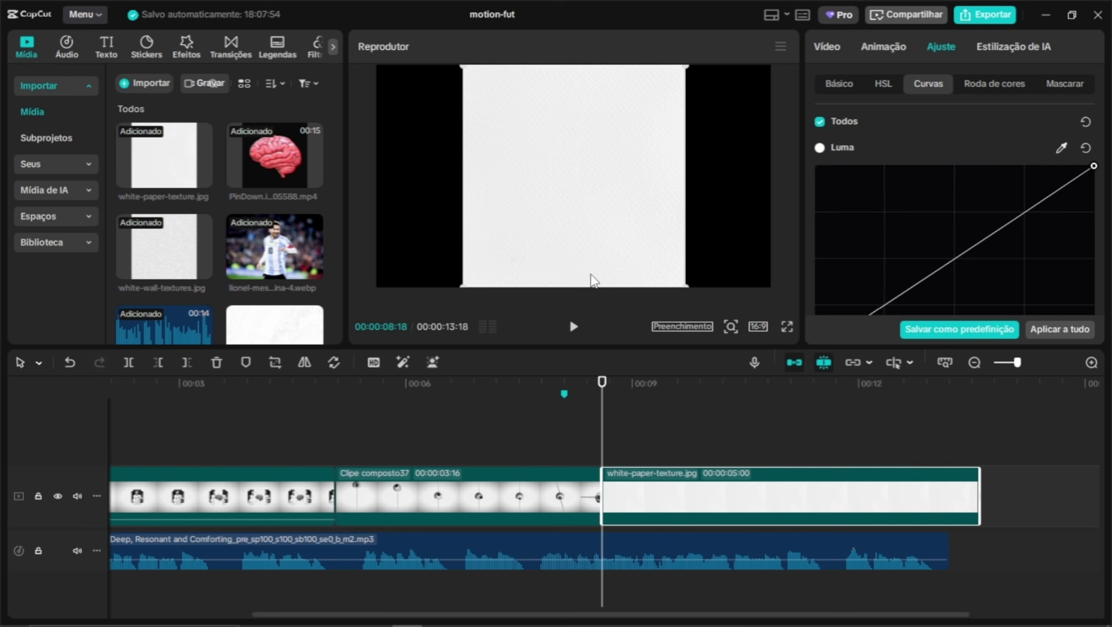
click(840, 44)
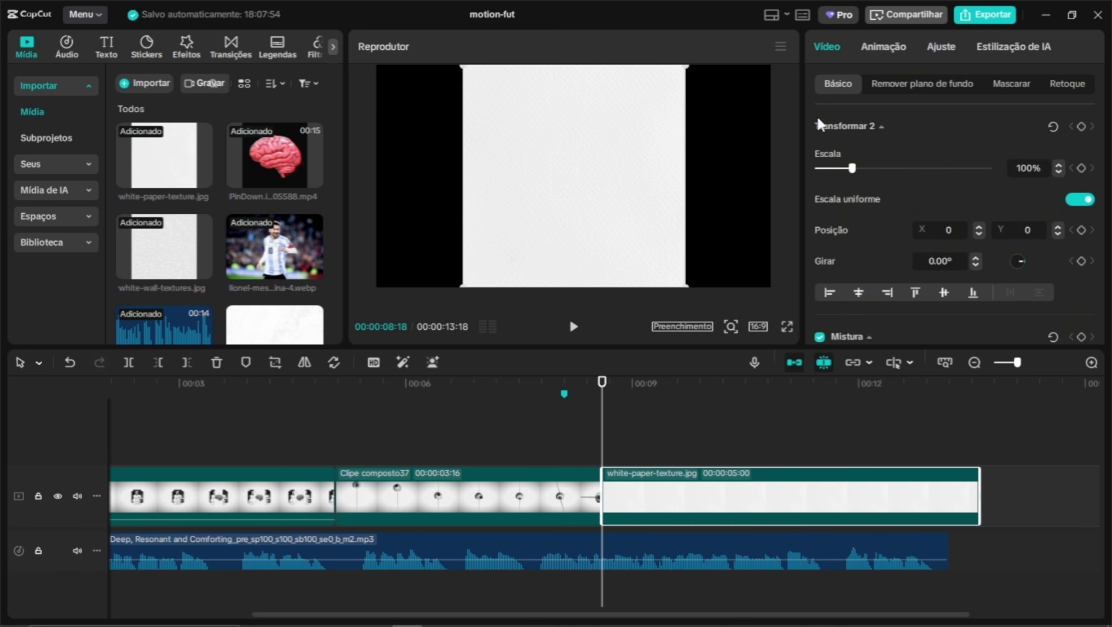
drag(854, 171, 888, 172)
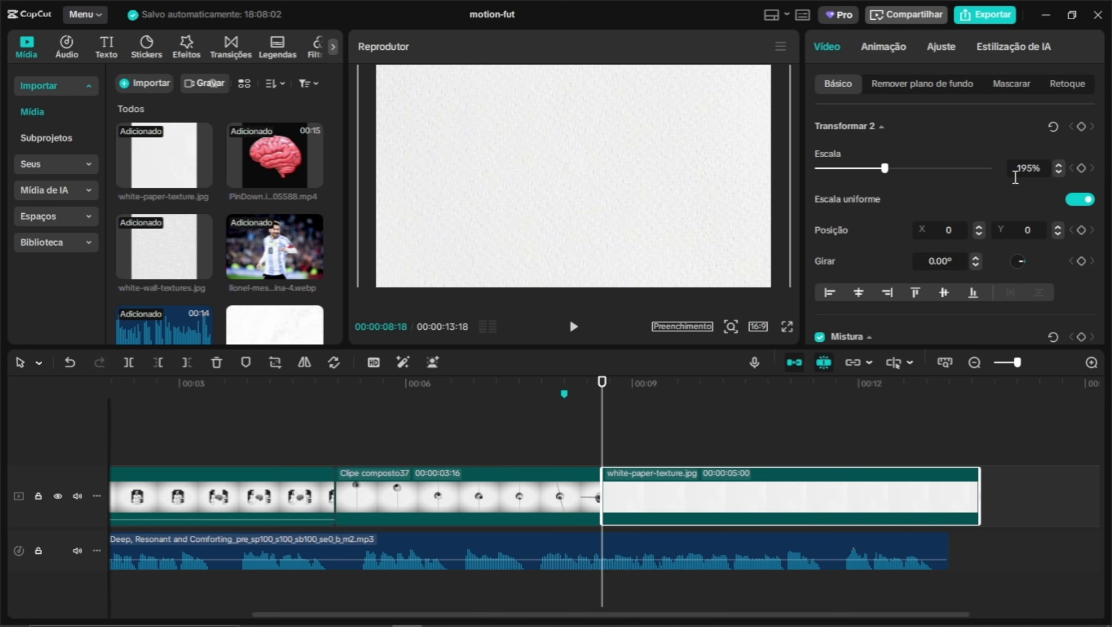
click(1058, 172)
click(1058, 172)
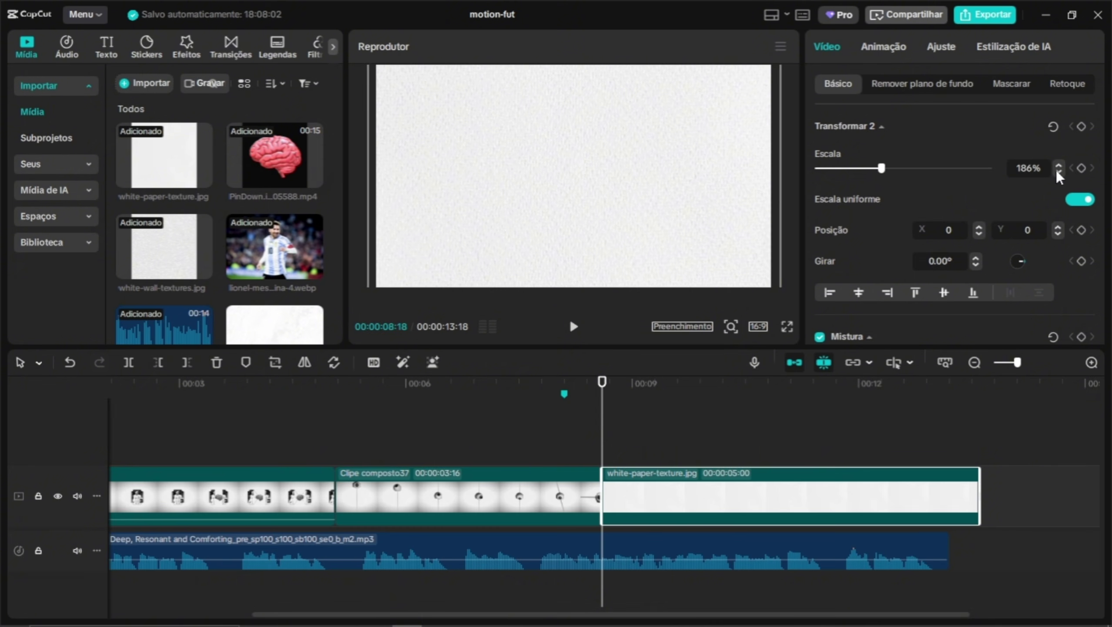
click(1058, 172)
click(1058, 165)
click(1058, 165)
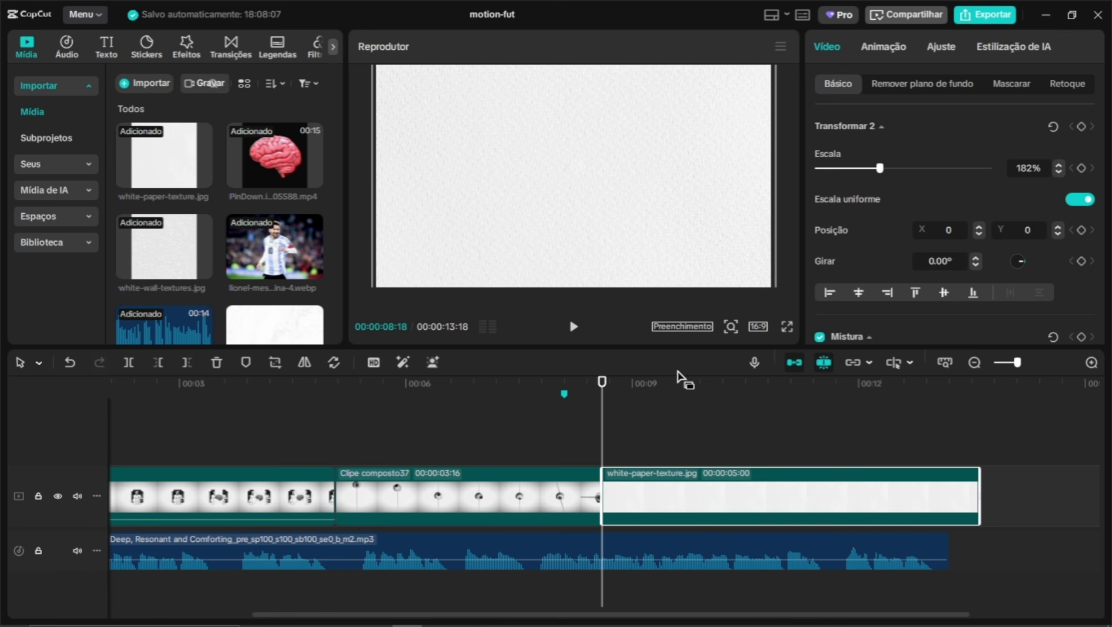
Darken the new paper texture to near black by pulling its Luma curve down towards the highlights and lowering the white point, and check it full screen
click(942, 47)
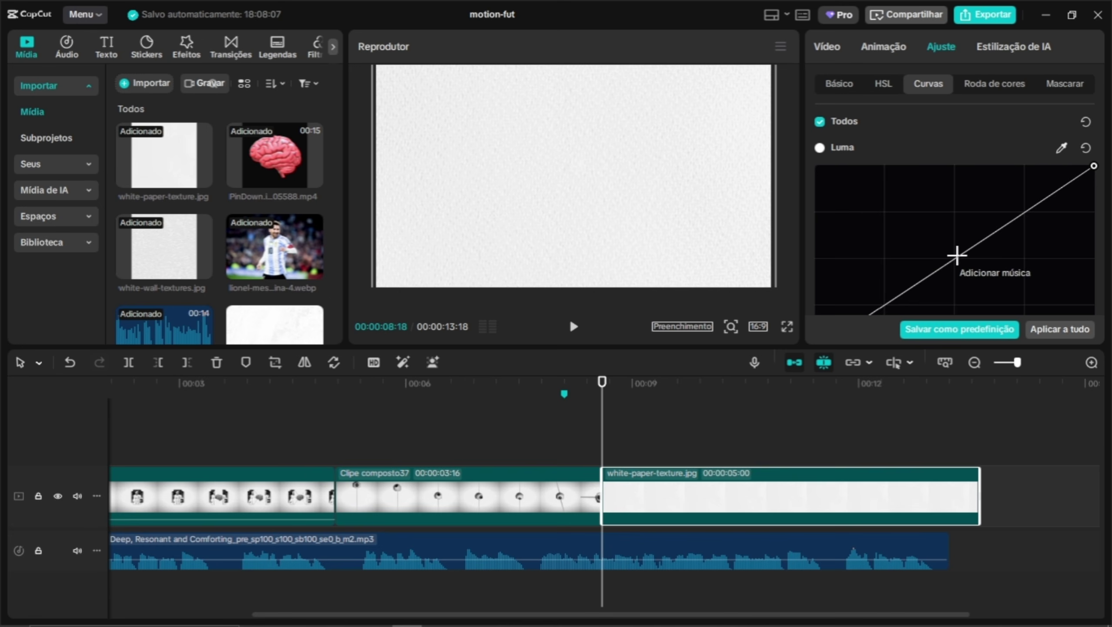
scroll(952, 260, down, 2)
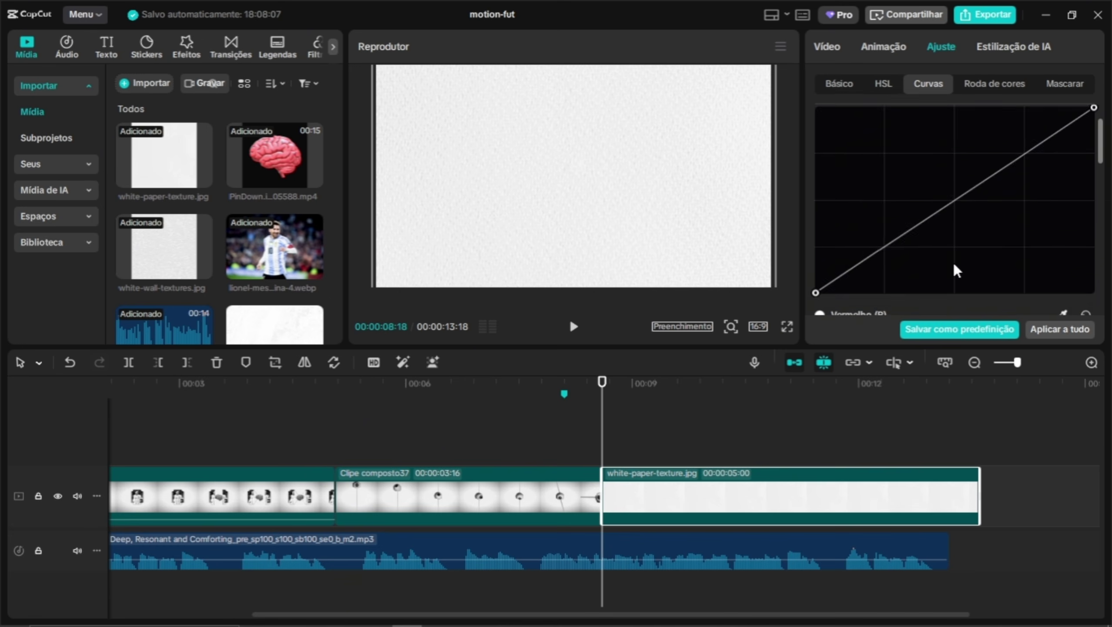
click(955, 200)
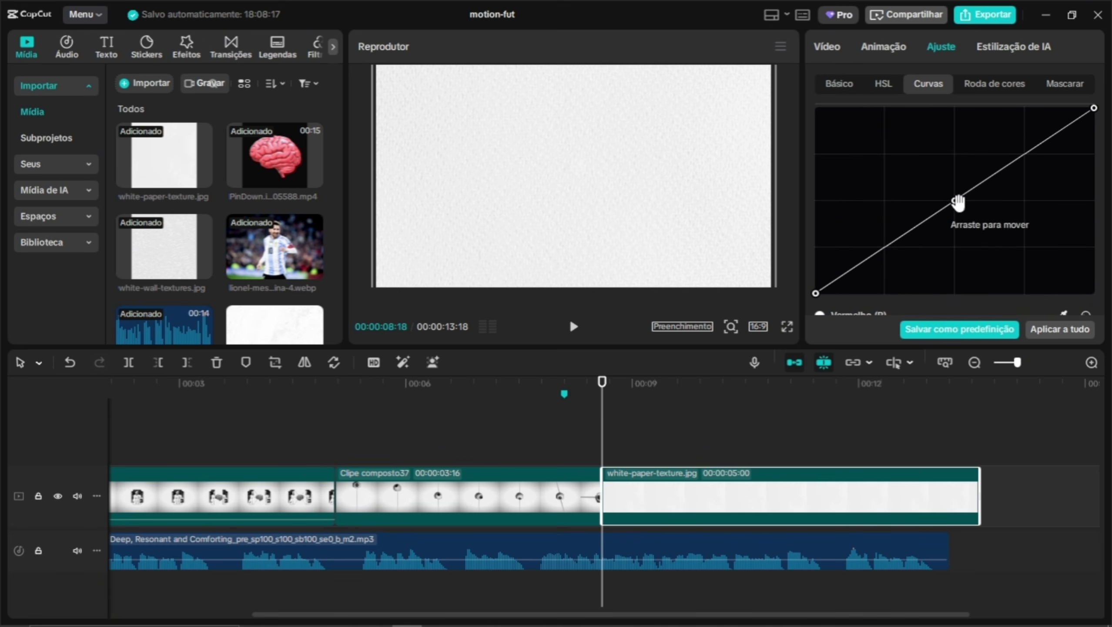
drag(955, 200, 1079, 295)
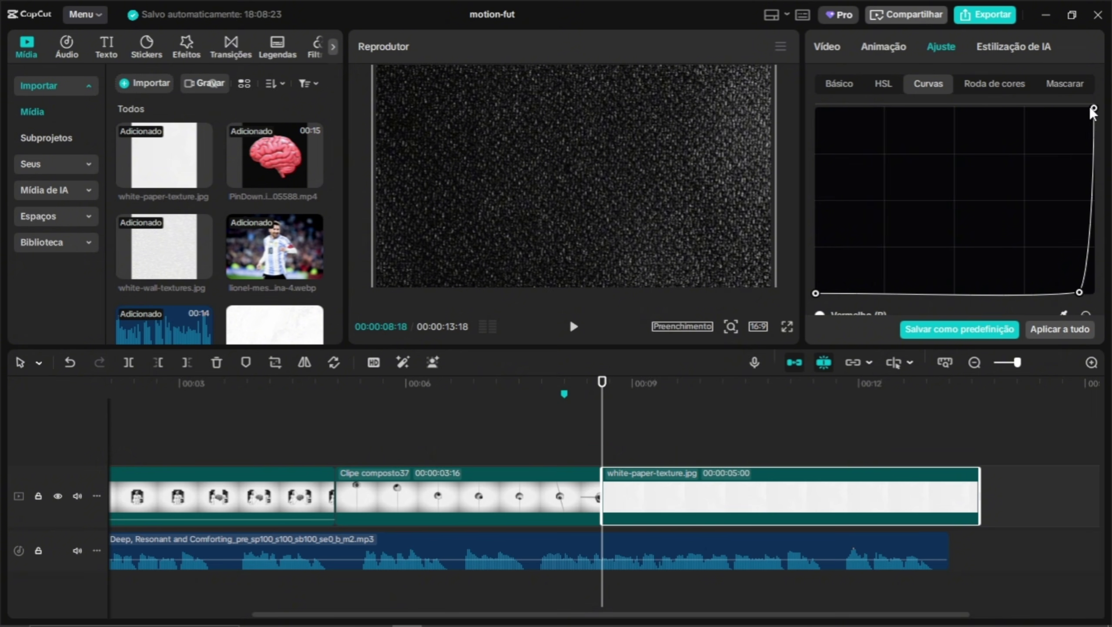
drag(1093, 112, 1078, 237)
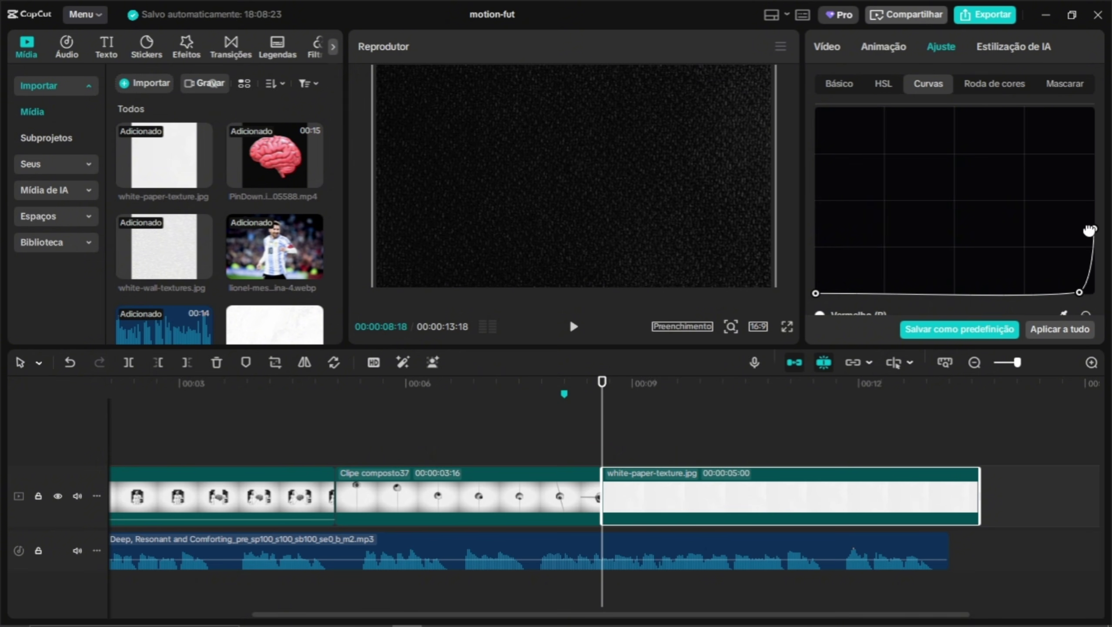
click(786, 327)
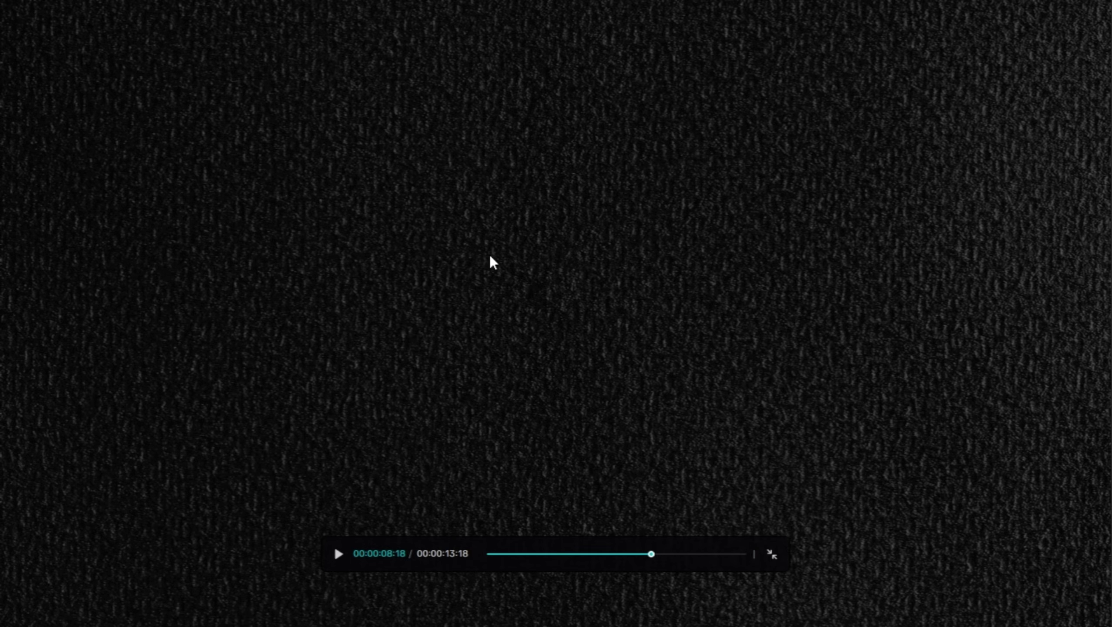
key(Escape)
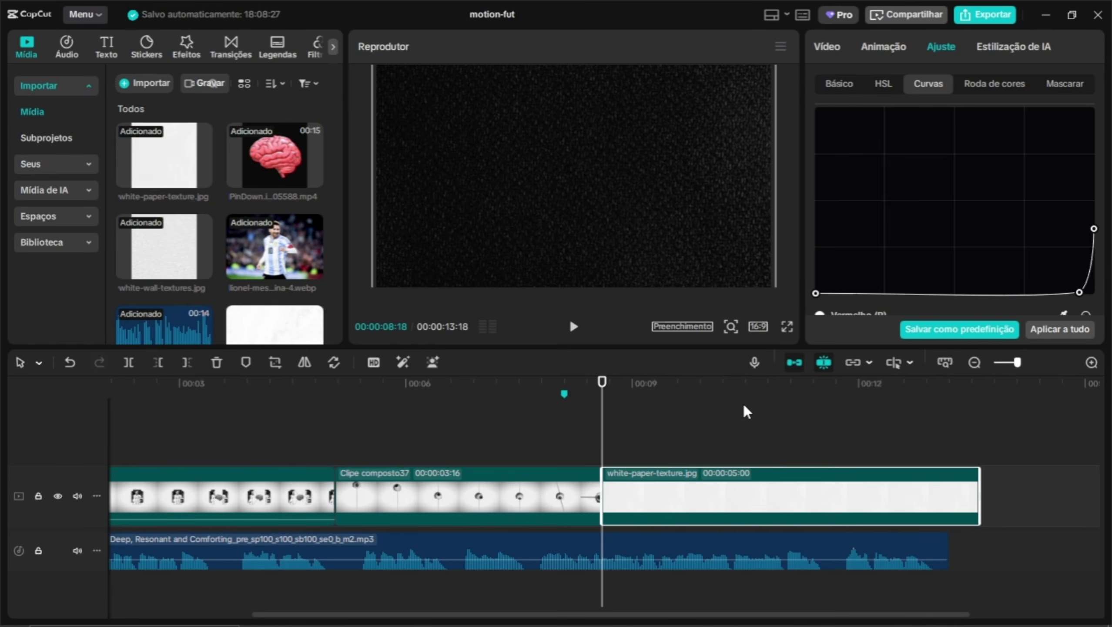
Add a freeform pen shape layer over the full dark paper clip and draw a vertical line about 1060 high down the frame's middle
click(693, 447)
drag(632, 389, 806, 422)
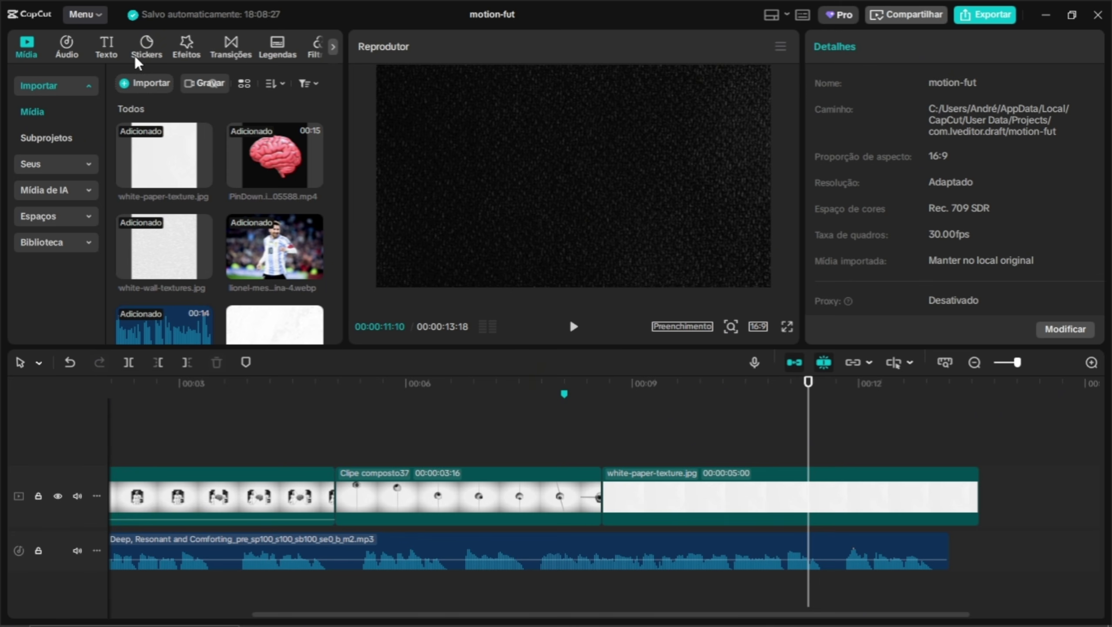
click(151, 49)
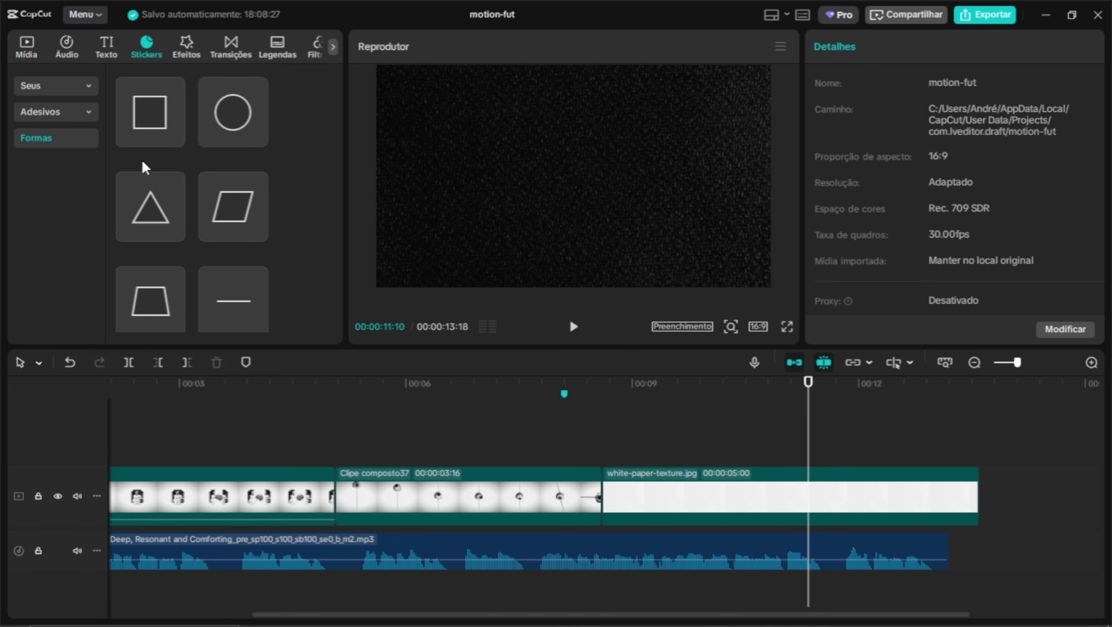
scroll(198, 215, down, 2)
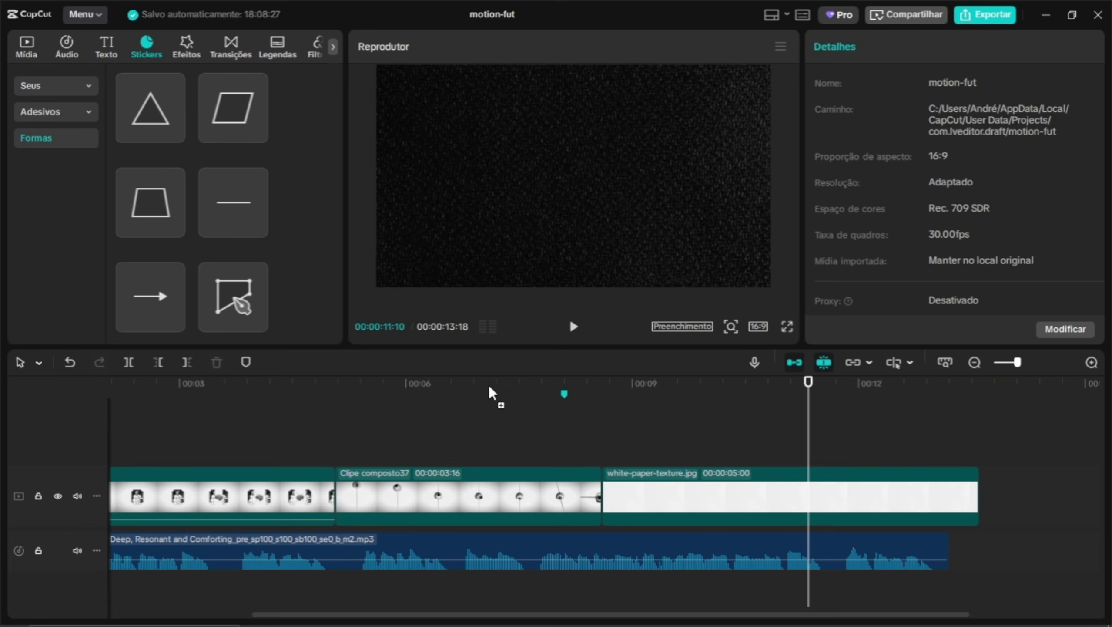
drag(488, 385, 605, 461)
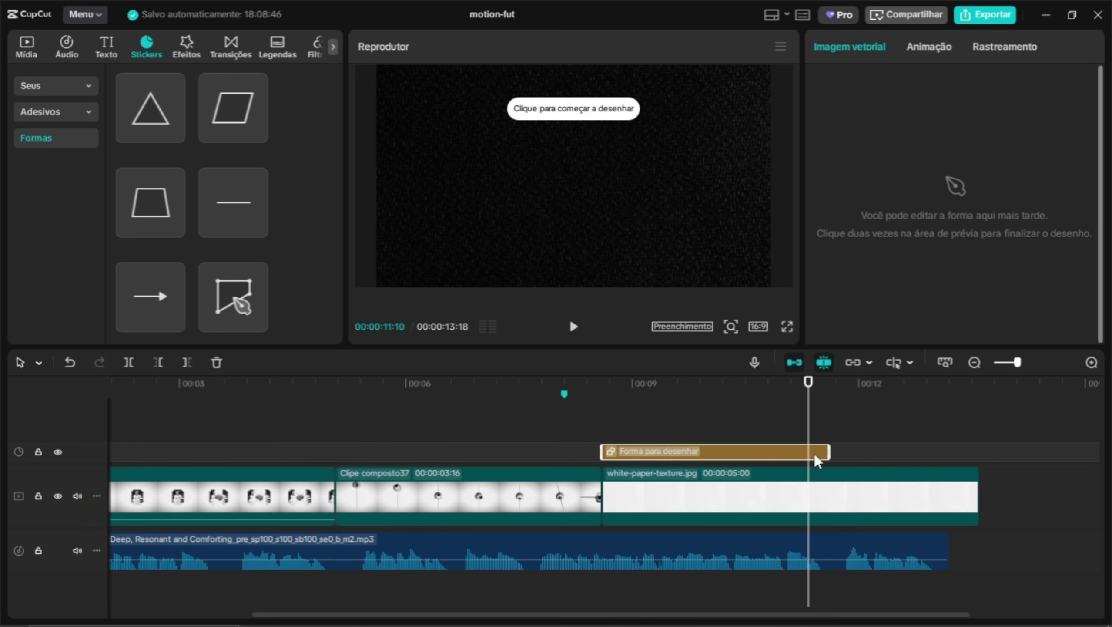
drag(829, 451, 980, 450)
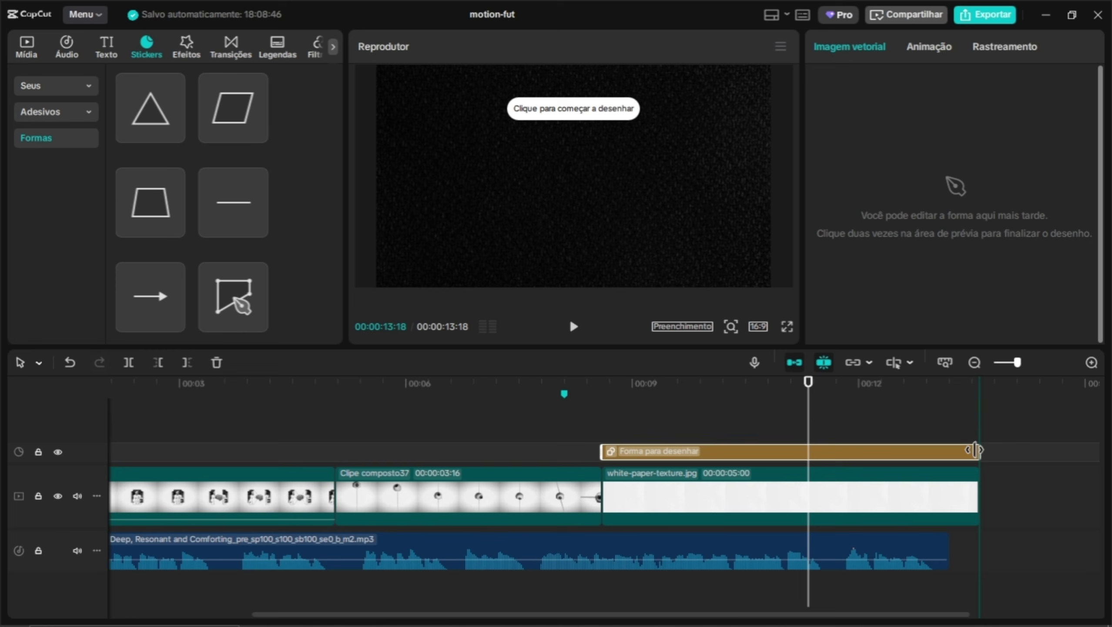
click(568, 67)
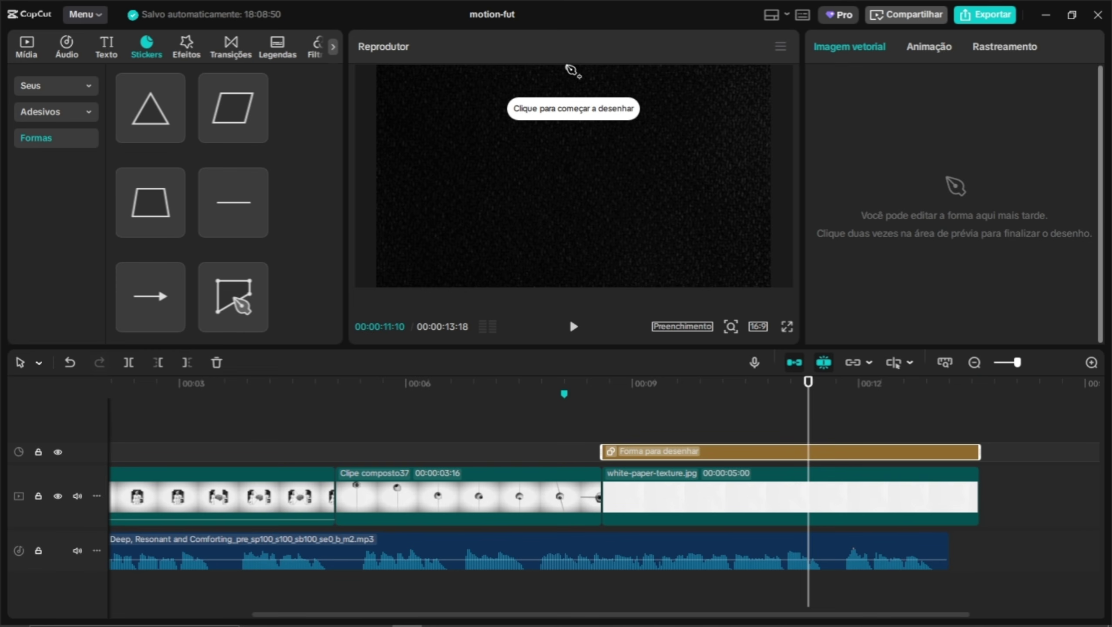
double_click(568, 285)
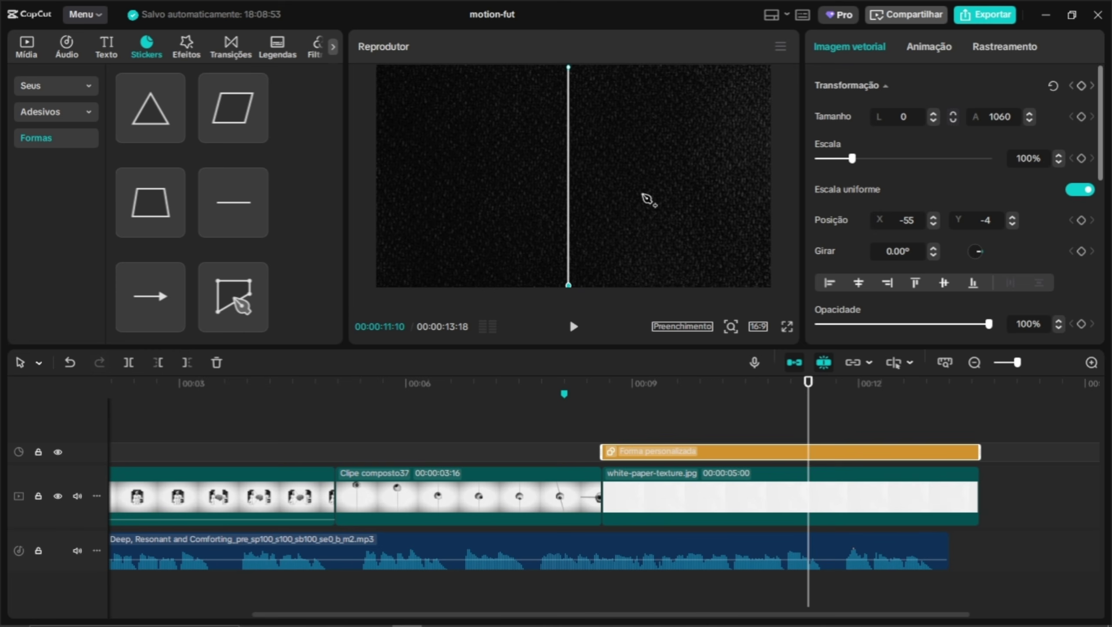
Set the vertical line's stroke thickness to 10 and its colour to near white FFFEFE
scroll(911, 239, down, 5)
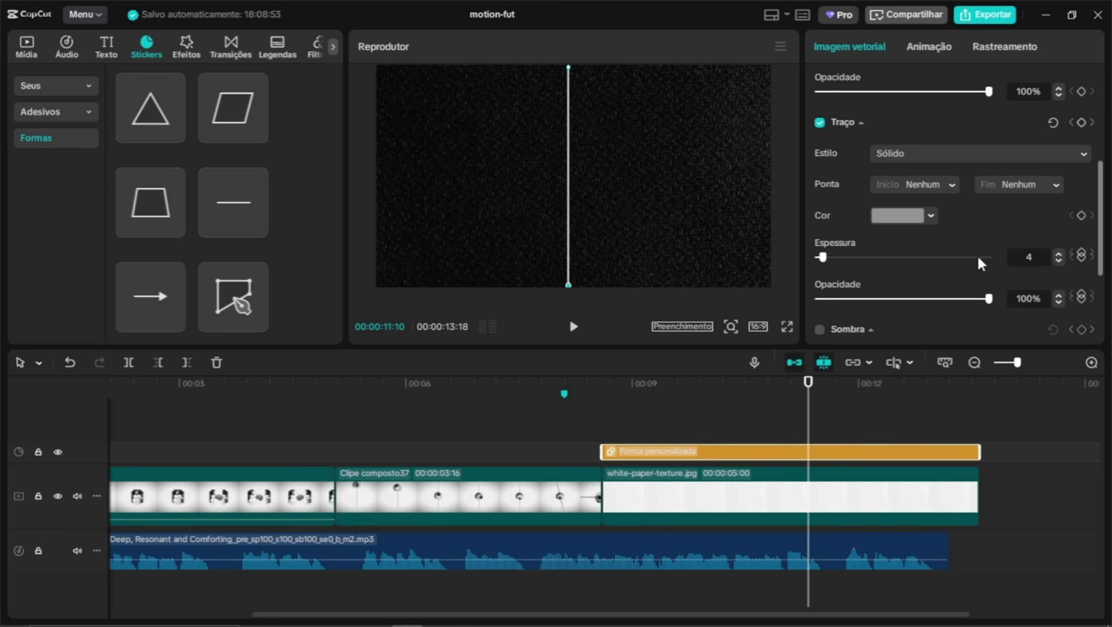
click(1047, 259)
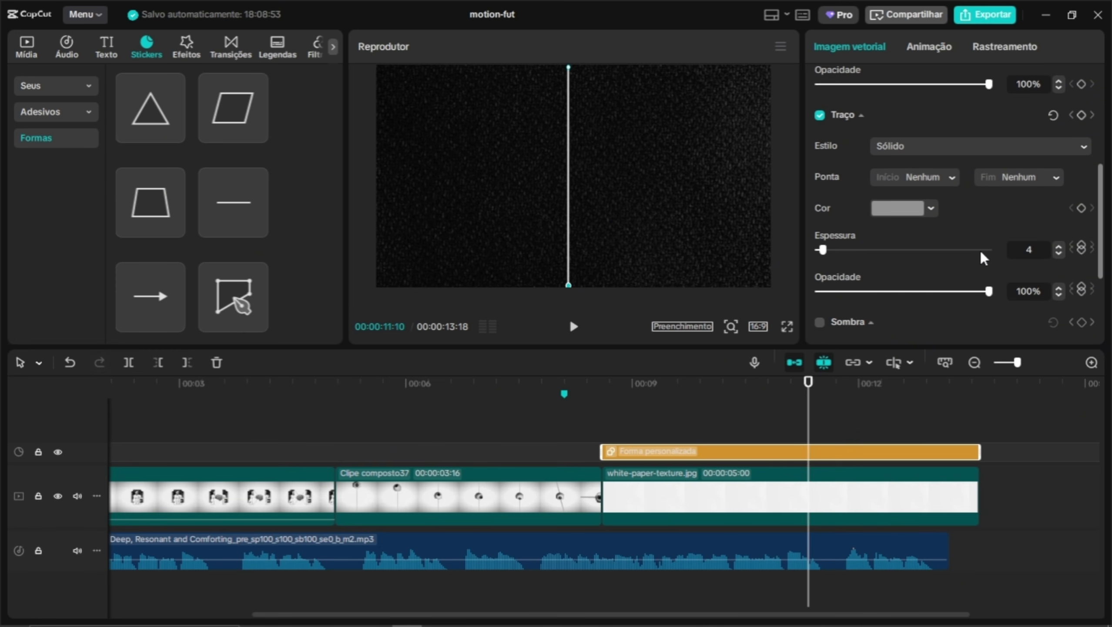
key(BackSpace)
text(10)
key(Return)
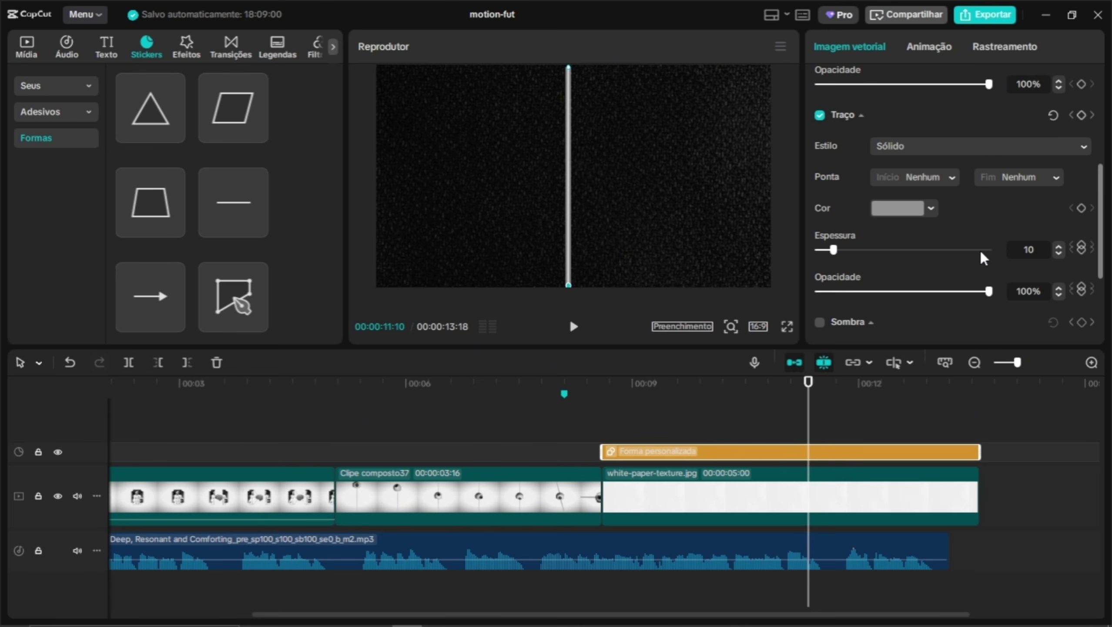
click(931, 208)
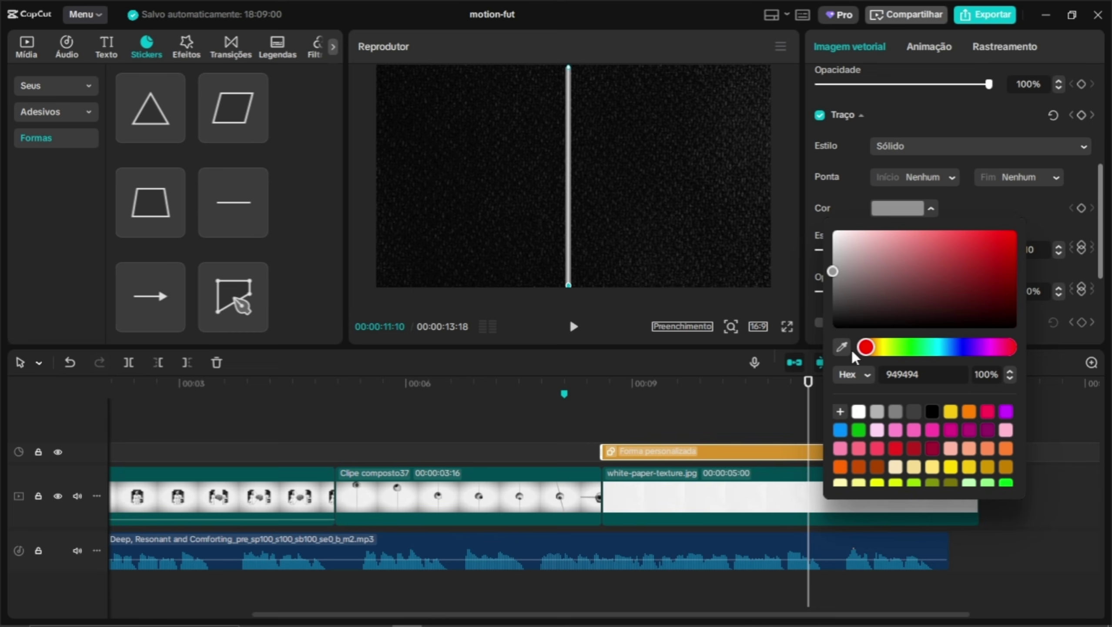
drag(833, 271, 836, 235)
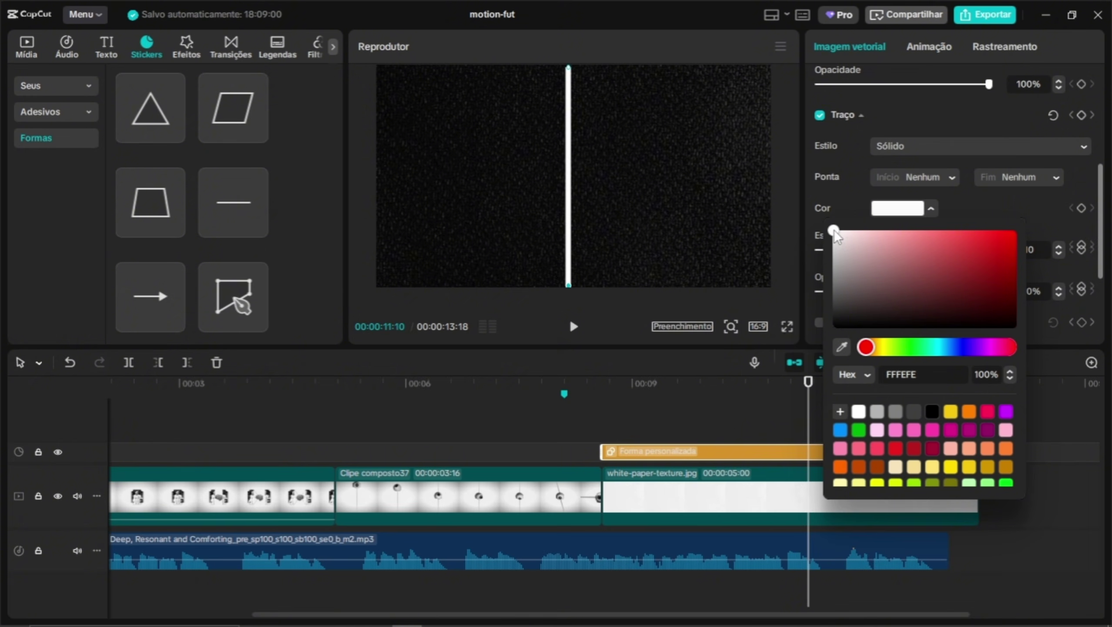
click(741, 408)
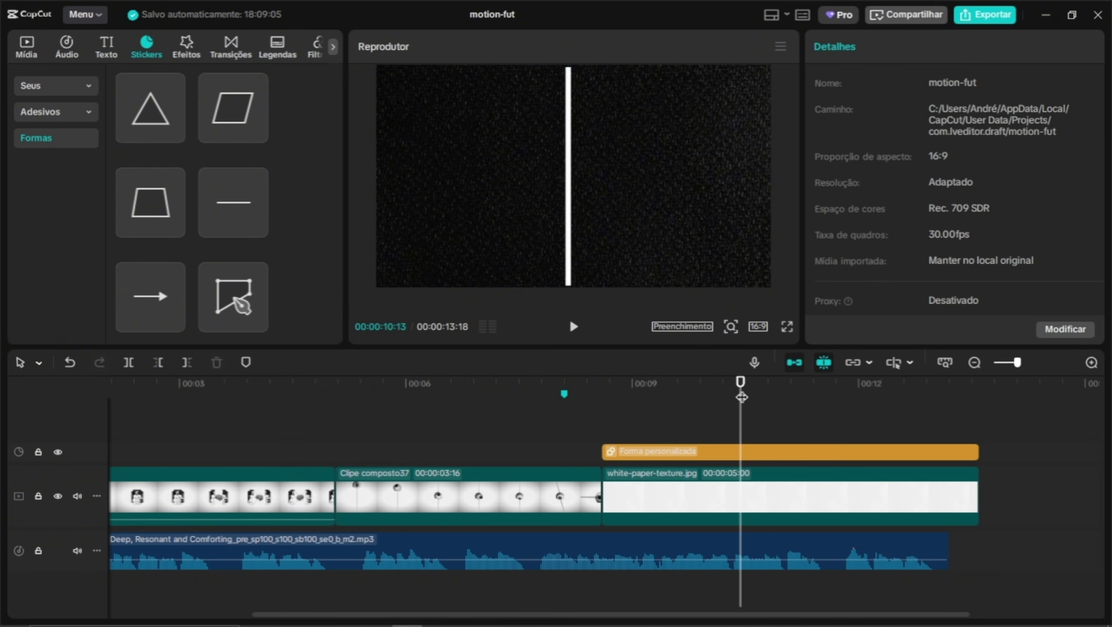
Add a second freeform pen shape layer from 00:00:08:18 and extend it to the end of the dark paper clip
drag(741, 397, 603, 404)
mouse_move(245, 309)
mouse_down()
mouse_move(296, 337)
mouse_move(600, 439)
mouse_up()
drag(827, 447, 980, 448)
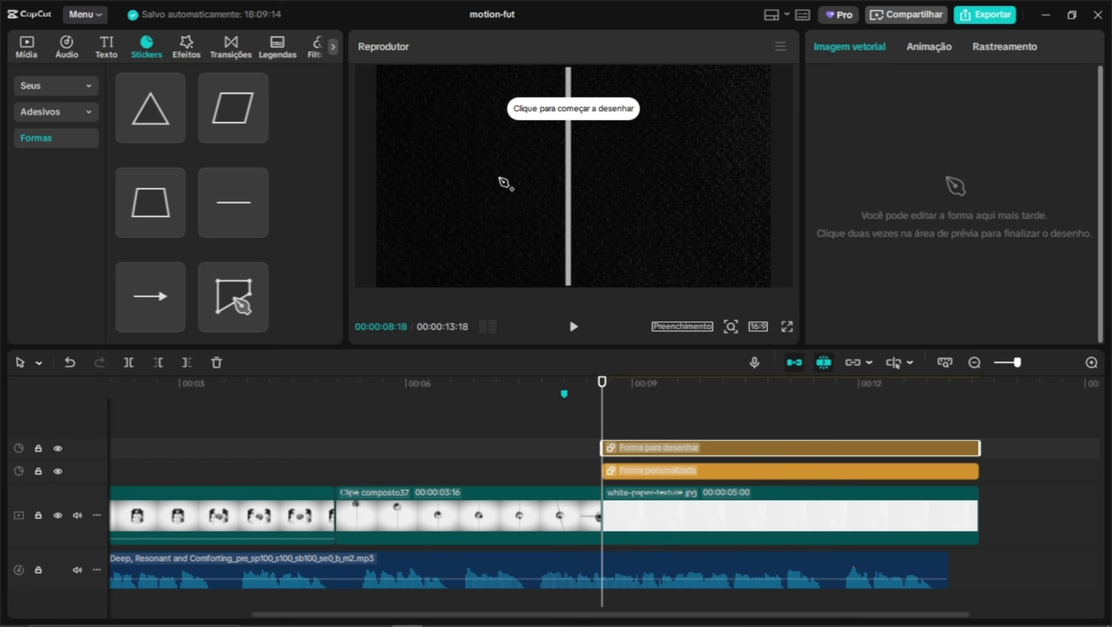
Draw an open three-sided penalty box about 372 by 526 against the left edge of the frame
scroll(397, 169, up, 4)
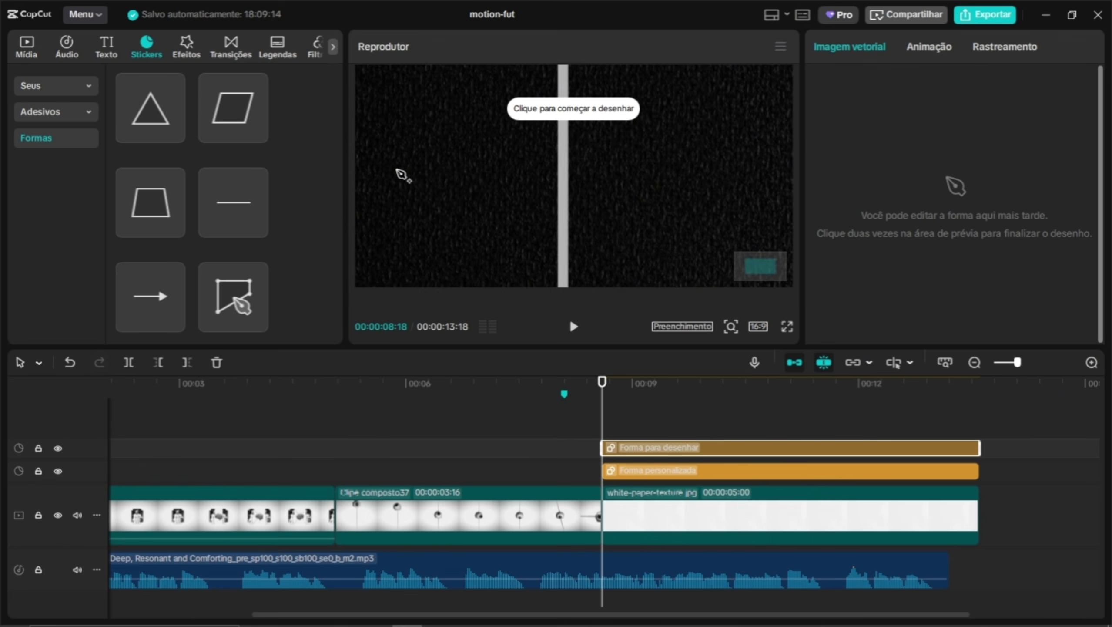
scroll(507, 214, down, 6)
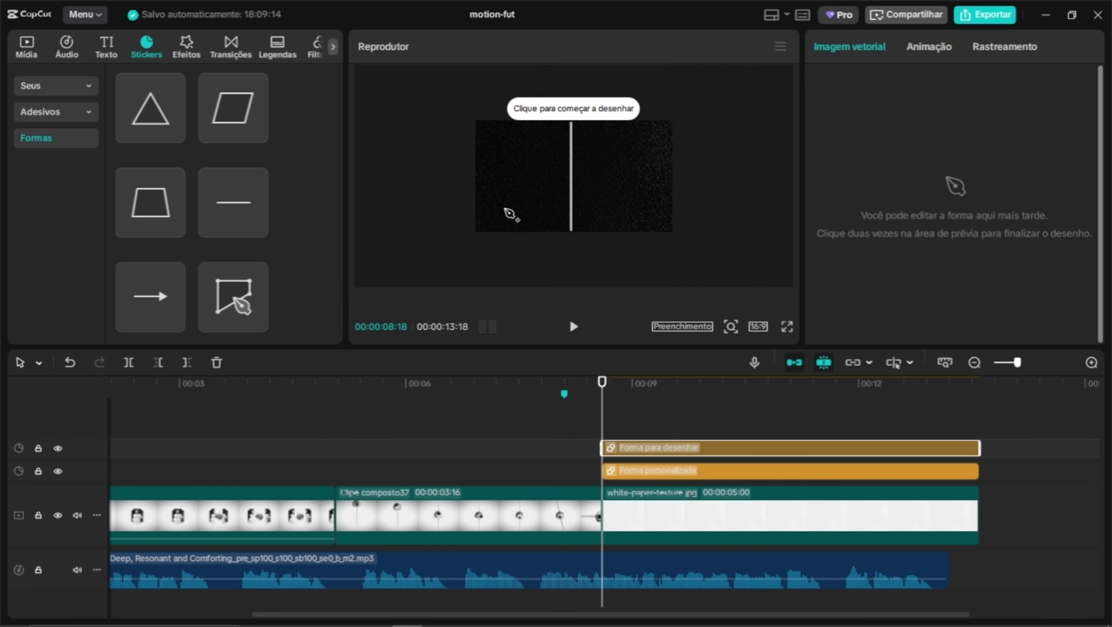
scroll(504, 208, up, 3)
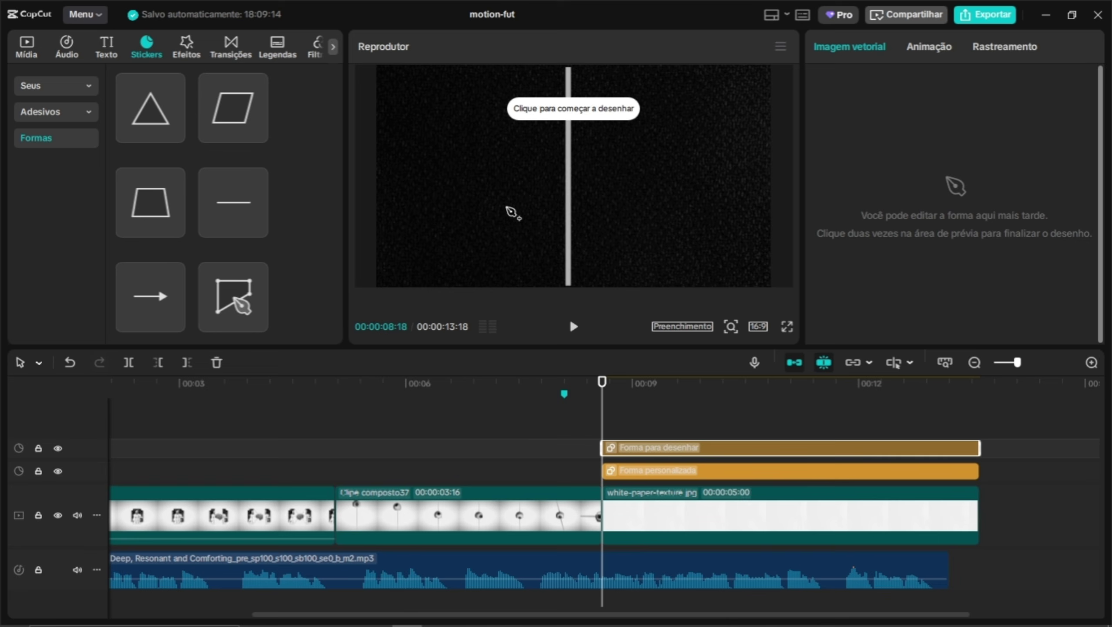
click(371, 127)
double_click(448, 127)
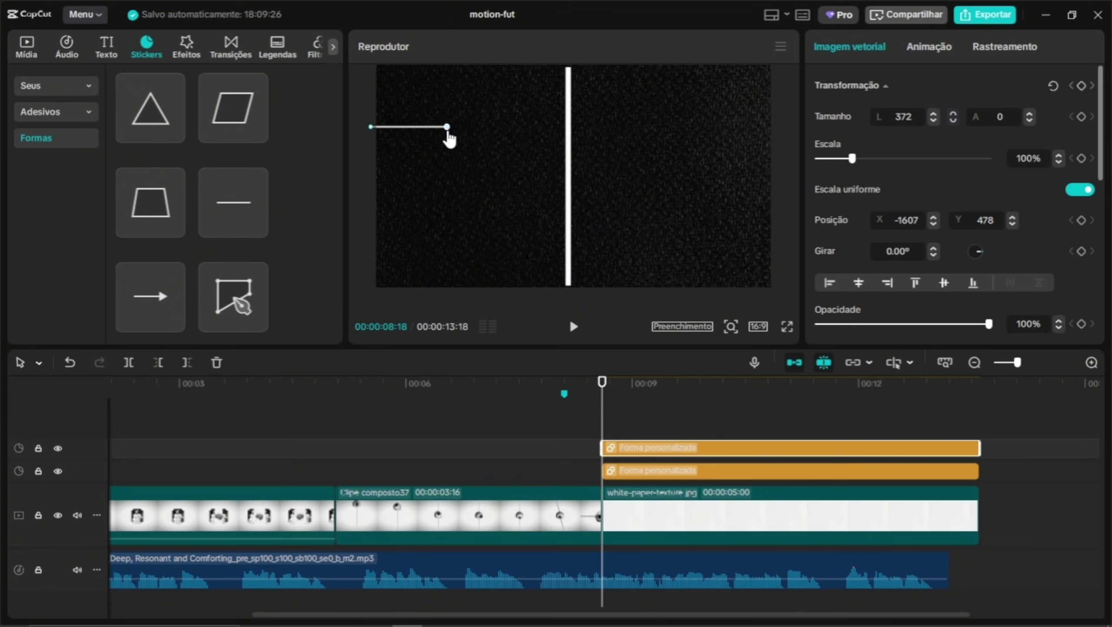
click(447, 234)
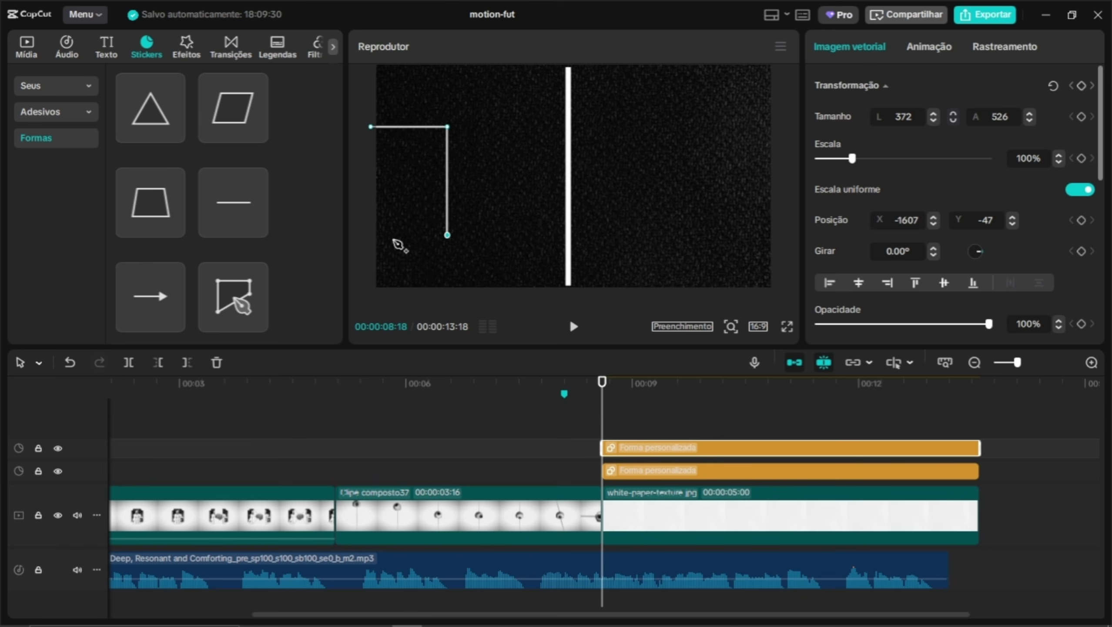
click(368, 235)
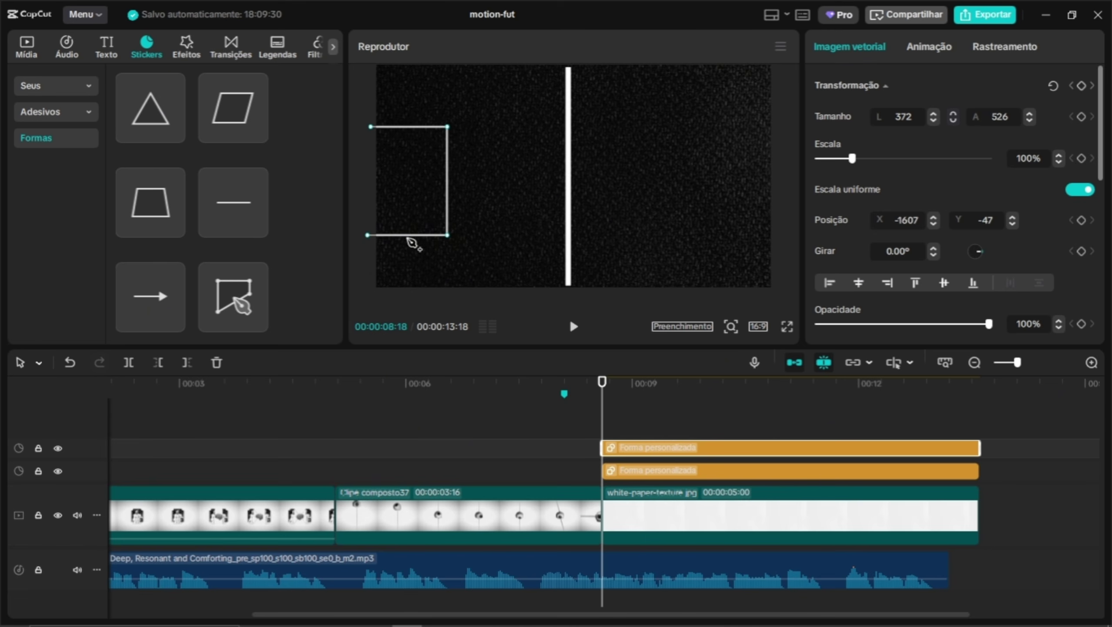
Change the penalty box's stroke colour to white and its thickness to 10
scroll(909, 245, down, 4)
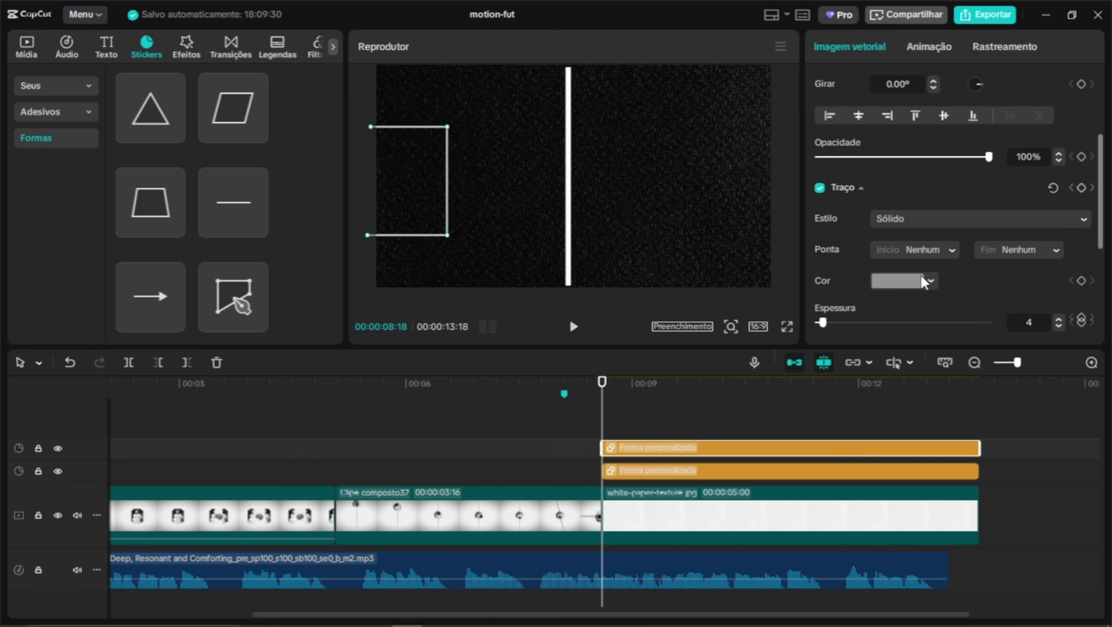
click(929, 280)
drag(832, 345, 836, 307)
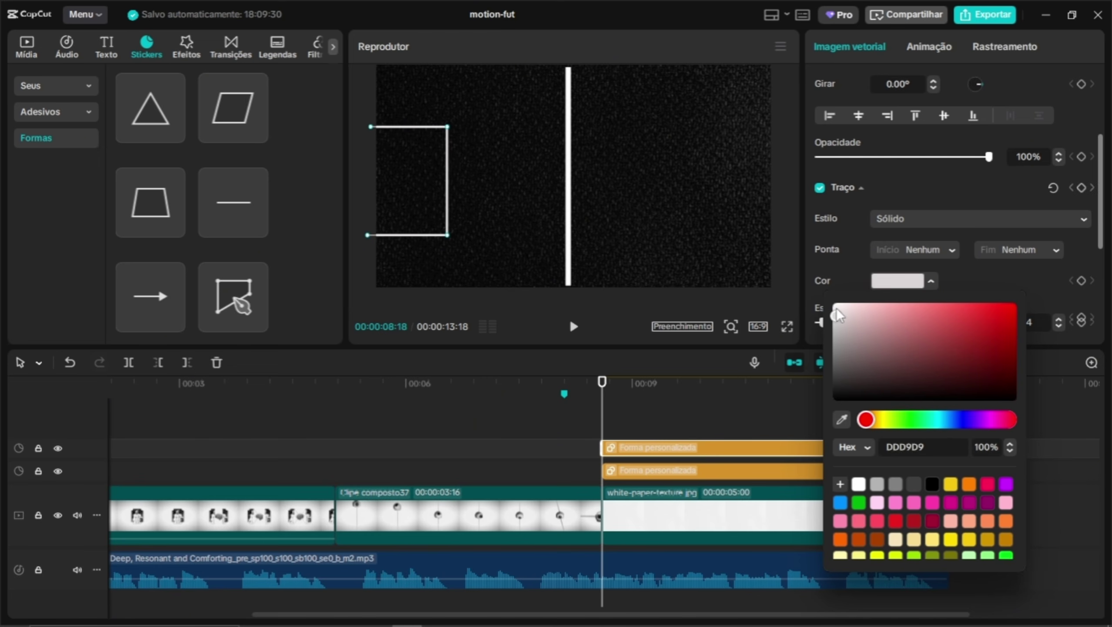
click(994, 276)
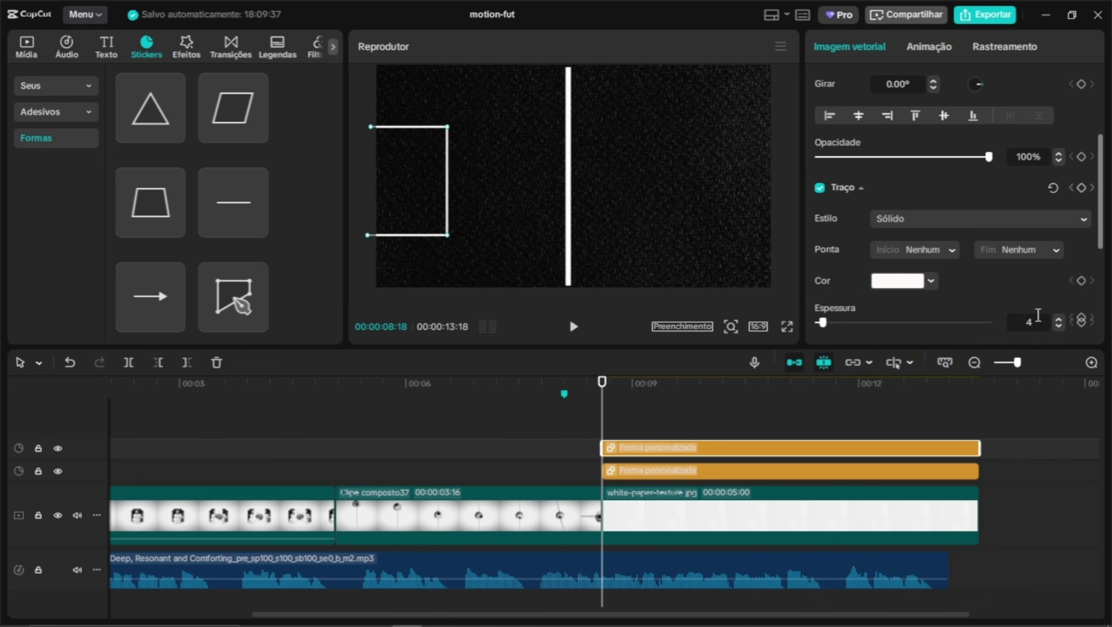
click(1011, 322)
text(10)
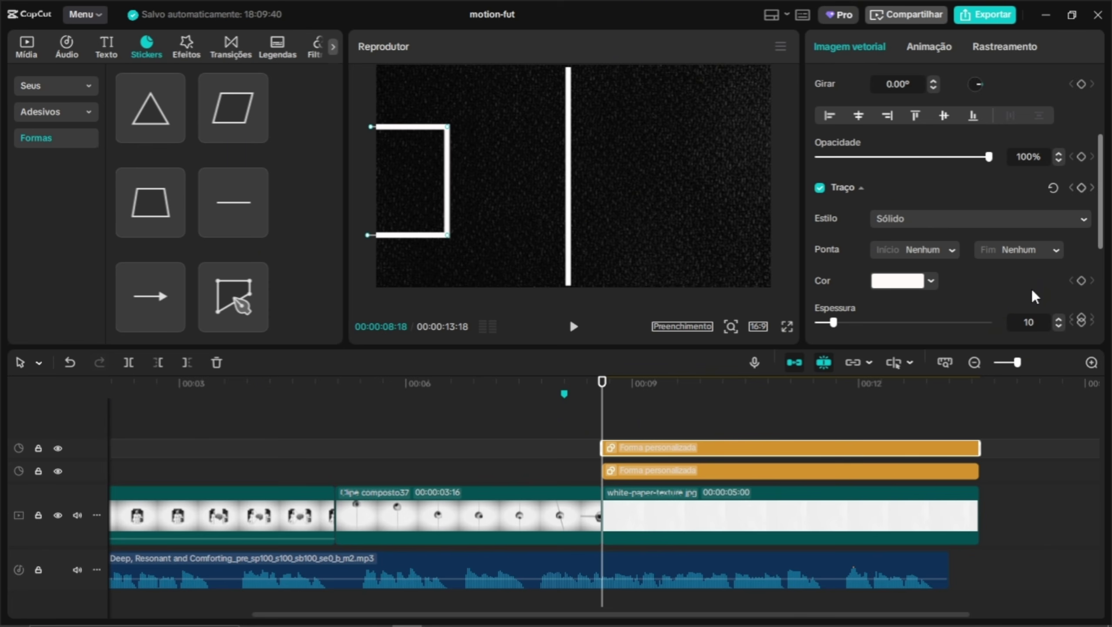
Add a third freeform pen shape layer at 00:00:08:18 and extend it almost to the end of the dark paper clip
click(655, 471)
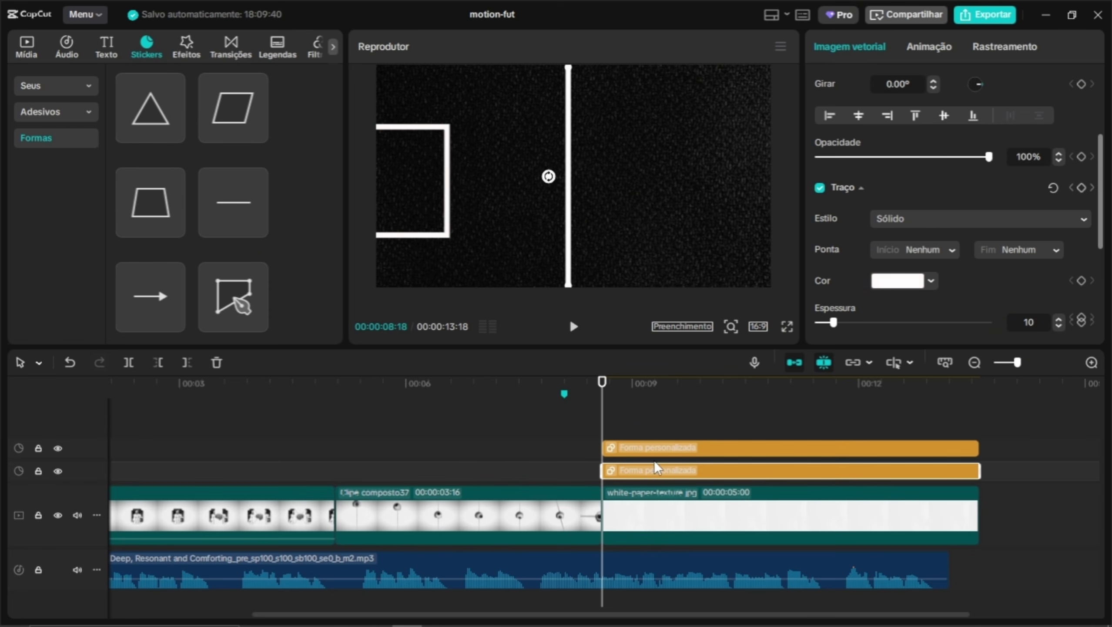
click(654, 449)
drag(221, 266, 601, 438)
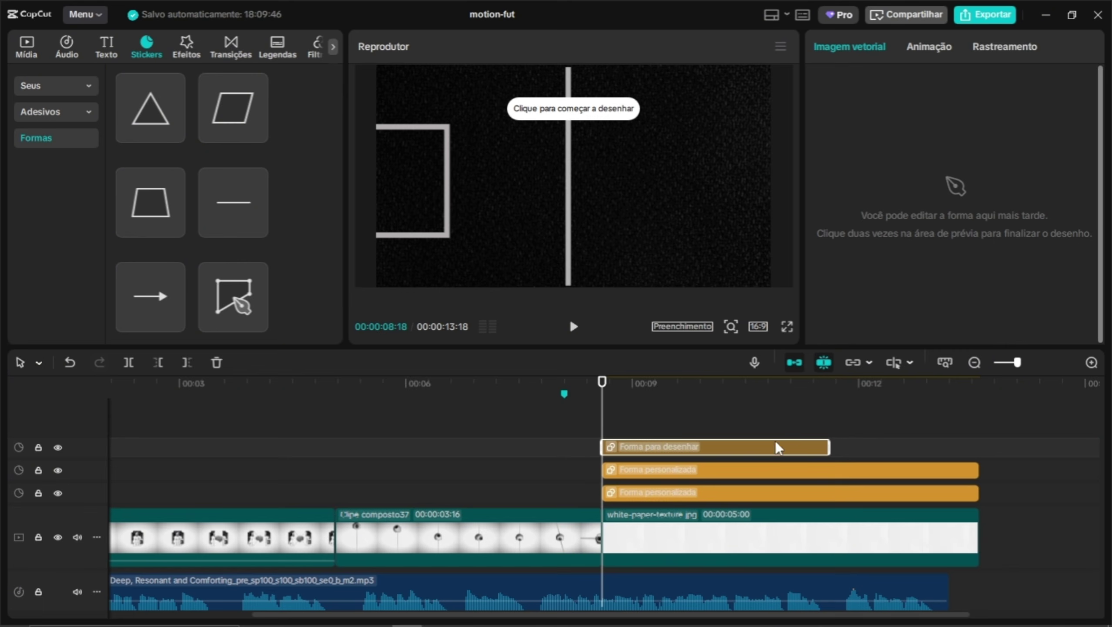
drag(828, 448, 975, 450)
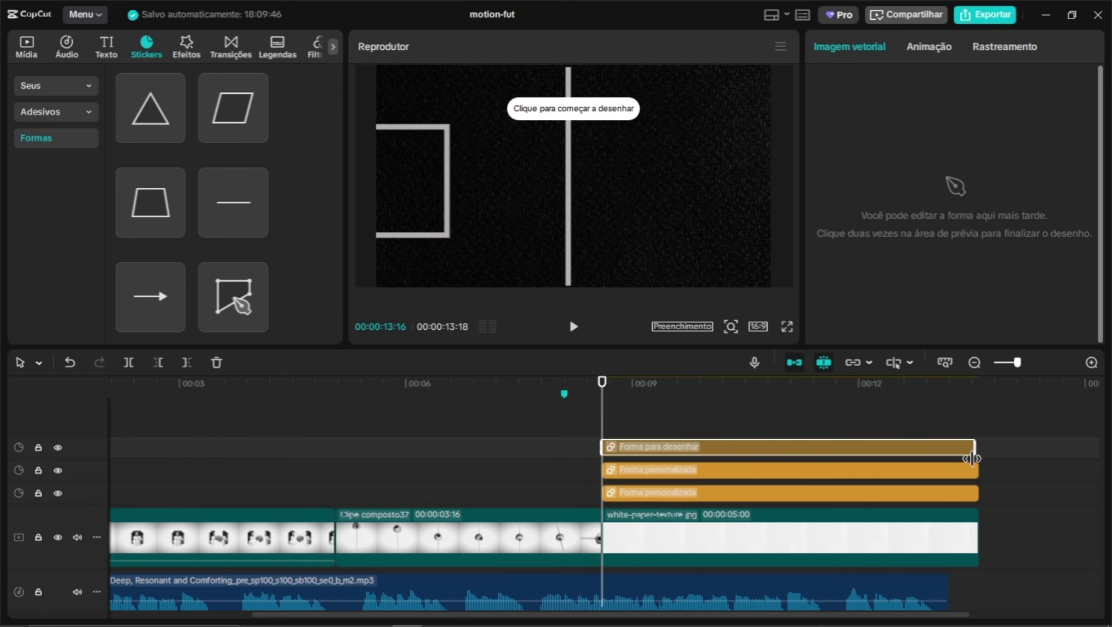
Draw a curved arc about 68 by 262 bulging outward from the penalty box's vertical side
scroll(444, 158, up, 5)
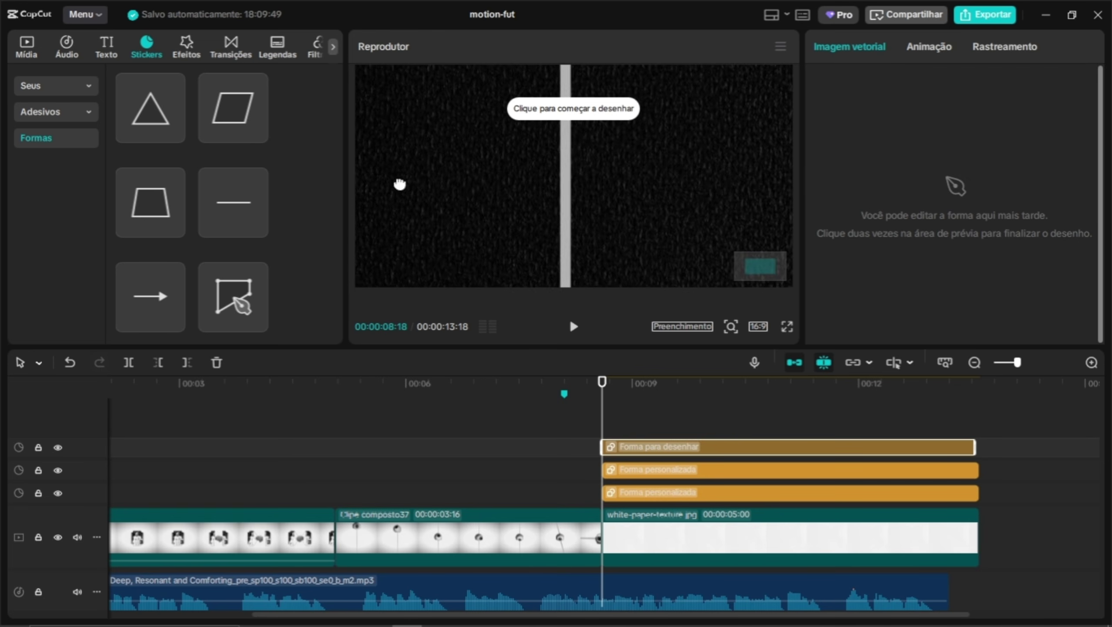
drag(399, 184, 638, 142)
drag(550, 175, 538, 230)
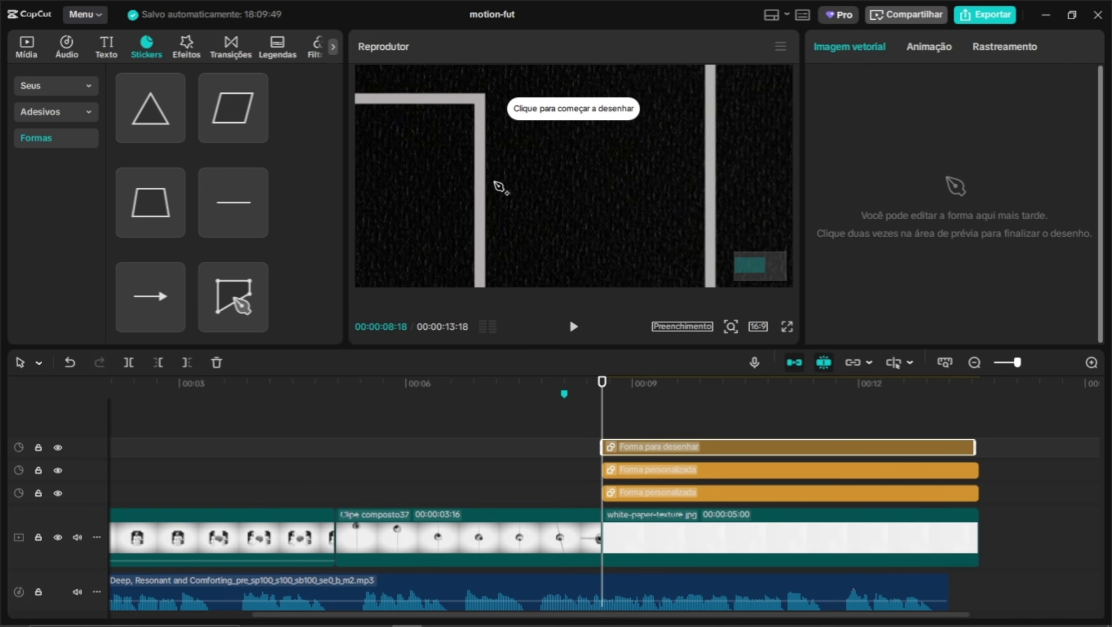
drag(520, 183, 518, 155)
click(480, 123)
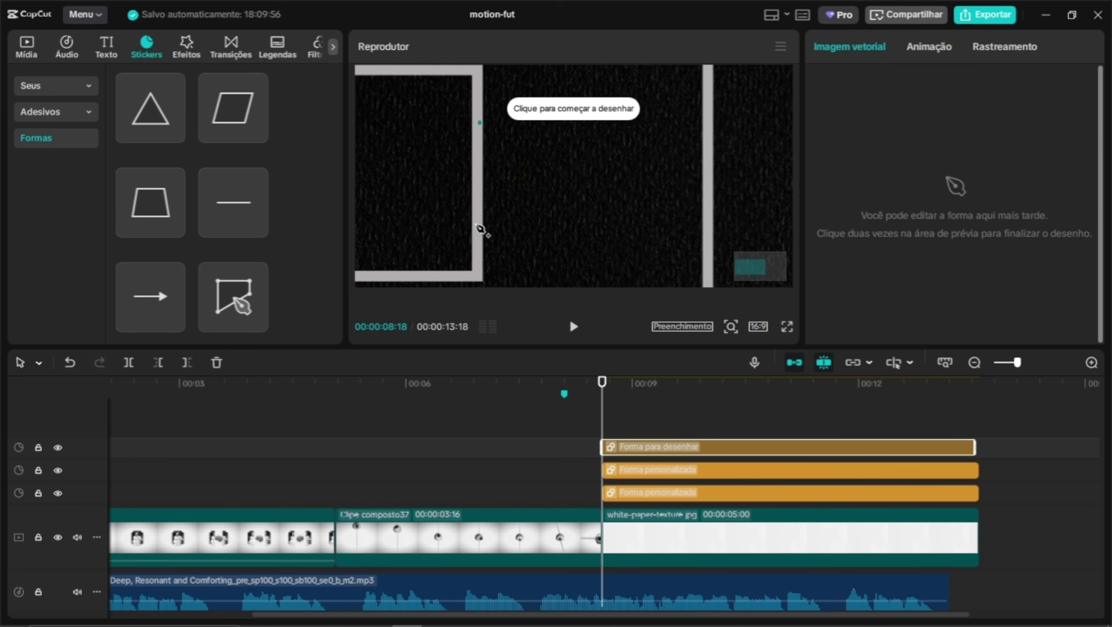
drag(480, 225, 420, 286)
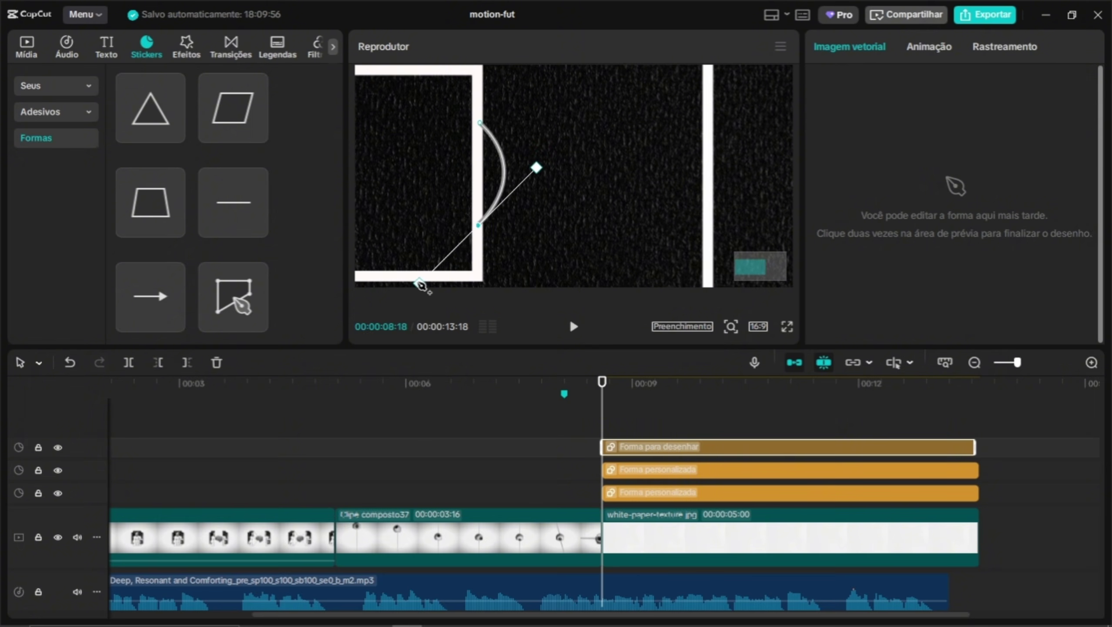
double_click(420, 285)
Change the penalty arc's stroke colour to white and its thickness to 10
scroll(876, 247, down, 4)
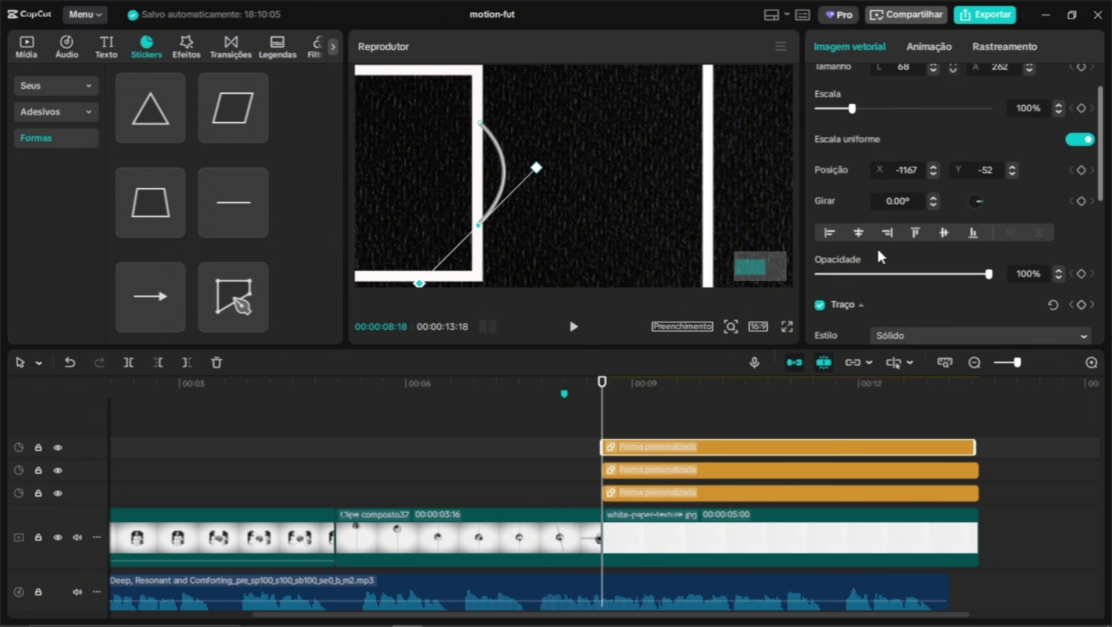
scroll(940, 290, down, 1)
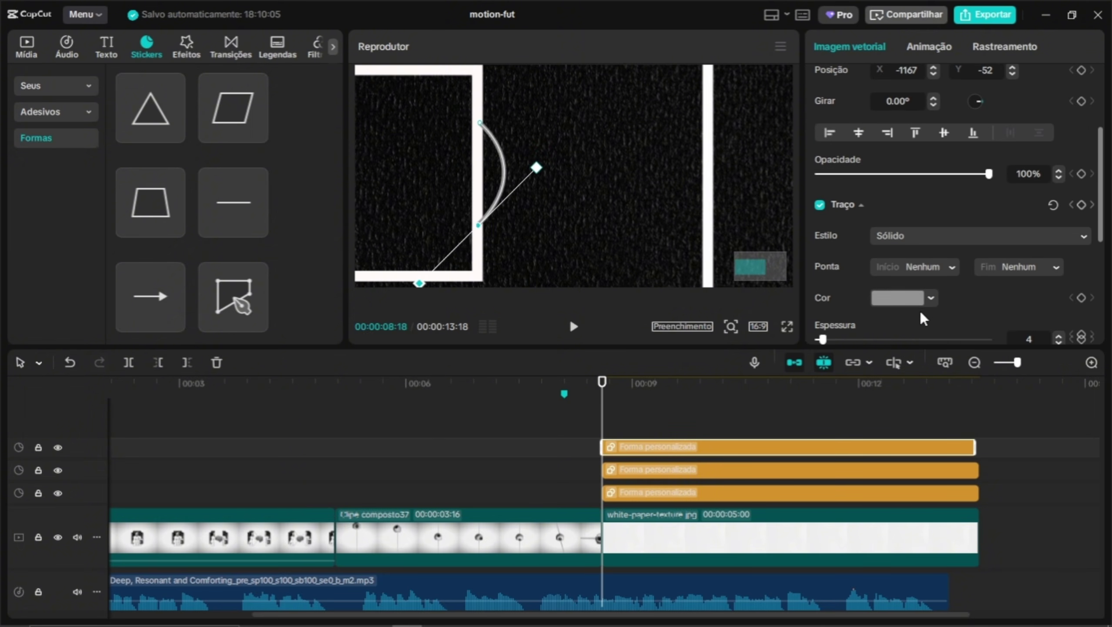
click(932, 299)
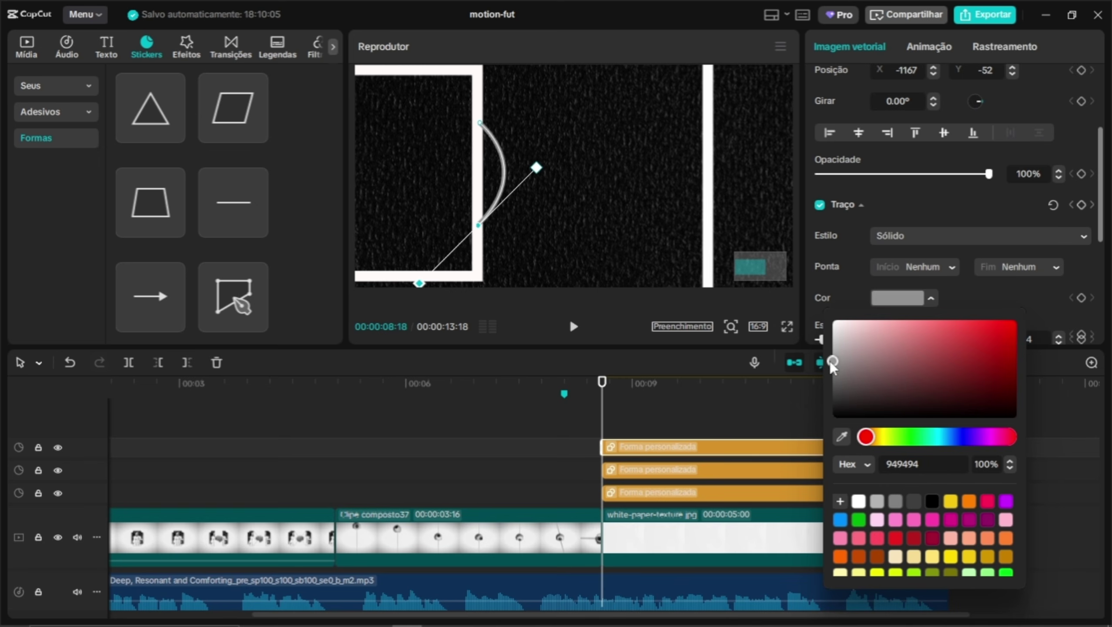
drag(830, 361, 833, 319)
click(1041, 339)
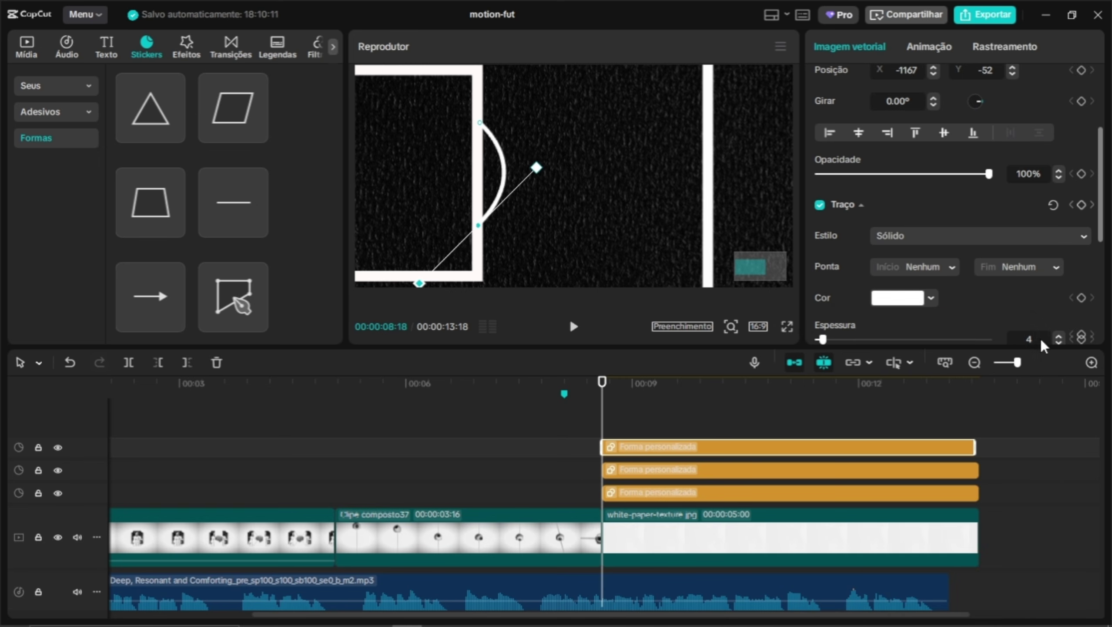
click(1031, 339)
text(10)
key(Return)
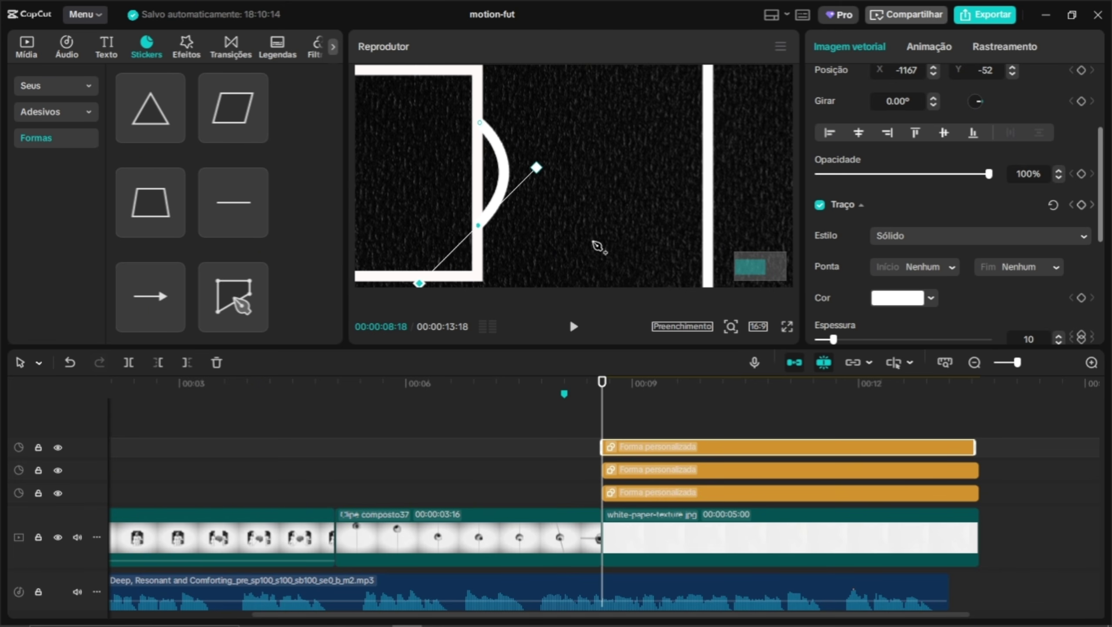
Combine the penalty box and arc layers into a compound clip and shift it left to X -218
scroll(531, 190, down, 3)
scroll(533, 194, down, 2)
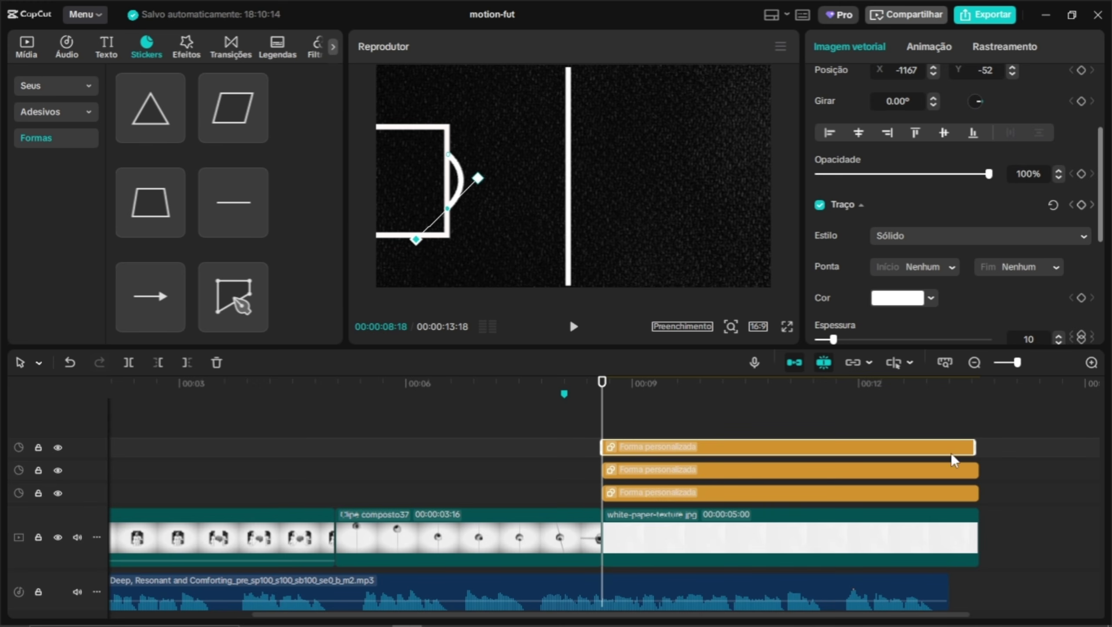
drag(1000, 441, 819, 468)
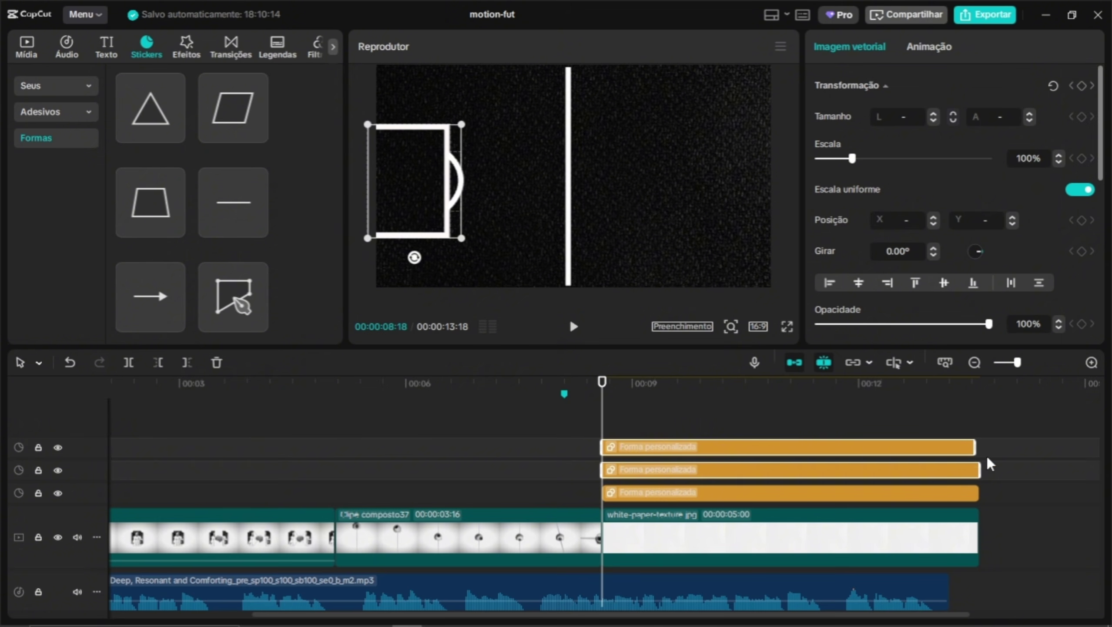
click(959, 452)
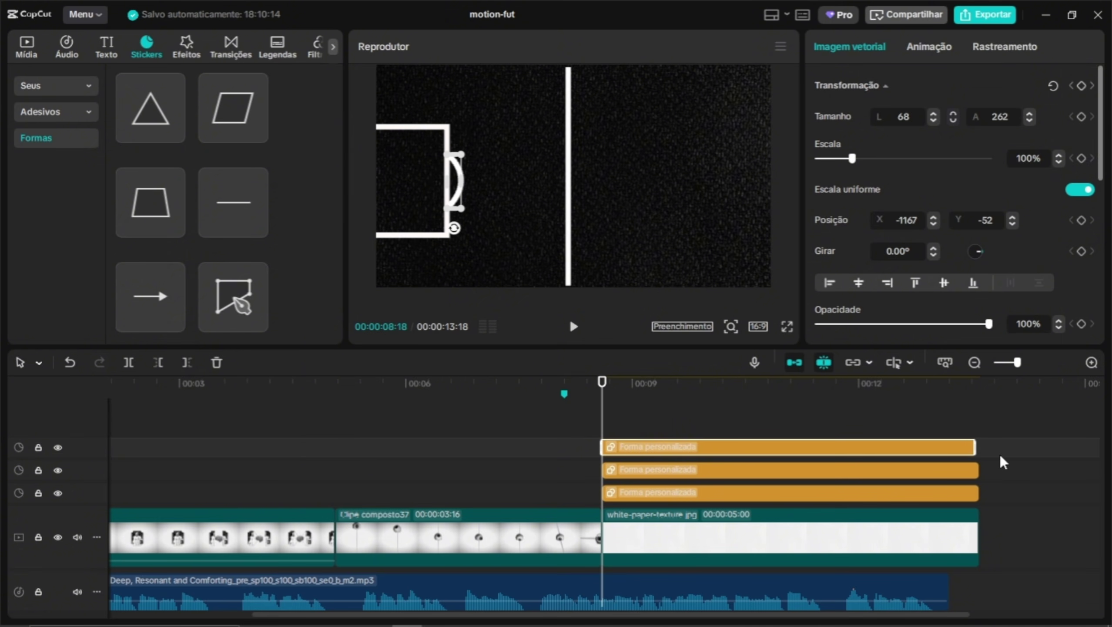
ctrl+click(914, 472)
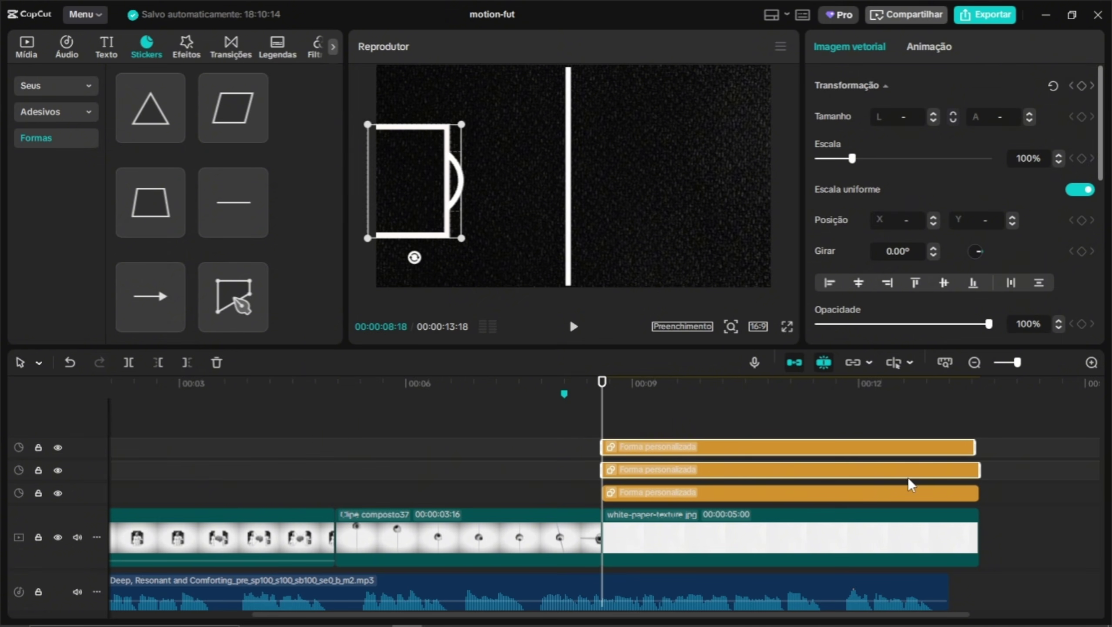
right_click(696, 447)
click(743, 447)
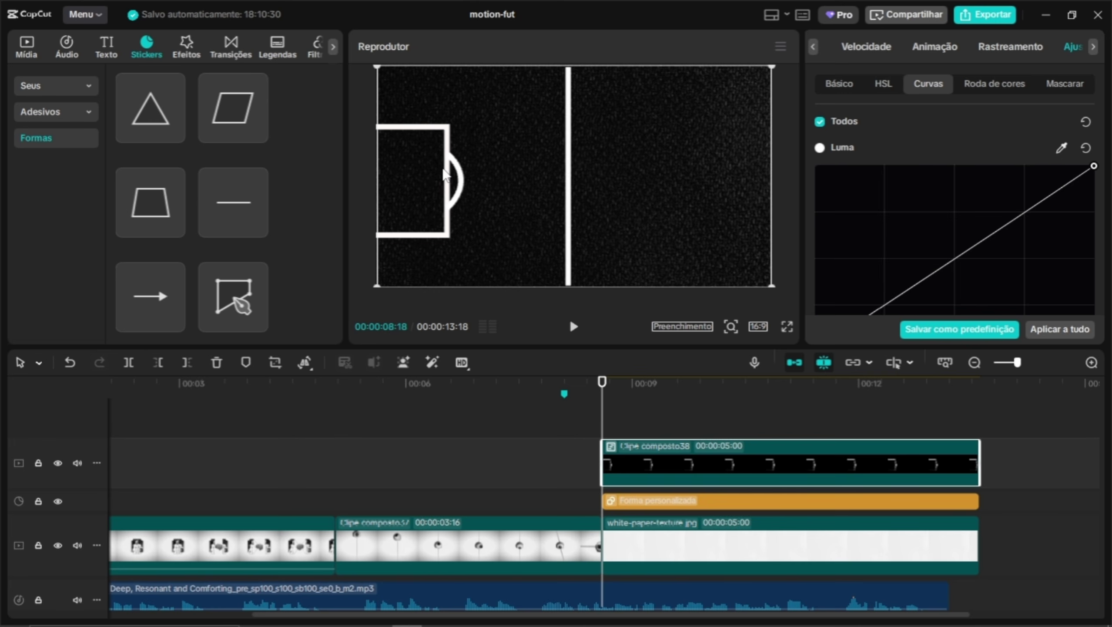
drag(446, 177, 423, 177)
Duplicate the penalty area compound clip and place the horizontally mirrored copy against the frame's right edge at X 249
drag(648, 475, 647, 455)
right_click(679, 467)
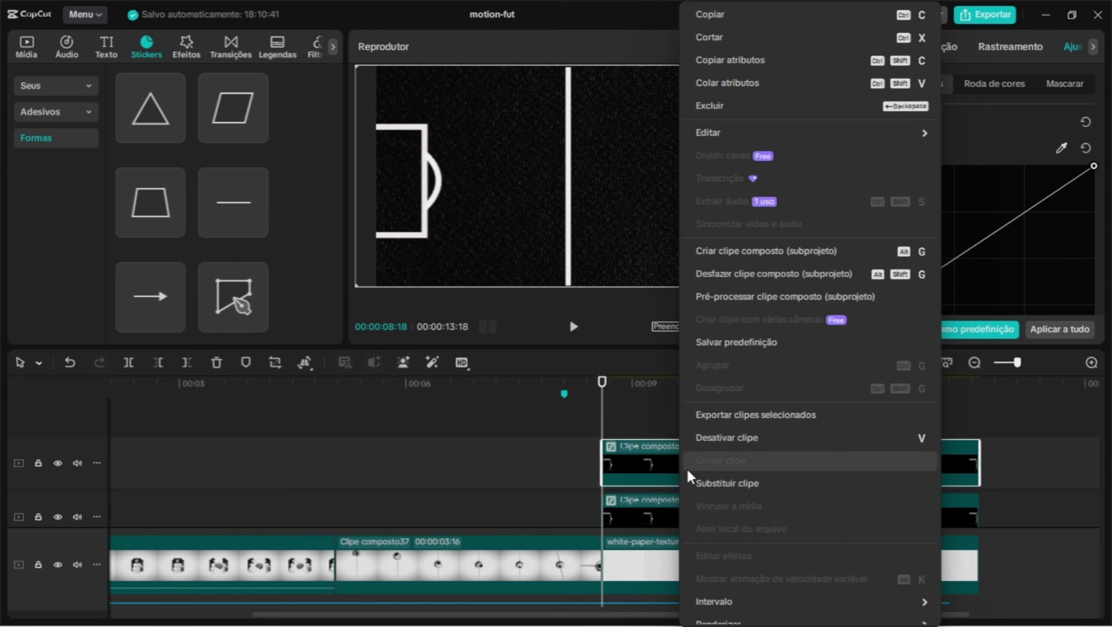
click(618, 473)
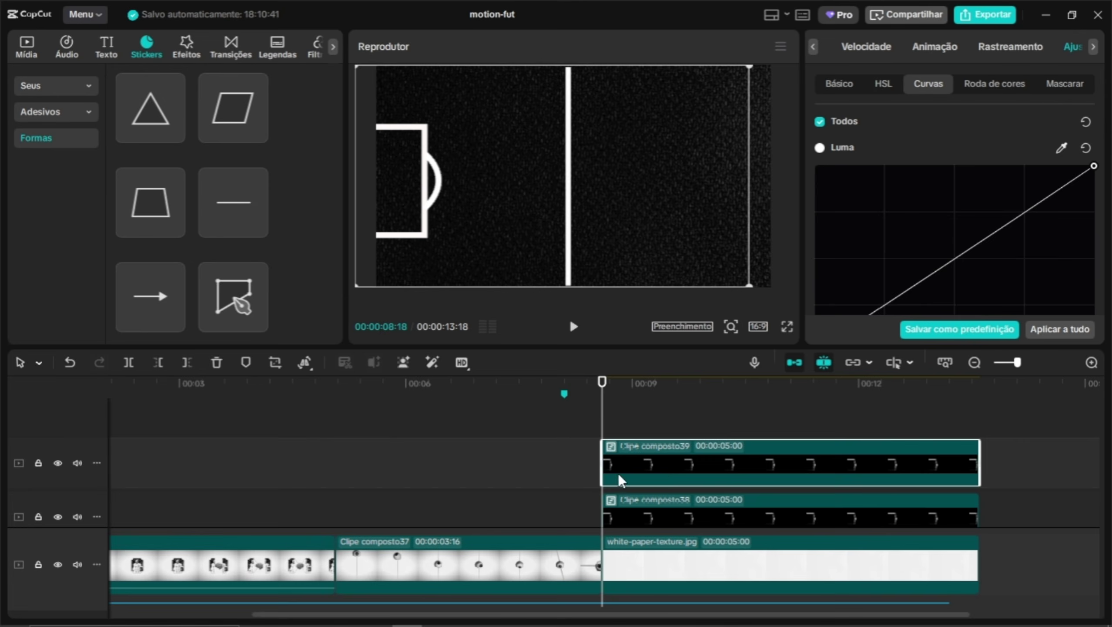
click(310, 367)
click(346, 453)
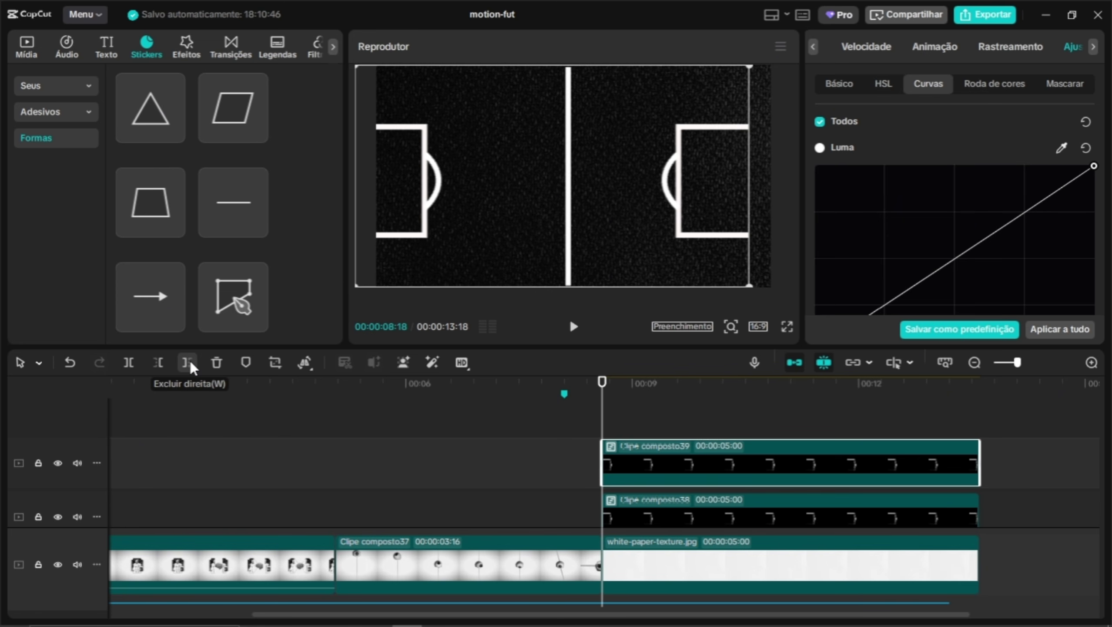
click(681, 190)
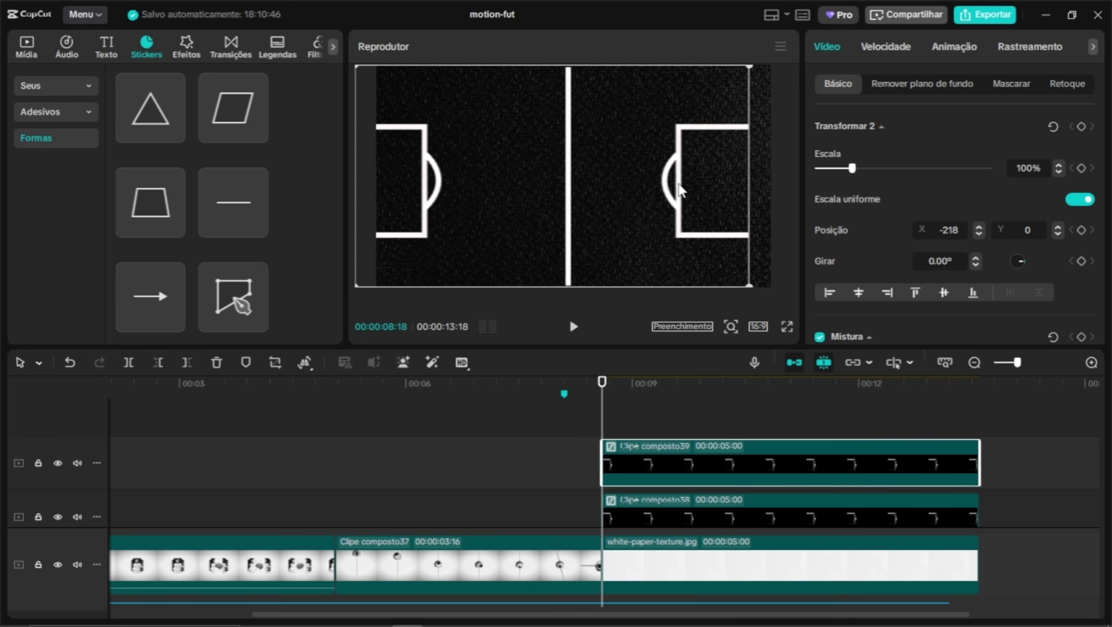
drag(680, 190, 728, 185)
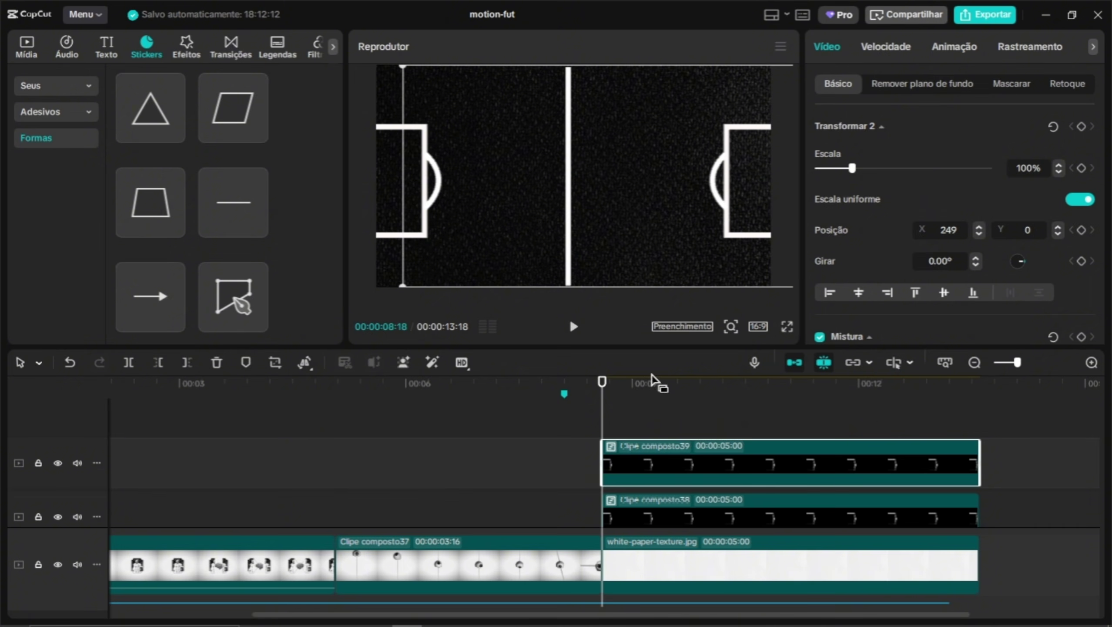
Centre the halfway line horizontally in the frame at X 0
click(696, 398)
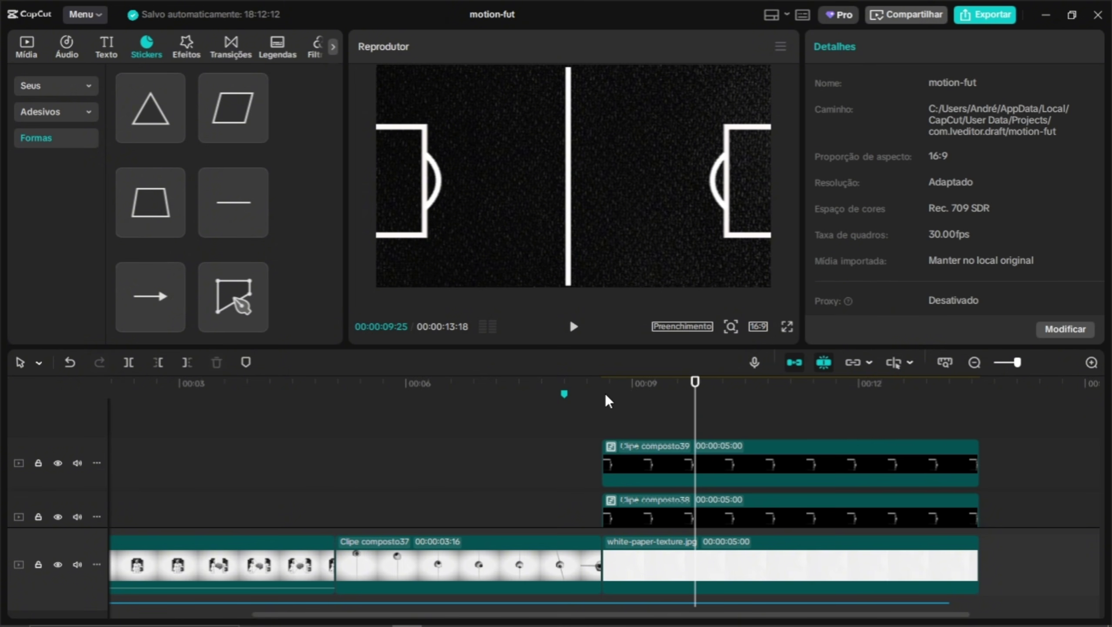
drag(692, 400, 606, 410)
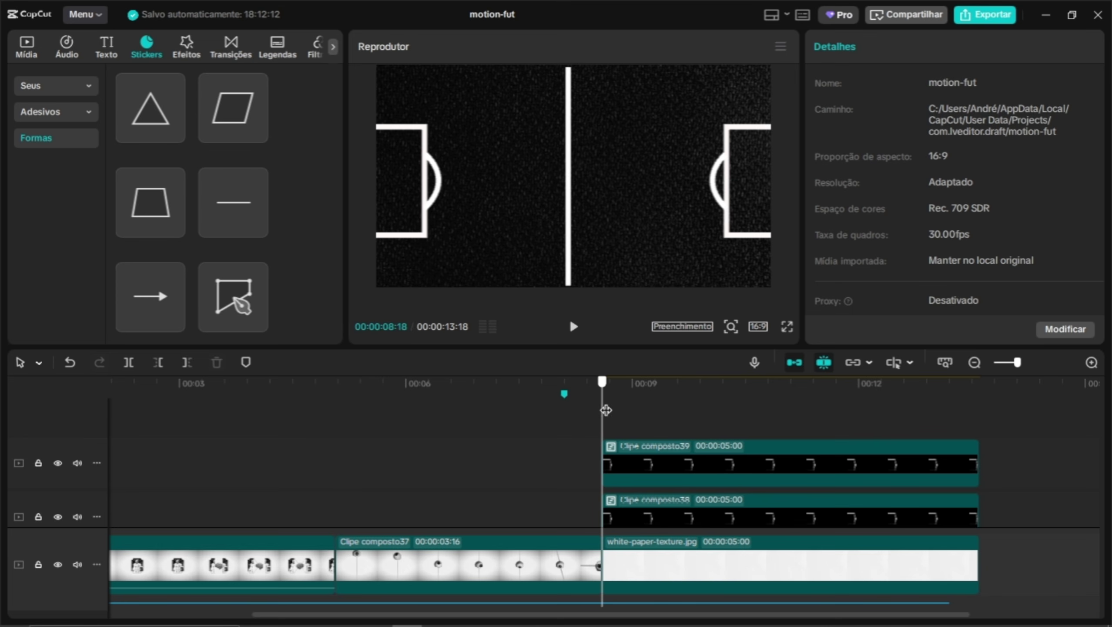
key(ctrl+v)
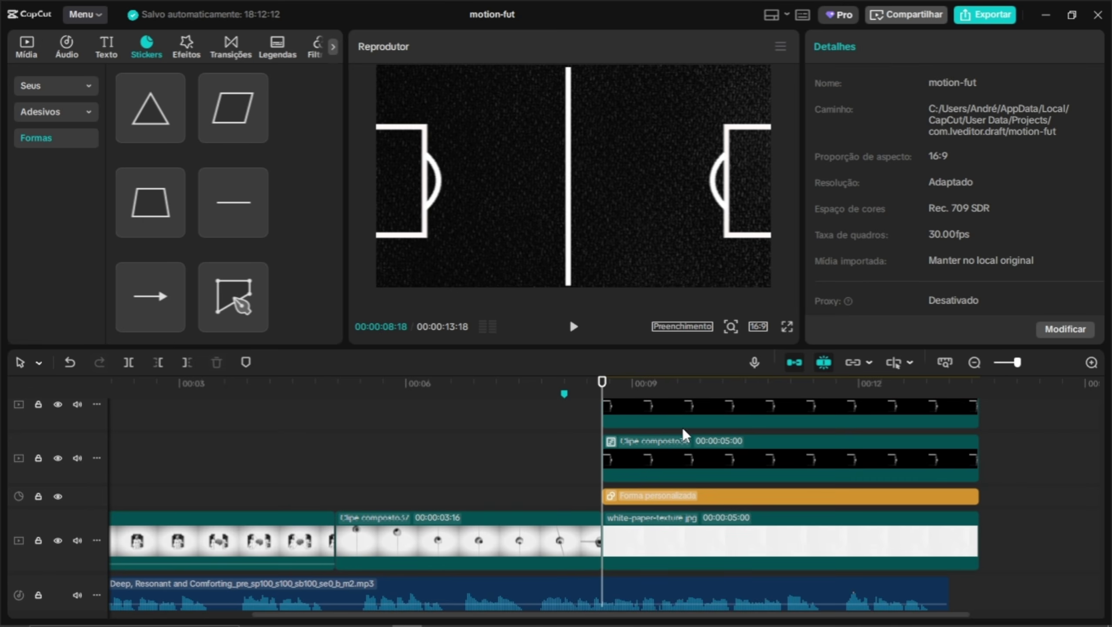
click(682, 497)
click(859, 283)
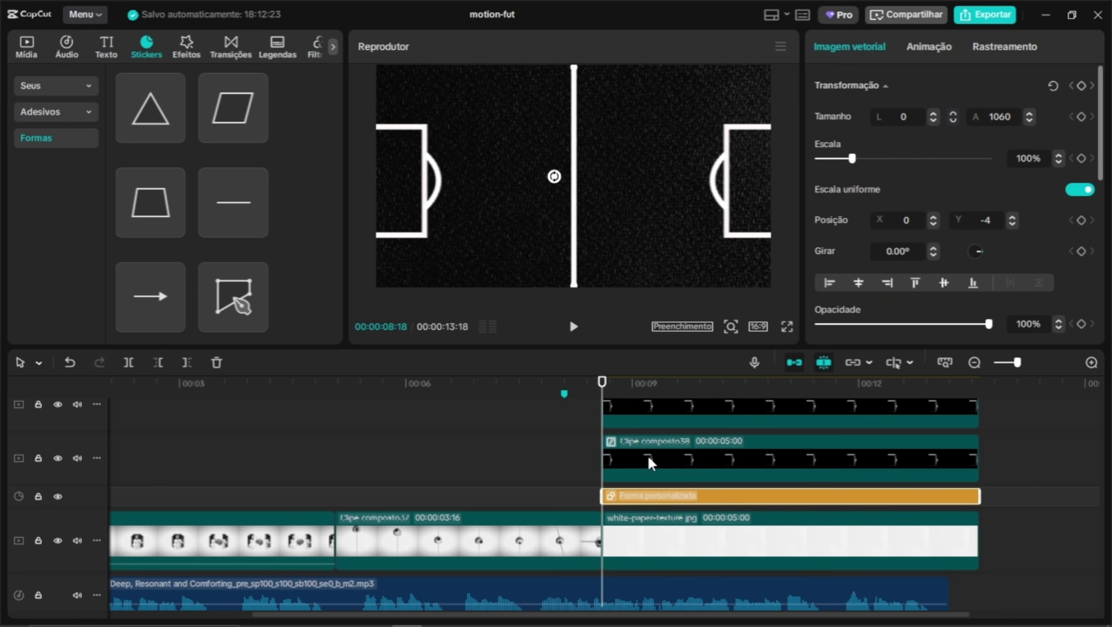
key(Delete)
Add a circle shape layer at the start of the dark paper clip and extend it to that clip's end
drag(647, 386, 639, 384)
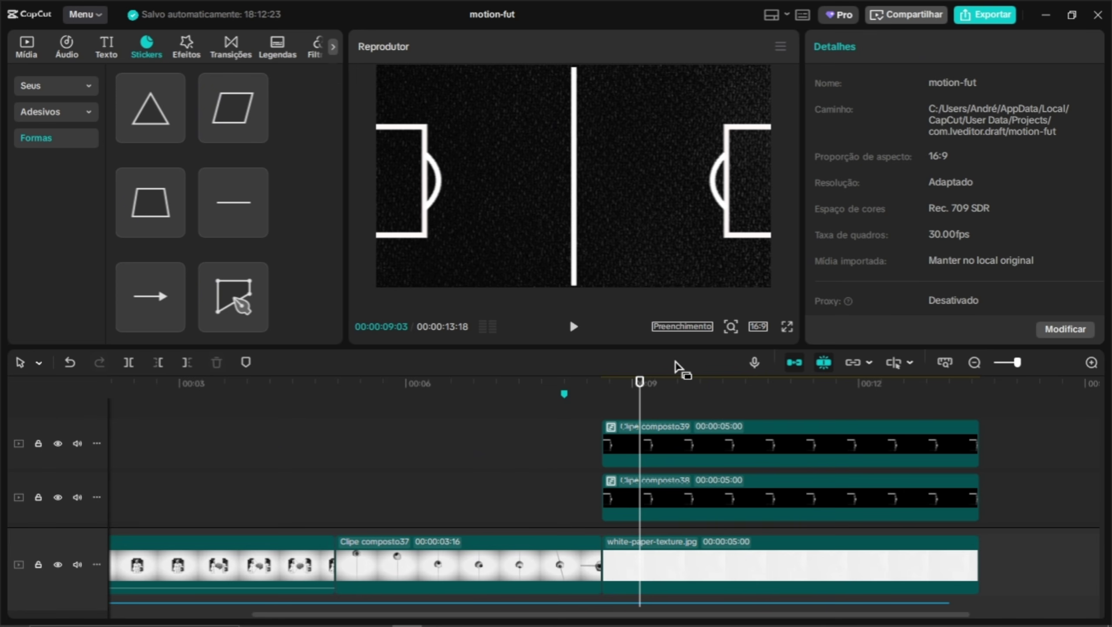
scroll(210, 204, up, 3)
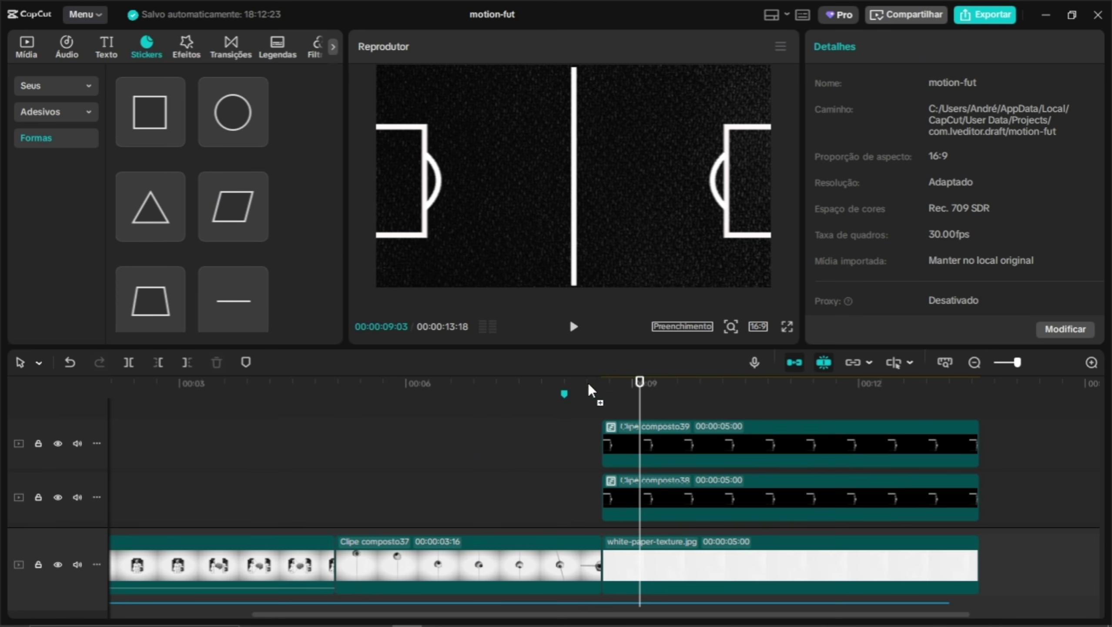
drag(588, 384, 598, 432)
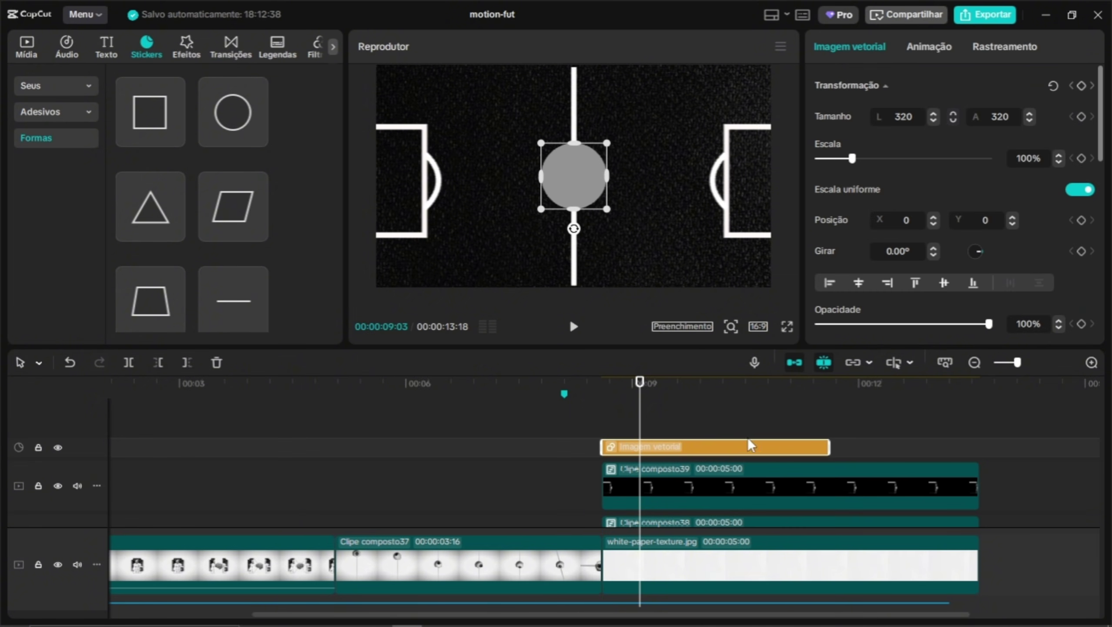
drag(828, 447, 980, 450)
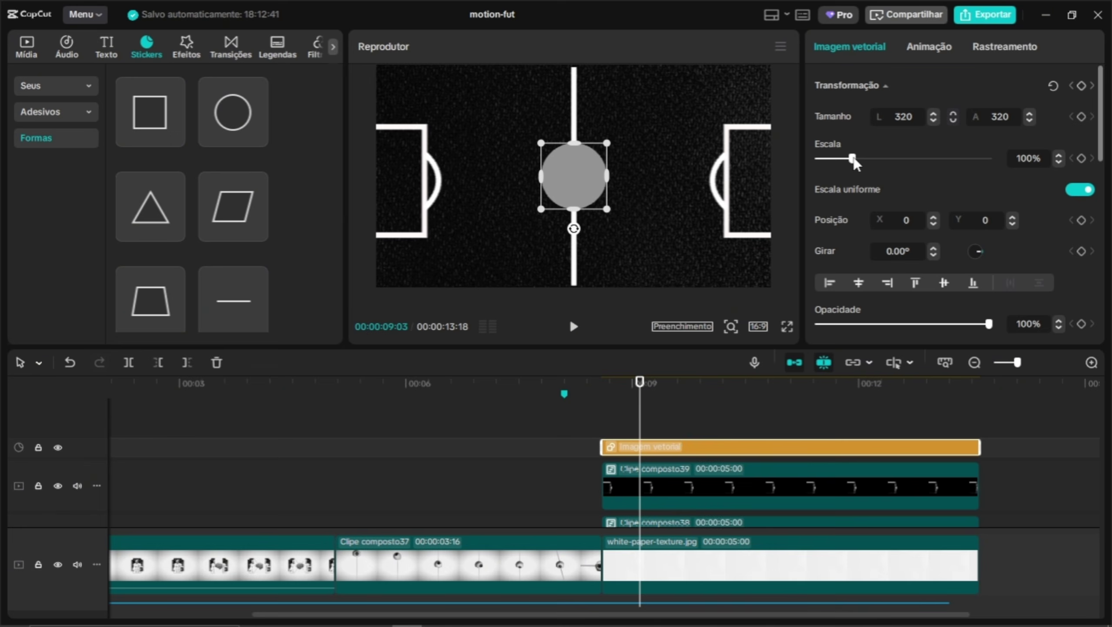
Scale the centre circle to 90% and set its solid fill colour to white, FFFFFF
drag(853, 160, 851, 162)
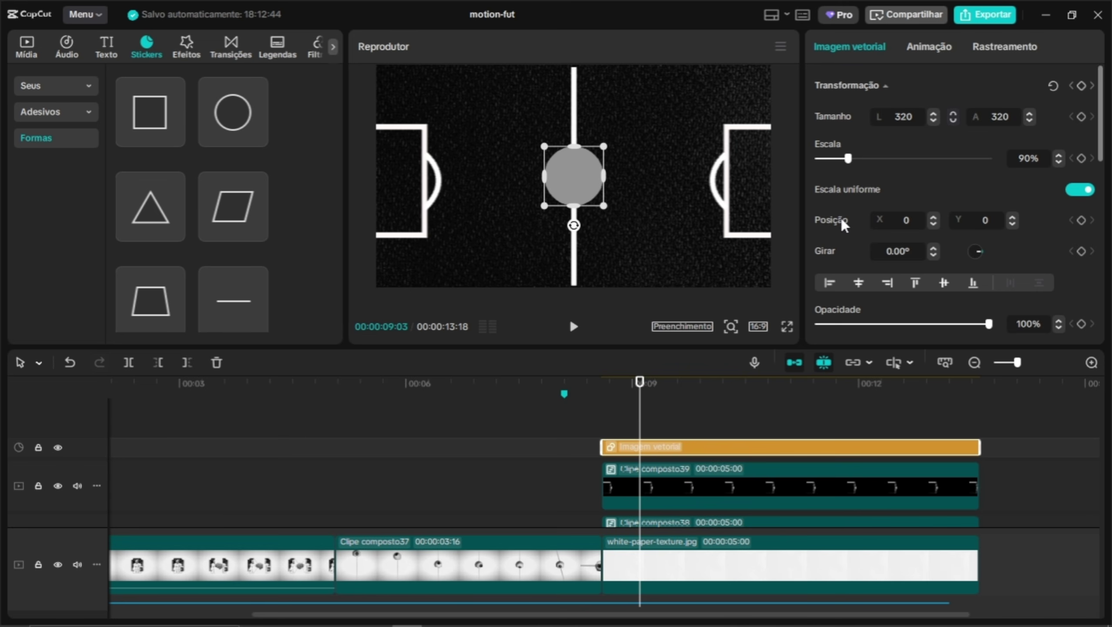
scroll(893, 280, down, 2)
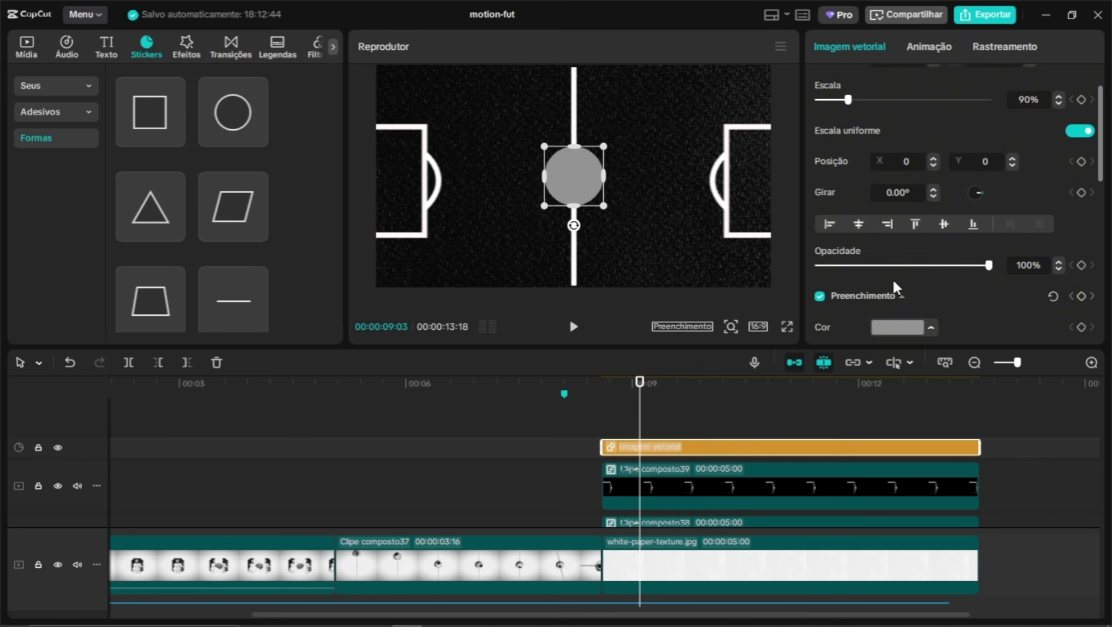
click(931, 325)
drag(881, 303, 875, 224)
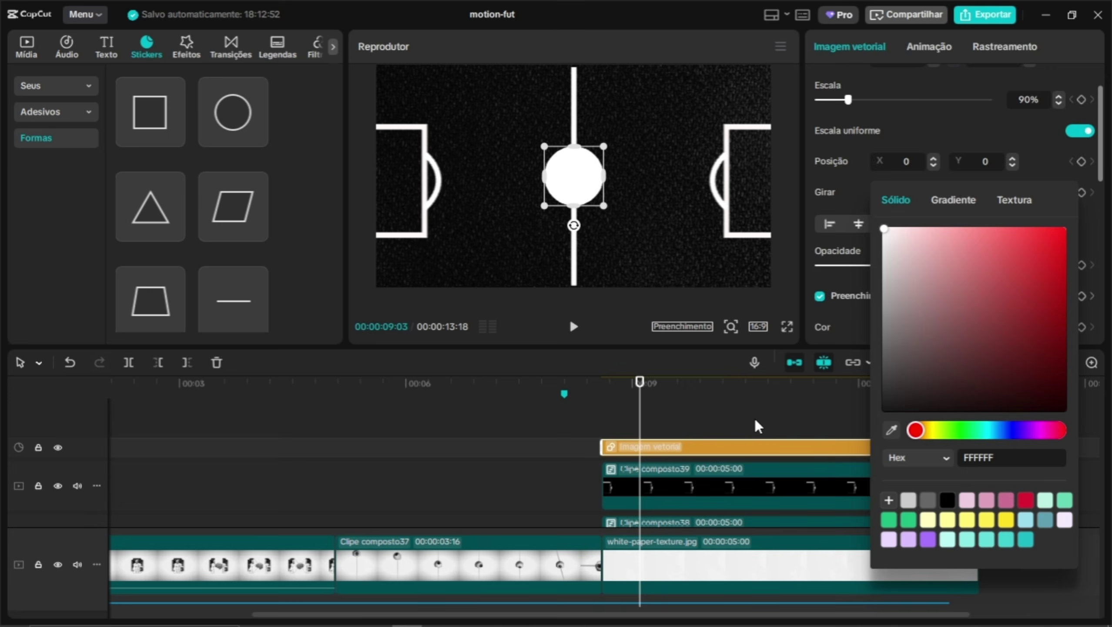
click(755, 418)
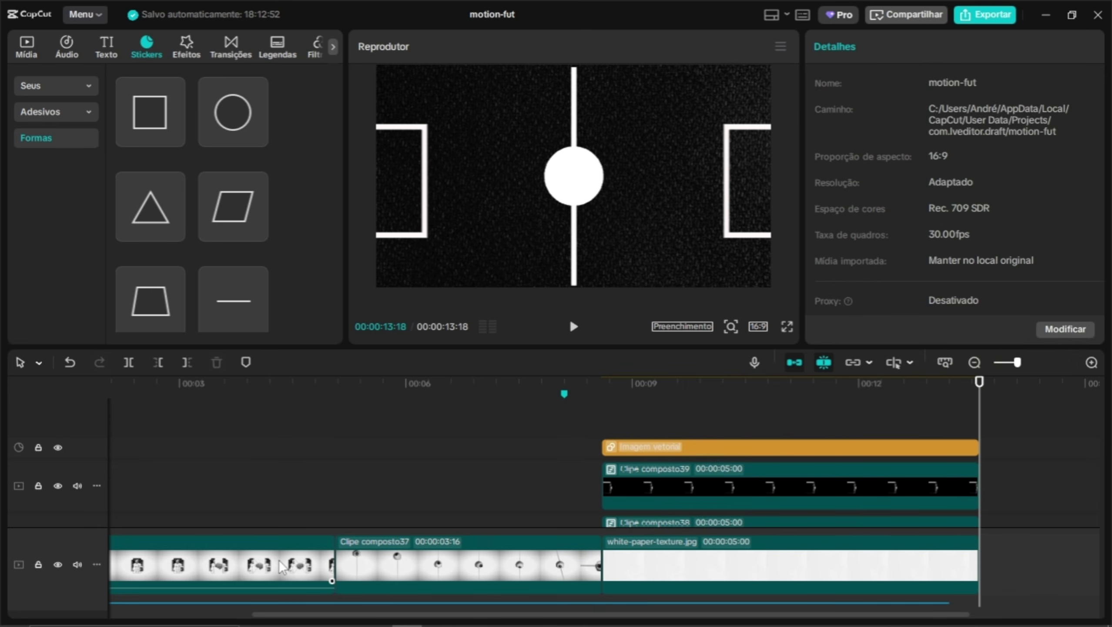
Copy the brain clip from the earlier footballer compound clip and paste it at 00:00:08:18 above the pitch layers
double_click(282, 566)
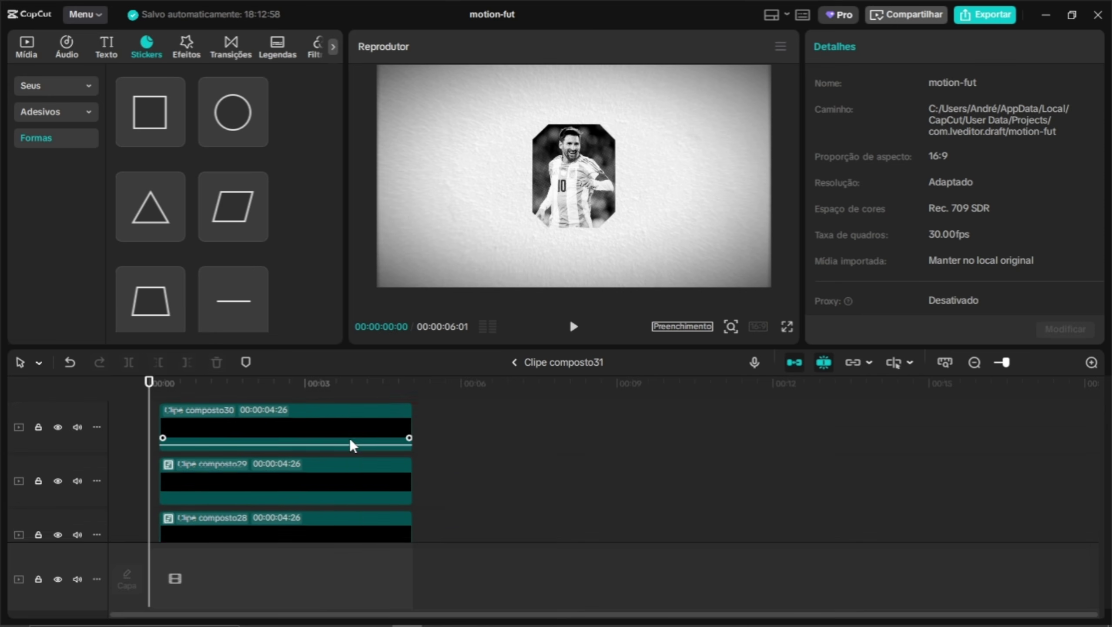
click(364, 522)
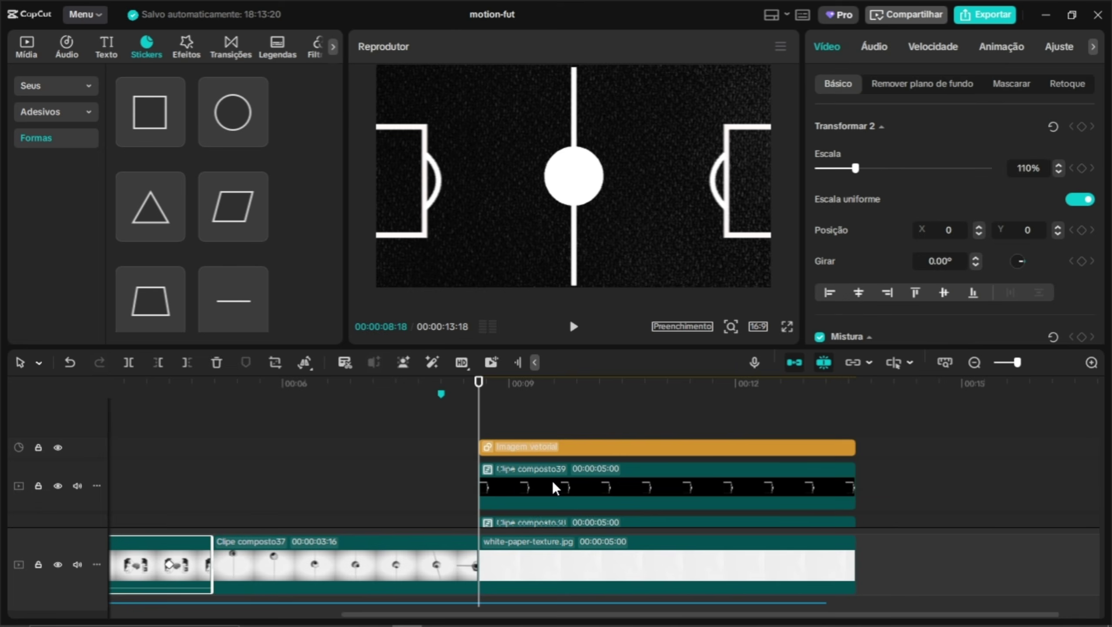
key(ctrl+v)
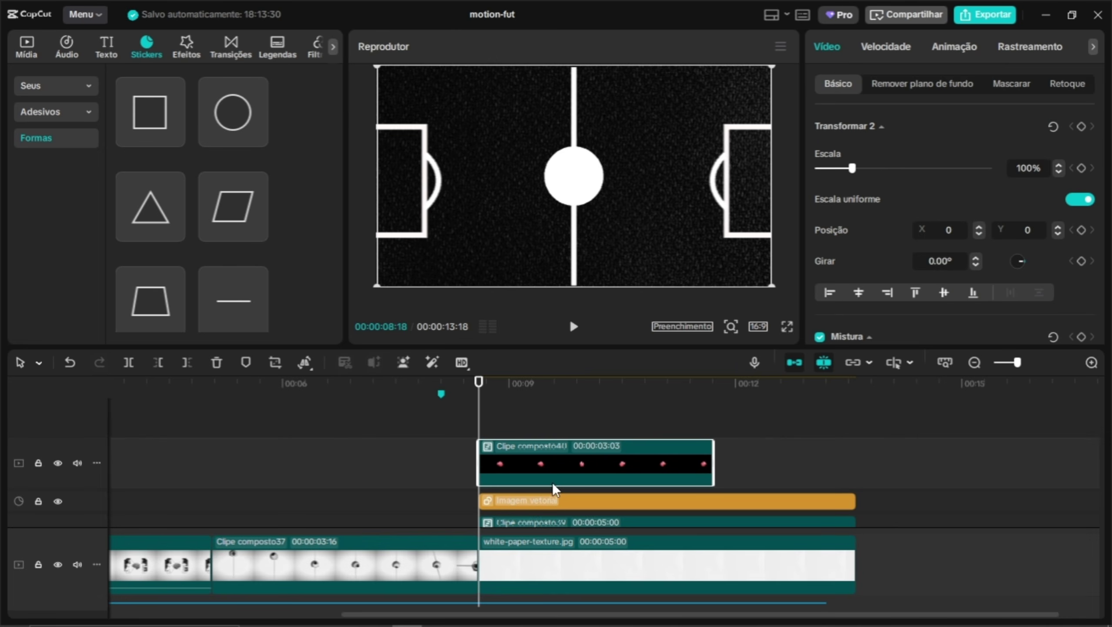
Extend the brain clip to 00:00:04:28 and scale it to 76% so it fits inside the centre circle
drag(714, 455, 851, 455)
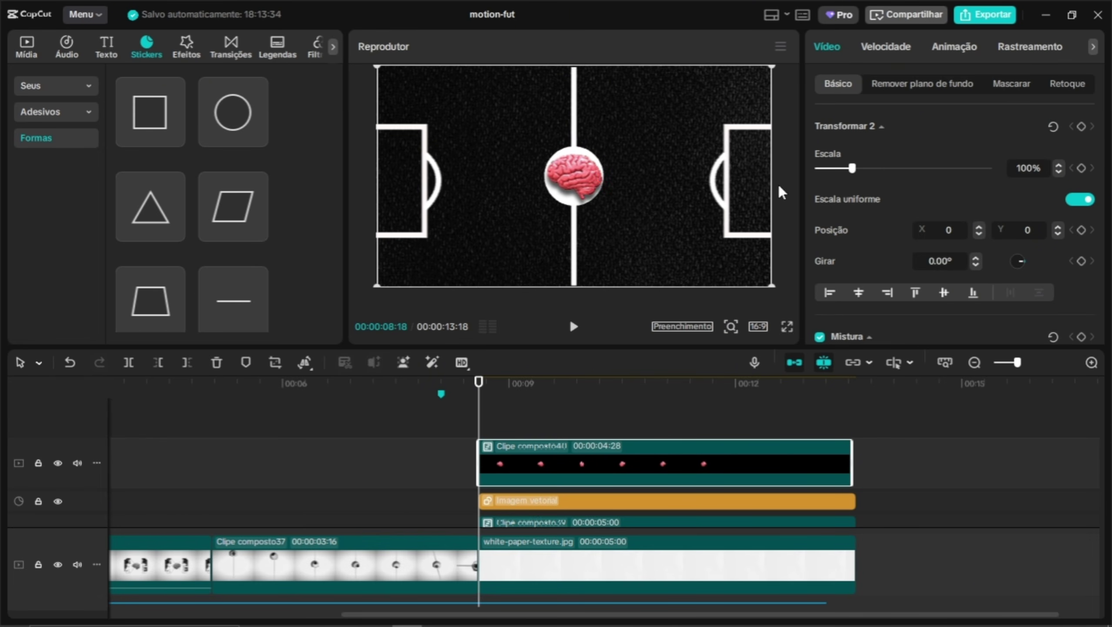
click(1059, 171)
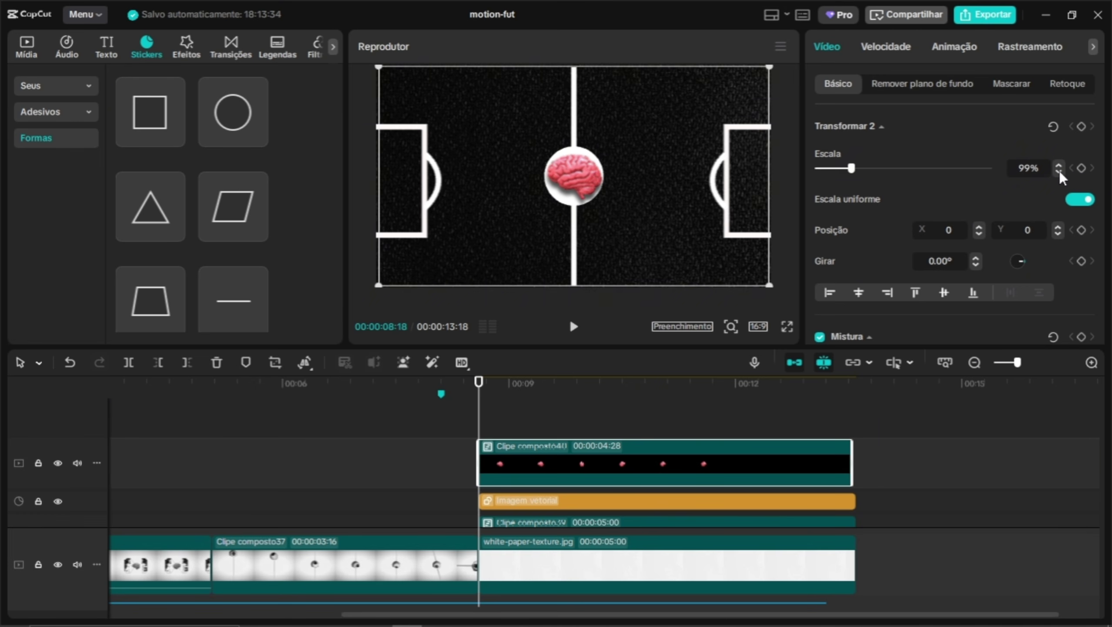
drag(1059, 171, 1059, 171)
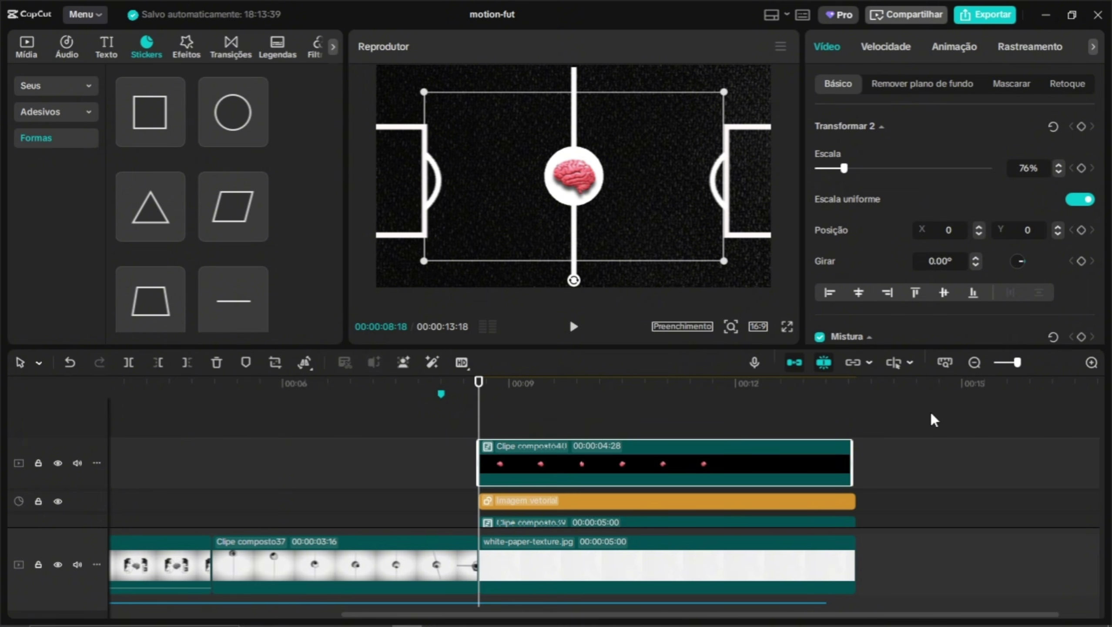
Make the halfway line layer a compound clip and give it a circle mask with a soft, feathered edge
right_click(651, 461)
click(698, 443)
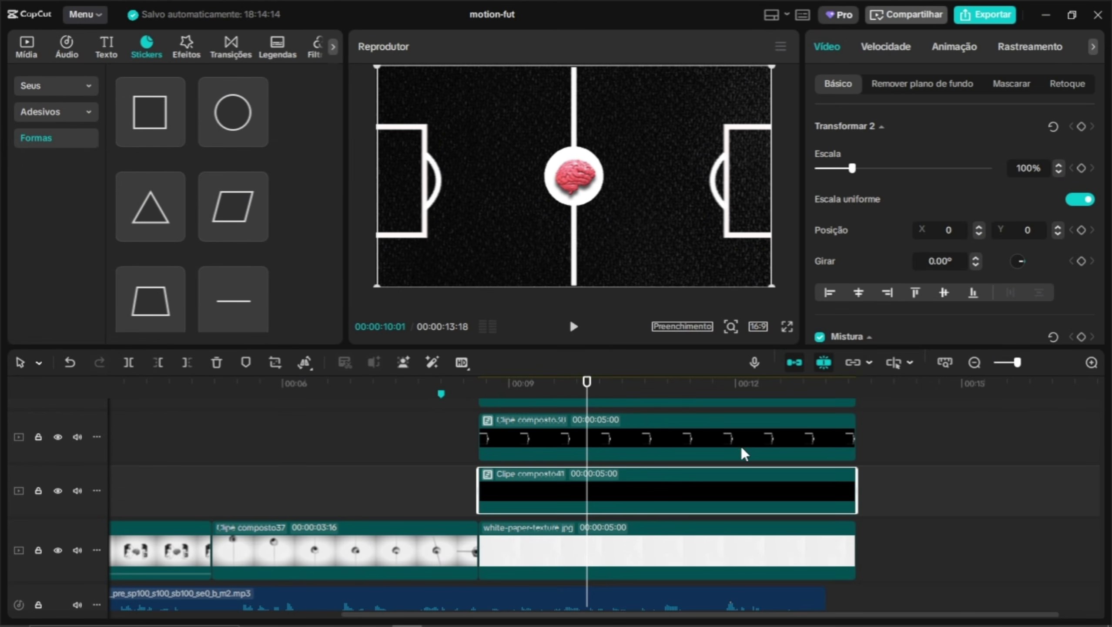
click(1028, 83)
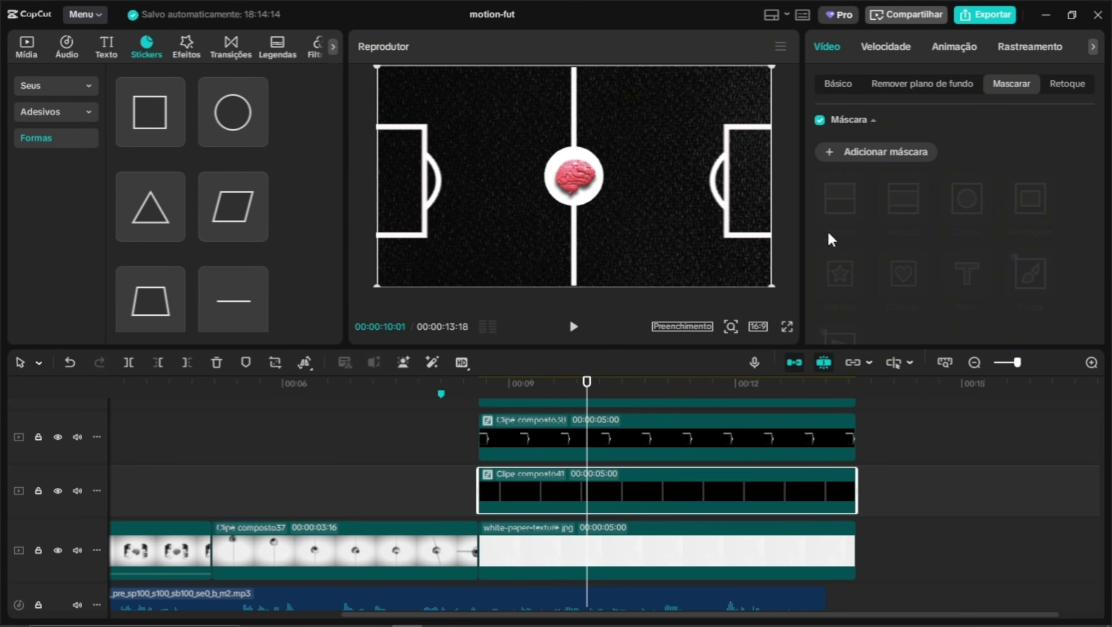
click(922, 154)
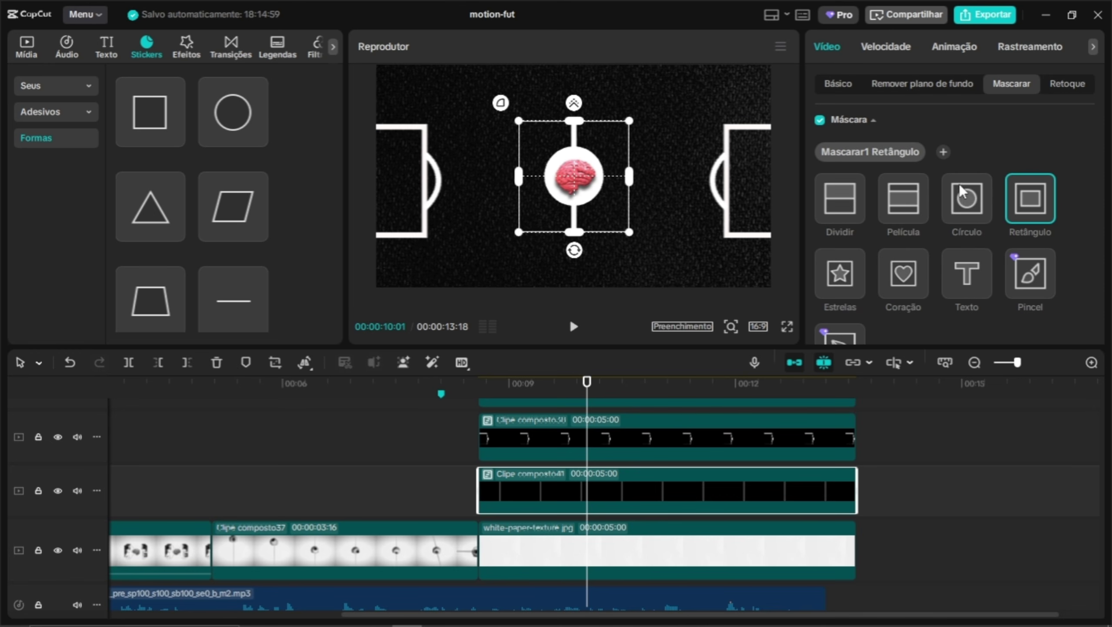
click(966, 196)
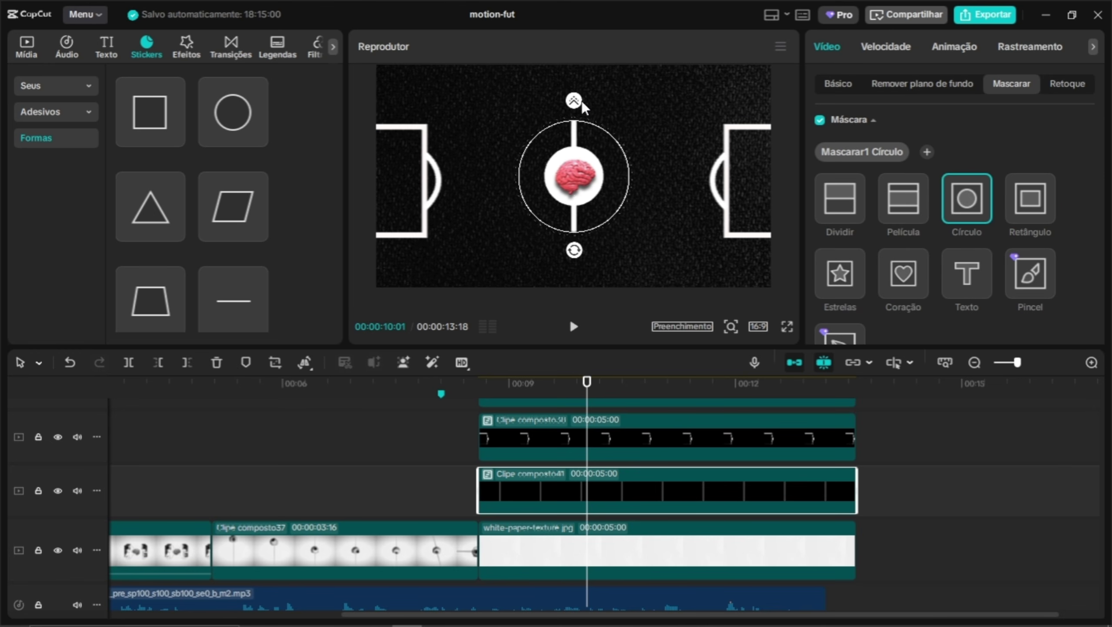
drag(576, 101, 593, 77)
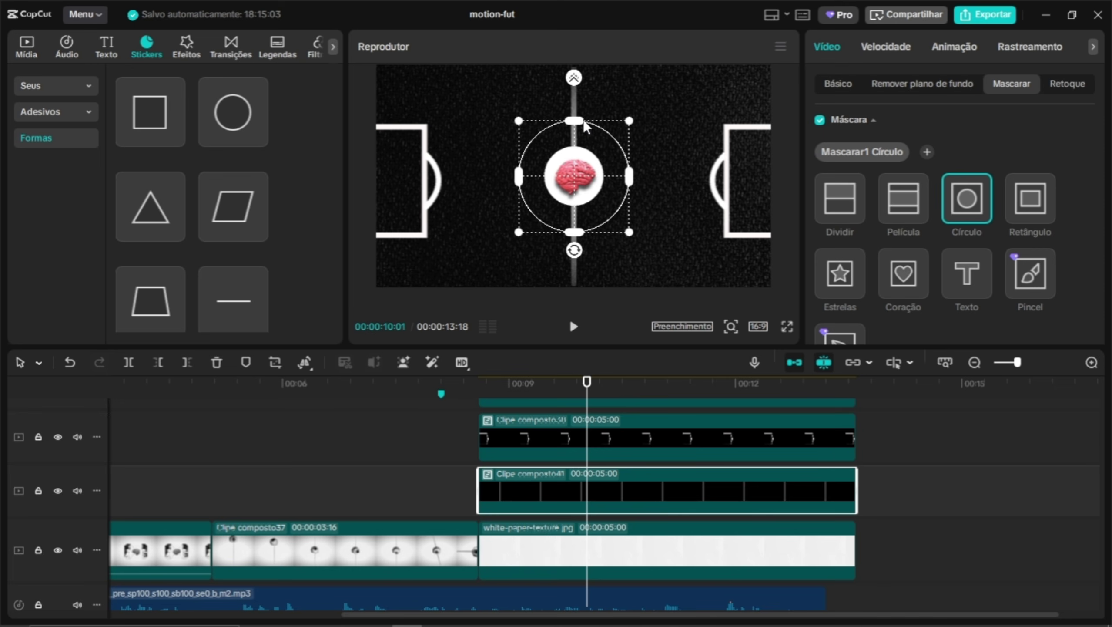
Enlarge the halfway line's circle mask in both directions until it spans nearly the full frame height around the centre circle
drag(582, 118, 595, 80)
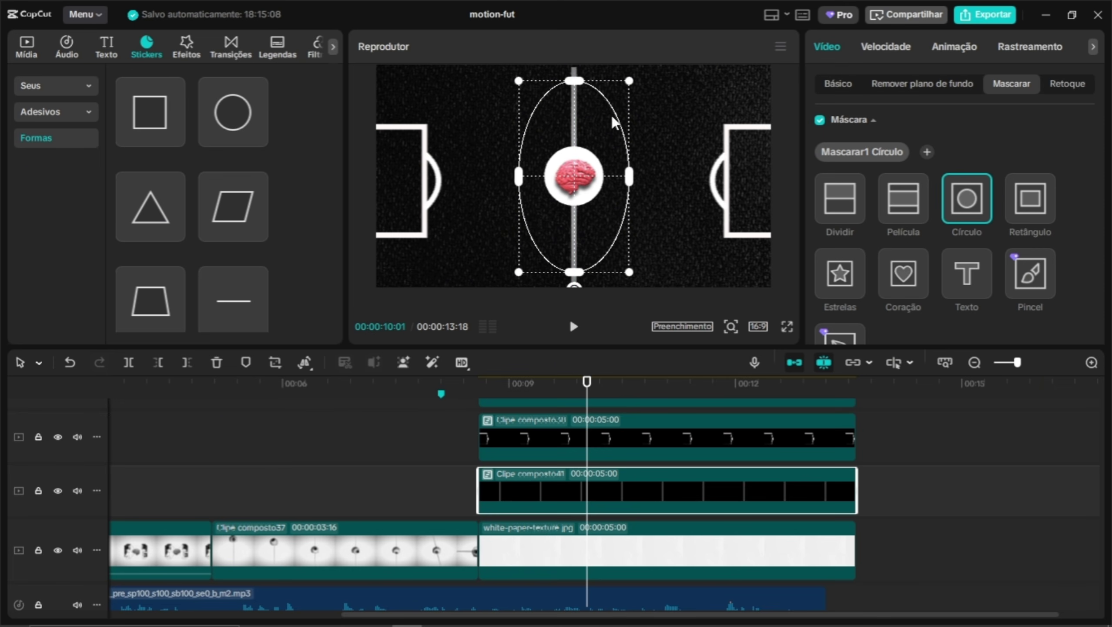
drag(629, 176, 656, 175)
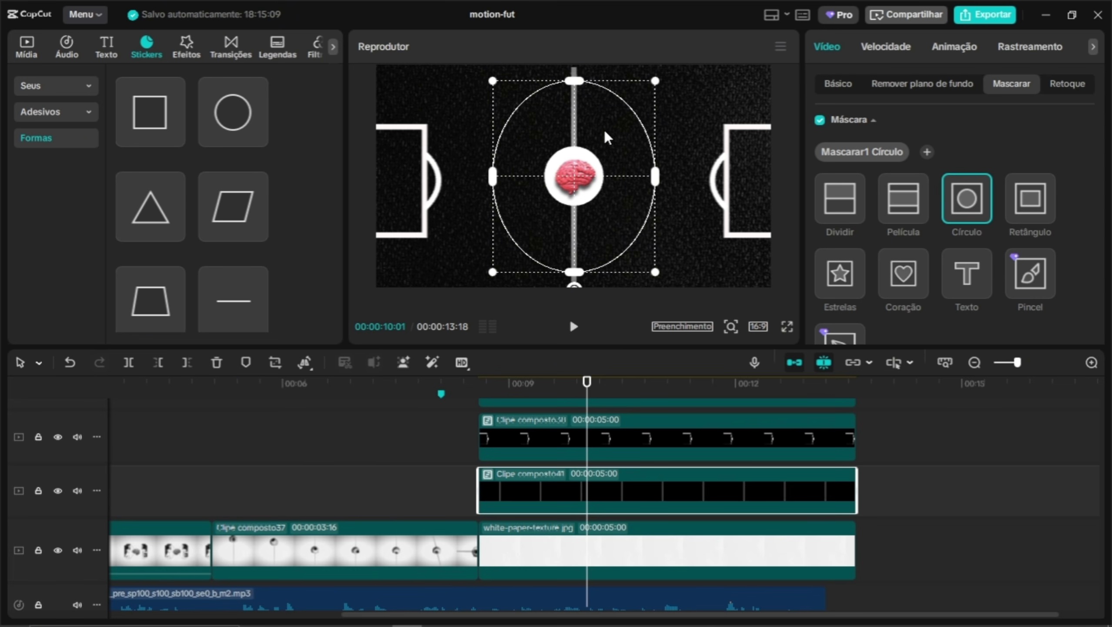
drag(576, 85, 579, 116)
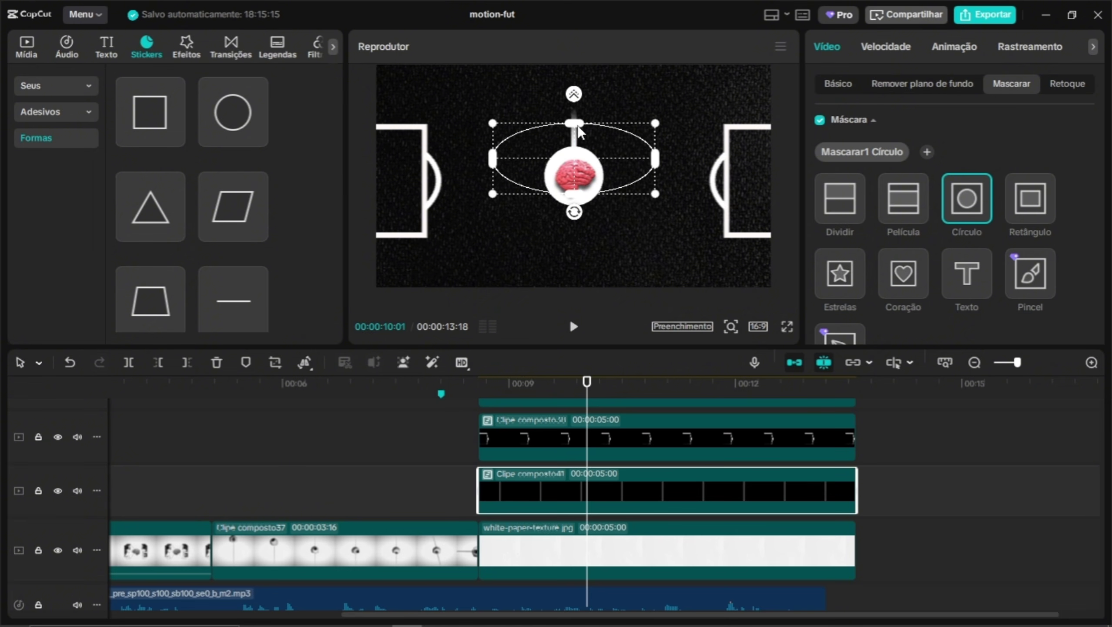
key(ctrl+z)
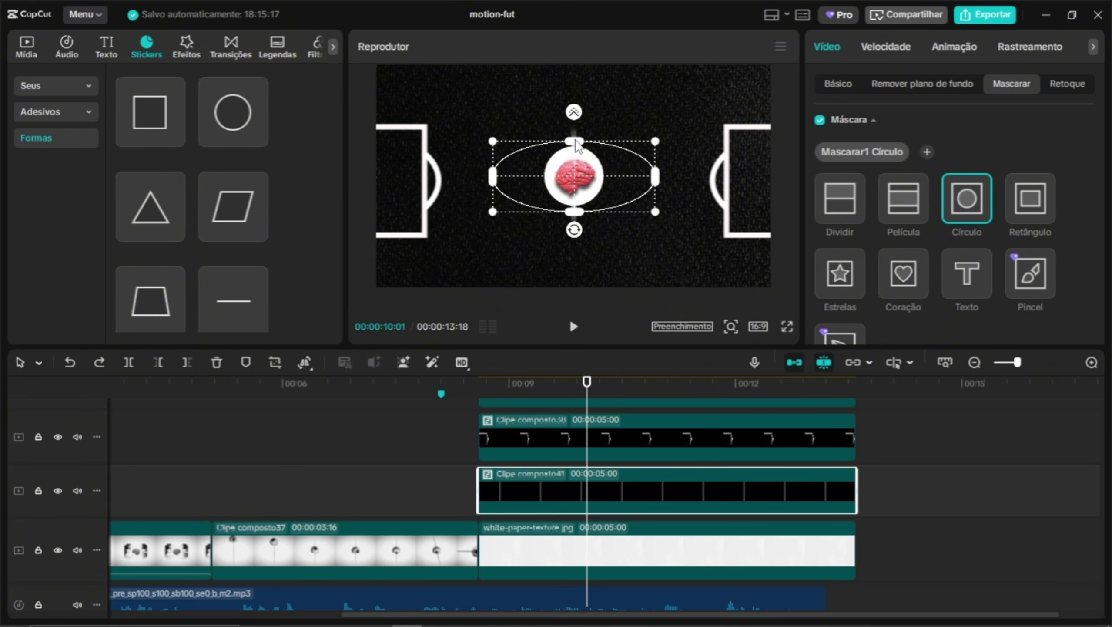
drag(576, 140, 575, 88)
click(869, 433)
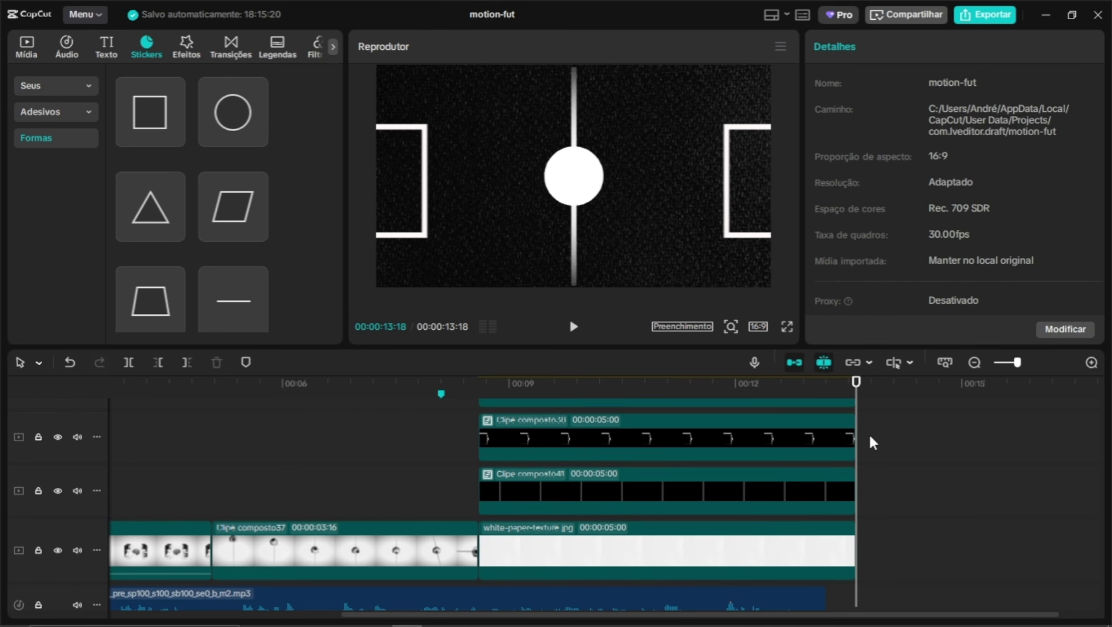
Add a filmstrip mask to the left penalty area clip, rotated vertical, feathered and positioned over the left goal box
drag(761, 388, 577, 401)
click(645, 443)
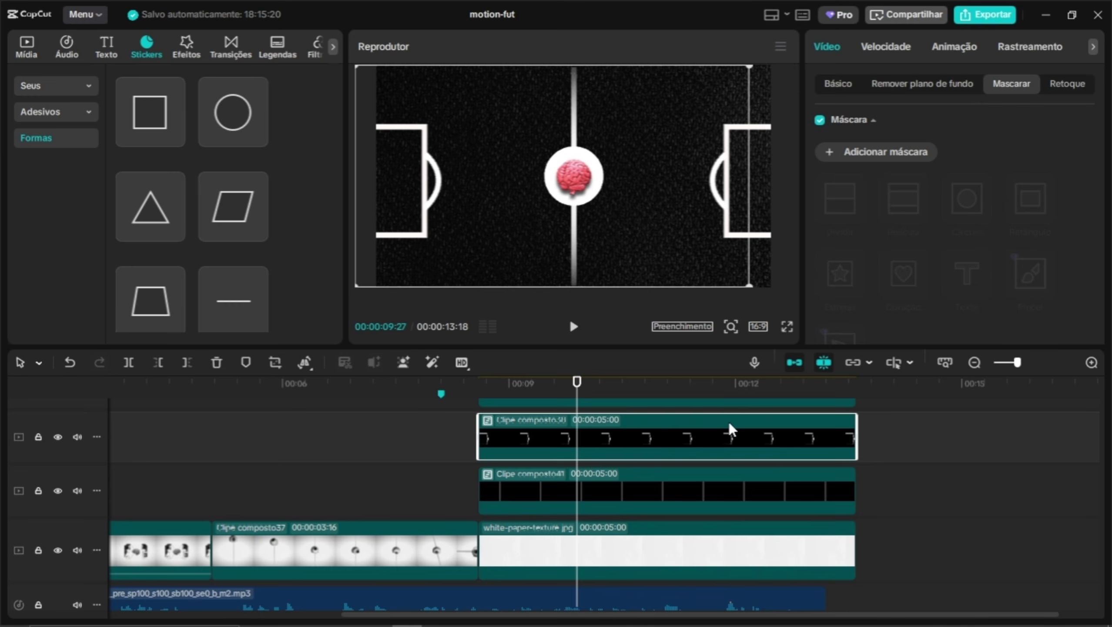
click(904, 152)
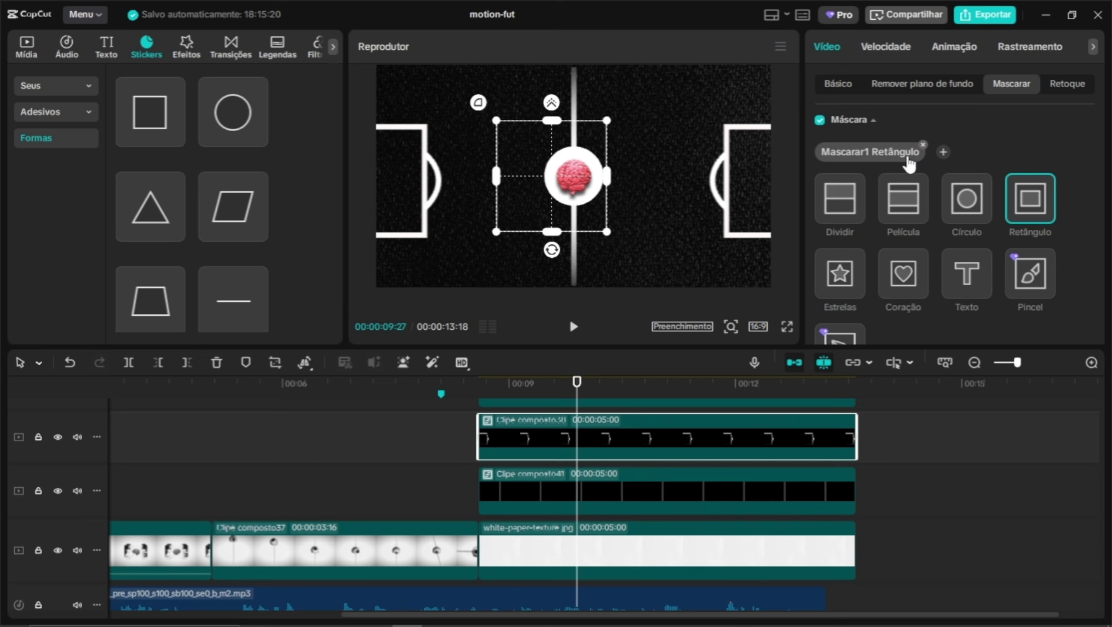
click(896, 201)
drag(553, 250, 448, 188)
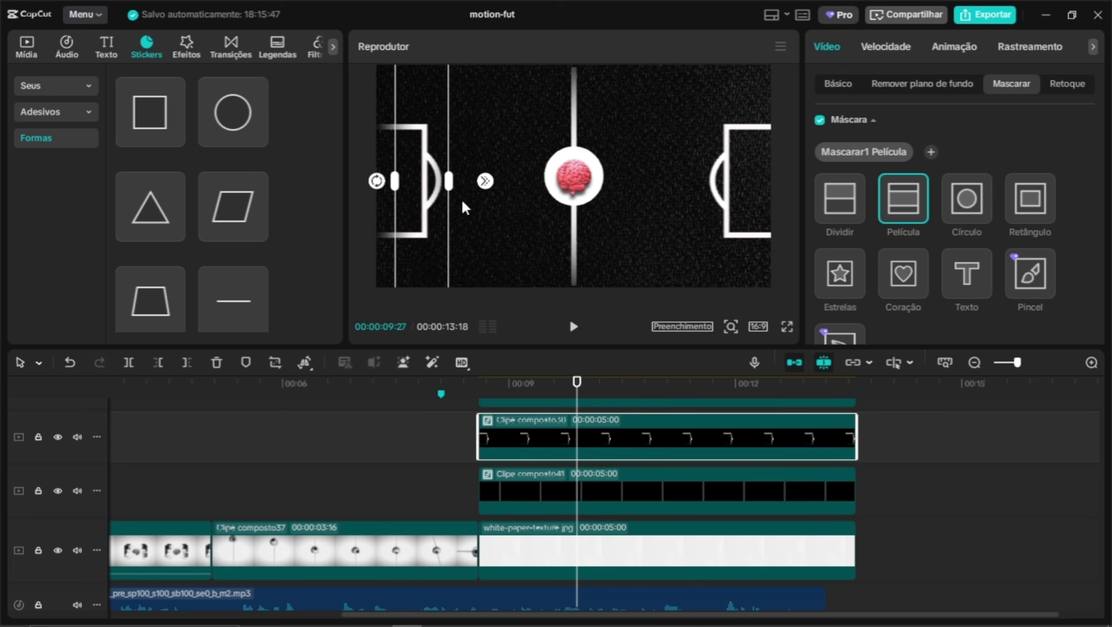
click(628, 481)
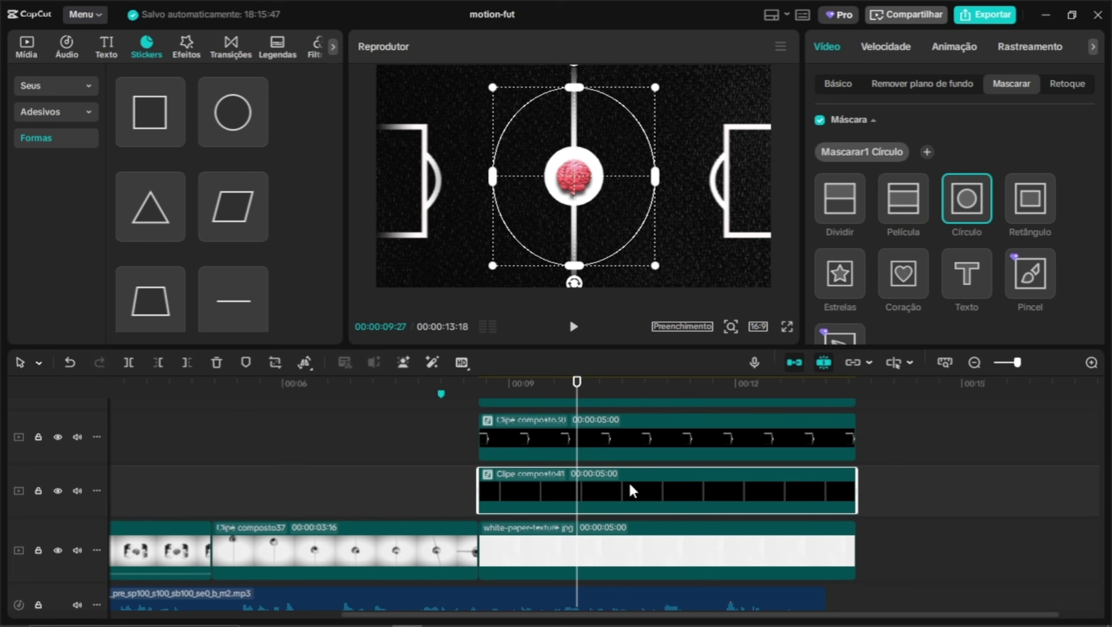
click(635, 439)
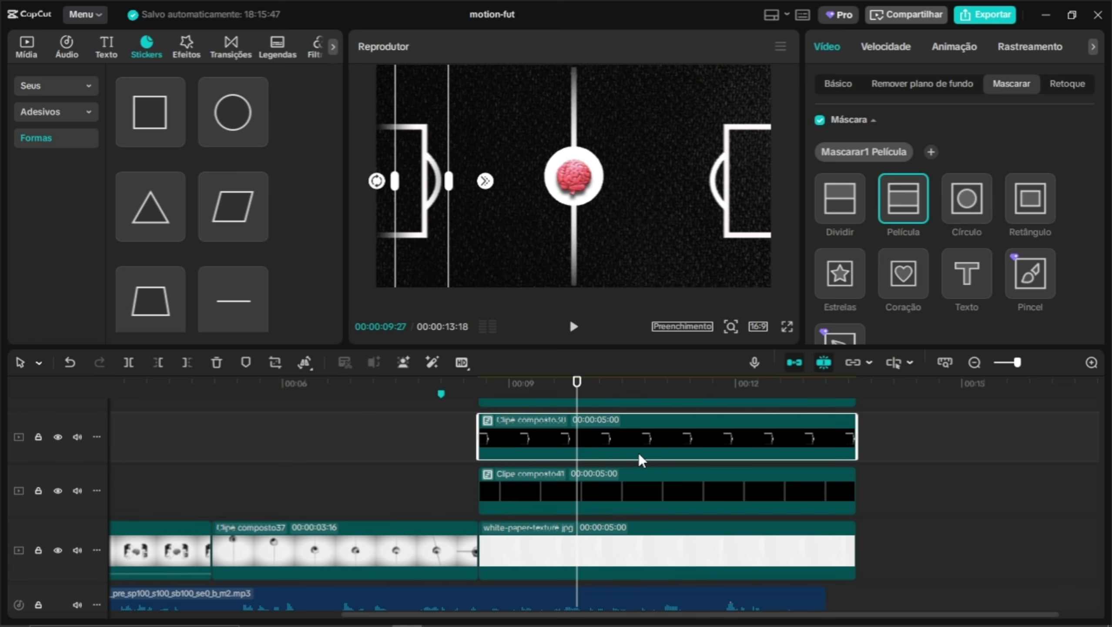
Add a filmstrip mask to the right penalty area clip, rotated vertical, feathered and positioned over the right goal box
scroll(638, 453, up, 1)
click(657, 407)
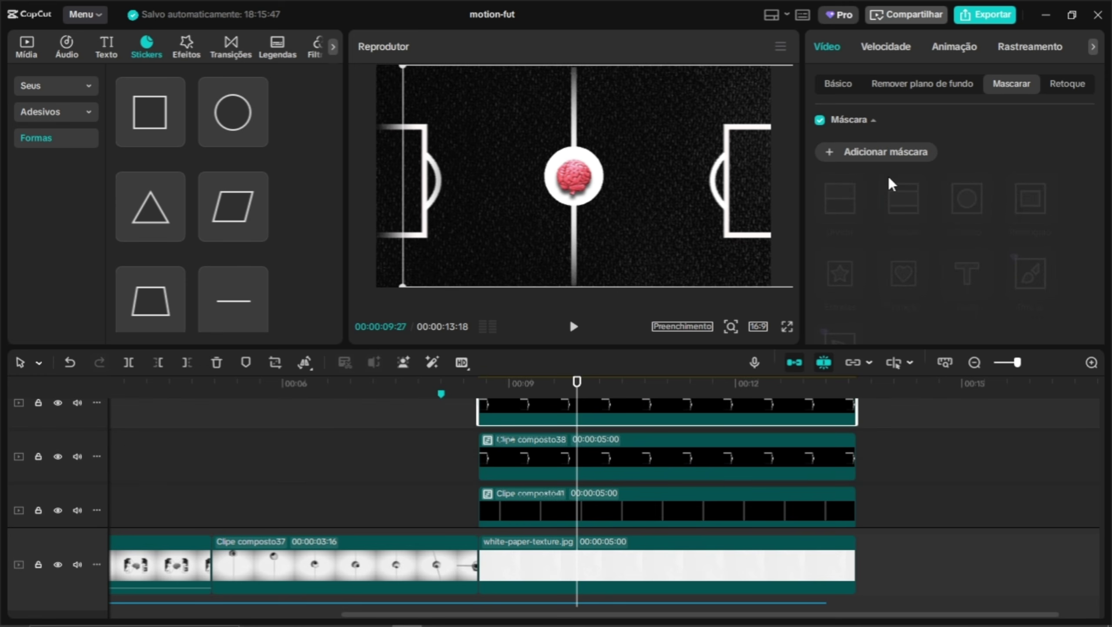
click(888, 151)
click(902, 207)
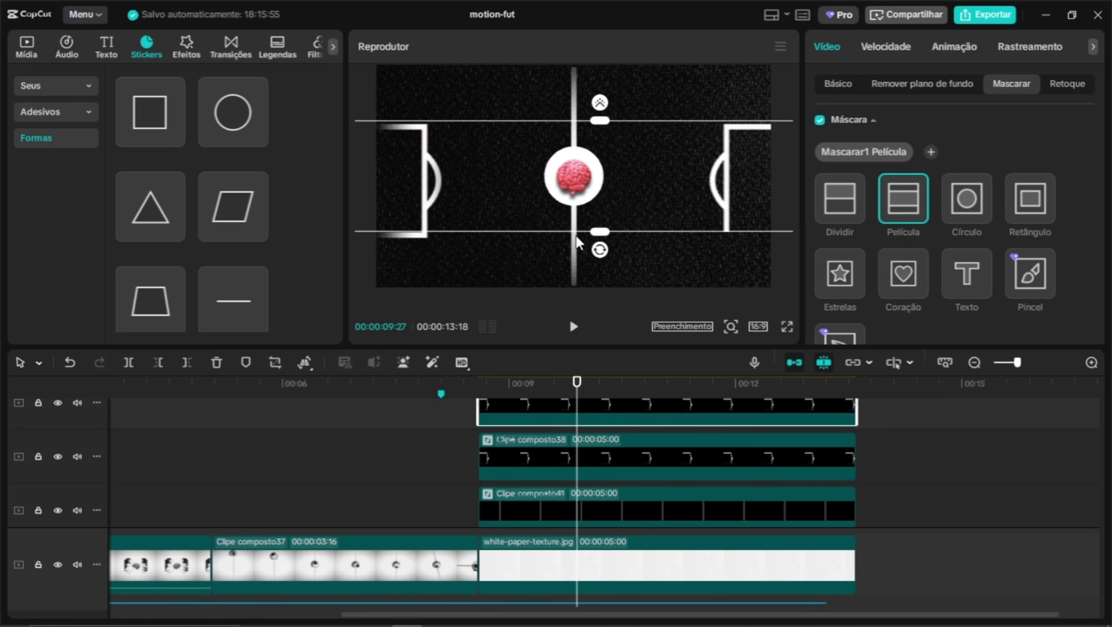
drag(600, 250, 562, 177)
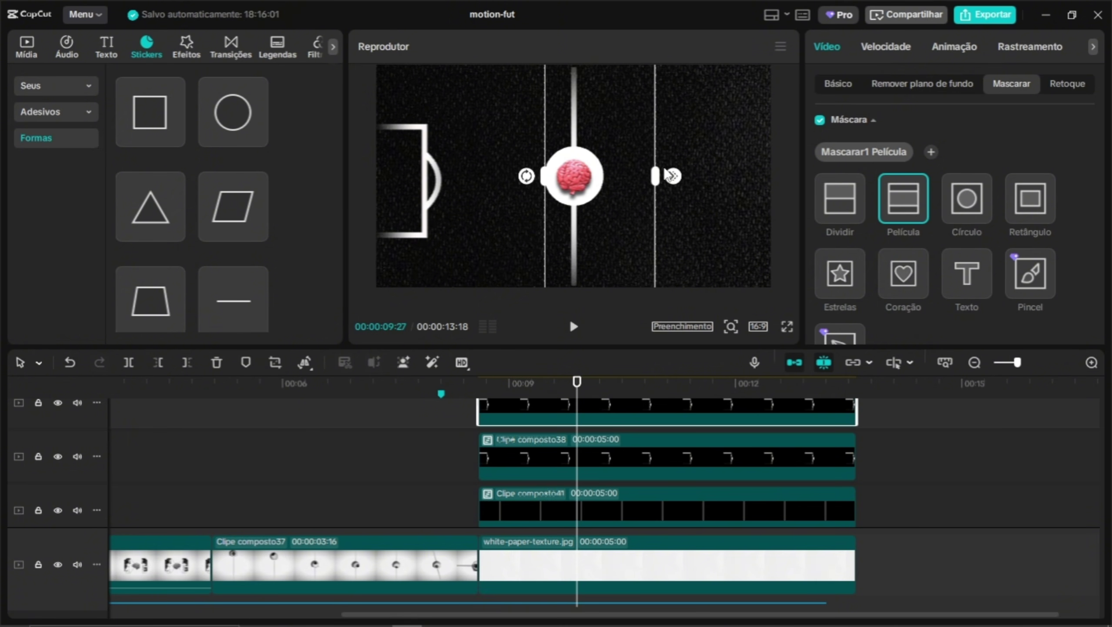
drag(656, 175, 790, 193)
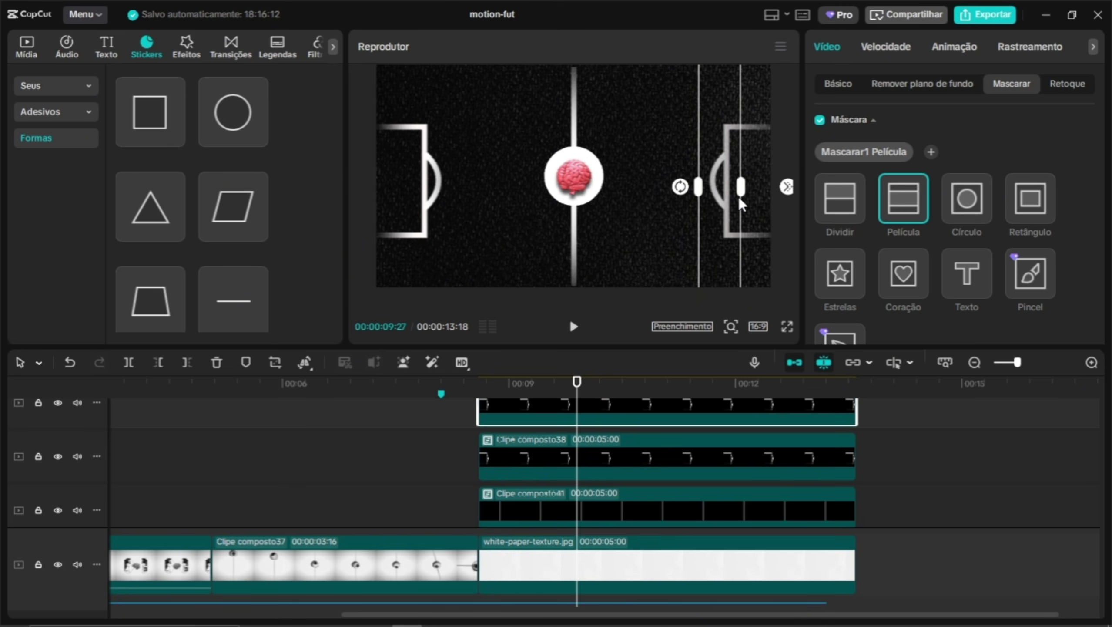
drag(720, 195, 768, 187)
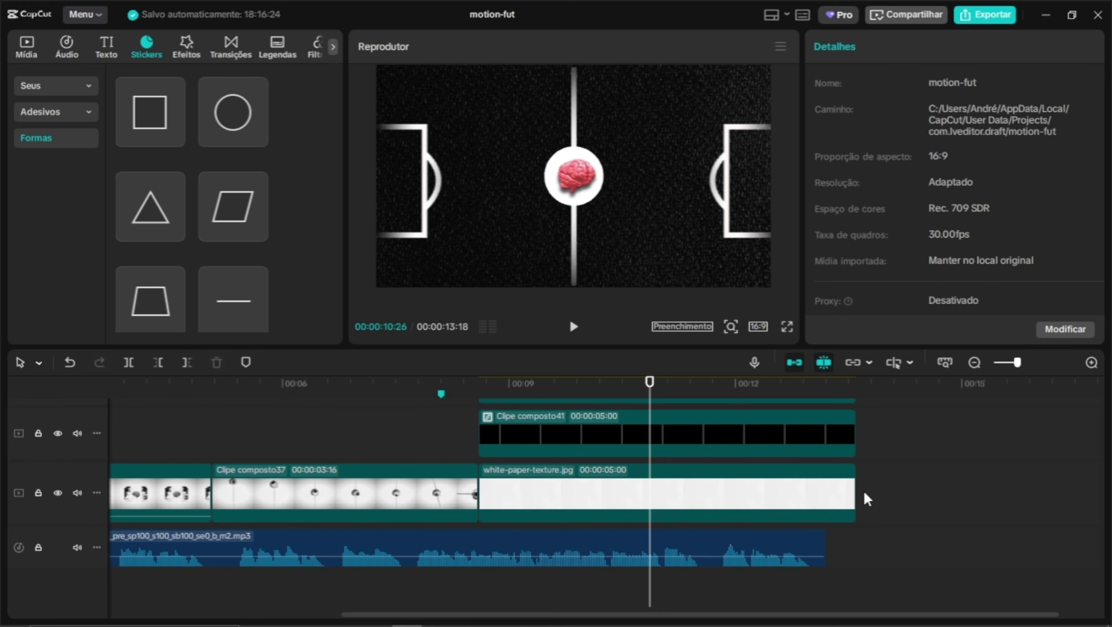
Combine all layers of the pitch scene, including the paper texture background, into a single compound clip
scroll(864, 491, up, 1)
drag(892, 481, 466, 373)
key(alt+g)
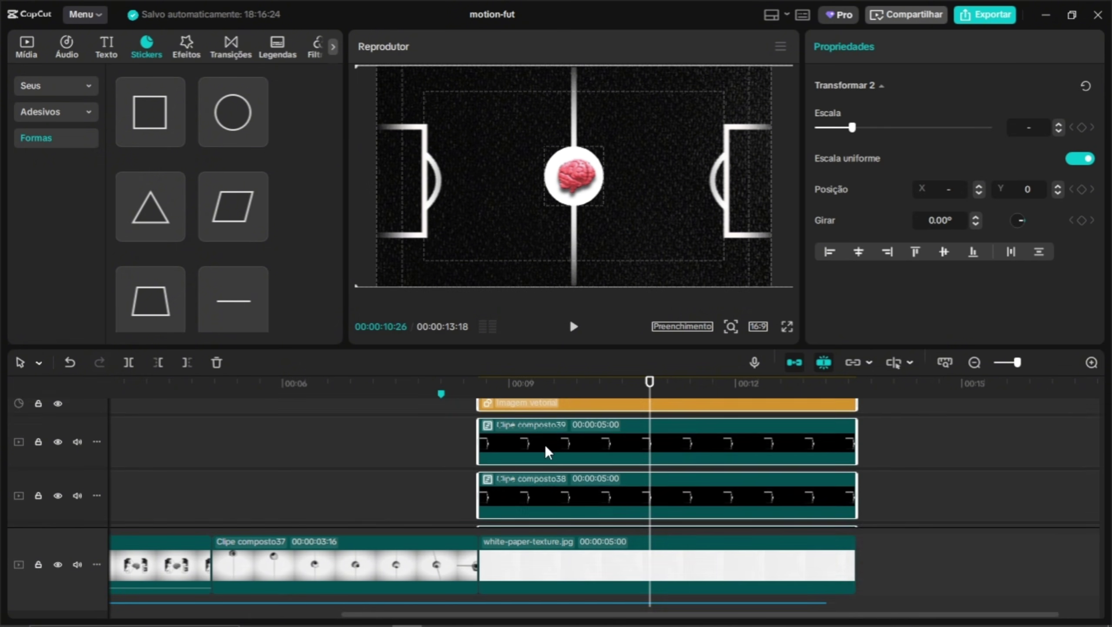
click(974, 497)
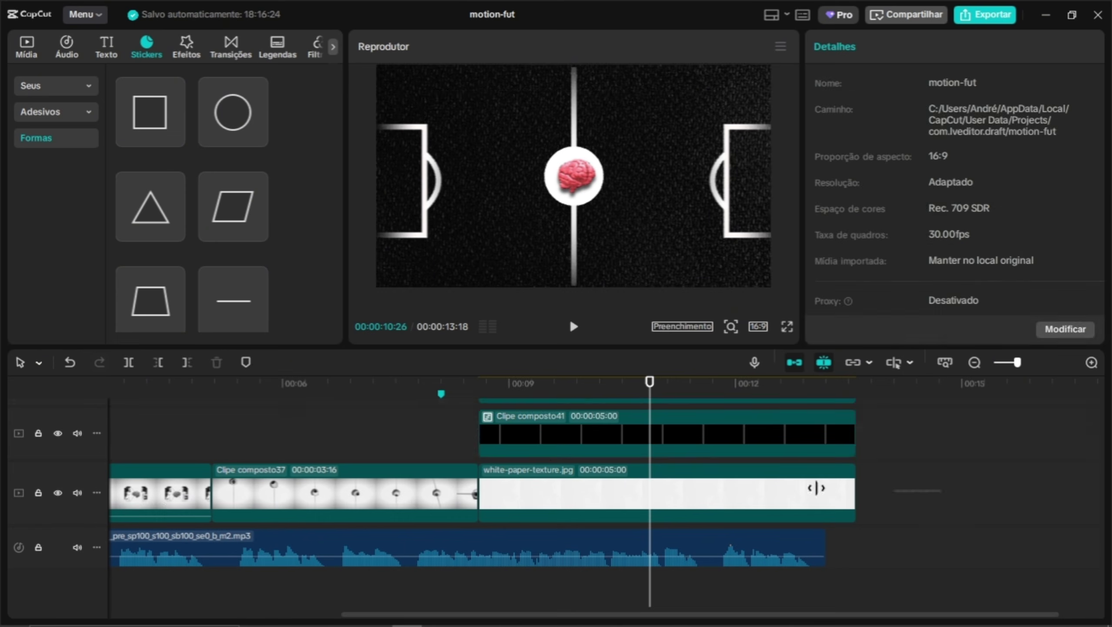
key(ctrl+z)
scroll(567, 375, up, 2)
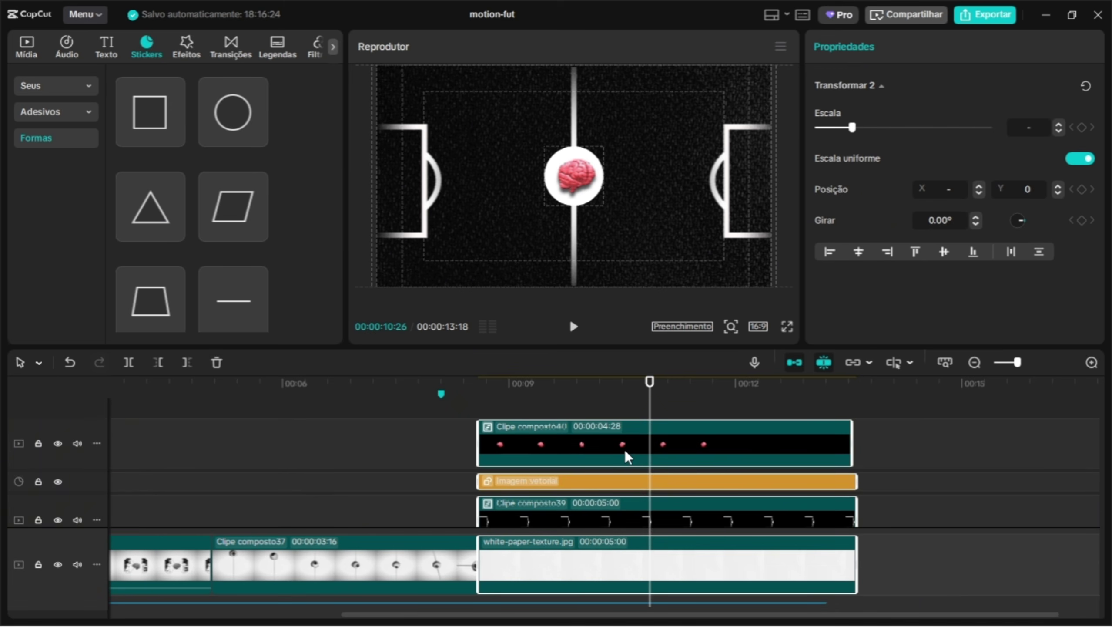
right_click(625, 449)
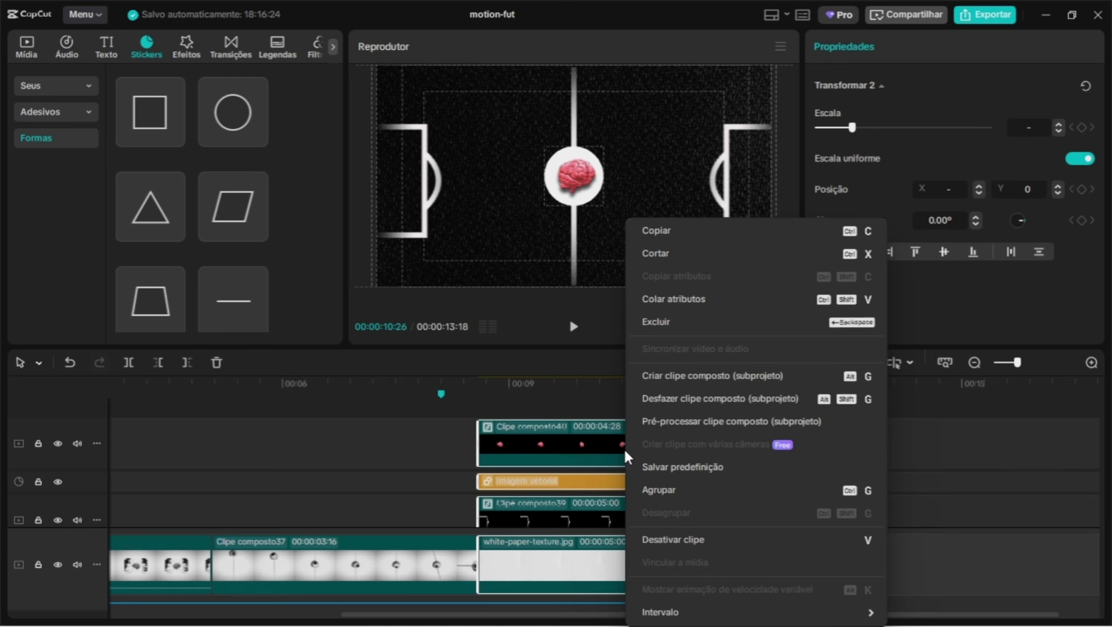
click(775, 371)
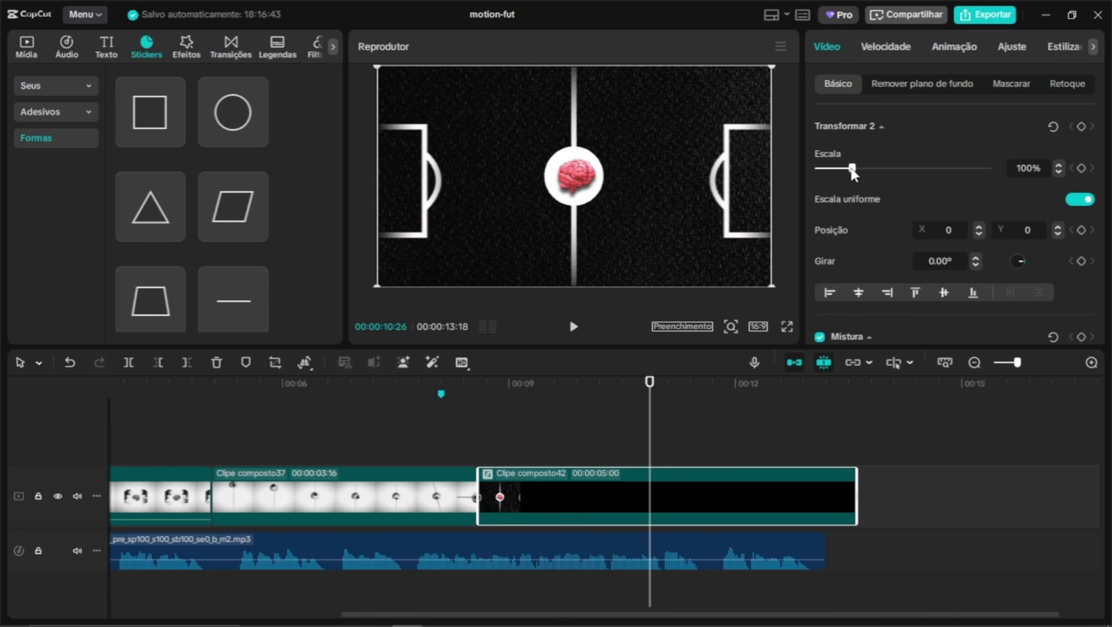
Scale the pitch scene's compound clip to 148% and view it in the full-screen preview
mouse_move(852, 168)
mouse_down()
mouse_move(883, 169)
mouse_move(852, 170)
mouse_move(869, 169)
mouse_up()
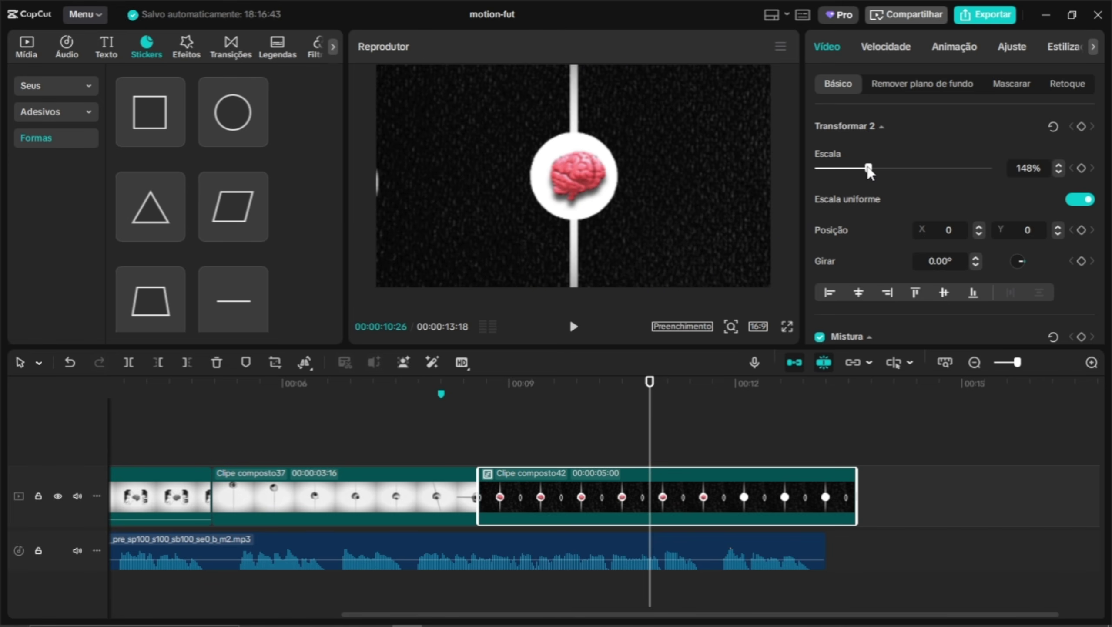
click(783, 325)
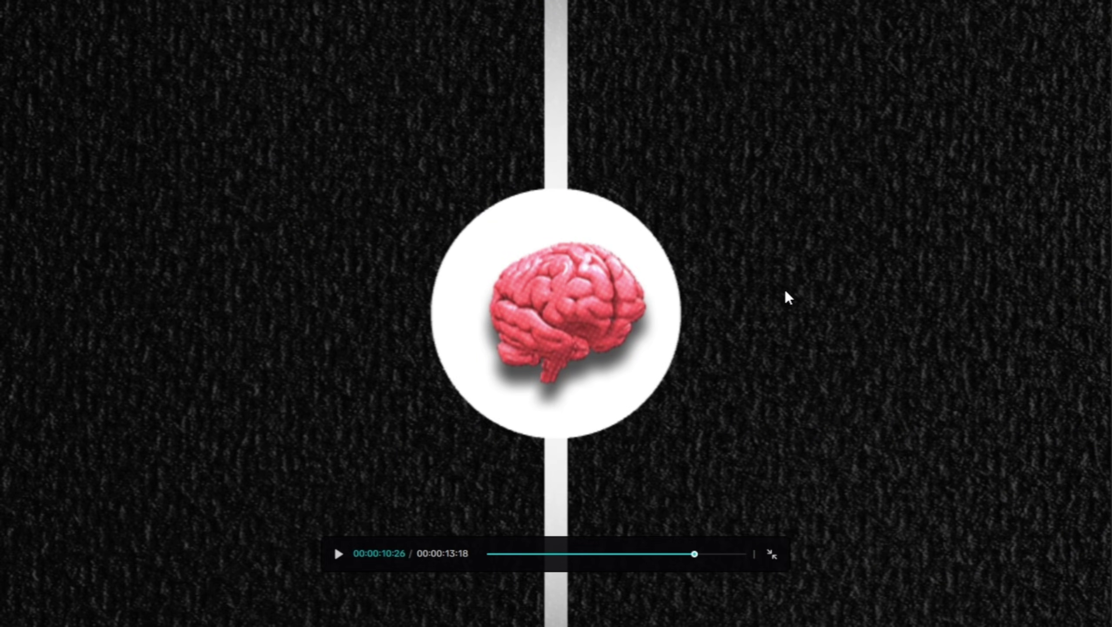
Open Clipe composto42 for editing and scale the brain clip and the white circle down slightly together
key(Escape)
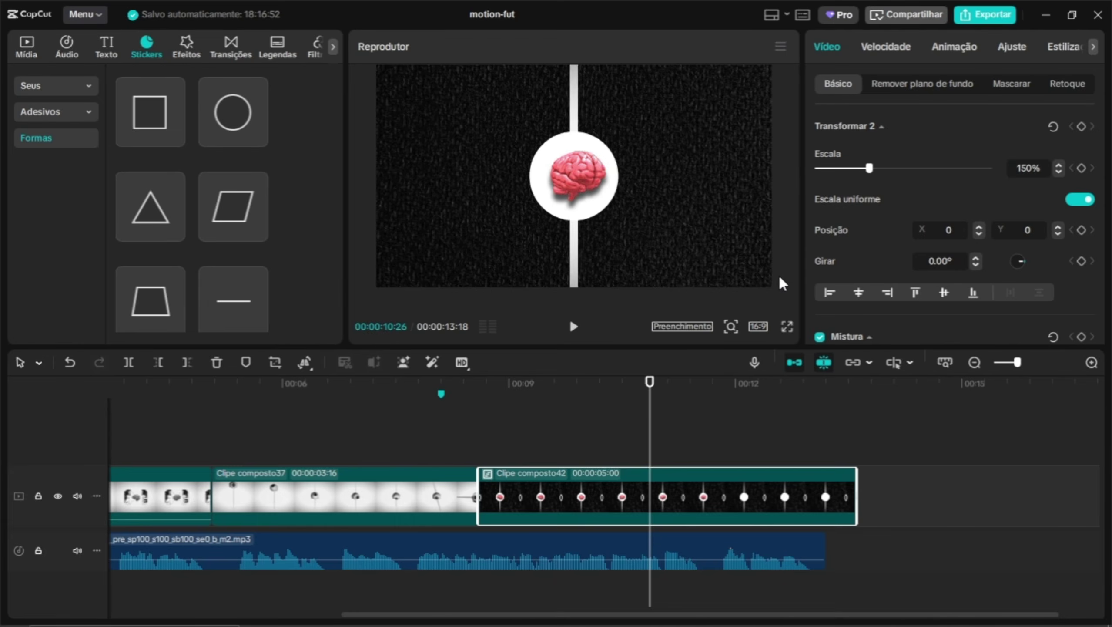
double_click(668, 503)
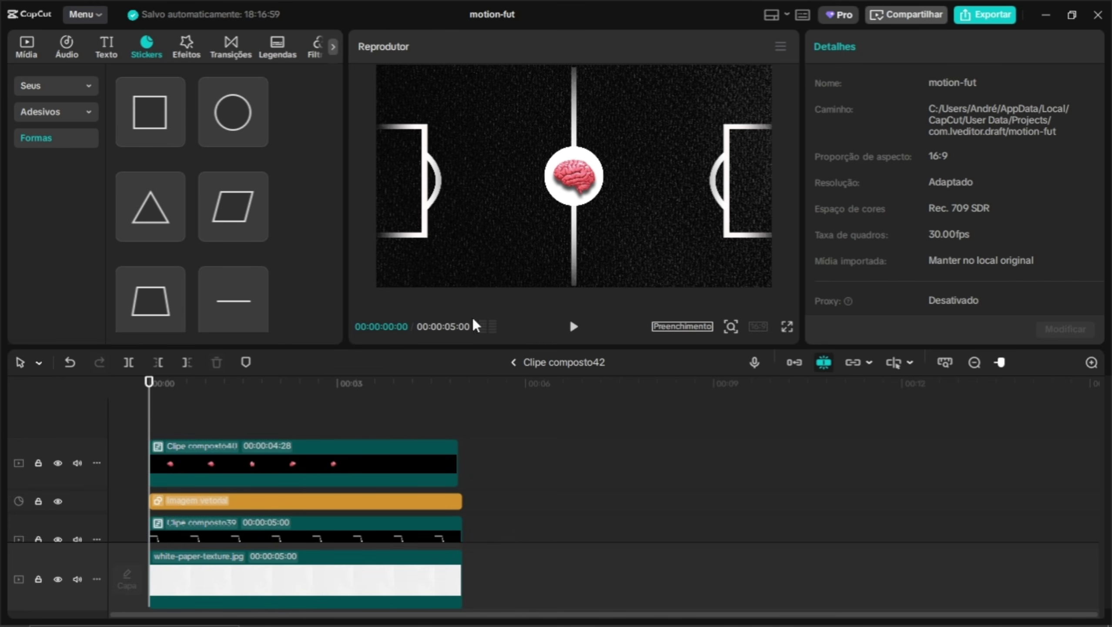
scroll(237, 464, down, 1)
drag(473, 438, 430, 483)
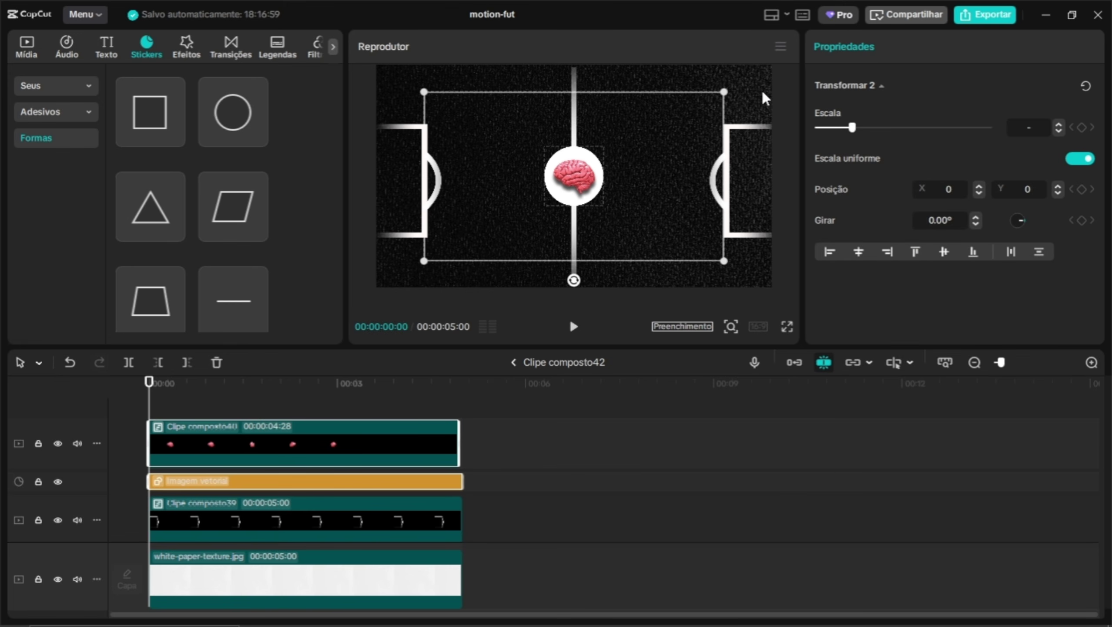
drag(724, 92, 690, 110)
click(367, 422)
Move the right penalty area, Clipe composto39, outward to position X 356
click(359, 515)
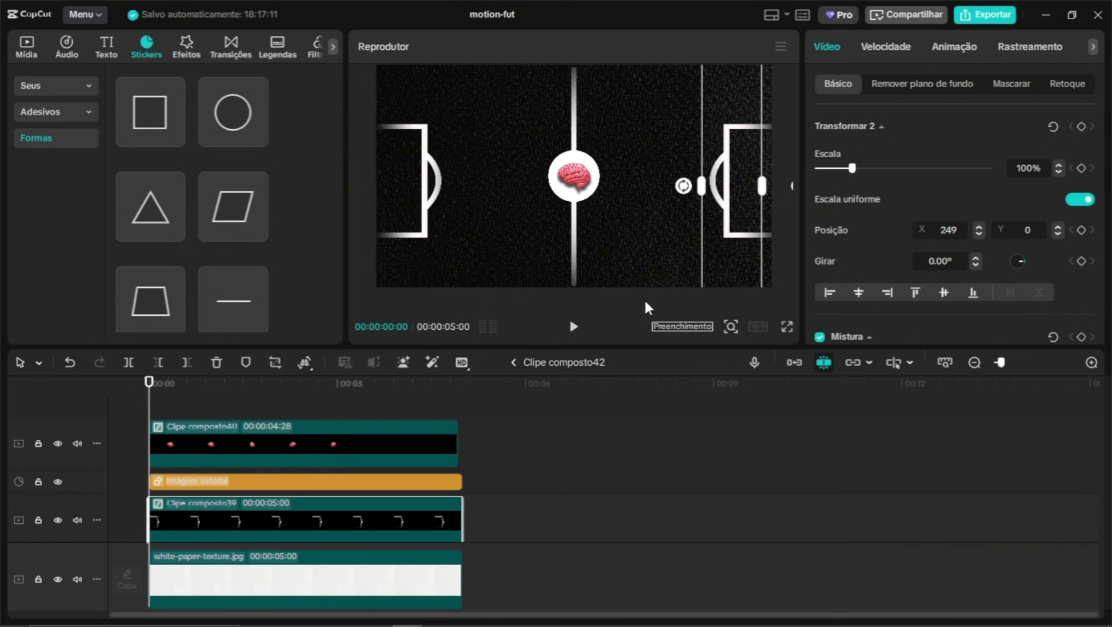
click(1009, 83)
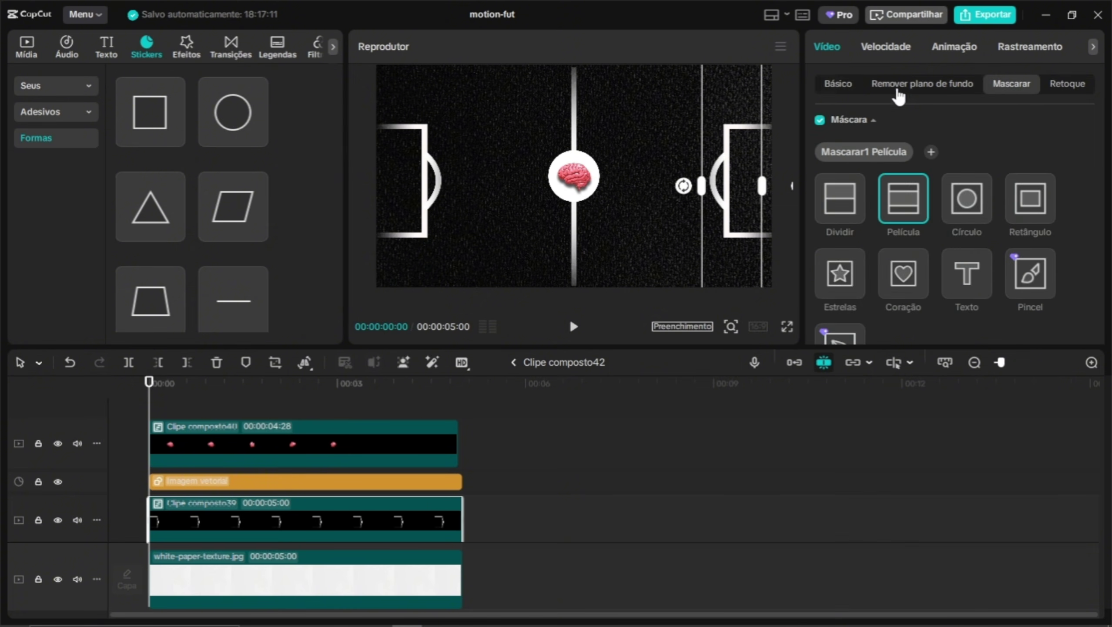
click(854, 84)
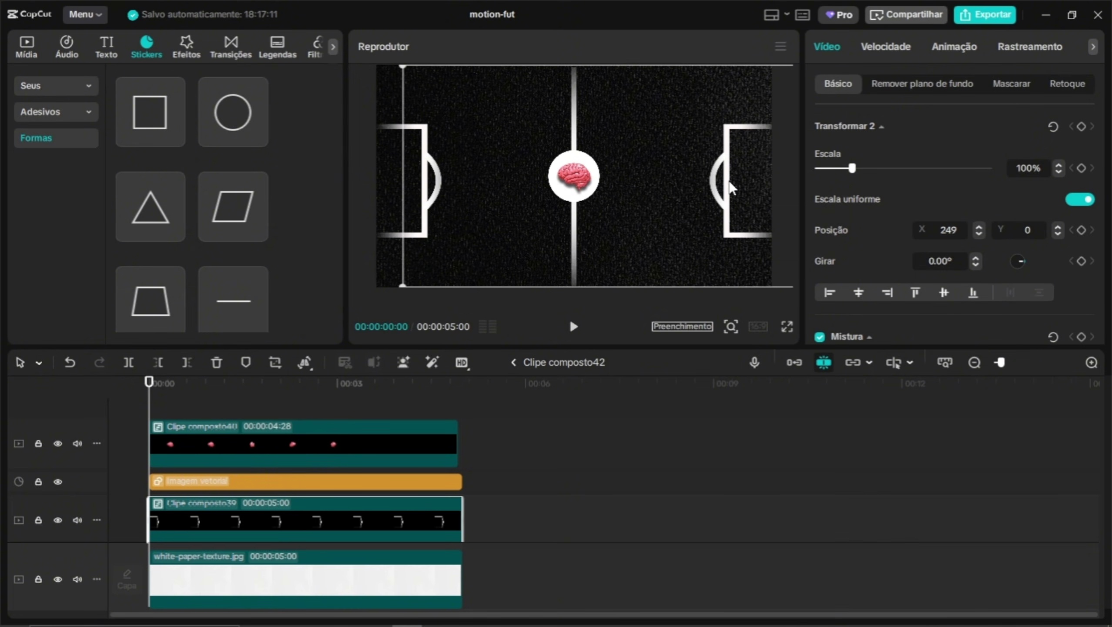
drag(730, 188, 742, 188)
Move the left penalty area, Clipe composto38, outward to position X -340
scroll(393, 485, down, 1)
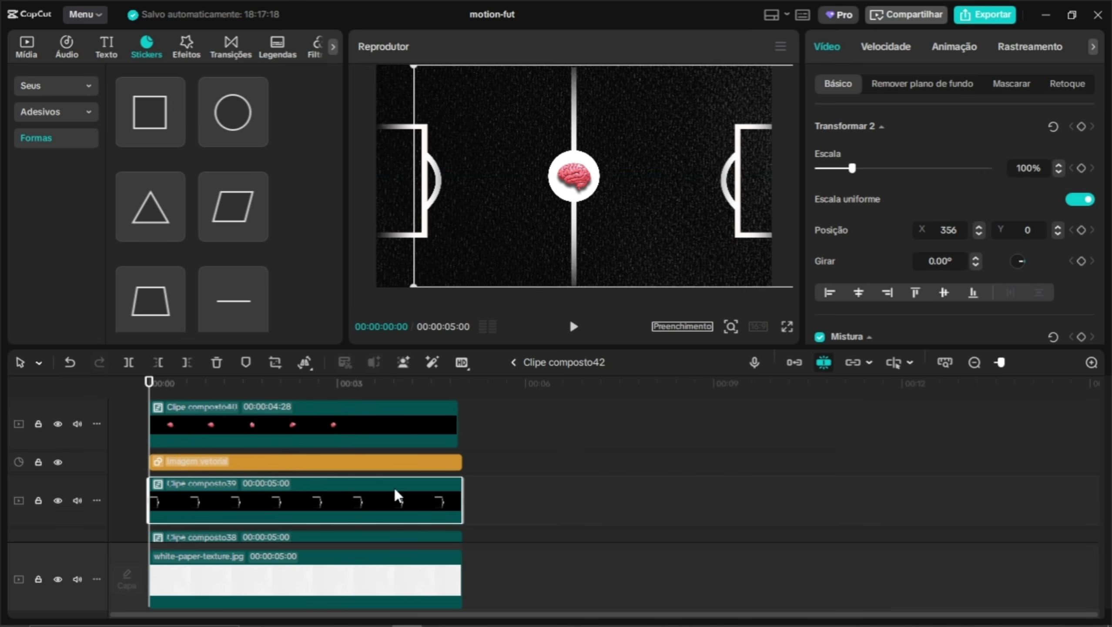
scroll(395, 490, down, 1)
click(357, 524)
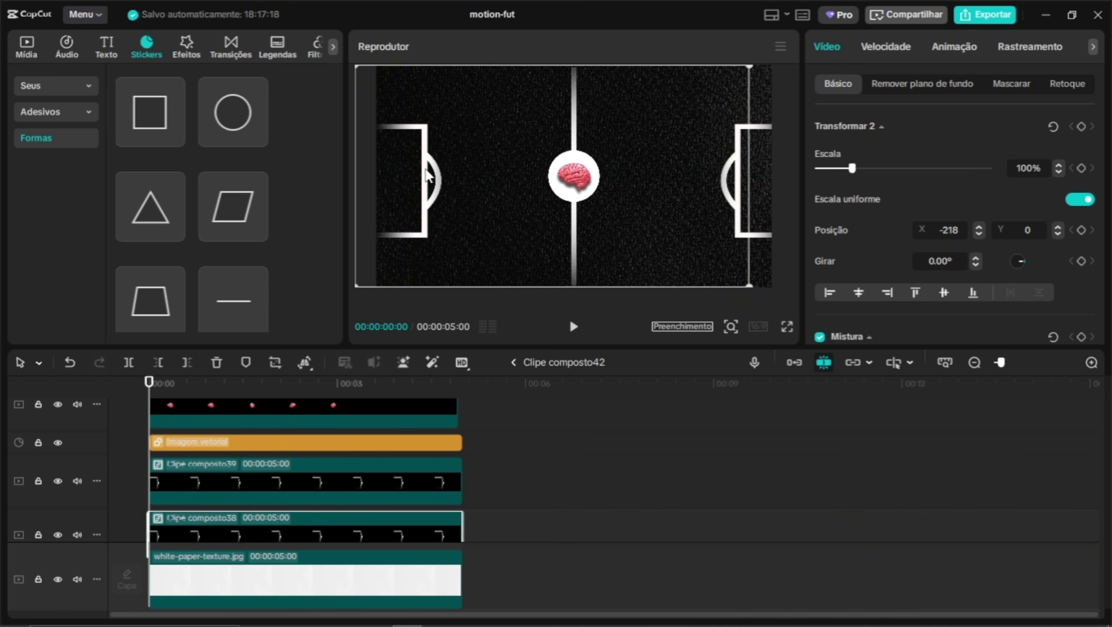
drag(428, 175, 418, 175)
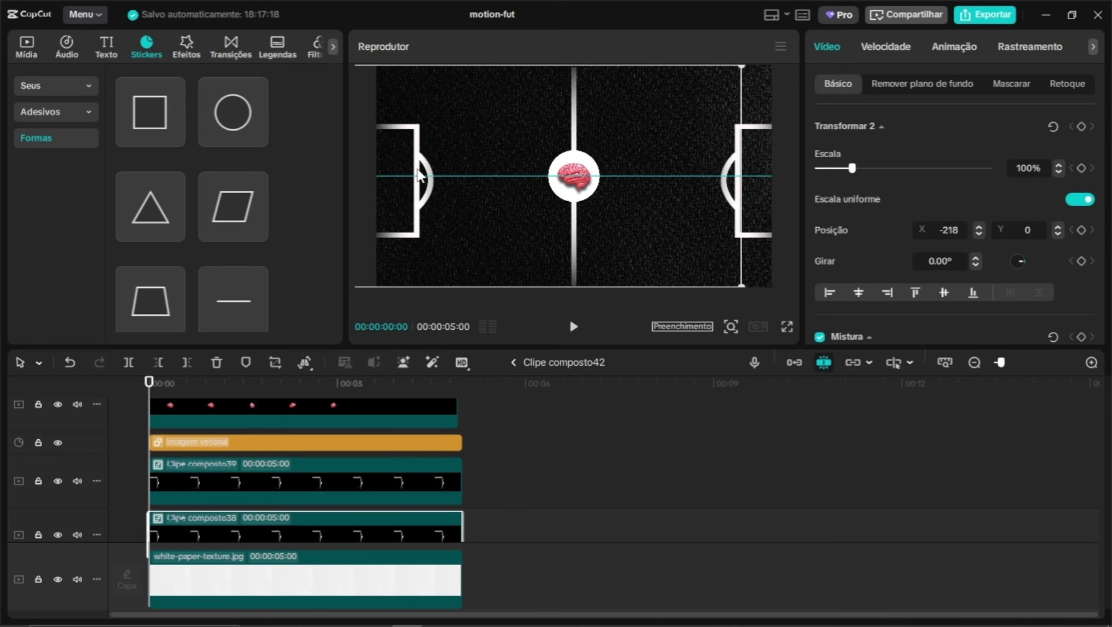
drag(419, 176, 413, 176)
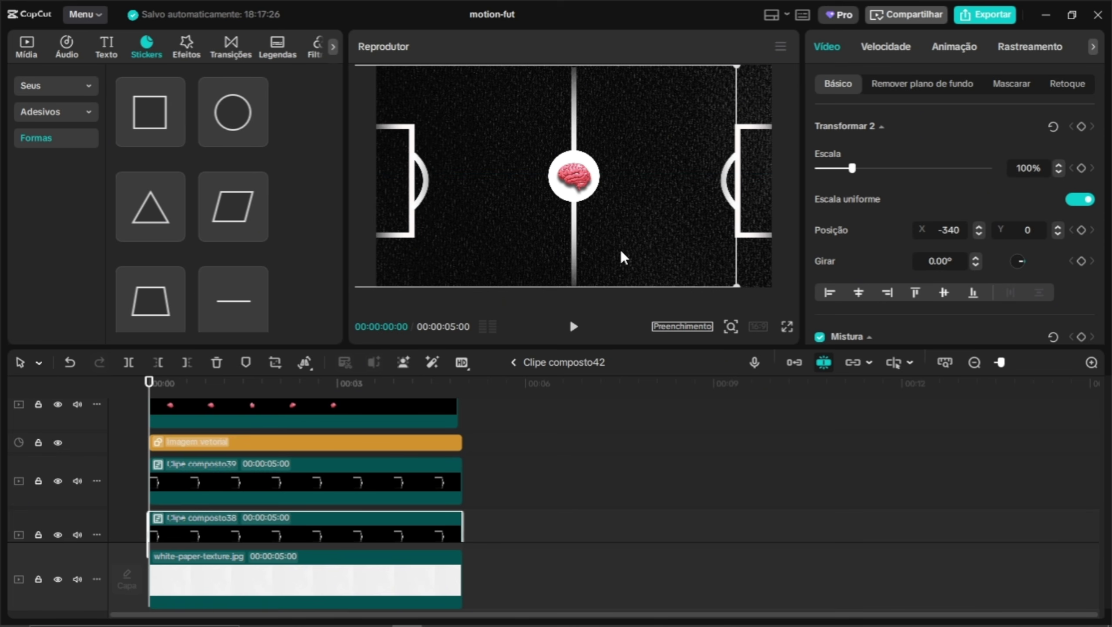
Check the pitch markings near the end of the compound clip and return to the main timeline
click(581, 422)
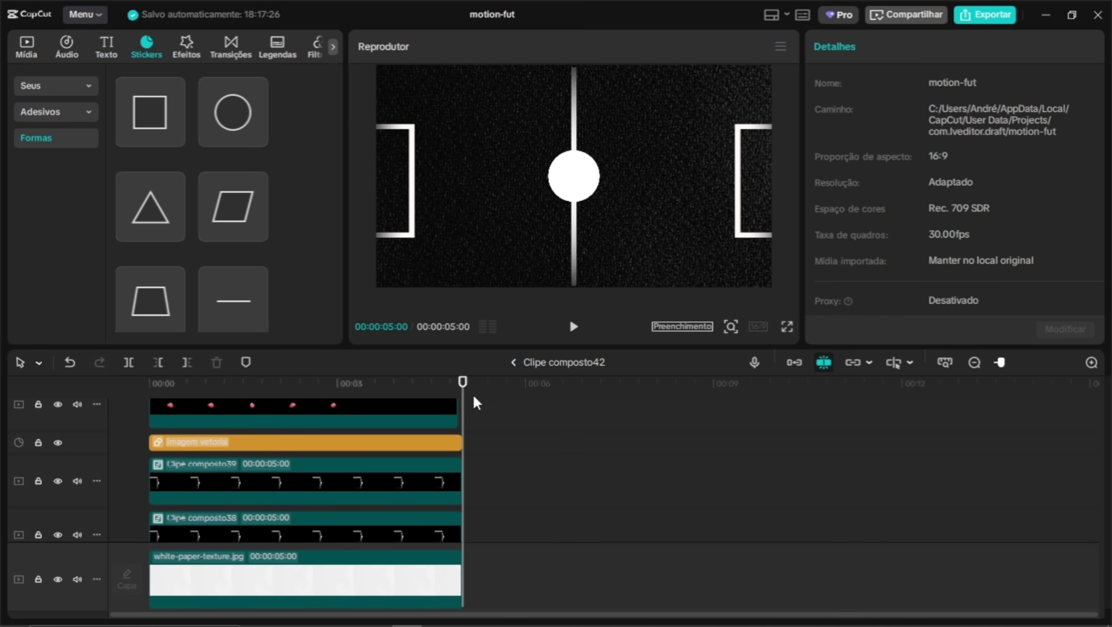
drag(474, 396, 402, 400)
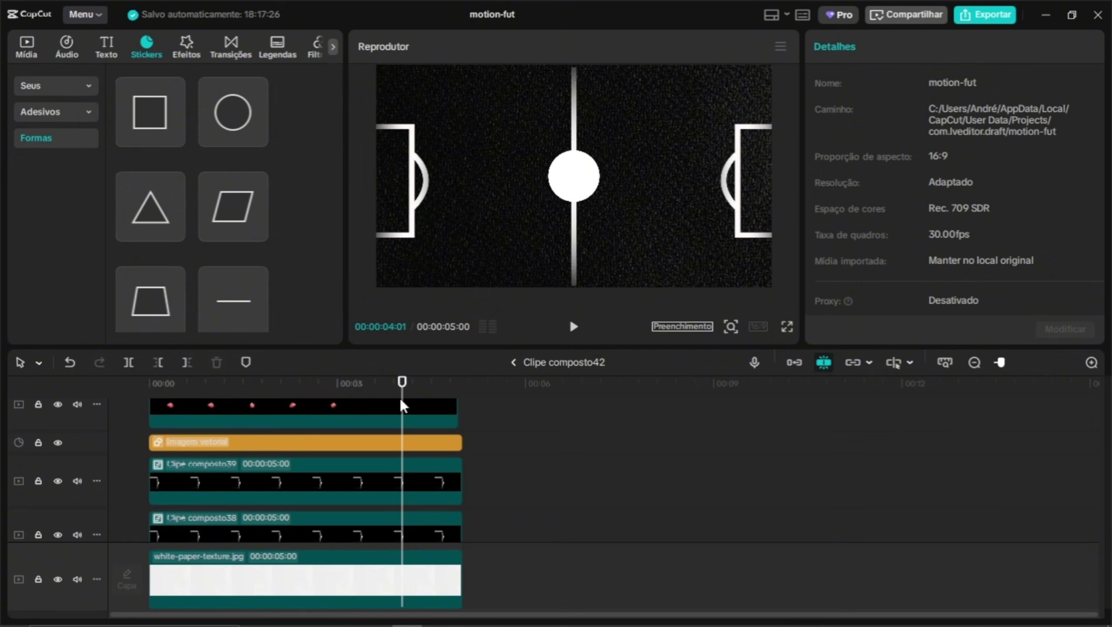
click(421, 529)
click(529, 460)
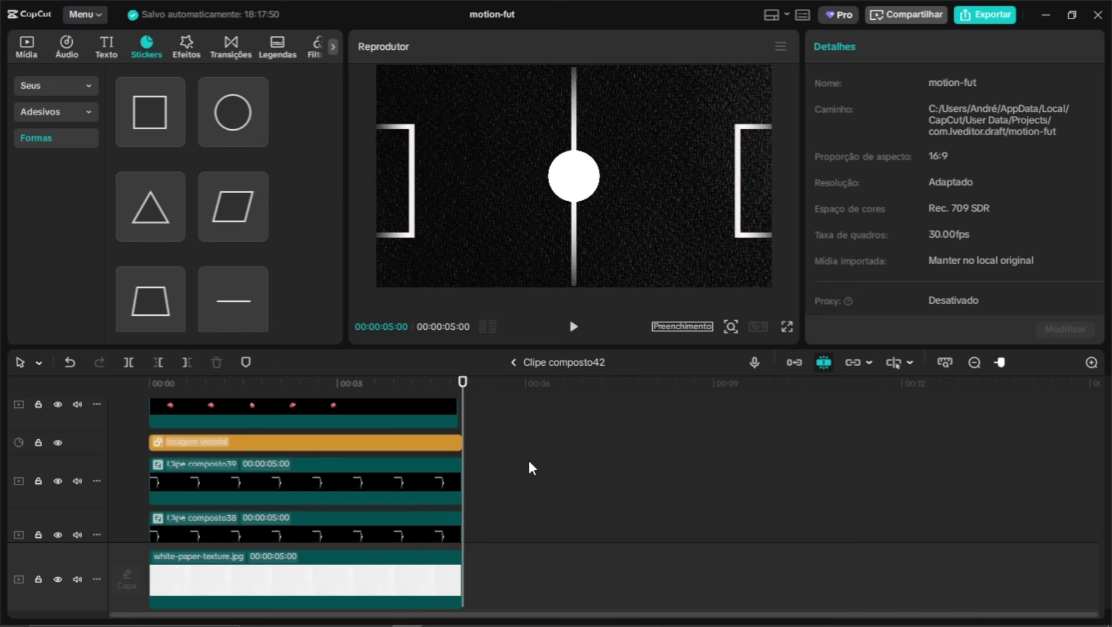
click(513, 362)
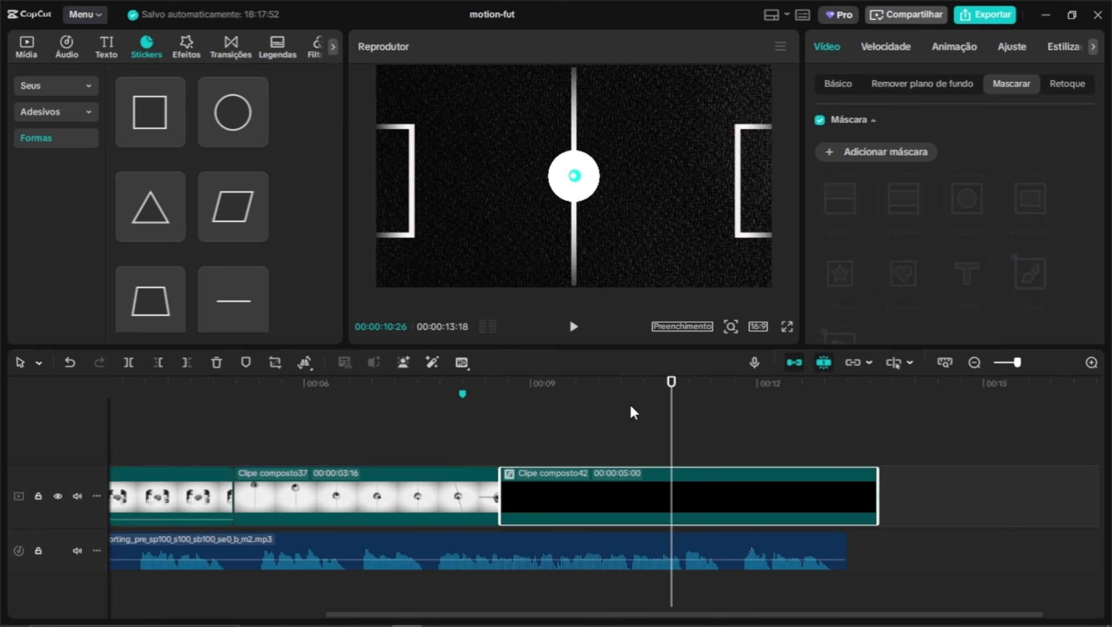
Set the scale of Clipe composto42 to 157%
click(646, 388)
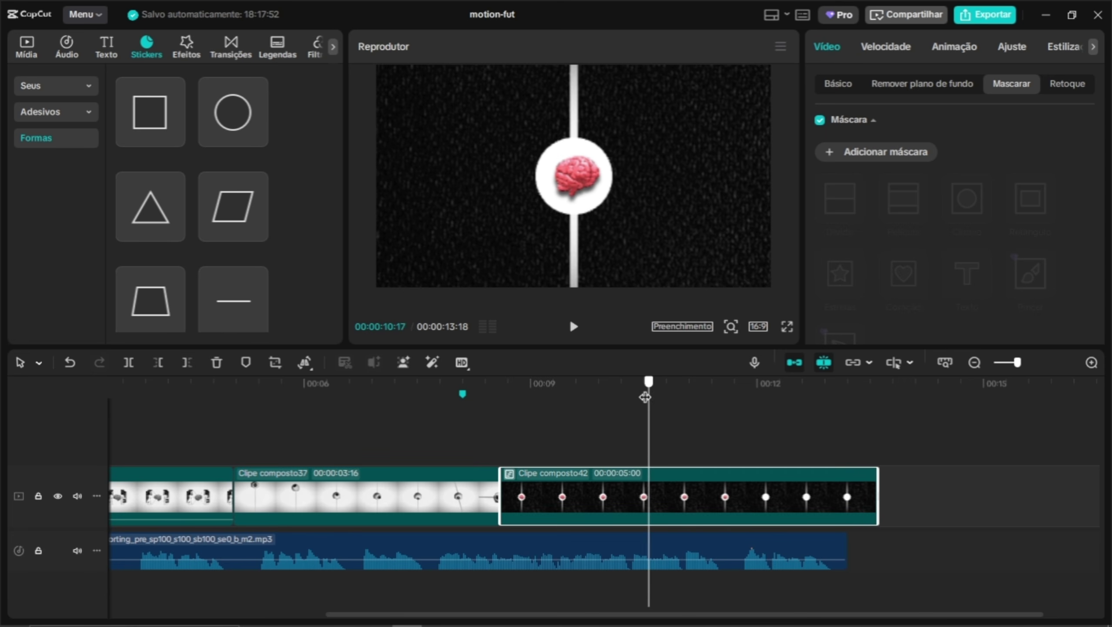
click(841, 84)
mouse_move(870, 166)
mouse_down()
mouse_move(862, 170)
mouse_move(872, 172)
mouse_up()
Rotate Clipe composto42 to 90° with the playhead near the start of the clip
drag(479, 403, 507, 406)
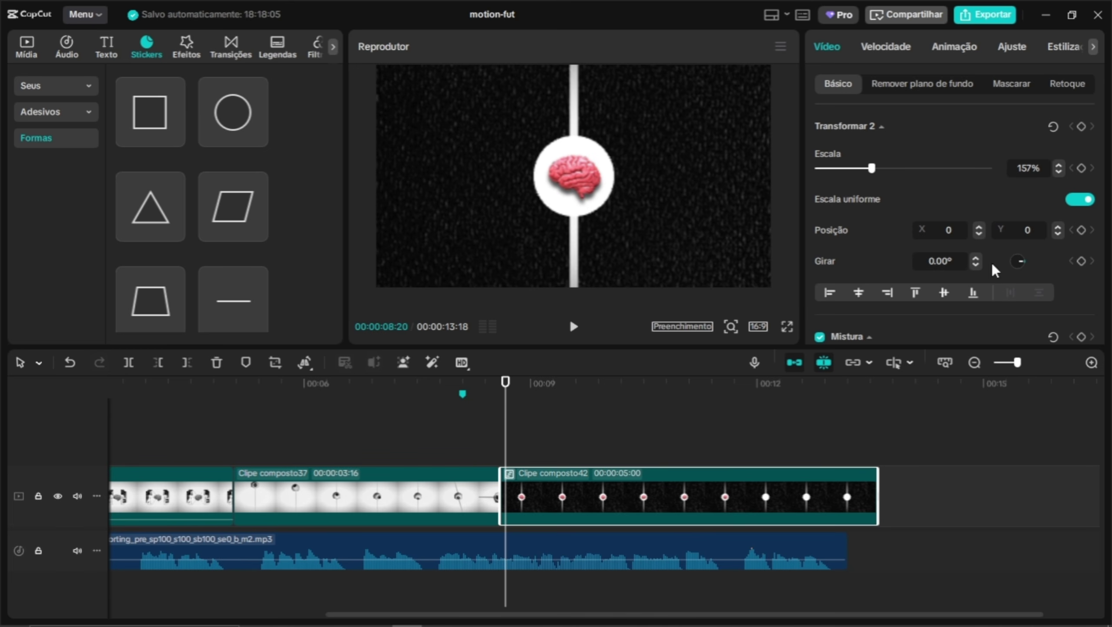
drag(1020, 261, 1023, 260)
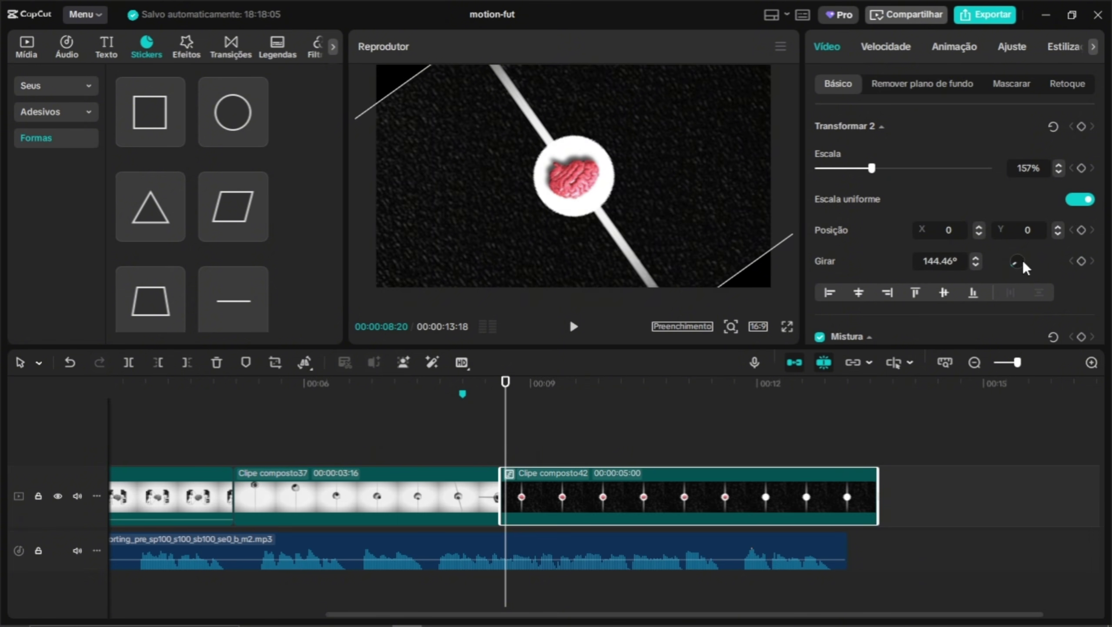
click(1023, 259)
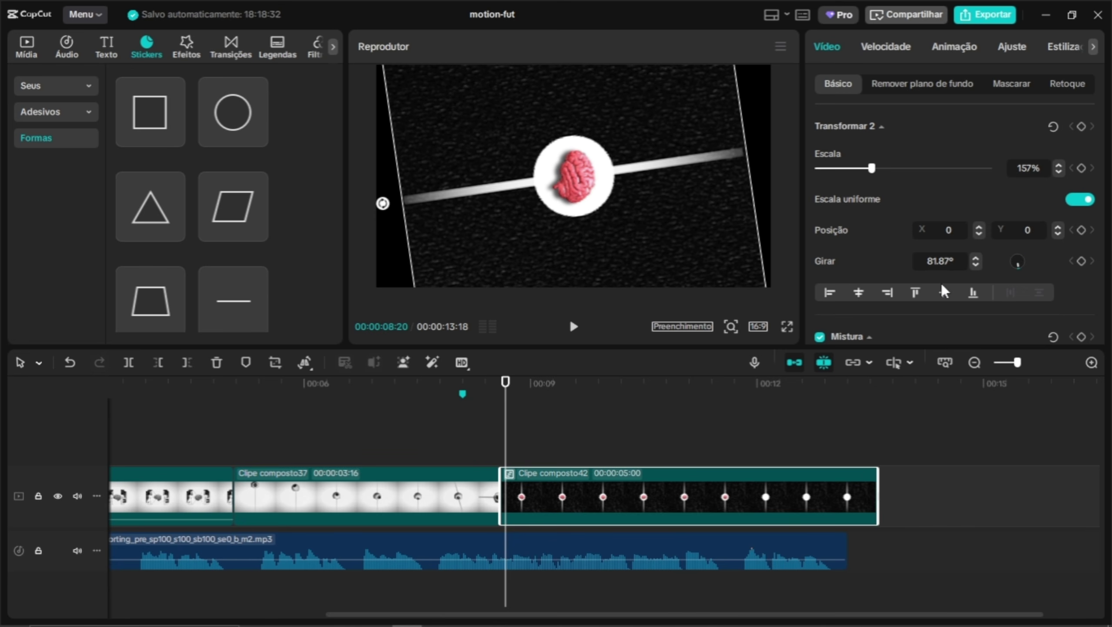
click(961, 266)
text(90)
key(Return)
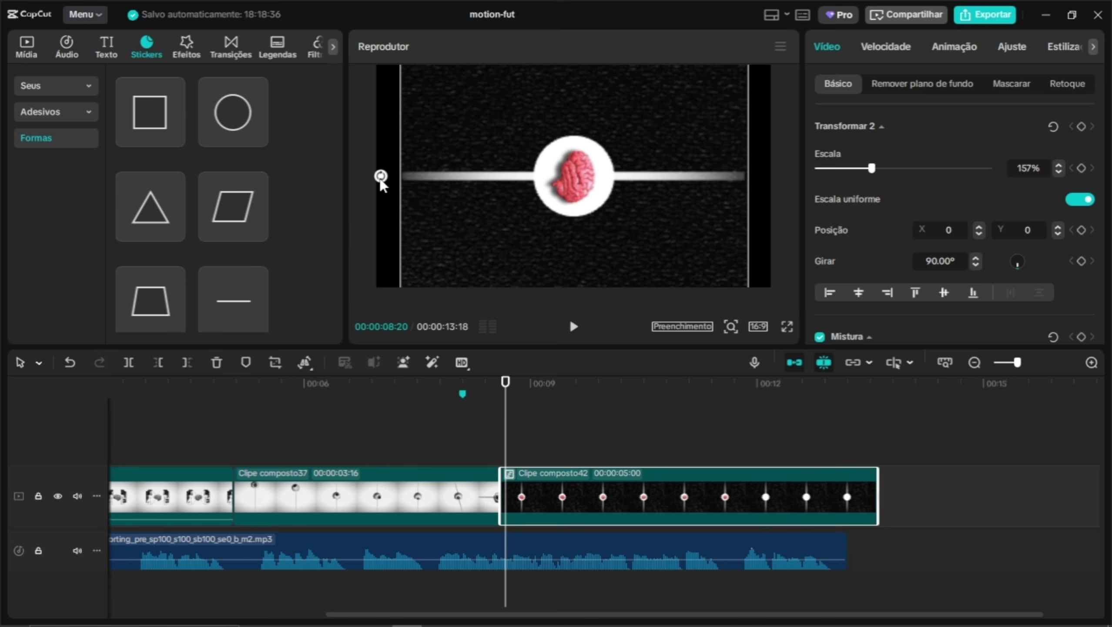
drag(382, 180, 435, 265)
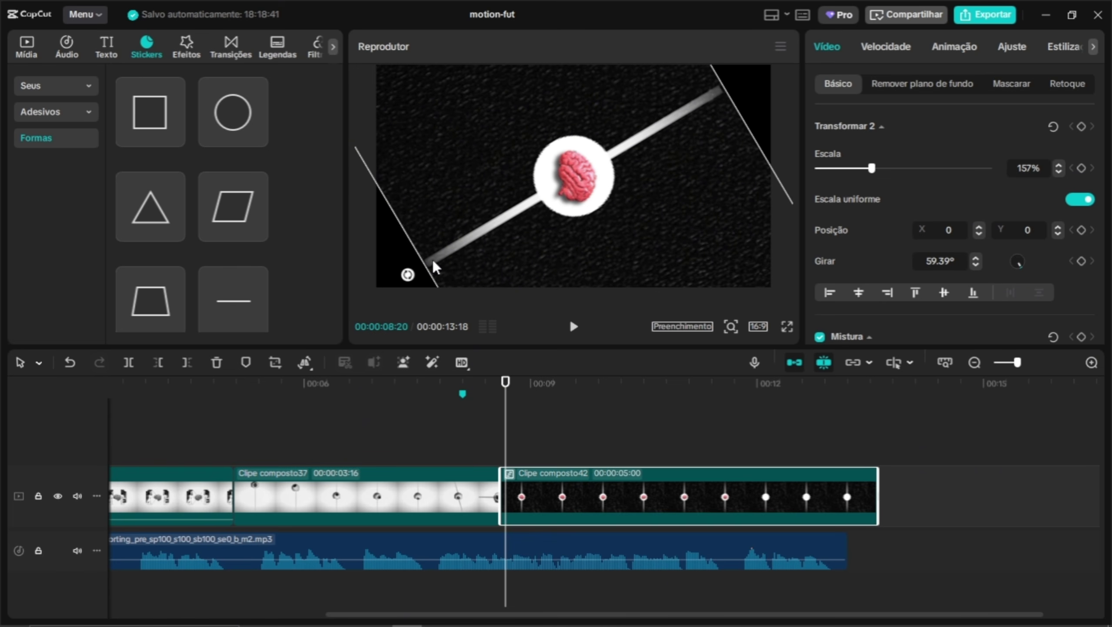
key(ctrl+z)
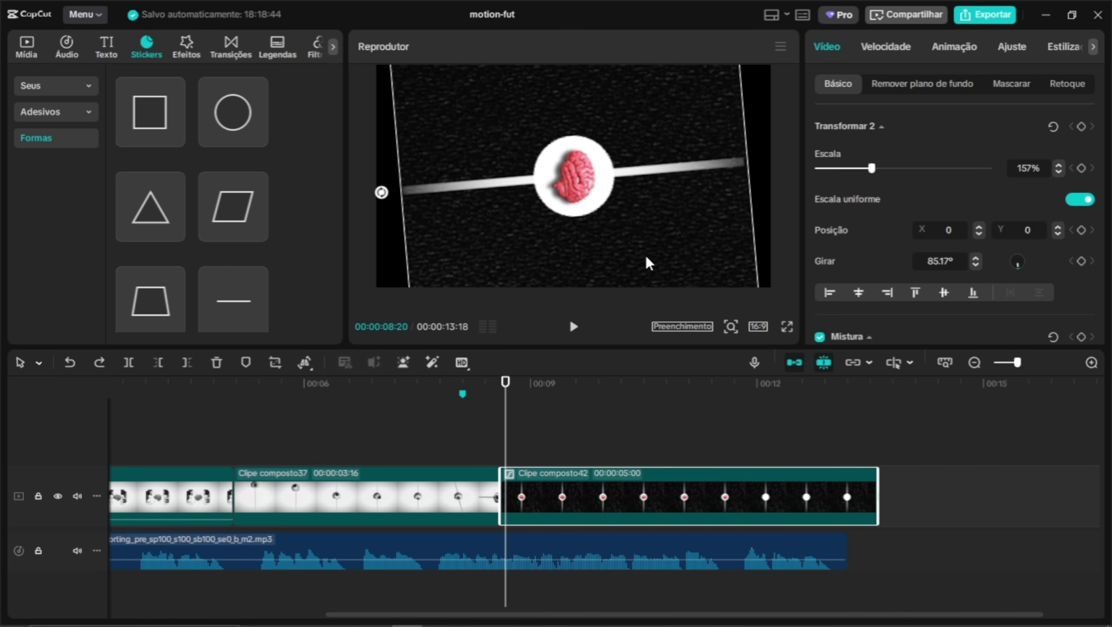
key(ctrl+z)
Keyframe the rotation of Clipe composto42 from 90° at 00:00:08:18 to 0° at 00:00:09:18
drag(509, 397, 504, 397)
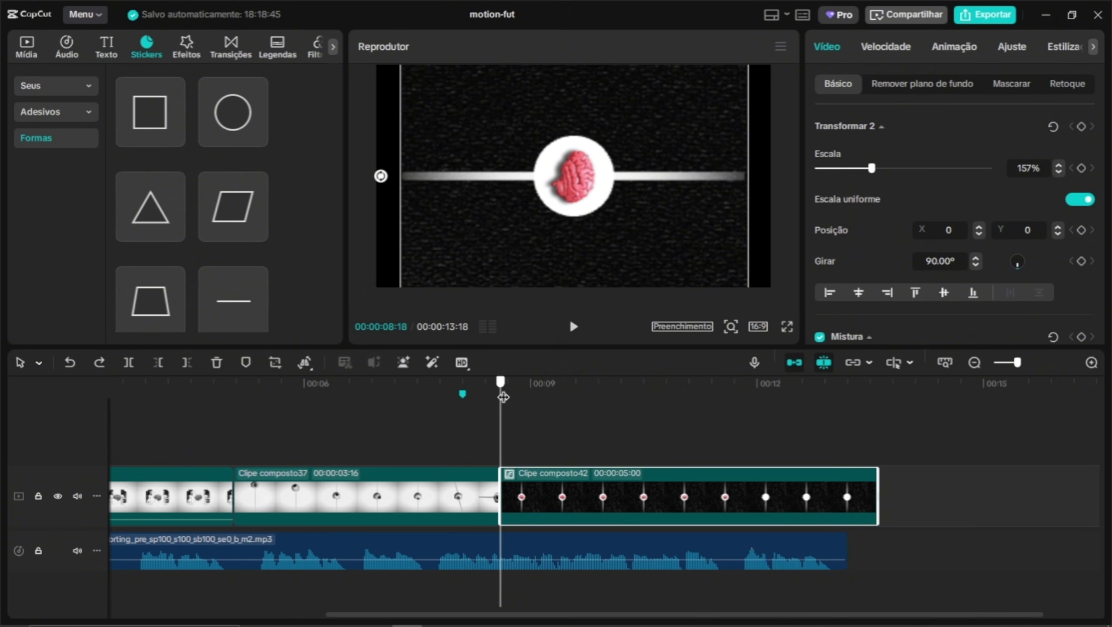
click(1082, 261)
key(space)
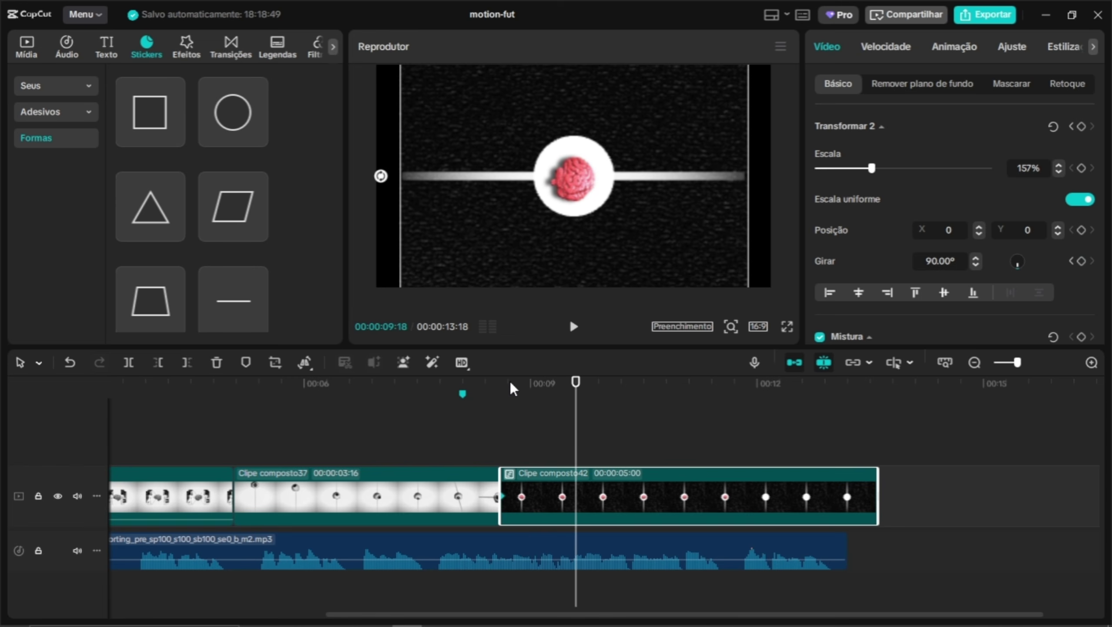
click(953, 263)
text(0)
key(Return)
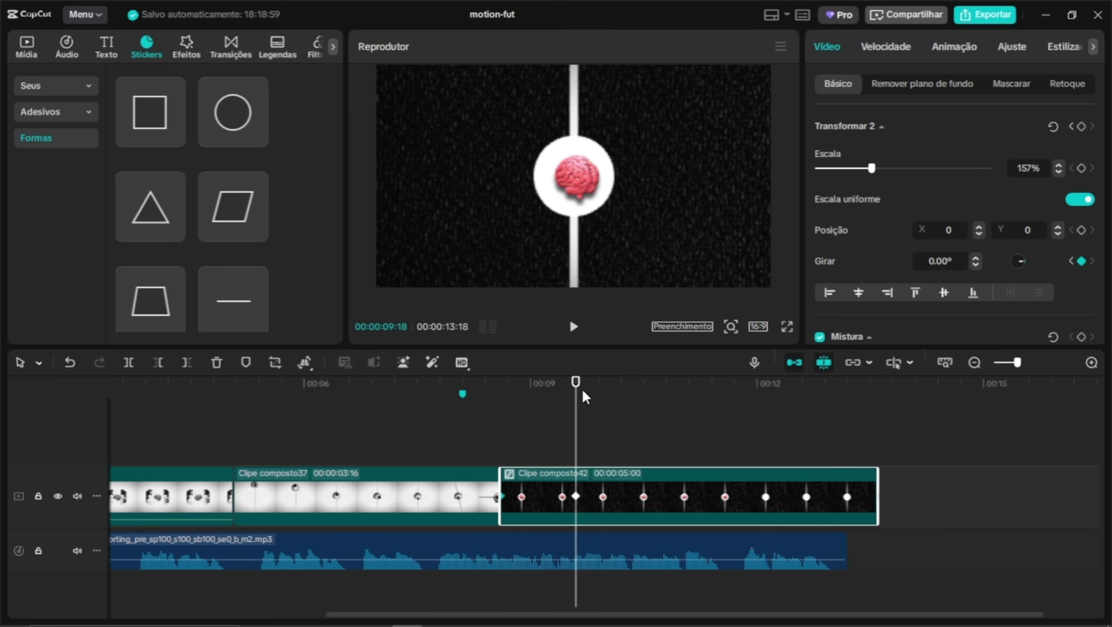
Keyframe the position of Clipe composto42 from X 0 at 00:00:08:18 to X 273 at 00:00:09:18
drag(583, 392, 500, 407)
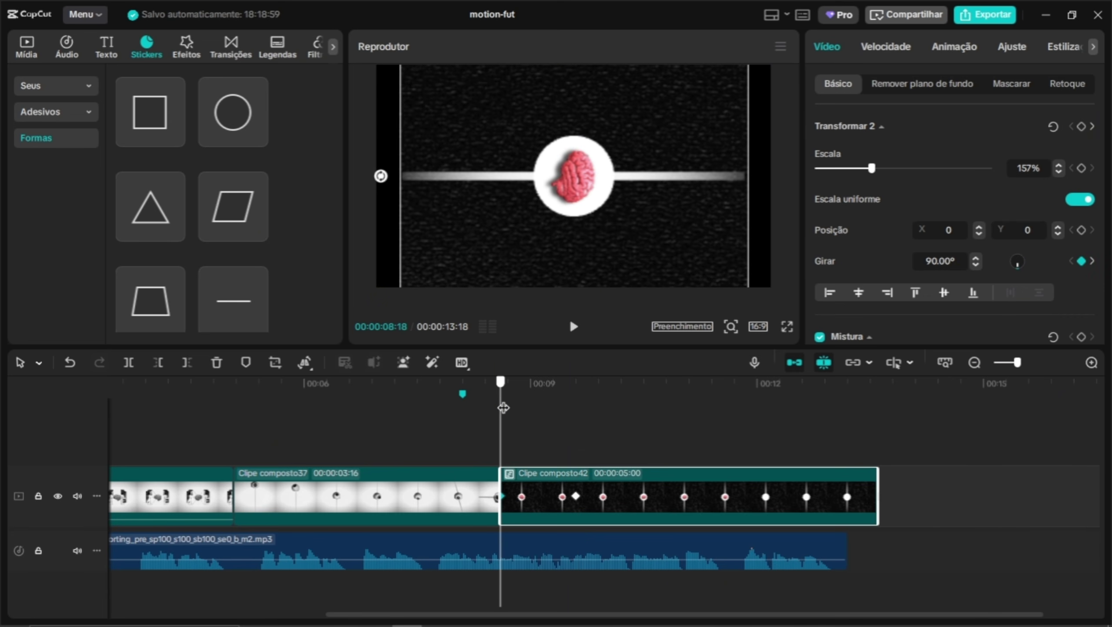
click(1081, 230)
drag(509, 400, 572, 403)
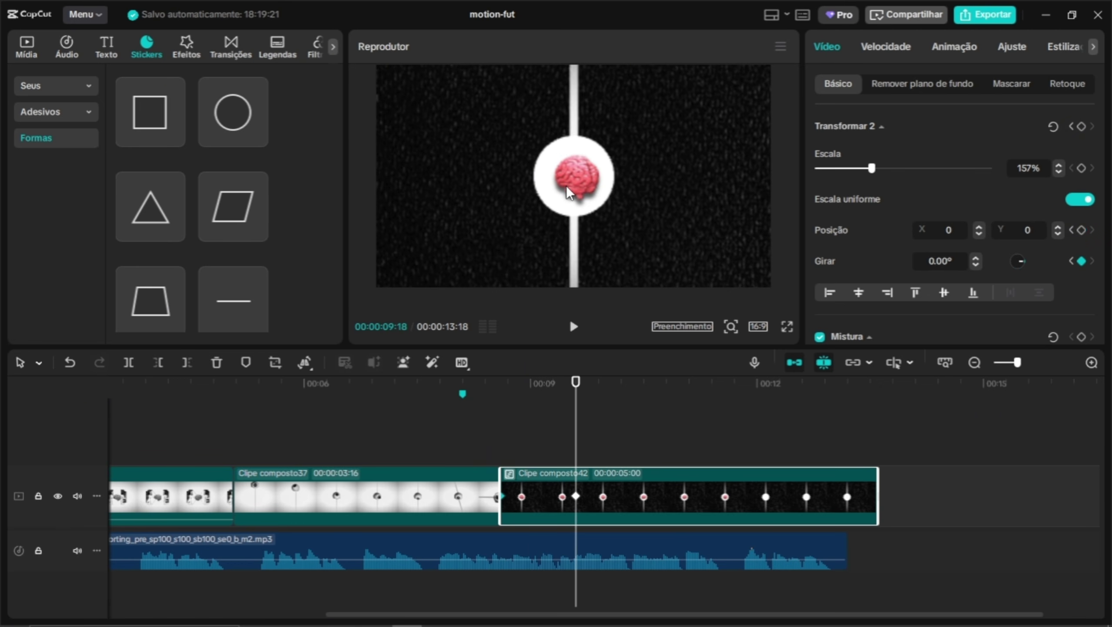
drag(568, 186, 594, 186)
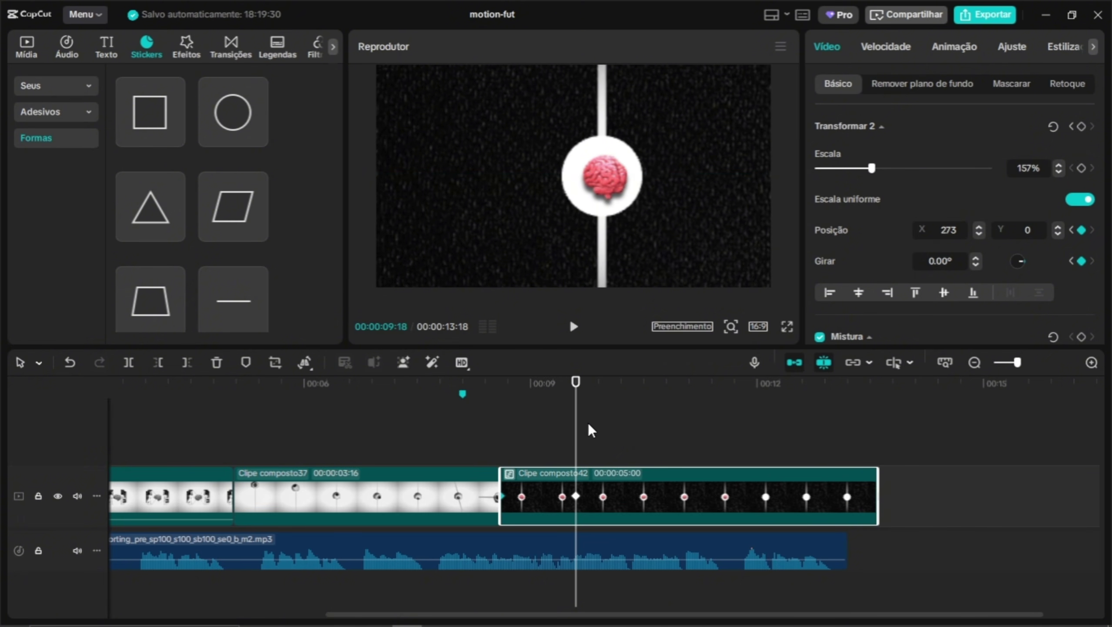
Review the opening motion and add scale and position keyframes to Clipe composto42 at 00:00:10:24
drag(571, 396, 501, 408)
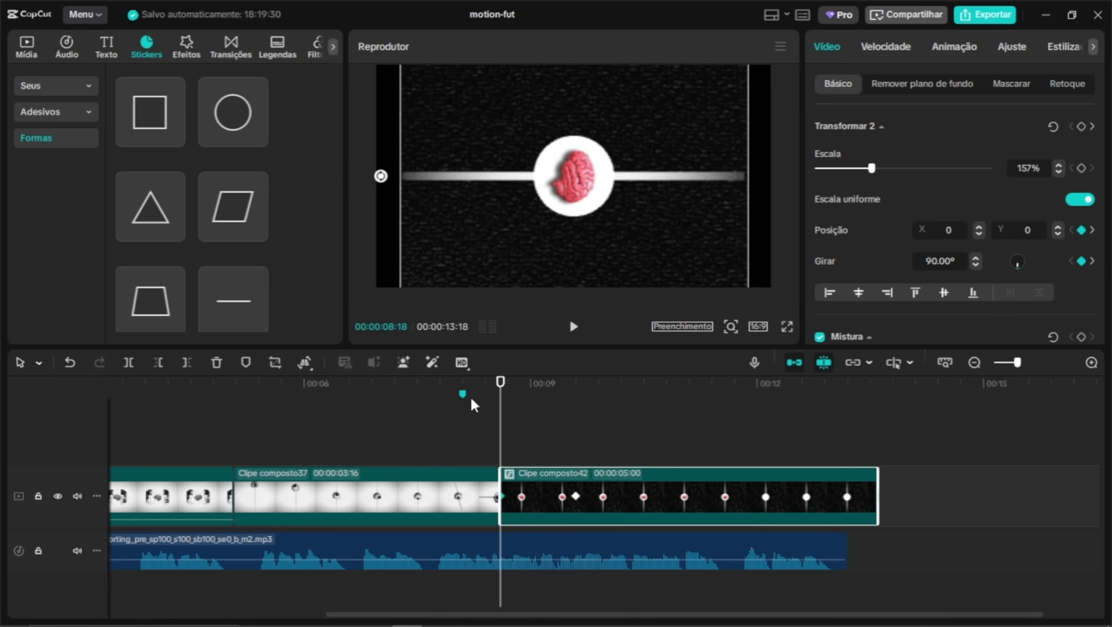
click(520, 425)
drag(521, 382, 589, 448)
click(666, 495)
click(1081, 230)
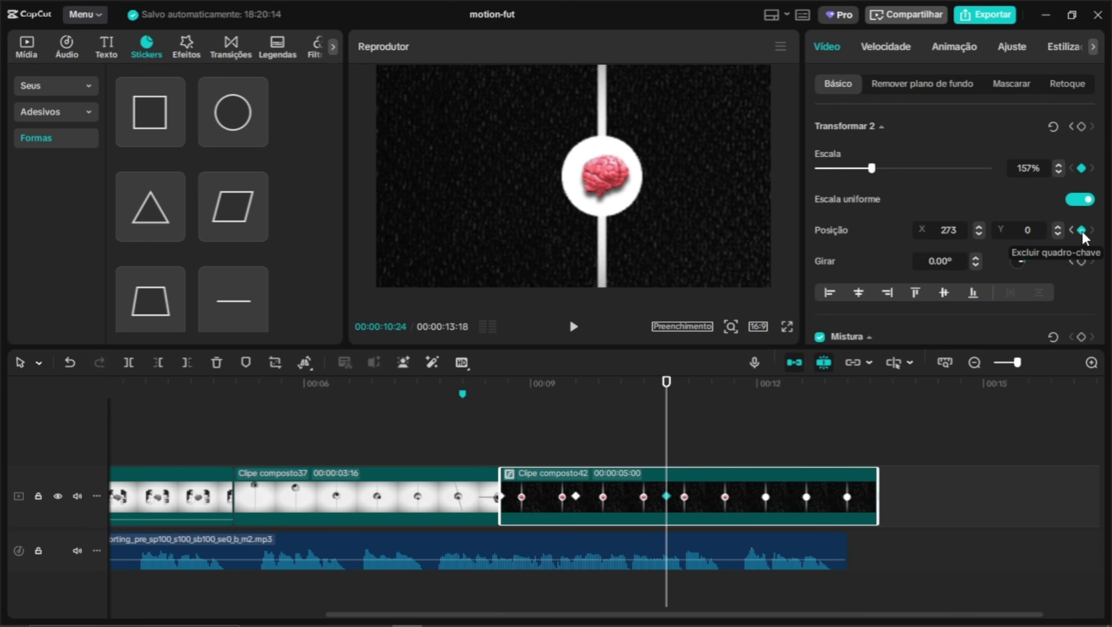
At 00:00:11:24, set the clip's scale to 100% and its X position to 0 as closing keyframes
key(shift+Right)
key(shift+Right)
key(shift+Right)
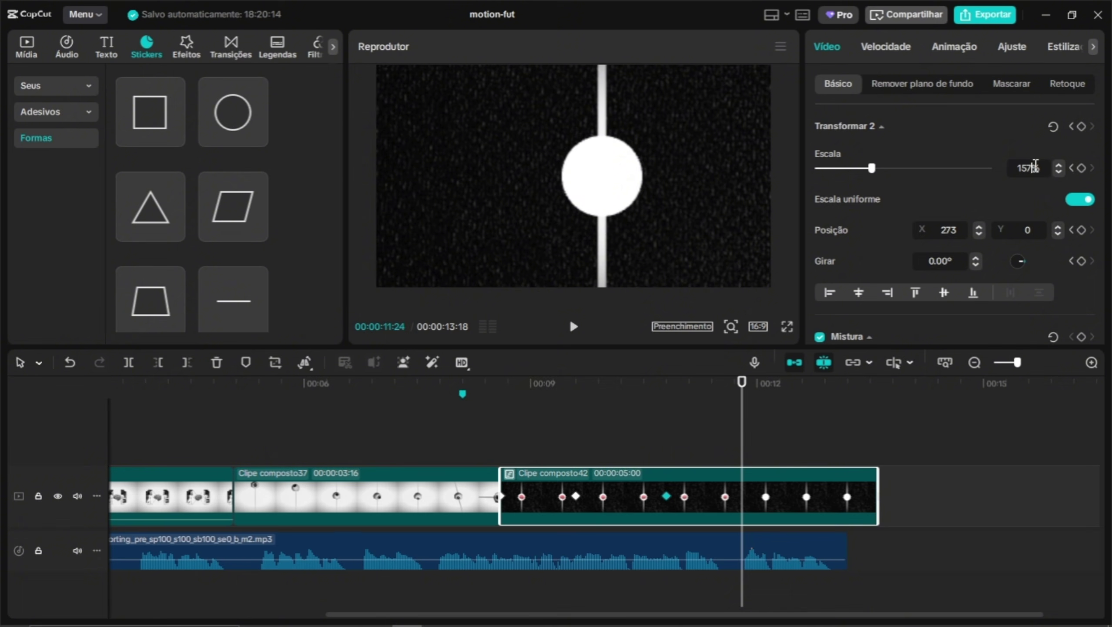
text(100)
key(Return)
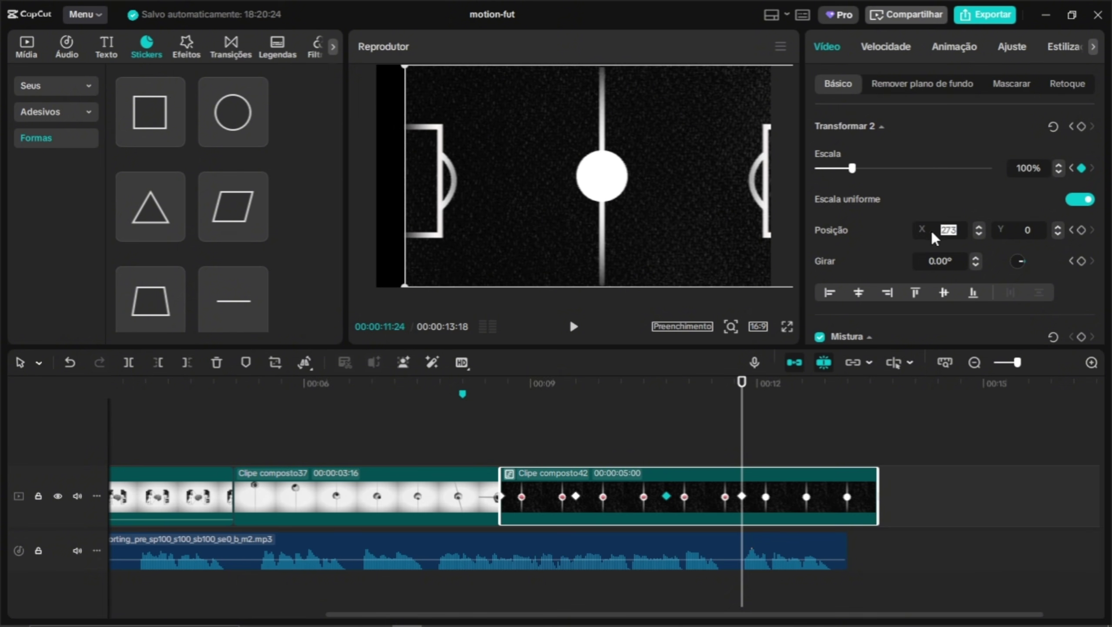
text(0)
key(Return)
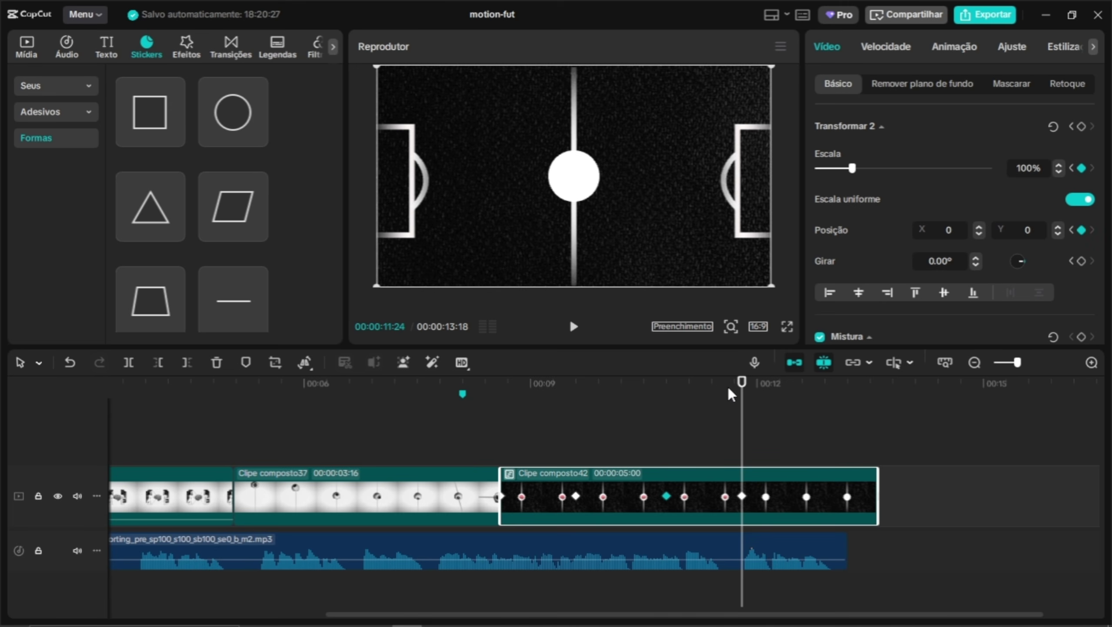
Stack Clipe composto42 above white-paper-texture.jpg, with the texture placed directly after Clipe composto37 on the main track
drag(730, 387, 499, 427)
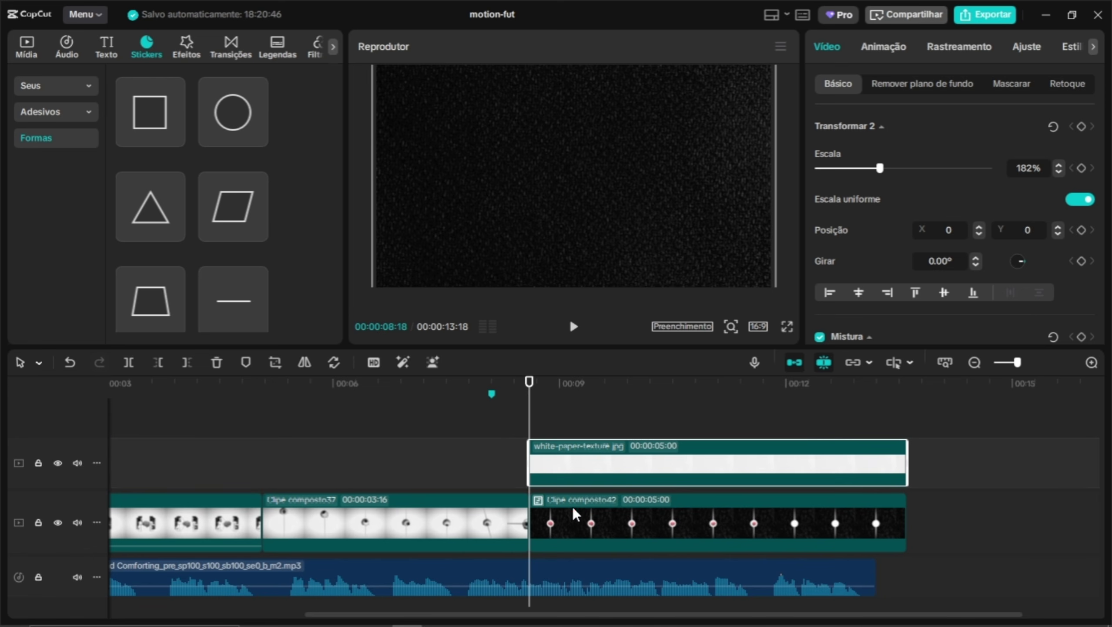
drag(572, 507, 572, 472)
scroll(606, 452, down, 1)
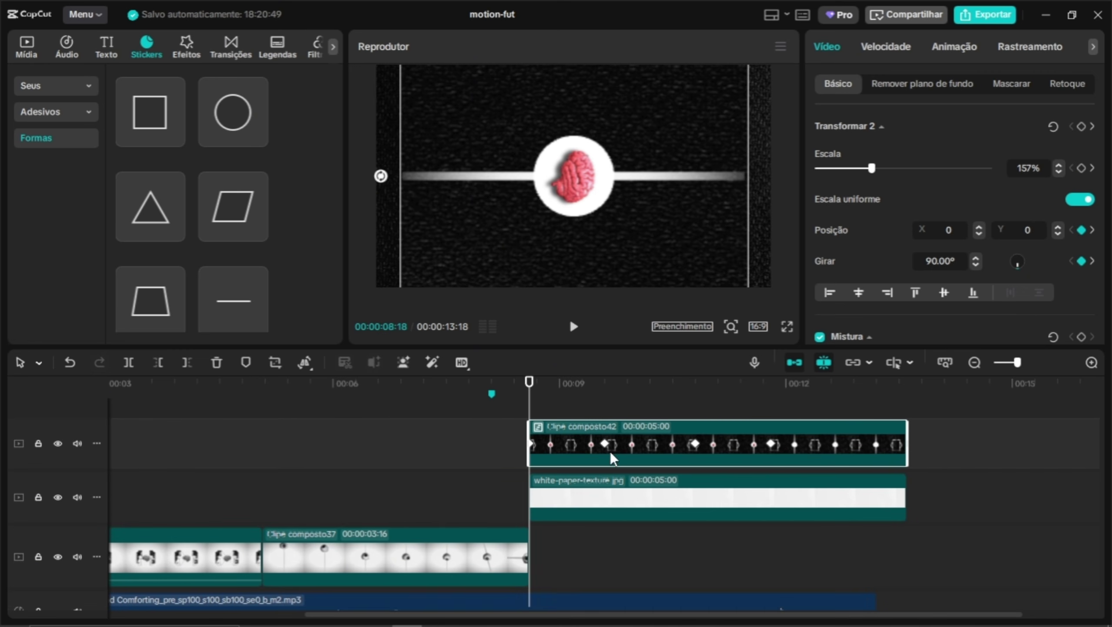
drag(939, 490, 645, 448)
drag(604, 506, 610, 565)
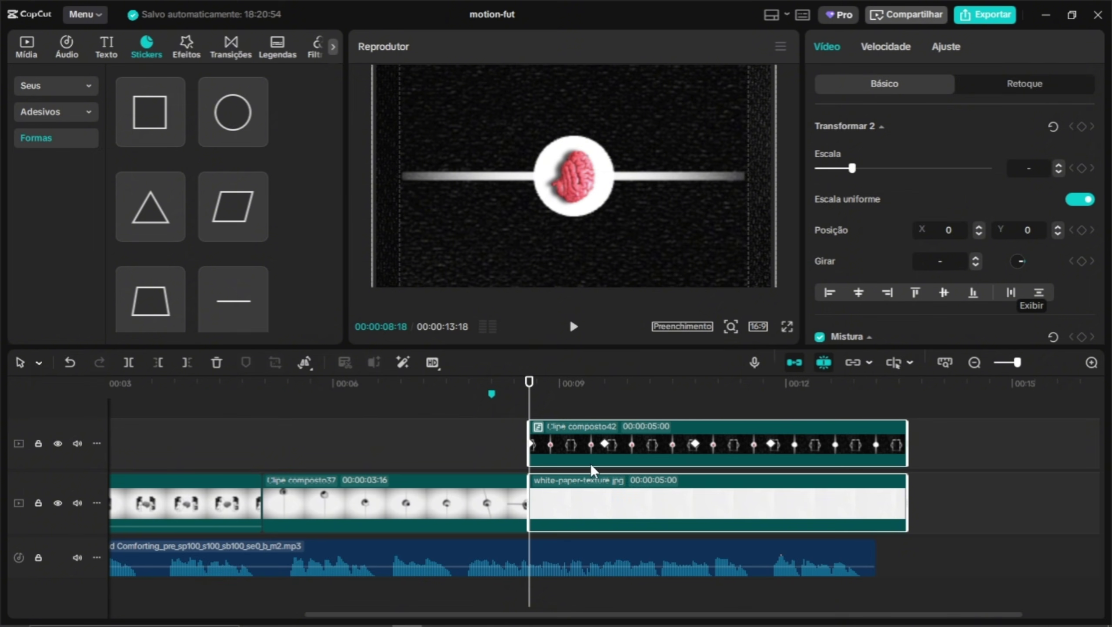
Try a 157% scale on white-paper-texture.jpg to match Clipe composto42, and undo the change
drag(604, 378, 694, 414)
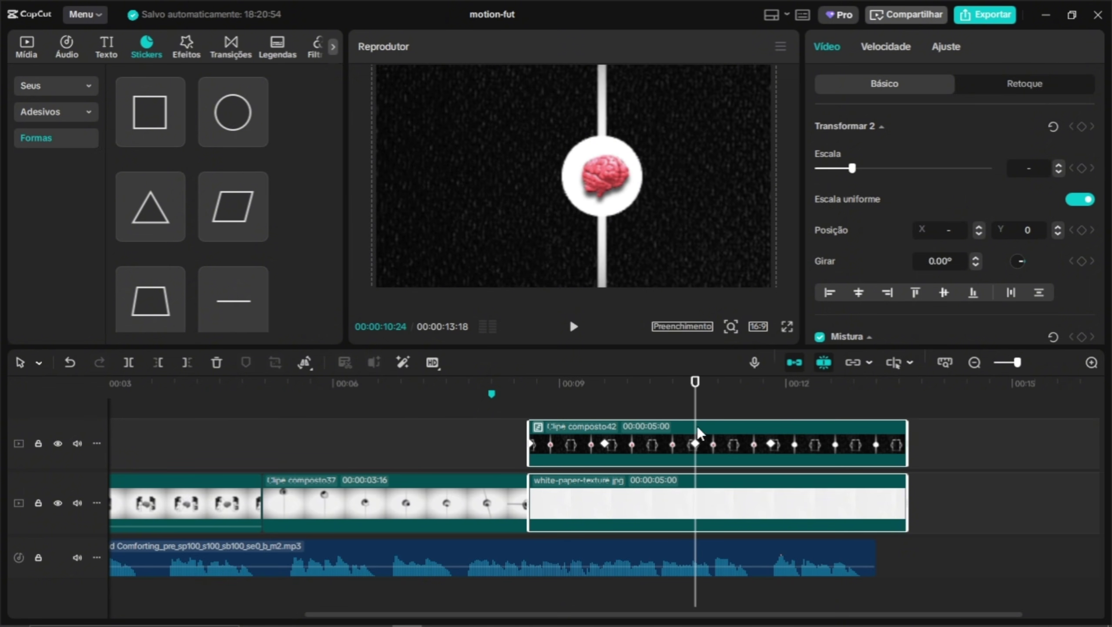
click(697, 444)
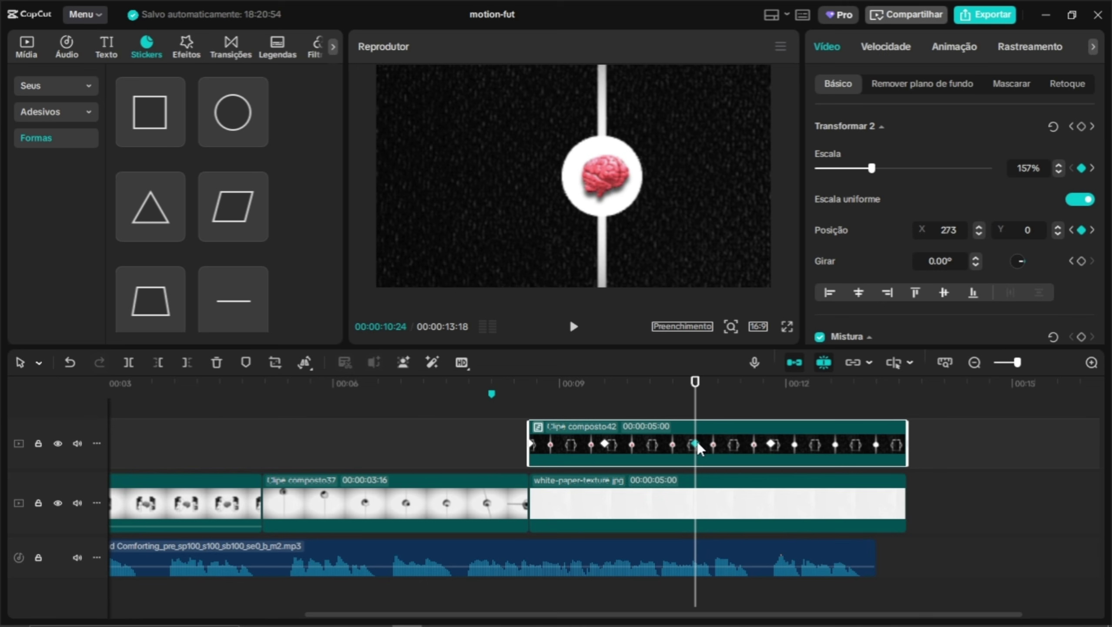
click(674, 490)
drag(691, 391, 542, 393)
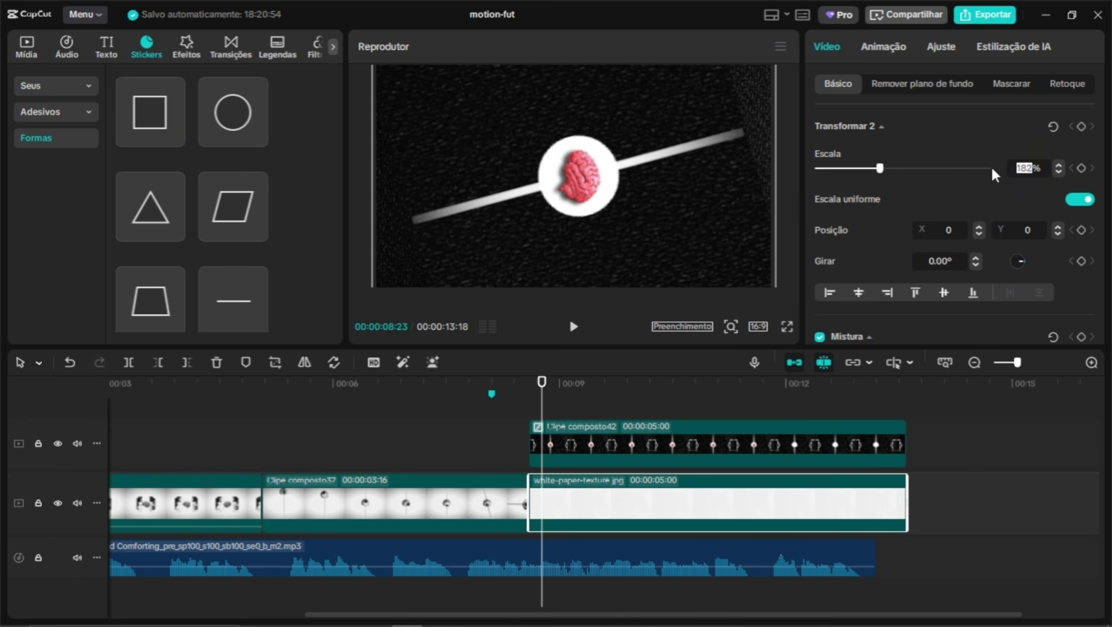
text(157)
key(Return)
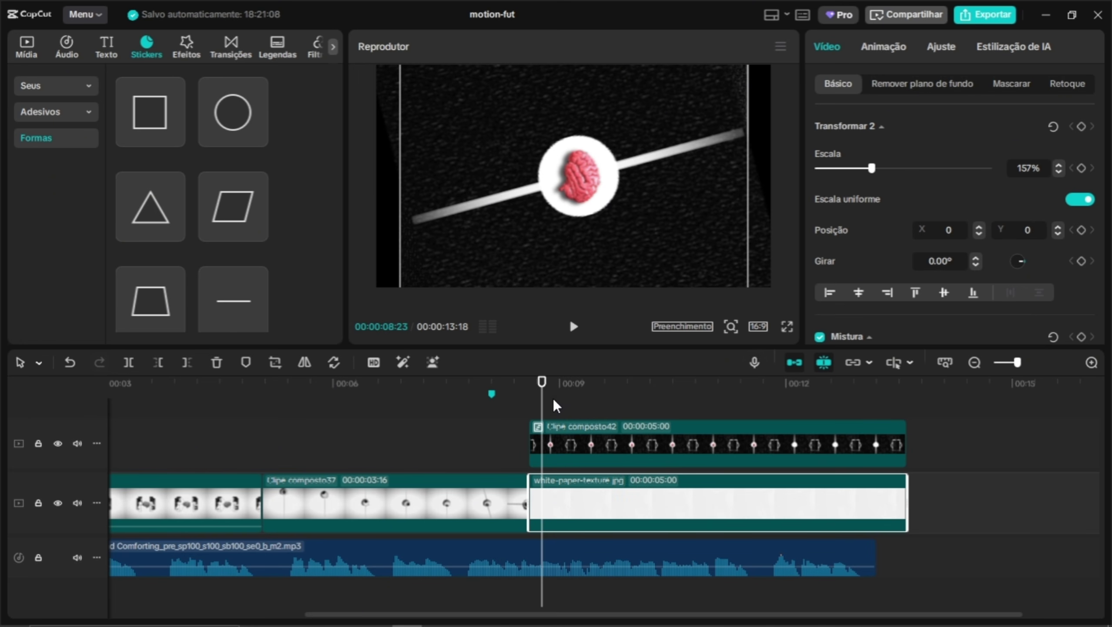
drag(547, 392, 588, 399)
key(ctrl+z)
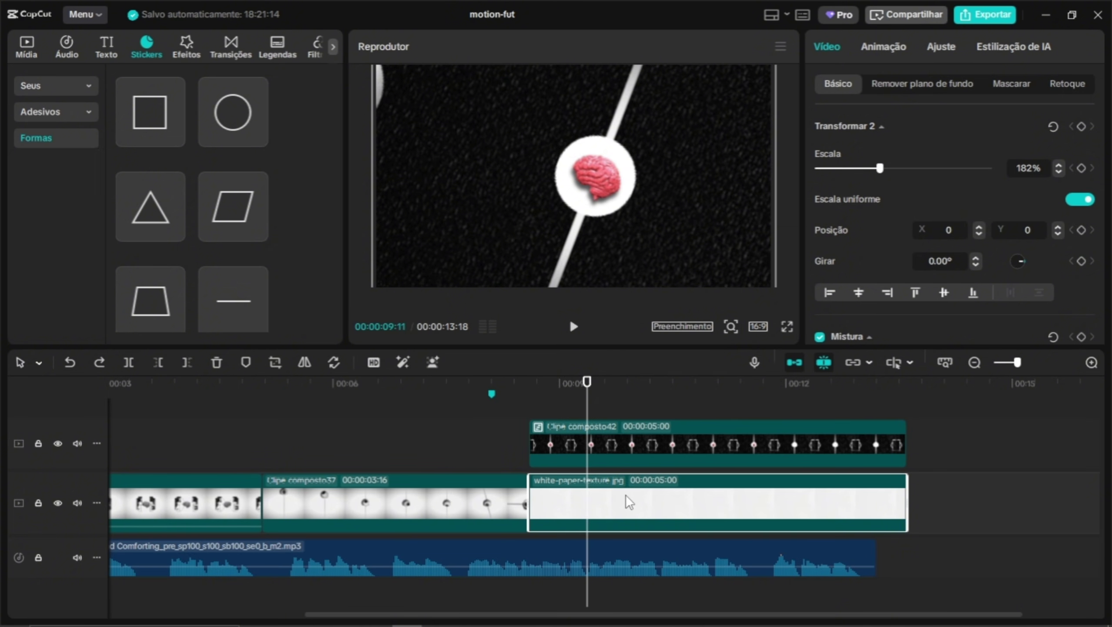
Scale white-paper-texture.jpg up to 310% and check the rotating pitch in a full-screen preview
right_click(728, 500)
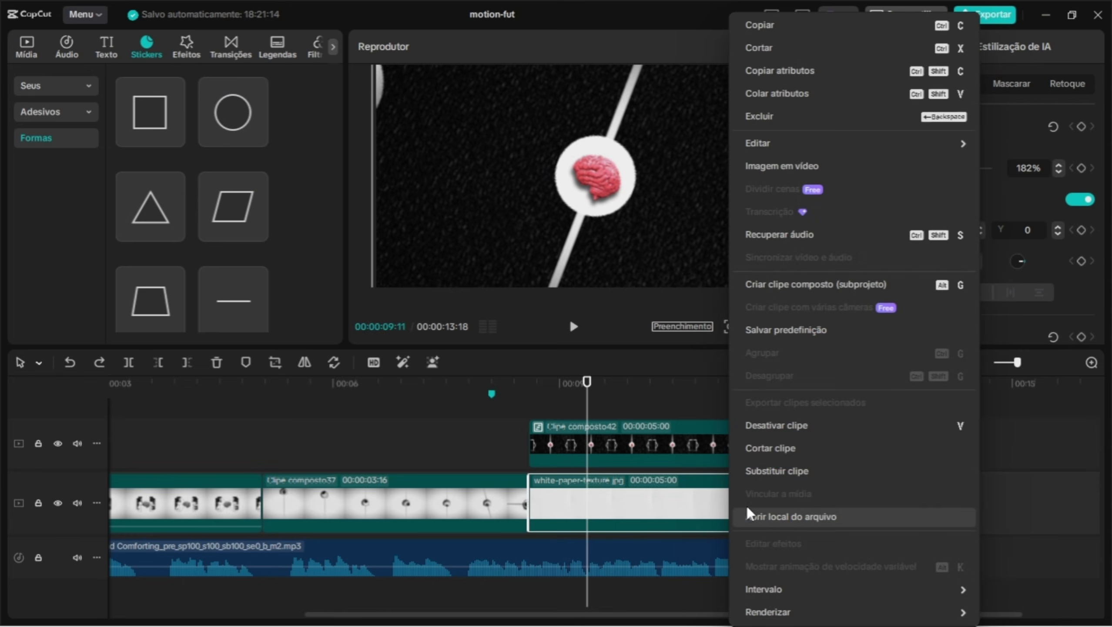
click(660, 494)
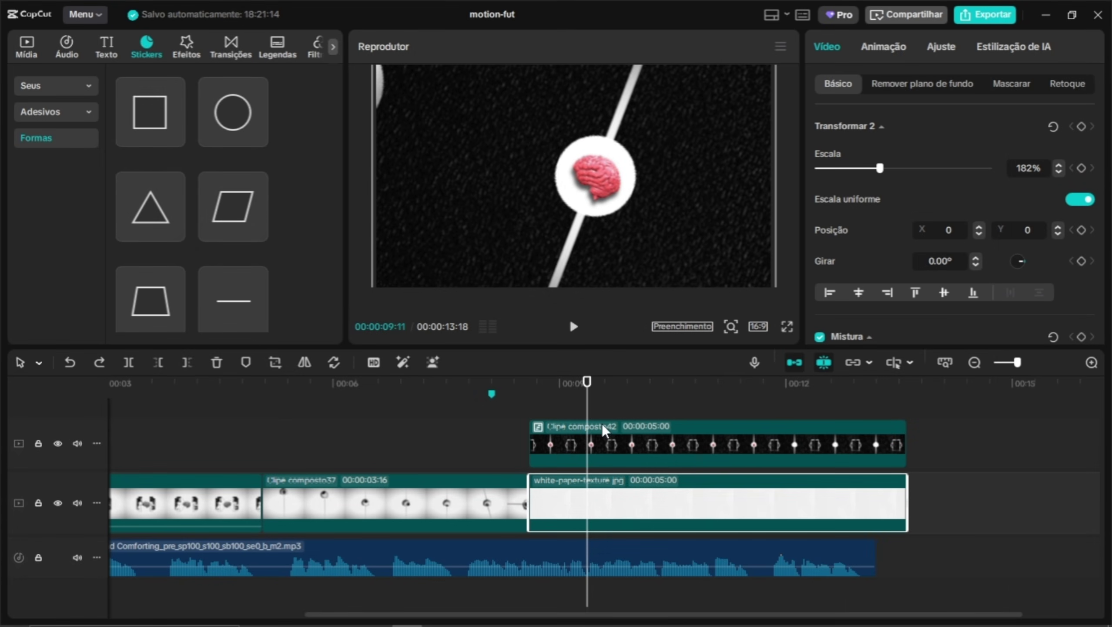
drag(590, 407, 562, 416)
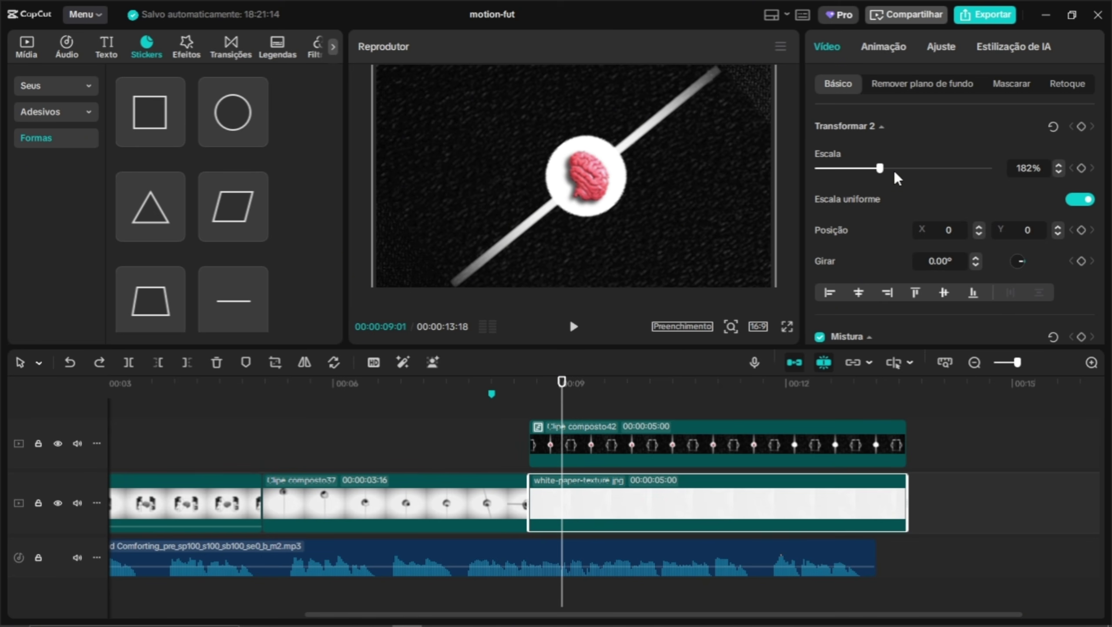
drag(880, 169, 924, 171)
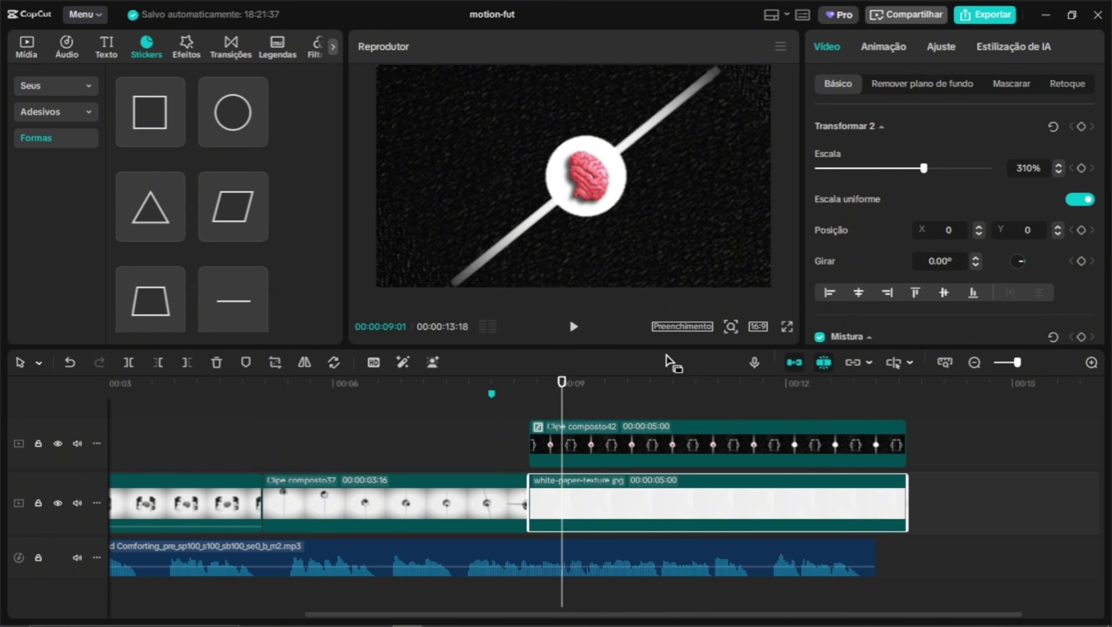
click(785, 326)
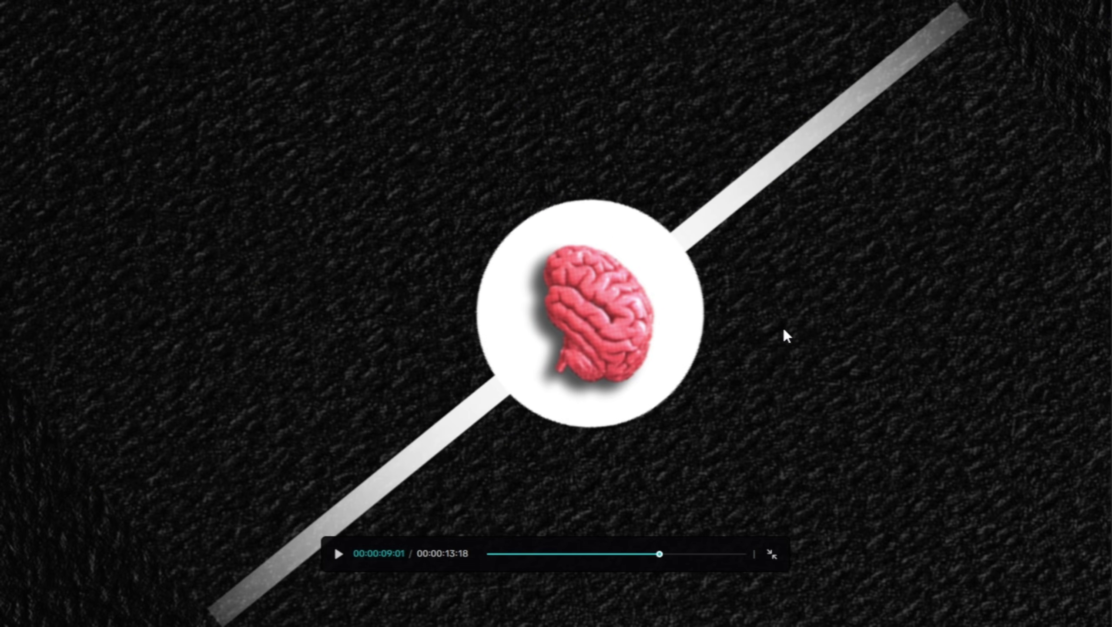
key(Escape)
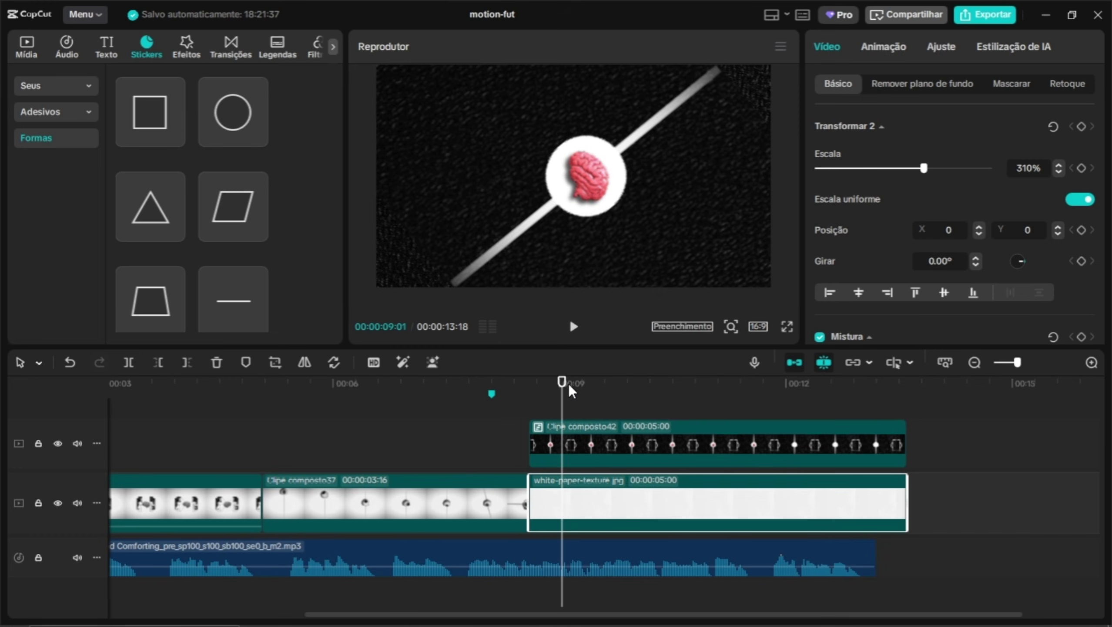
mouse_move(565, 383)
mouse_down()
mouse_move(636, 384)
mouse_move(518, 388)
mouse_move(580, 388)
mouse_up()
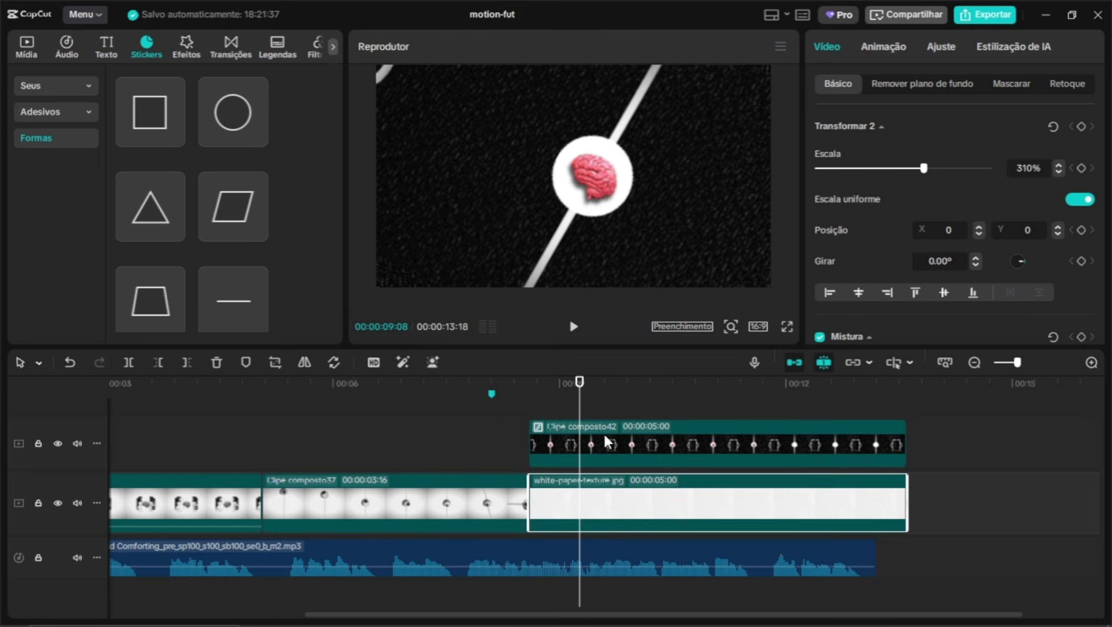
Show Clipe composto42's keyframe graphs and apply the cubic ease-in-out preset to the X position between its first two keyframes
click(600, 442)
right_click(639, 443)
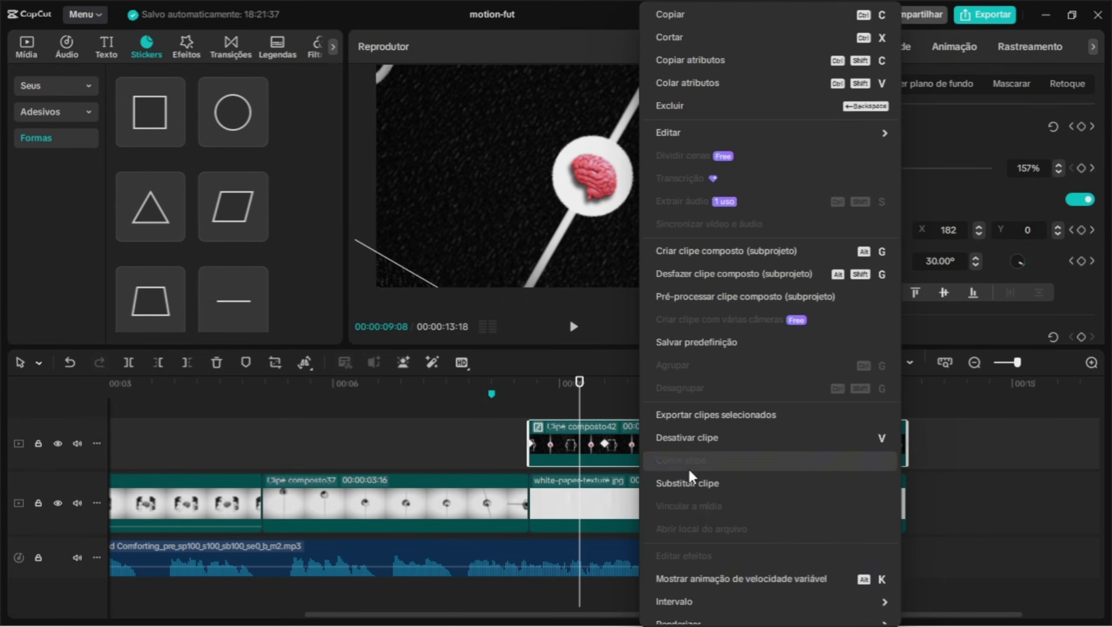
click(709, 578)
scroll(603, 447, up, 2)
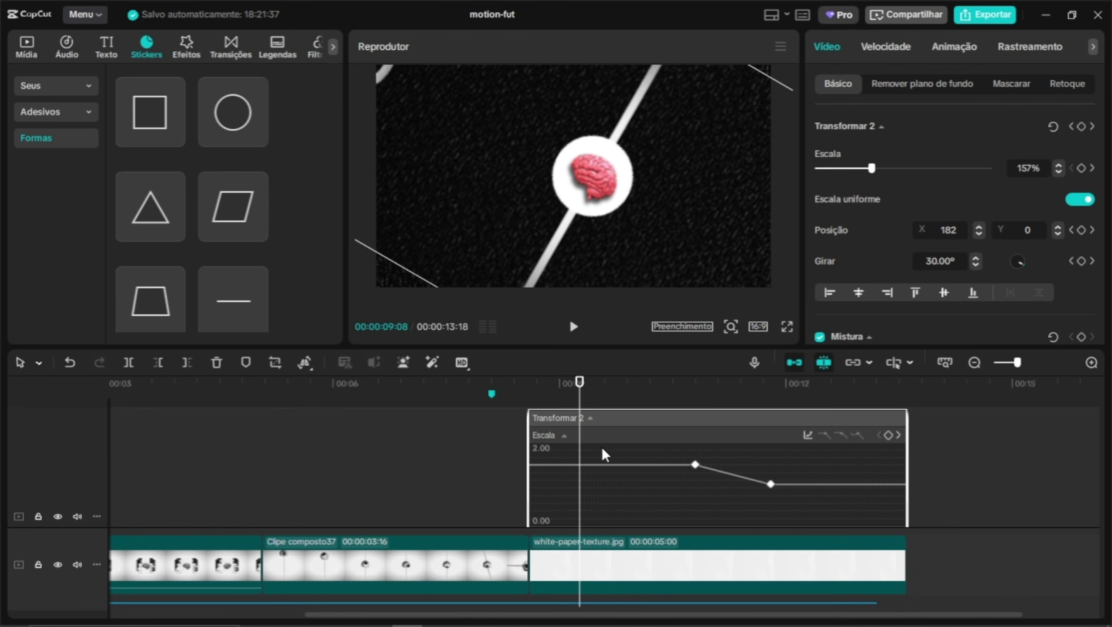
scroll(602, 447, down, 1)
click(592, 494)
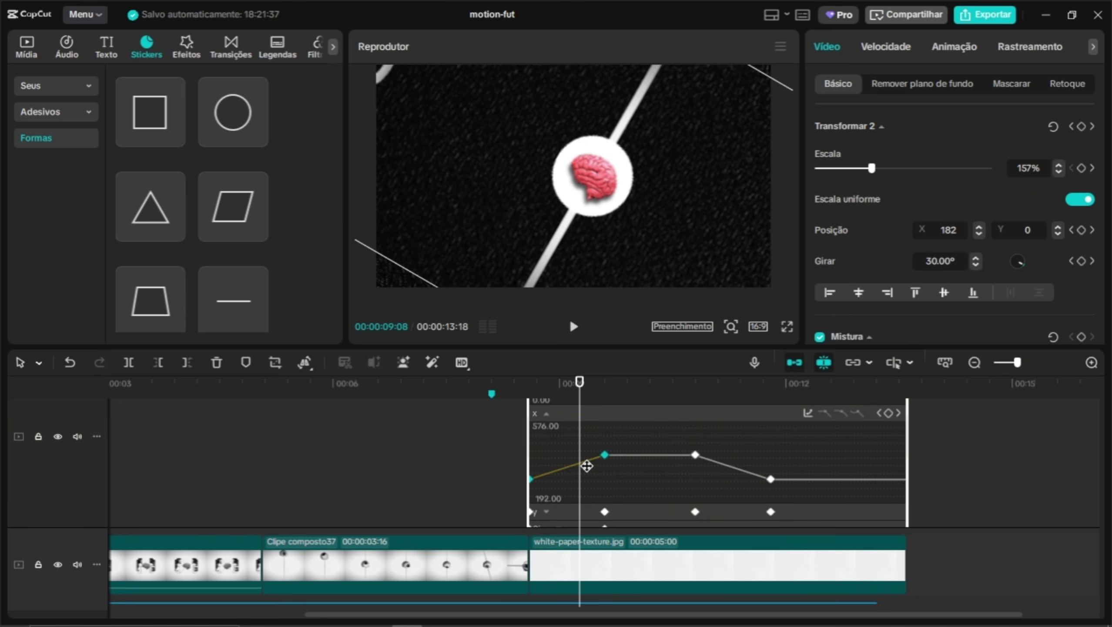
right_click(597, 465)
click(634, 538)
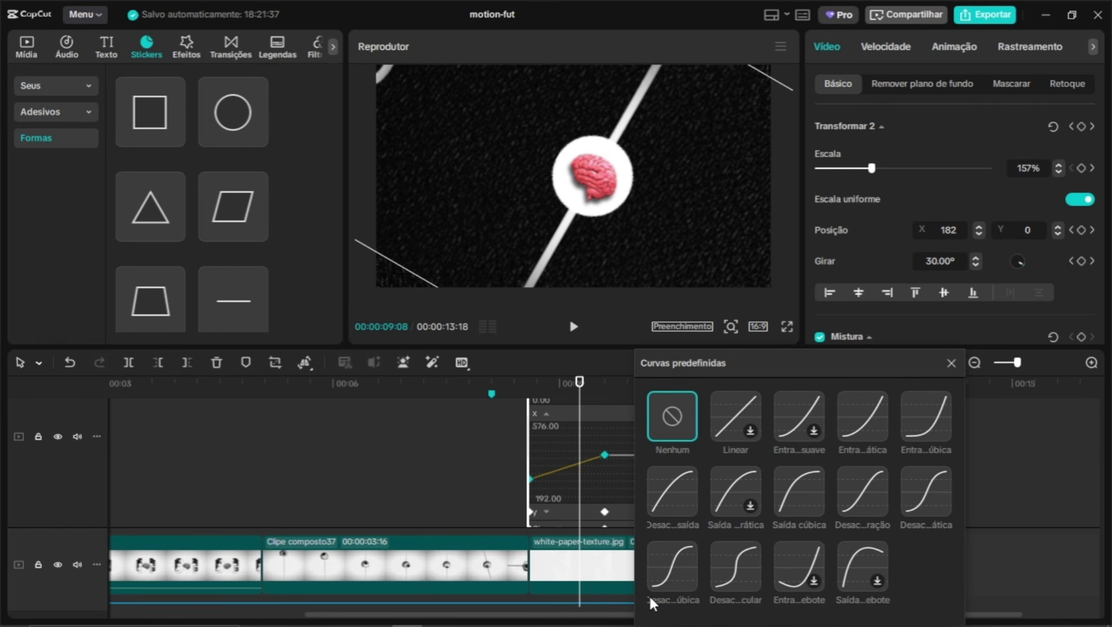
click(666, 565)
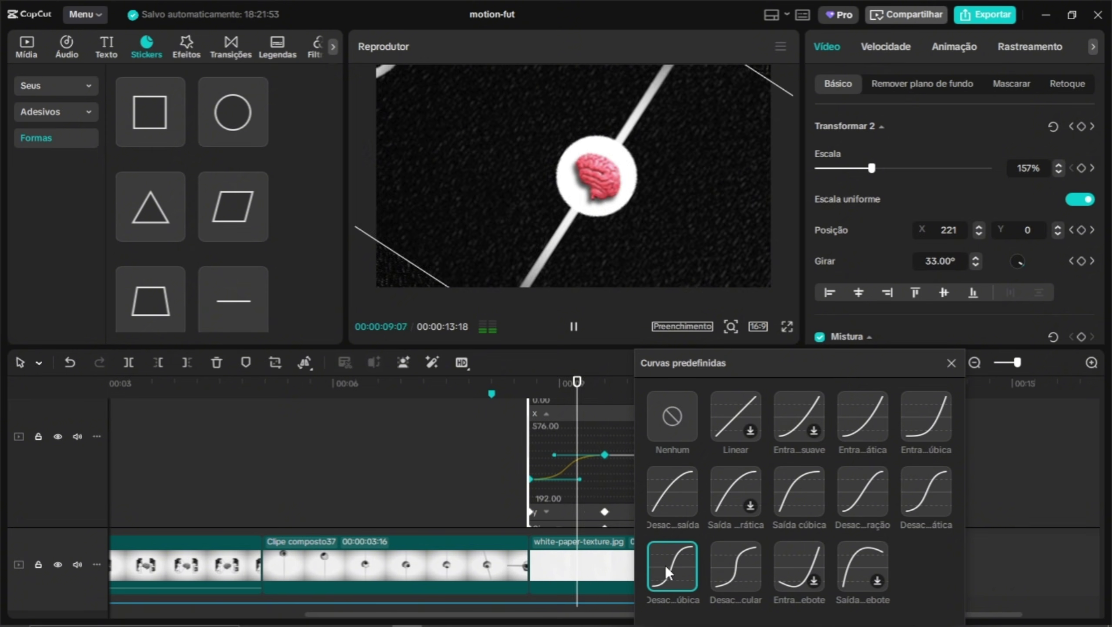
click(950, 362)
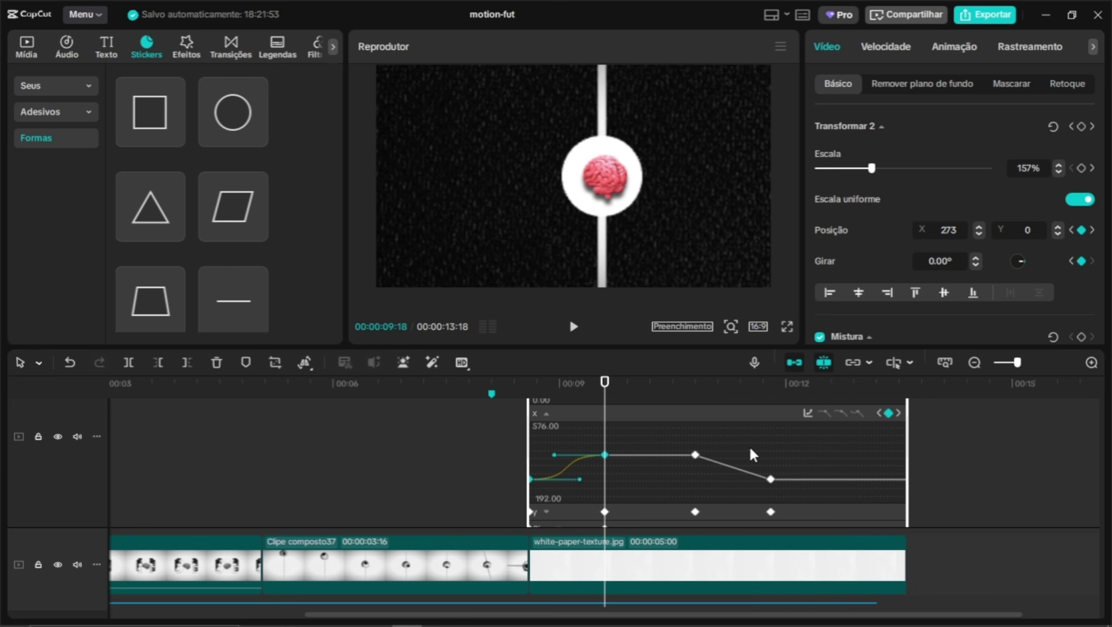
Apply the cubic ease-in-out preset to Clipe composto42's rotation curve between its two keyframes
click(654, 512)
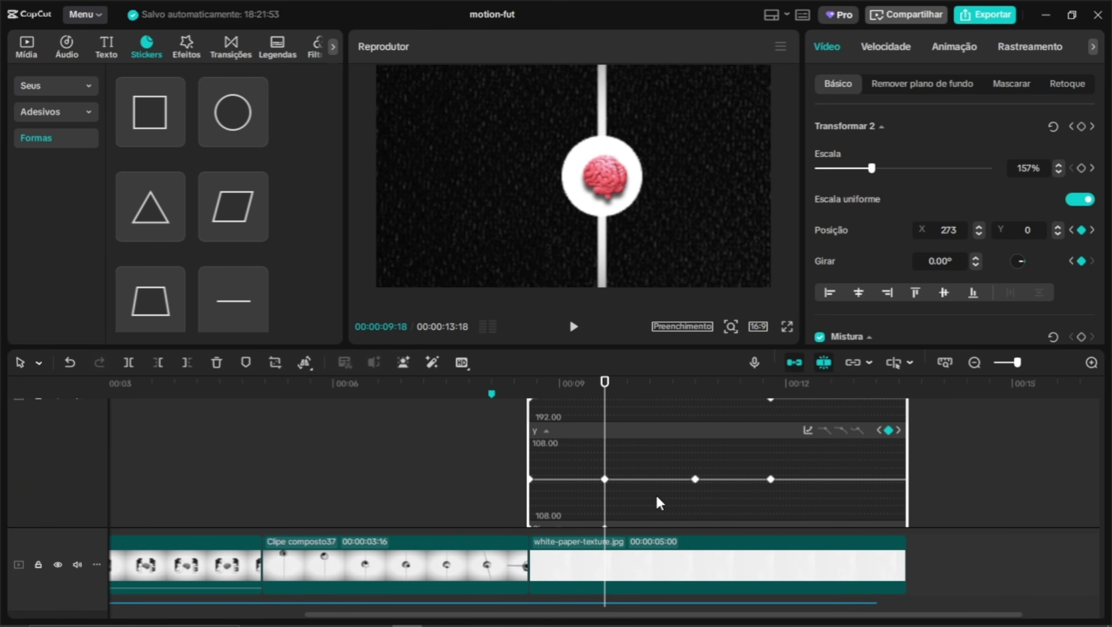
scroll(653, 493, down, 4)
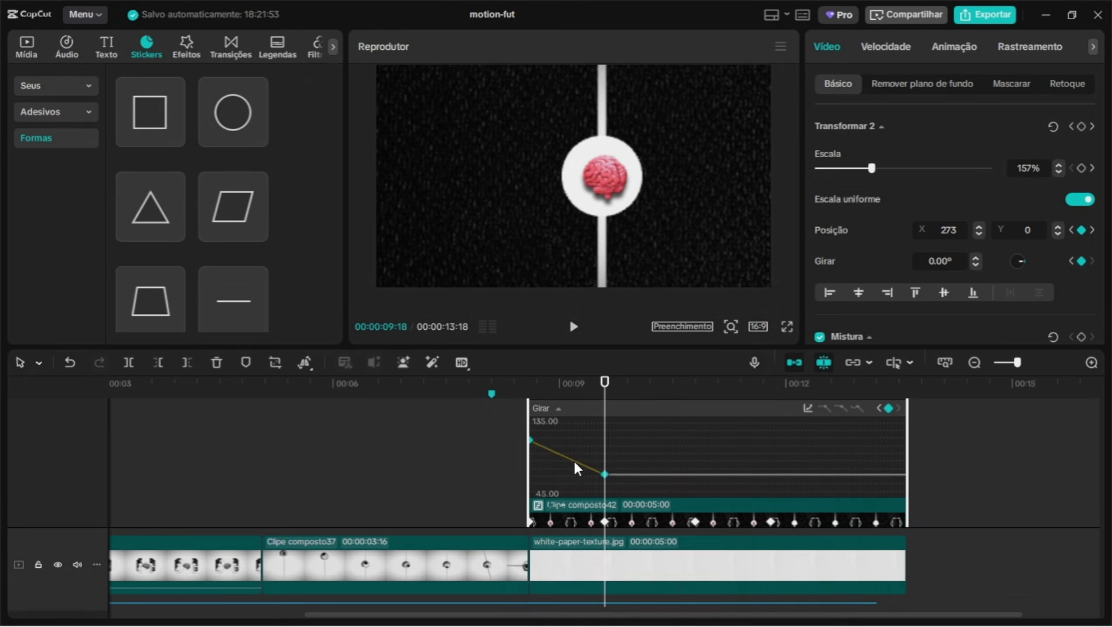
right_click(604, 473)
click(647, 534)
click(681, 556)
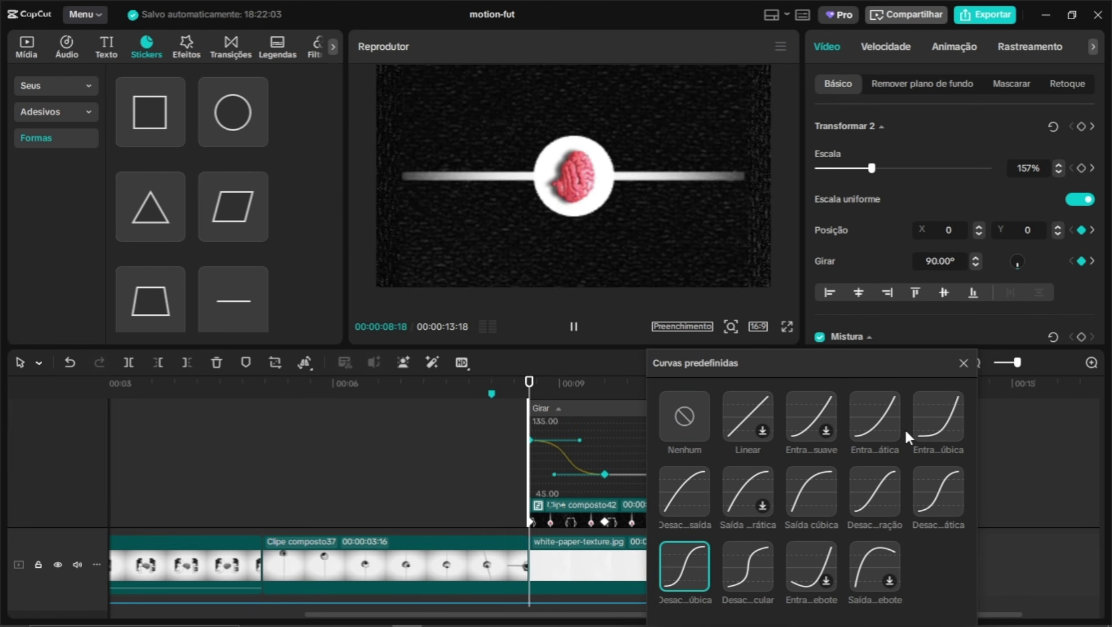
click(963, 362)
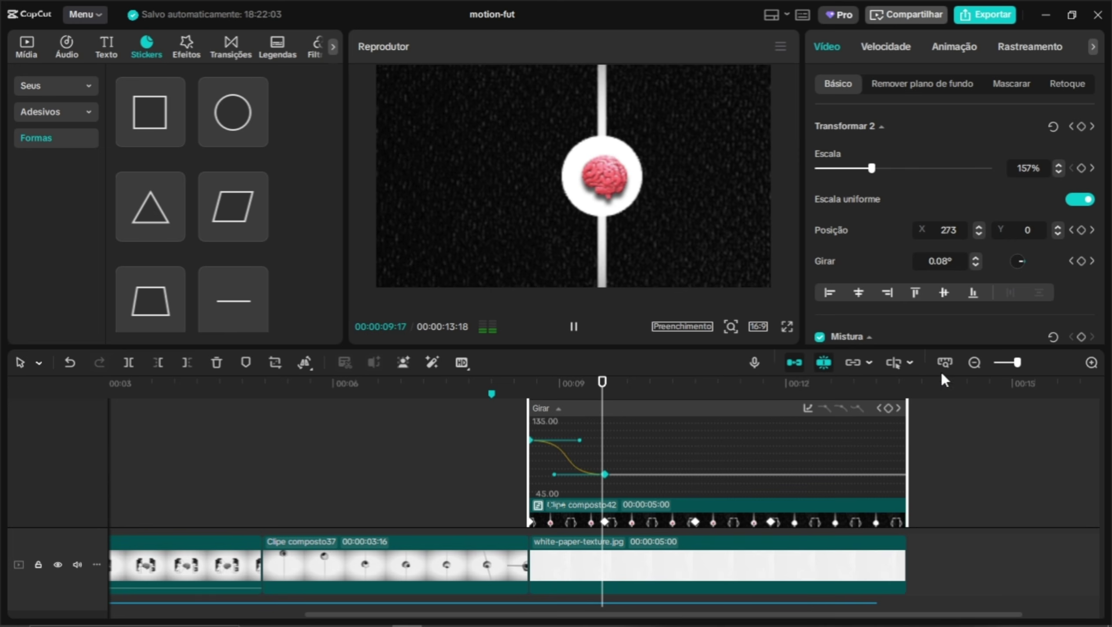
Apply the cubic ease-in-out preset to the X position curve between the keyframes at 00:00:10:24 and 00:00:11:24
scroll(643, 499, up, 3)
scroll(698, 494, up, 2)
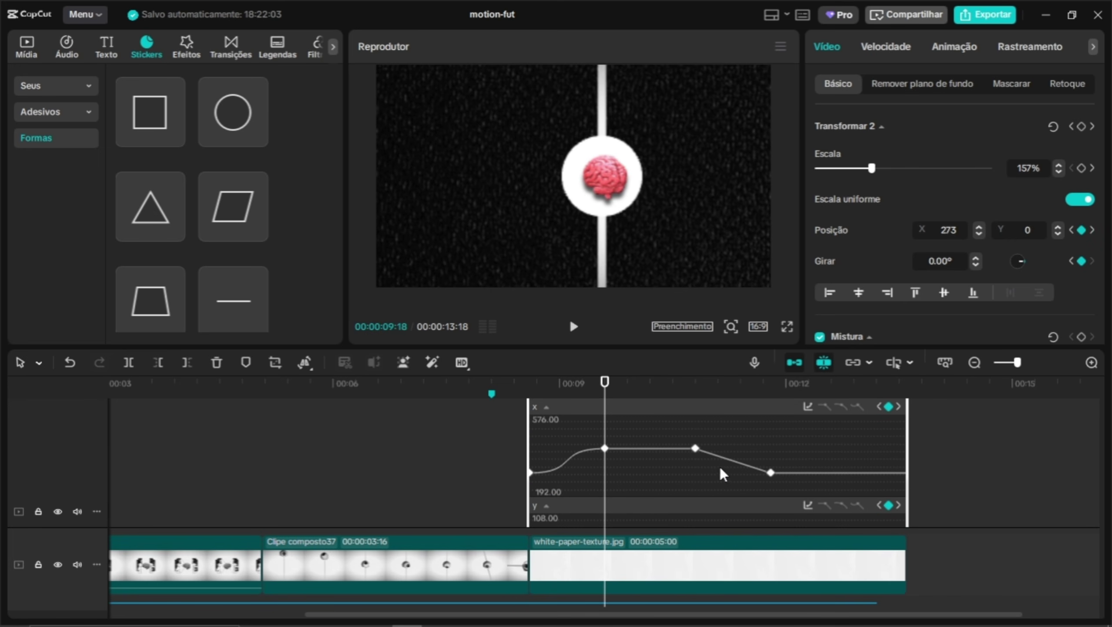
click(728, 453)
right_click(728, 452)
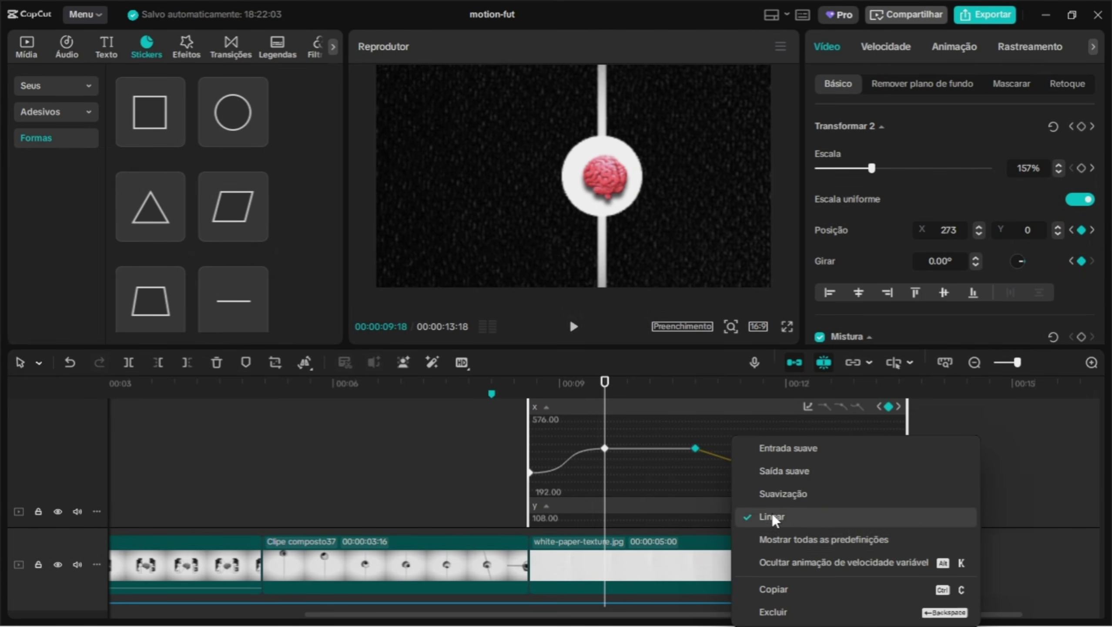
click(781, 537)
click(478, 554)
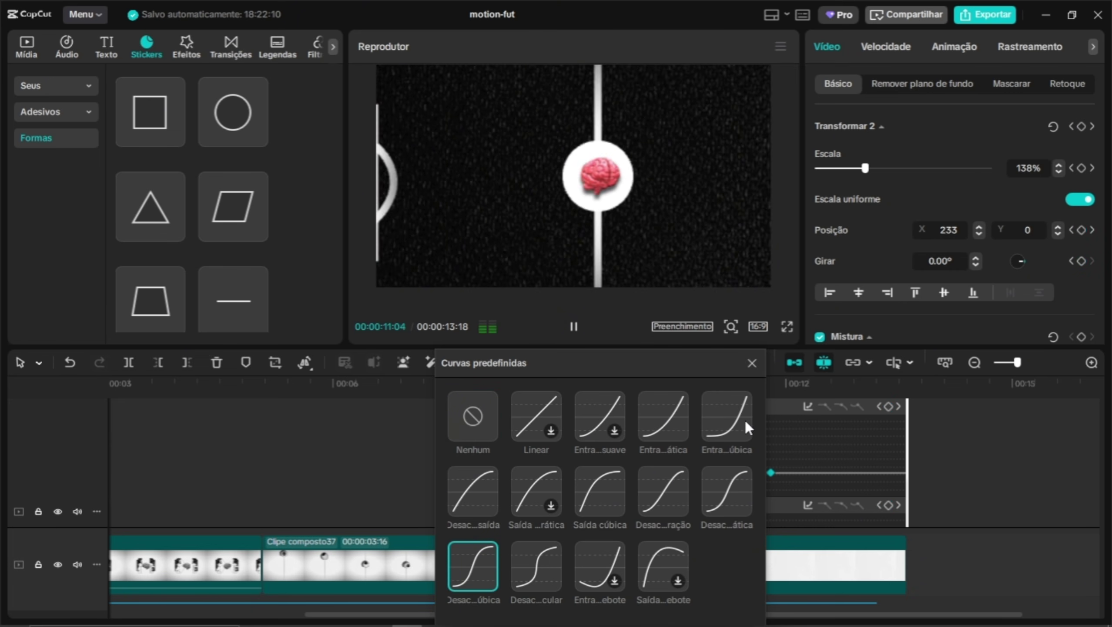
click(752, 363)
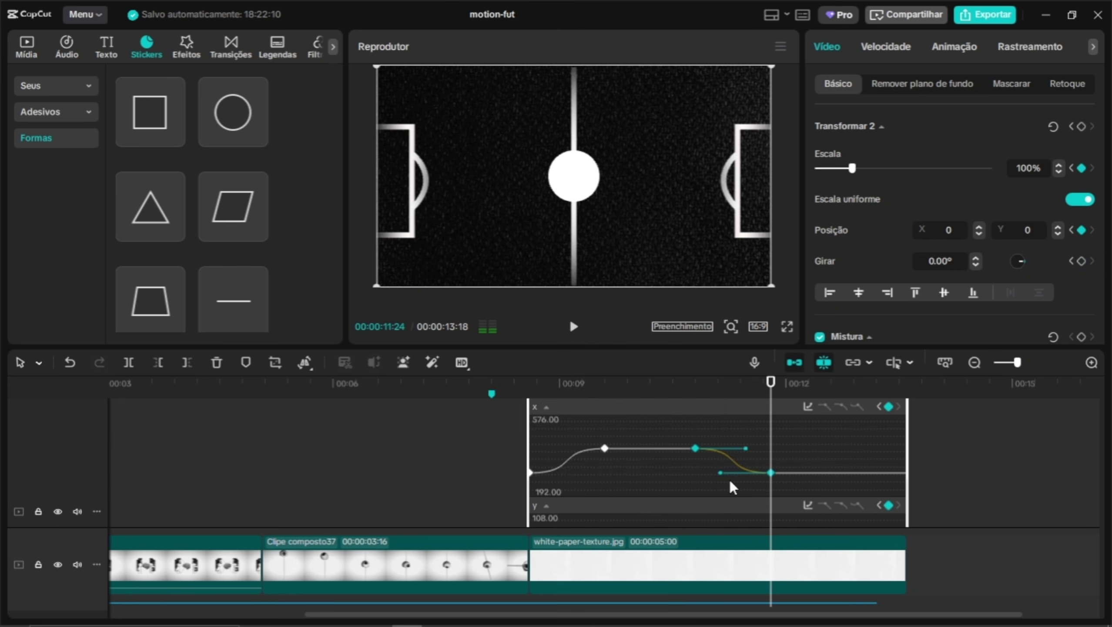
Check the remaining graphs and apply the cubic ease-in-out preset to the Y position between the 00:00:10:24 and 00:00:11:24 keyframes
scroll(728, 477, down, 3)
scroll(740, 512, down, 3)
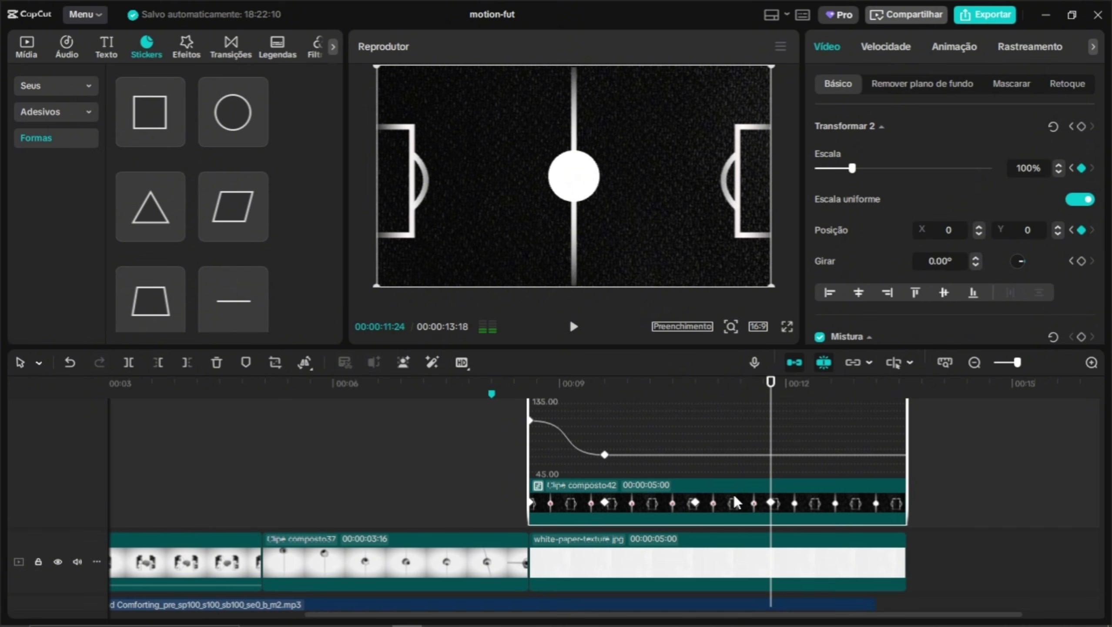
scroll(734, 498, up, 3)
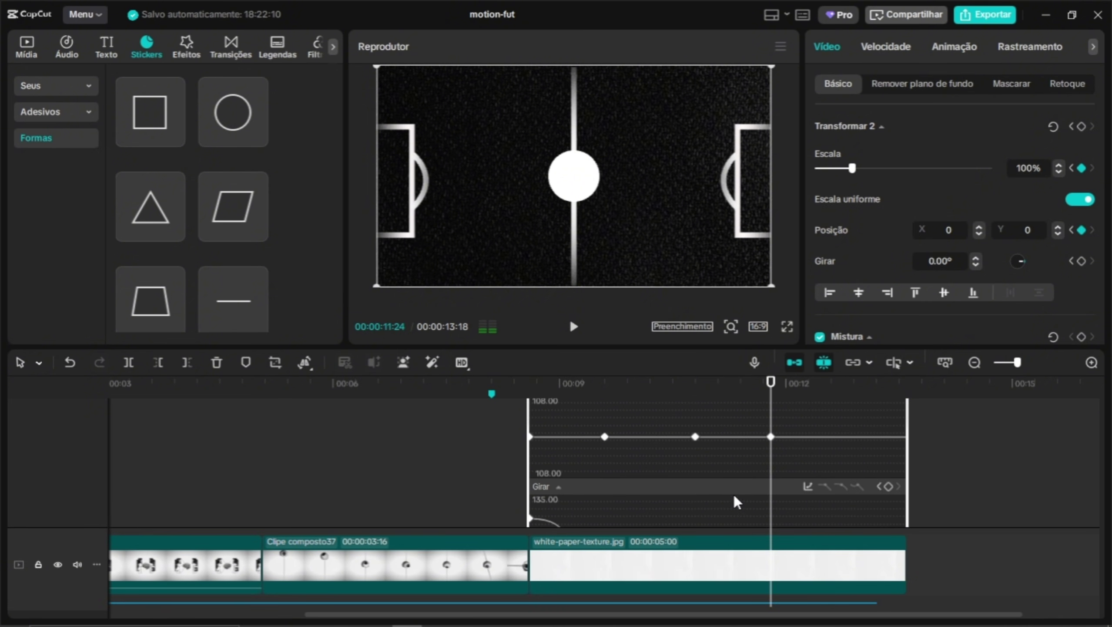
scroll(740, 443, down, 2)
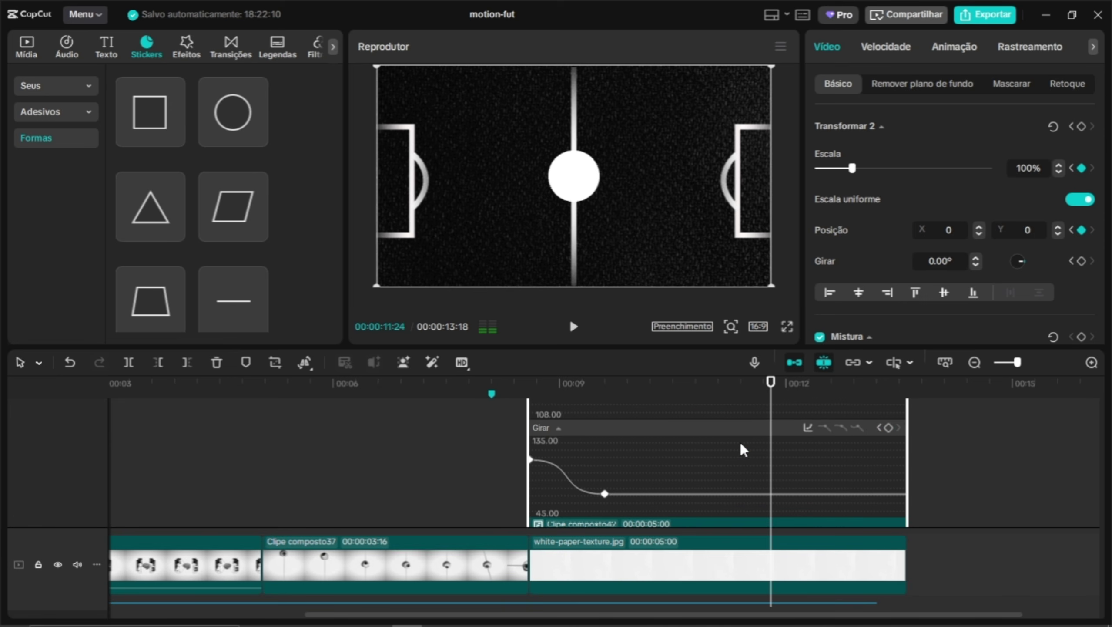
mouse_move(769, 388)
mouse_down()
mouse_move(701, 393)
mouse_move(767, 393)
mouse_move(683, 408)
mouse_move(728, 392)
mouse_move(770, 403)
mouse_up()
scroll(709, 467, up, 2)
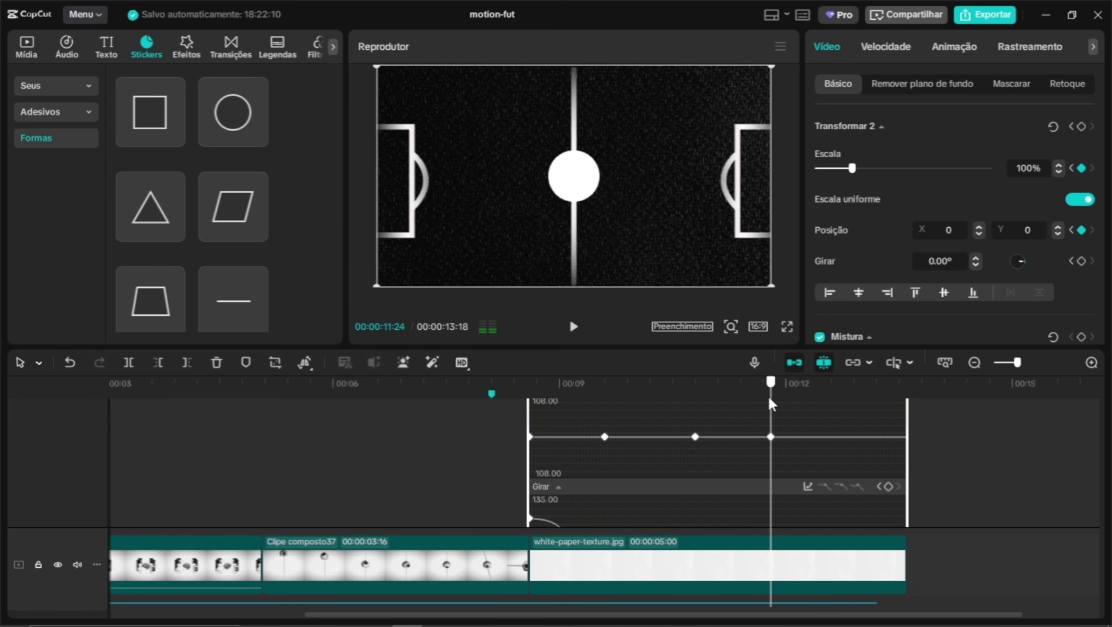
click(767, 436)
drag(722, 397, 693, 398)
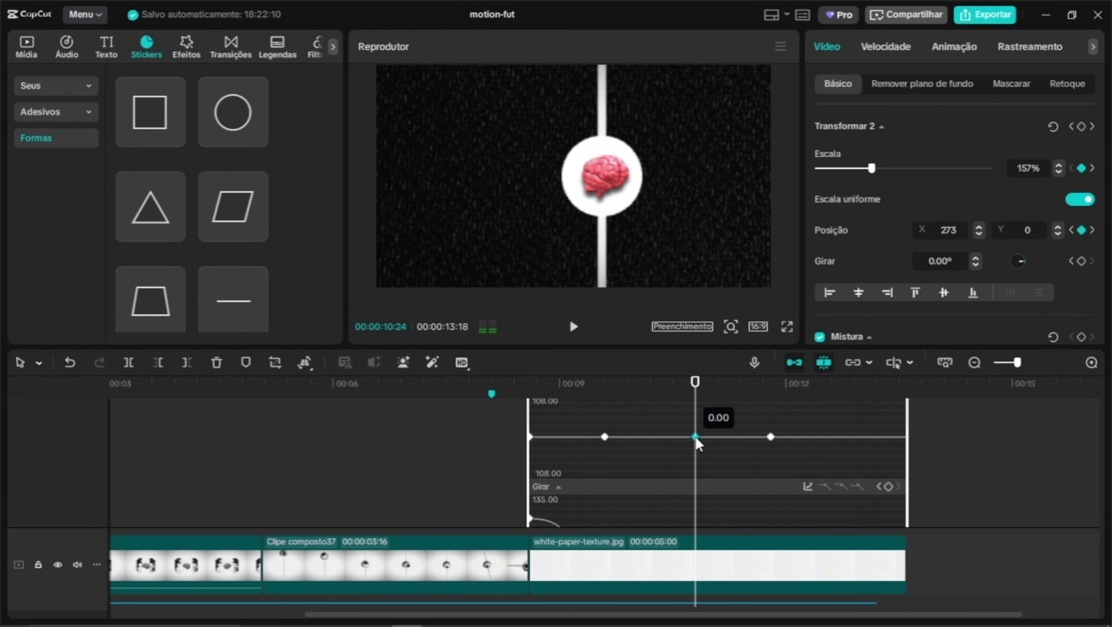
right_click(763, 467)
click(790, 544)
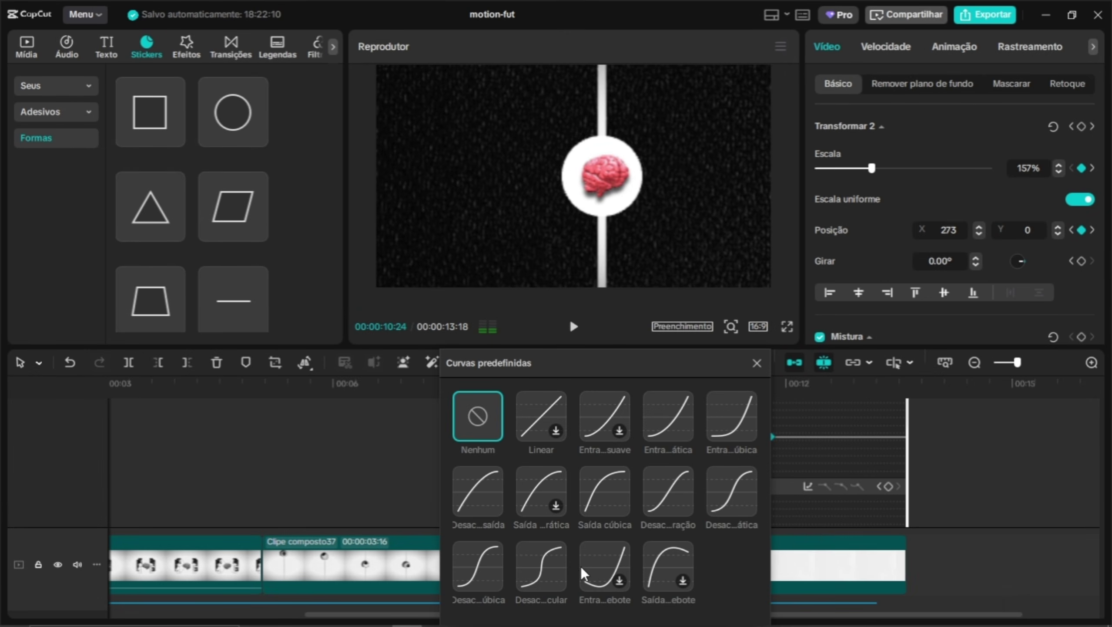
click(478, 568)
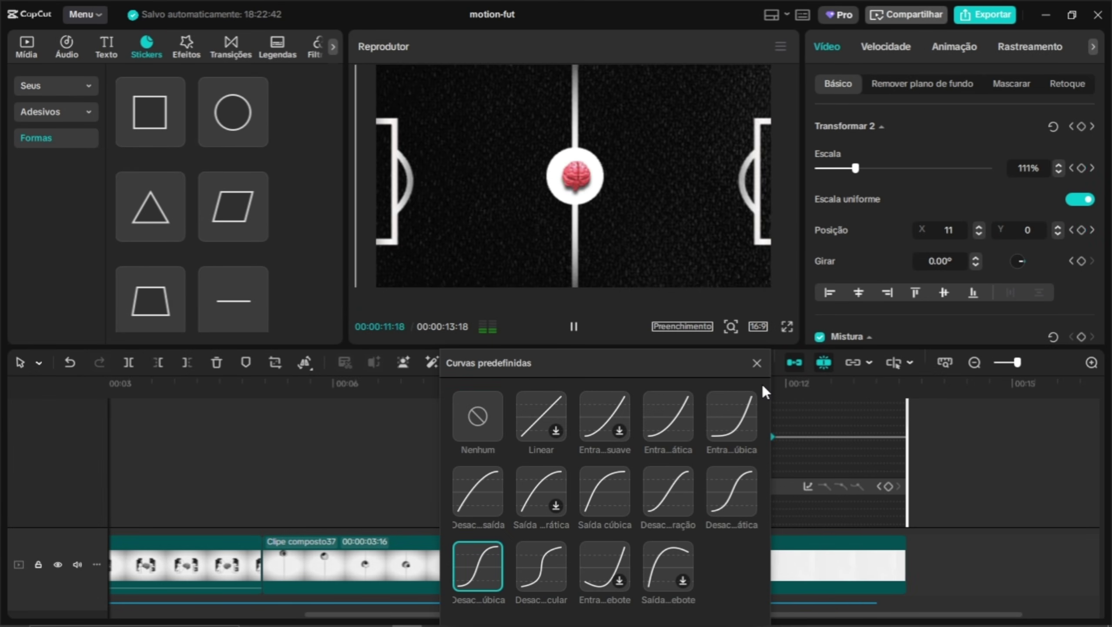
click(757, 363)
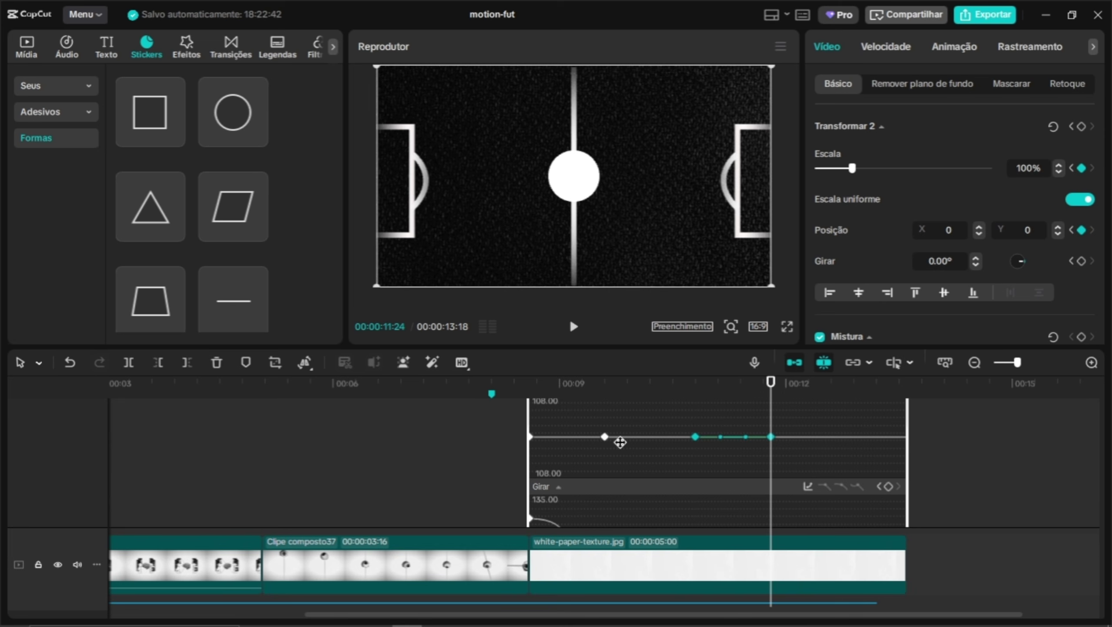
scroll(672, 447, up, 3)
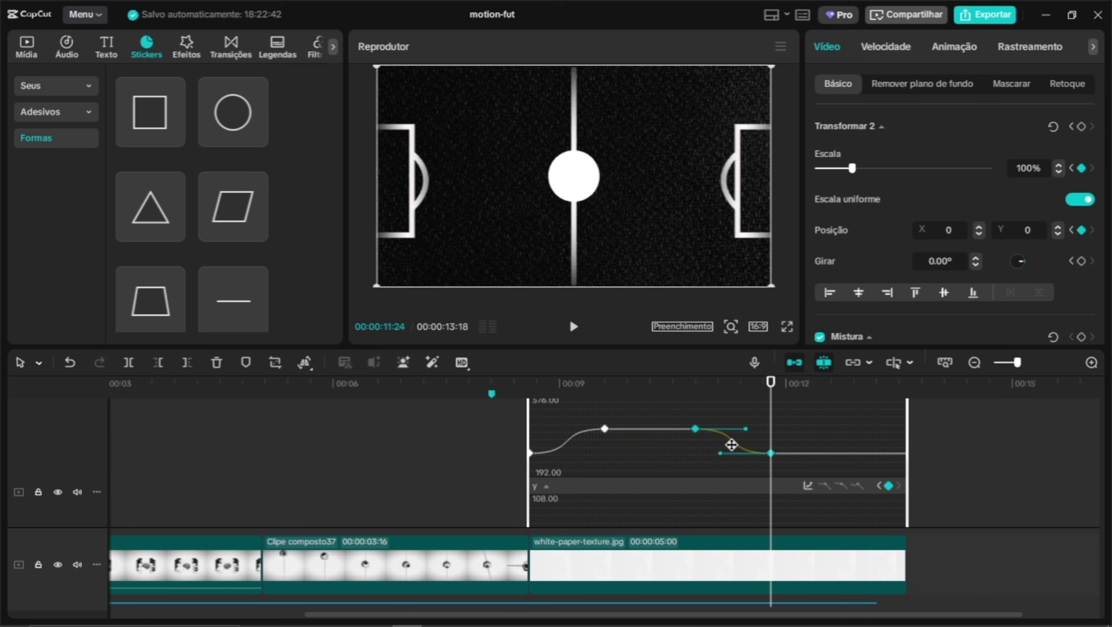
Apply the cubic ease-in-out preset to Clipe composto42's scale curve between the keyframes at 00:00:10:24 and 00:00:11:24
scroll(731, 445, up, 2)
scroll(731, 445, up, 2)
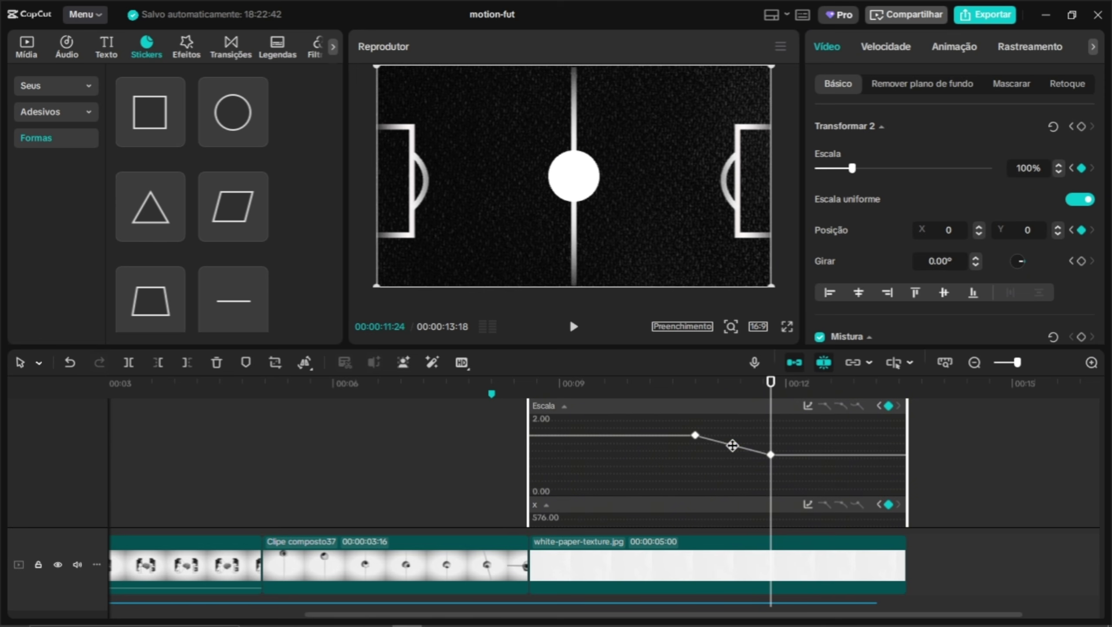
right_click(732, 445)
click(782, 533)
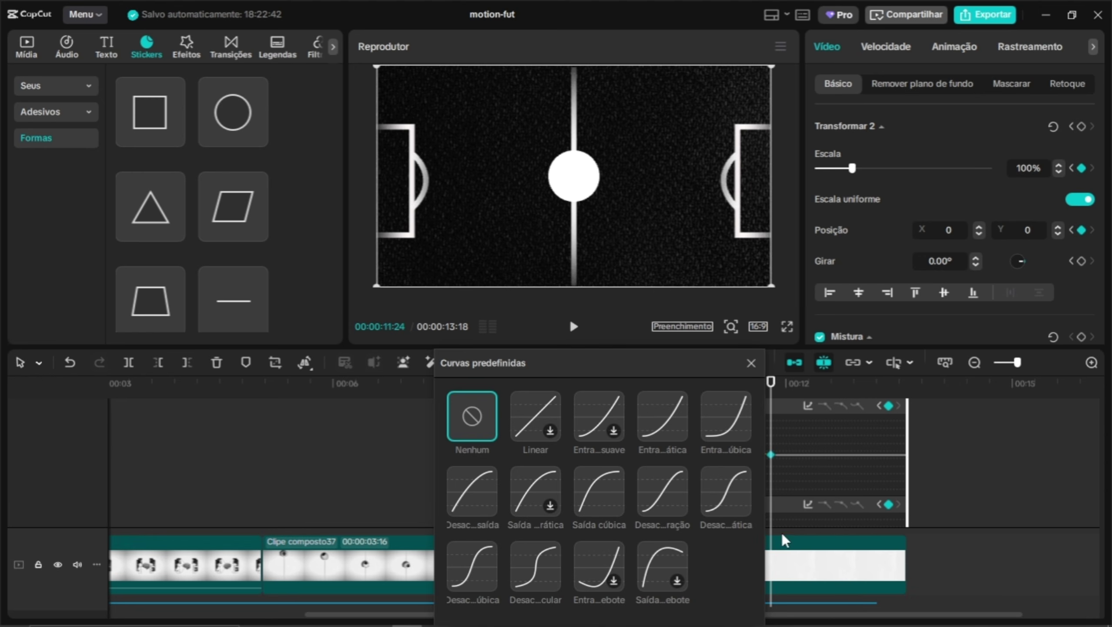
click(497, 563)
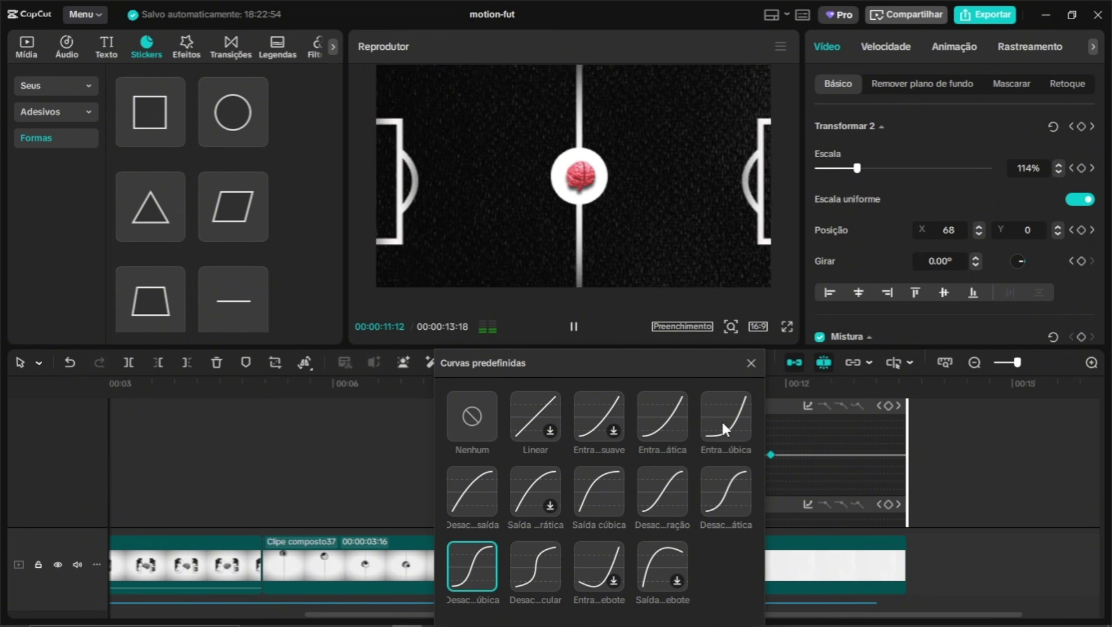
click(751, 362)
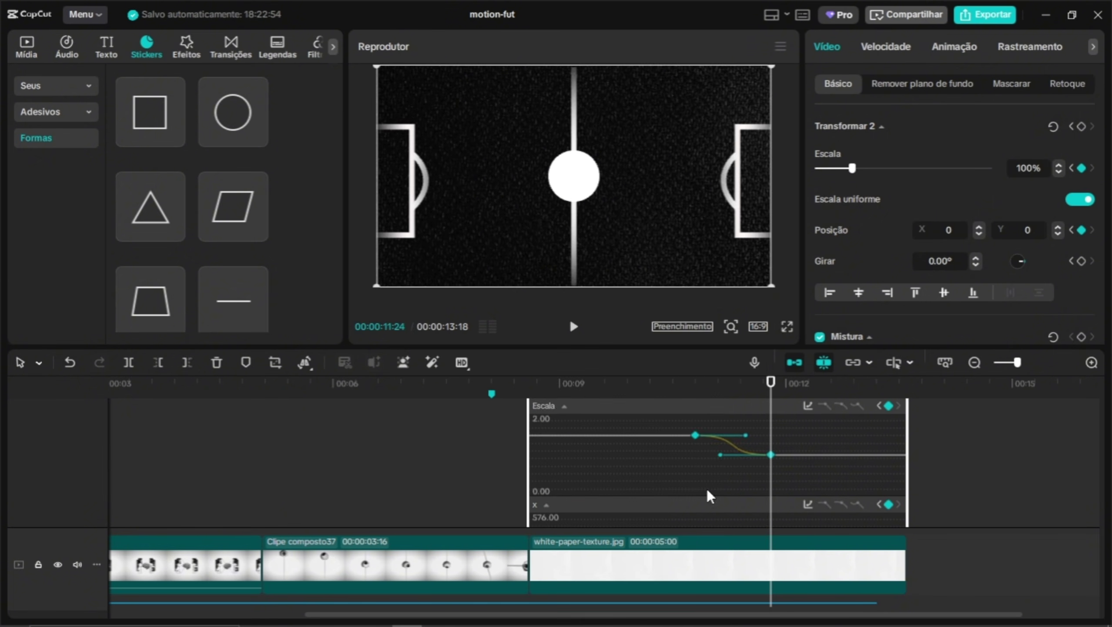
Hide Clipe composto42's keyframe graphs and play back the football-pitch animation from just before the clip's start
scroll(710, 489, down, 3)
scroll(716, 493, down, 3)
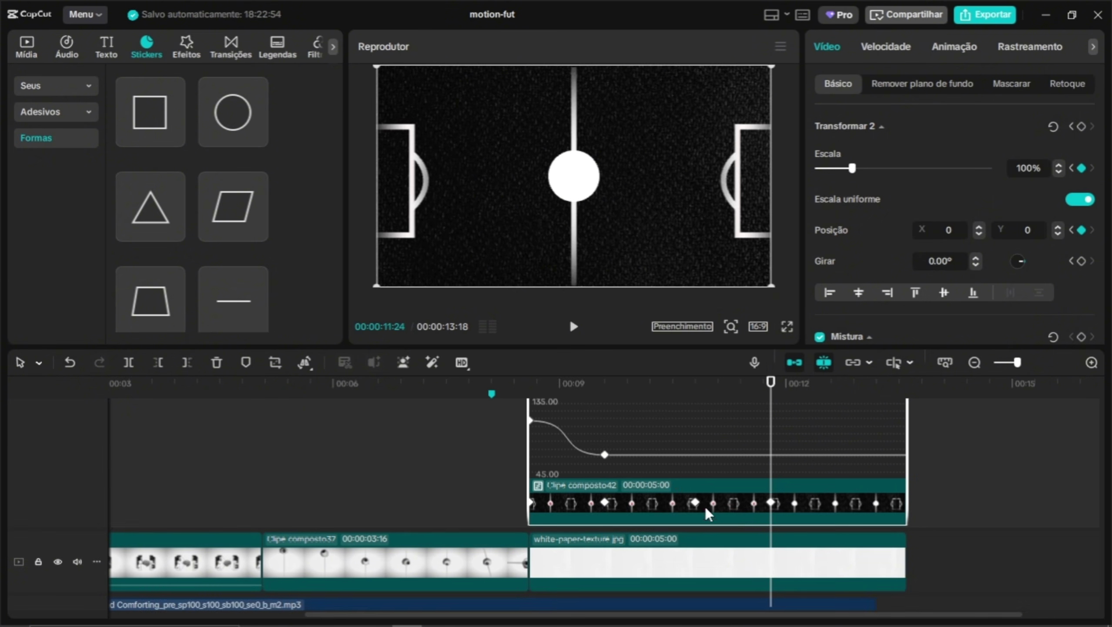
right_click(723, 513)
click(779, 573)
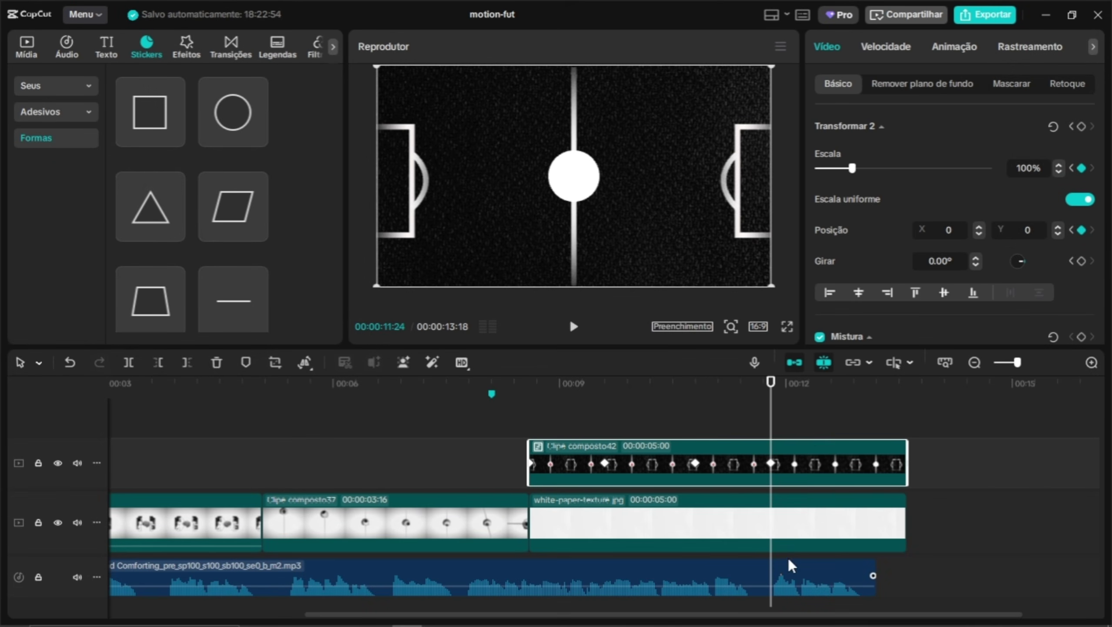
drag(771, 398, 520, 421)
key(space)
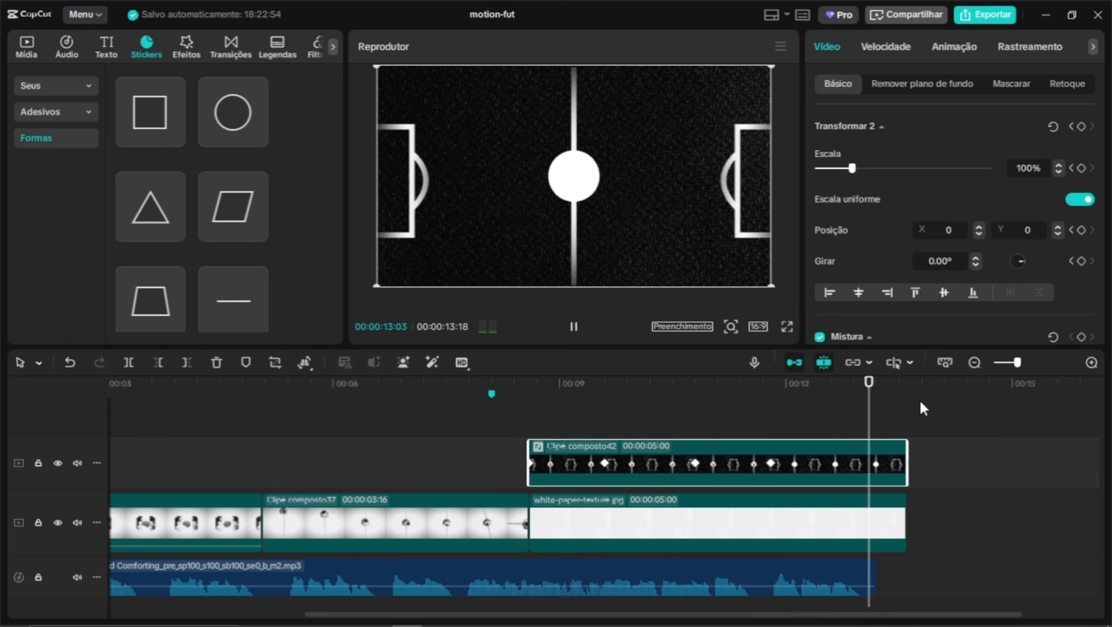
drag(910, 403, 851, 408)
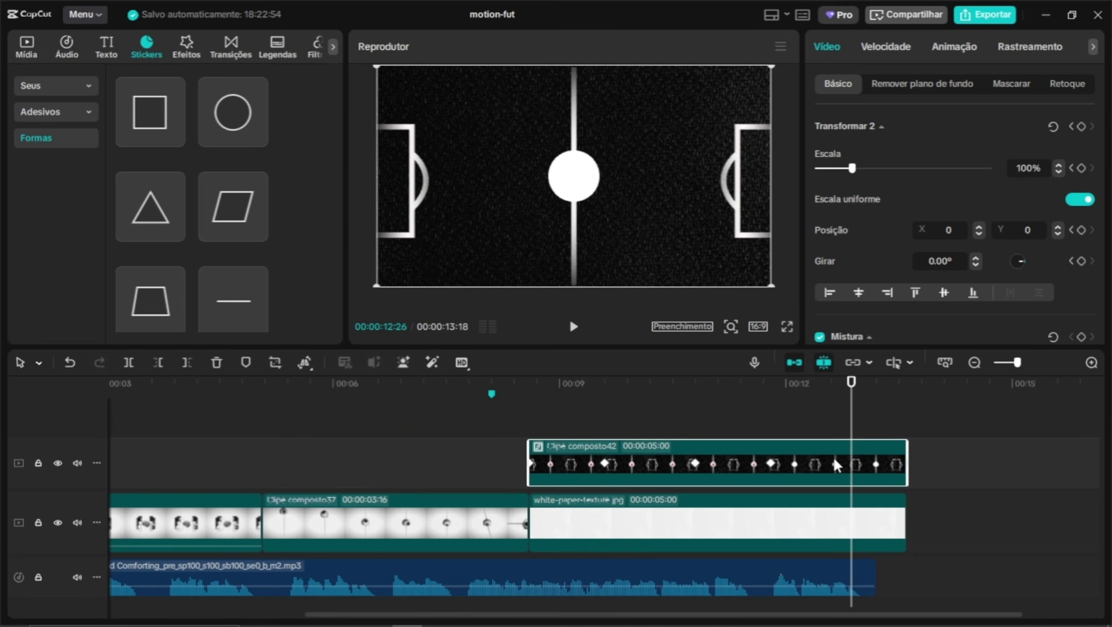
Inside Clipe composto42, extend Clipe composto40 and the white circle's vector image layer to about 00:00:06:03
double_click(816, 468)
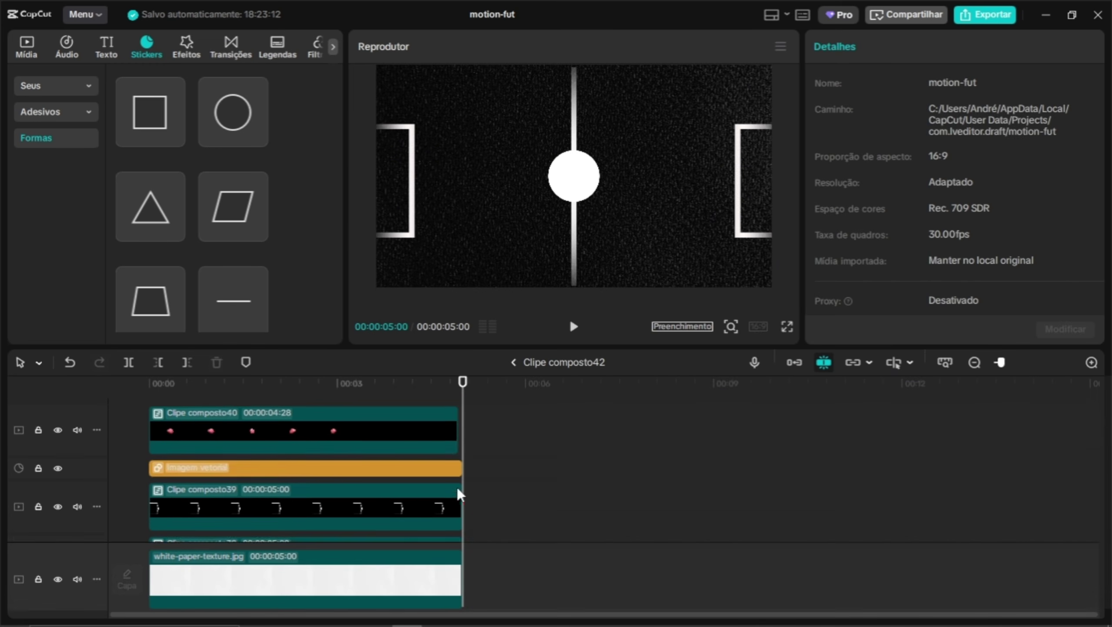
drag(456, 466, 532, 470)
click(443, 502)
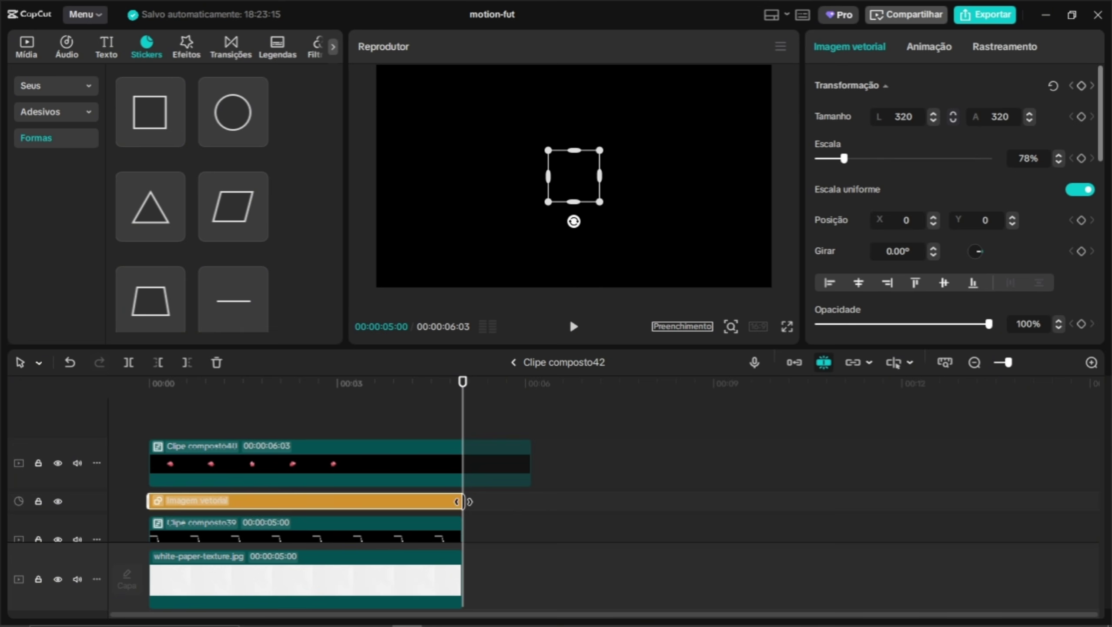
drag(462, 502, 532, 502)
scroll(458, 497, down, 1)
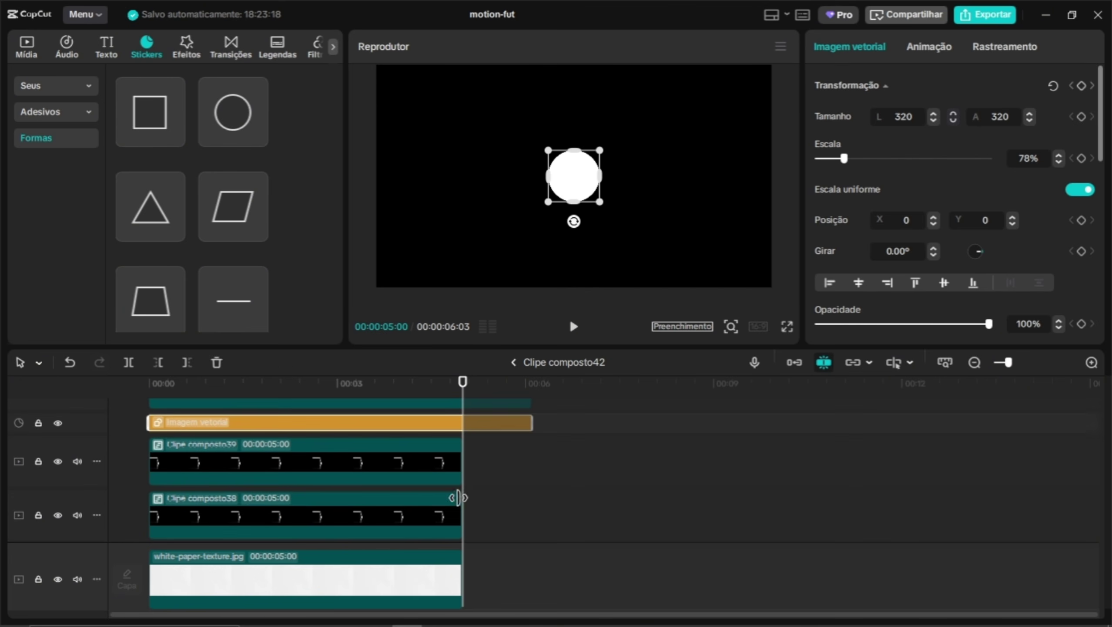
Extend both custom shapes inside Clipe composto39 to about 00:00:09:00, and lengthen Clipe composto39 to 00:00:06:03 in Clipe composto42
click(433, 462)
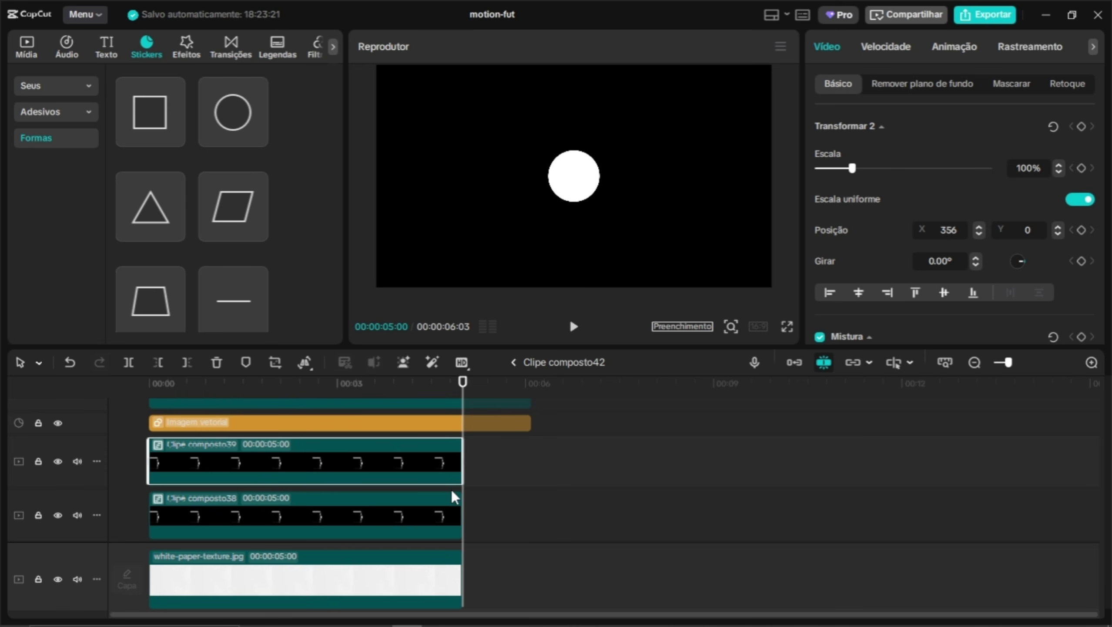
double_click(434, 468)
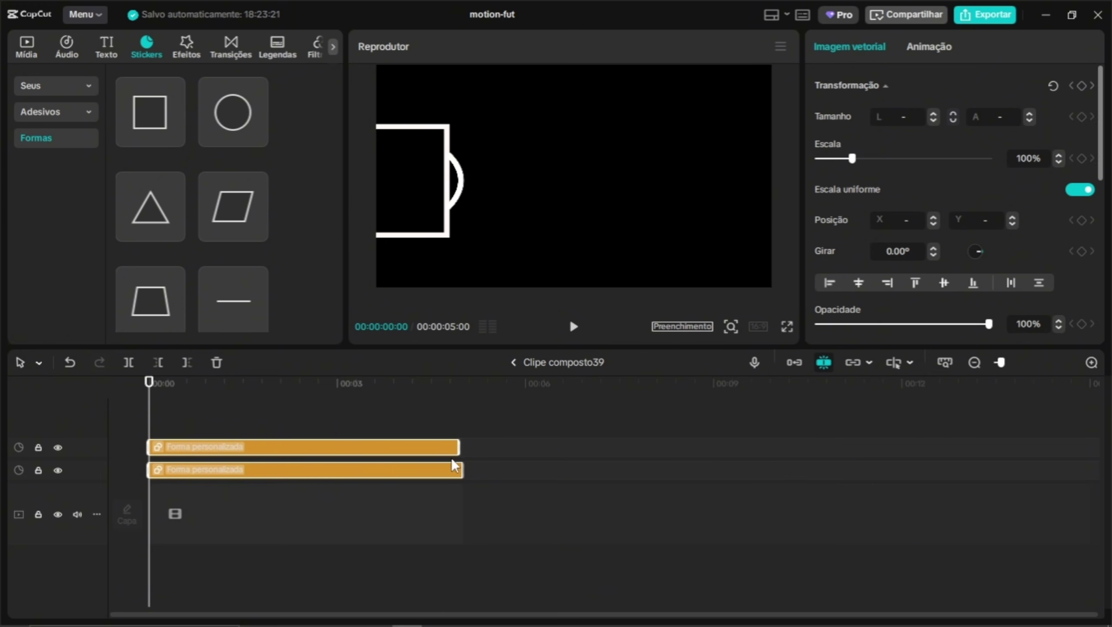
drag(458, 446, 708, 447)
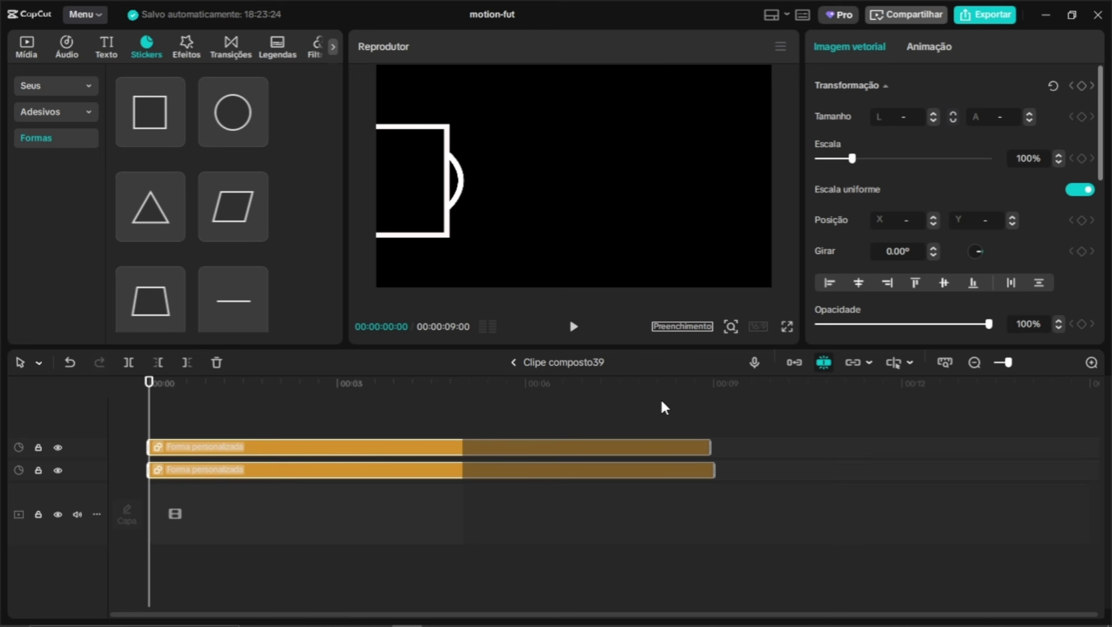
click(513, 361)
drag(462, 464, 530, 472)
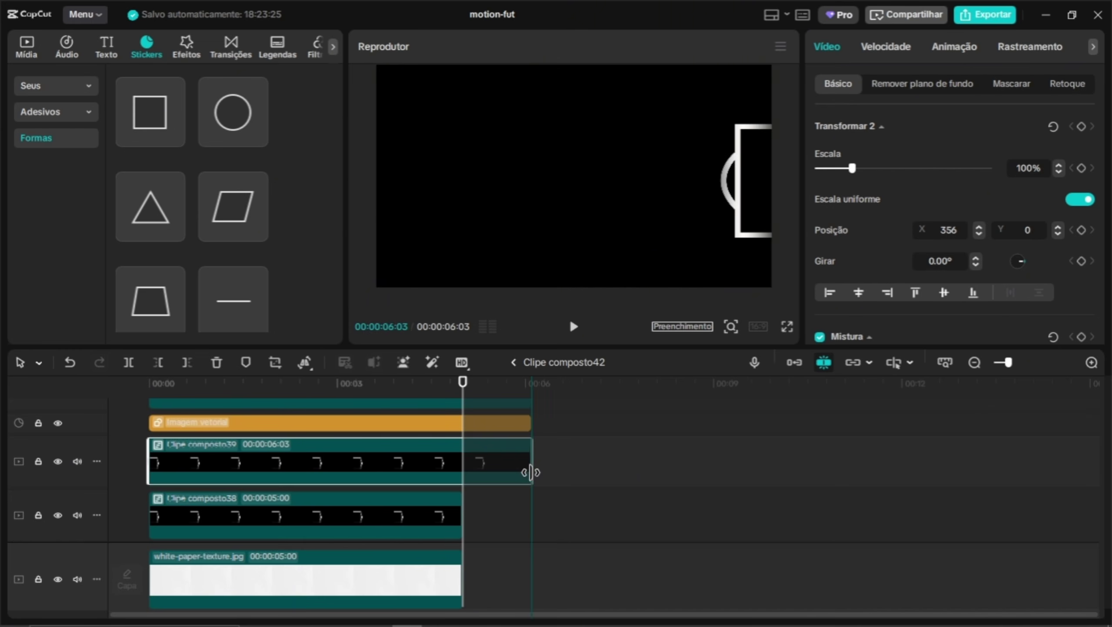
Extend both custom shapes inside Clipe composto38 to about 00:00:09:06, and lengthen Clipe composto38 to 00:00:06:03 in Clipe composto42
double_click(428, 521)
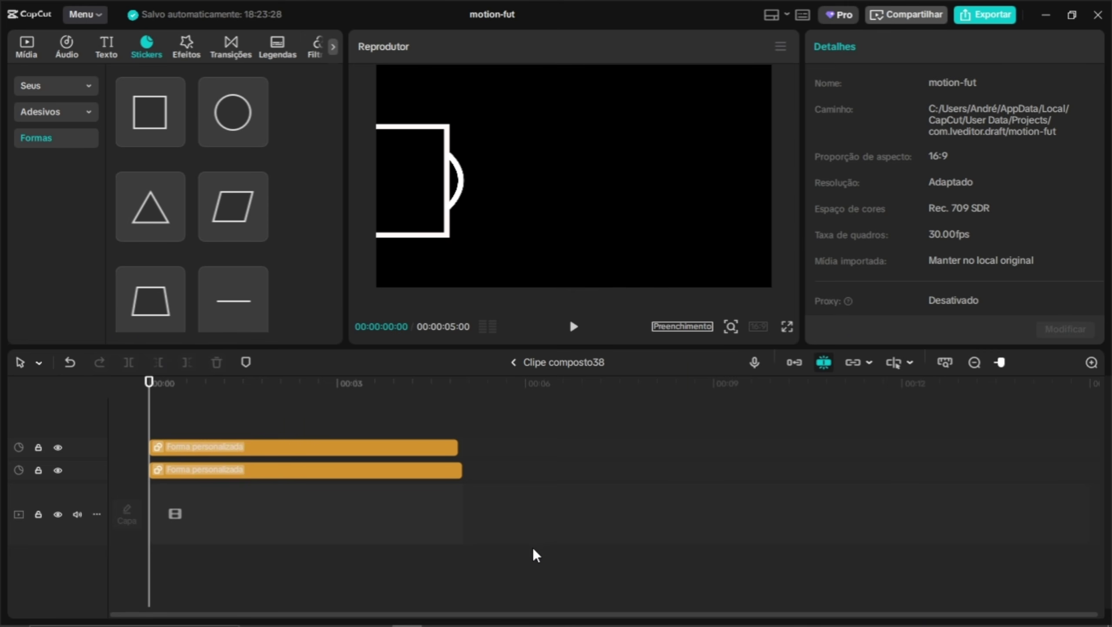
drag(491, 442, 423, 498)
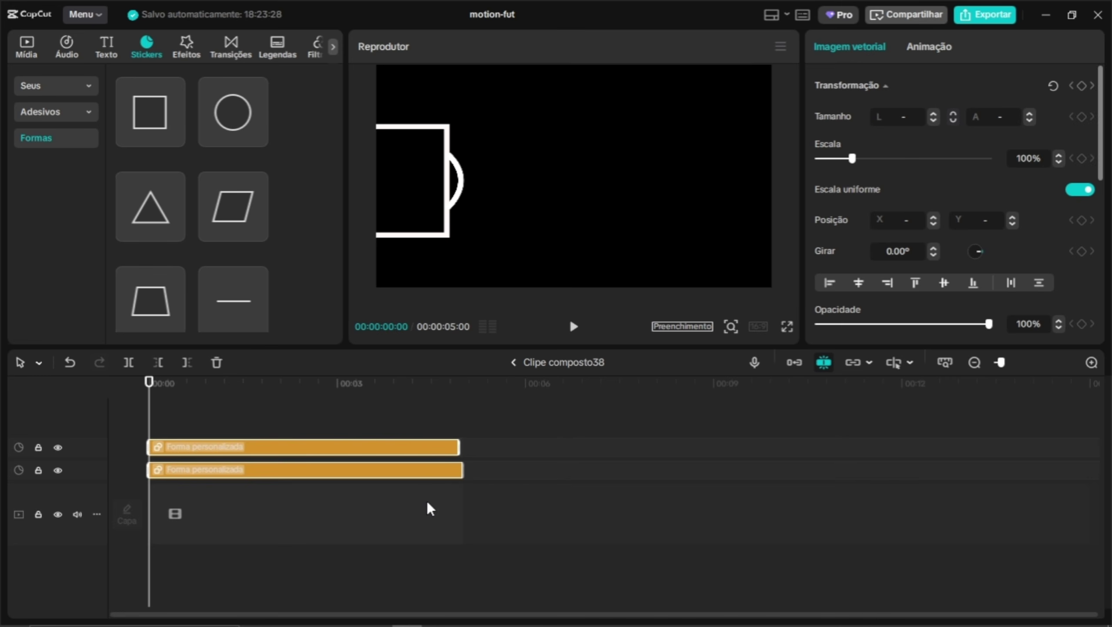
drag(465, 448, 721, 461)
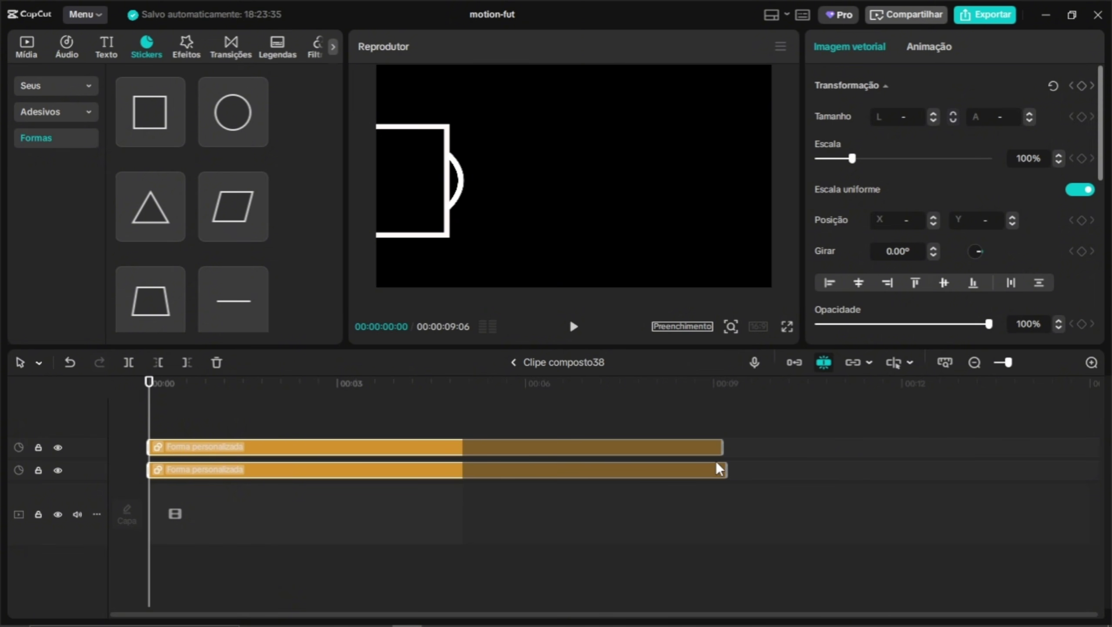
click(512, 361)
drag(529, 516, 532, 515)
Extend the line shape inside Clipe composto41 to about 00:00:08:05, and lengthen Clipe composto41 and the inner white-paper-texture.jpg to 00:00:06:03
scroll(512, 516, down, 3)
click(459, 495)
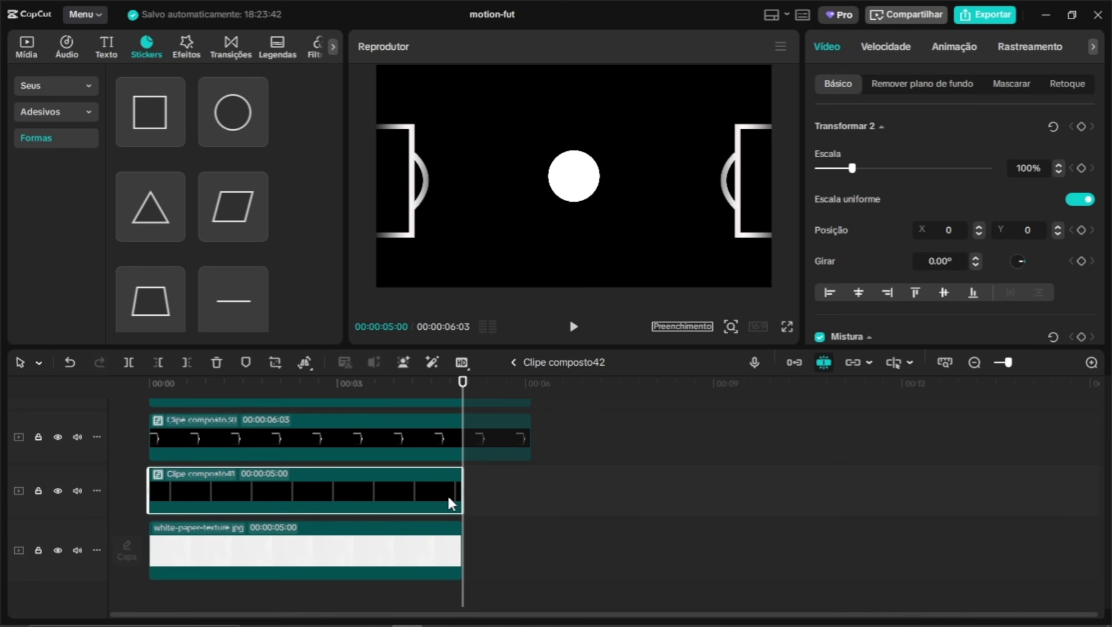
double_click(448, 496)
drag(462, 457, 663, 459)
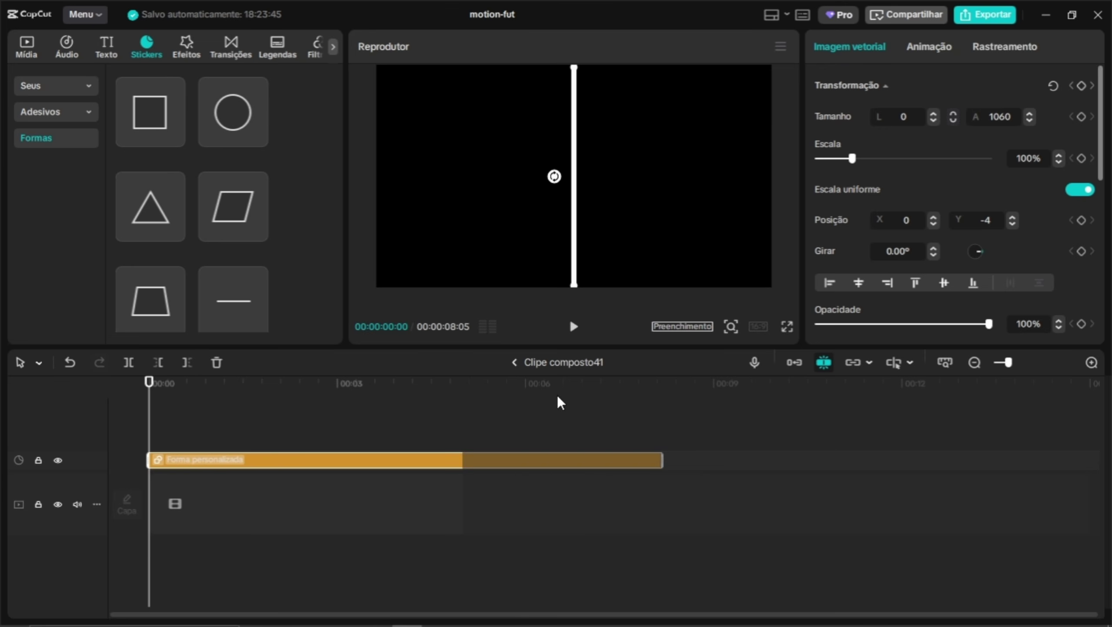
click(520, 361)
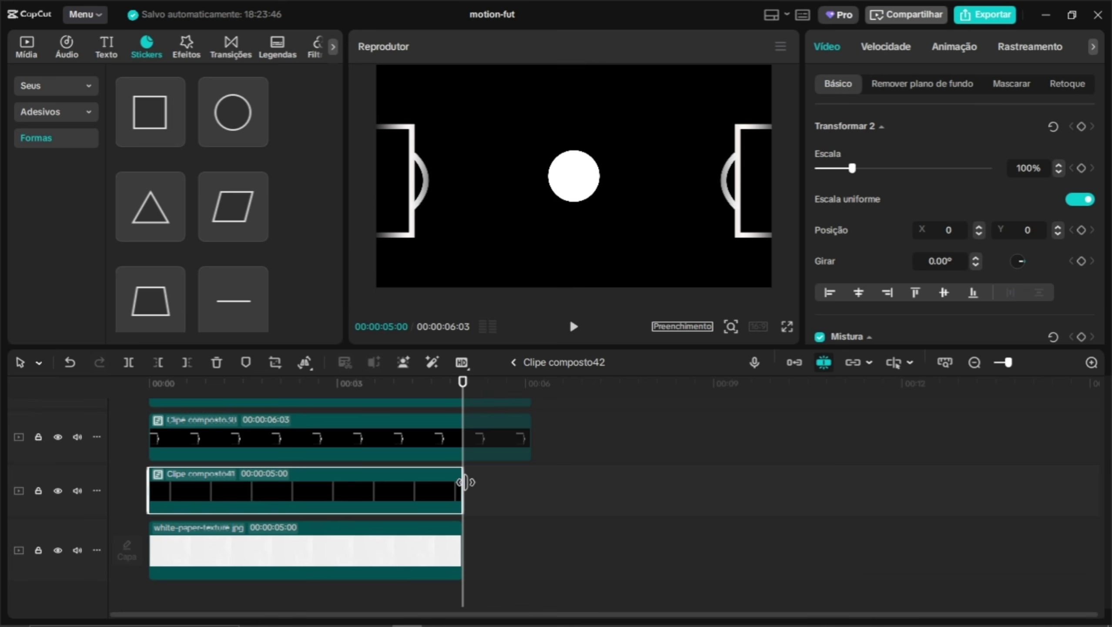
drag(465, 483, 532, 484)
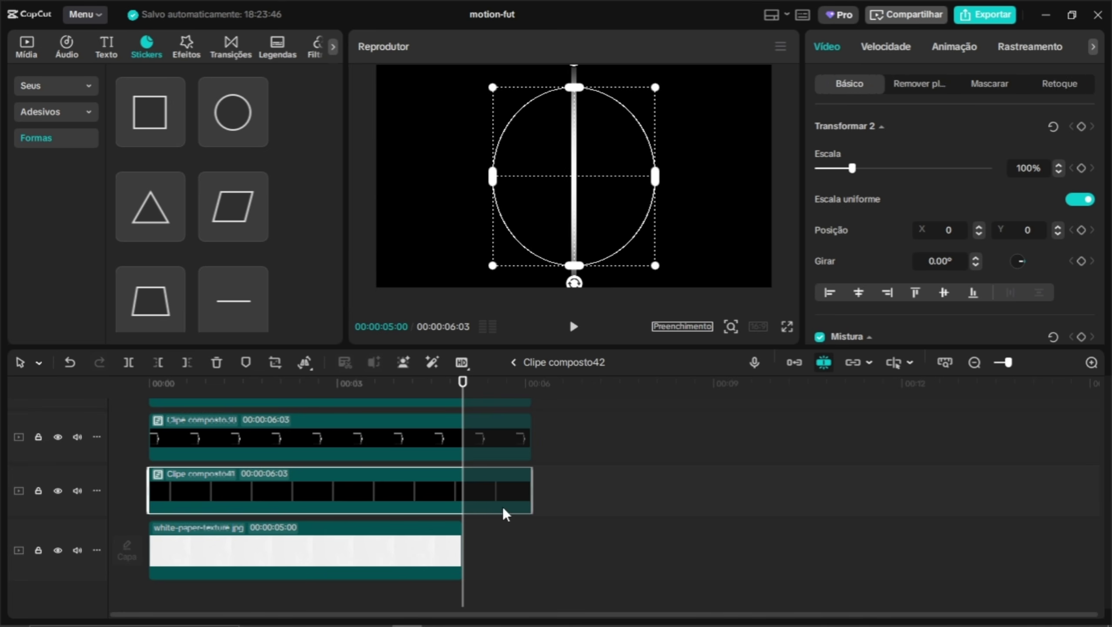
drag(460, 546, 532, 546)
click(514, 362)
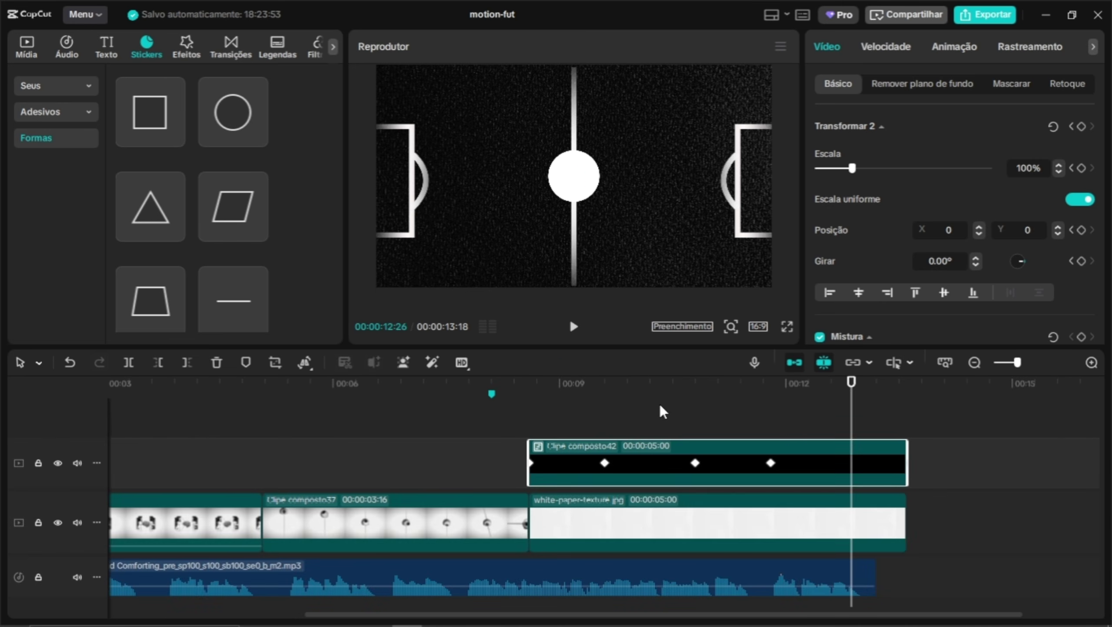
Split Clipe composto42 and white-paper-texture.jpg at 00:00:13:06 on the main timeline and delete the parts after the cut
drag(852, 399, 880, 404)
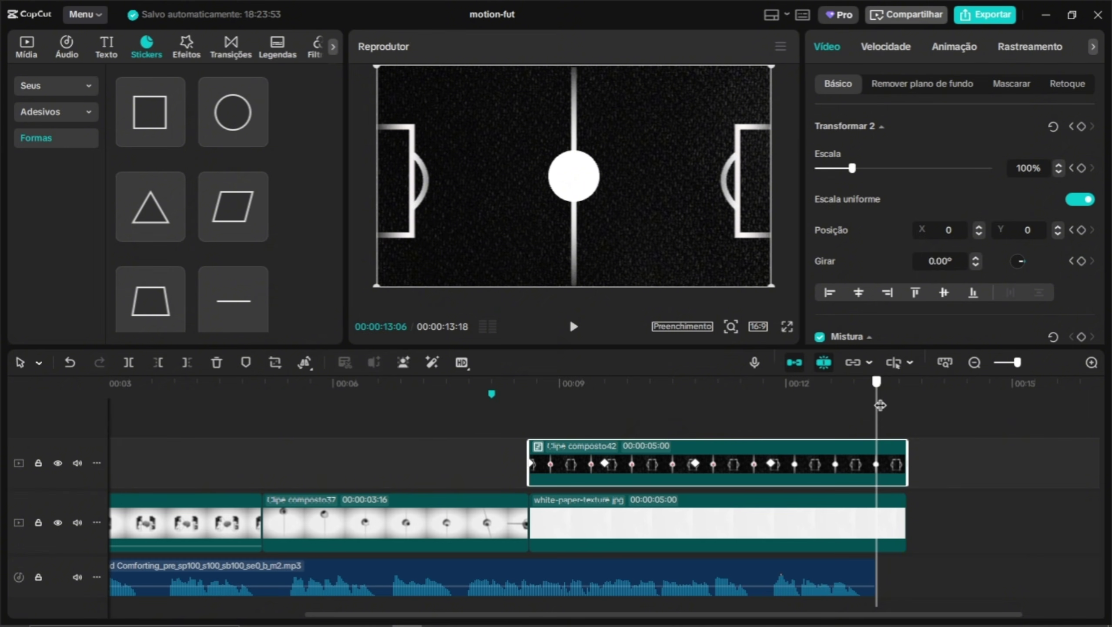
drag(935, 441, 890, 543)
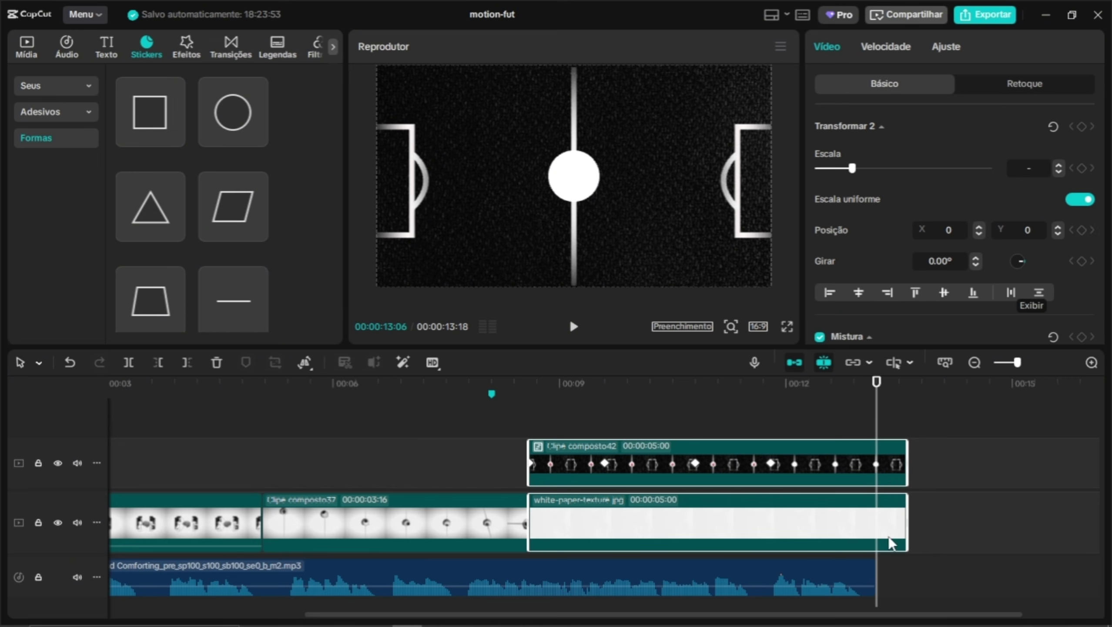
key(ctrl+b)
key(Delete)
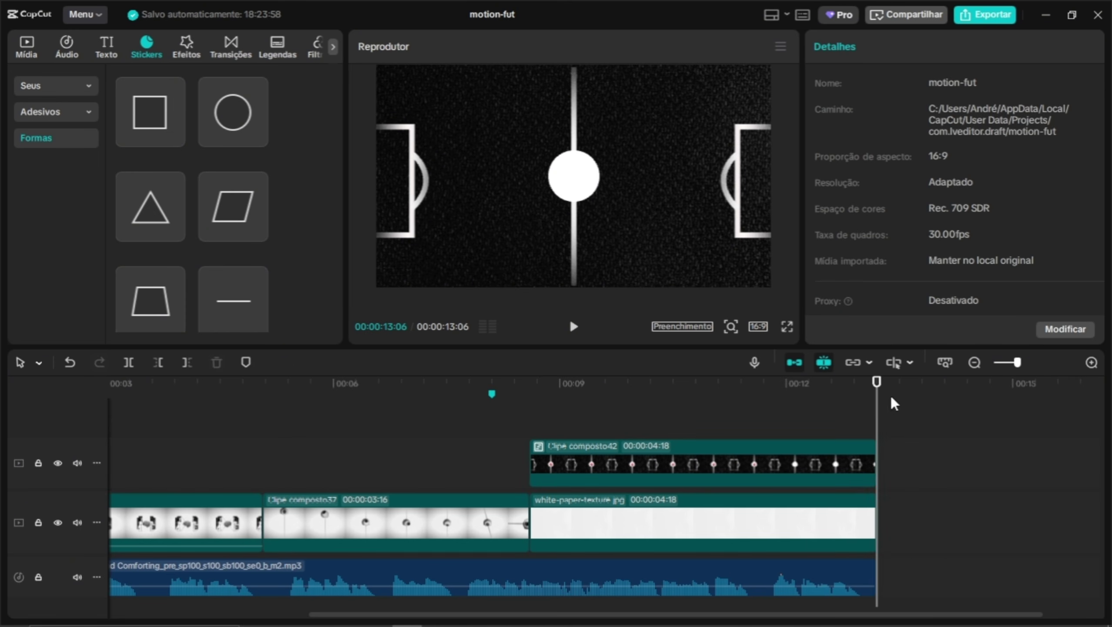
Lengthen both brain clips inside Clipe composto40 to end at about 00:00:04:20 and check the brain near 00:00:04:28 in Clipe composto42
drag(872, 400, 809, 422)
double_click(801, 463)
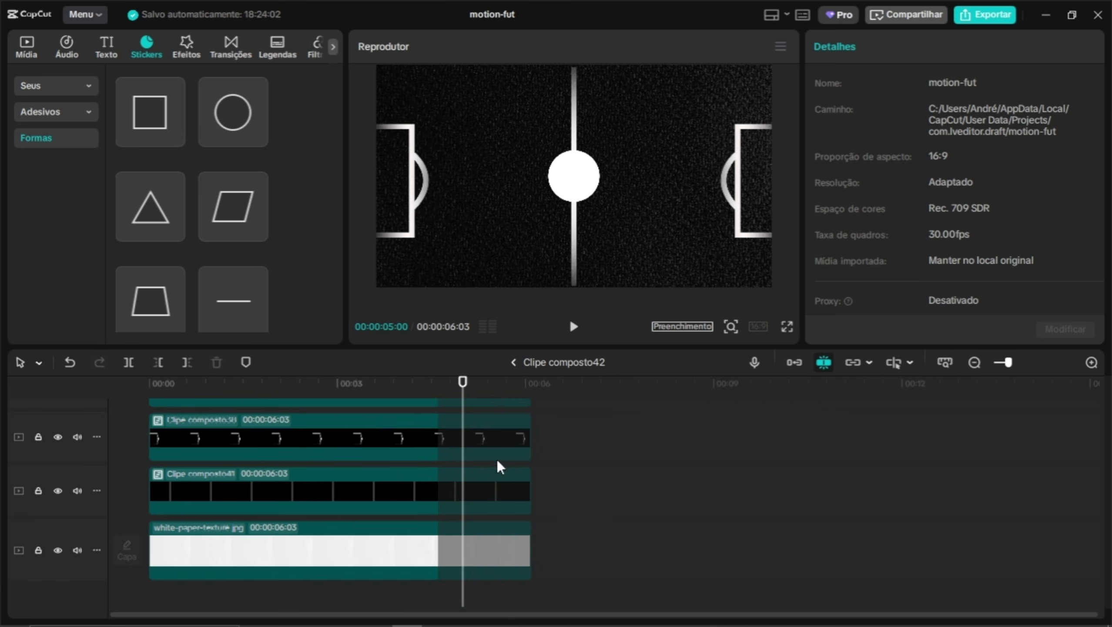
scroll(447, 465, up, 2)
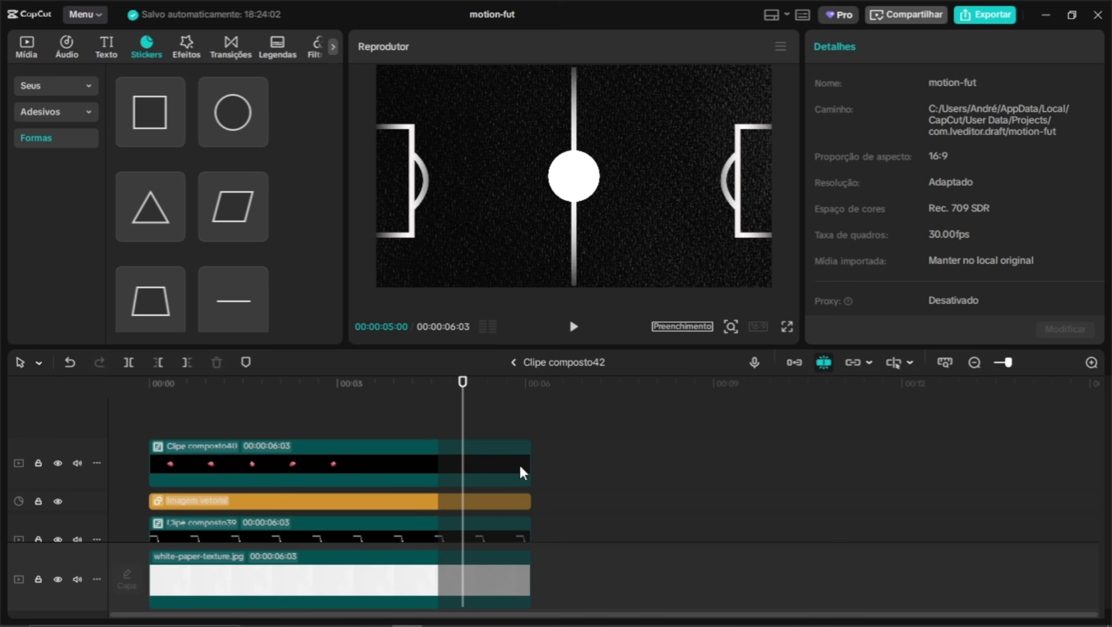
double_click(500, 460)
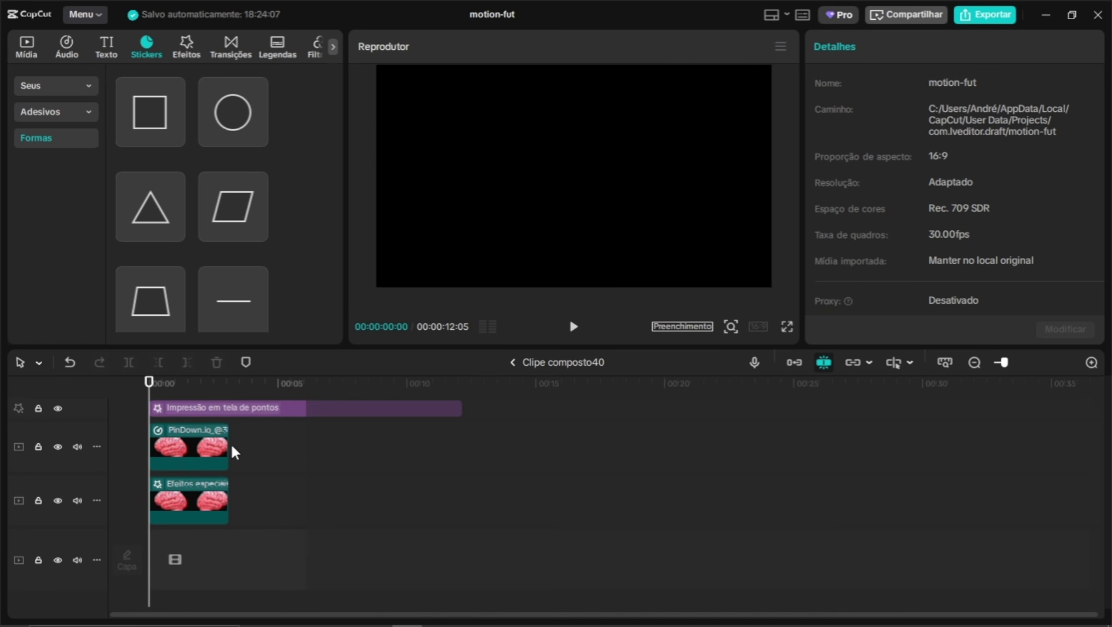
drag(253, 450, 390, 452)
drag(215, 388, 268, 435)
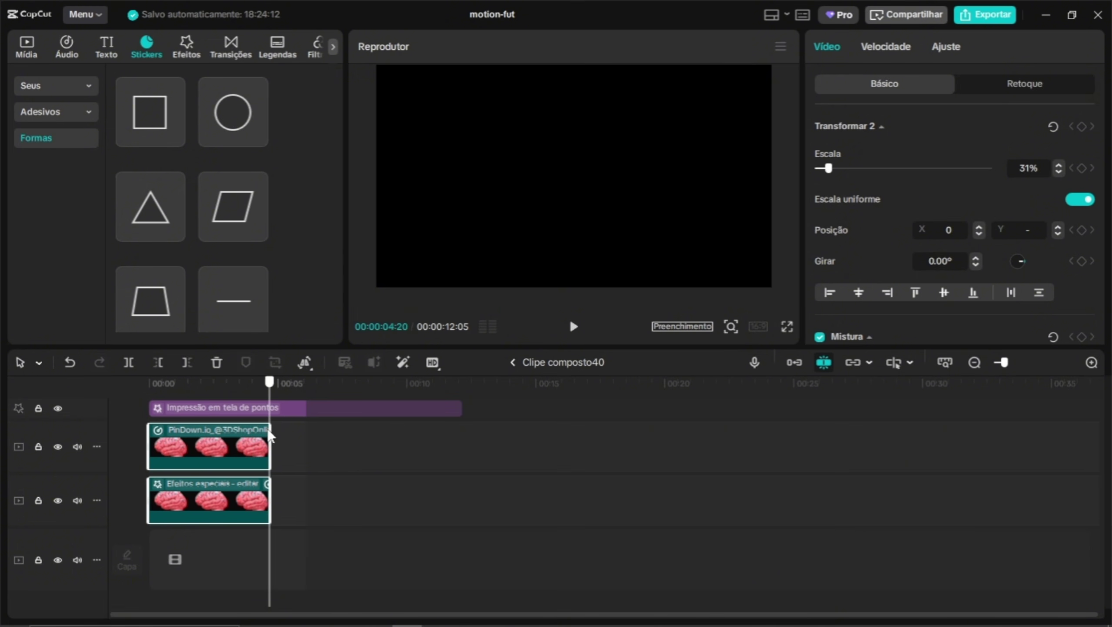
click(508, 364)
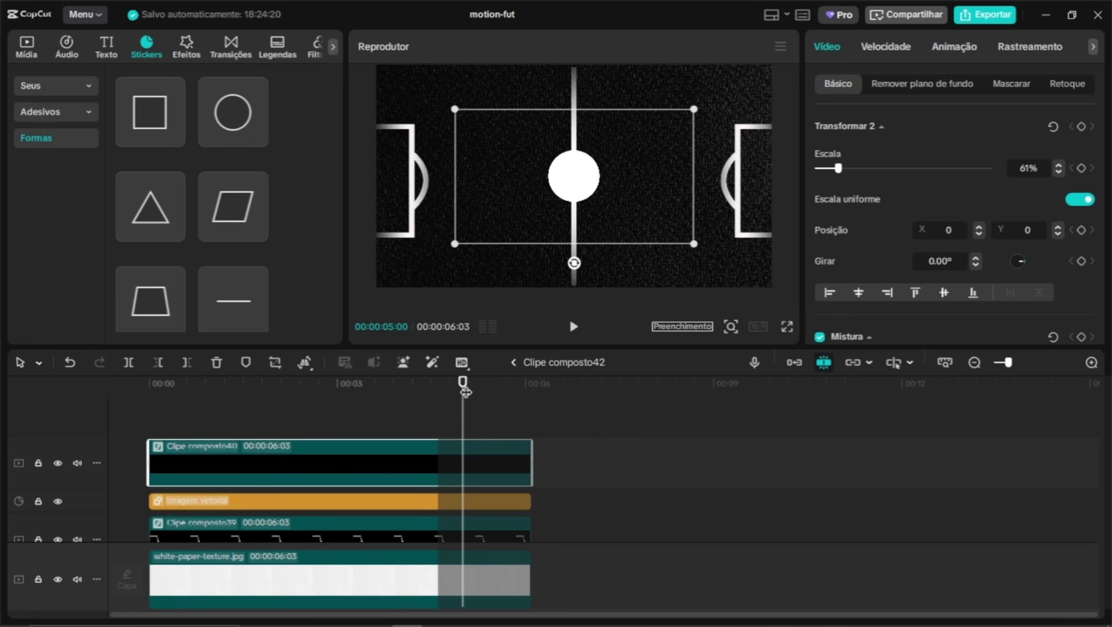
mouse_move(463, 381)
mouse_down()
mouse_move(419, 383)
mouse_move(458, 388)
mouse_up()
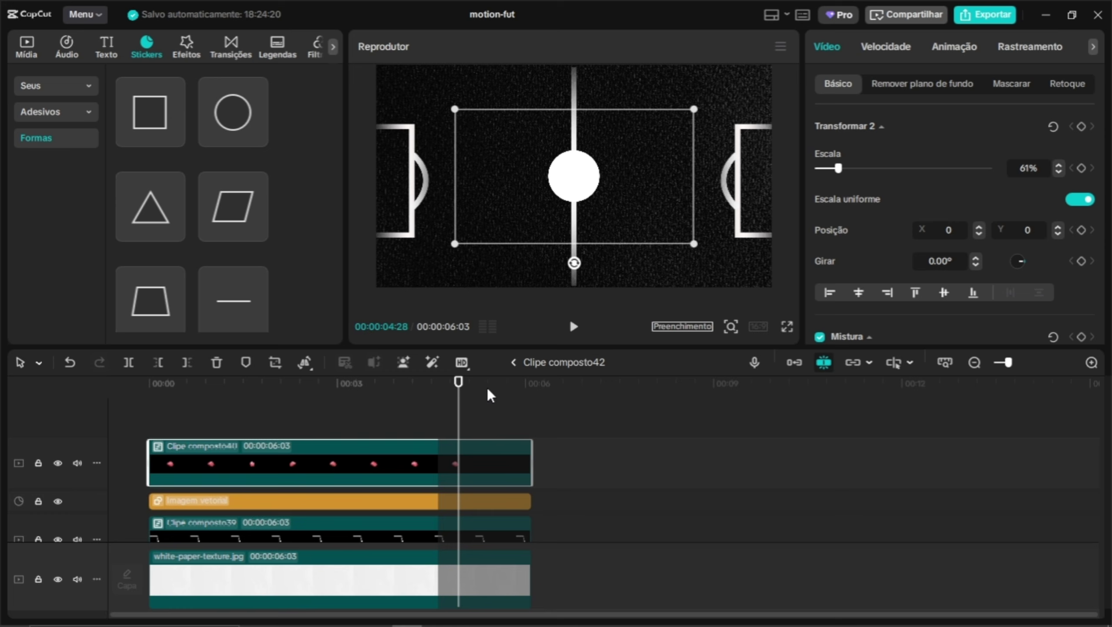
click(514, 361)
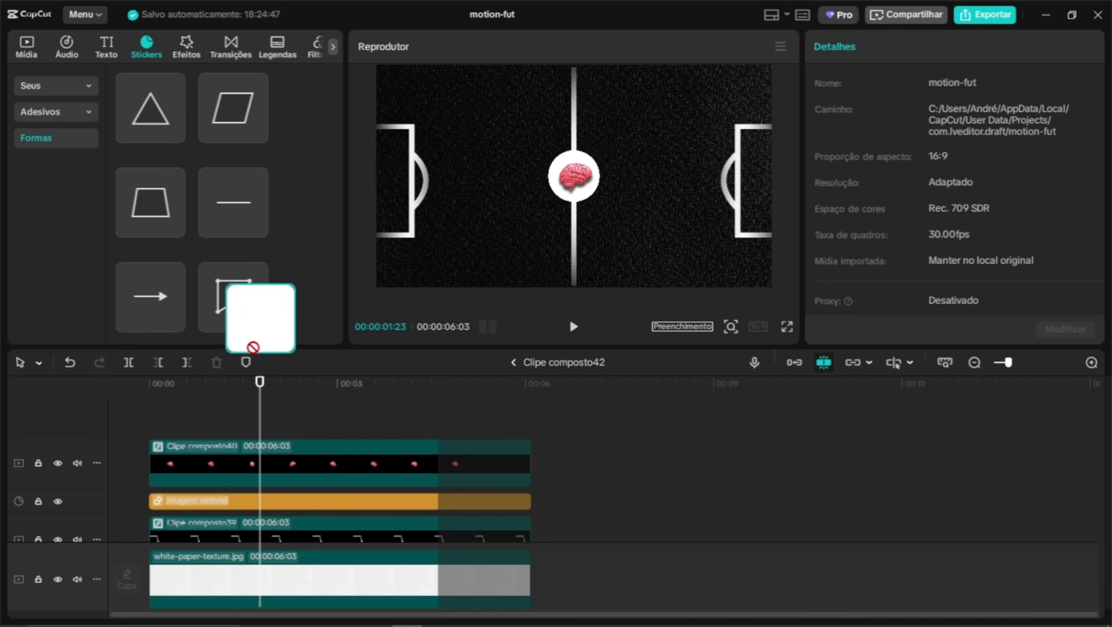
Add a freehand drawing shape above Clipe composto40 at 00:00:01:23 and extend it to about 00:00:06:00
drag(253, 347, 260, 429)
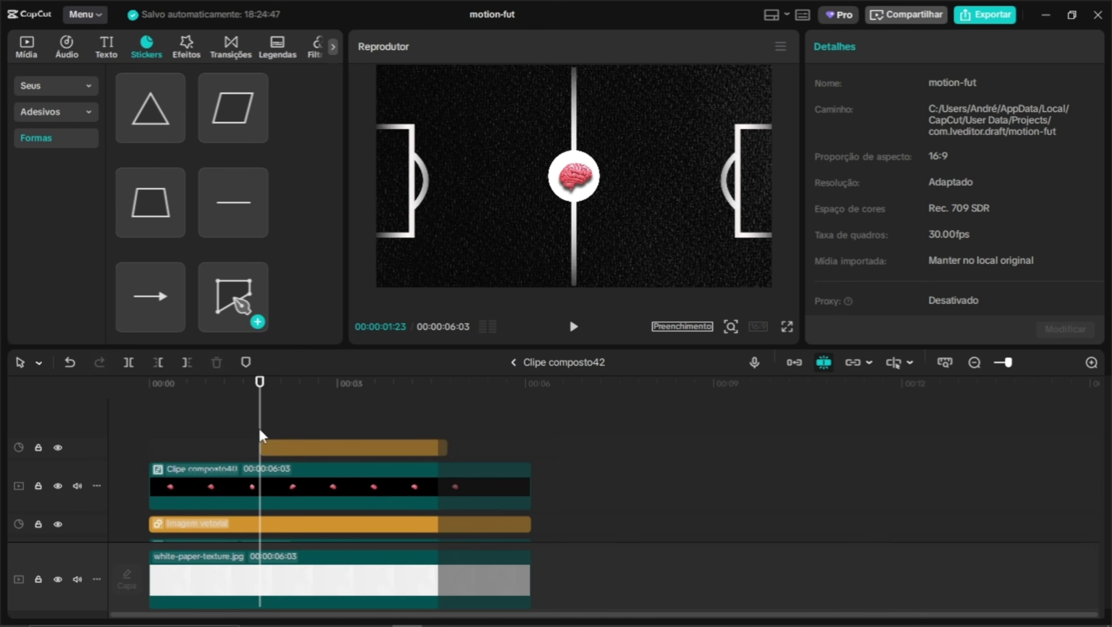
drag(446, 448, 524, 447)
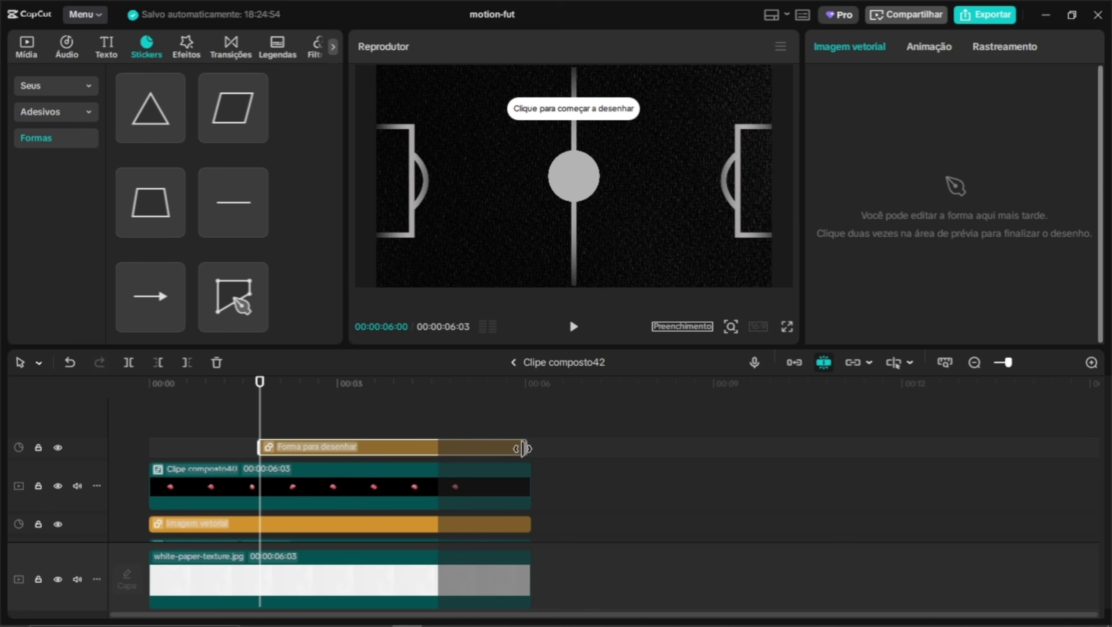
Start the drawing shape clip at about 00:00:01:02 and draw a triangle about 962 by 668 from the brain to the pitch's left edge
drag(369, 449, 327, 449)
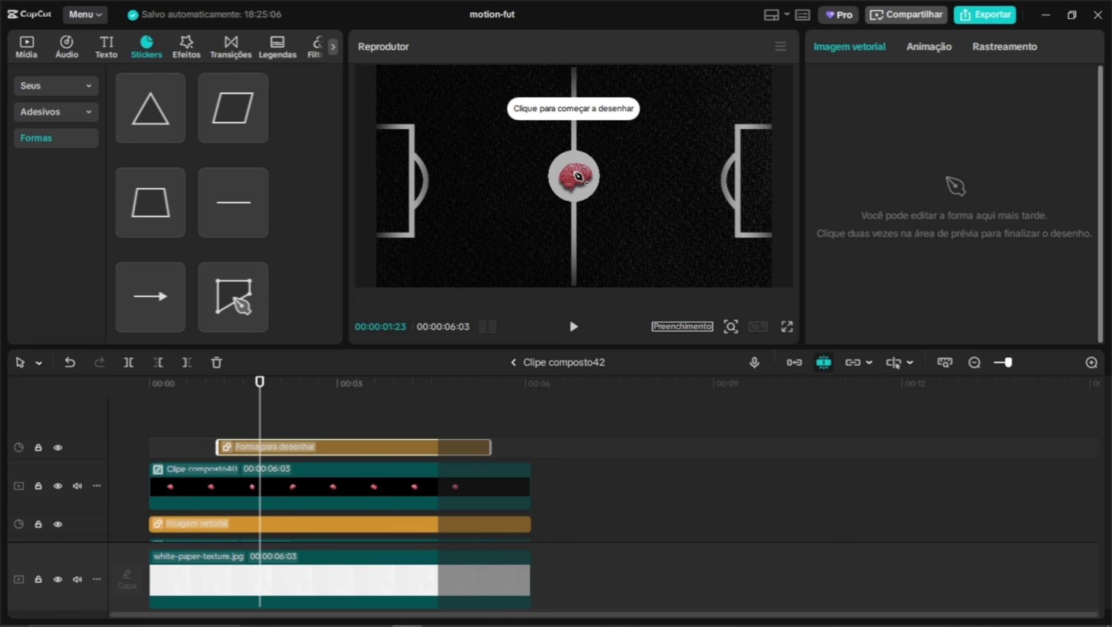
double_click(378, 103)
drag(380, 104, 376, 103)
key(ctrl+z)
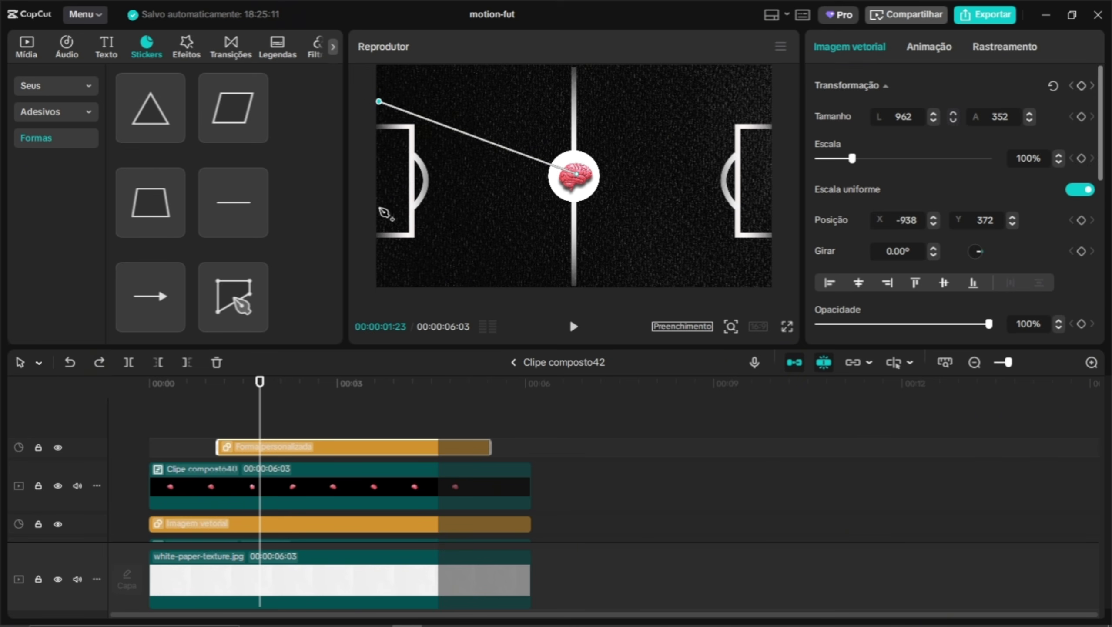
click(381, 239)
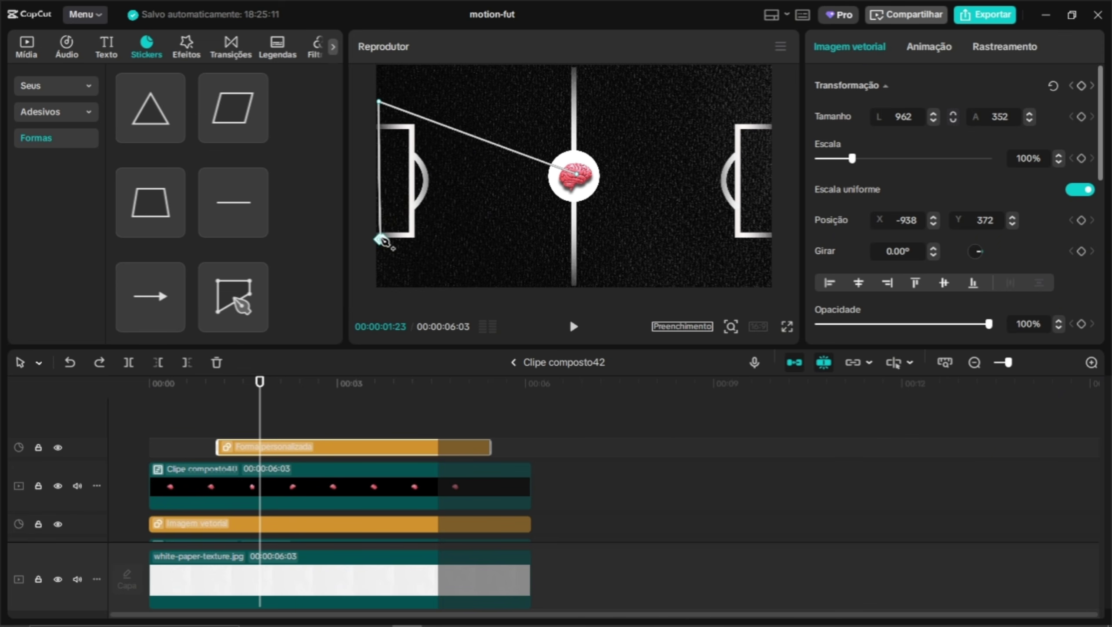
click(577, 175)
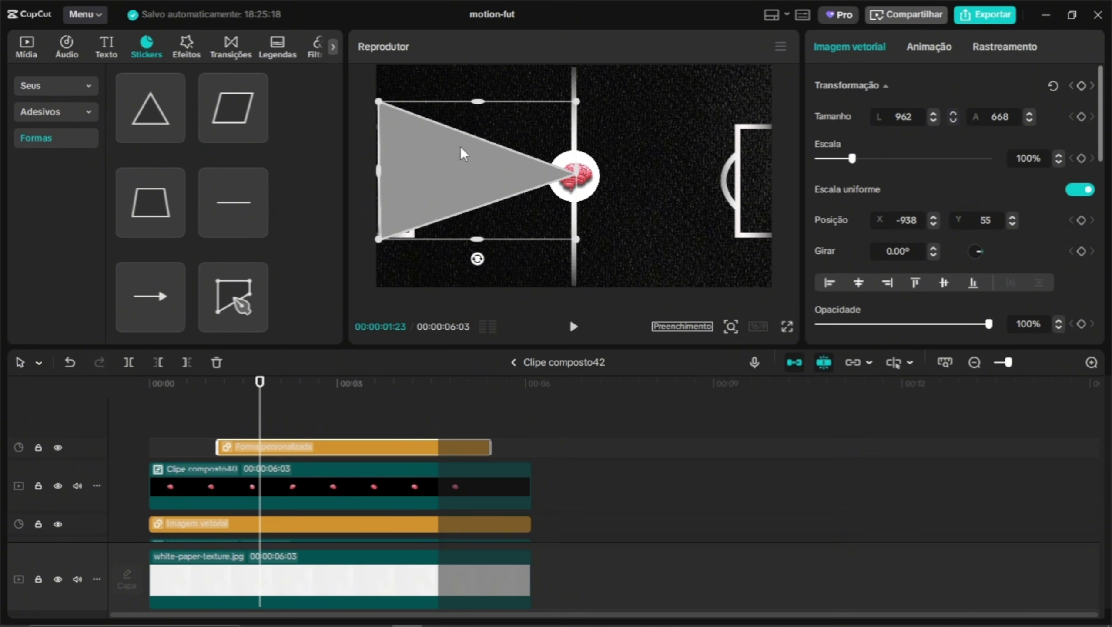
Turn off the triangle's stroke and set its fill colour to white, FFFFFF
scroll(853, 215, down, 5)
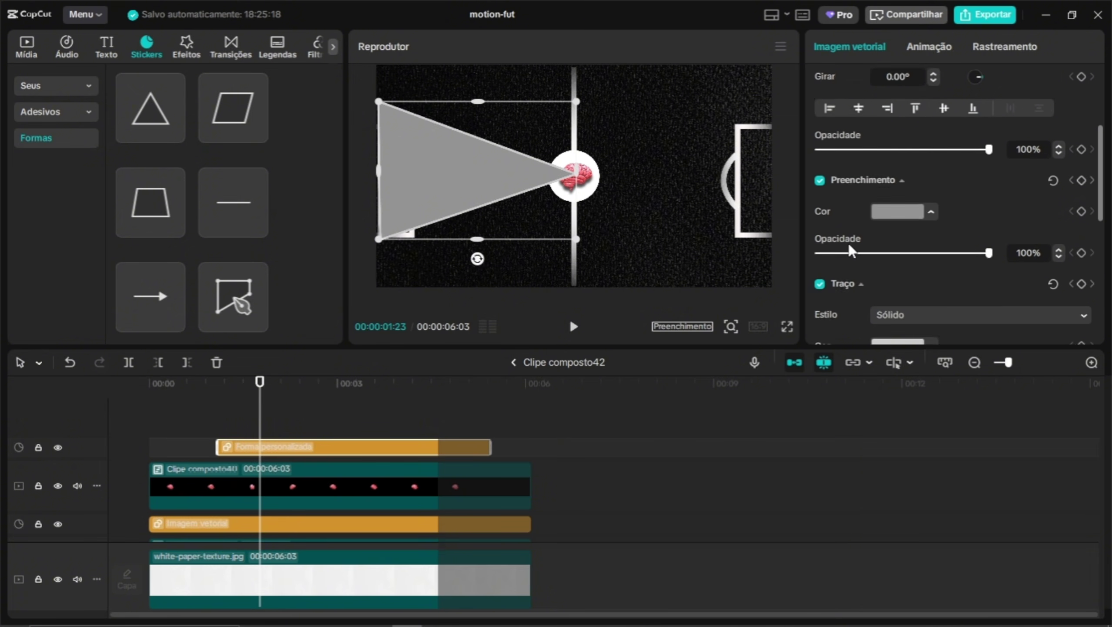
click(819, 225)
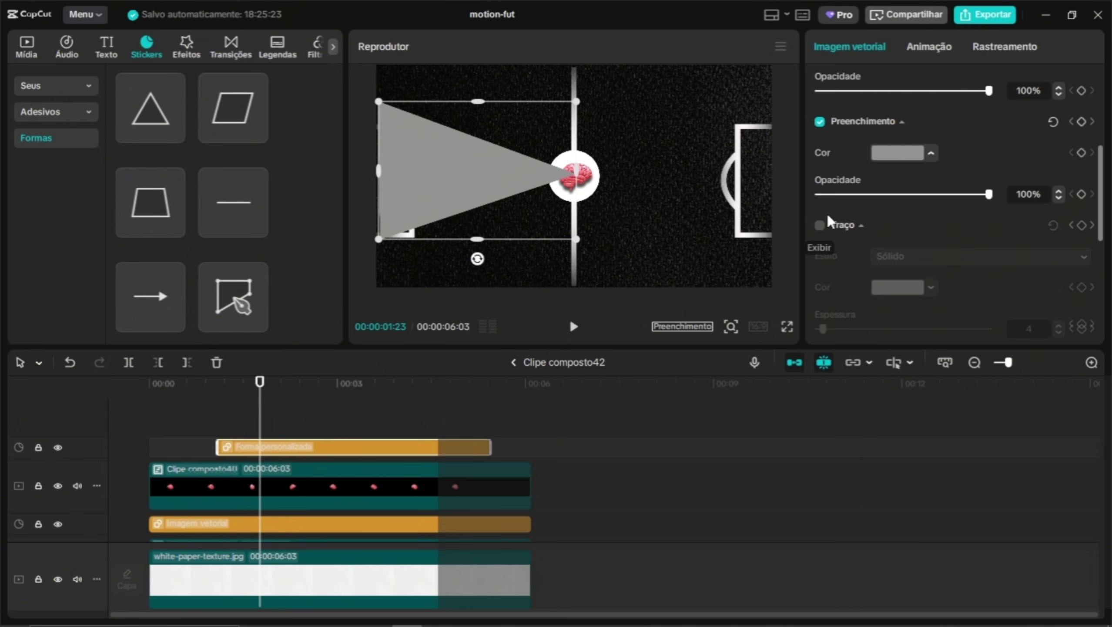
click(933, 155)
drag(881, 295, 869, 187)
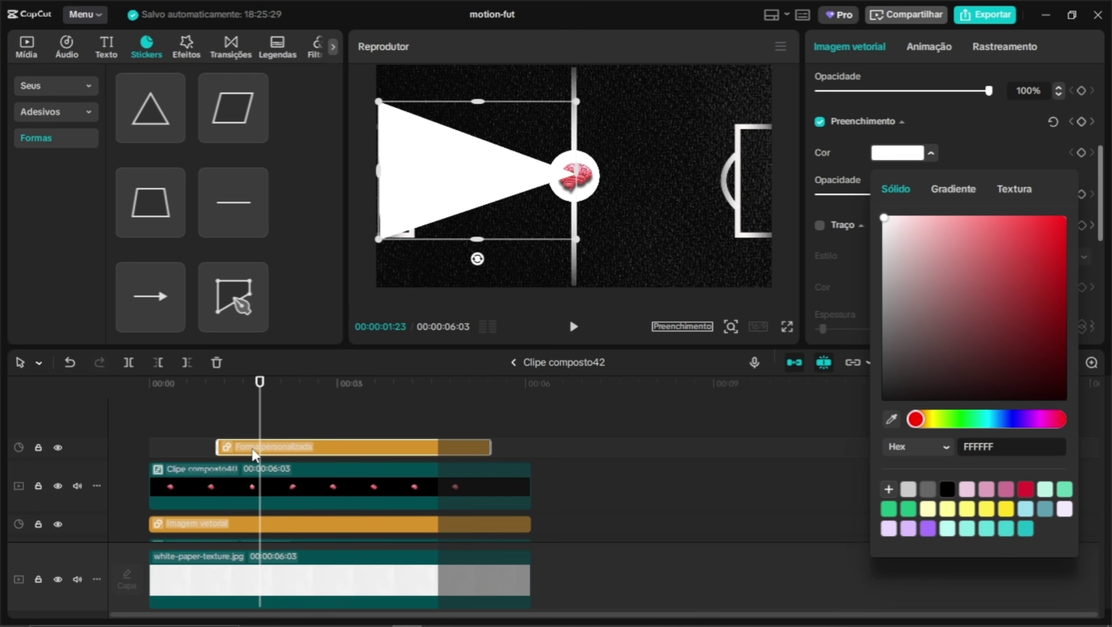
Move the triangle's layer below the vector image and pull its two left corners slightly past the frame edge, about 990 by 720 overall
drag(252, 447, 250, 538)
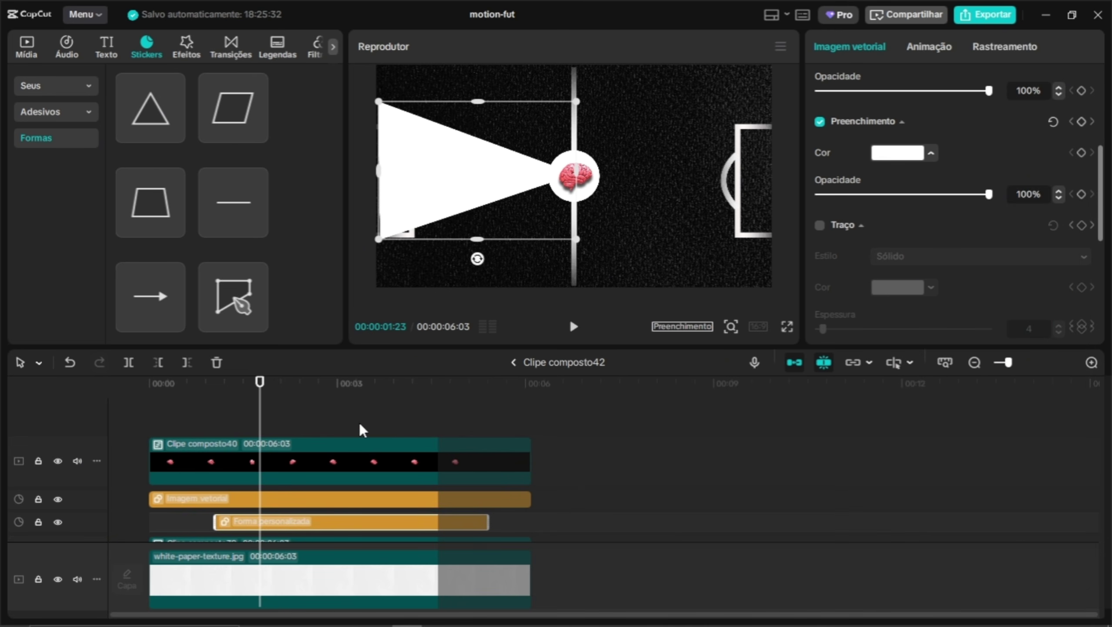
double_click(379, 237)
drag(379, 238, 375, 245)
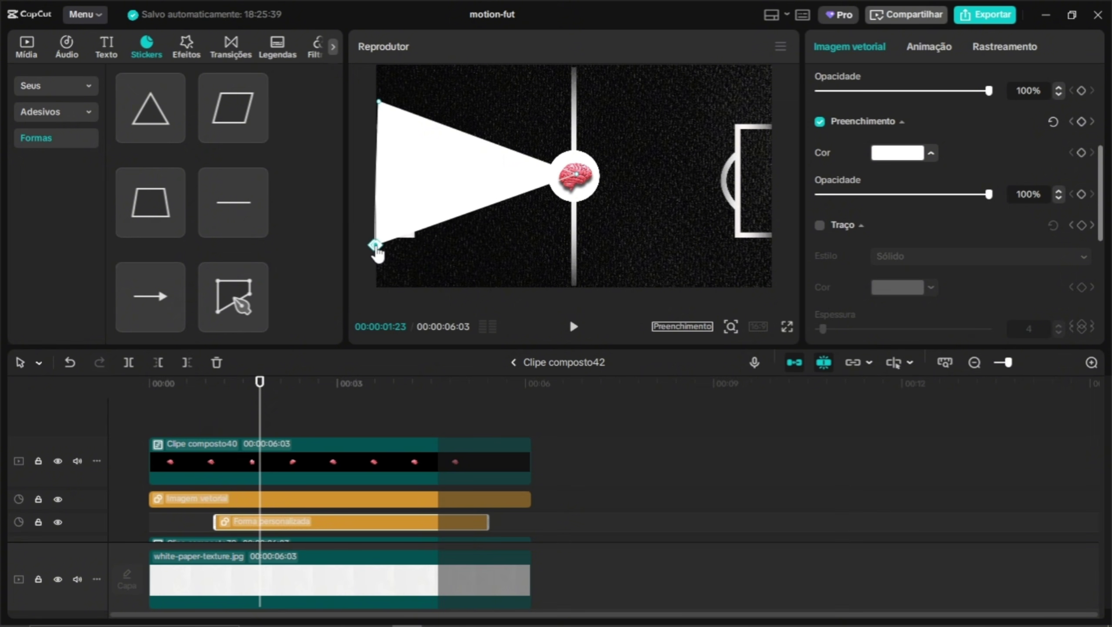
drag(378, 103, 375, 98)
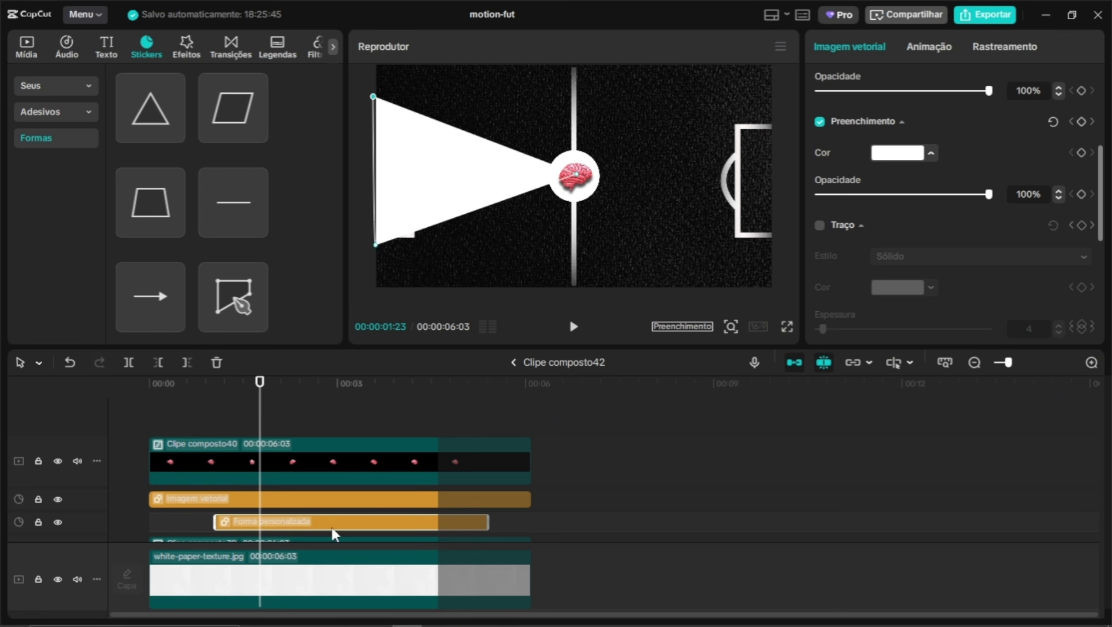
click(352, 520)
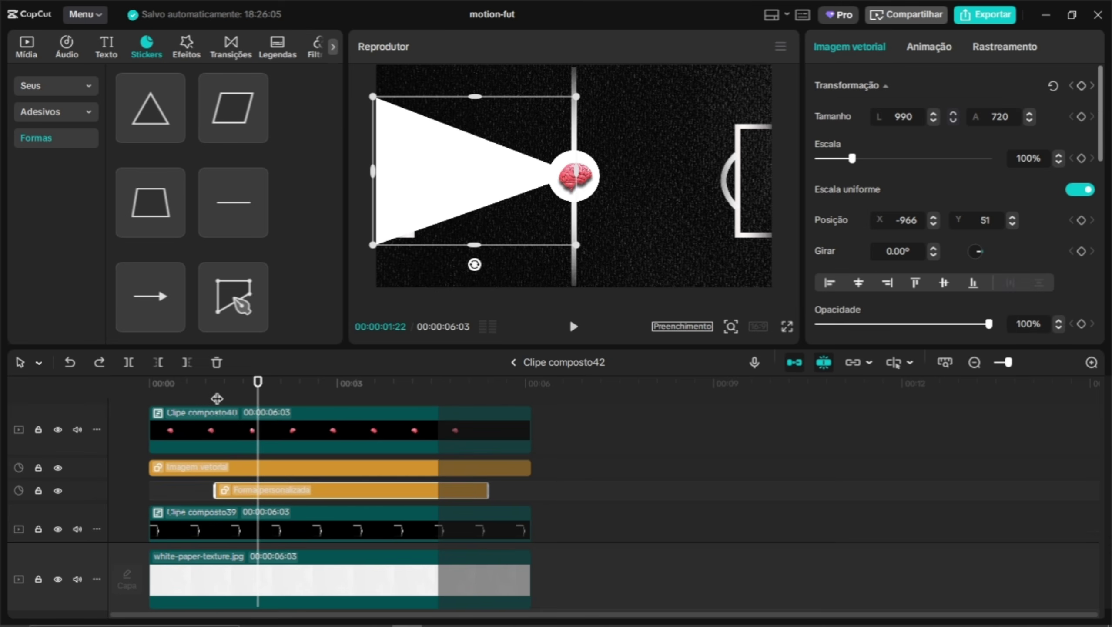
Disable uniform scale on the triangle and add a scale-height keyframe at 100% at 00:00:02:22
key(Right)
key(Right)
key(Right)
key(Right)
key(Right)
key(Right)
key(Right)
key(Right)
key(Right)
key(Right)
key(Right)
key(Right)
key(Right)
key(Right)
key(Right)
key(Right)
key(Right)
key(Right)
key(Right)
key(Right)
key(Right)
key(Right)
key(Right)
key(Right)
key(Right)
key(Right)
key(Right)
key(Right)
key(Right)
key(Right)
click(1080, 190)
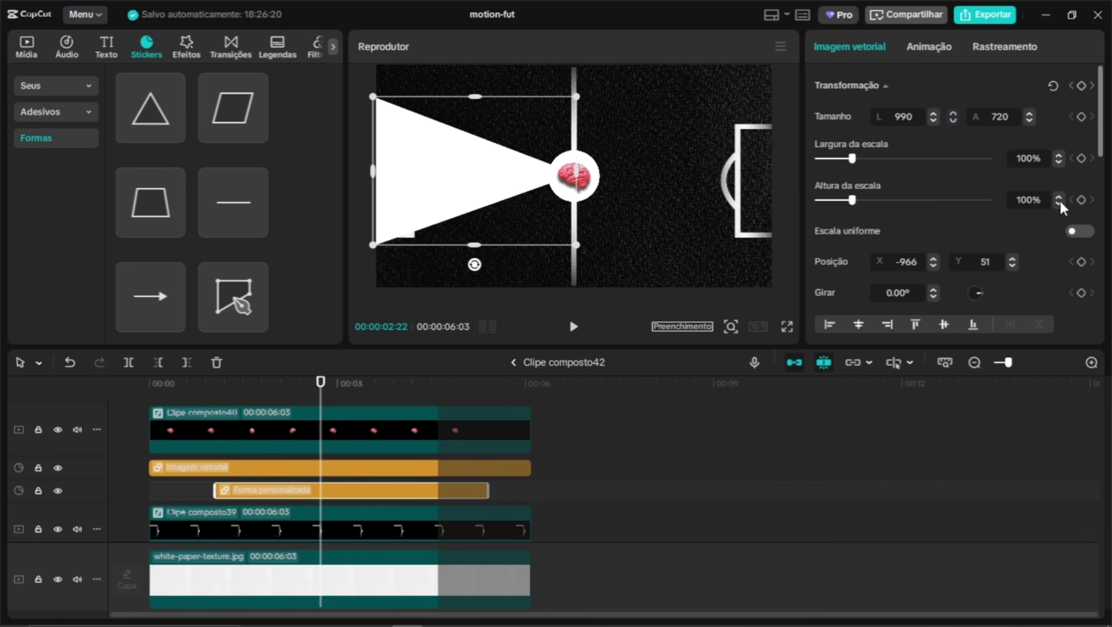
click(1081, 200)
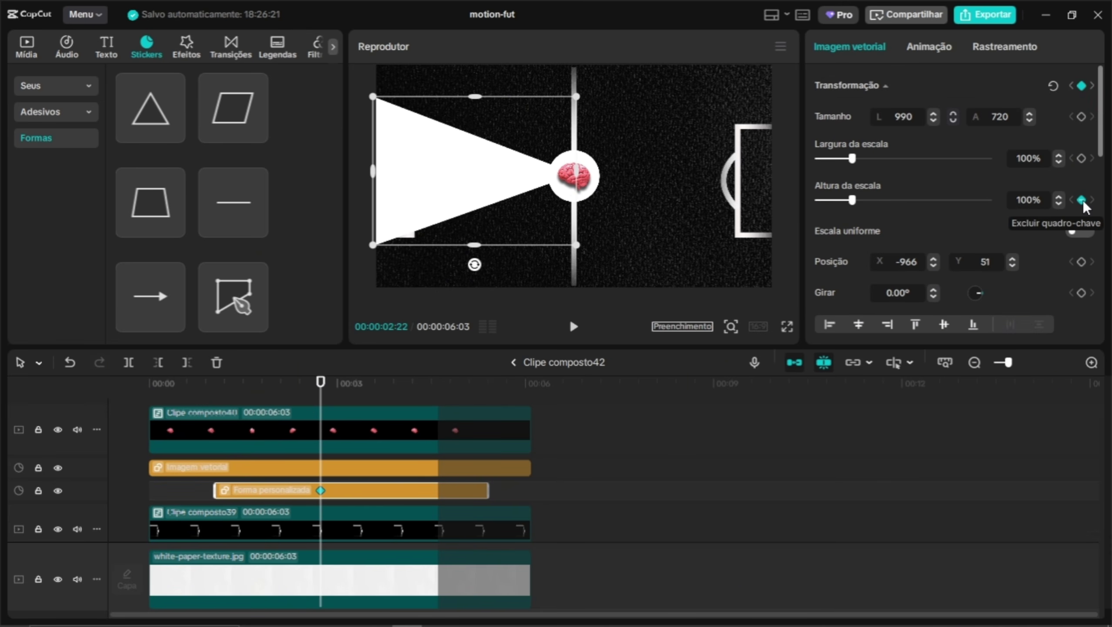
Keyframe the triangle's scale height to 1% at both 00:00:01:02 and 00:00:04:02
drag(308, 388, 215, 410)
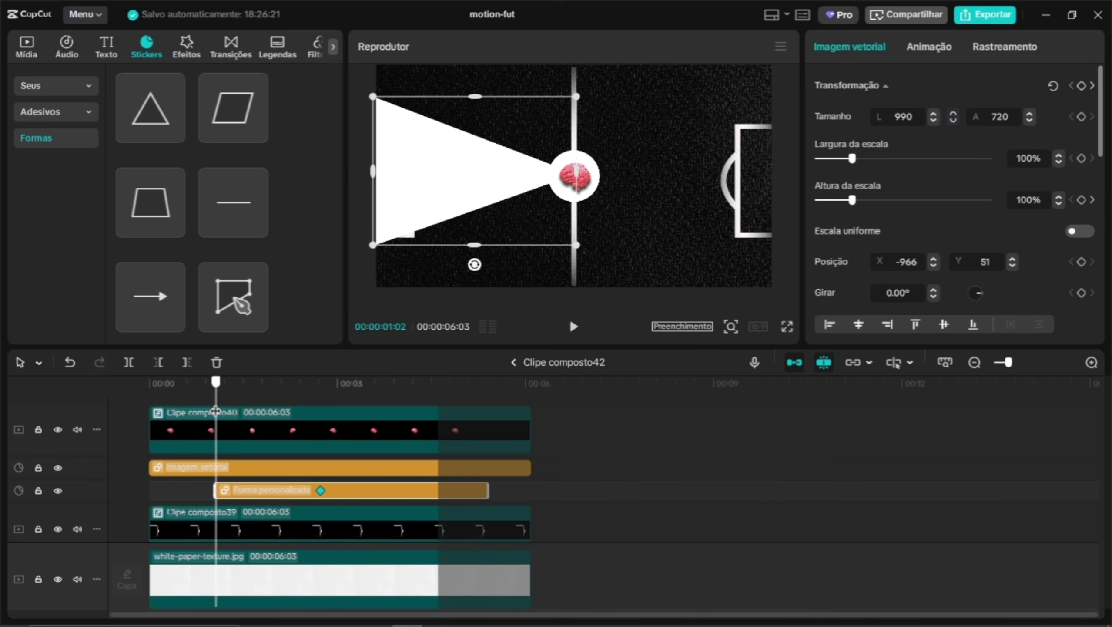
drag(841, 203, 817, 201)
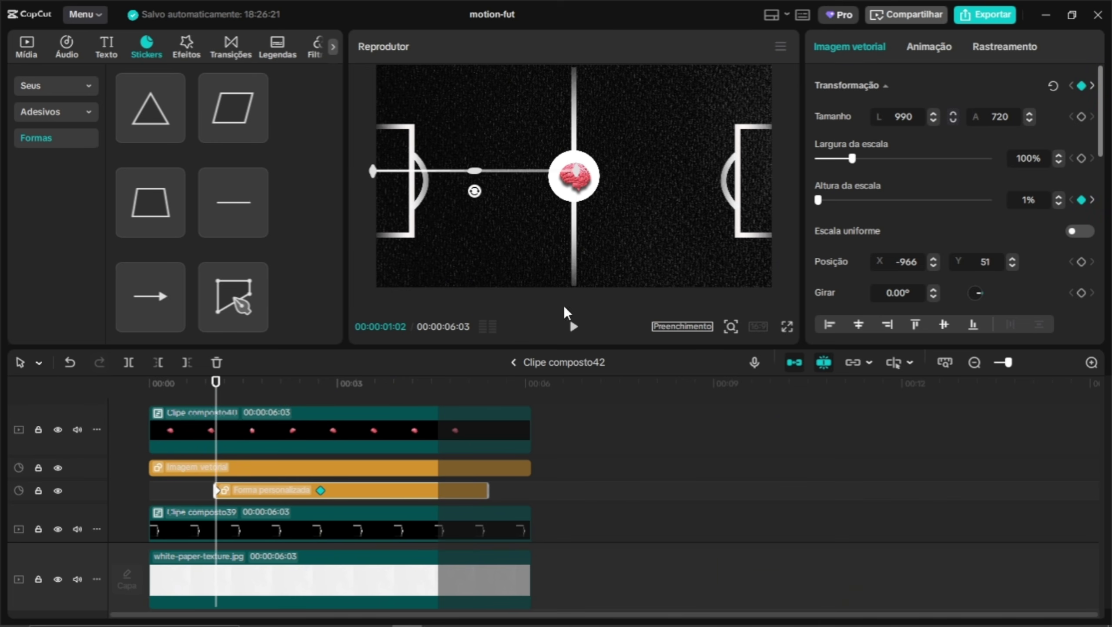
drag(217, 394, 317, 393)
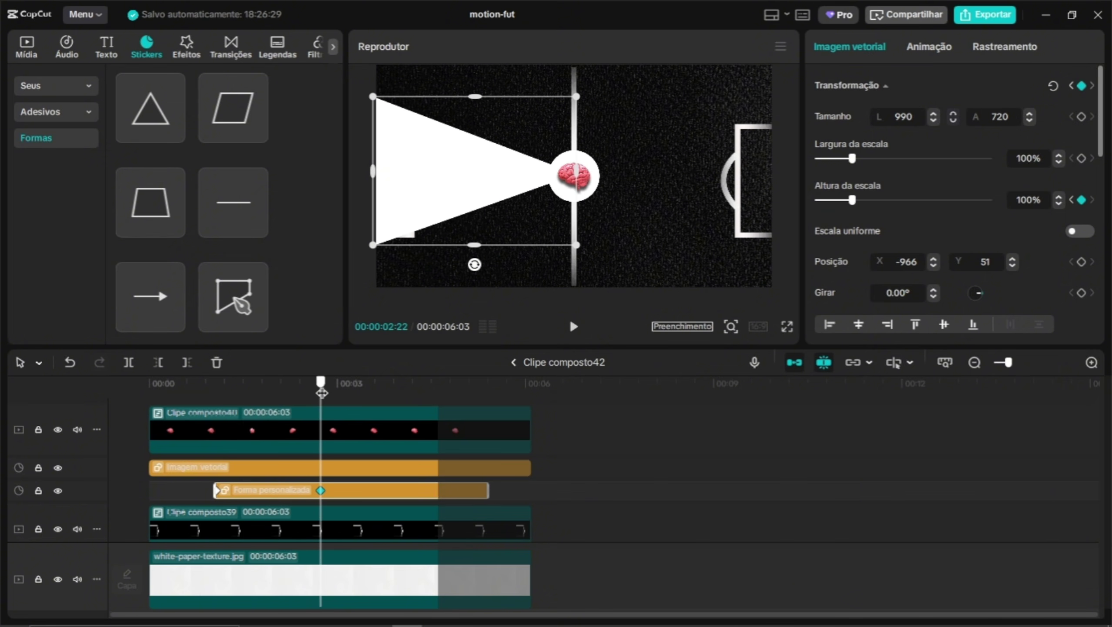
drag(323, 392, 221, 403)
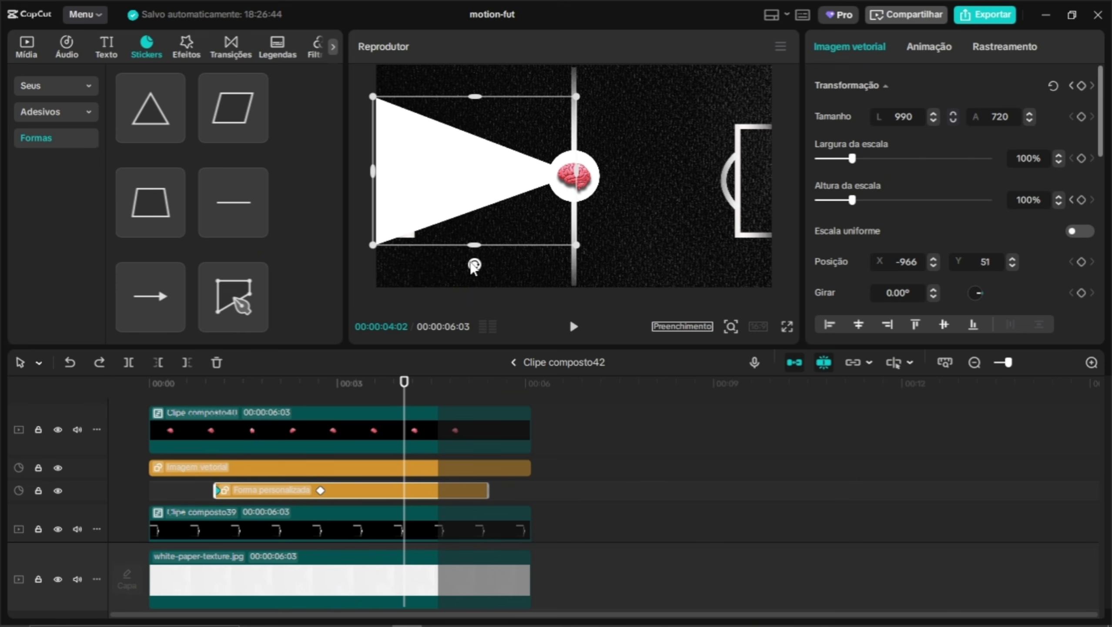
drag(851, 201, 818, 201)
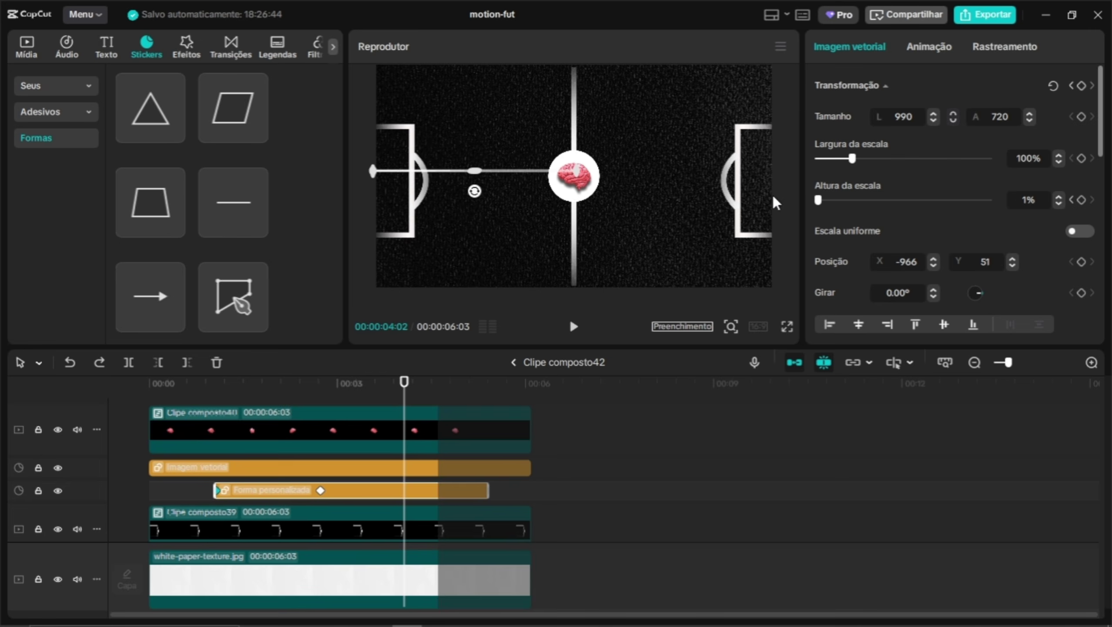
Apply a gentle S-shaped preset curve to the triangle's scale-height keyframes and hide the animation graph
right_click(416, 493)
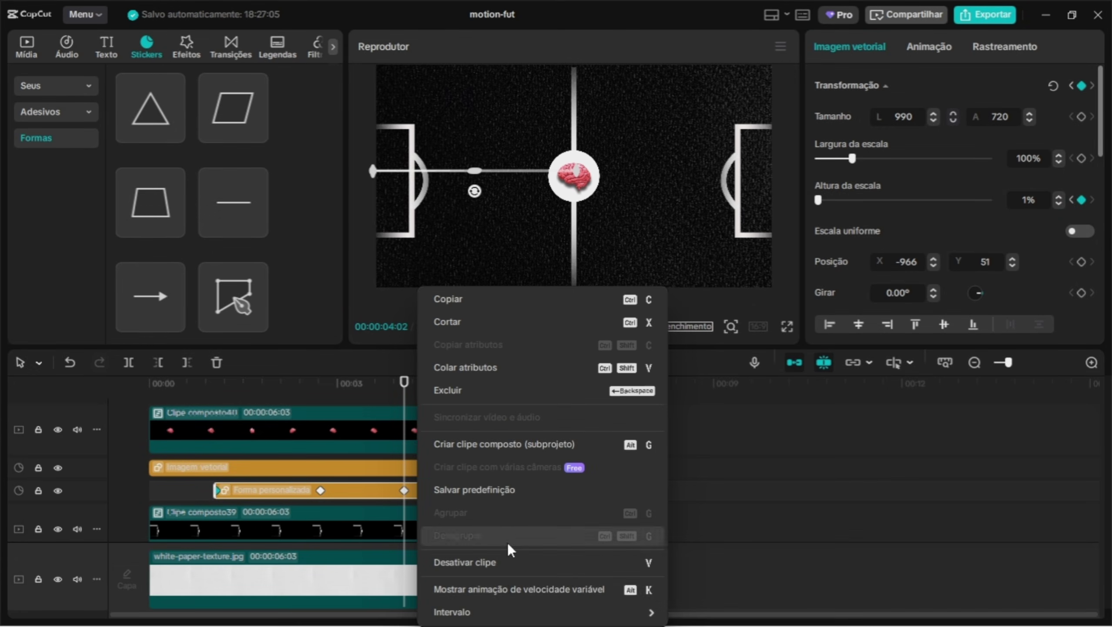
click(503, 585)
drag(444, 426, 179, 531)
scroll(423, 459, up, 1)
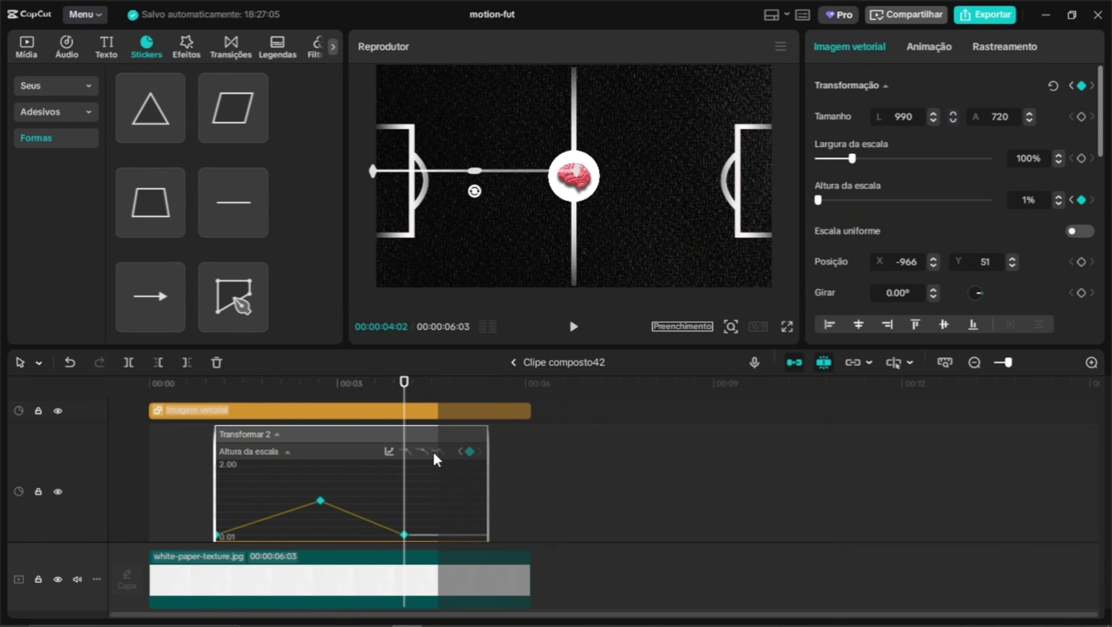
click(390, 452)
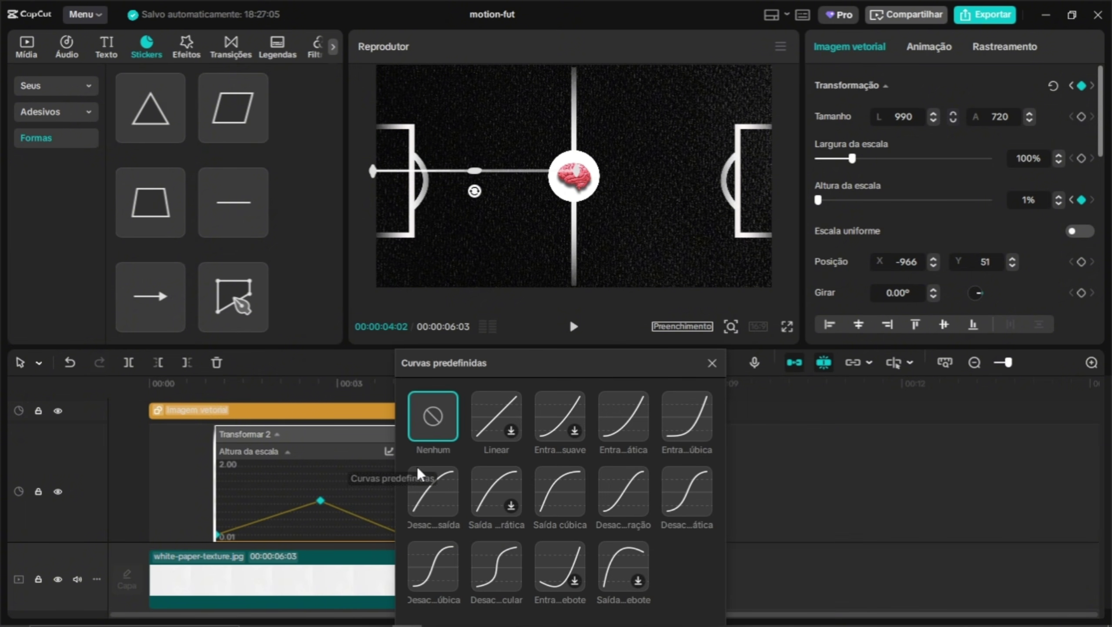
click(620, 479)
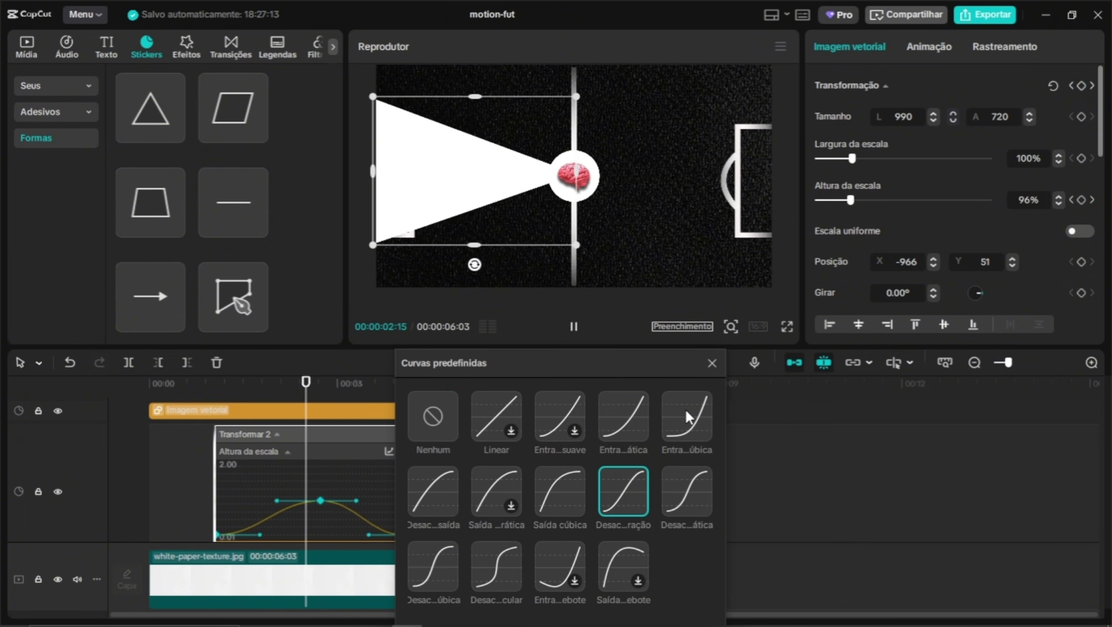
click(710, 363)
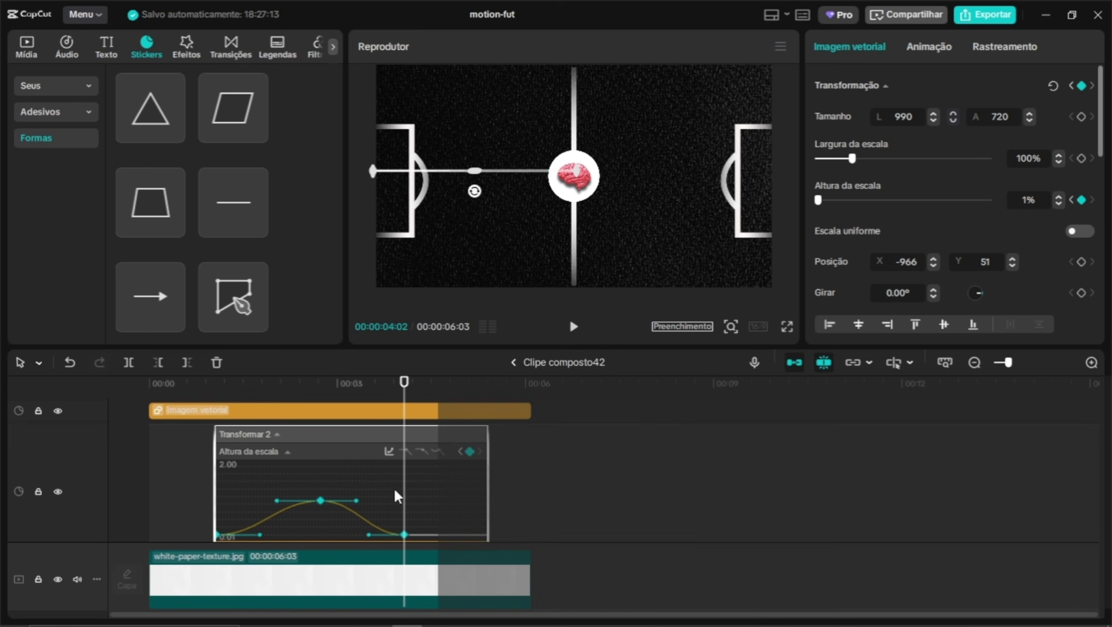
right_click(375, 510)
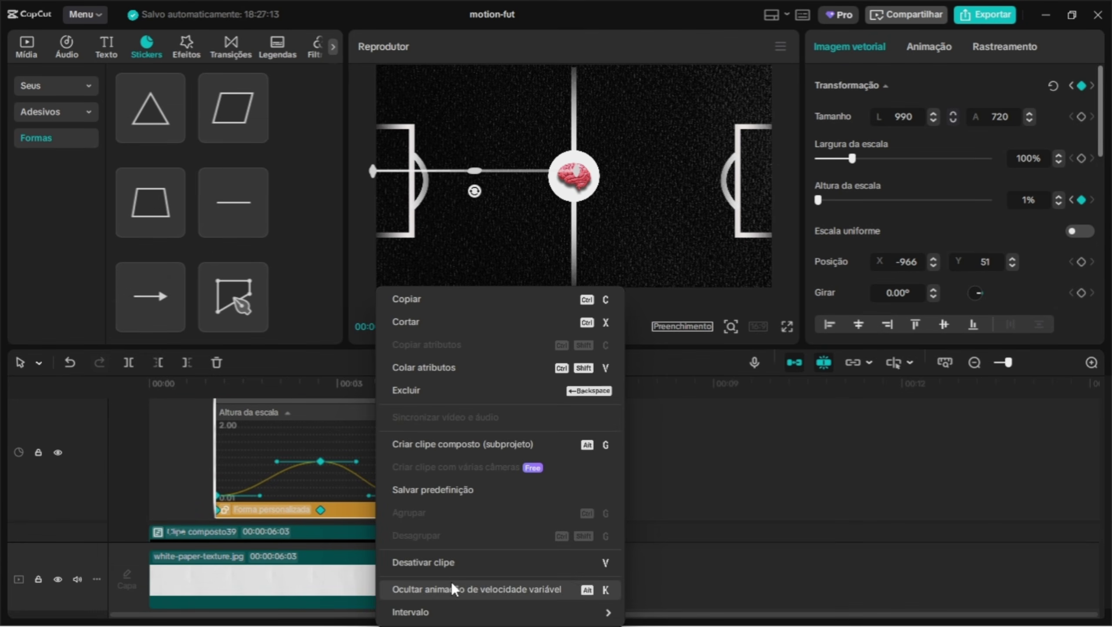
click(452, 584)
Convert the triangle shape into a compound clip and play its animation from 00:00:01:02
right_click(428, 509)
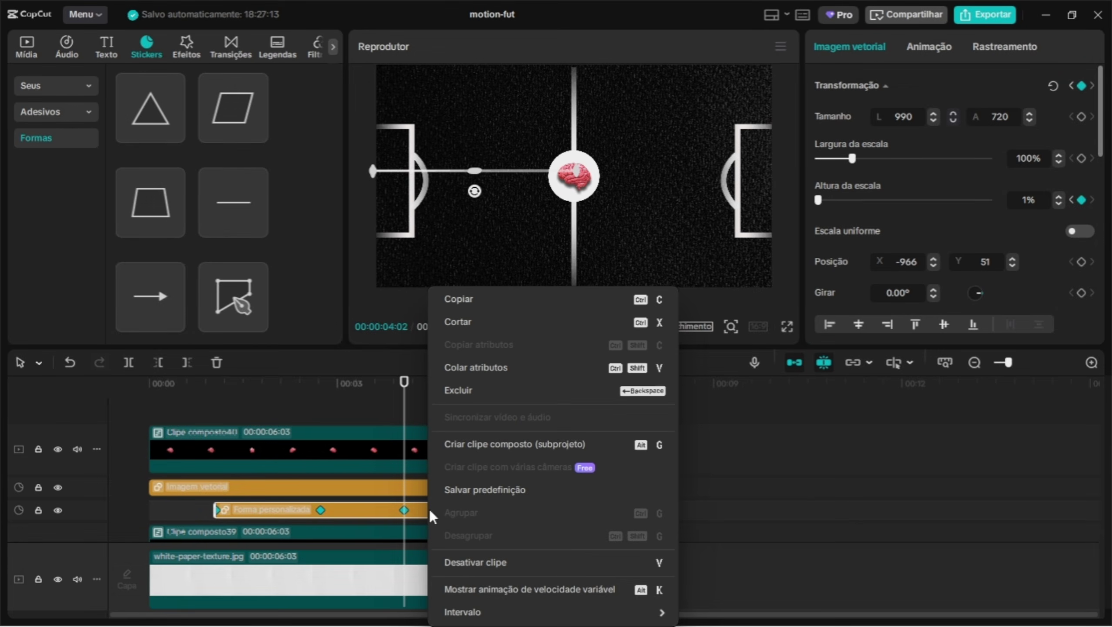
click(511, 444)
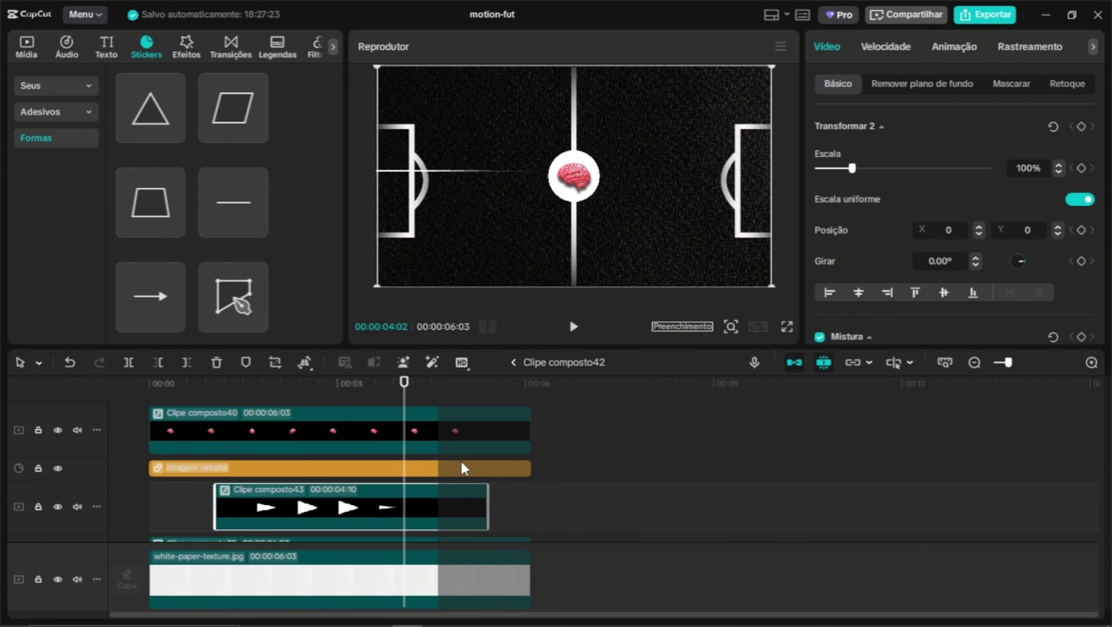
click(216, 382)
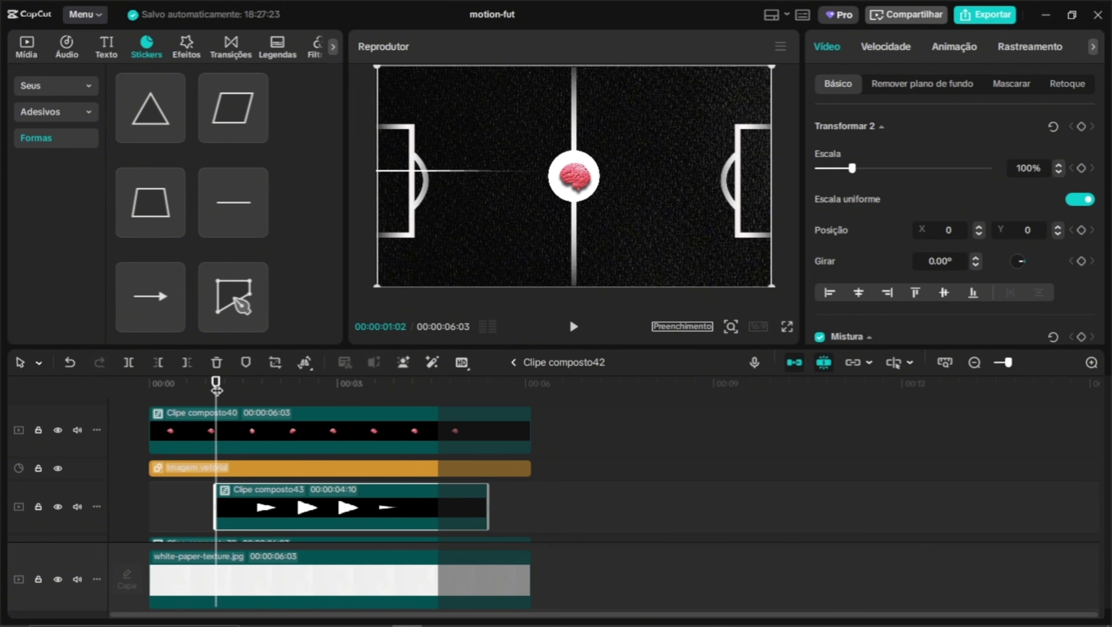
key(space)
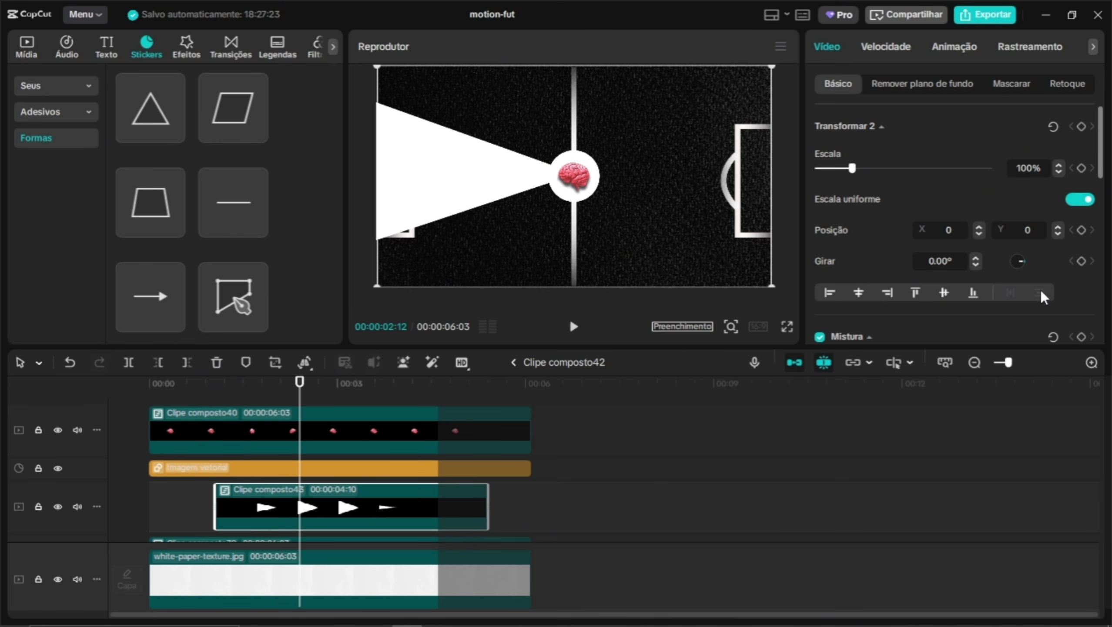
Keyframe the triangle compound clip's rotation at 0° at 00:00:02:12 and at 90° at 00:00:01:02
click(1081, 261)
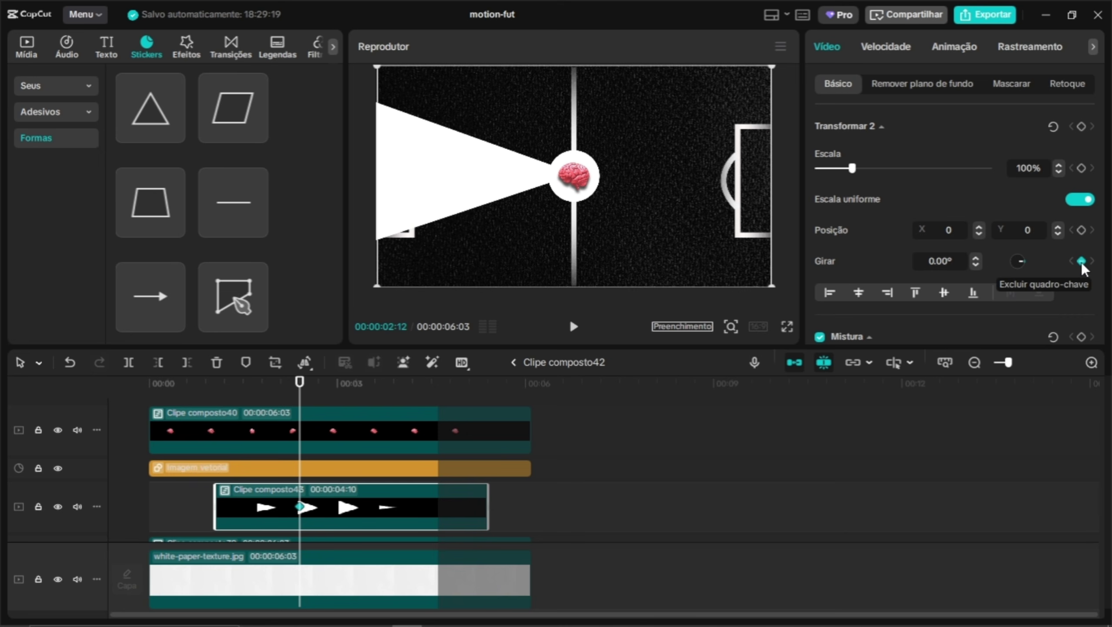
drag(276, 395, 218, 415)
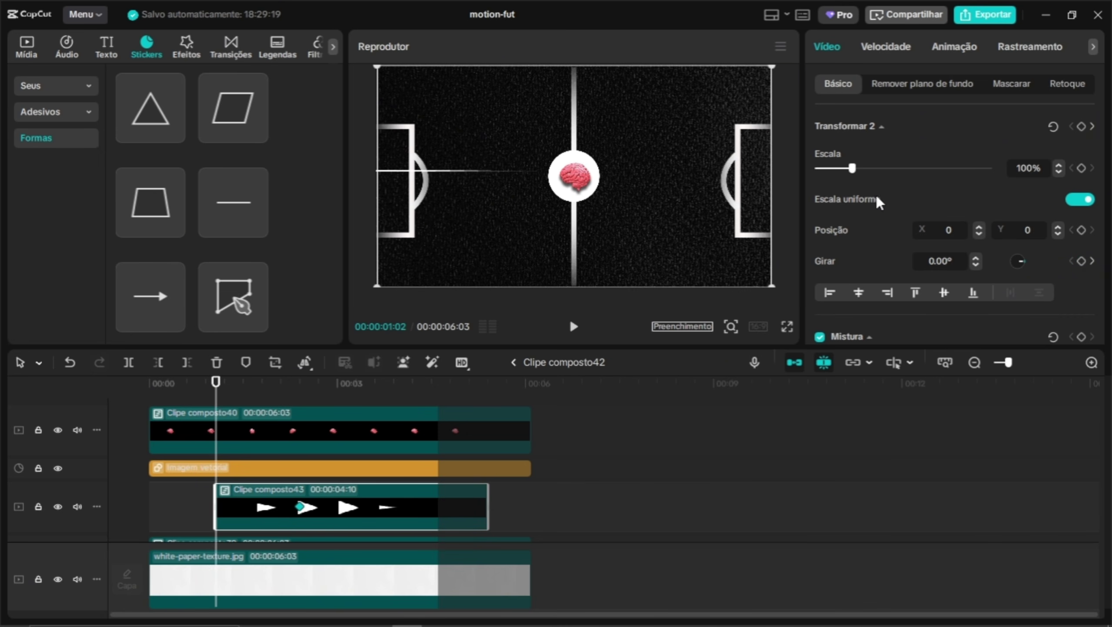
click(976, 265)
click(976, 258)
drag(975, 257, 975, 258)
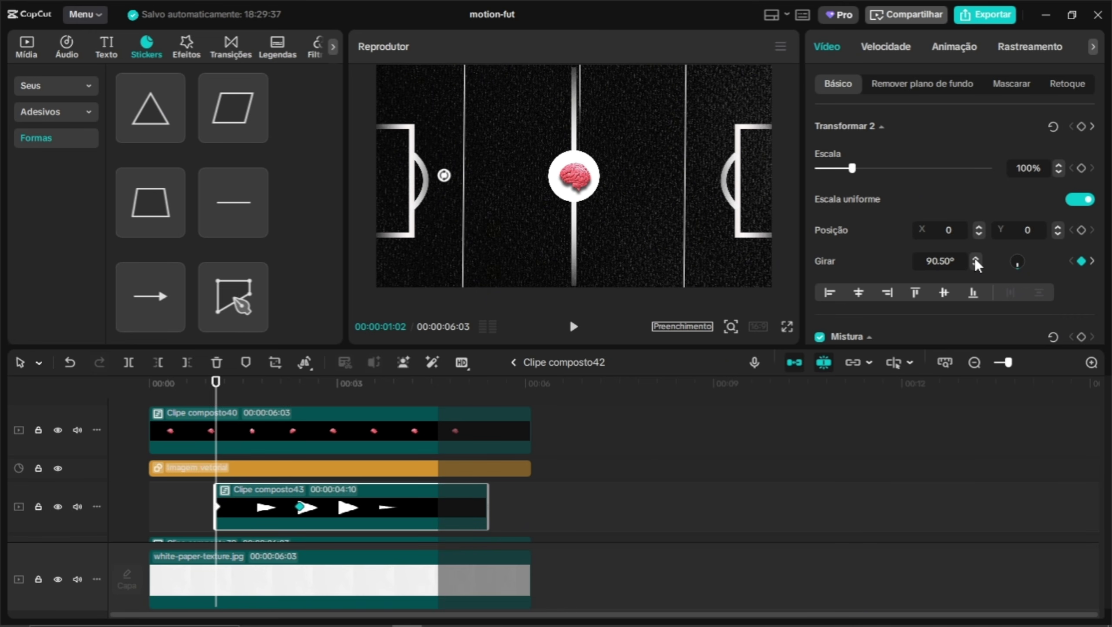
double_click(945, 261)
text(90)
key(Return)
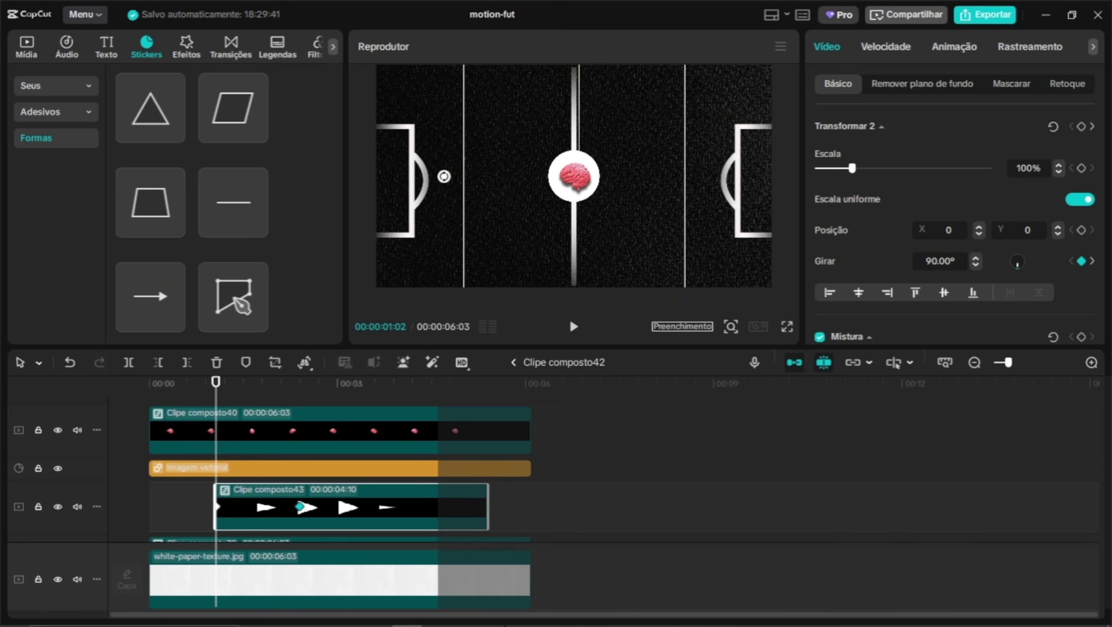
Keyframe the triangle compound clip's rotation at about -94° at 00:00:03:22
drag(230, 385, 300, 421)
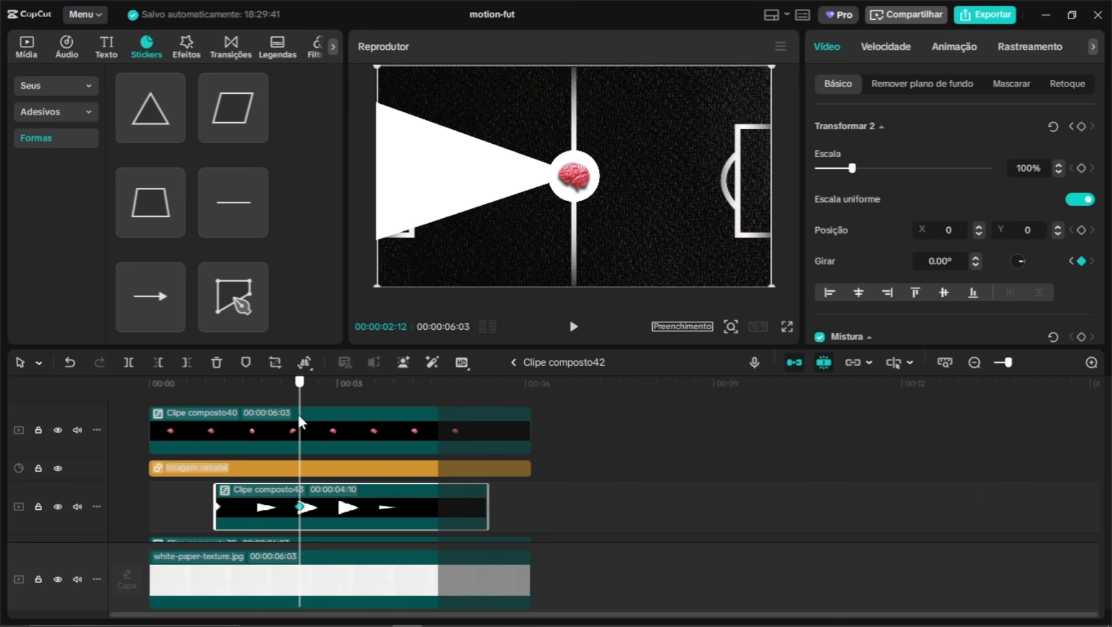
key(space)
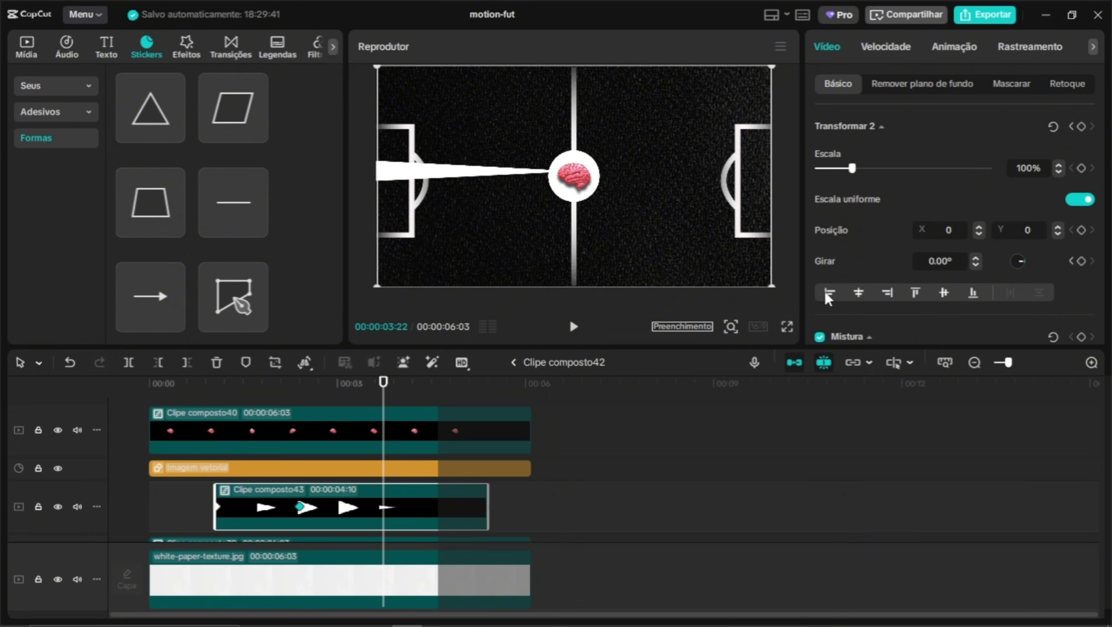
drag(976, 267, 977, 267)
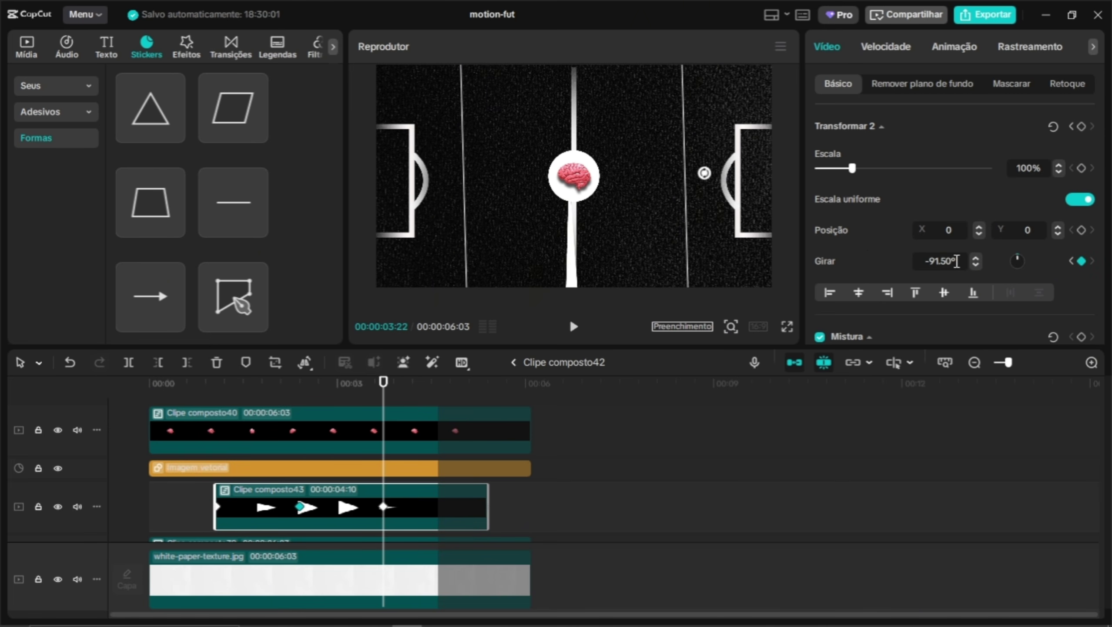
text(90)
key(Return)
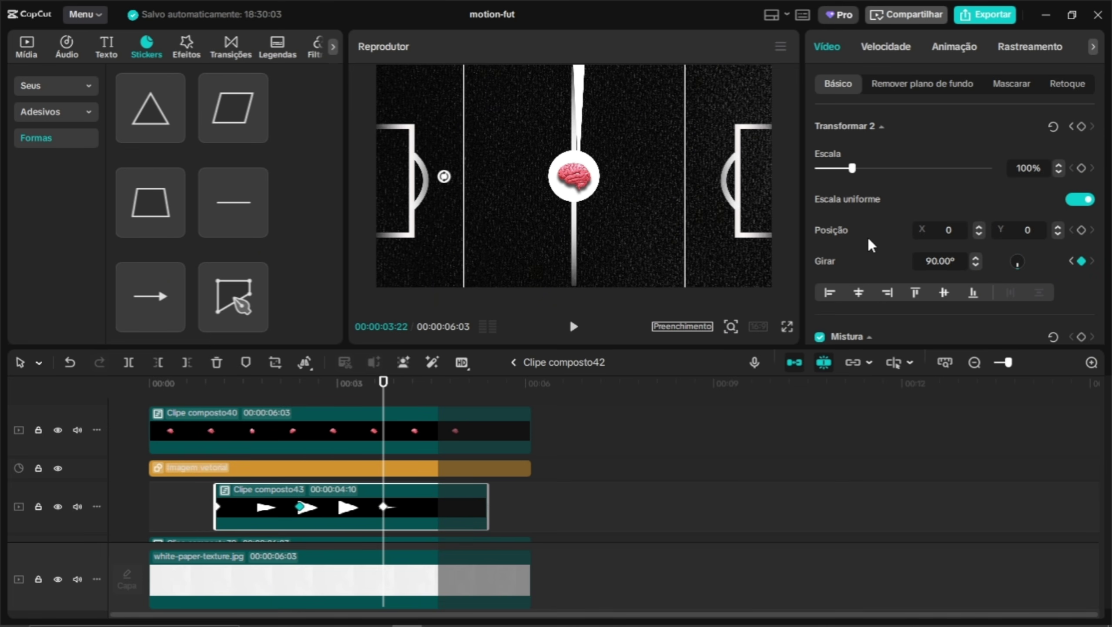
drag(401, 394, 385, 437)
drag(444, 176, 1019, 190)
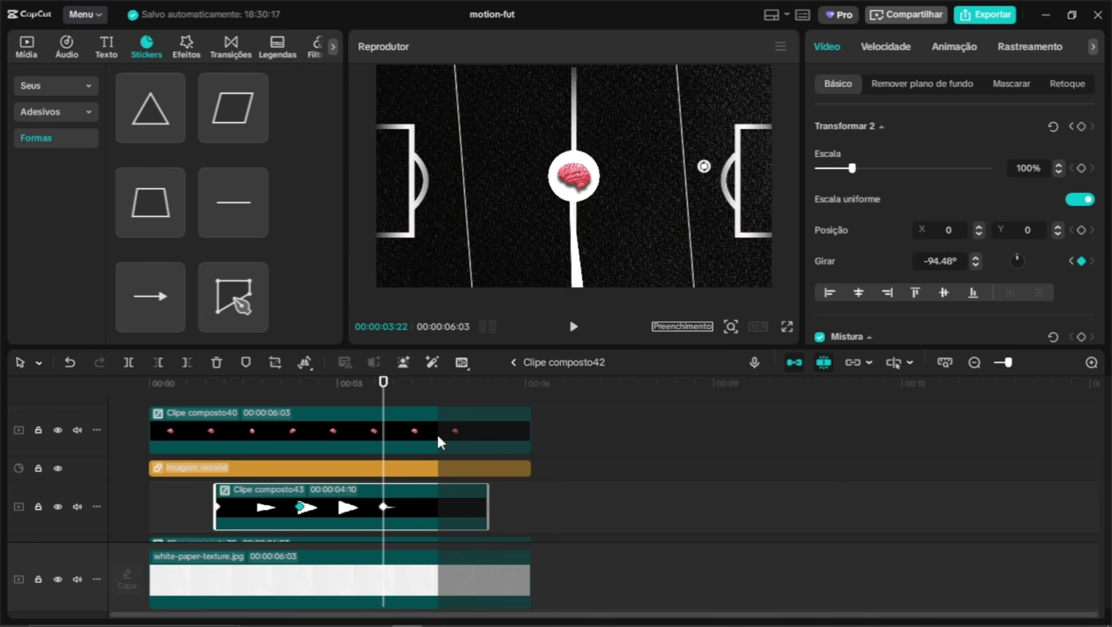
Show the triangle compound clip's animation graph and select all of its rotation keyframes
drag(383, 404, 300, 428)
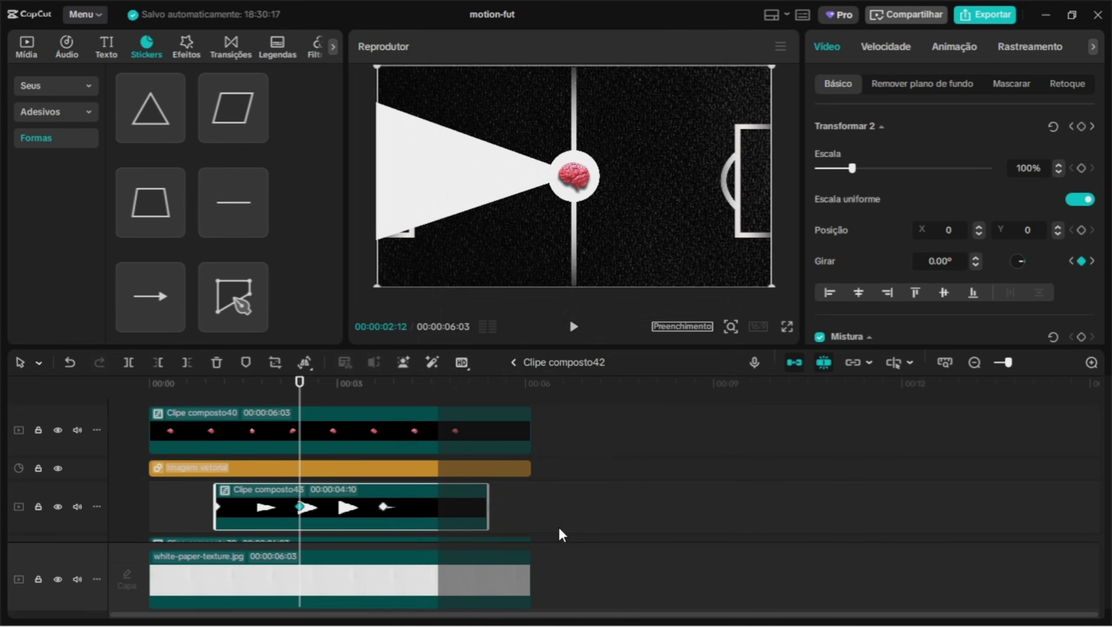
right_click(456, 515)
click(545, 588)
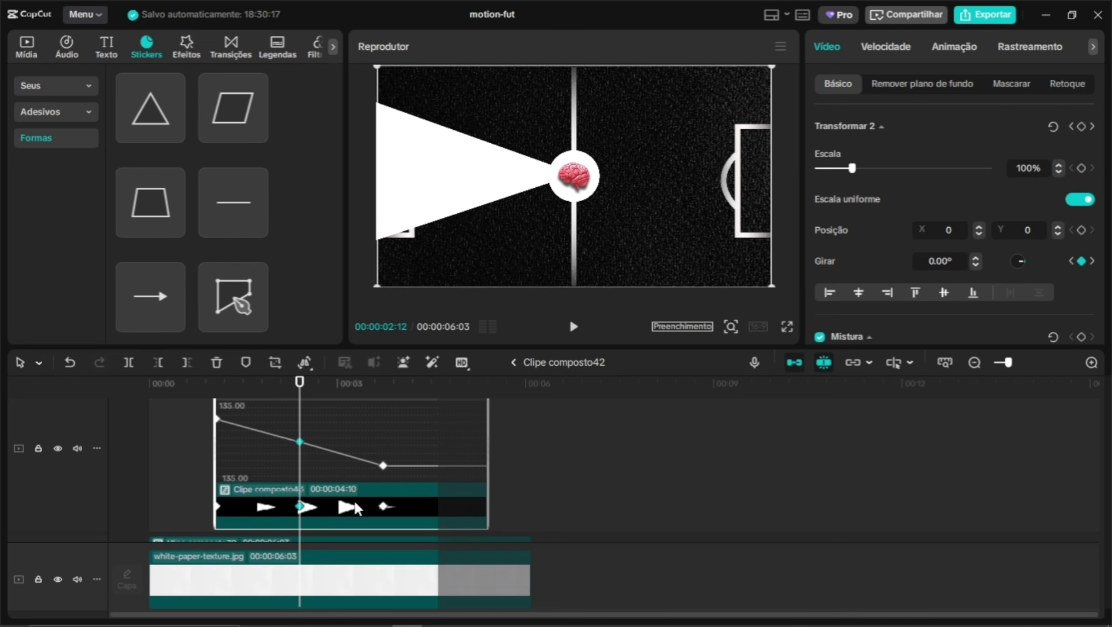
drag(402, 472, 199, 404)
scroll(341, 450, up, 2)
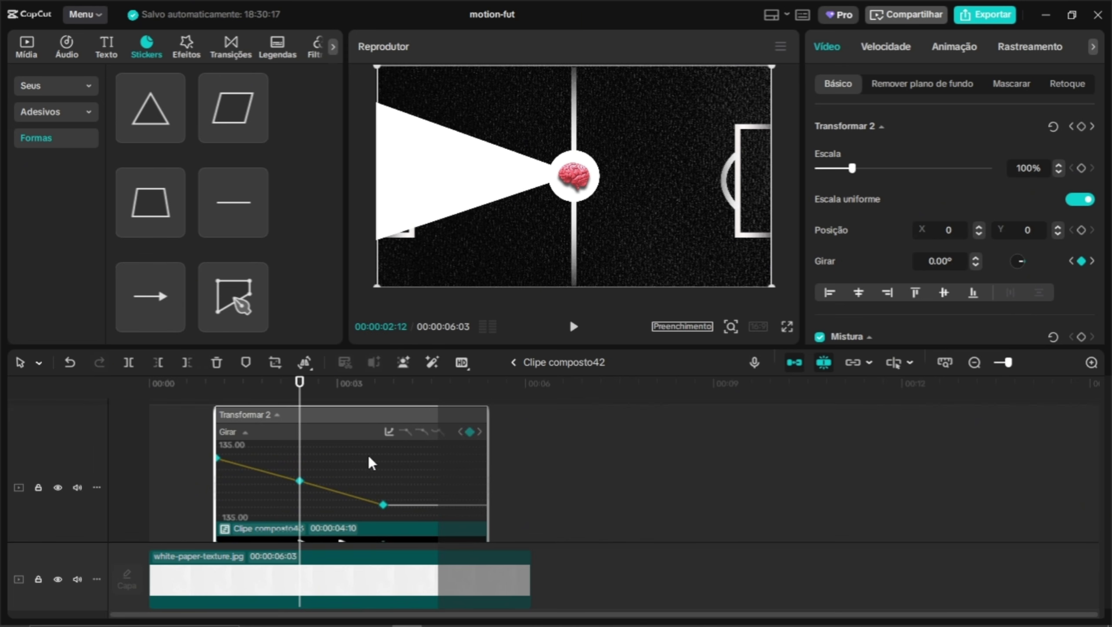
Try the gentle S-shaped preset curve and the Saída cúbica preset on the selected rotation keyframes
click(389, 434)
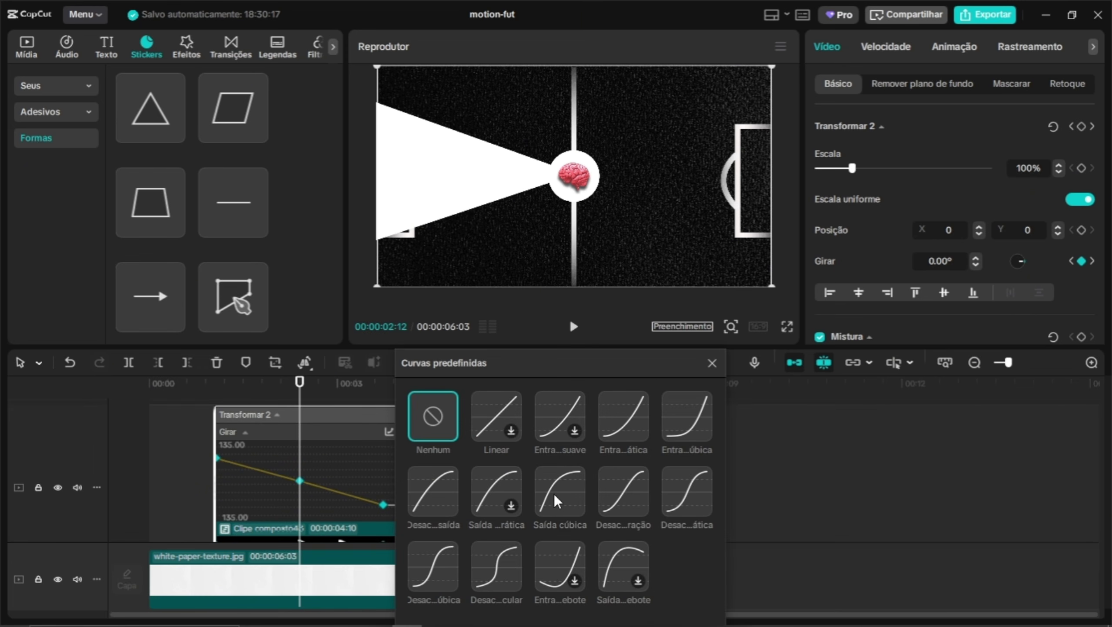
click(606, 482)
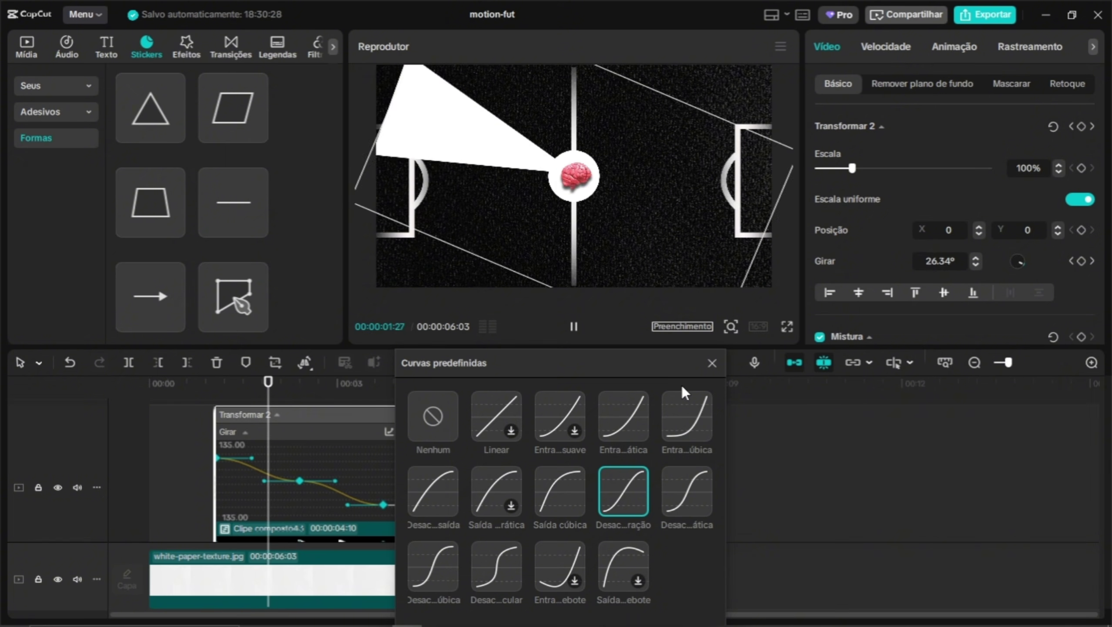
click(551, 484)
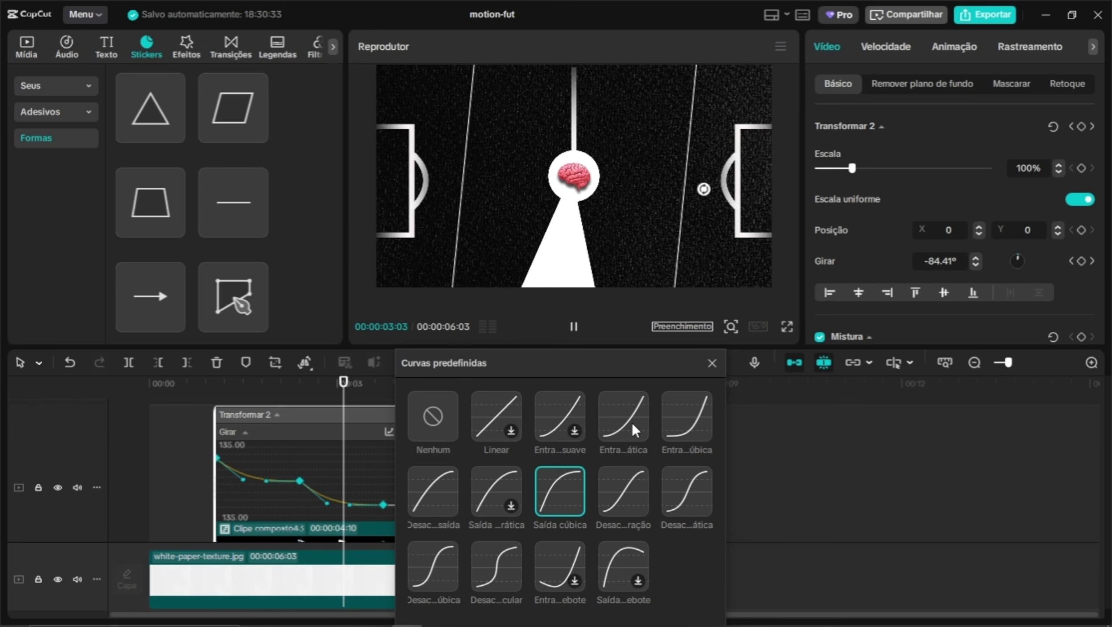
click(711, 363)
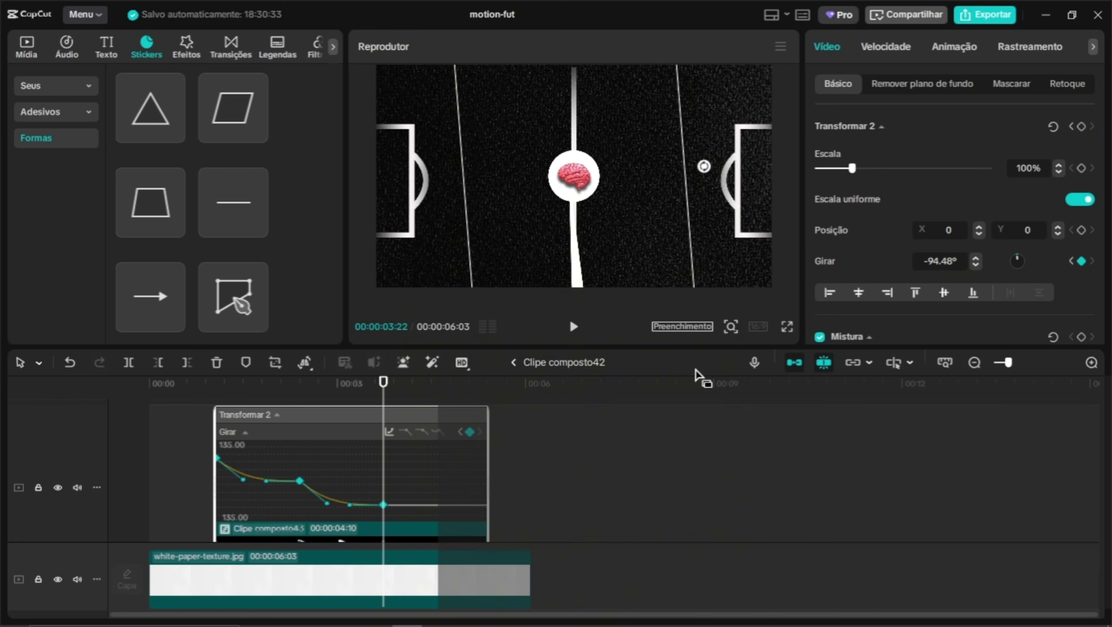
Move the triangle clip's middle rotation keyframe to about 00:00:02:26 and the last one to slightly after 00:00:04:12
click(304, 434)
drag(384, 516, 423, 516)
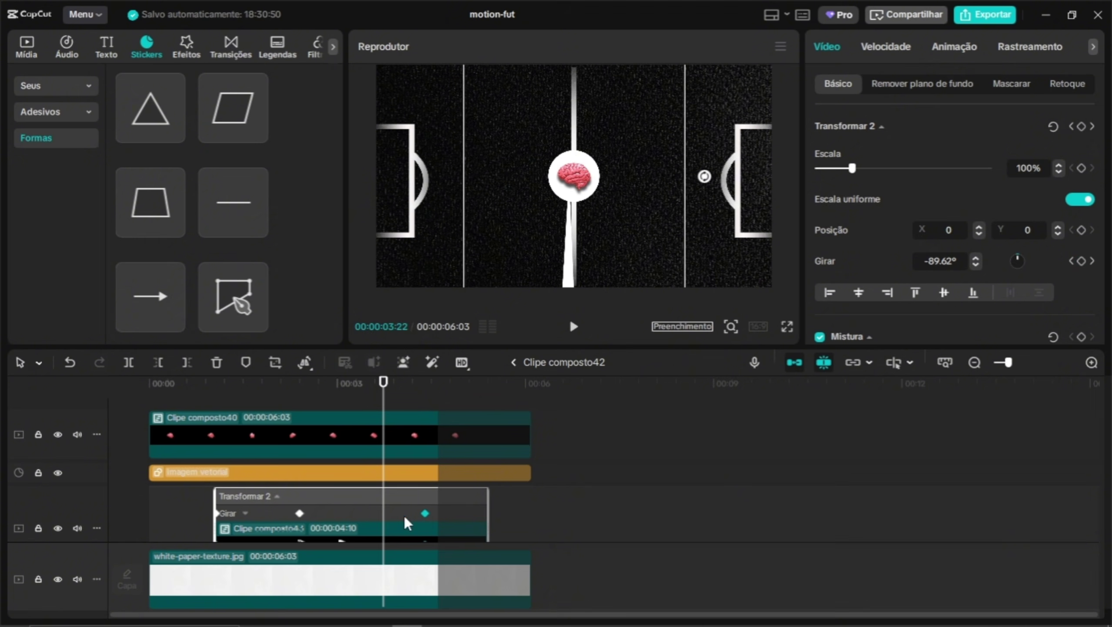
drag(300, 516, 331, 515)
drag(292, 391, 212, 385)
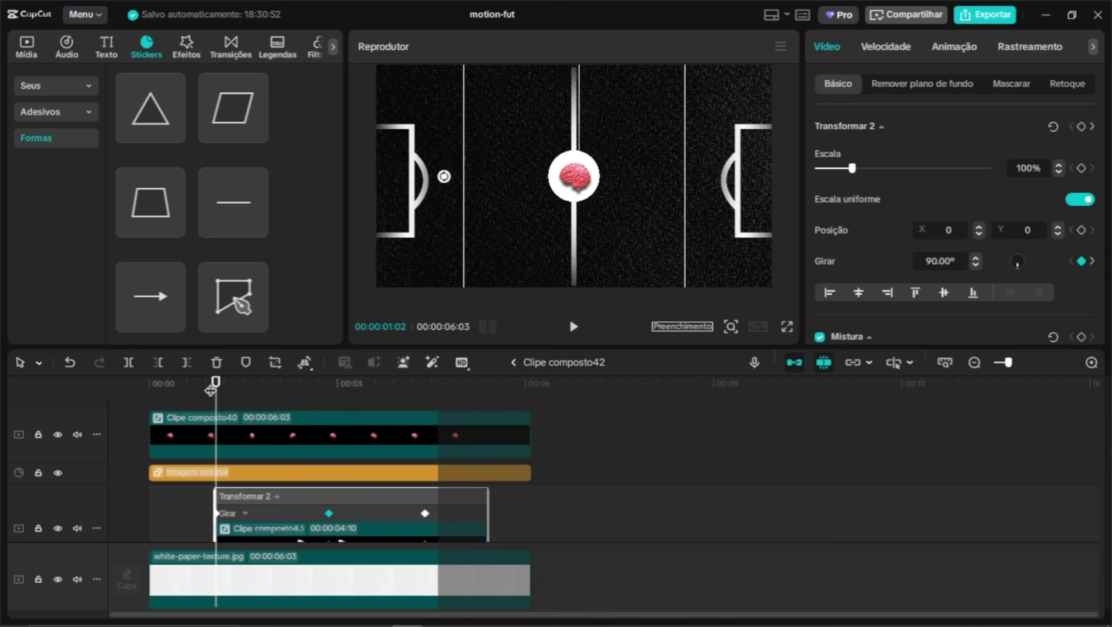
key(space)
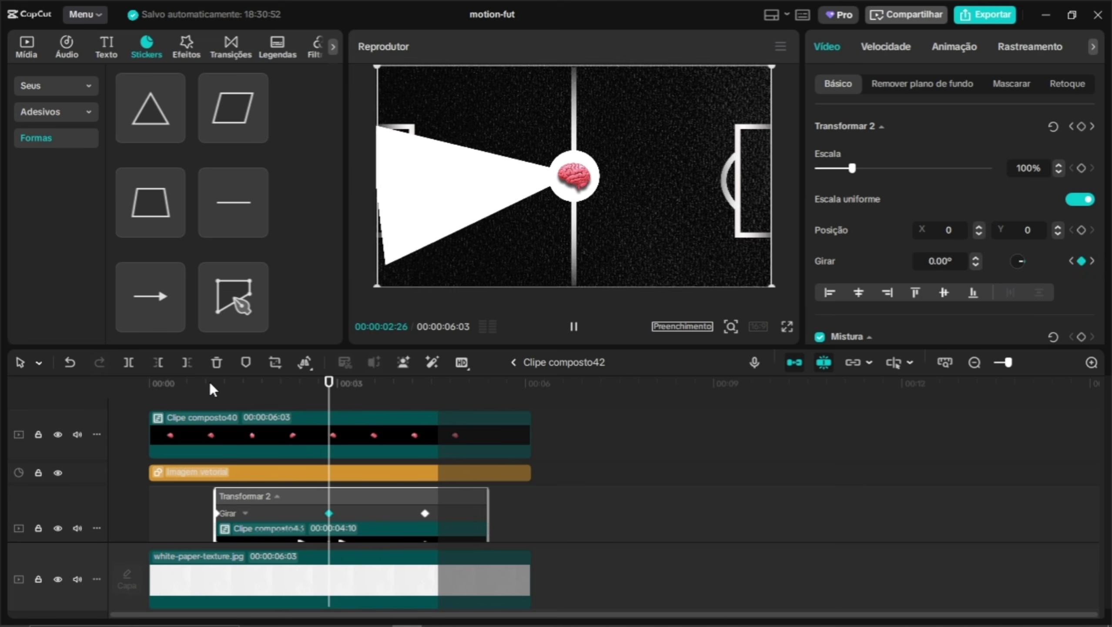
click(415, 500)
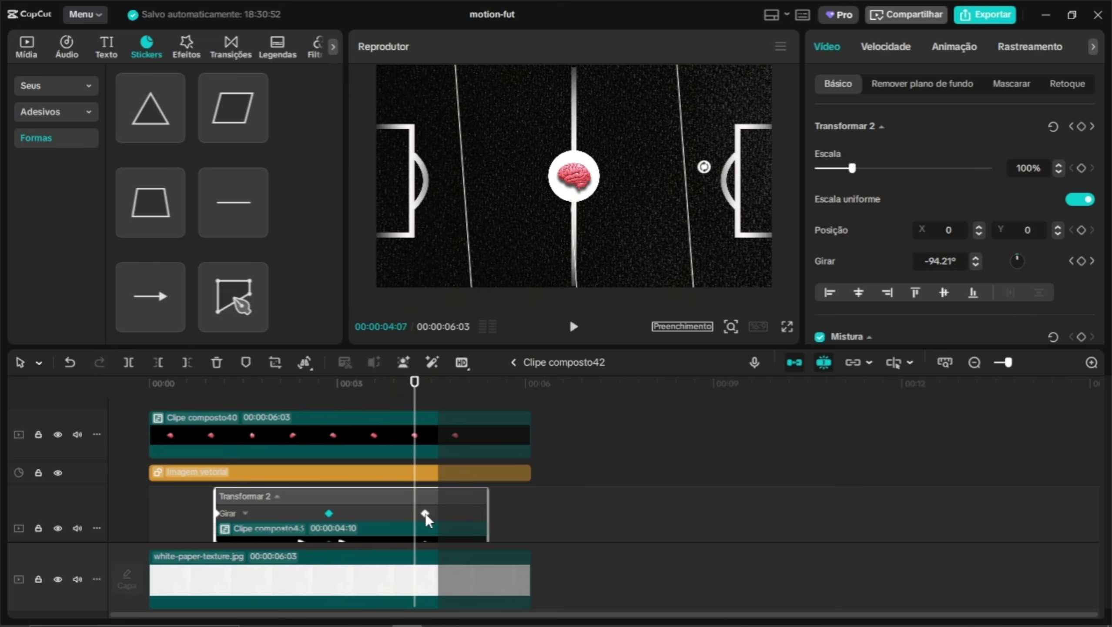
drag(425, 513, 442, 514)
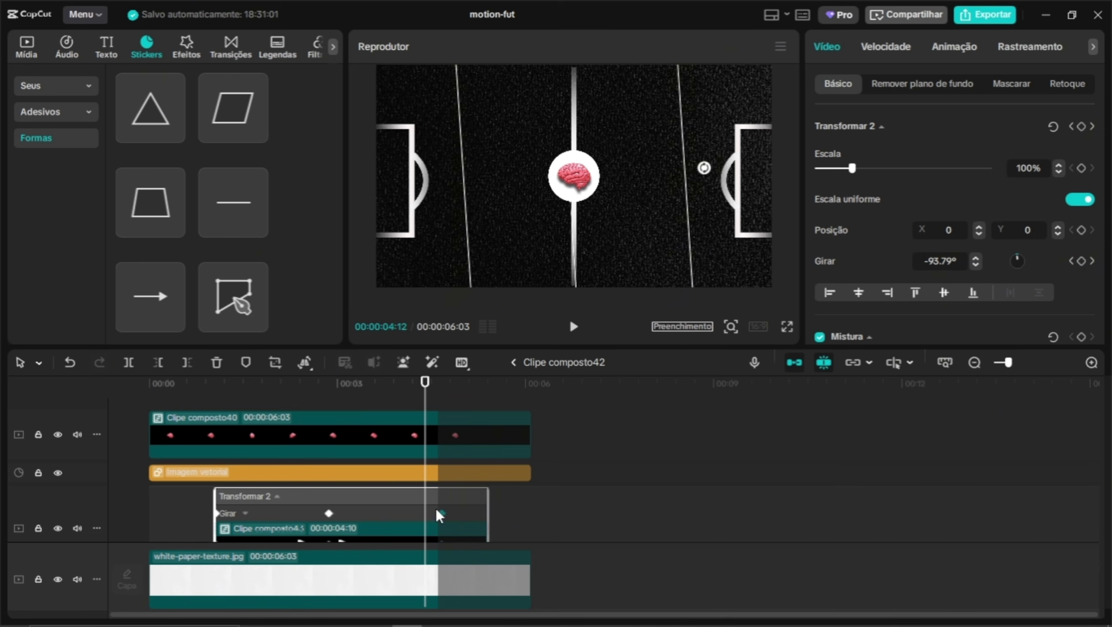
Apply the gentle S-shaped preset curve to all of the triangle clip's rotation keyframes in the rotation graph
double_click(384, 515)
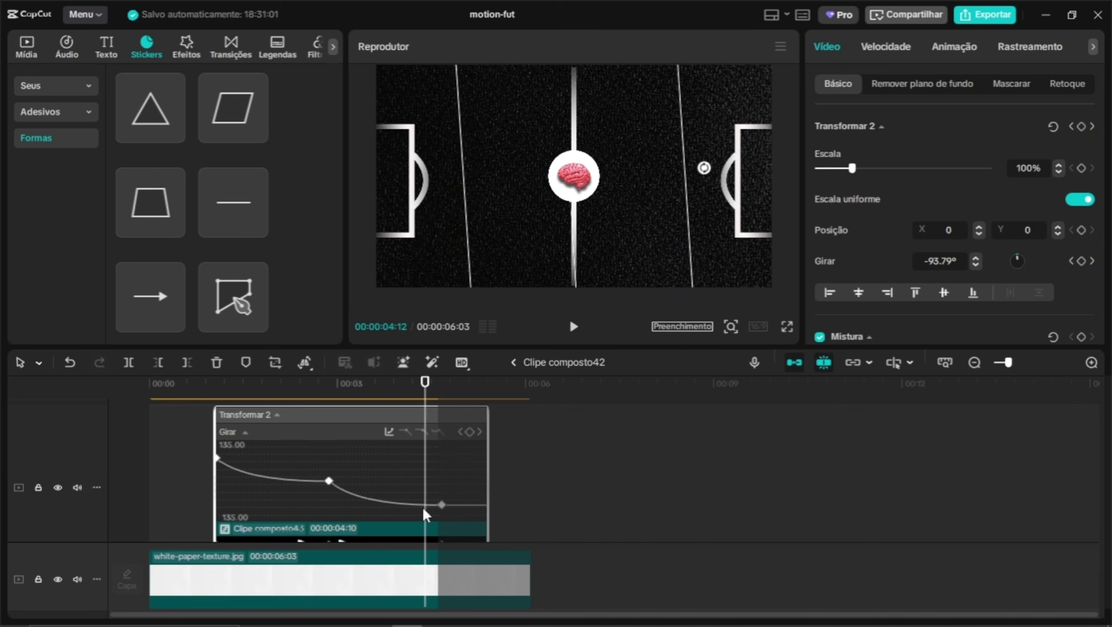
drag(460, 512, 188, 456)
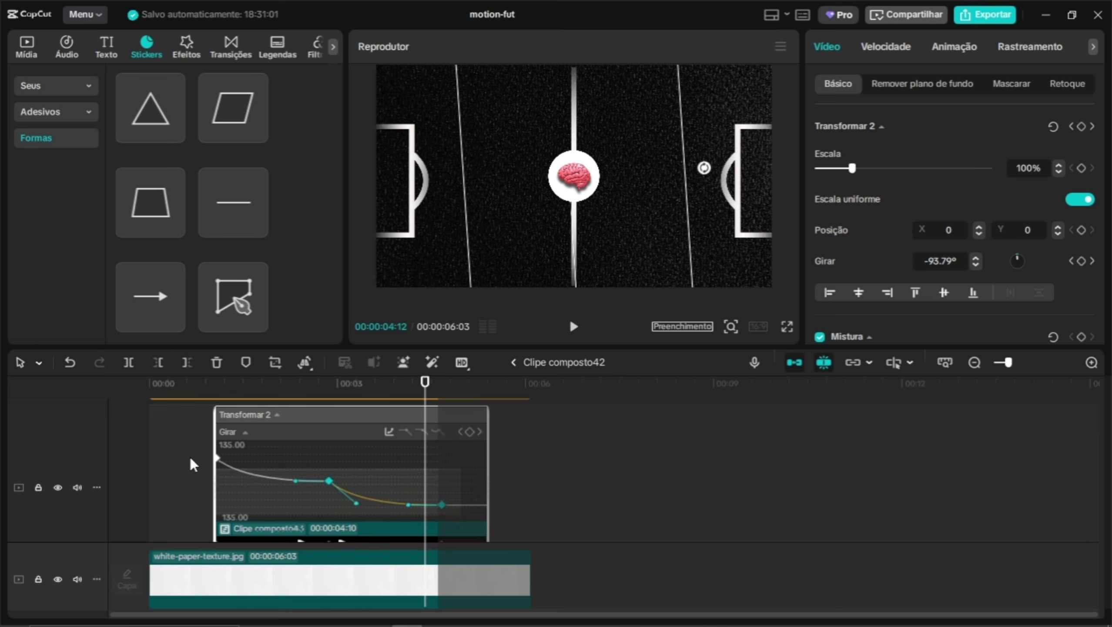
click(389, 431)
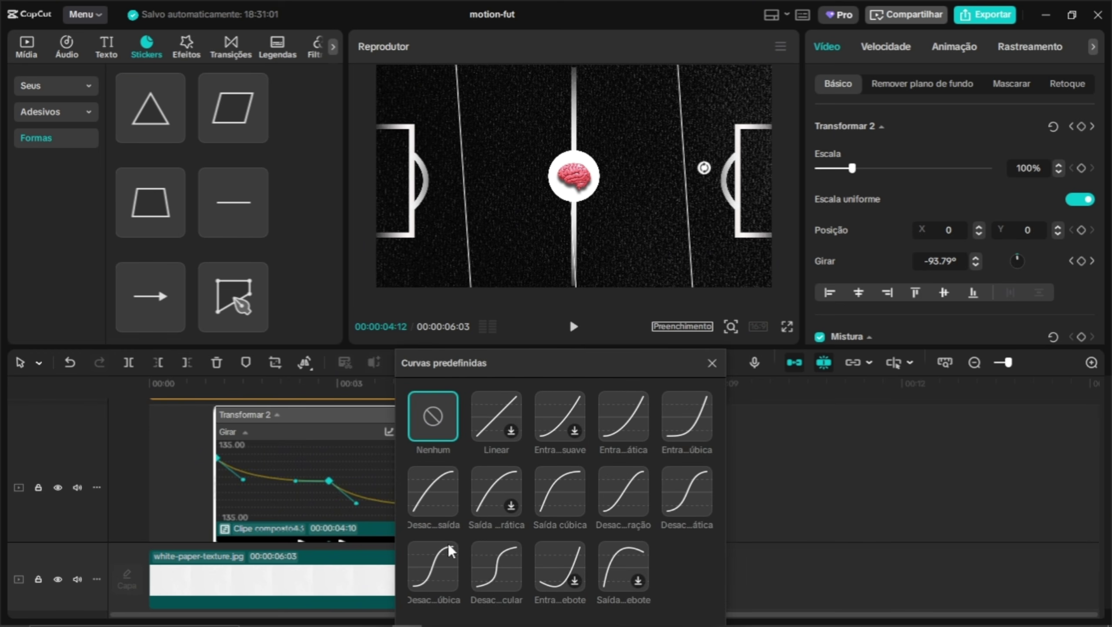
click(610, 485)
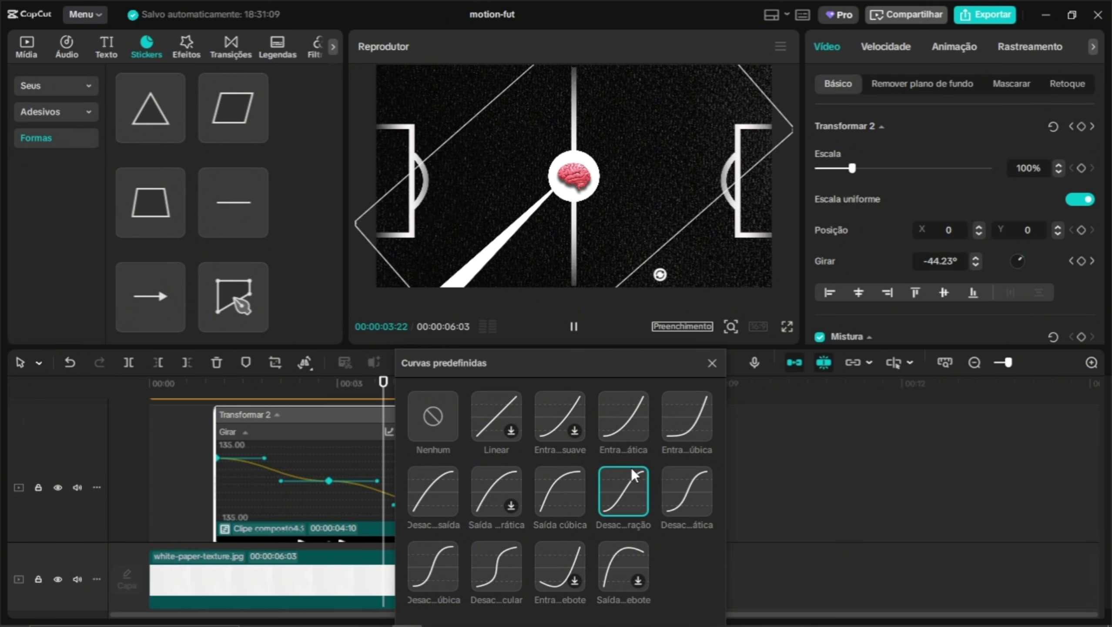
click(711, 364)
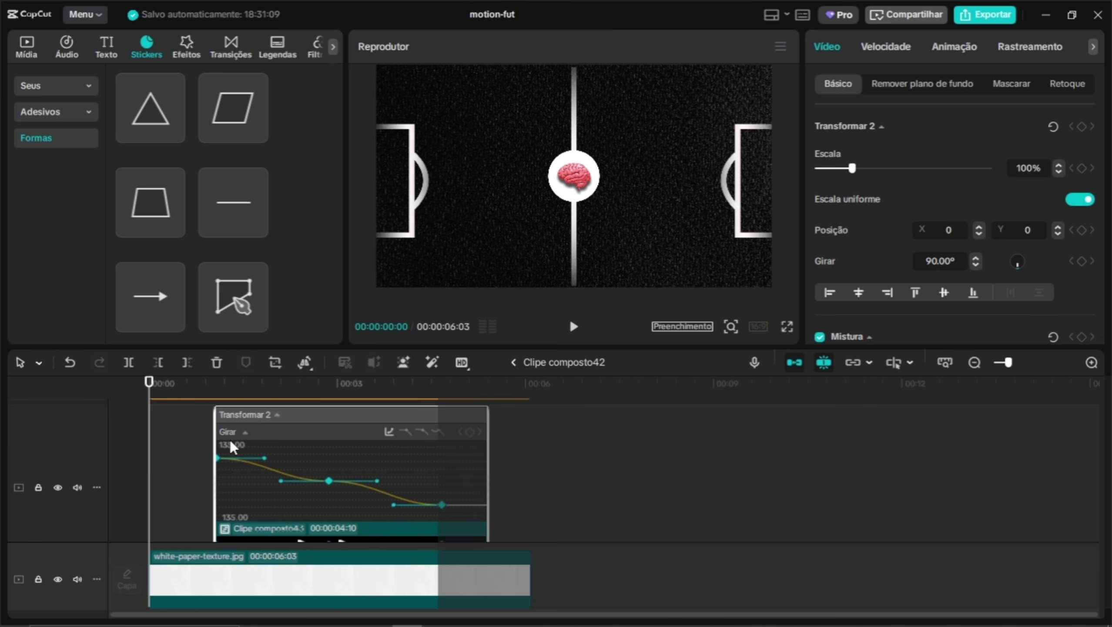
Shift the triangle compound clip earlier inside the football-pitch compound clip, starting it just after 00:00:00:00, and preview the animation
click(513, 362)
click(536, 397)
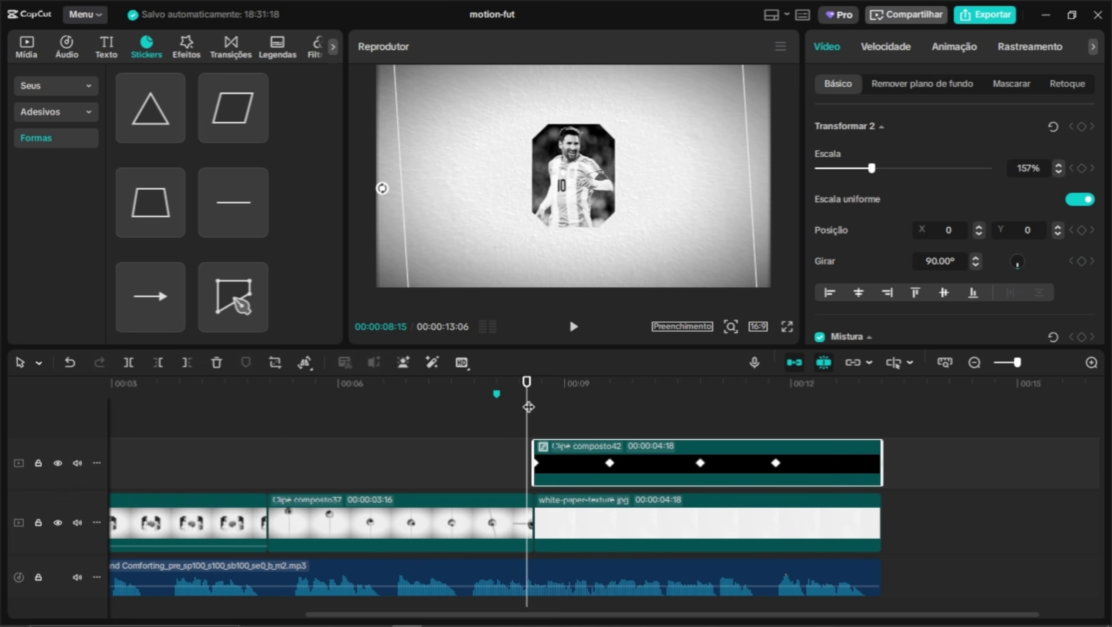
double_click(549, 461)
drag(236, 436, 229, 433)
key(space)
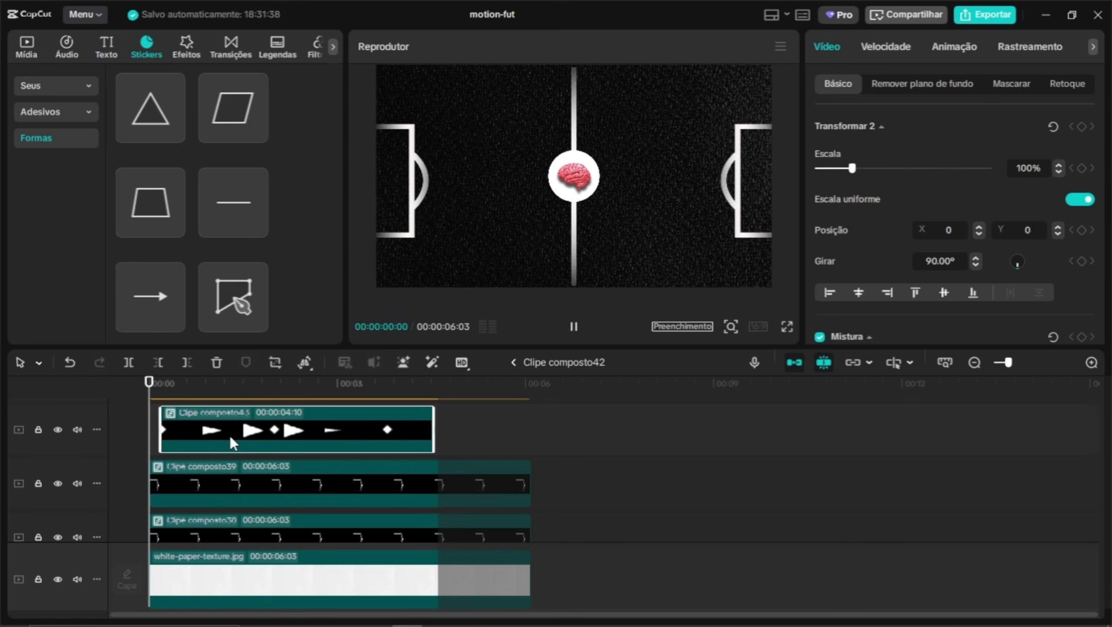
key(space)
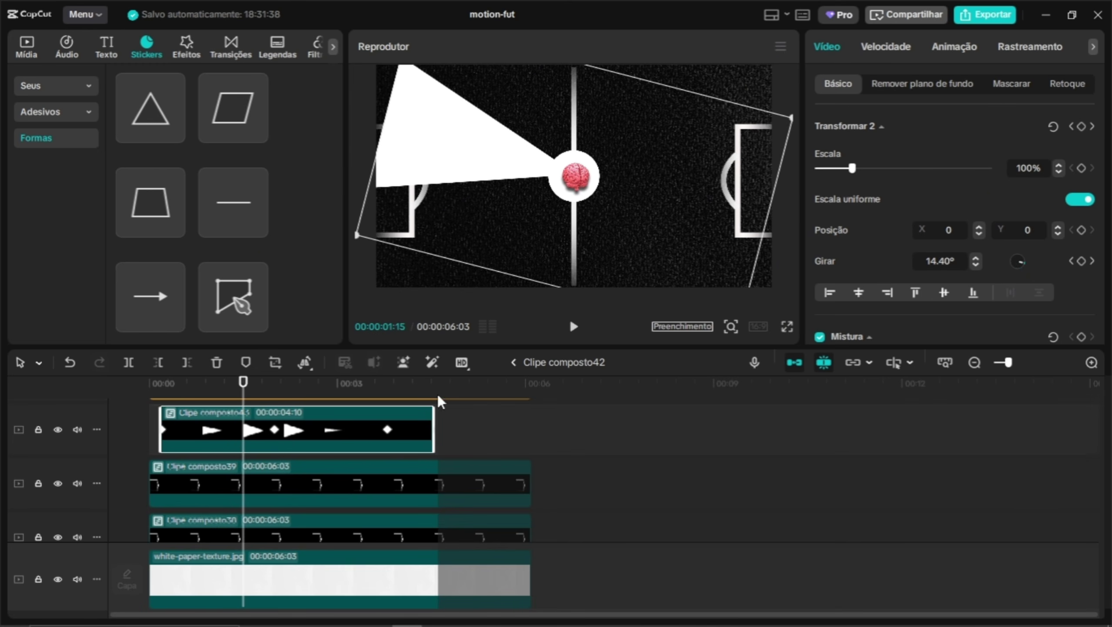
Return to the main timeline and play the football-pitch compound clip from 00:00:08:18
click(513, 362)
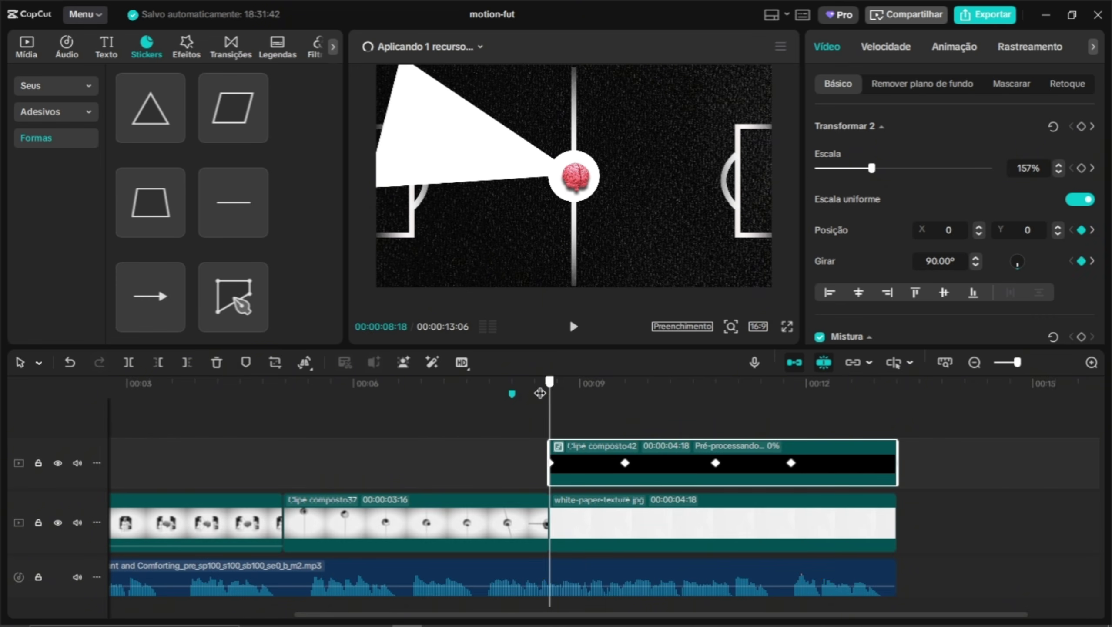
key(space)
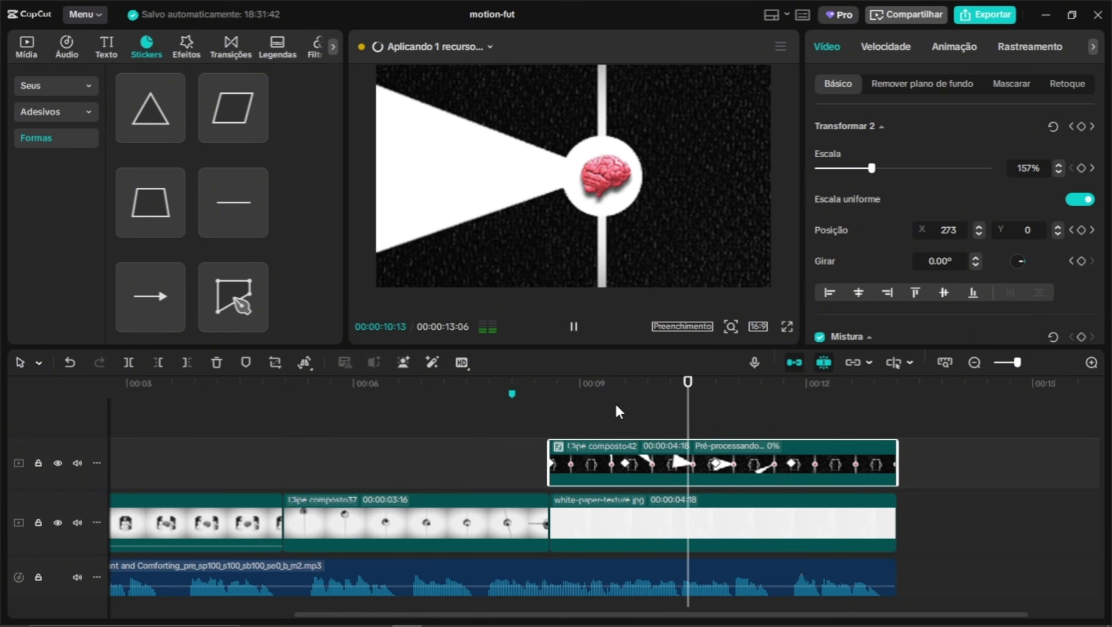
key(space)
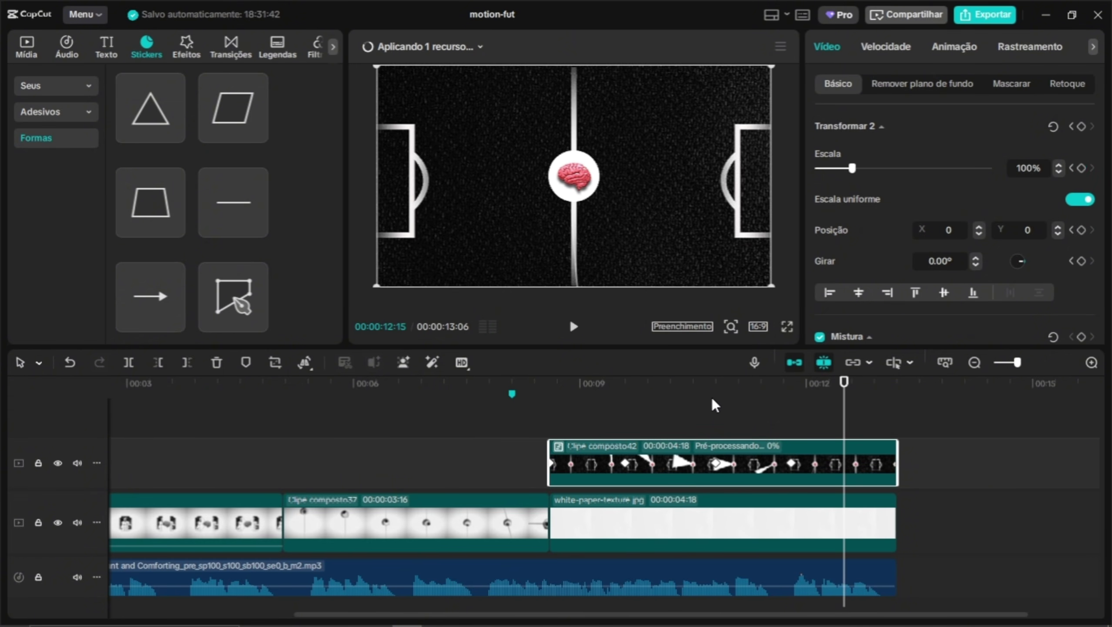
Reopen the football-pitch compound clip and show the triangle compound clip's animation graph
double_click(803, 459)
click(312, 437)
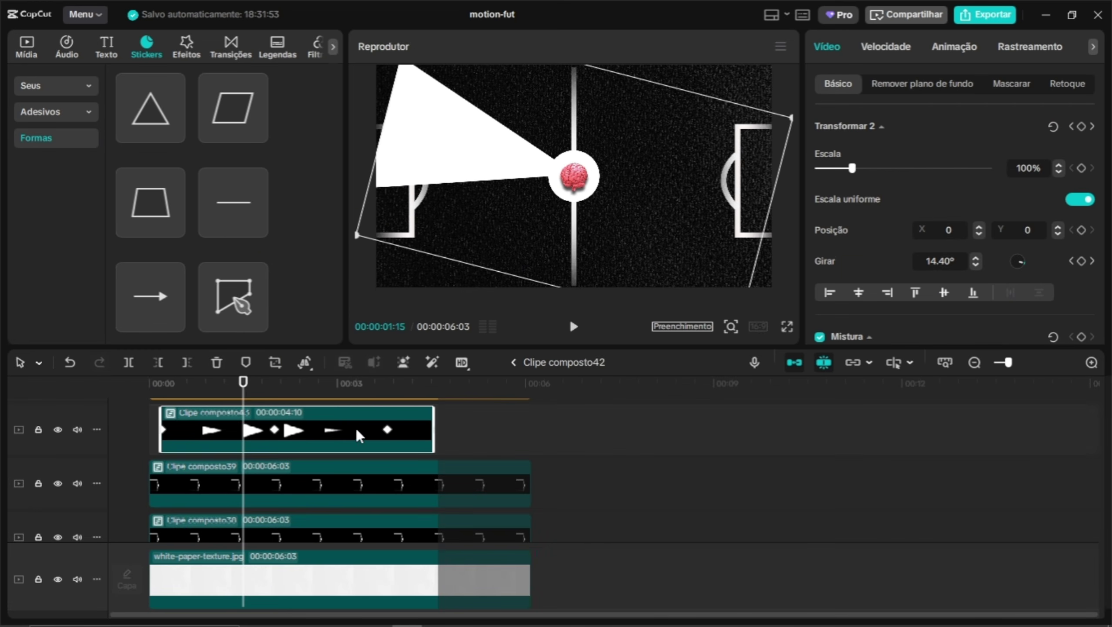
right_click(344, 433)
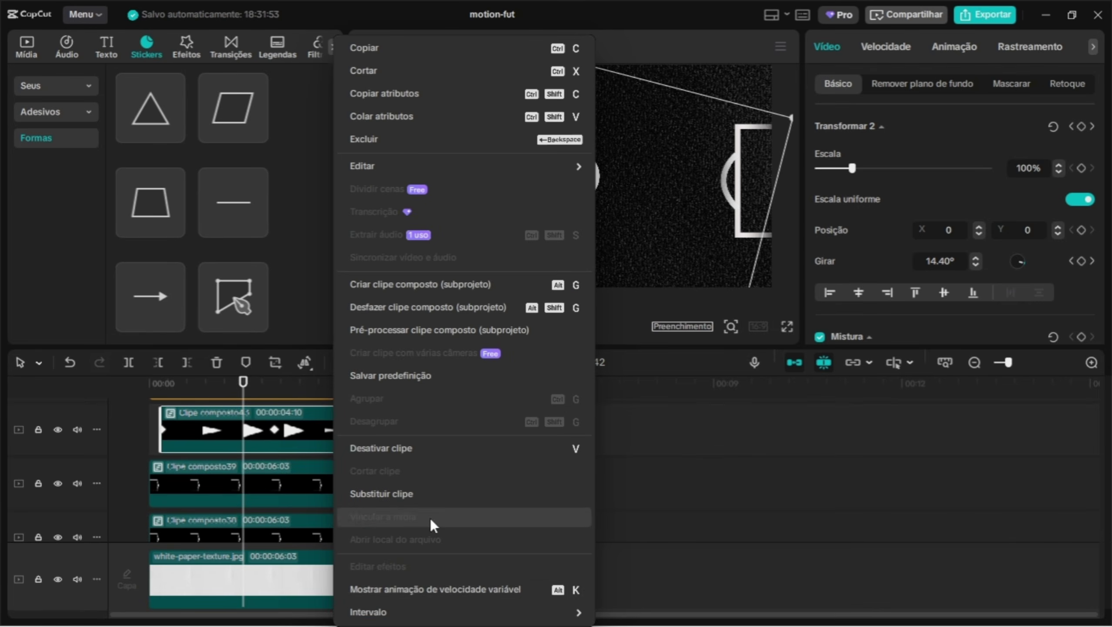
click(421, 587)
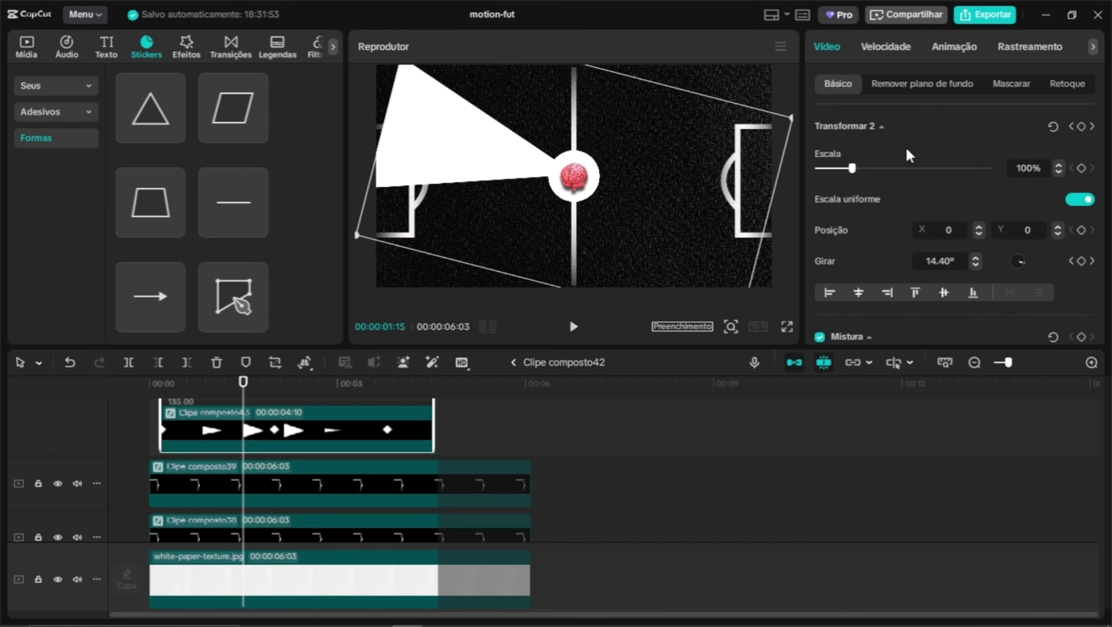
Add a circle mask to the triangle clip, centre it over the beam, widen it into an ellipse and feather its edge
click(1007, 90)
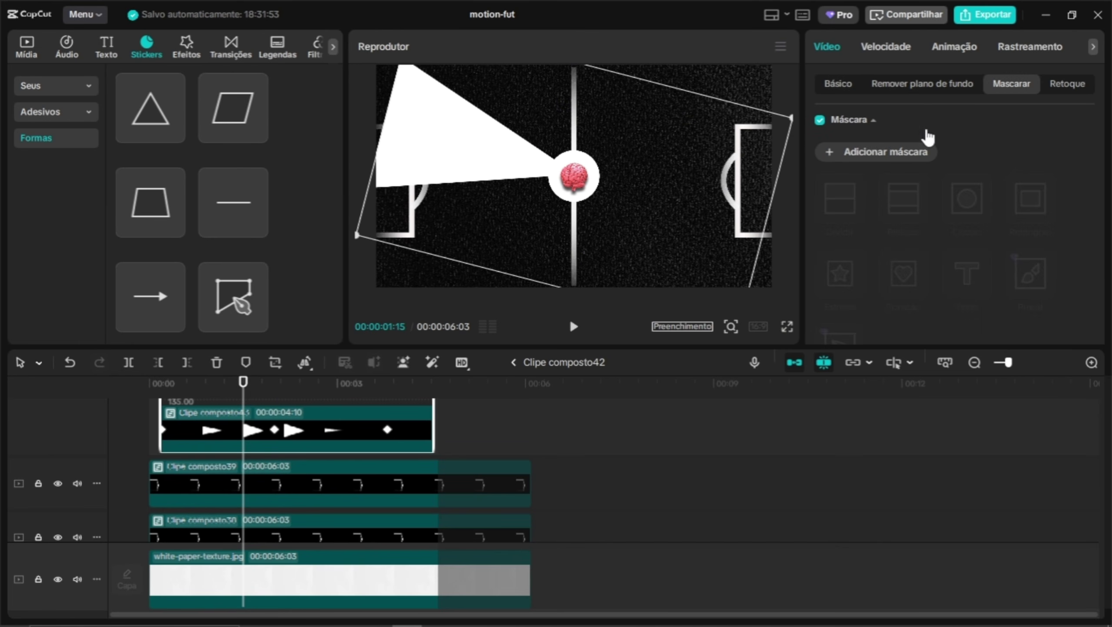
click(887, 153)
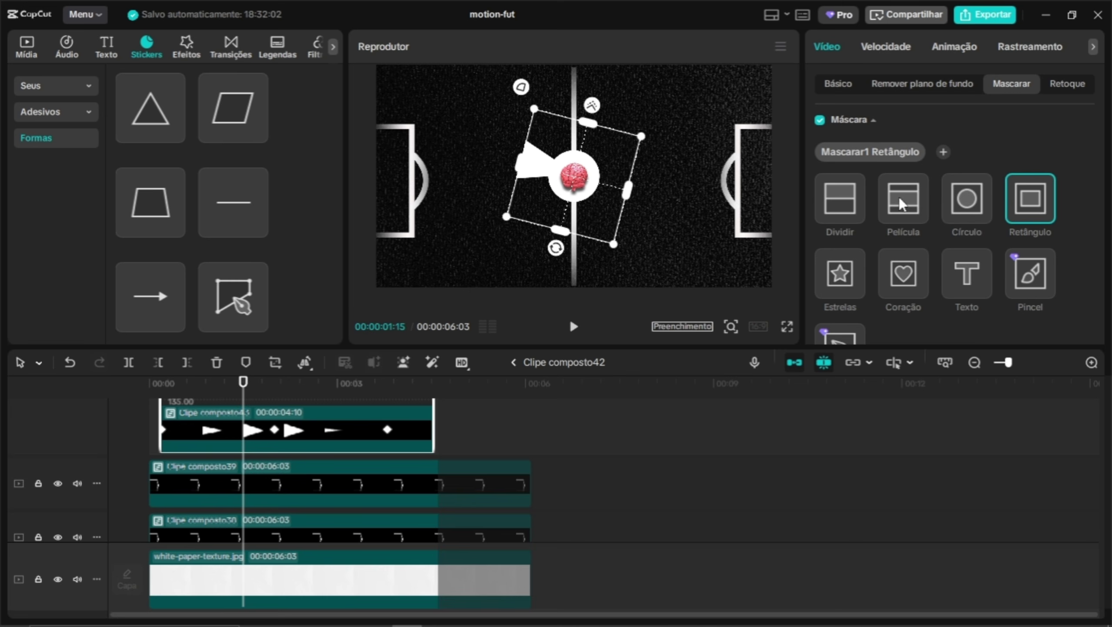
click(962, 203)
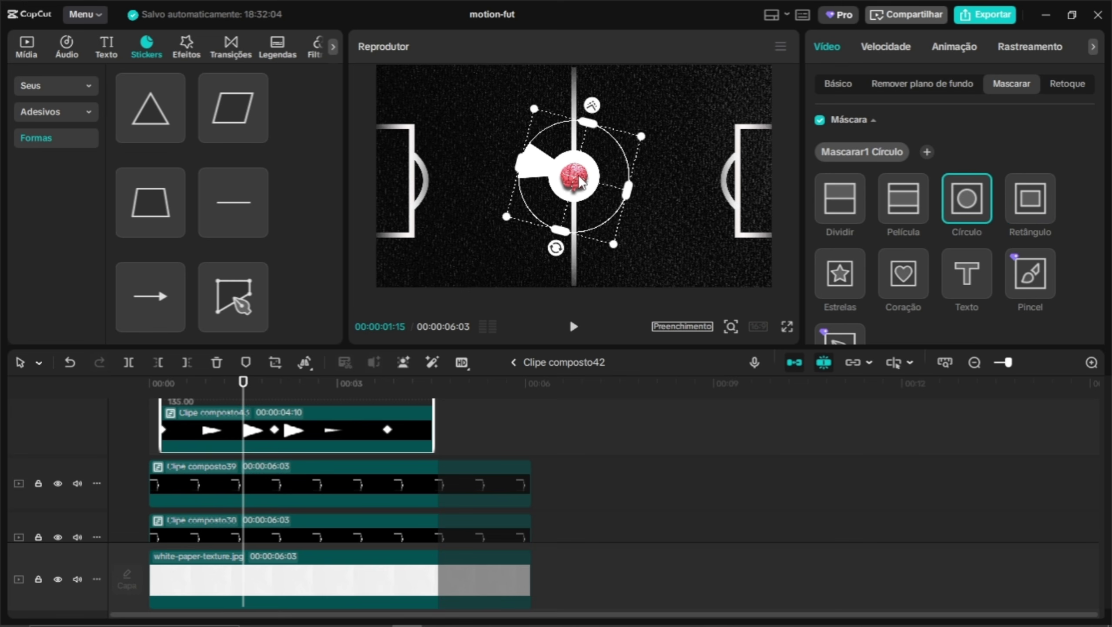
drag(579, 174, 547, 162)
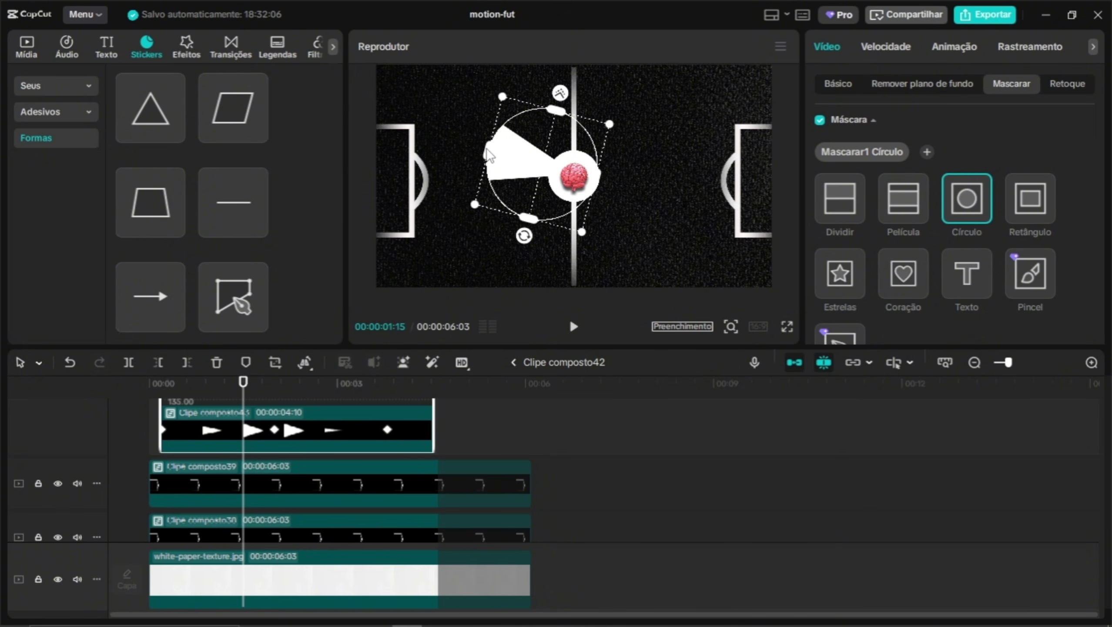
drag(487, 148, 460, 144)
drag(563, 93, 565, 83)
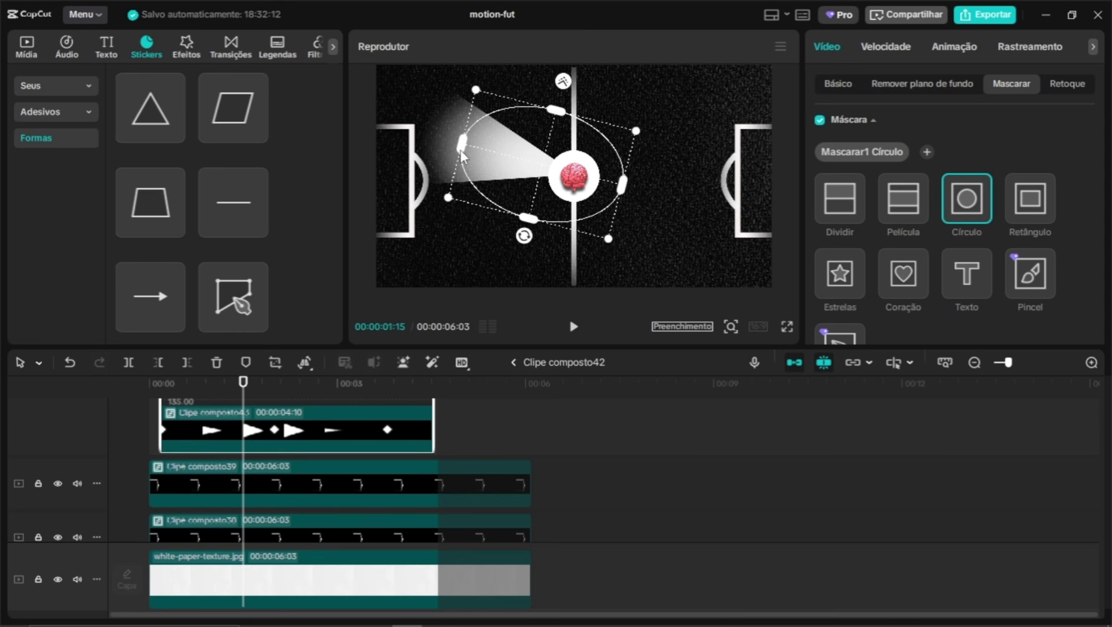
drag(461, 153, 424, 154)
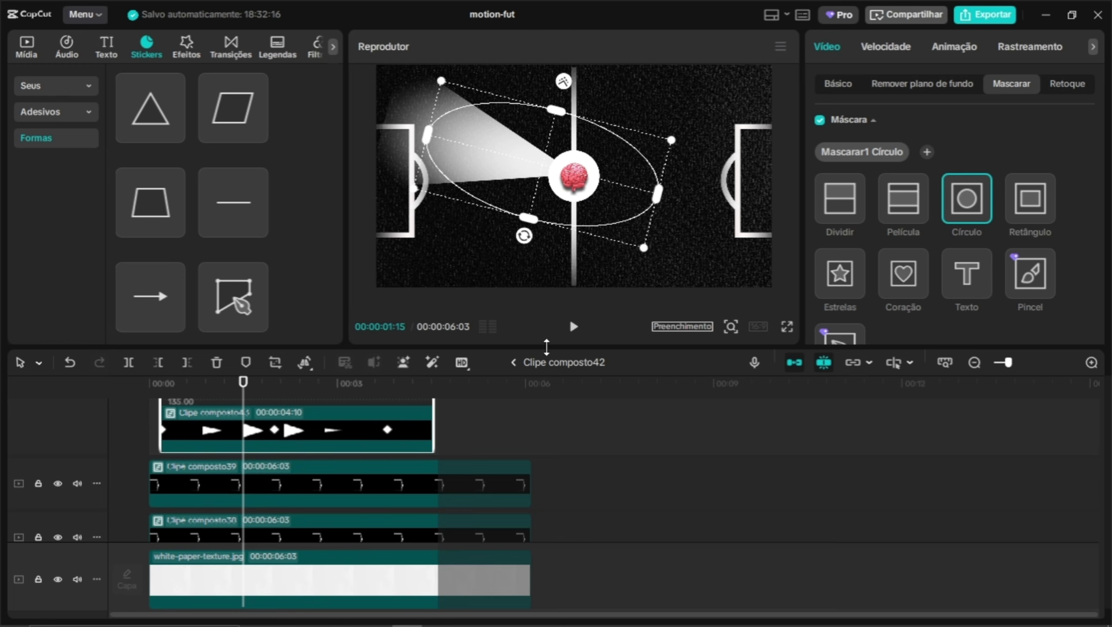
Narrow the triangle clip's circle mask at 00:00:02:01 and refine its feather so the beam fades near the pitch's penalty area
click(495, 447)
drag(491, 382, 270, 395)
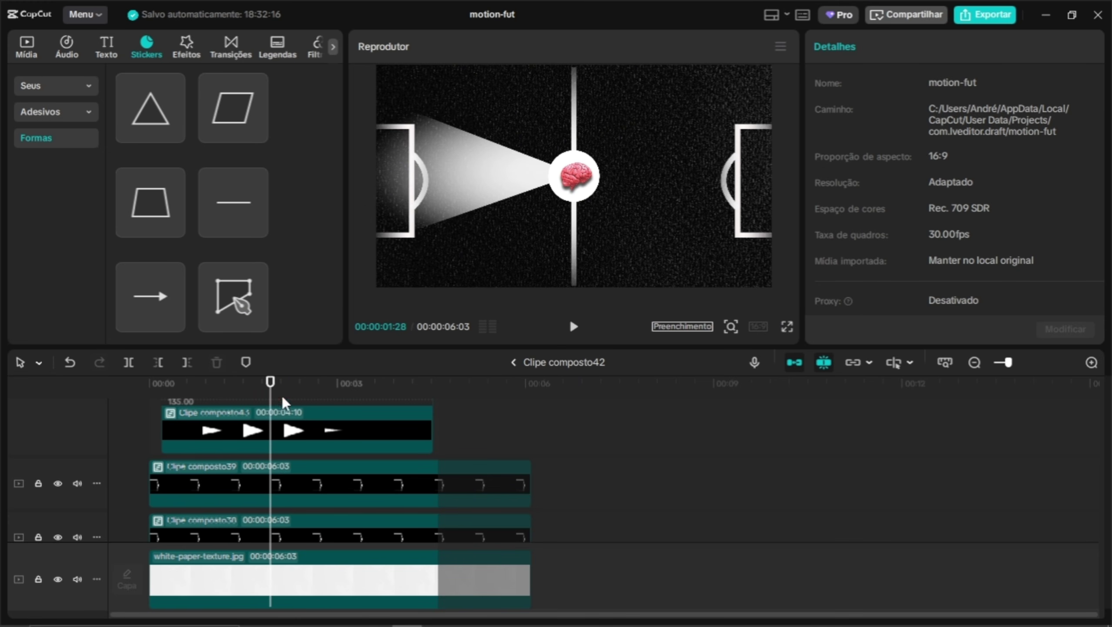
click(338, 423)
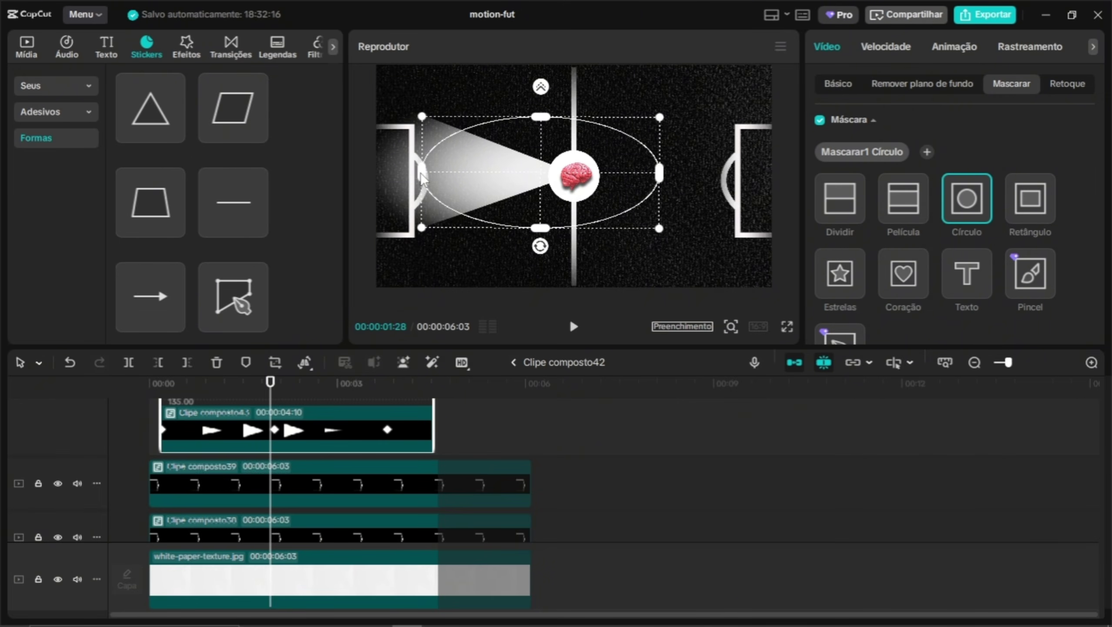
click(454, 423)
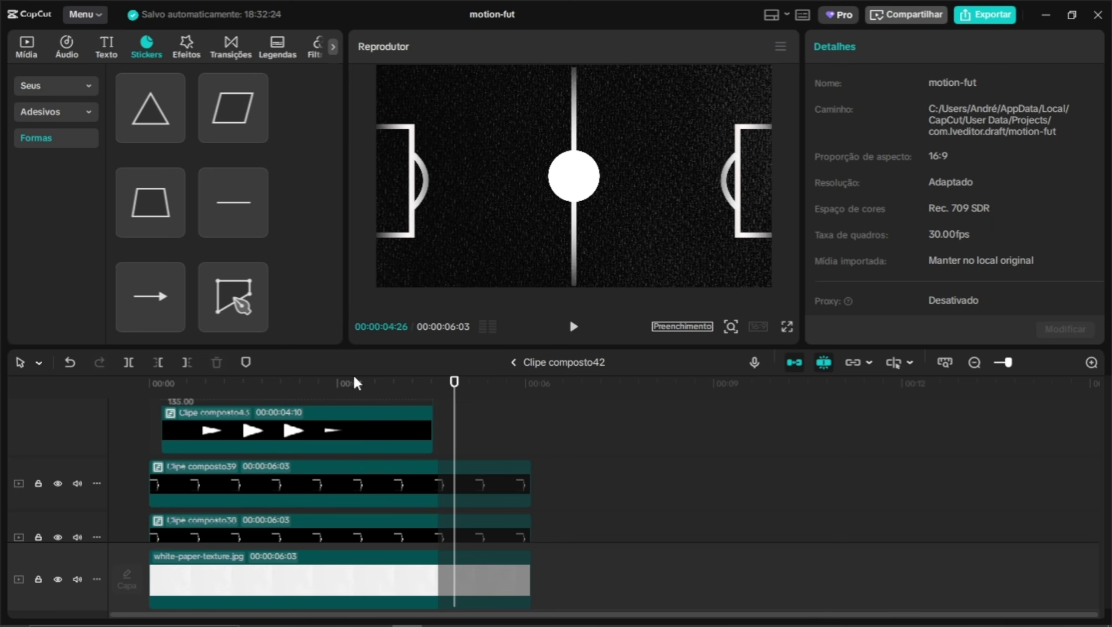
drag(325, 382, 237, 388)
mouse_move(271, 392)
mouse_down()
mouse_move(302, 392)
mouse_move(276, 392)
mouse_up()
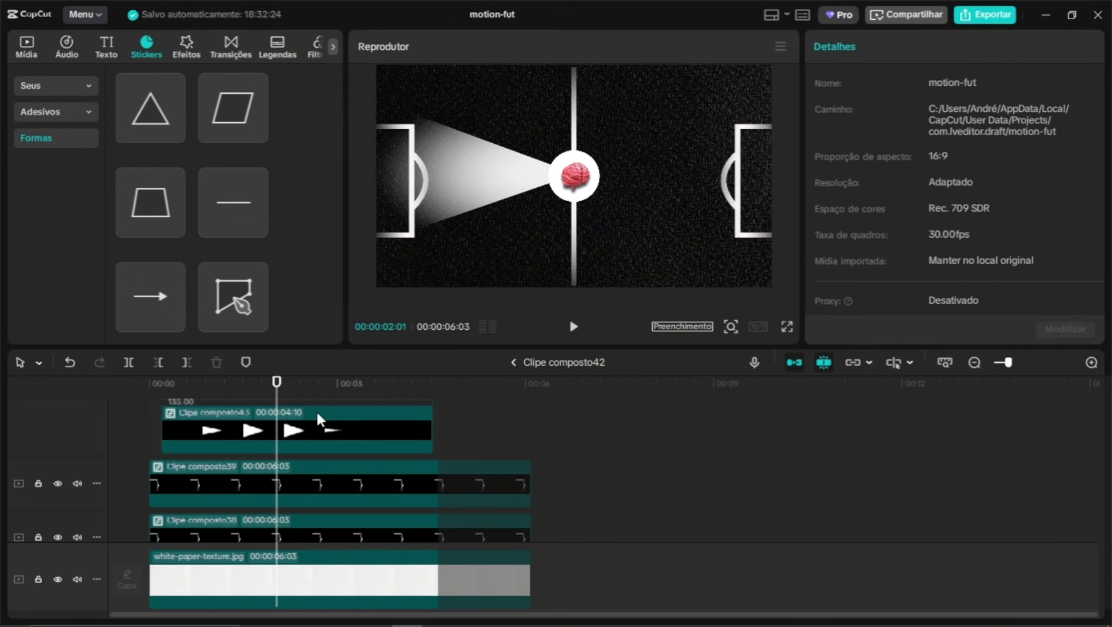
click(349, 428)
mouse_move(546, 86)
mouse_down()
mouse_move(544, 78)
mouse_move(538, 88)
mouse_up()
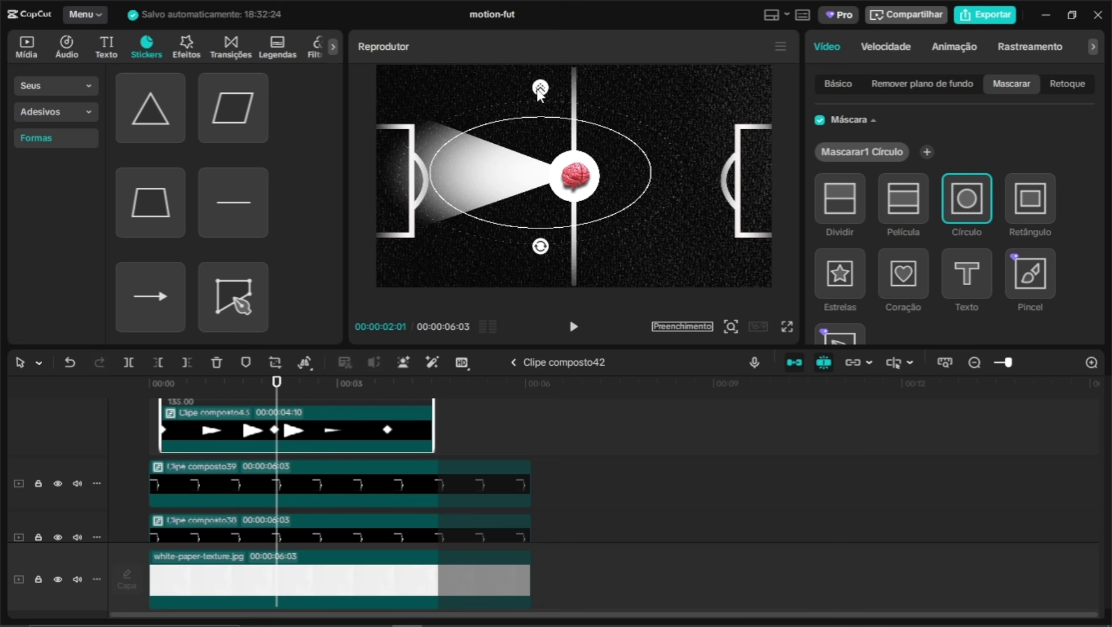
drag(431, 174, 443, 175)
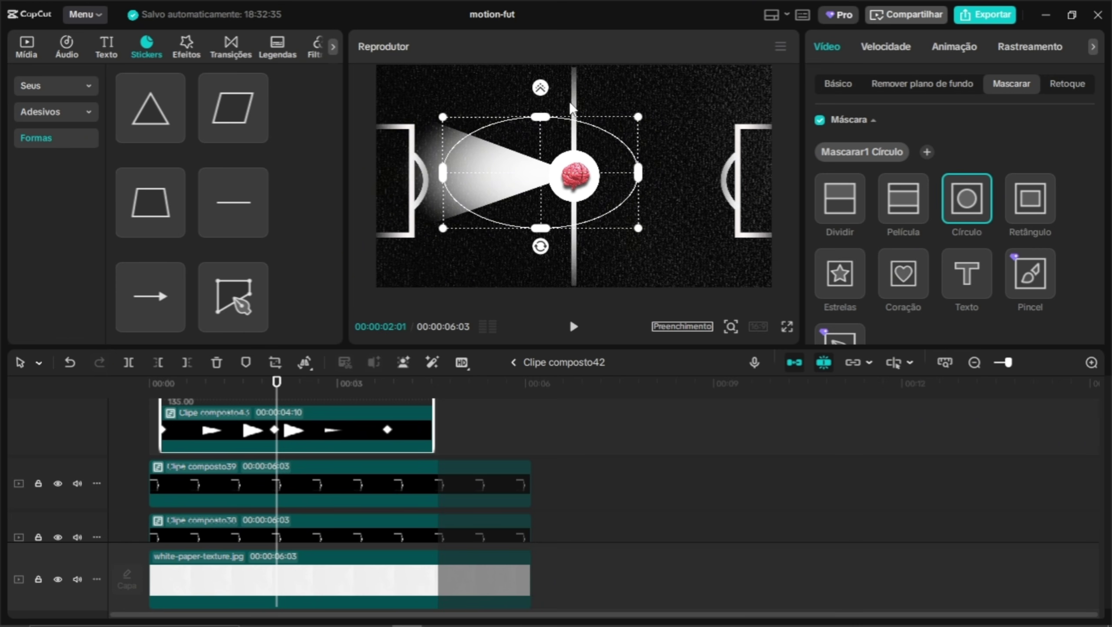
mouse_move(276, 397)
mouse_down()
mouse_move(367, 397)
mouse_move(278, 397)
mouse_up()
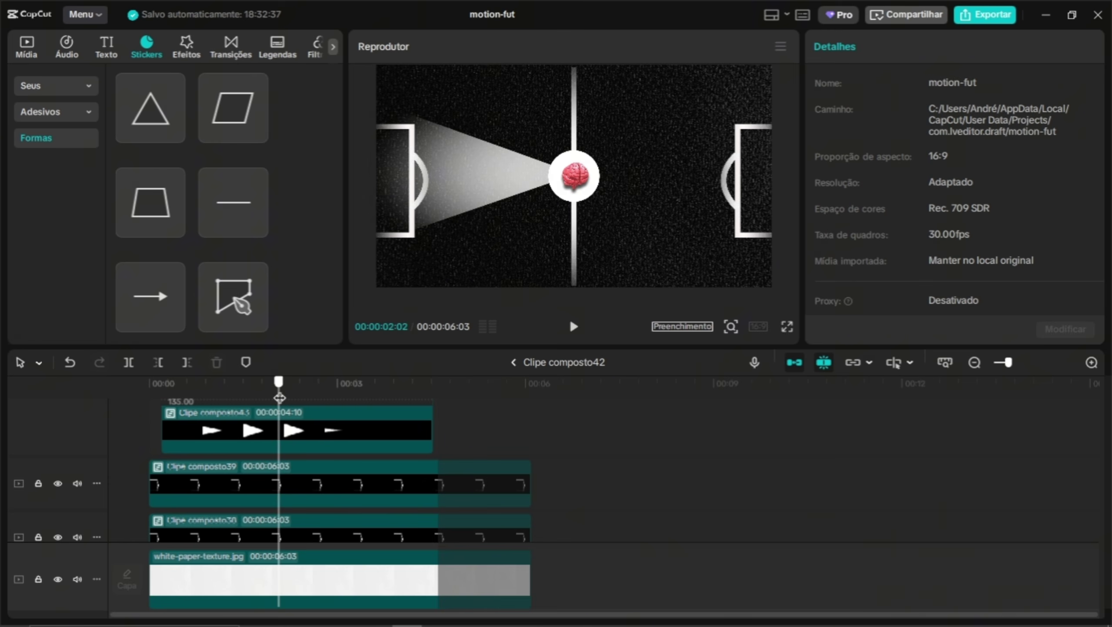
Set the triangle clip's rotation to -90.48° at its last keyframe, 00:00:03:24
click(305, 432)
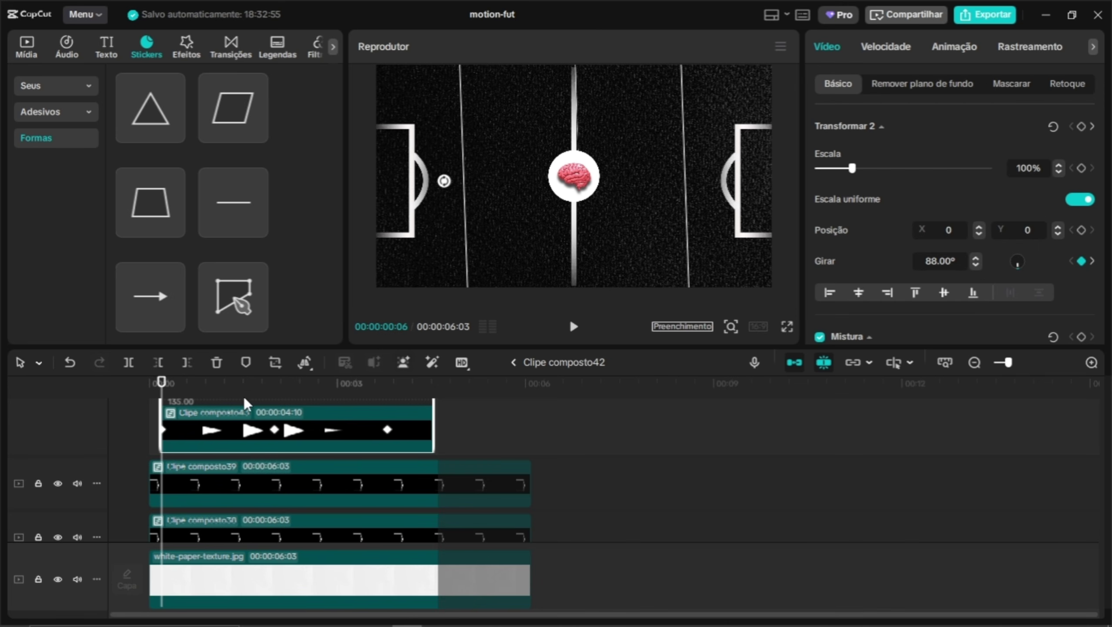
drag(159, 396, 387, 394)
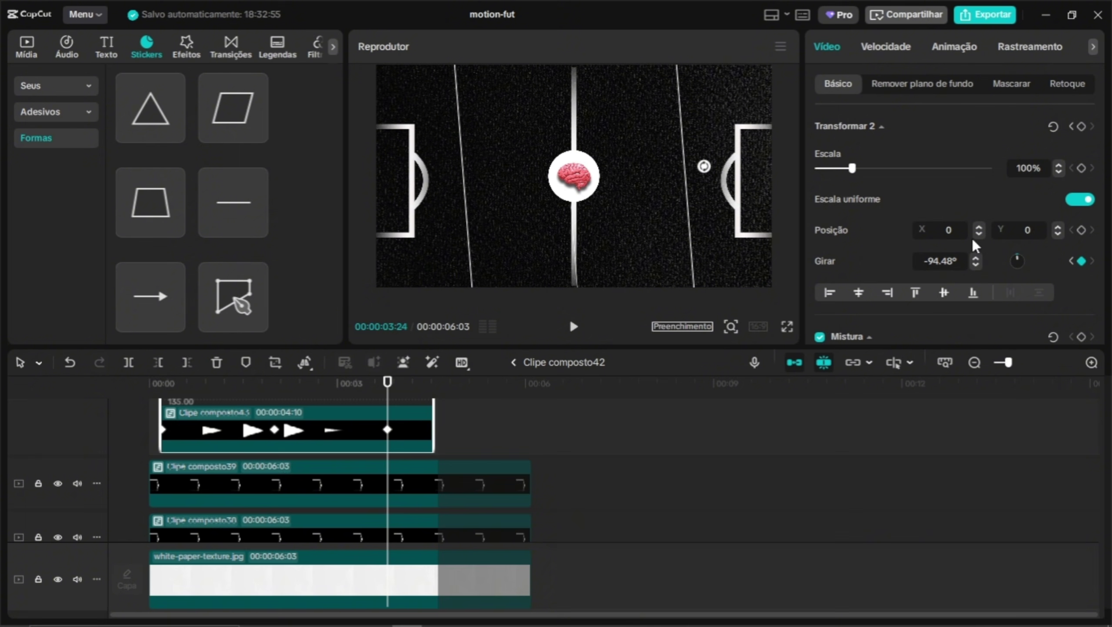
click(976, 258)
click(976, 258)
click(976, 258)
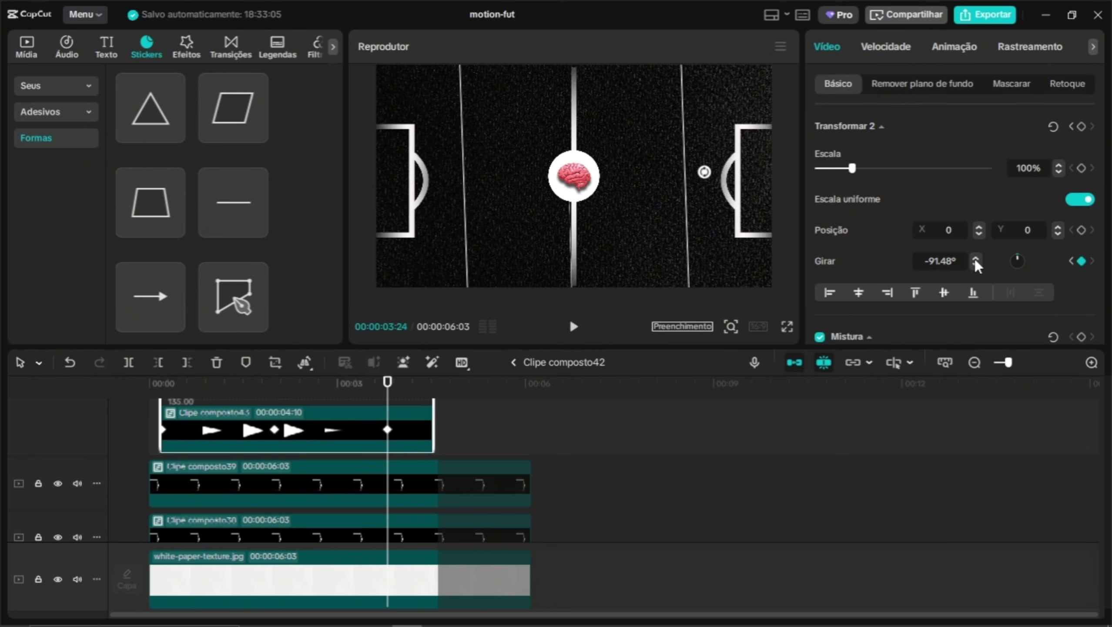
click(976, 258)
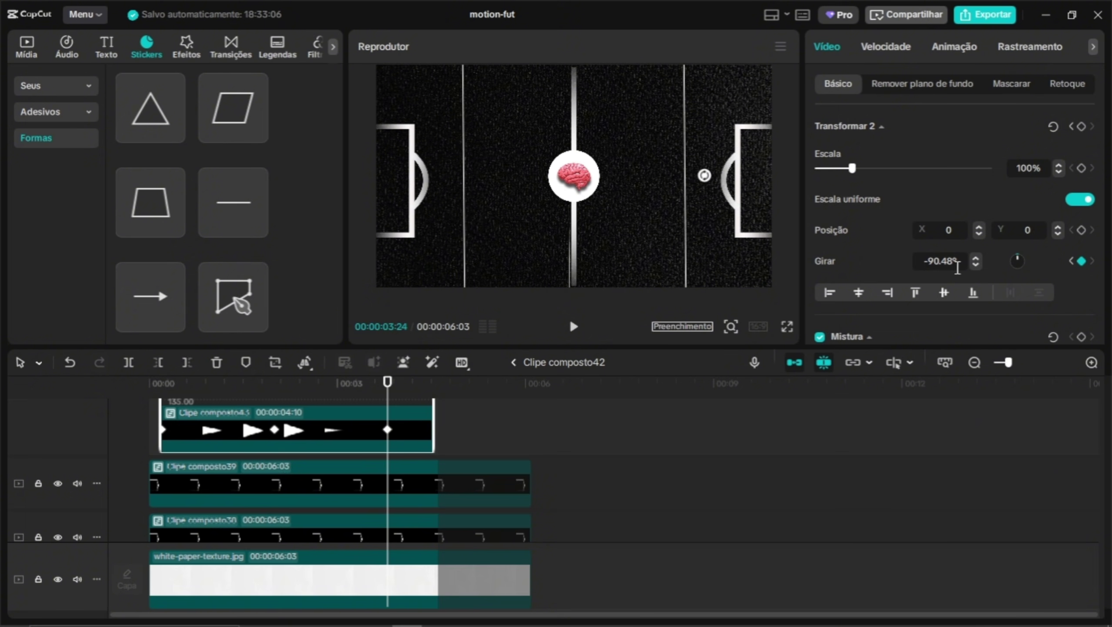
Return to the main timeline and play back the football-pitch compound clip to check the feathered beam
click(461, 426)
drag(460, 392, 134, 384)
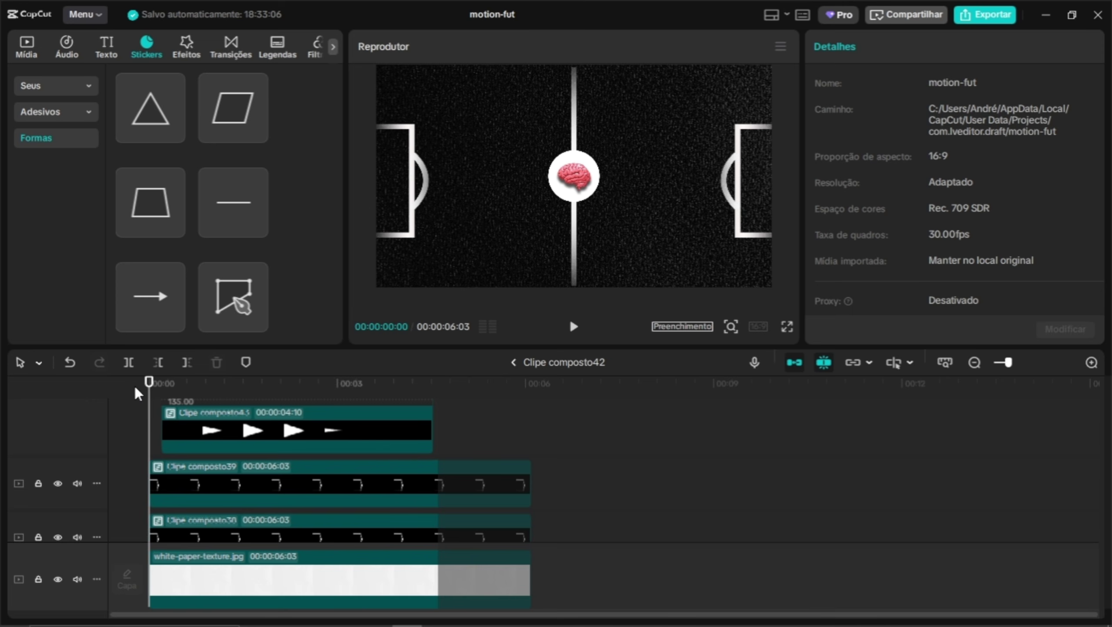
click(514, 362)
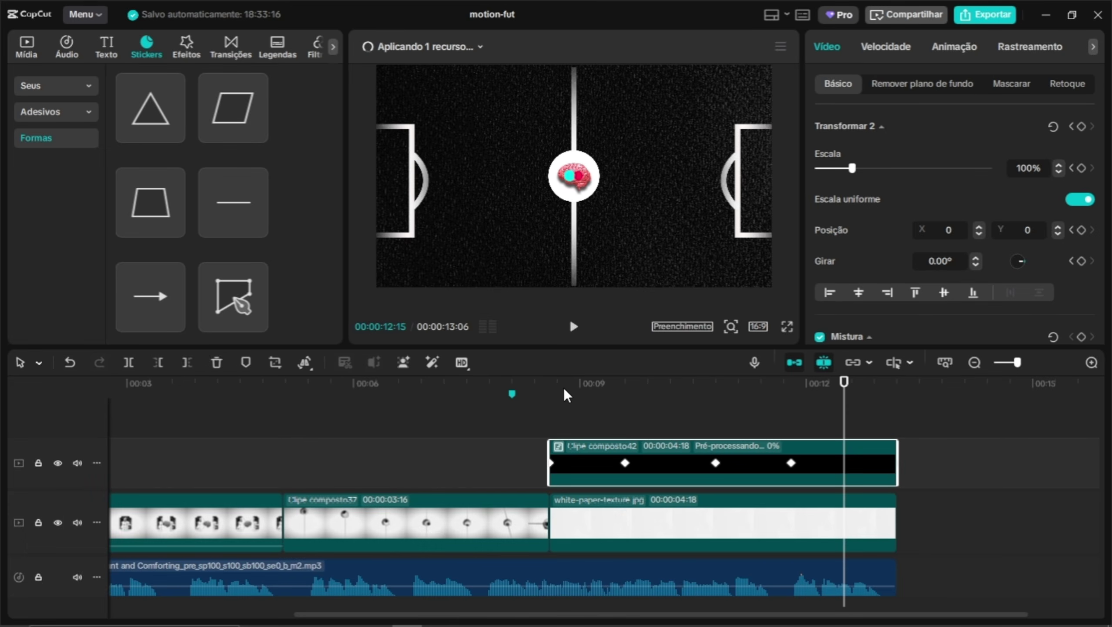
drag(564, 387, 518, 388)
key(space)
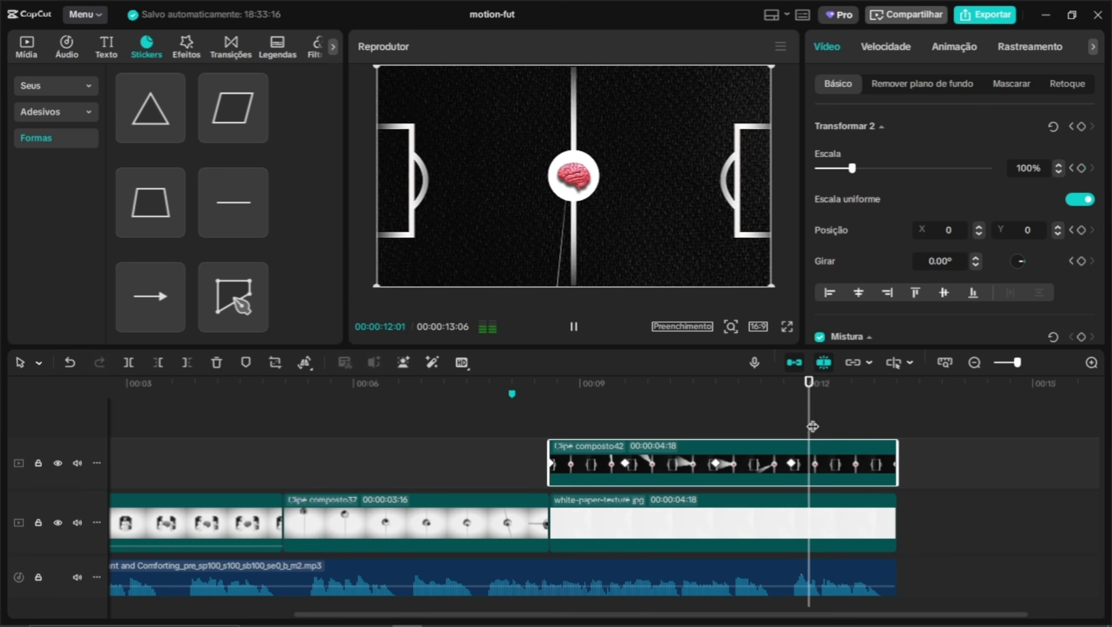
drag(814, 383, 563, 382)
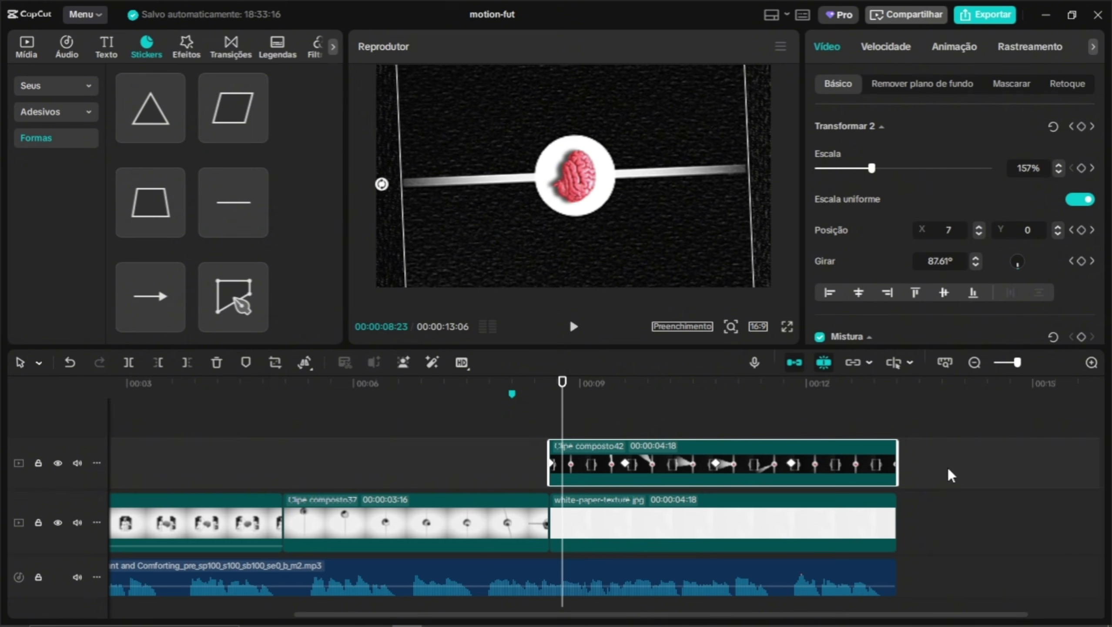
ctrl+click(856, 518)
right_click(819, 458)
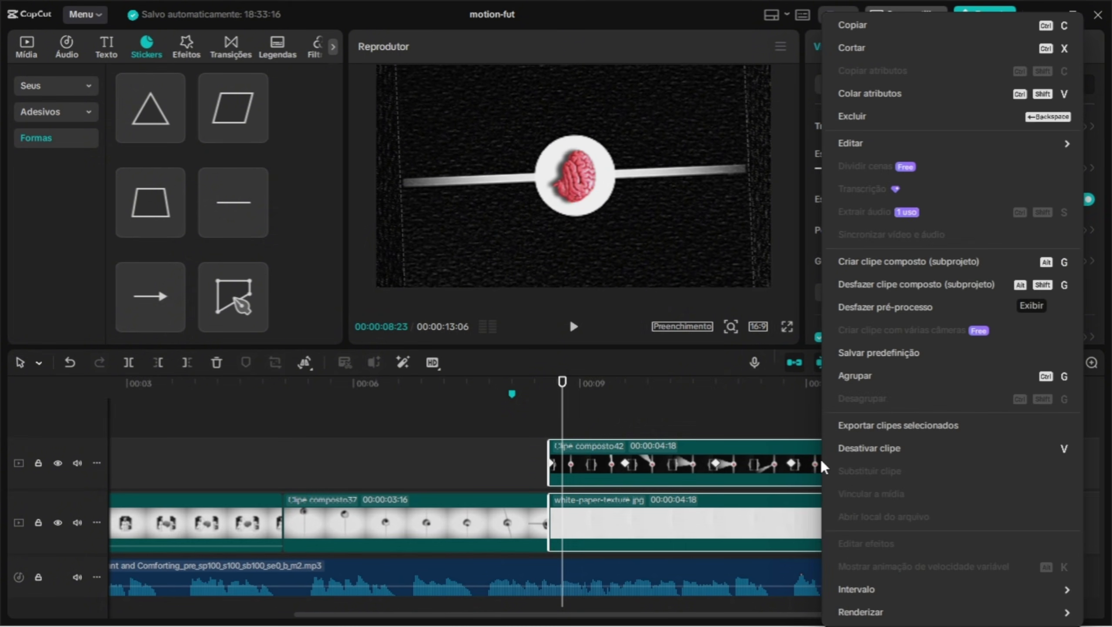
click(711, 430)
Copy the Ajuste4, Desfoque cromático, Vinheta and Impressão em tela de pontos layers from Clipe composto37 and paste them at 00:00:08:18 on the main timeline
double_click(491, 512)
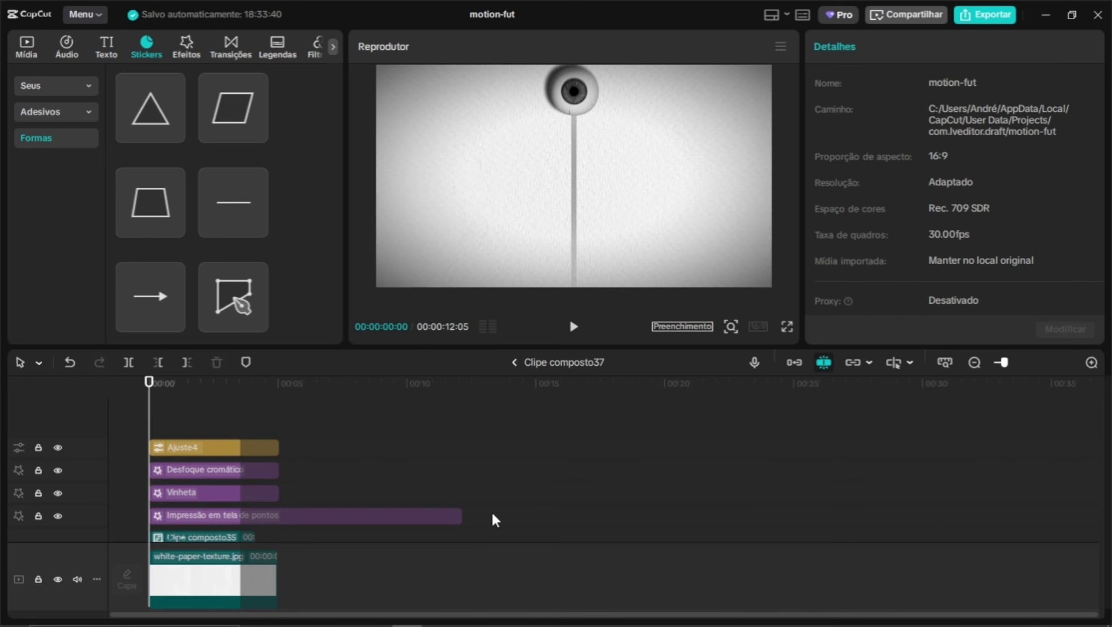
drag(492, 512, 163, 436)
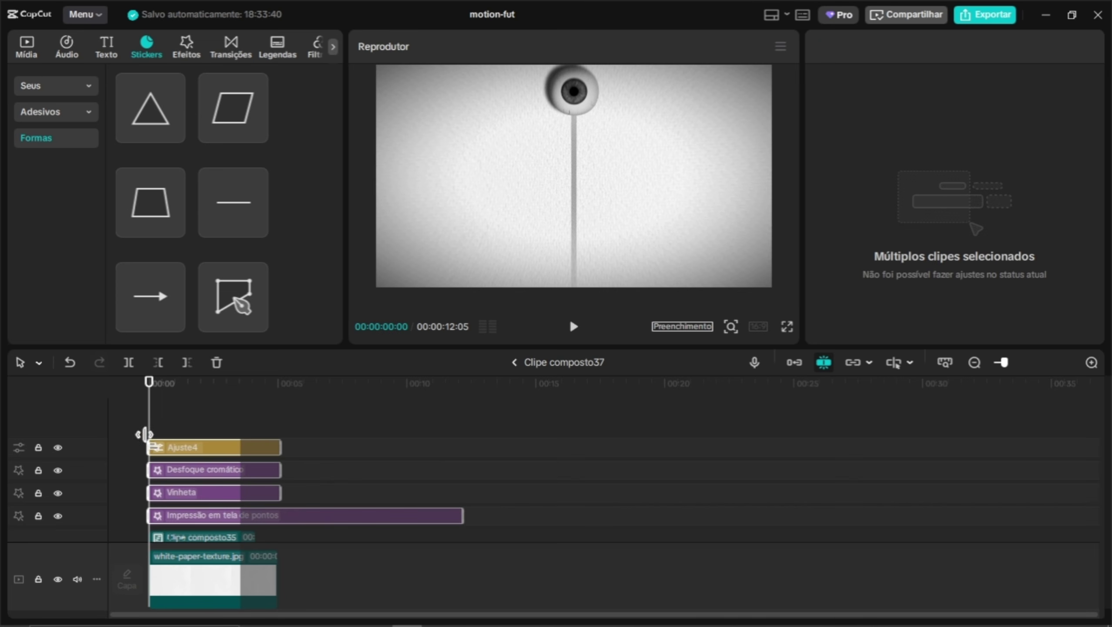
click(513, 362)
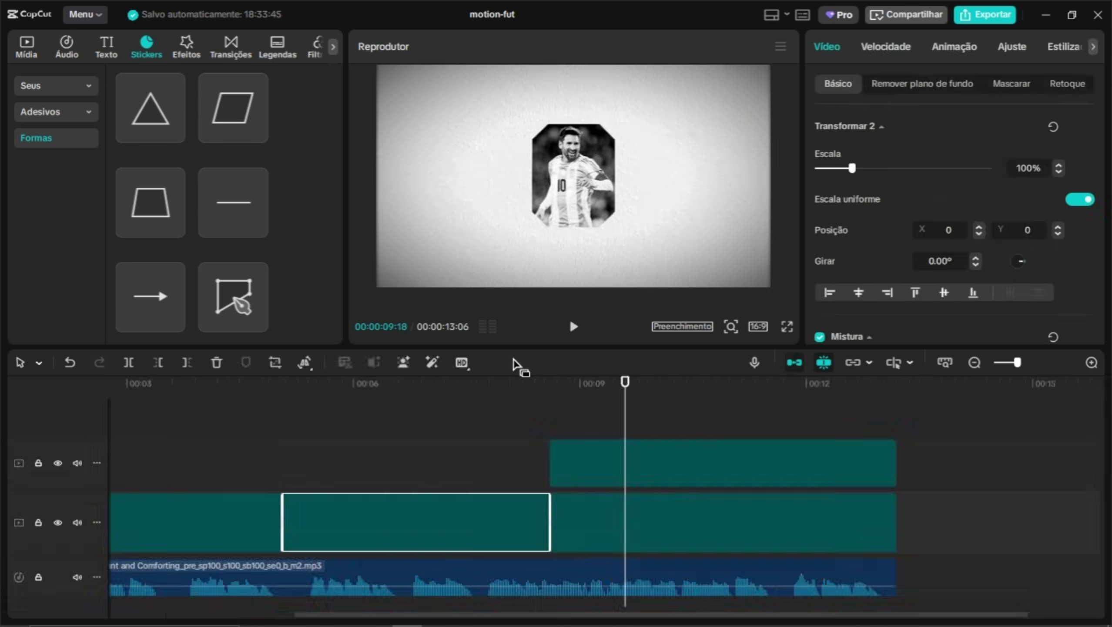
drag(592, 379, 549, 394)
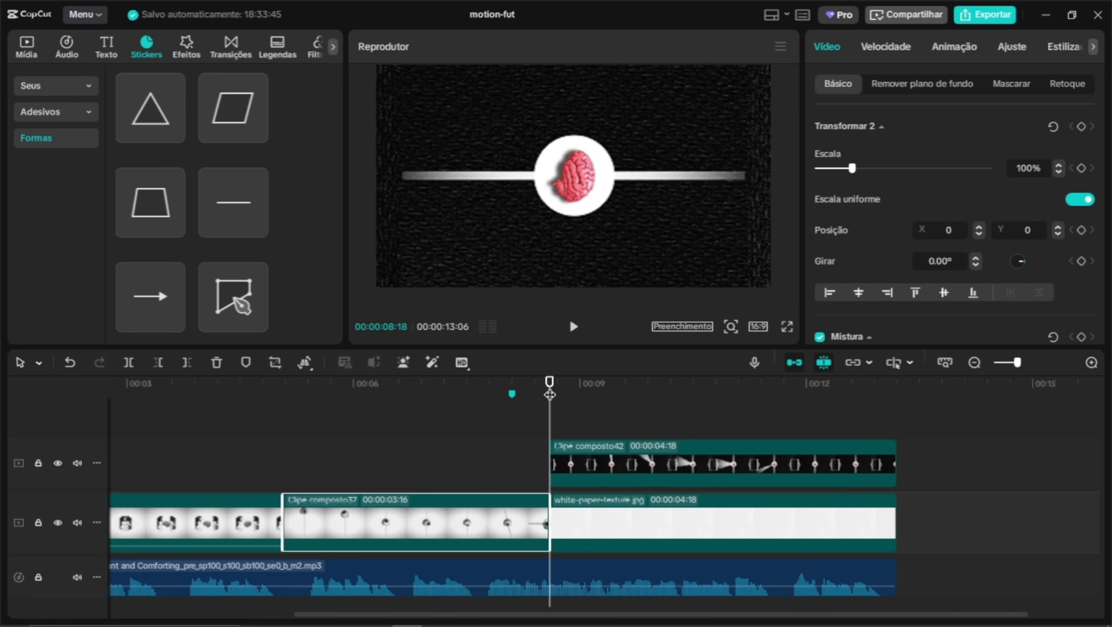
key(ctrl+v)
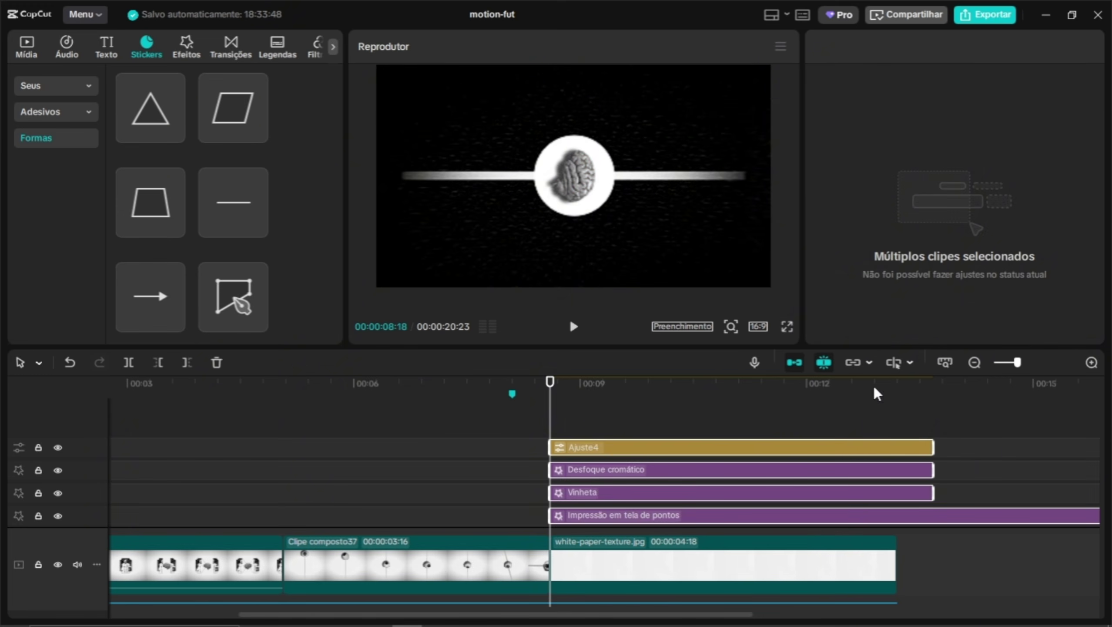
Split the four pasted adjustment and effect layers at 00:00:13:06 and delete the parts beyond the football-pitch clip
drag(876, 392, 897, 391)
click(954, 506)
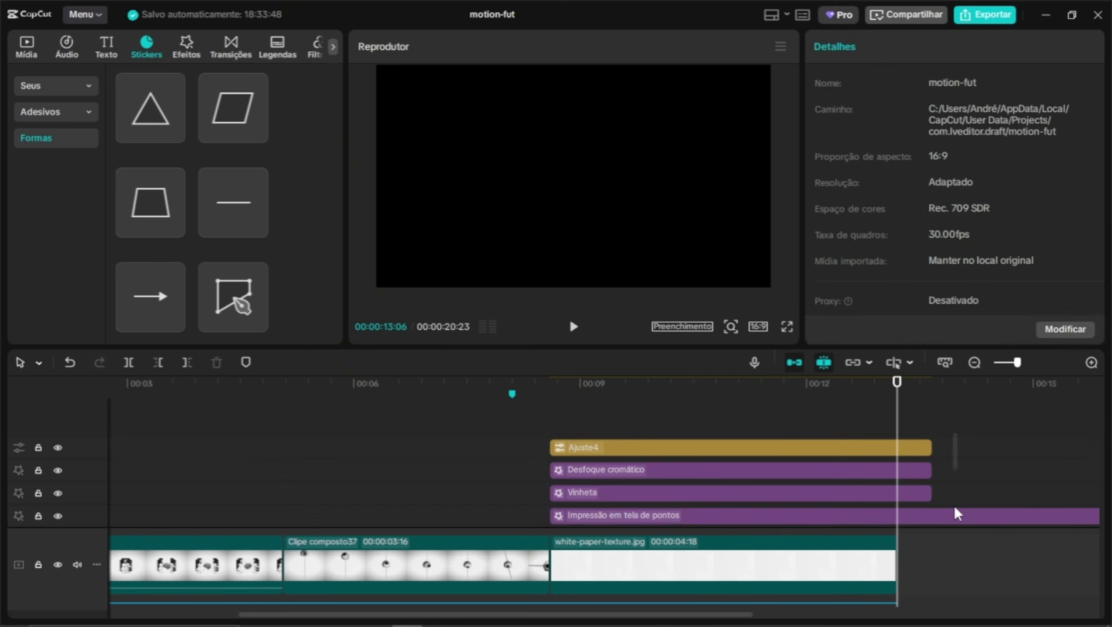
drag(955, 507, 919, 481)
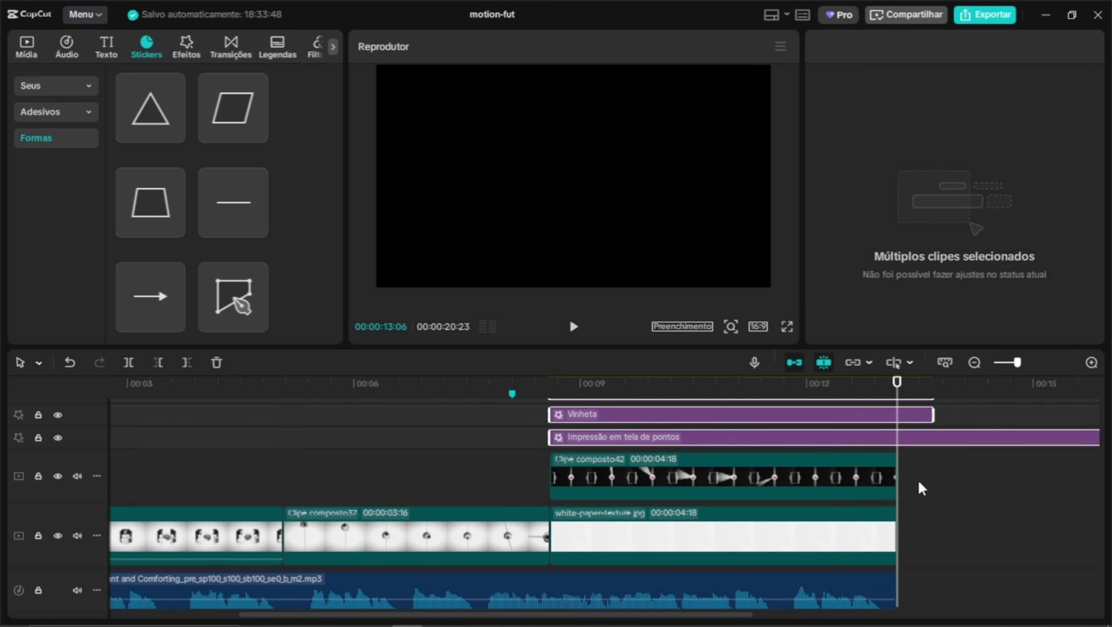
key(ctrl+b)
key(Delete)
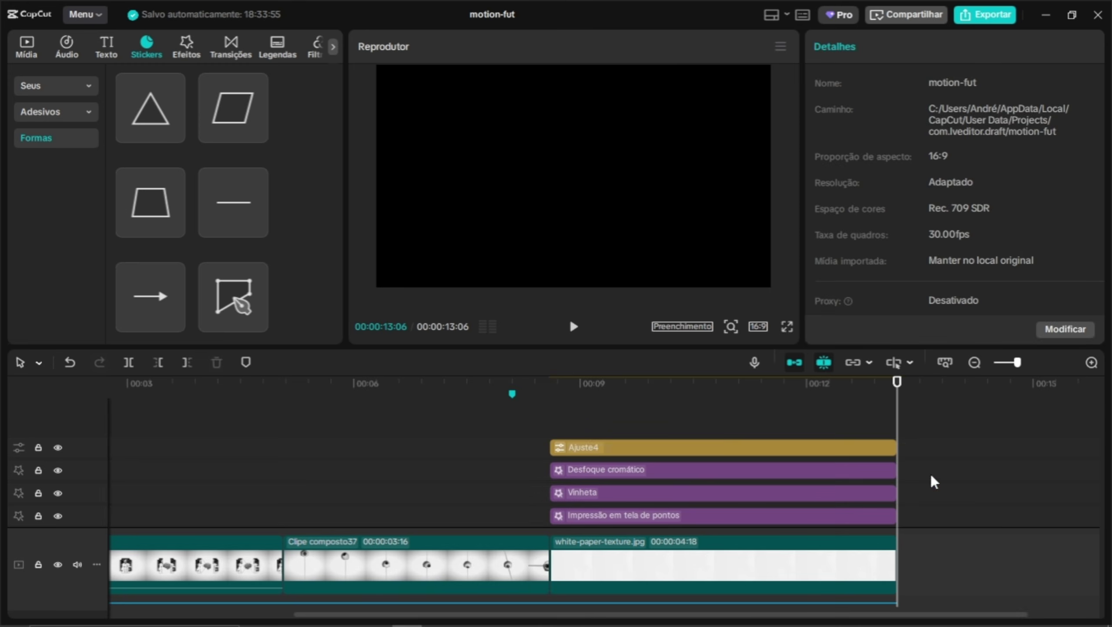
Examine the football-pitch scene with its effects in full screen at 00:00:10:20, and scrub back through the animation
drag(861, 378, 705, 413)
click(786, 326)
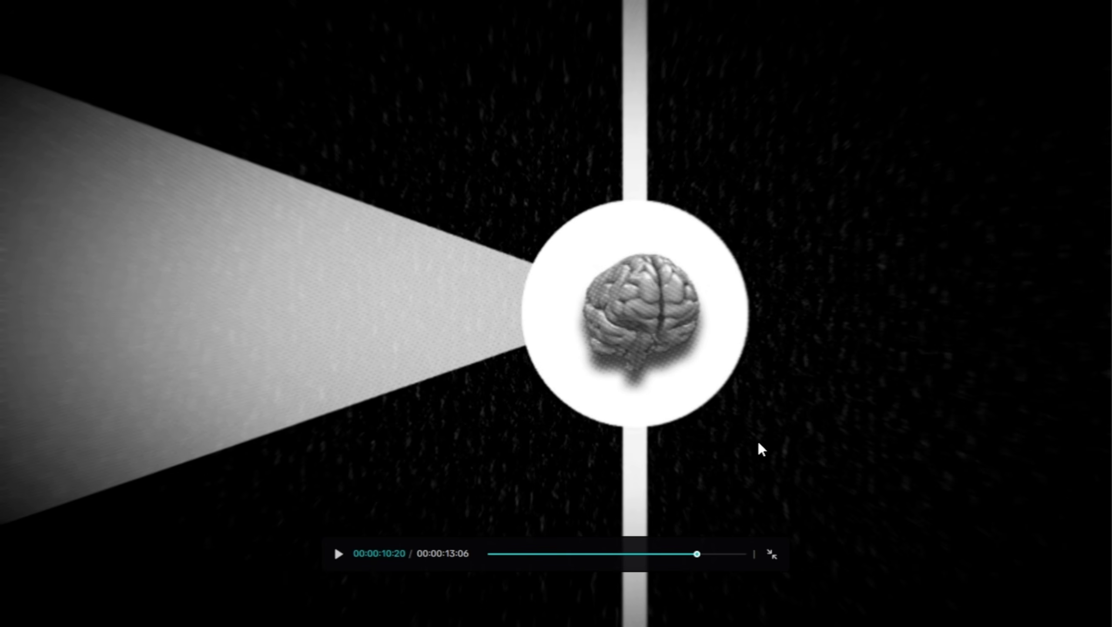
key(Escape)
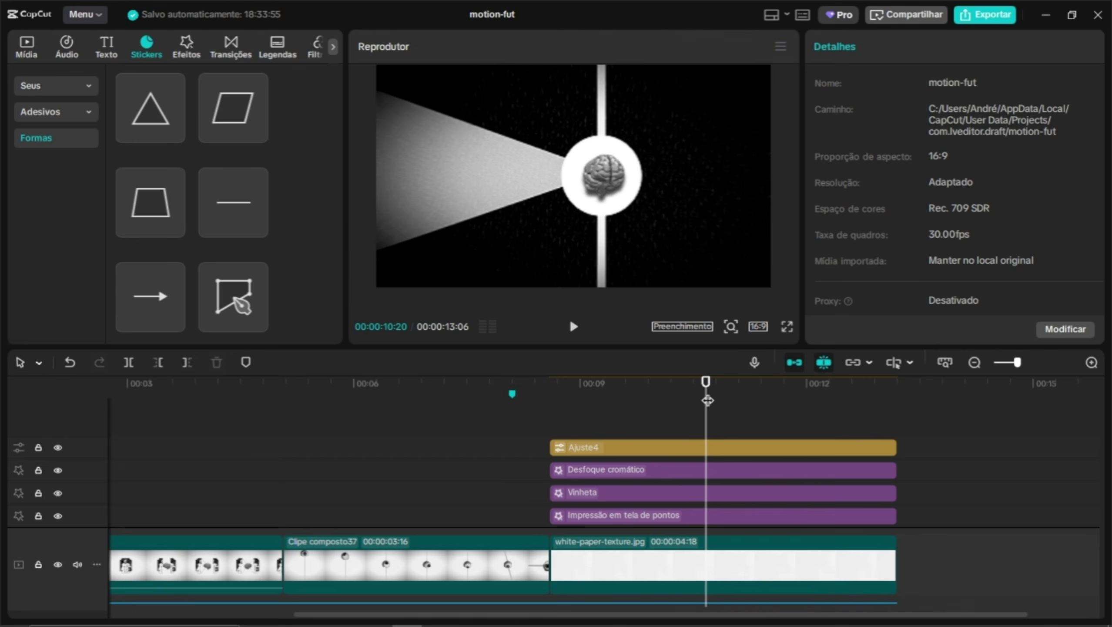
drag(707, 400, 588, 411)
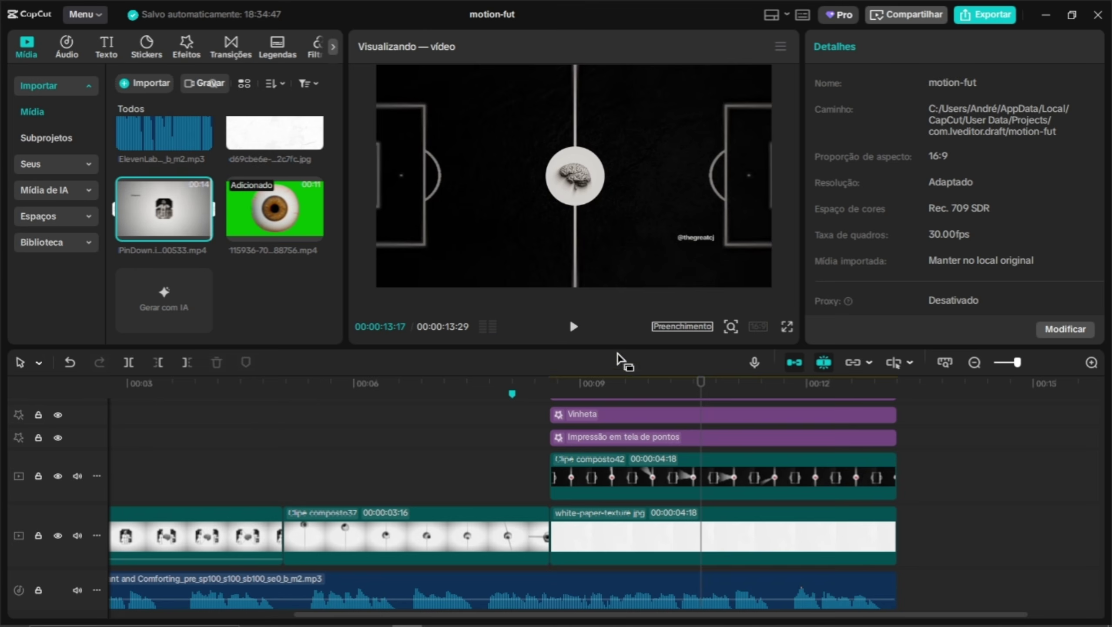
Scrub the football-pitch clip on the main timeline and reopen the compound clip for editing
click(630, 485)
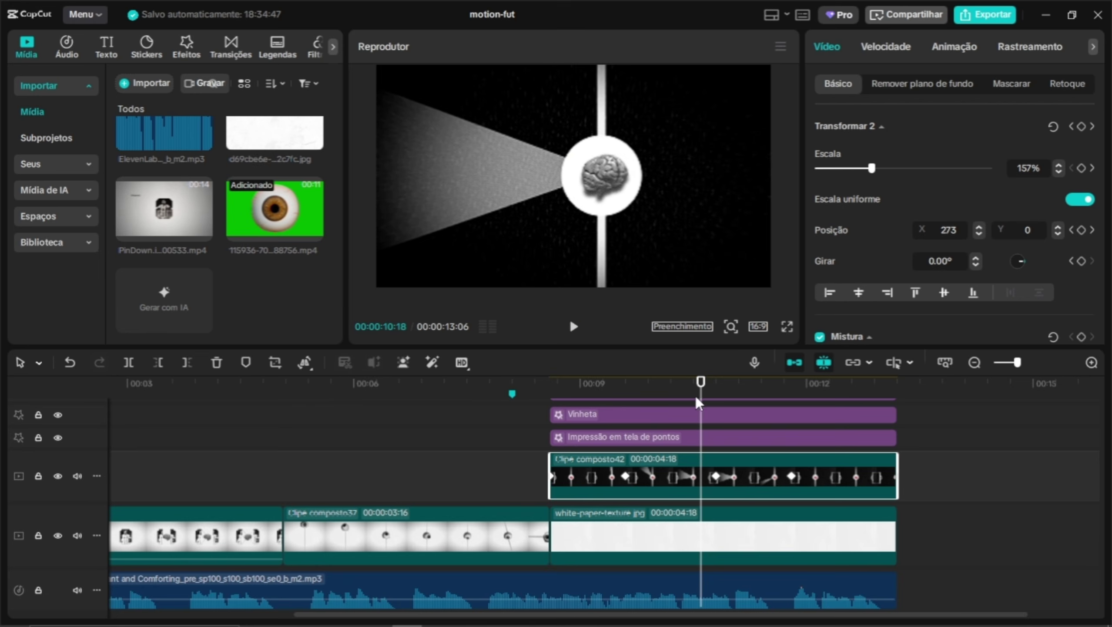
drag(696, 395, 786, 439)
double_click(751, 477)
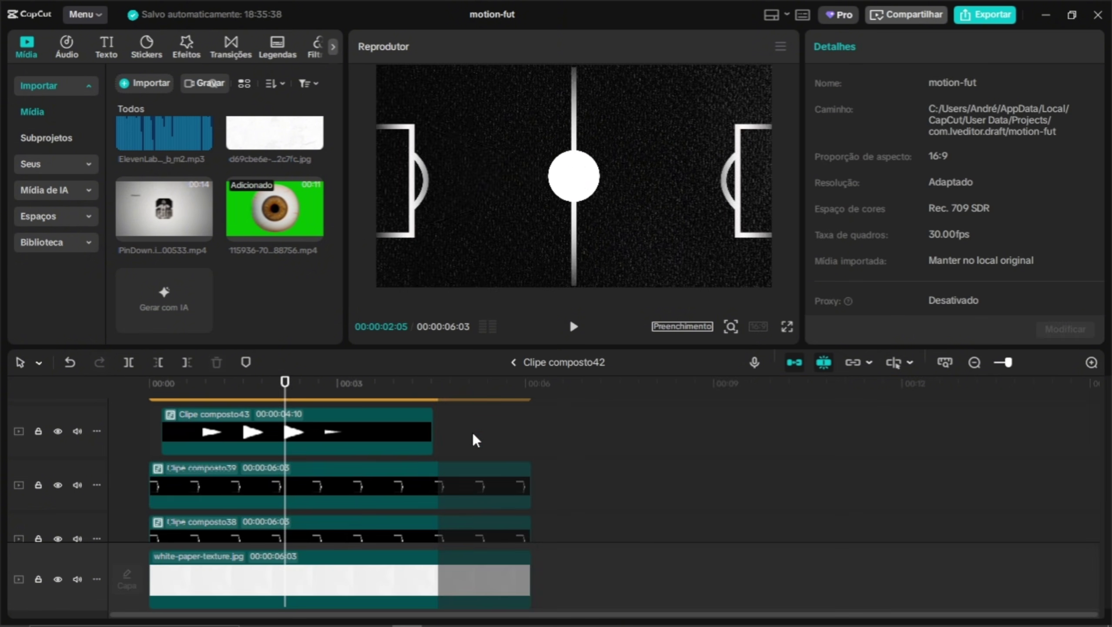
Set Clipe composto43's rotation to -360° at the 00:00:03:24 keyframe and play back the beam's rotation
click(314, 432)
drag(291, 390, 391, 416)
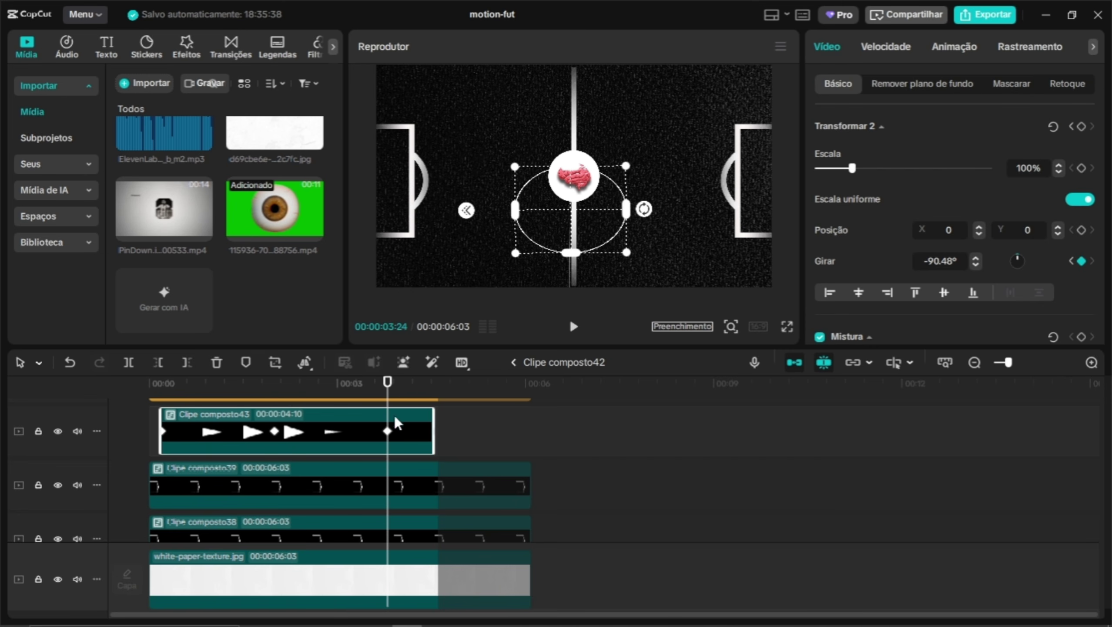
click(1011, 85)
click(853, 86)
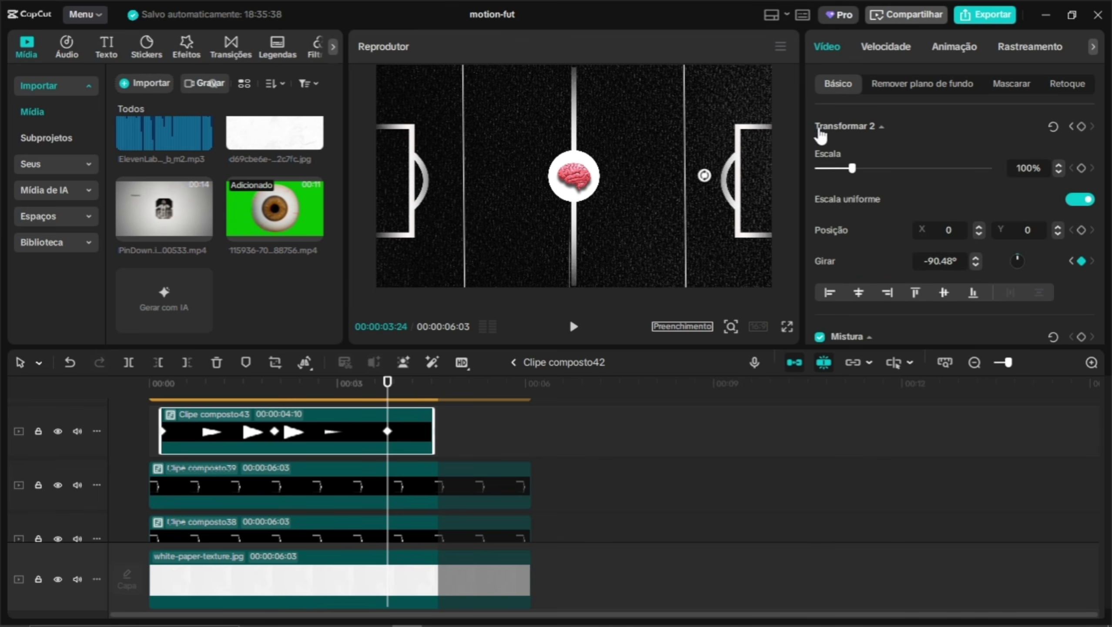
drag(705, 178, 558, 247)
drag(386, 392, 114, 376)
key(space)
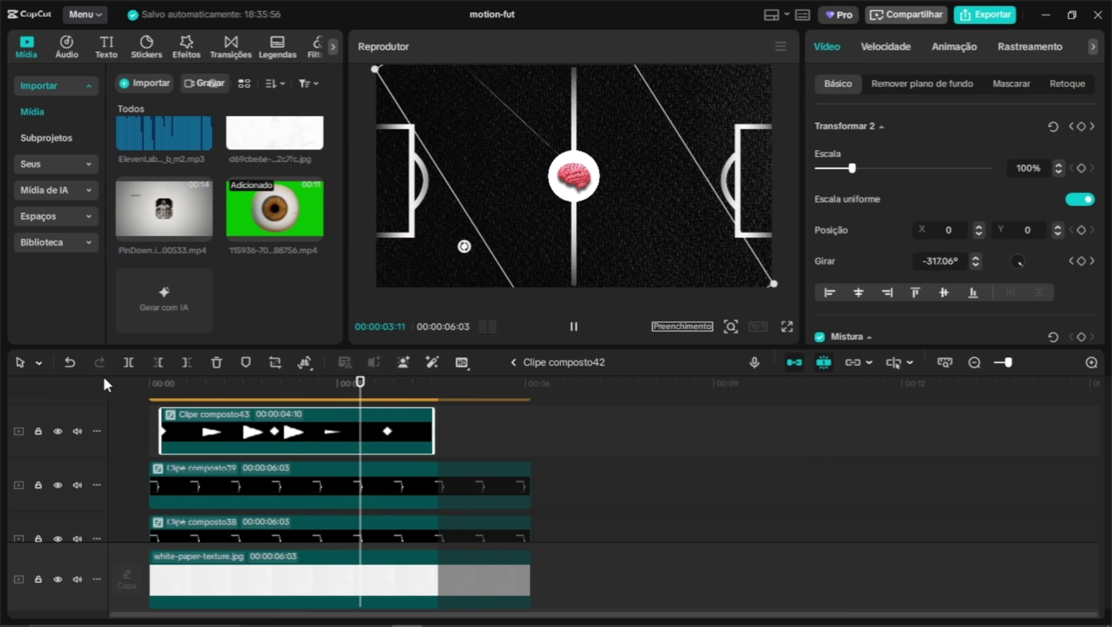
key(space)
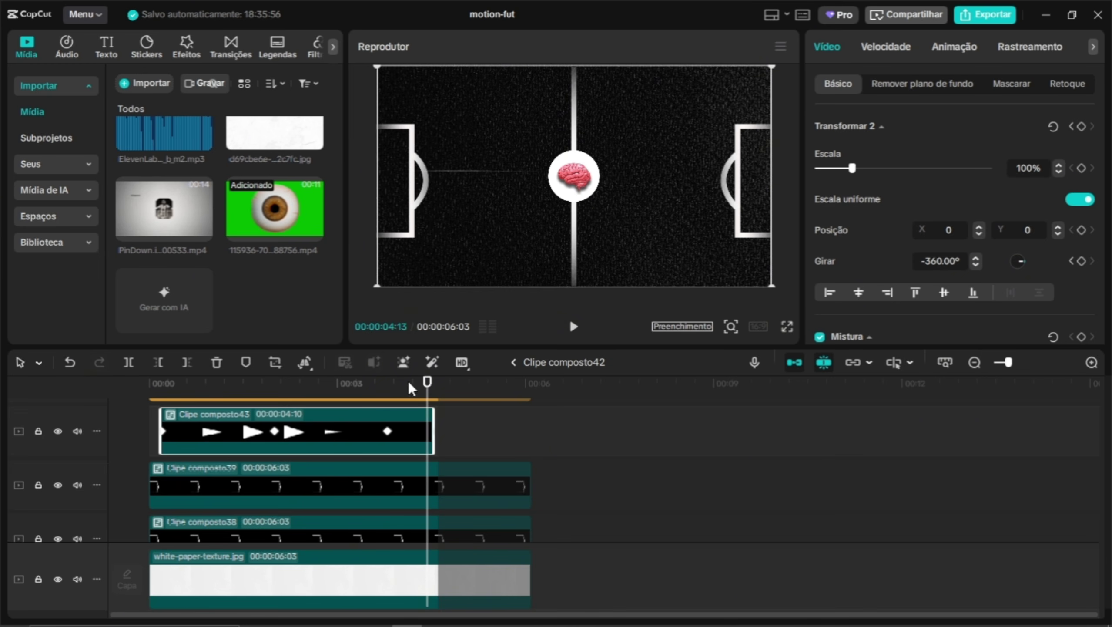
mouse_move(394, 381)
mouse_down()
mouse_move(356, 381)
mouse_move(384, 385)
mouse_up()
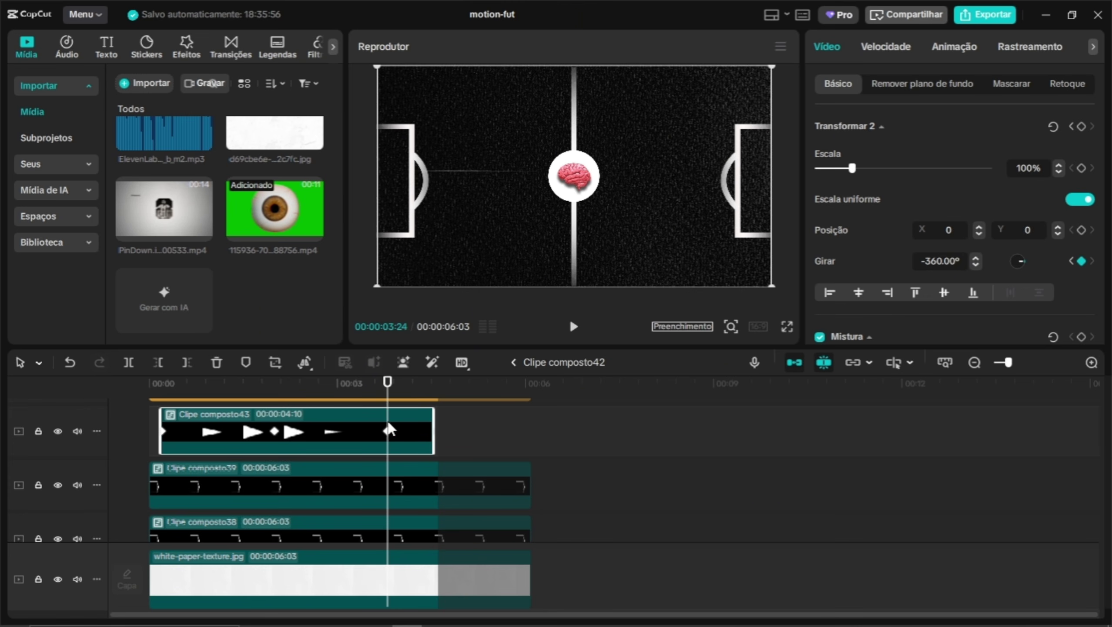
Add an opacity keyframe at 100% on Clipe composto43 at 00:00:03:14 and lower the opacity to 0% at 00:00:03:24
click(366, 424)
scroll(885, 268, down, 4)
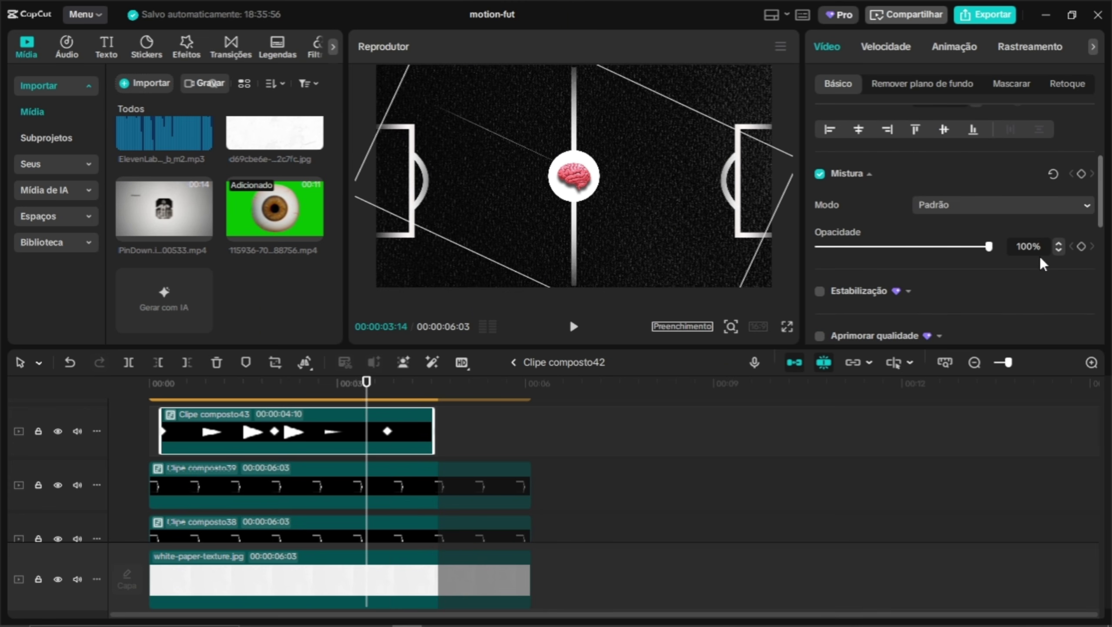
click(1081, 246)
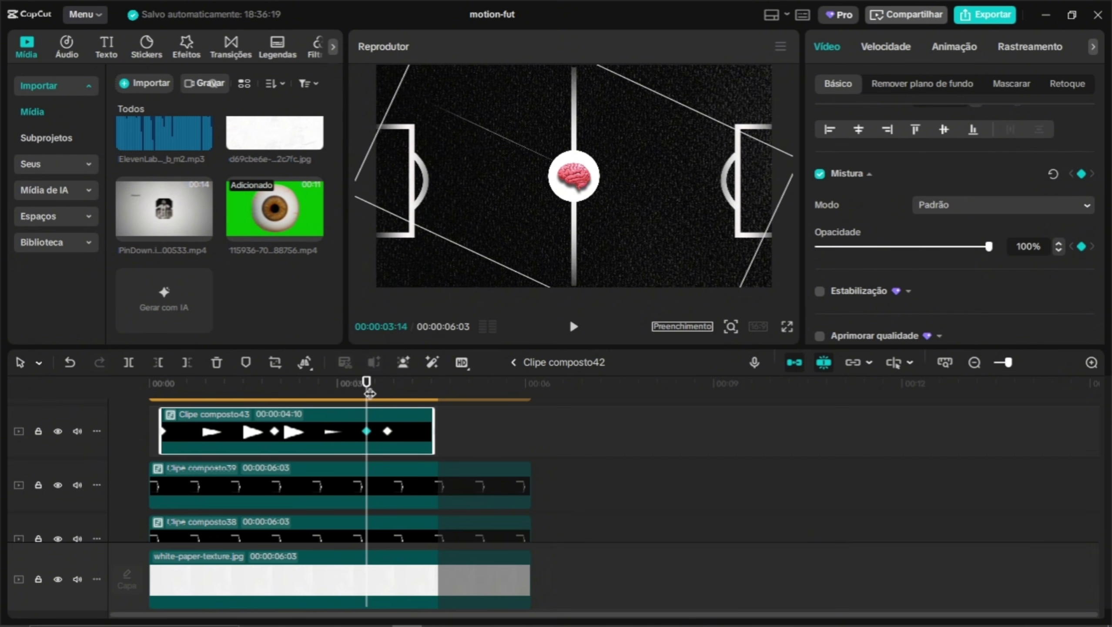
drag(369, 393, 385, 392)
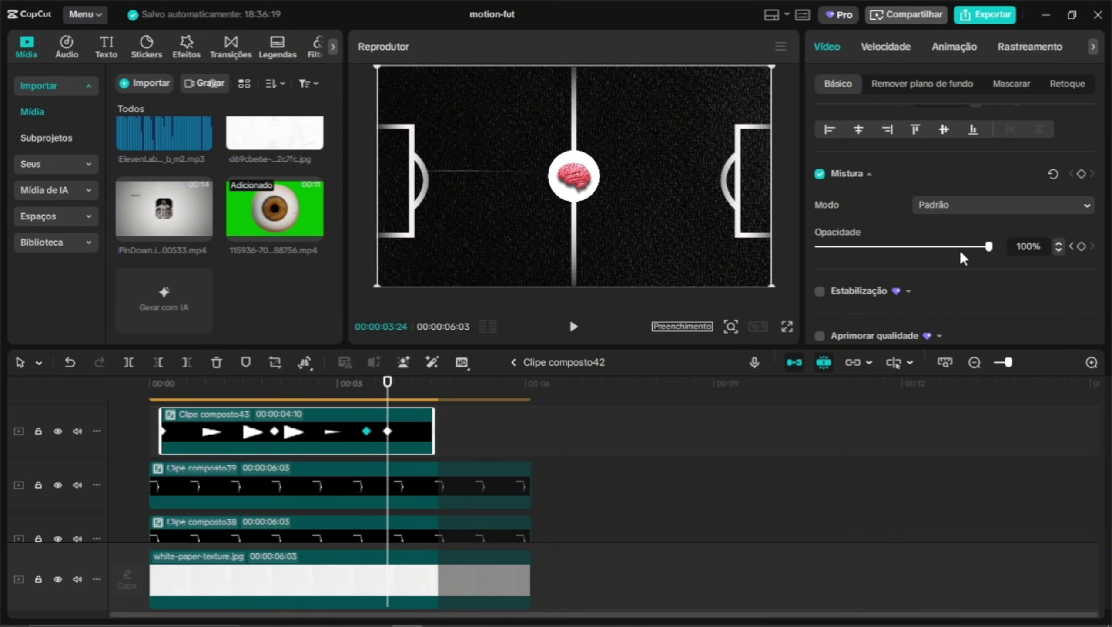
drag(963, 258, 758, 261)
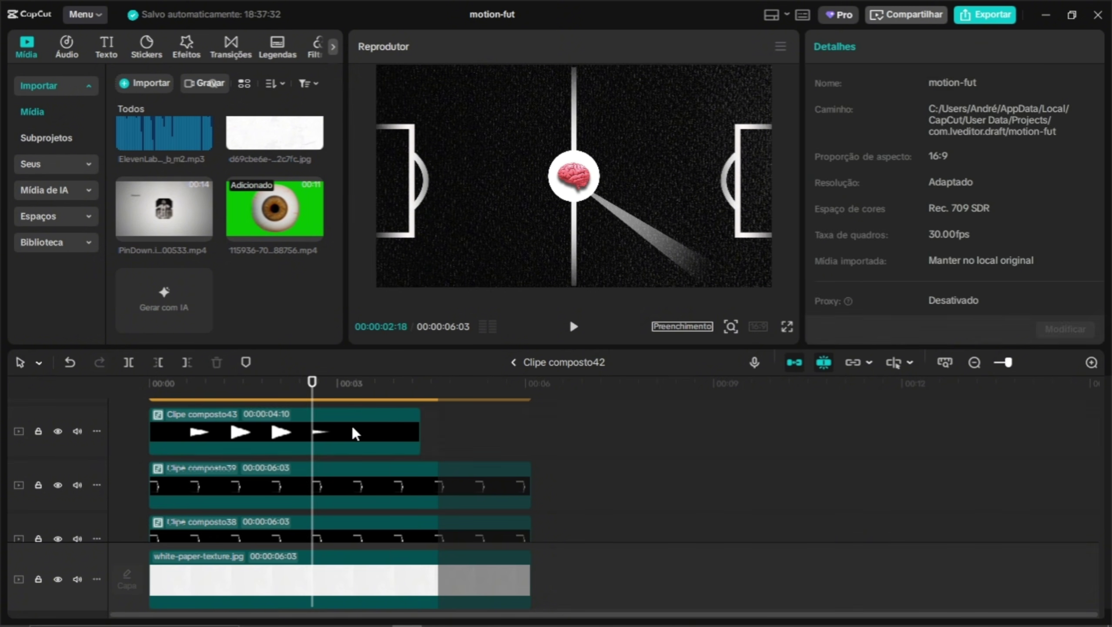
click(351, 423)
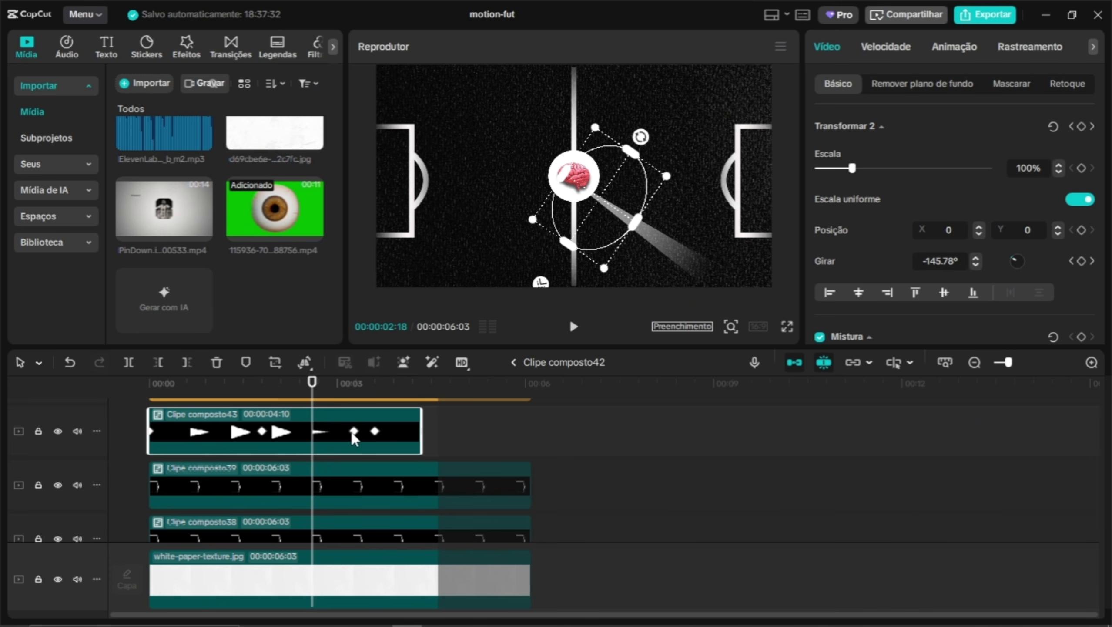
right_click(353, 431)
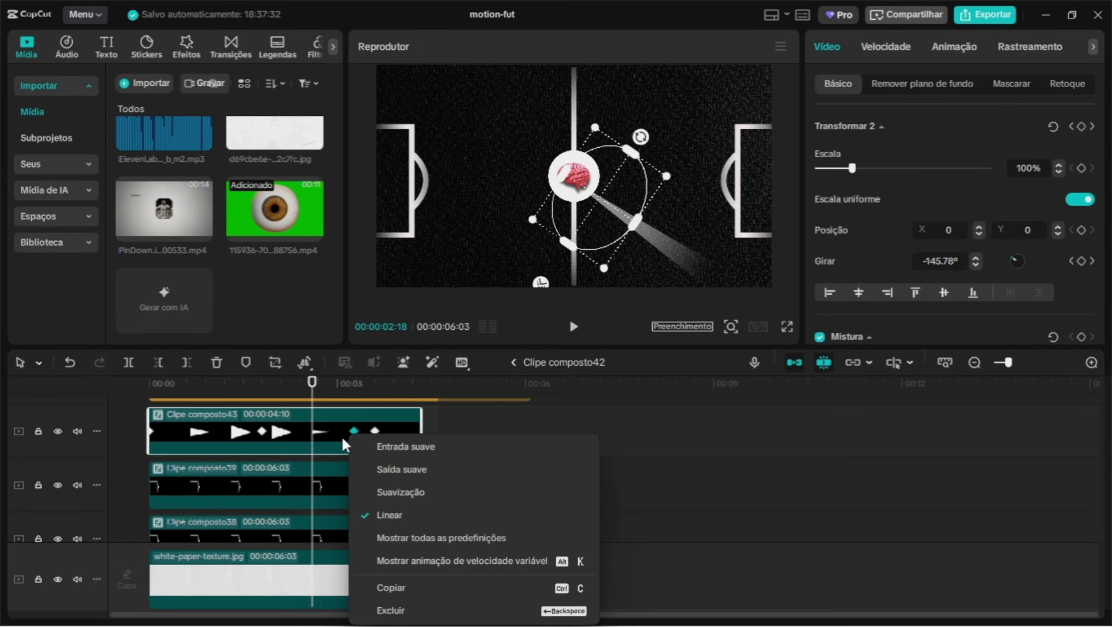
click(435, 537)
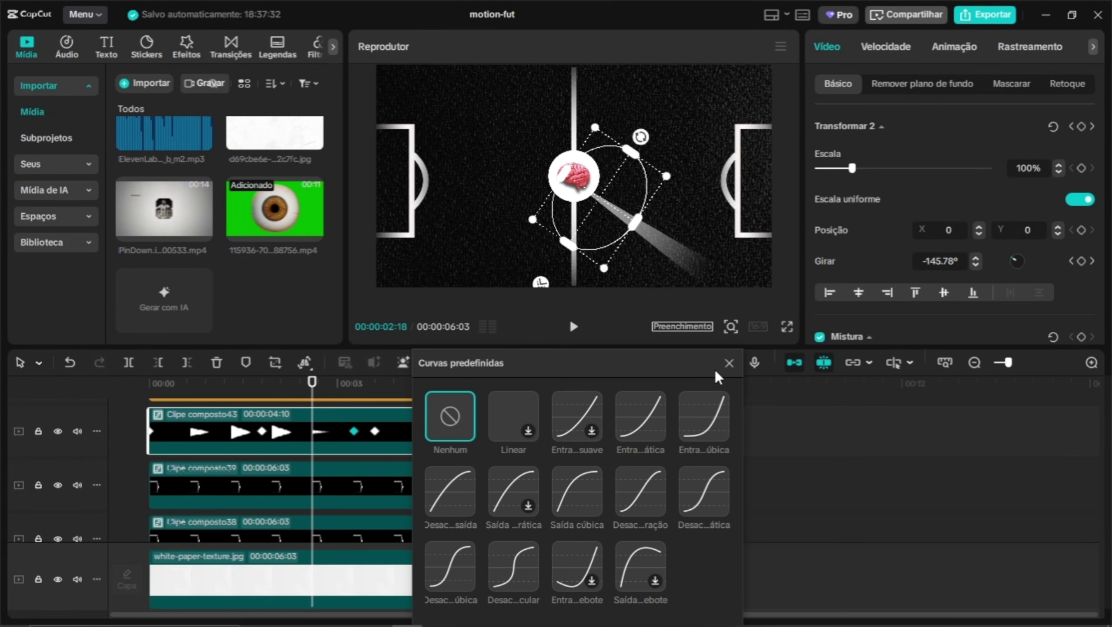
click(729, 362)
Show Clipe composto43's variable-speed animation graph and move both opacity keyframes earlier so the fade-out ends before the final rotation keyframe
right_click(334, 431)
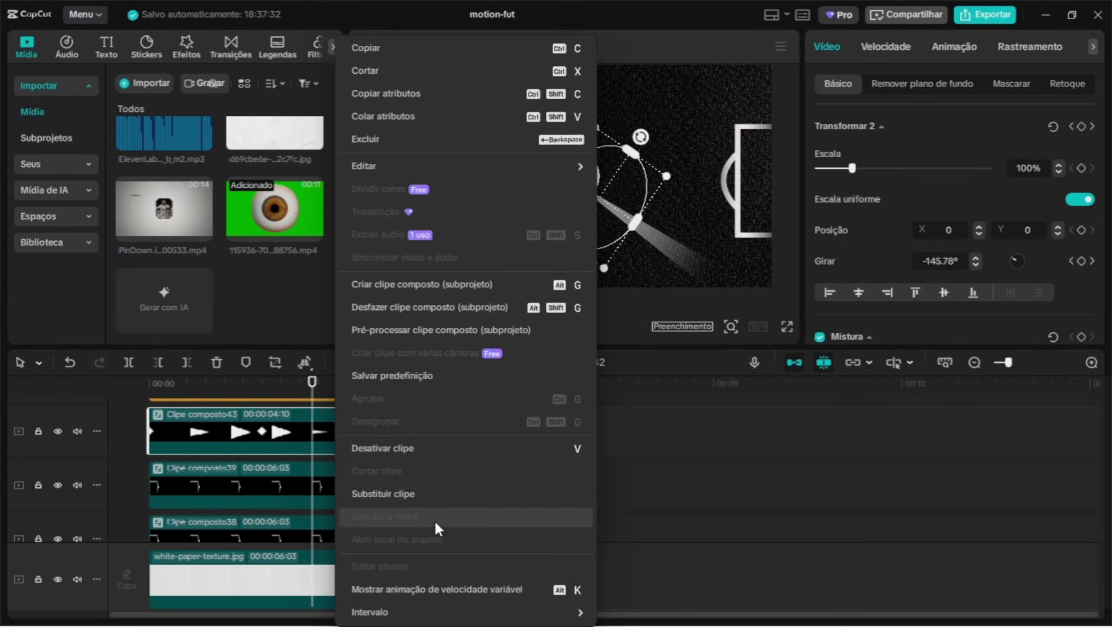
click(425, 589)
scroll(369, 456, up, 2)
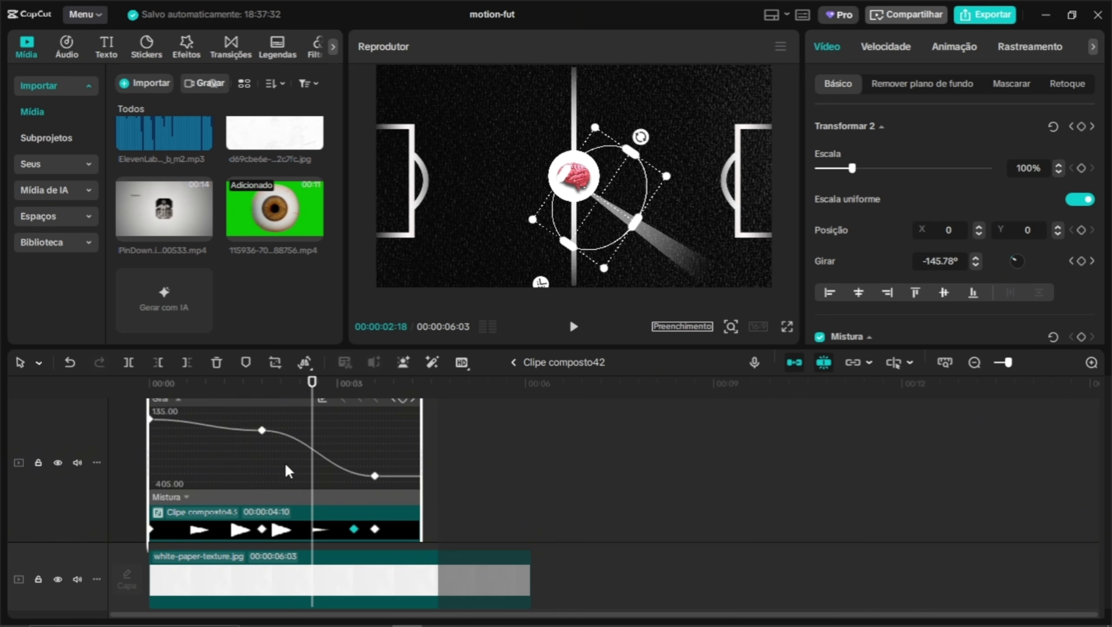
scroll(295, 495, down, 3)
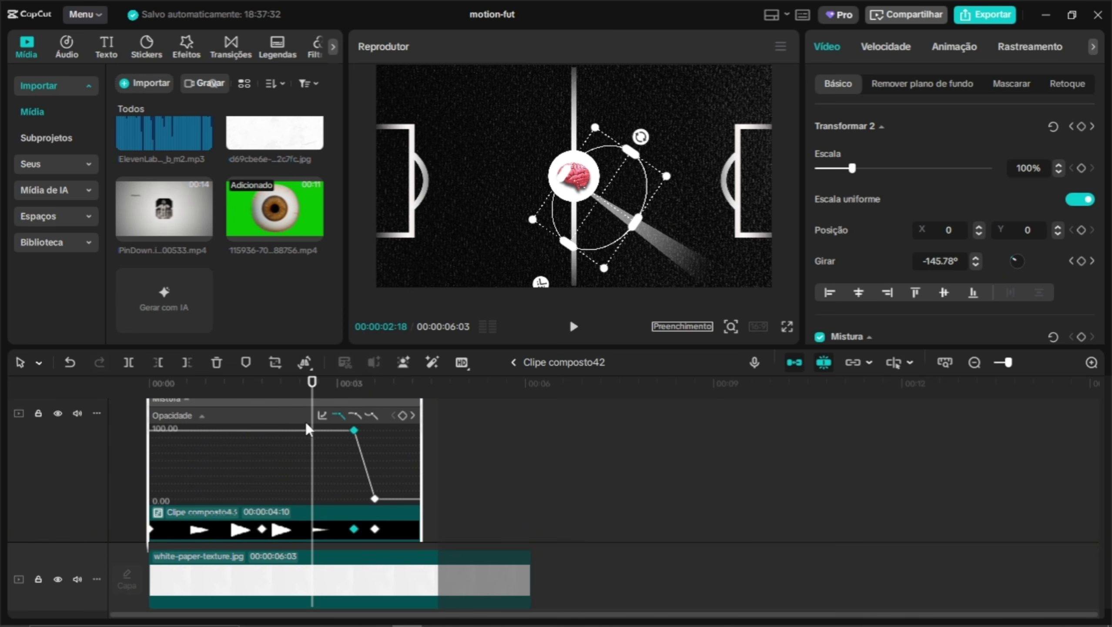
scroll(324, 448, up, 3)
drag(353, 495, 331, 498)
double_click(372, 499)
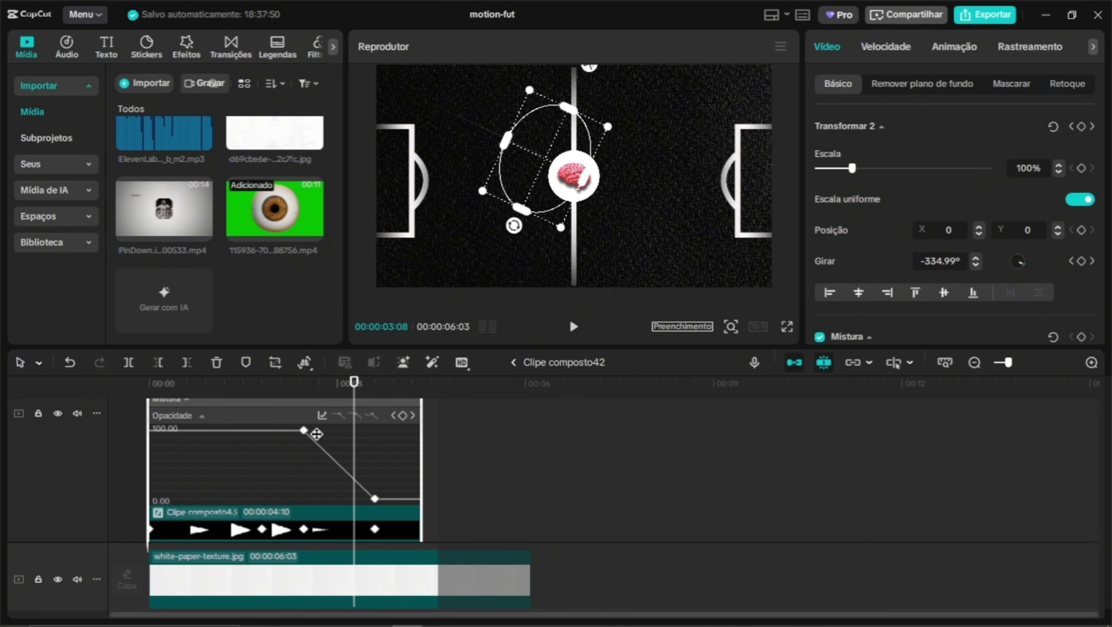
double_click(294, 418)
double_click(374, 499)
double_click(299, 422)
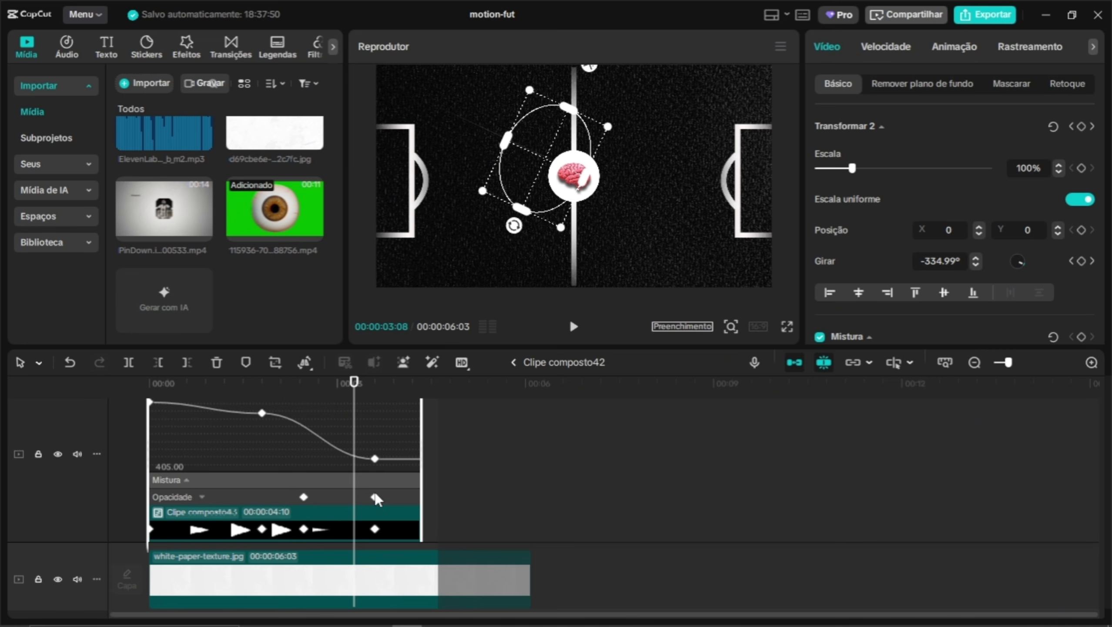
drag(376, 494, 340, 502)
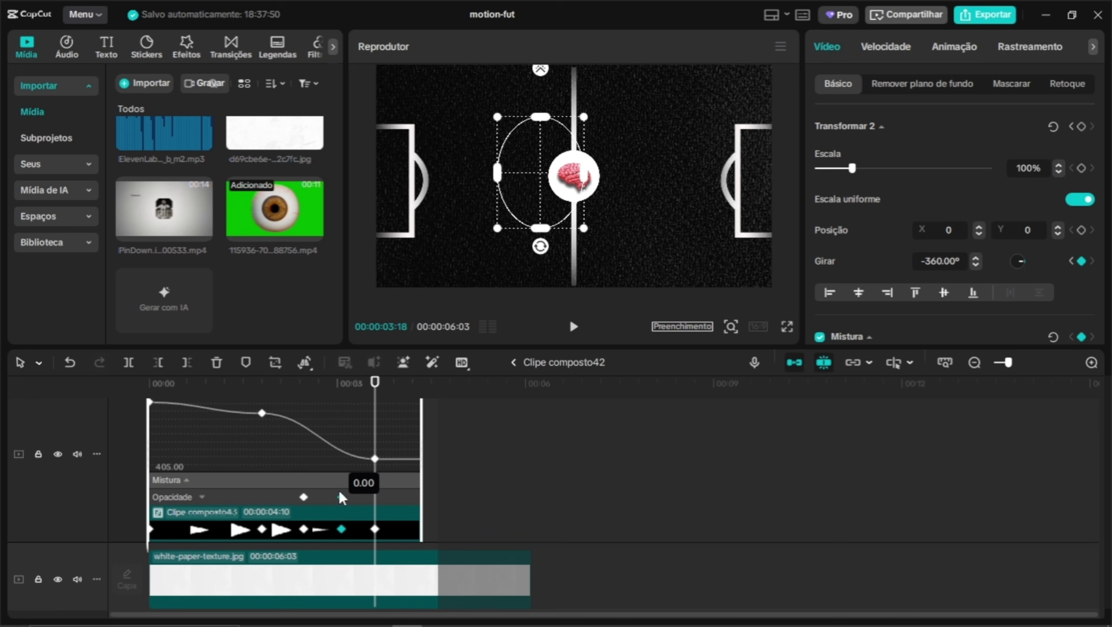
mouse_move(367, 391)
mouse_down()
mouse_move(313, 396)
mouse_move(356, 402)
mouse_up()
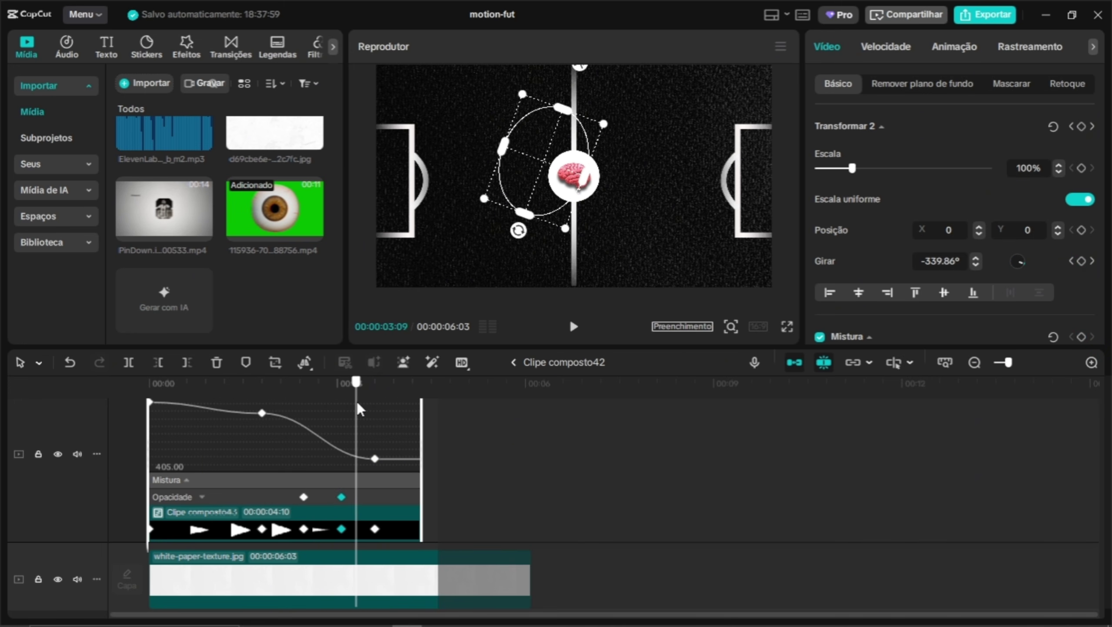
Return to the main timeline and play the football-pitch scene to check the beam's fade-out
click(513, 362)
drag(671, 404, 558, 386)
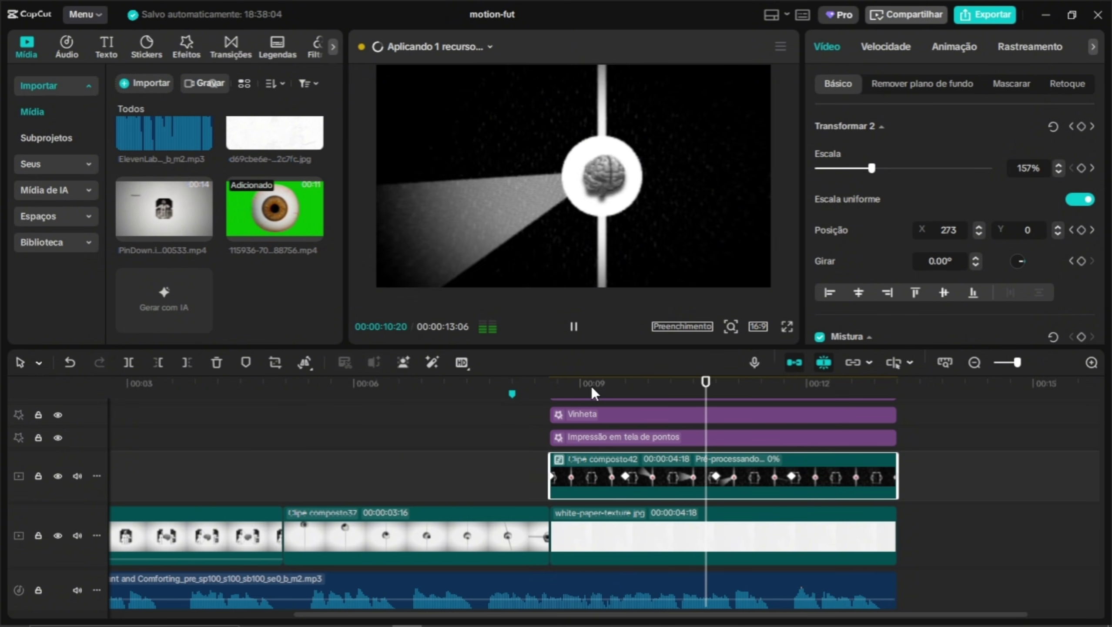
key(space)
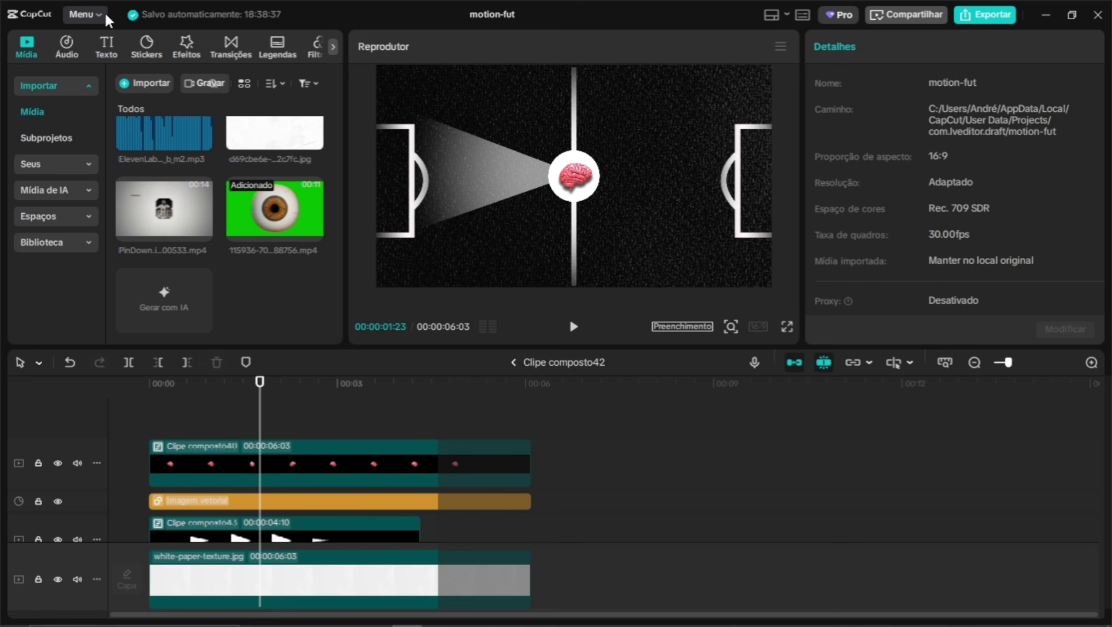
Add a default text layer at 00:00:01:23 inside Clipe composto42 and change its wording to "não apenas o seu"
click(106, 46)
drag(151, 109, 261, 428)
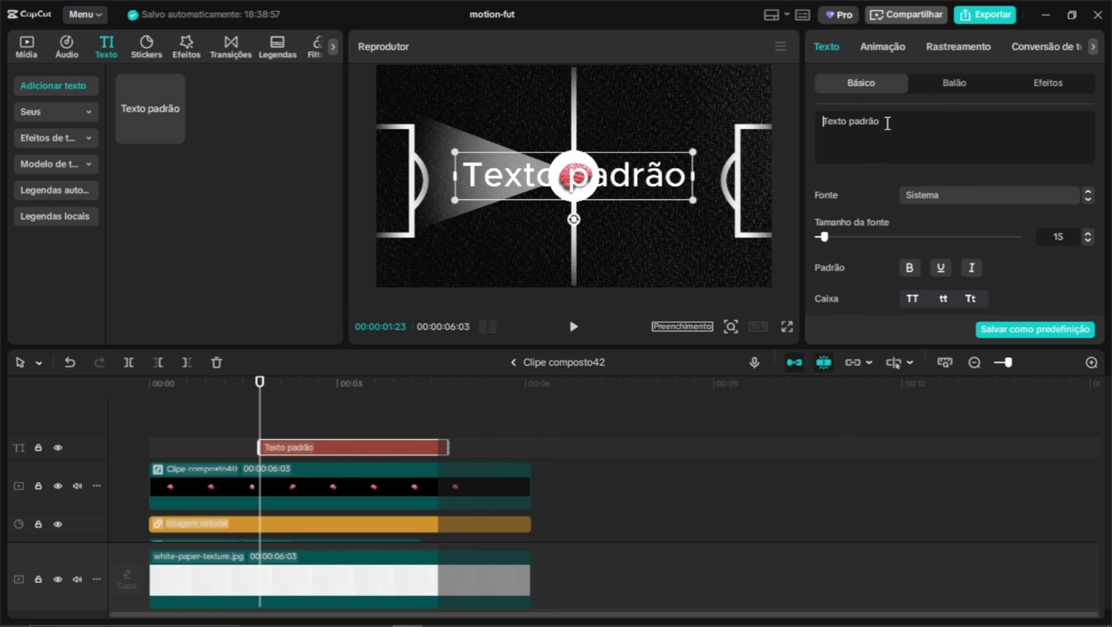
drag(887, 122, 801, 113)
key(BackSpace)
text(n)
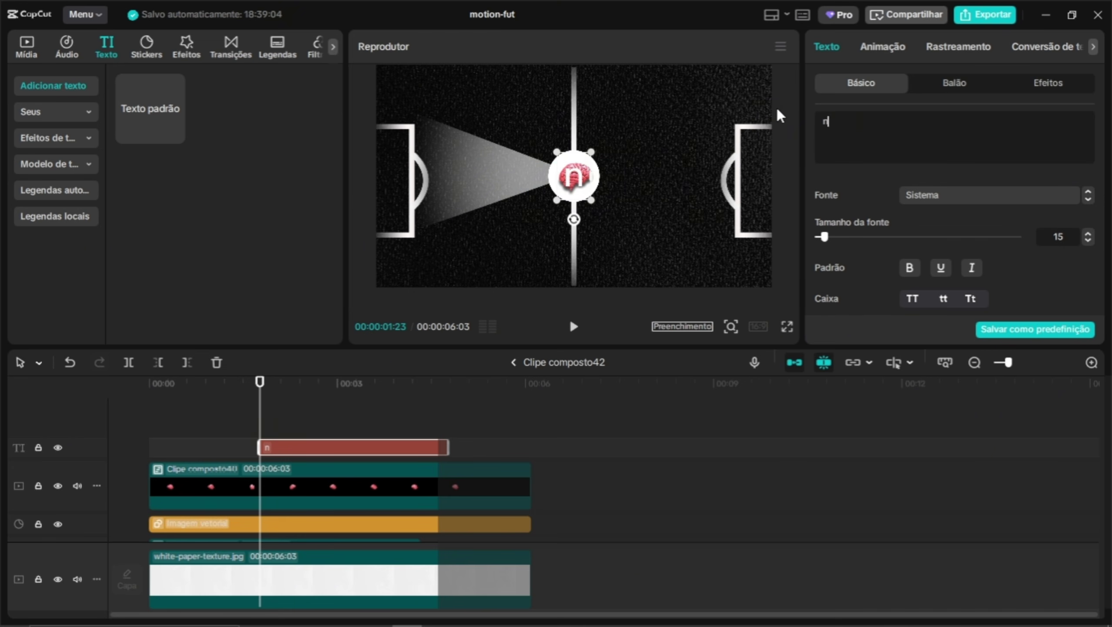
text(ão apen)
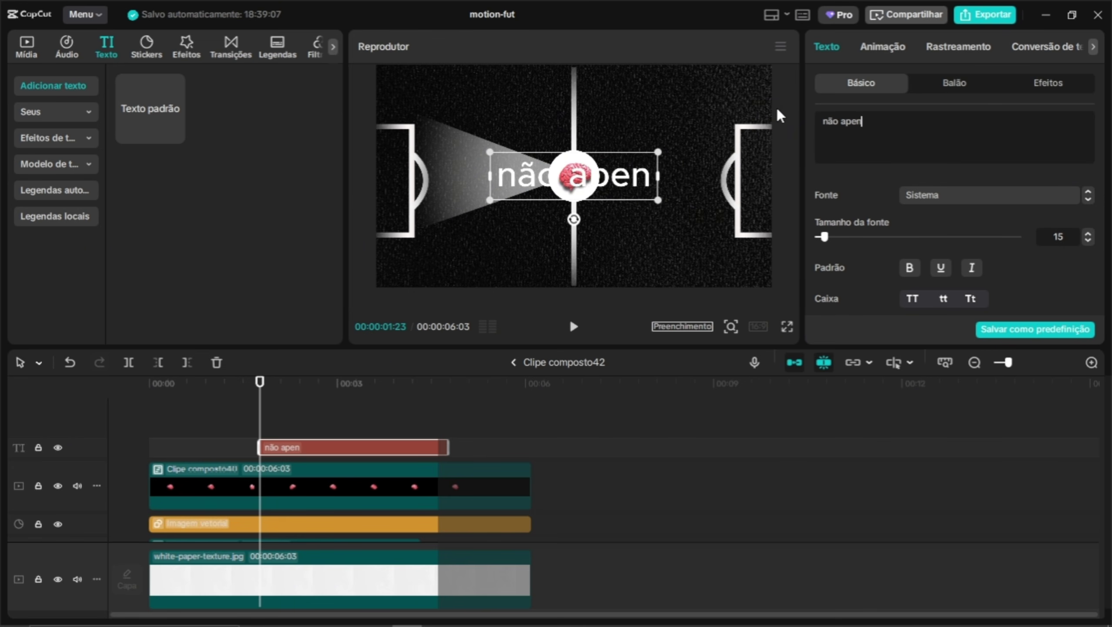
text(as o seu)
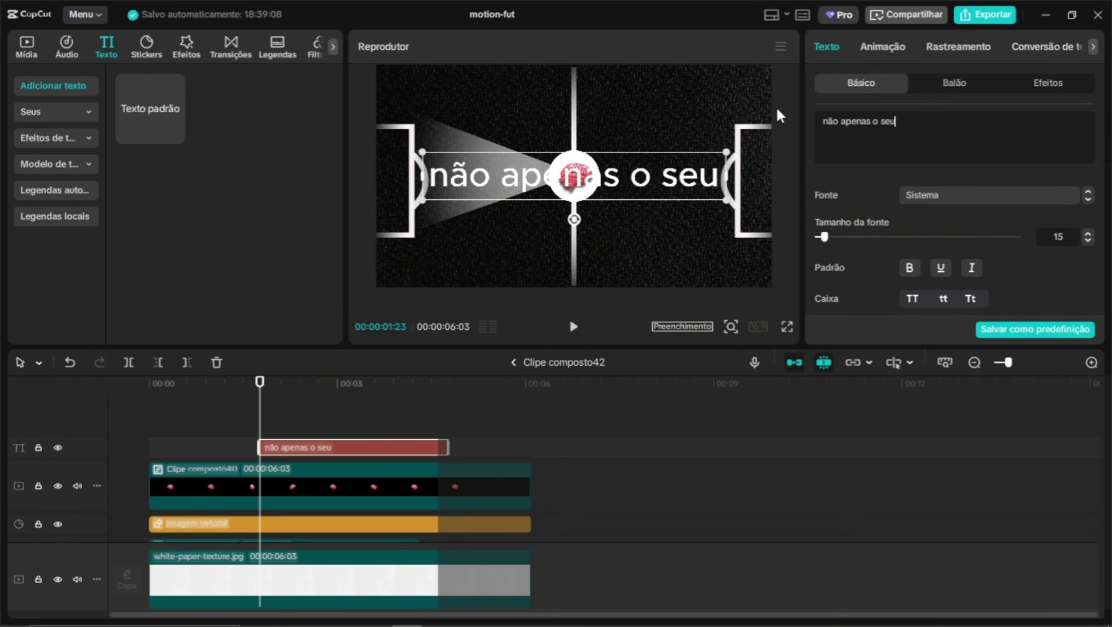
Format the "não apenas o seu" text in Poppins-Bold with character spacing -1, and scale it down inside the beam beside the brain
click(936, 190)
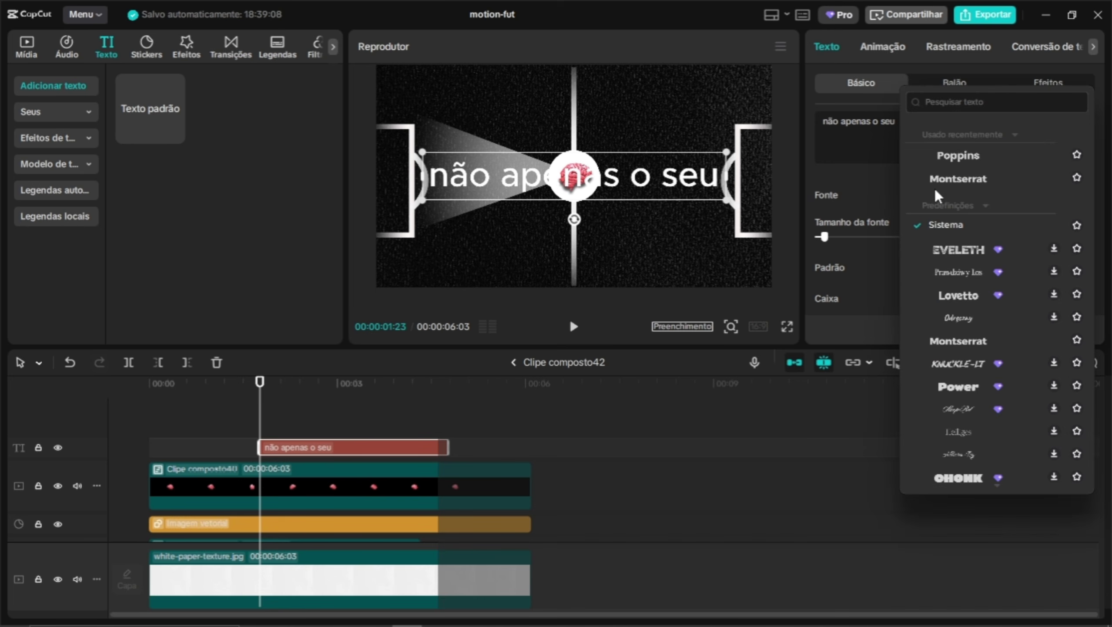
click(964, 155)
scroll(899, 264, down, 4)
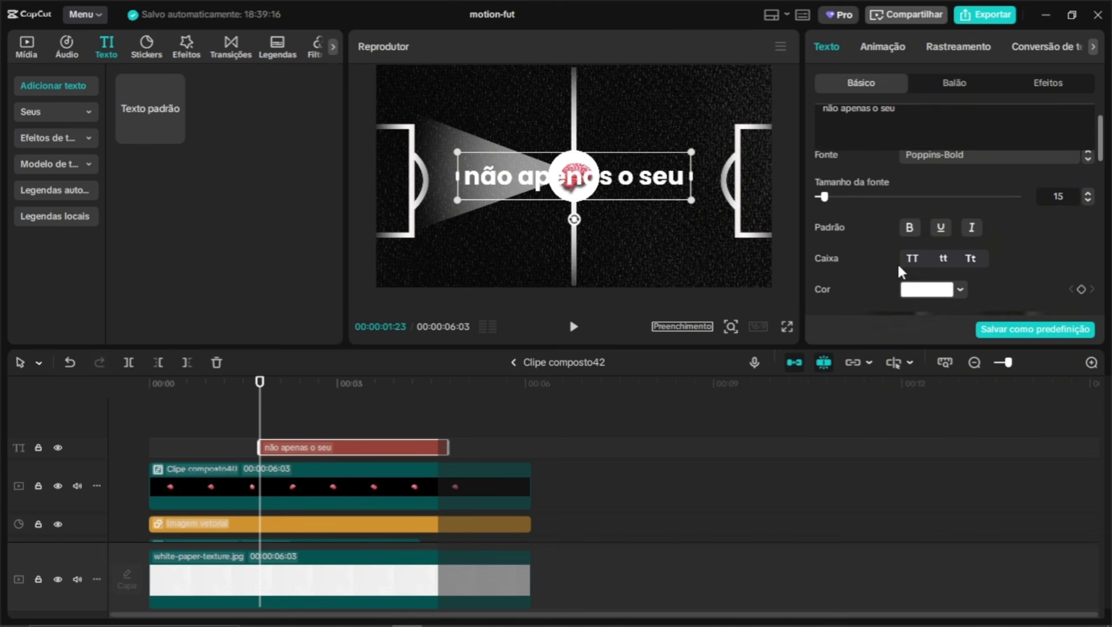
click(924, 183)
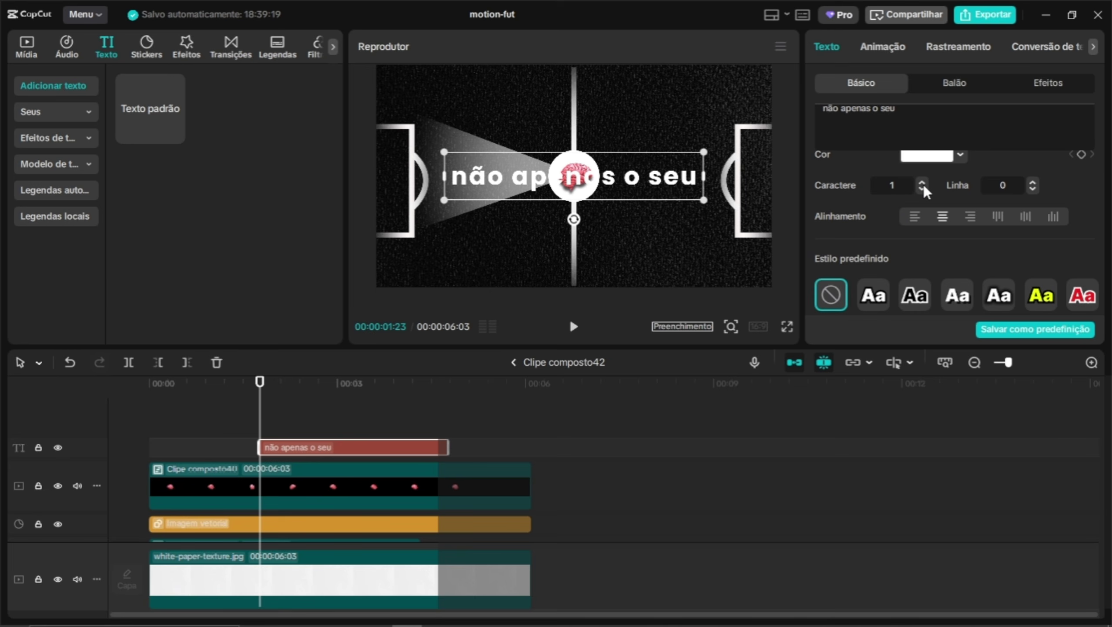
click(923, 189)
click(922, 188)
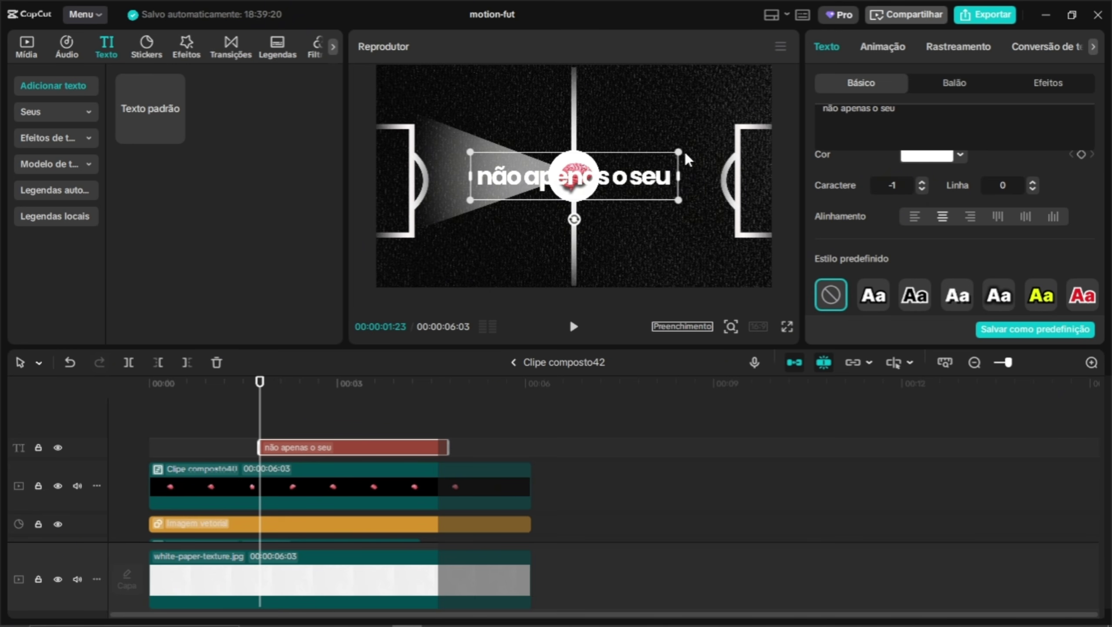
drag(683, 149, 505, 153)
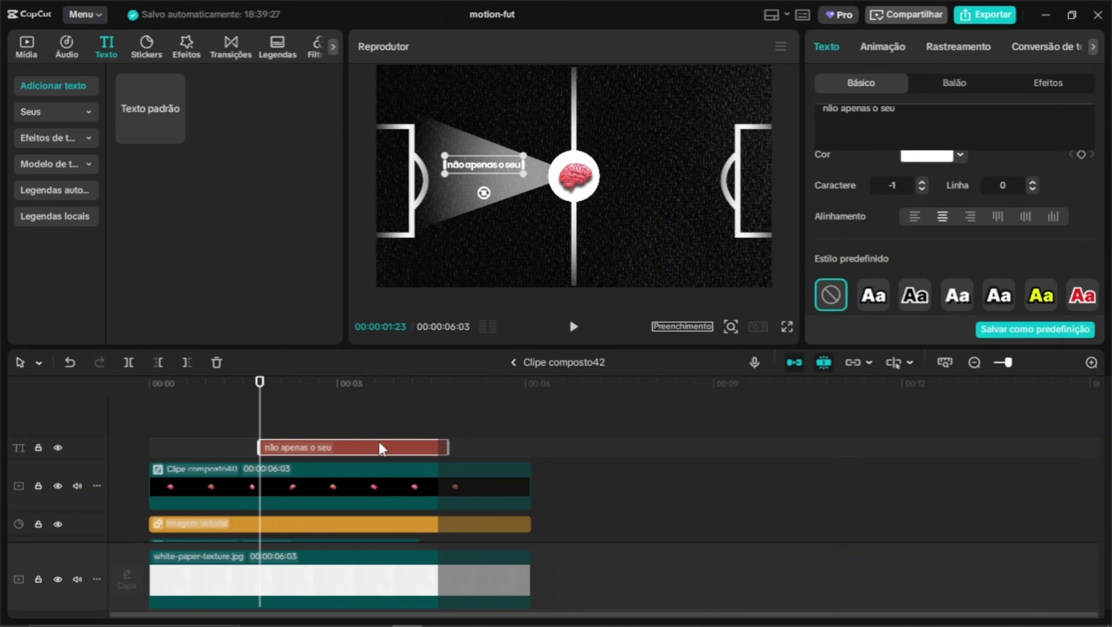
Duplicate the "não apenas o seu" text on a track above with a slightly later start, and change the copy's wording to "espaço"
key(ctrl+c)
key(ctrl+v)
drag(317, 447, 341, 452)
drag(317, 392, 326, 392)
triple_click(911, 130)
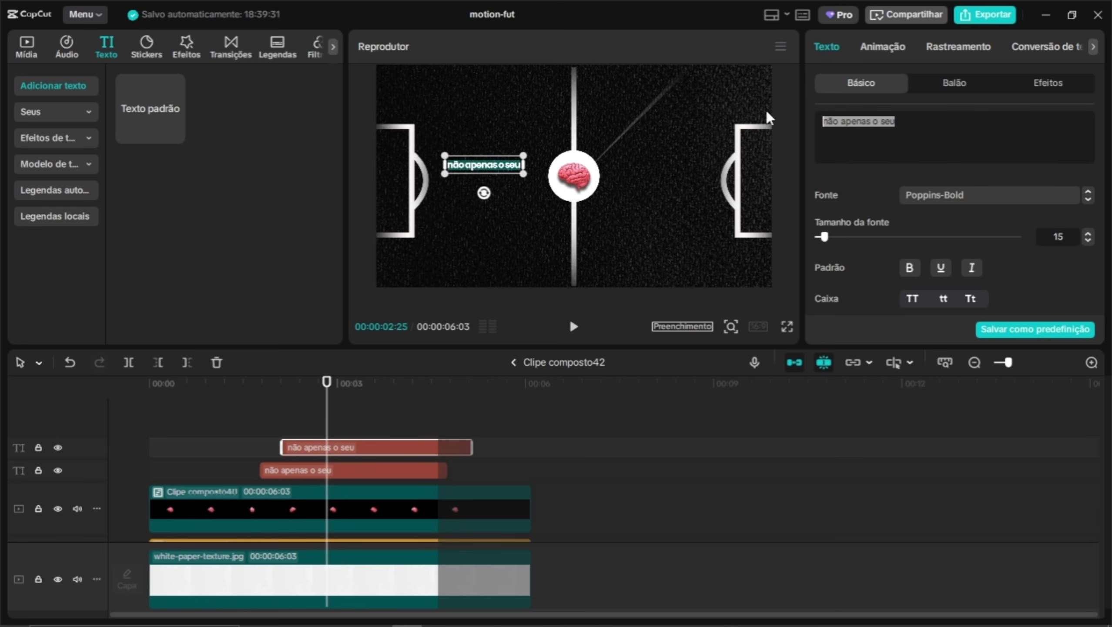
text(espaço)
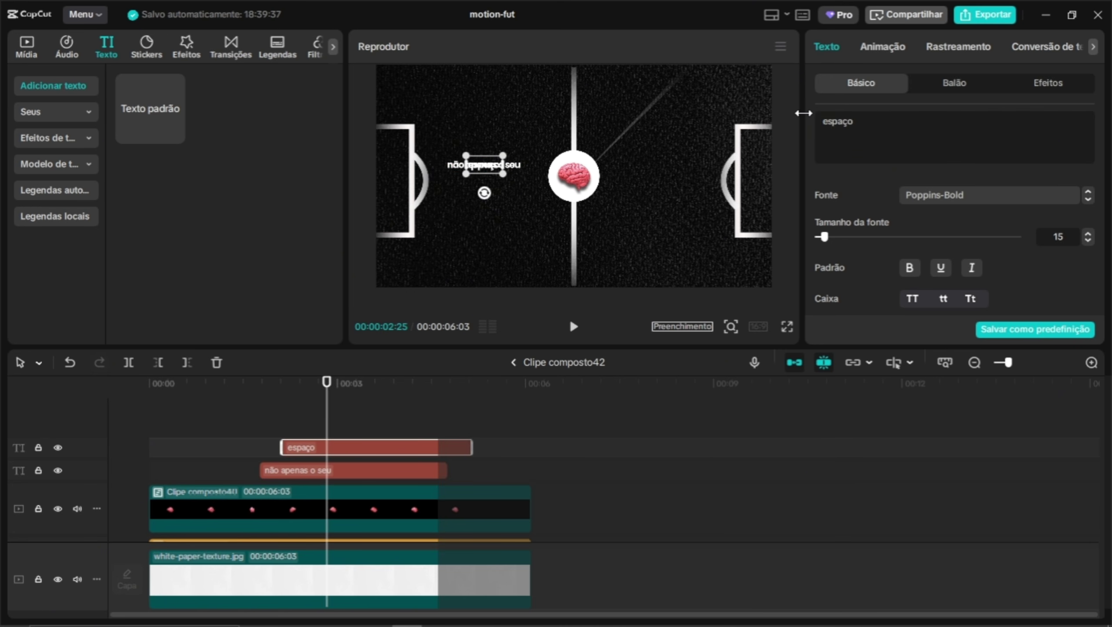
Enlarge the "espaço" text, place it just below "não apenas o seu" near their shared right edge, and scrub back to 00:00:01:04
drag(503, 155, 525, 139)
drag(487, 174, 500, 177)
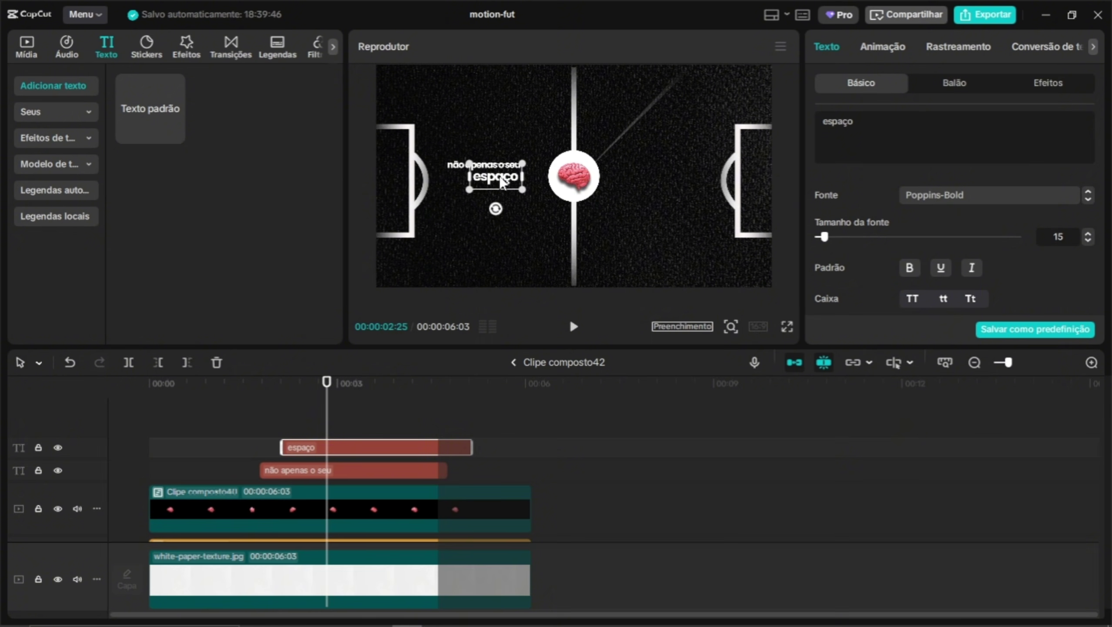
drag(501, 177, 500, 175)
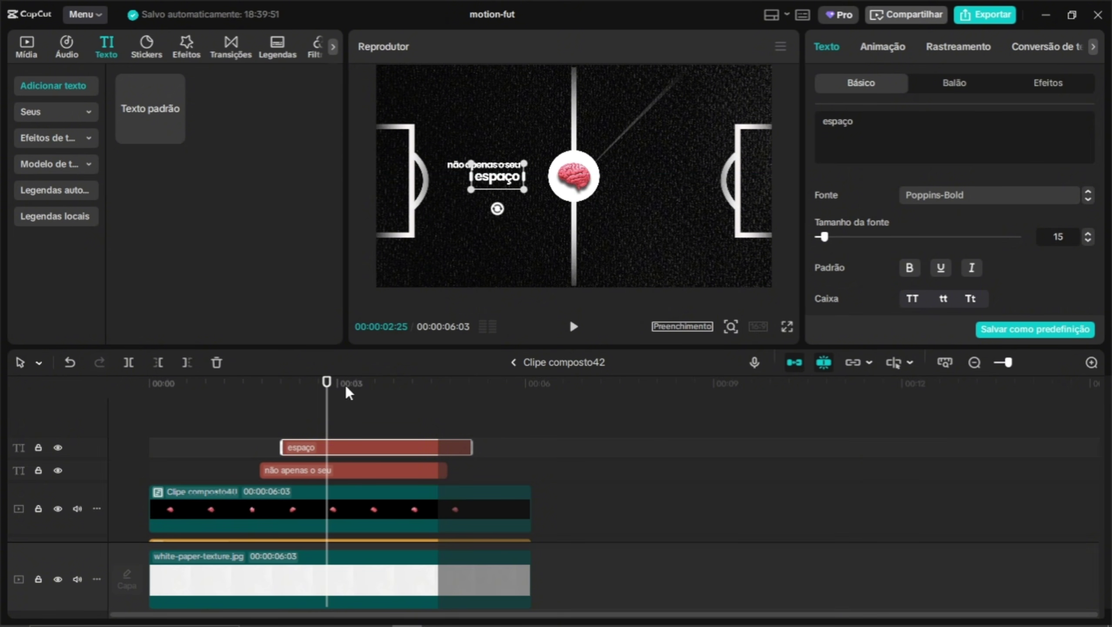
drag(326, 397, 221, 398)
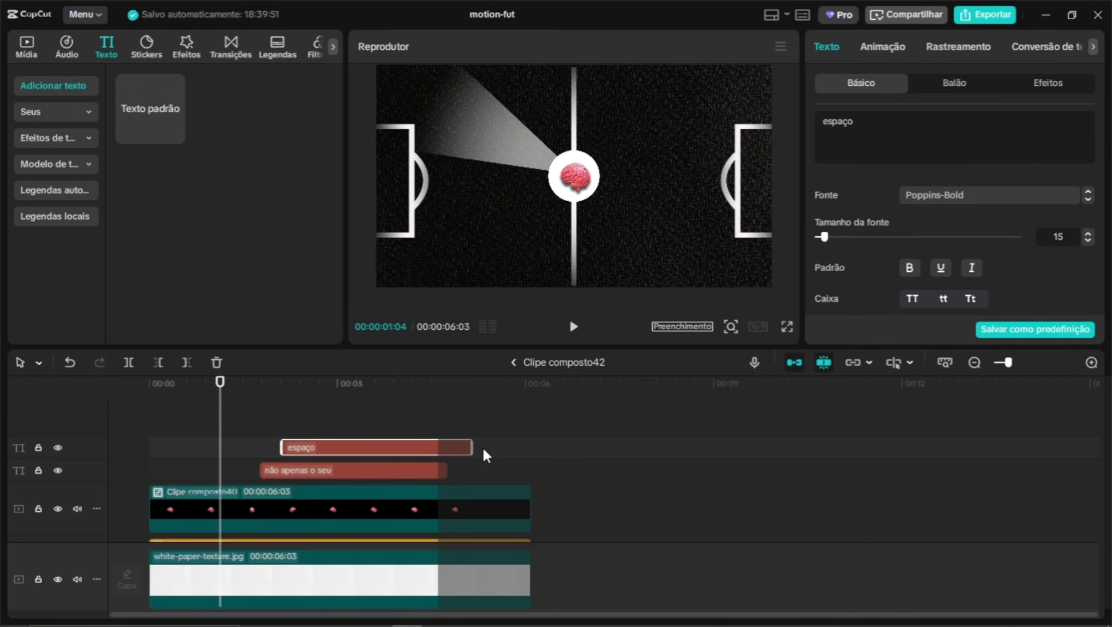
Move both caption clips earlier so that they start together at about 00:00:01:04, and play back the timing
ctrl+click(440, 467)
drag(305, 475, 256, 457)
click(277, 447)
key(space)
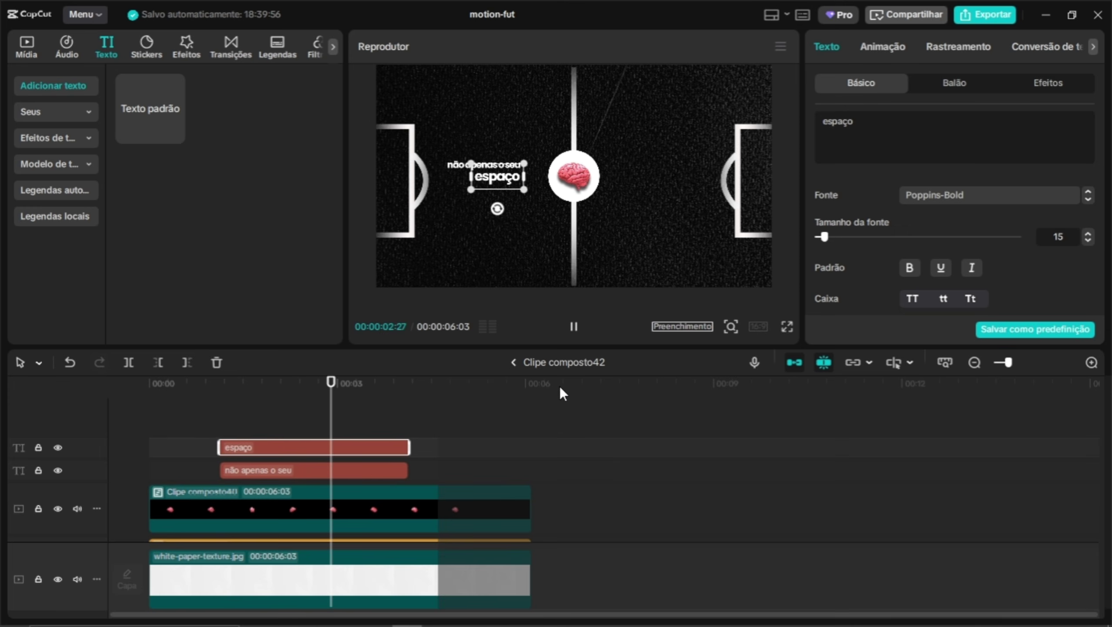
key(space)
Shift the "espaço" and "não apenas o seu" clips together to start at about 00:00:00:21, and preview them against the beam
ctrl+click(365, 468)
scroll(281, 472, up, 2)
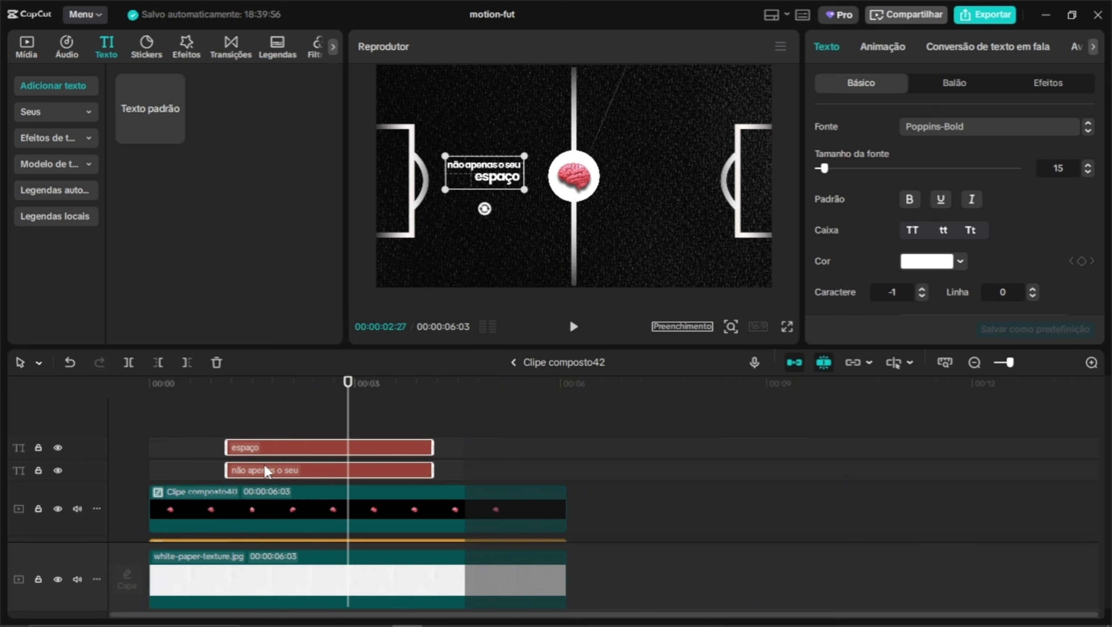
scroll(307, 463, up, 2)
drag(306, 470, 245, 473)
click(152, 388)
key(space)
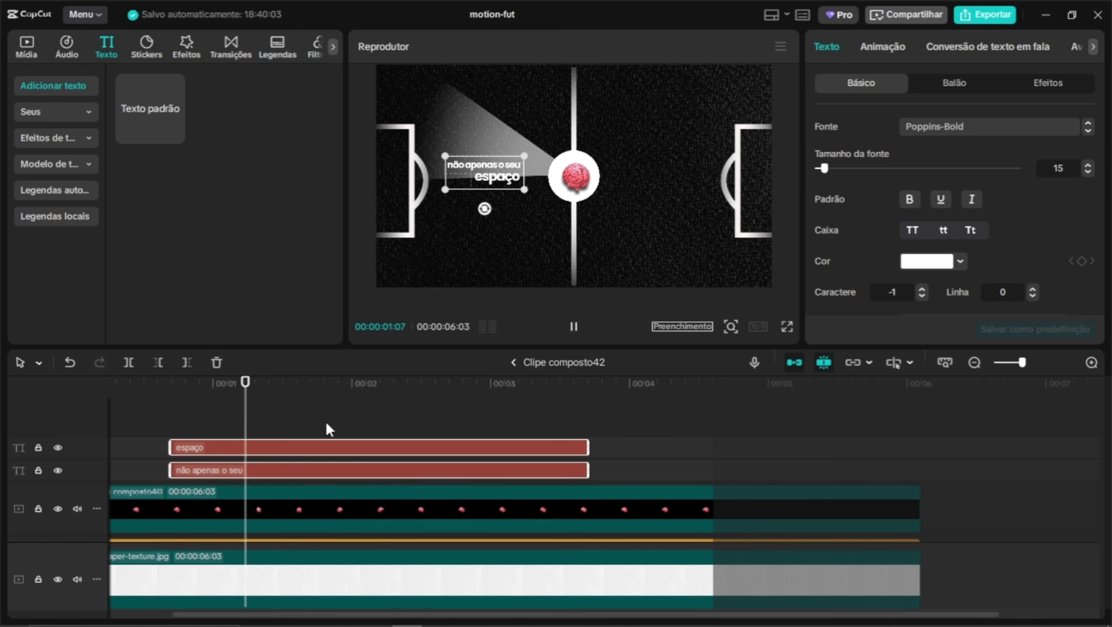
key(space)
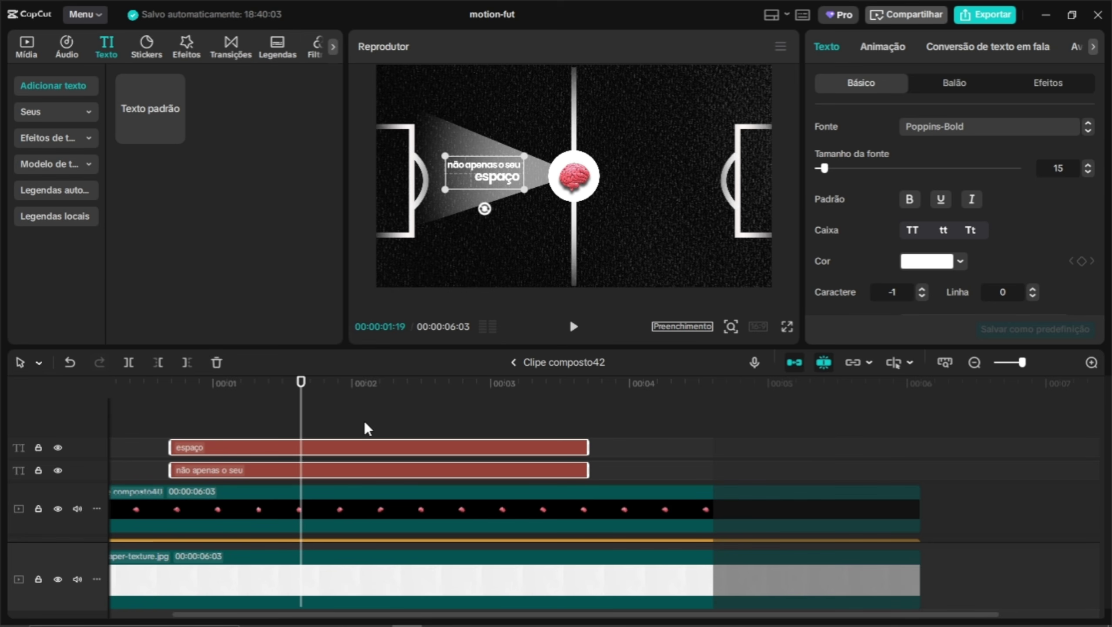
Apply the Desfocar entrance animation to both captions and shorten both clips to end at about 00:00:01:10
click(889, 41)
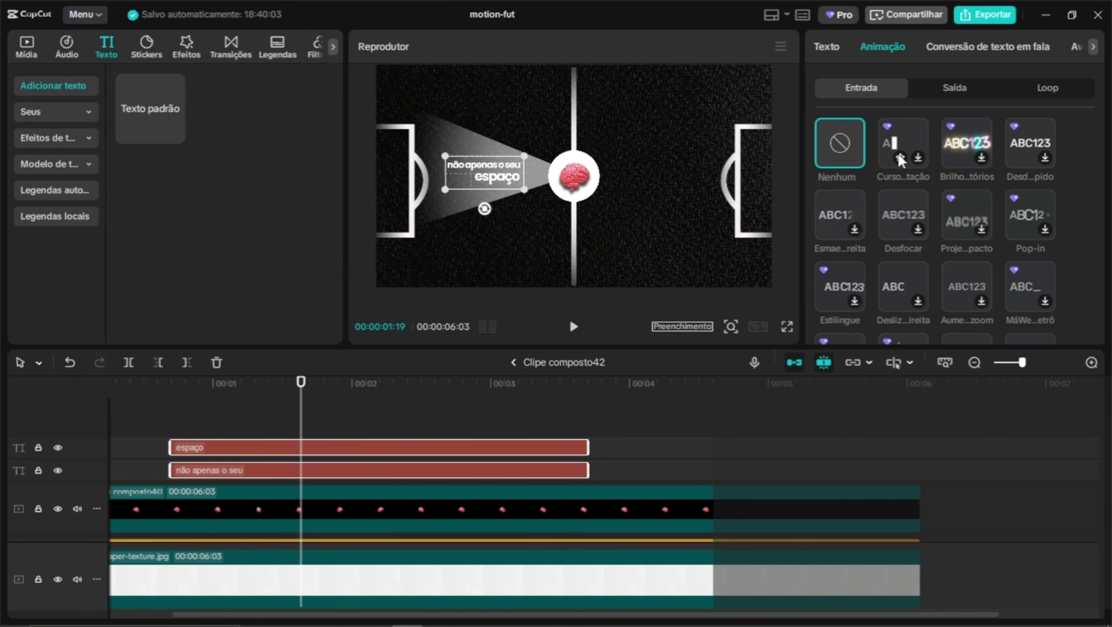
click(902, 205)
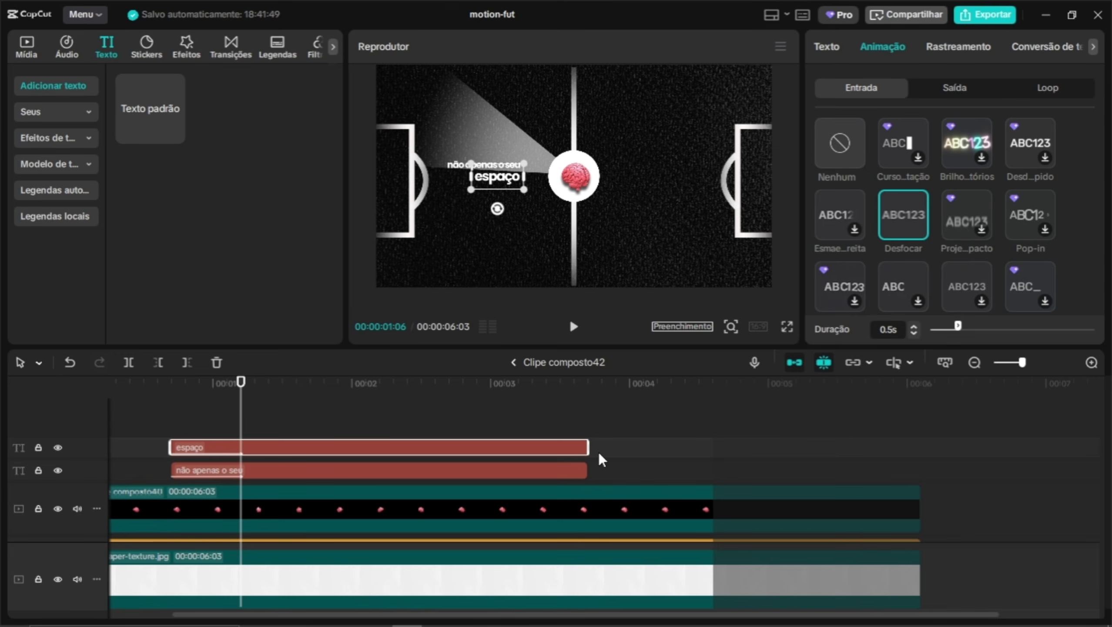
drag(599, 453, 260, 469)
Add the "Desfo...da II" exit animation at 0.1 s to both captions, set their entrance duration to 0.2 s, and preview
click(881, 45)
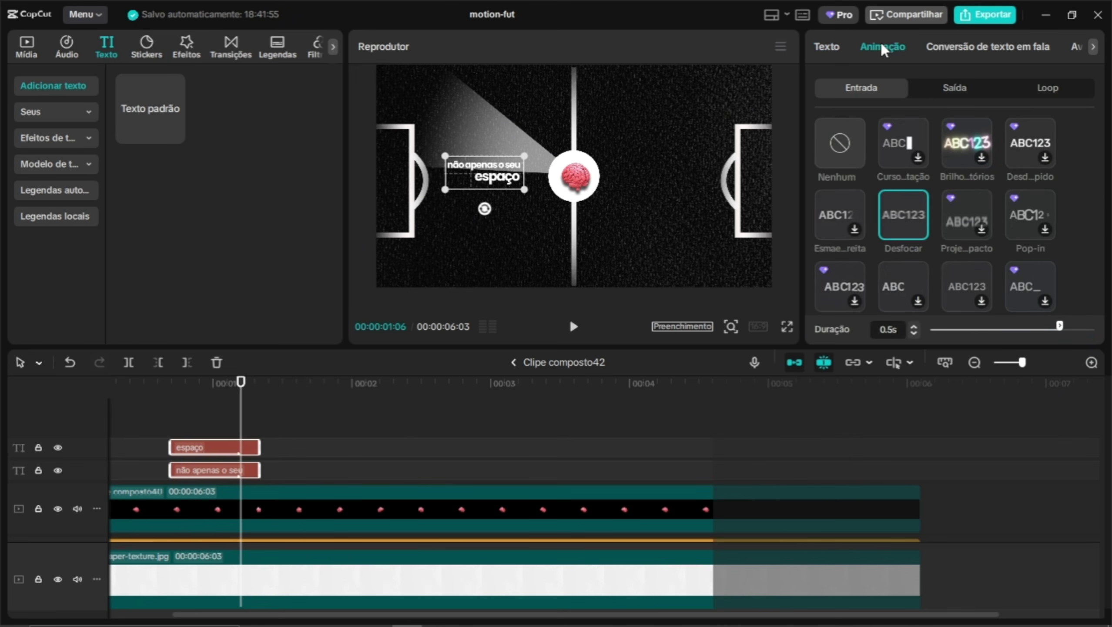
click(940, 95)
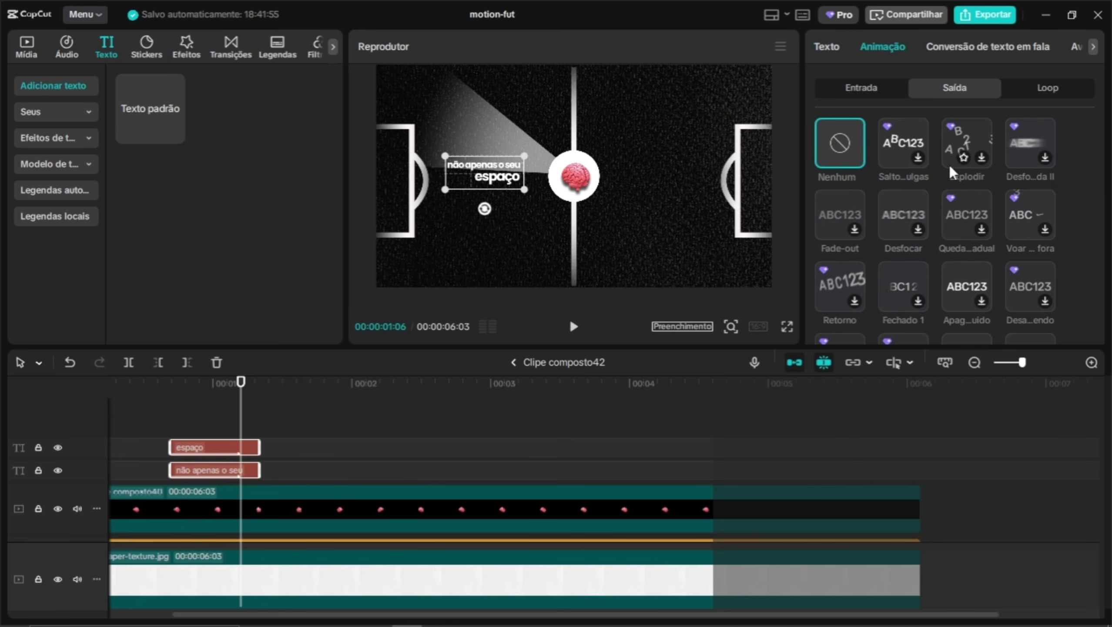
click(1016, 144)
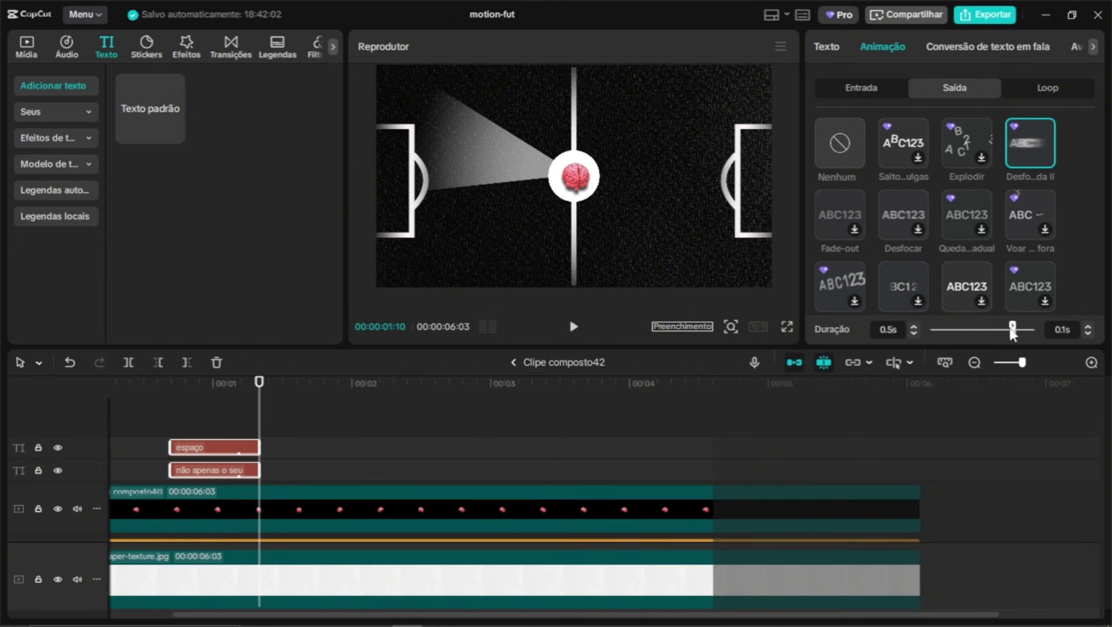
drag(1017, 327, 962, 327)
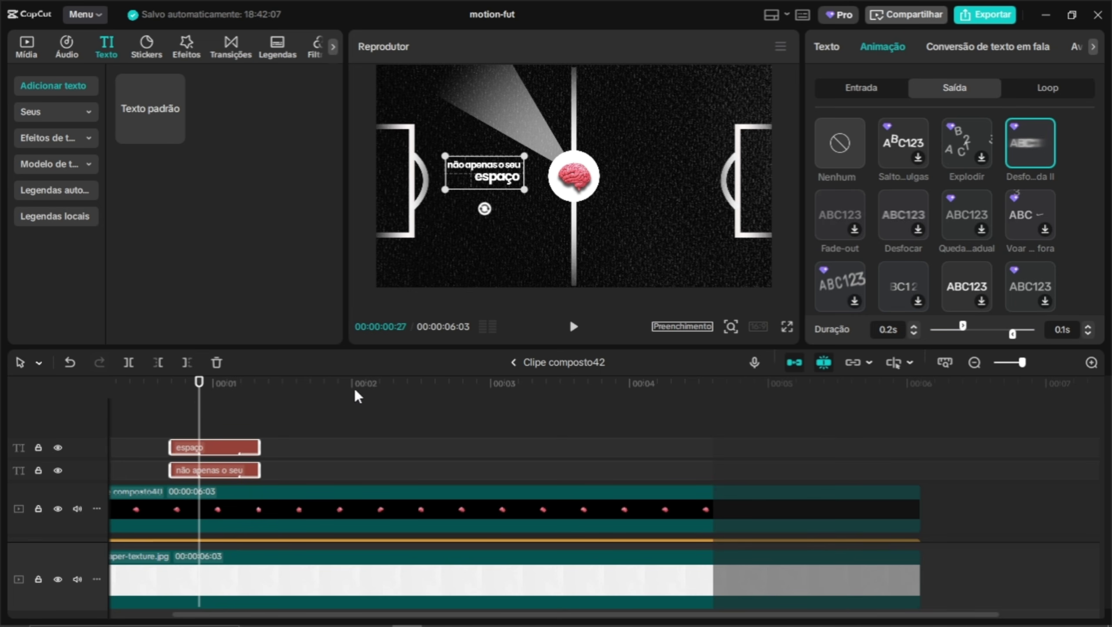
drag(199, 398, 164, 396)
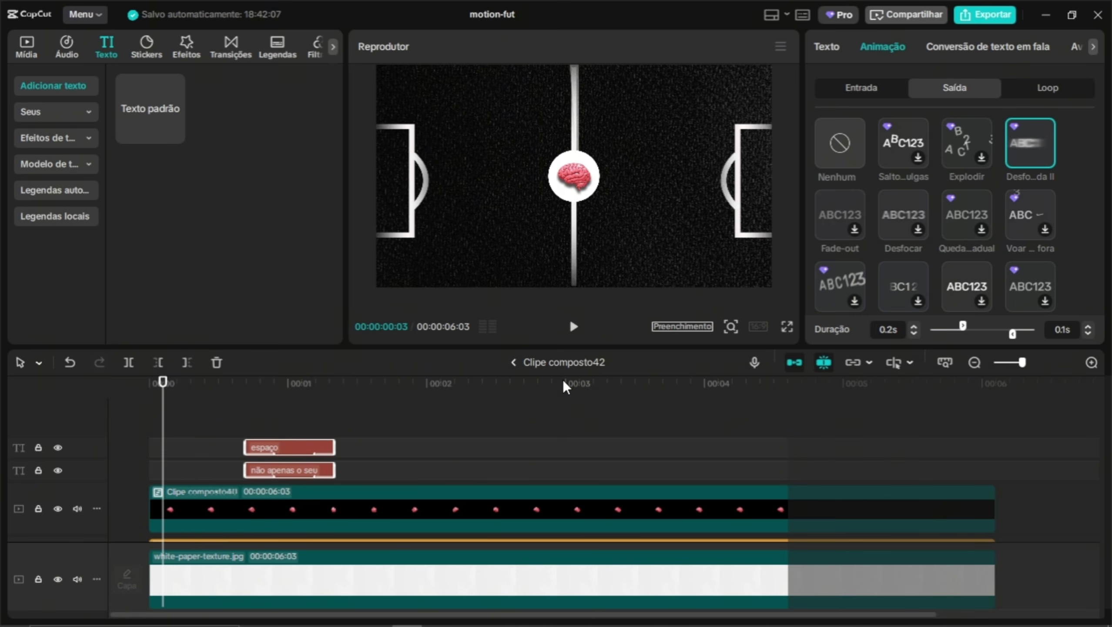
click(573, 326)
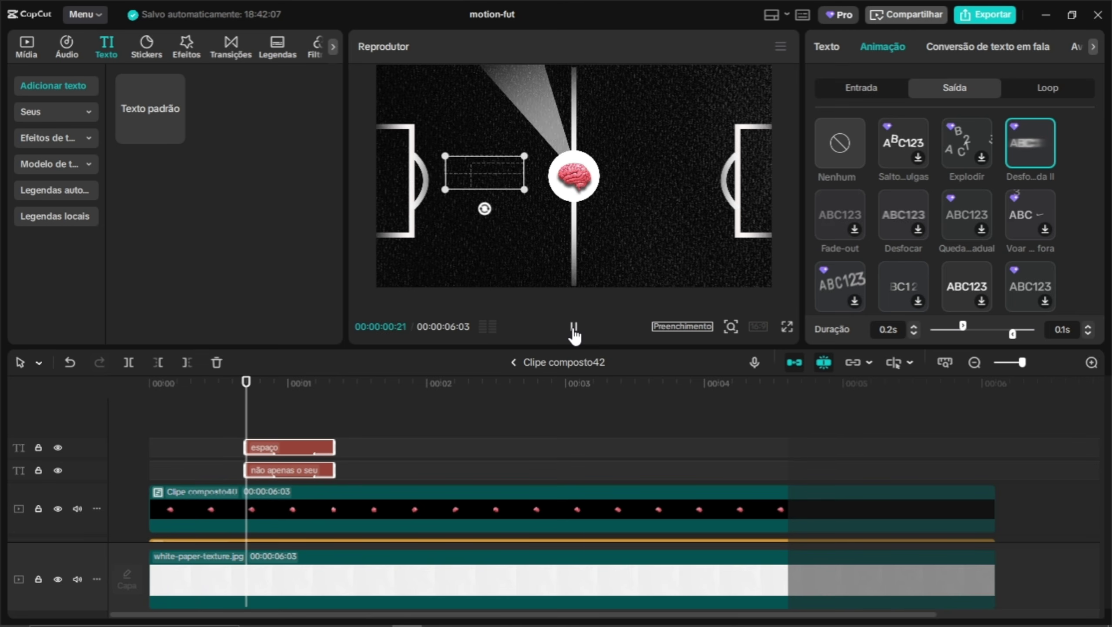
click(574, 328)
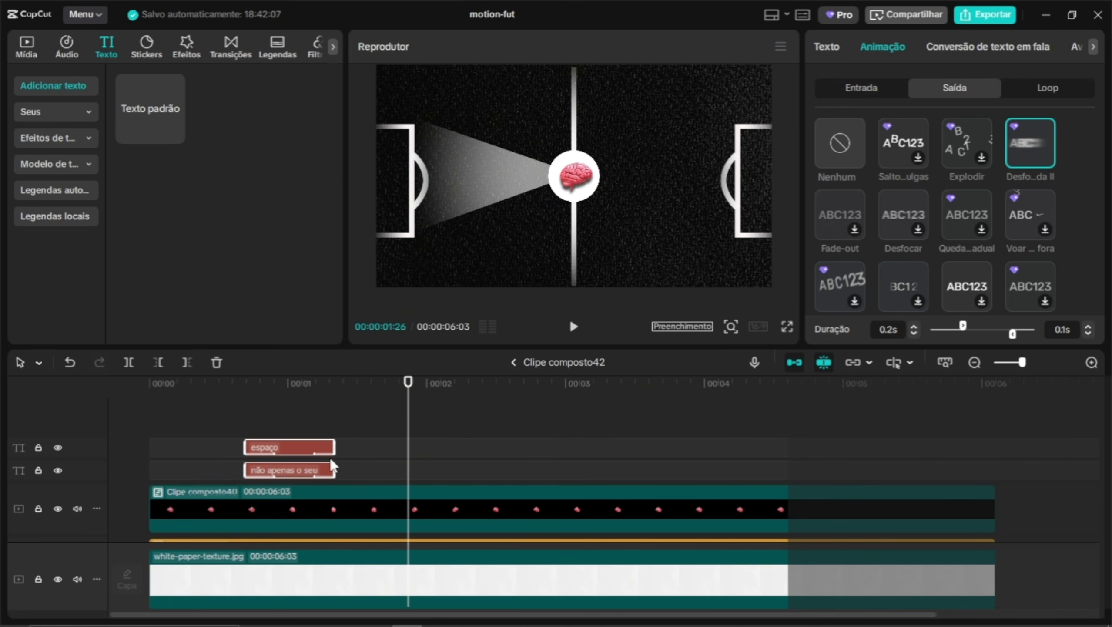
Lengthen both caption clips and move them later so they run from about 00:00:01:06 to 00:00:02:02
drag(331, 460, 373, 466)
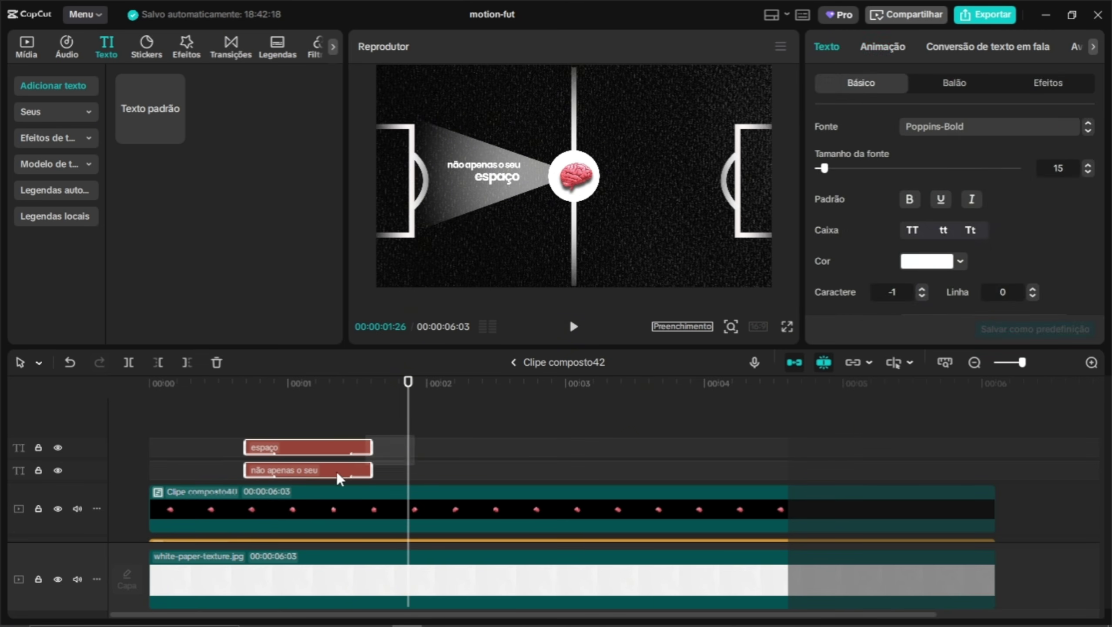
drag(284, 447, 347, 455)
click(290, 403)
drag(310, 398, 417, 393)
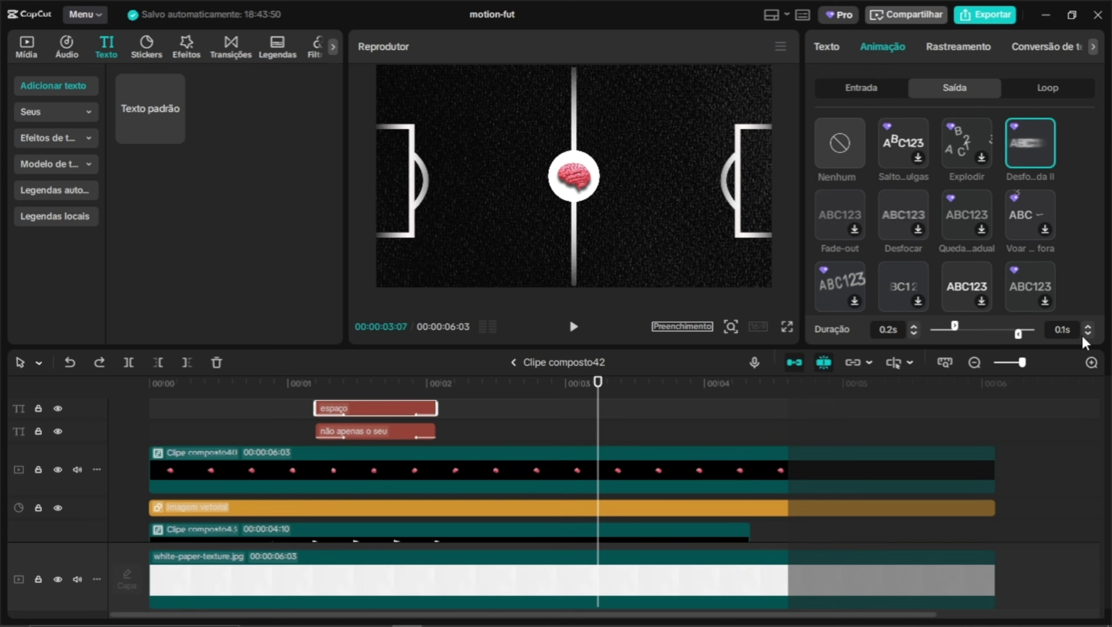
Set the exit animation duration to 0.2 s for "espaço" and for "não apenas o seu"
click(1088, 326)
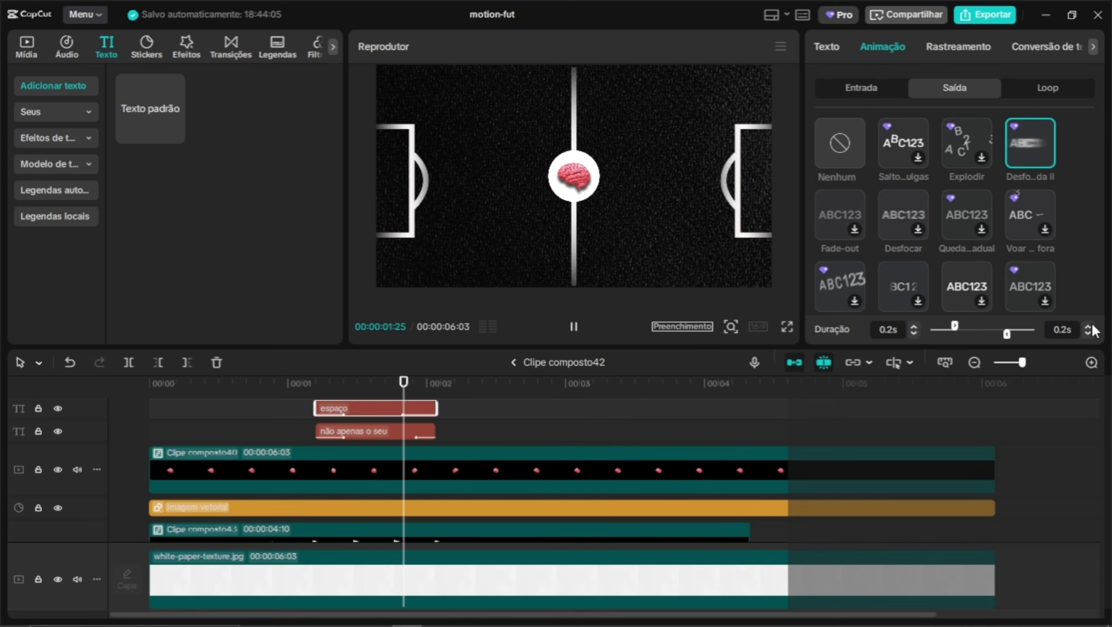
click(387, 430)
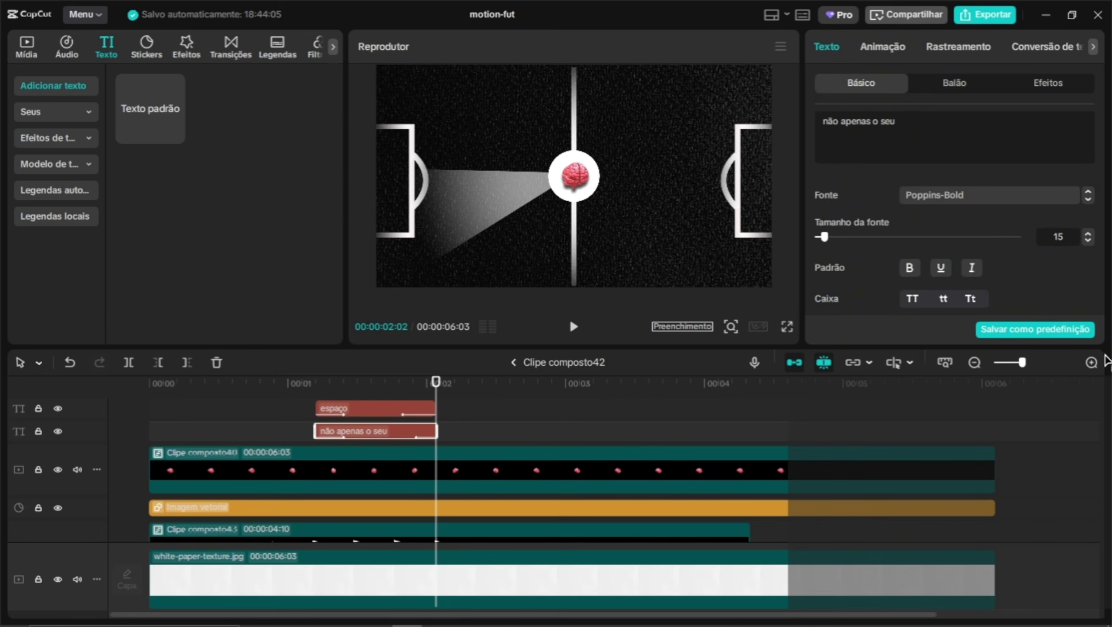
click(891, 47)
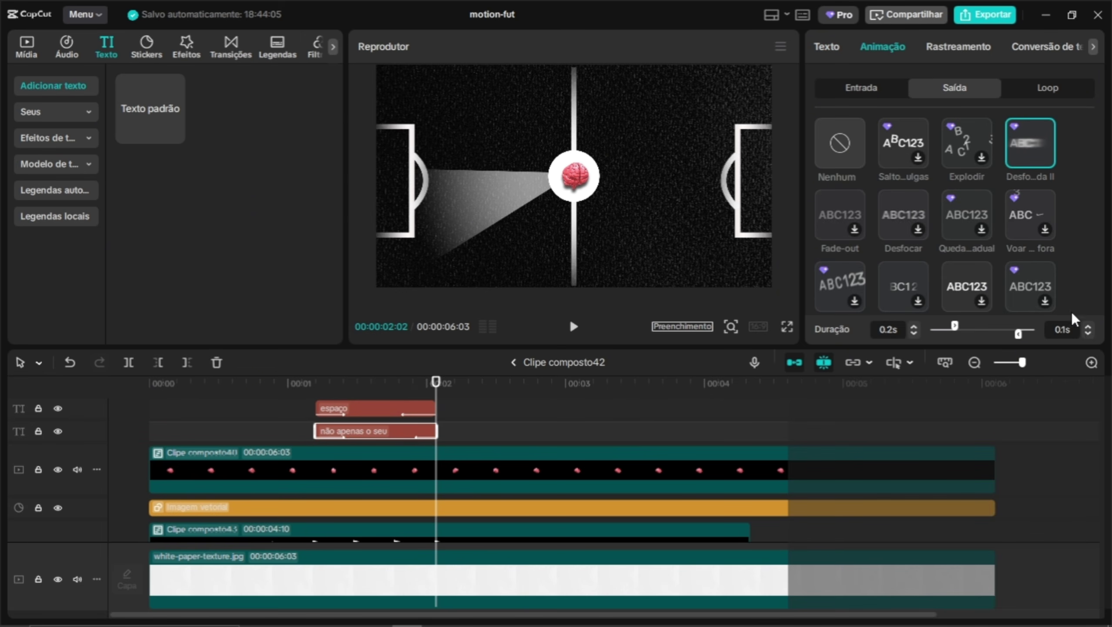
Play back Clipe composto42 from its start to check the captions' timing and animations against the rotating beam
drag(436, 395, 259, 396)
key(space)
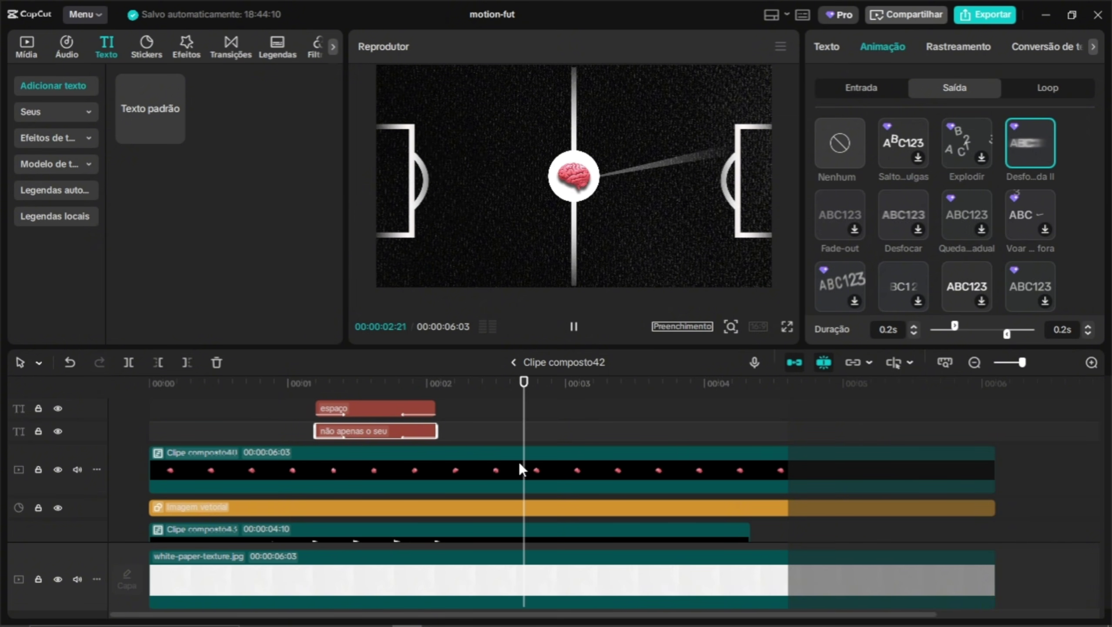
key(space)
drag(568, 380, 77, 401)
key(space)
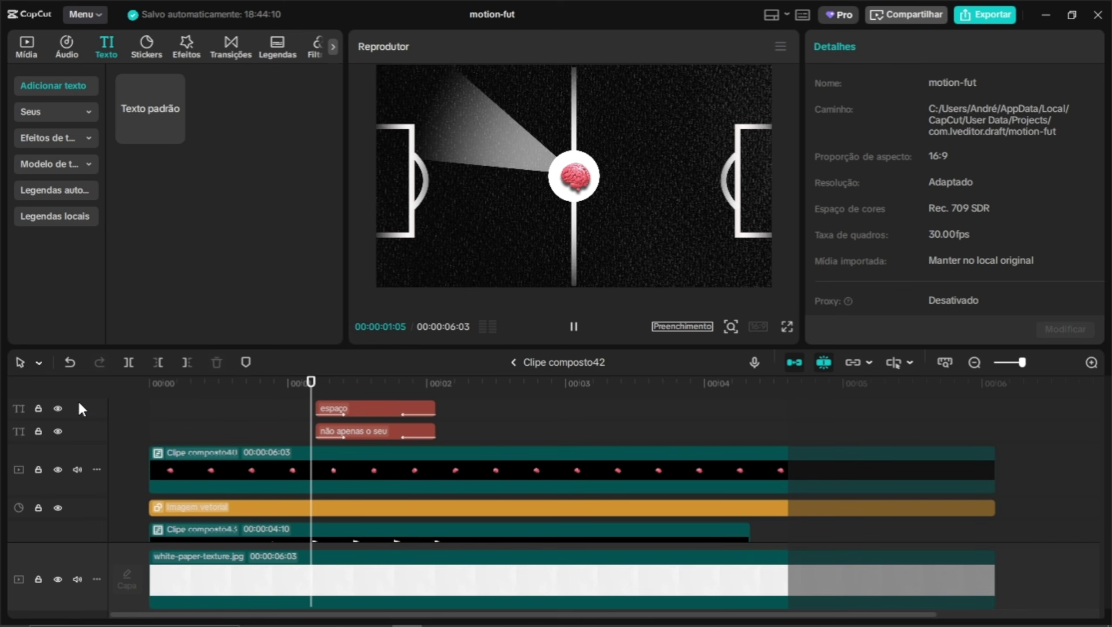
key(space)
key(space)
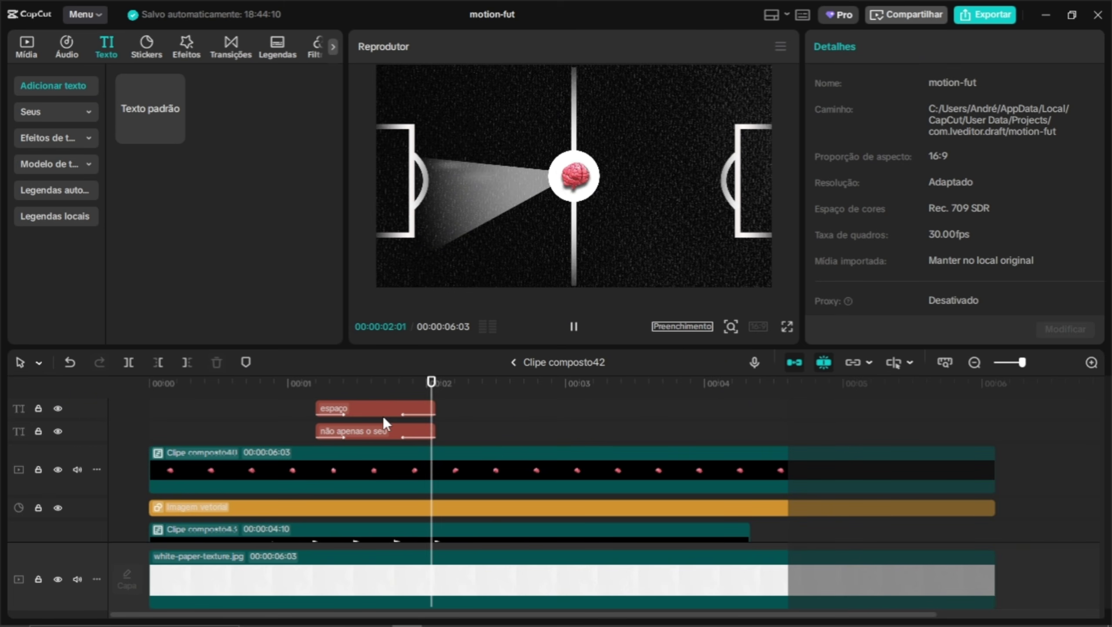
key(space)
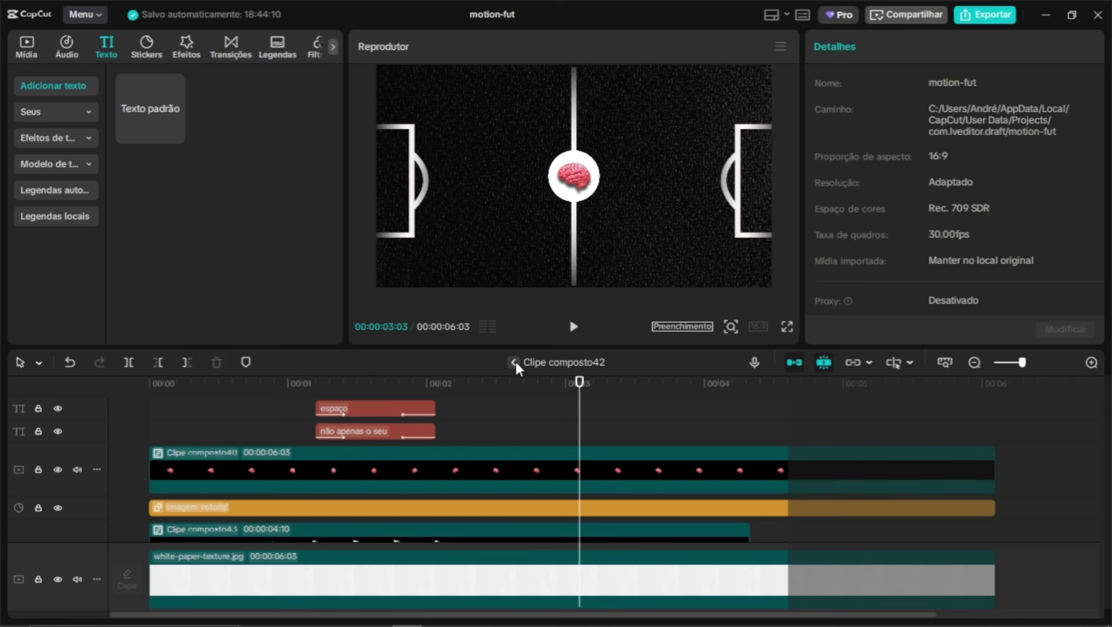
Return to the main timeline and combine Clipe composto42, its effects, the adjustment layer and the paper texture into a new compound clip
click(514, 362)
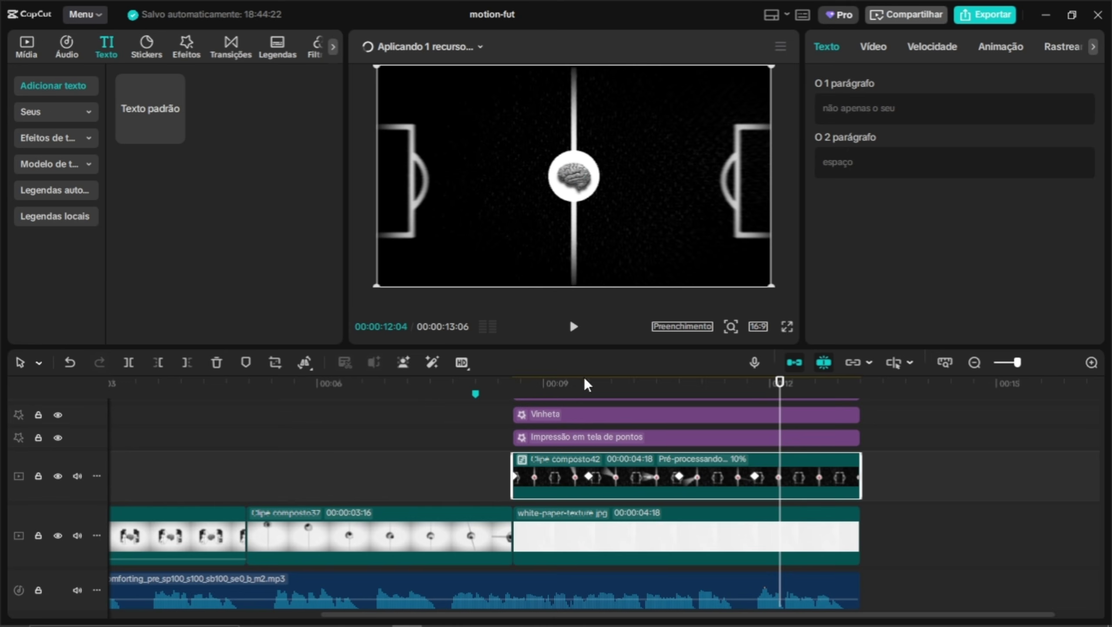
scroll(873, 439, down, 1)
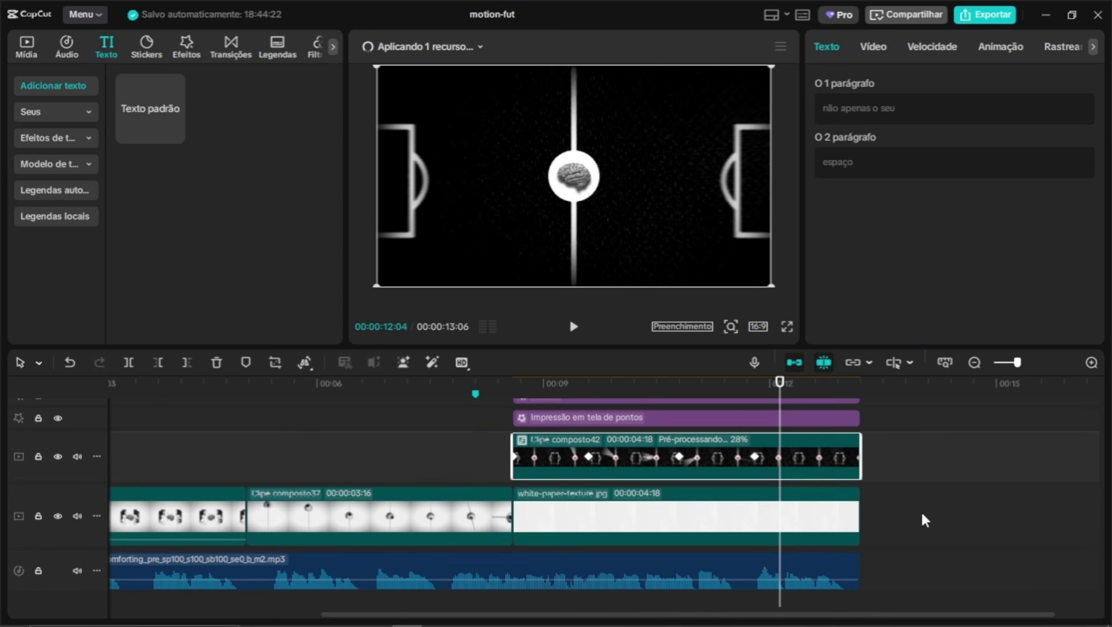
drag(921, 509, 565, 393)
right_click(585, 443)
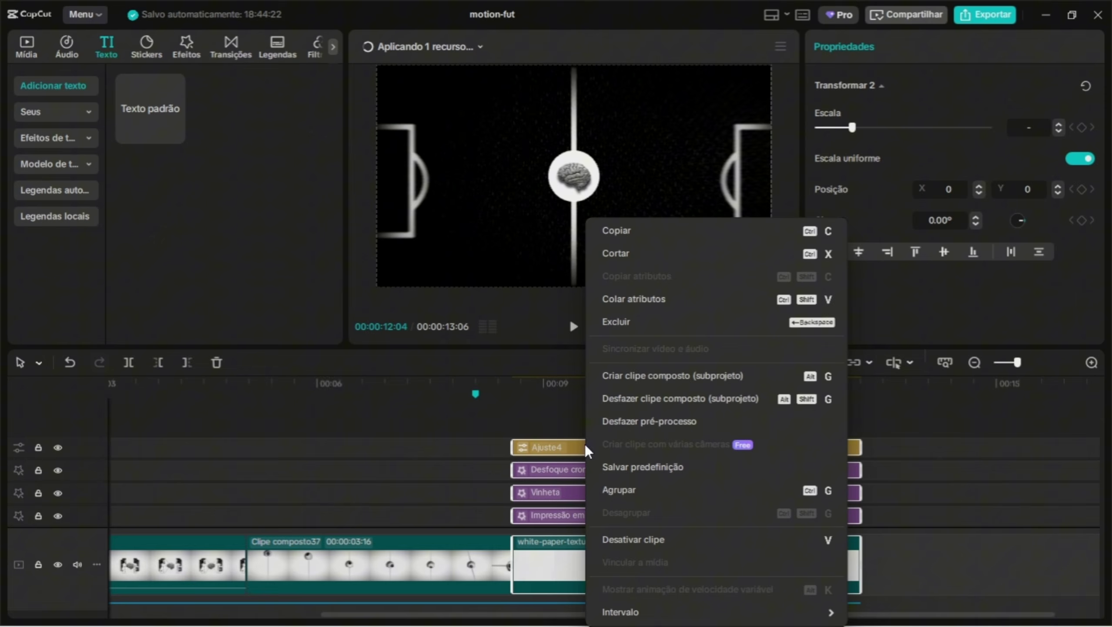
click(660, 378)
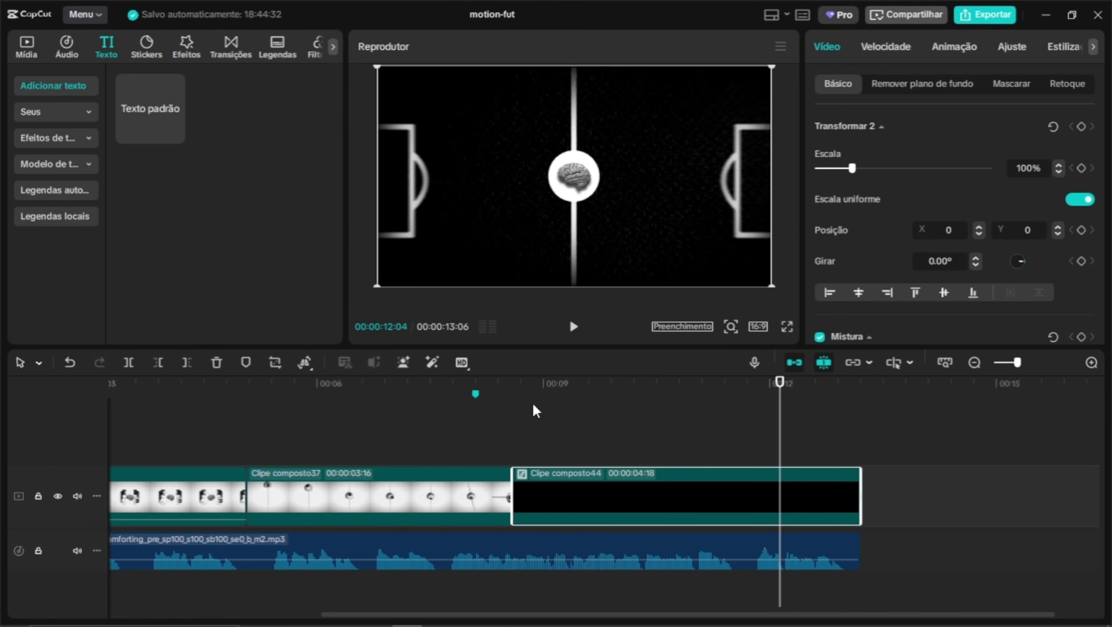
Scrub through the new compound clip to 00:00:10:07 and inspect the captions in full screen
click(505, 392)
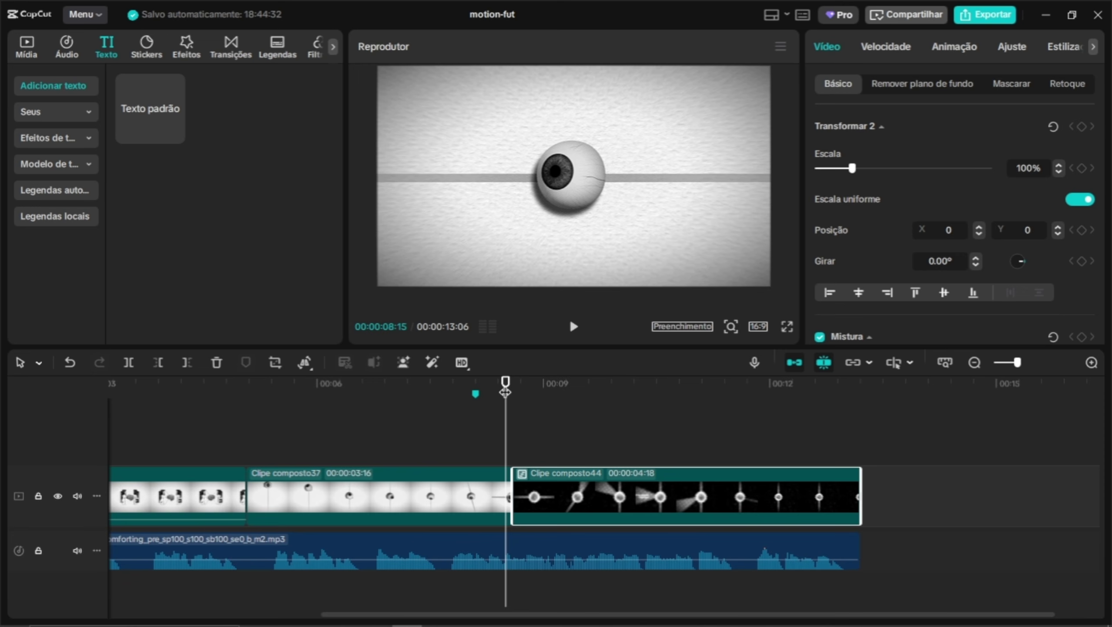
drag(505, 391, 636, 403)
click(788, 327)
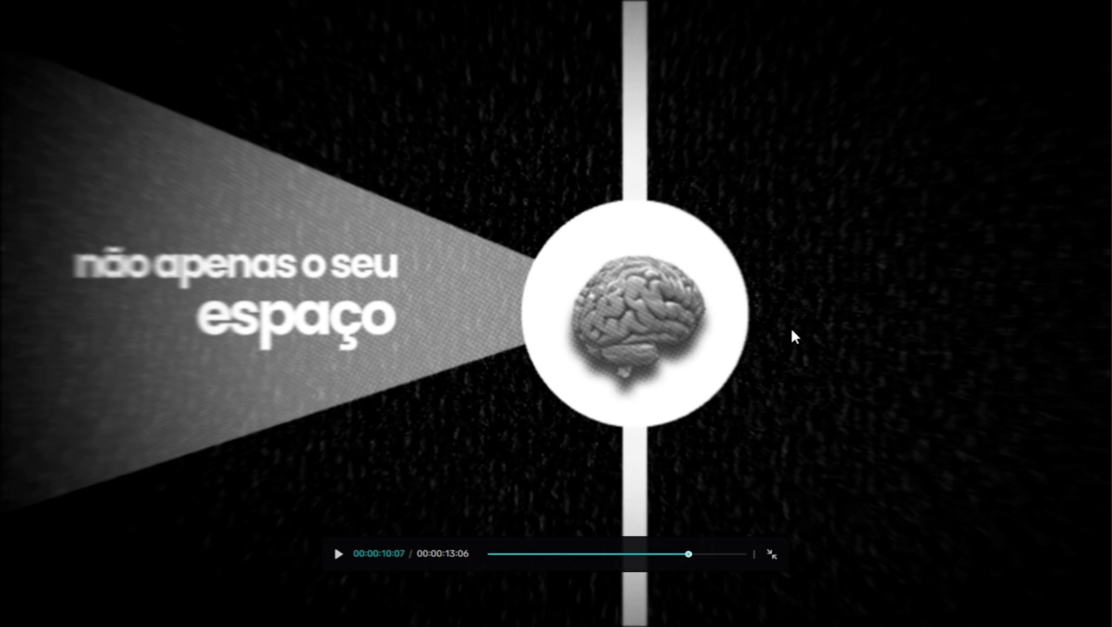
key(Escape)
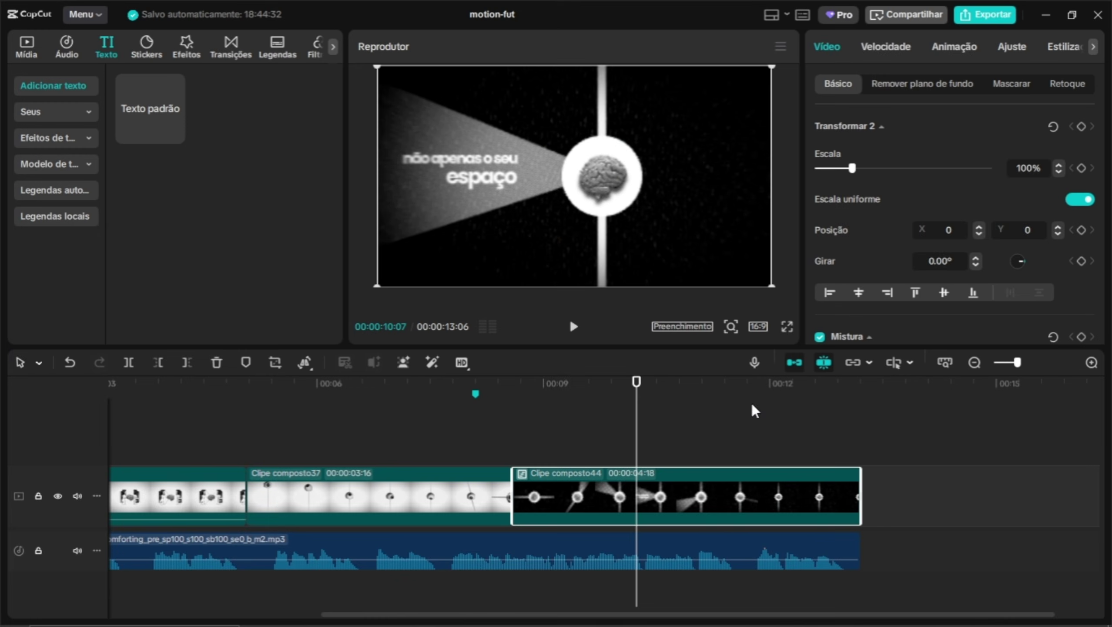
Open the new compound clip and go into Clipe composto42 nested inside it
double_click(644, 495)
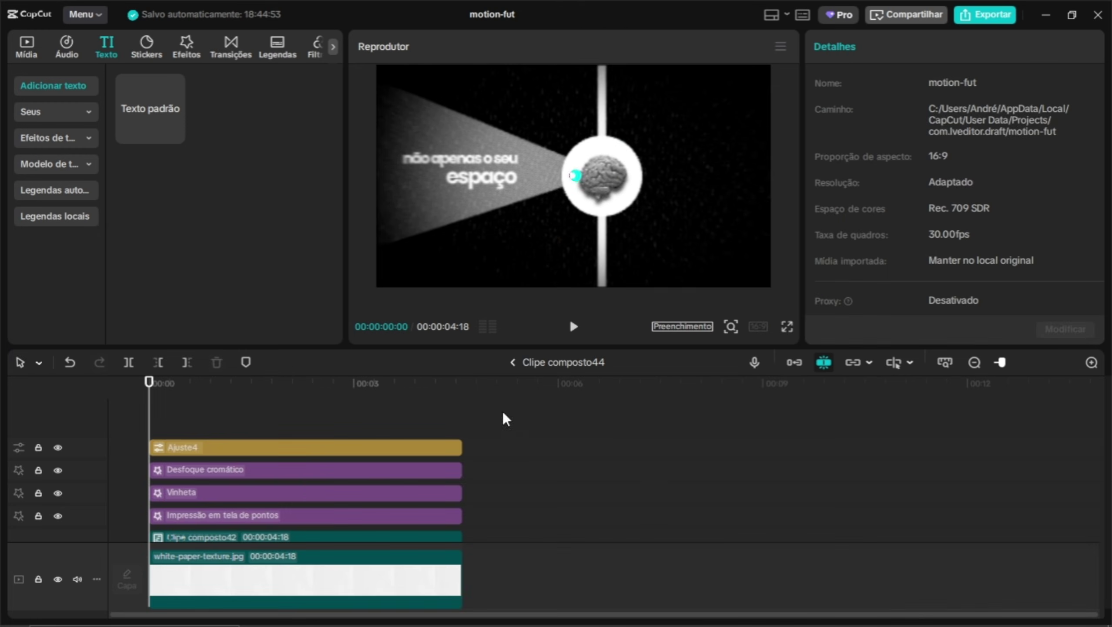
click(513, 362)
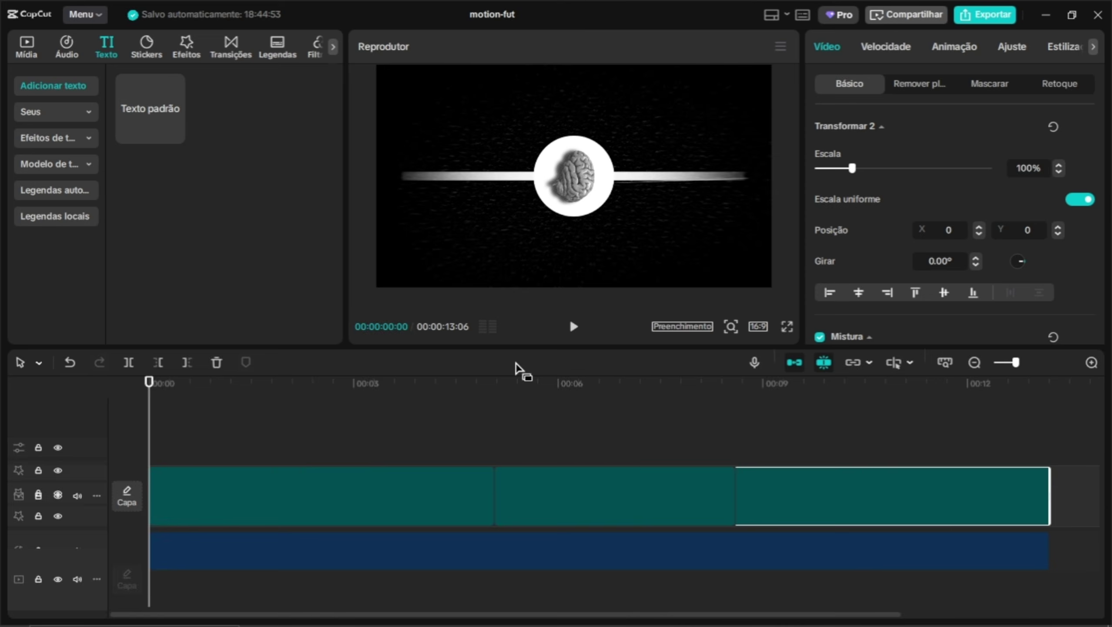
drag(269, 398, 478, 410)
double_click(263, 480)
double_click(264, 482)
Scale both captions down together and shift them closer to the brain, and check them in Clipe composto44 at 00:00:01:23
drag(271, 445, 226, 465)
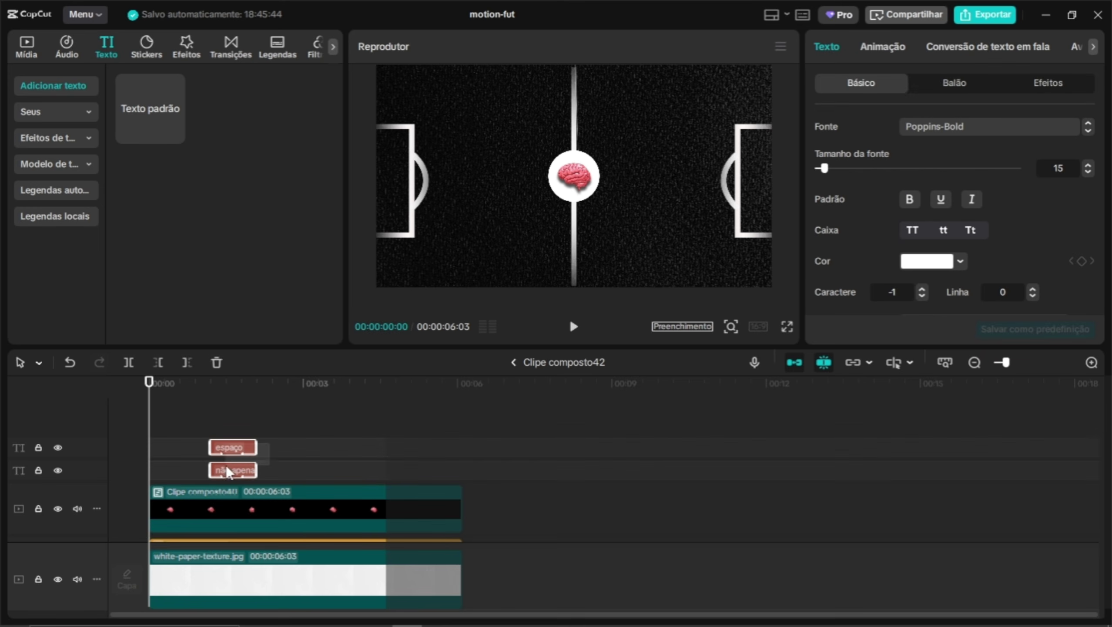
drag(217, 385, 248, 383)
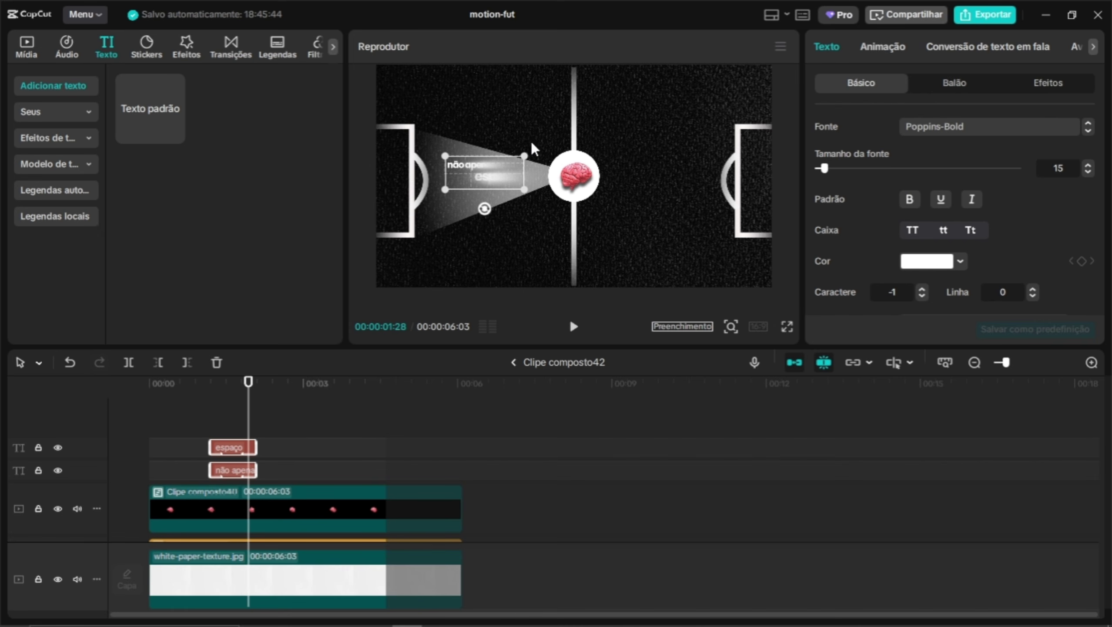
drag(521, 156, 501, 172)
click(514, 361)
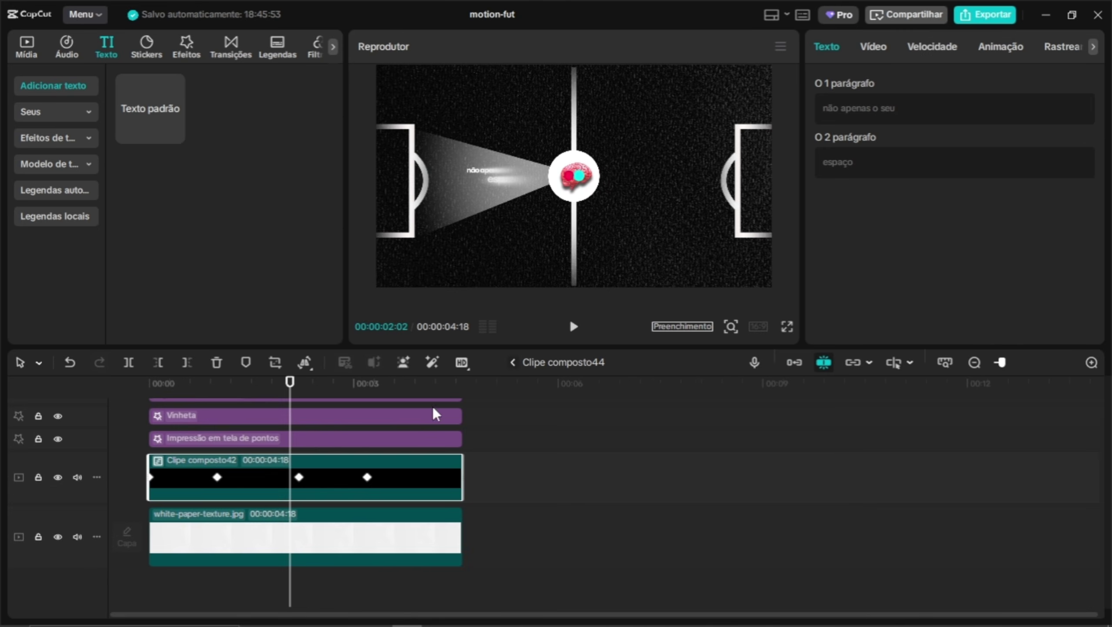
drag(300, 387, 192, 393)
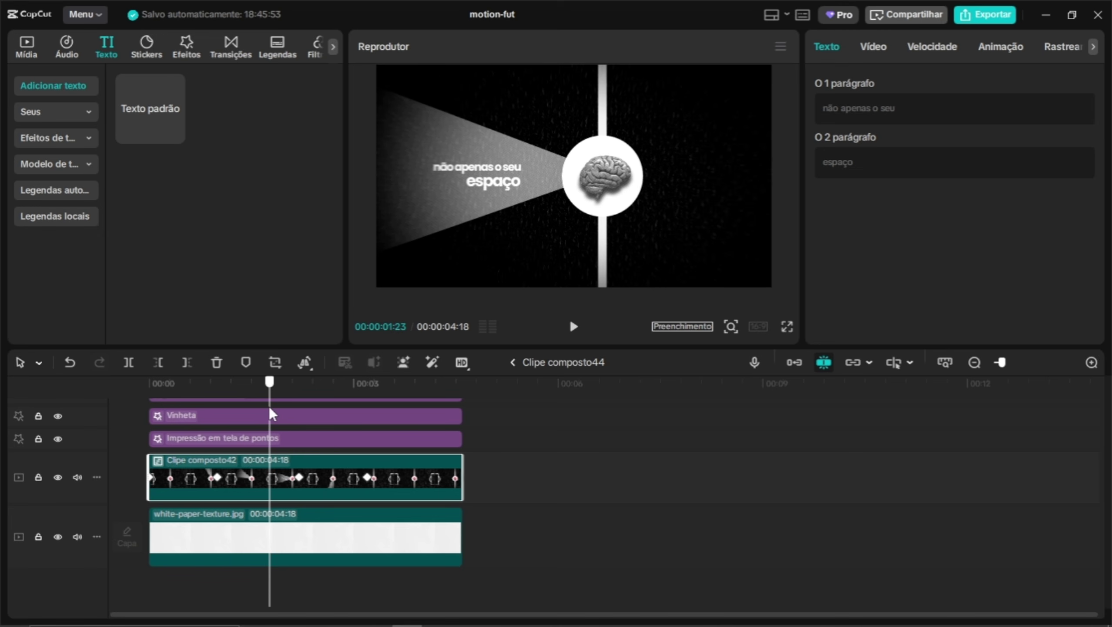
Go into the nested Clipe composto42, enlarge both captions together slightly, and check them back in Clipe composto44
double_click(329, 482)
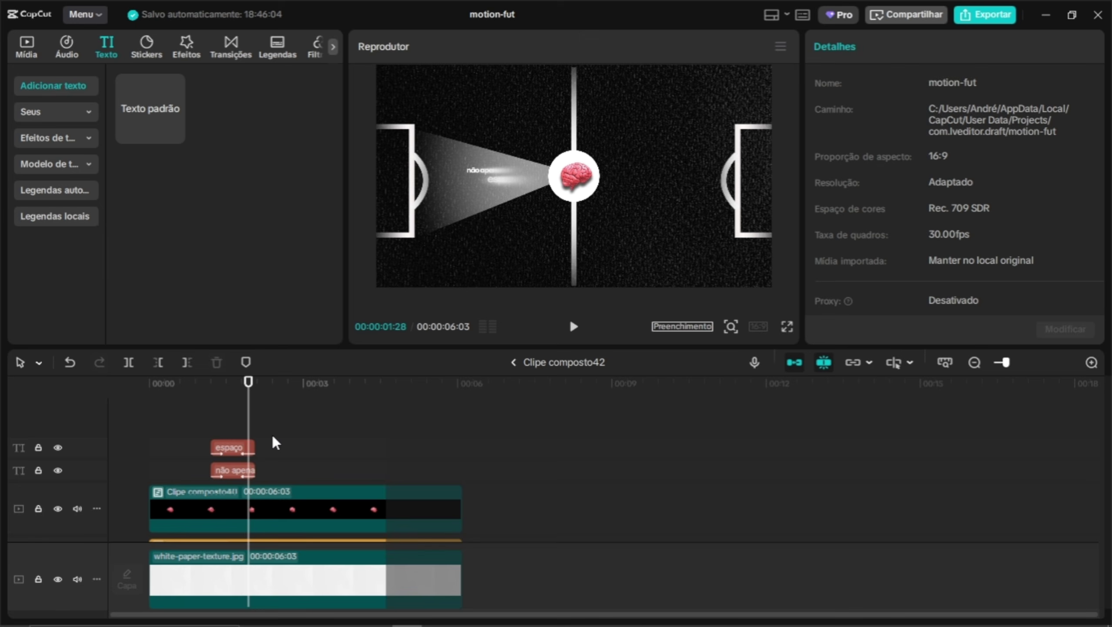
drag(272, 433, 244, 461)
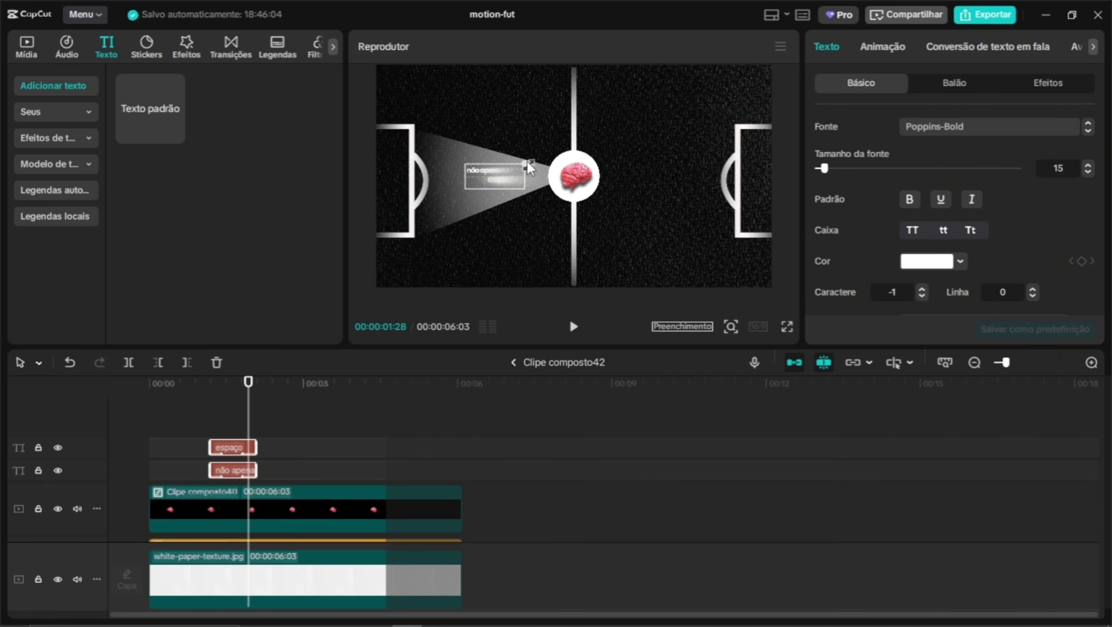
drag(526, 161, 531, 161)
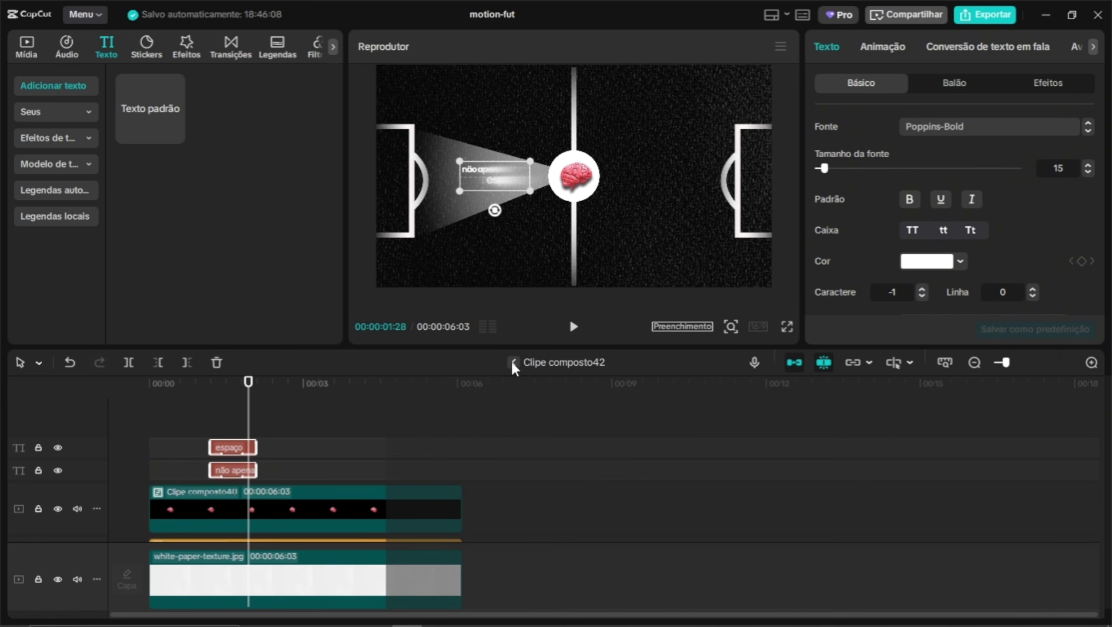
click(511, 362)
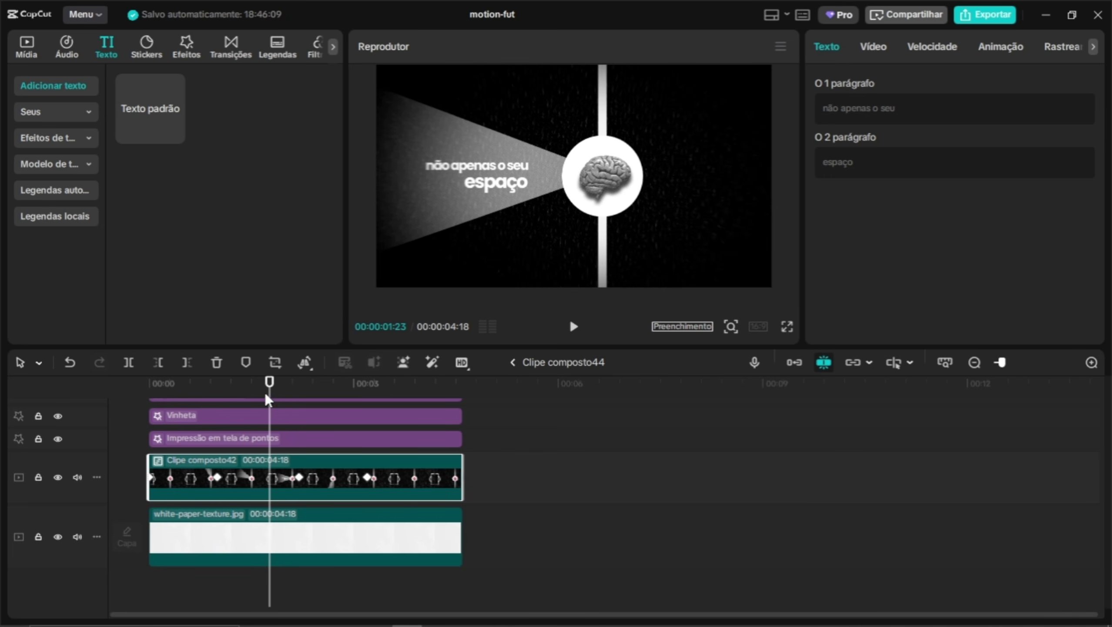
drag(266, 396, 185, 395)
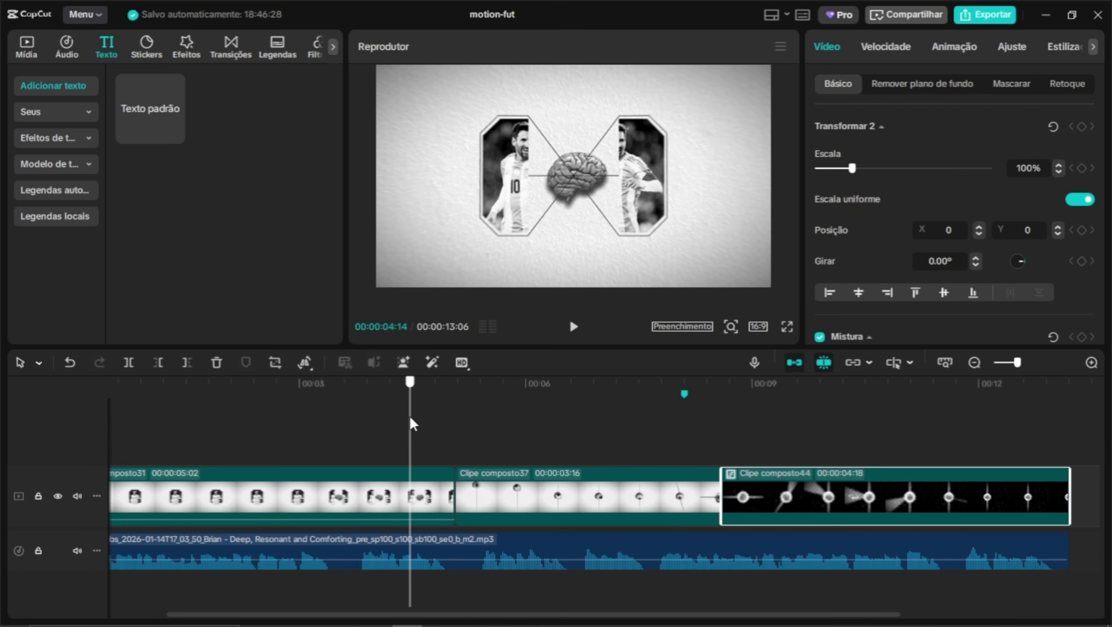
Open Clipe composto31 from the main timeline, select the messidireita clip and go to 00:00:05:00
double_click(389, 493)
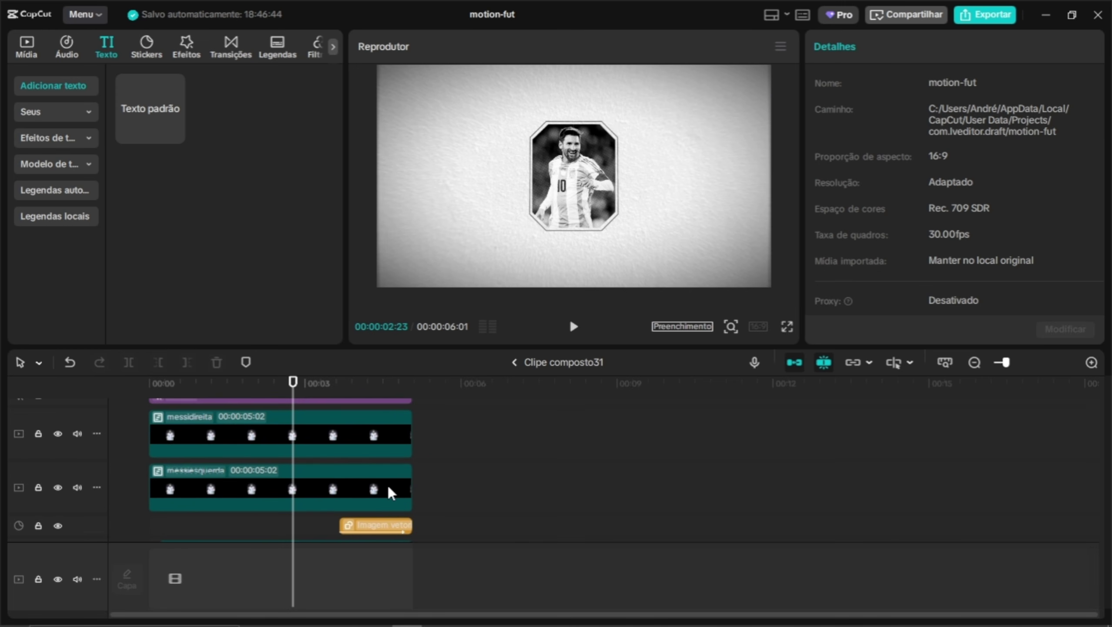
scroll(388, 485, up, 3)
click(346, 395)
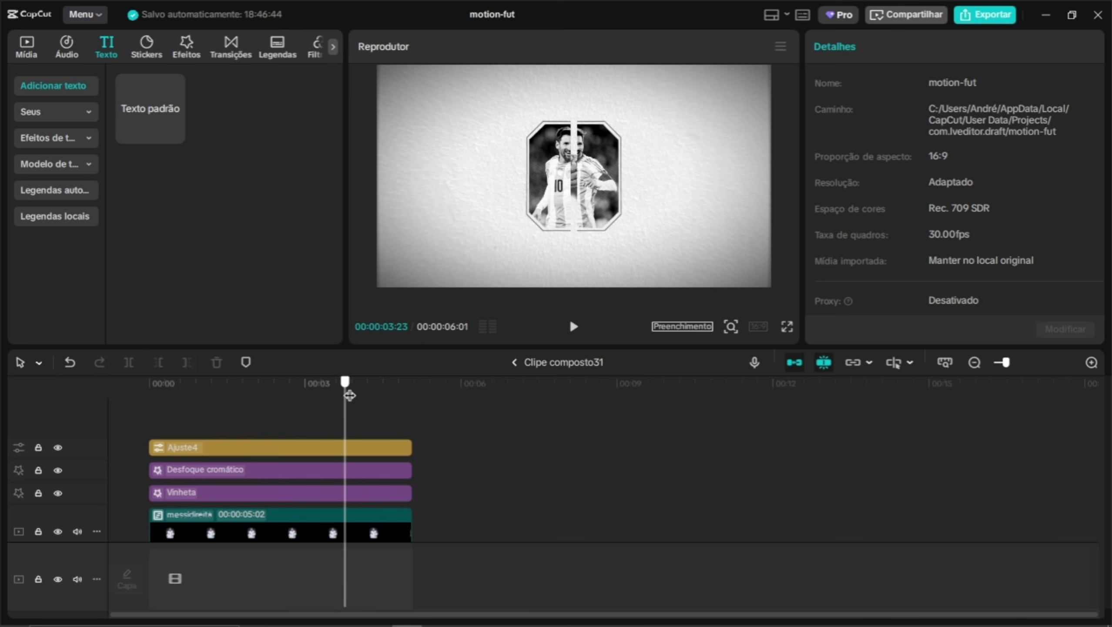
drag(350, 395, 373, 409)
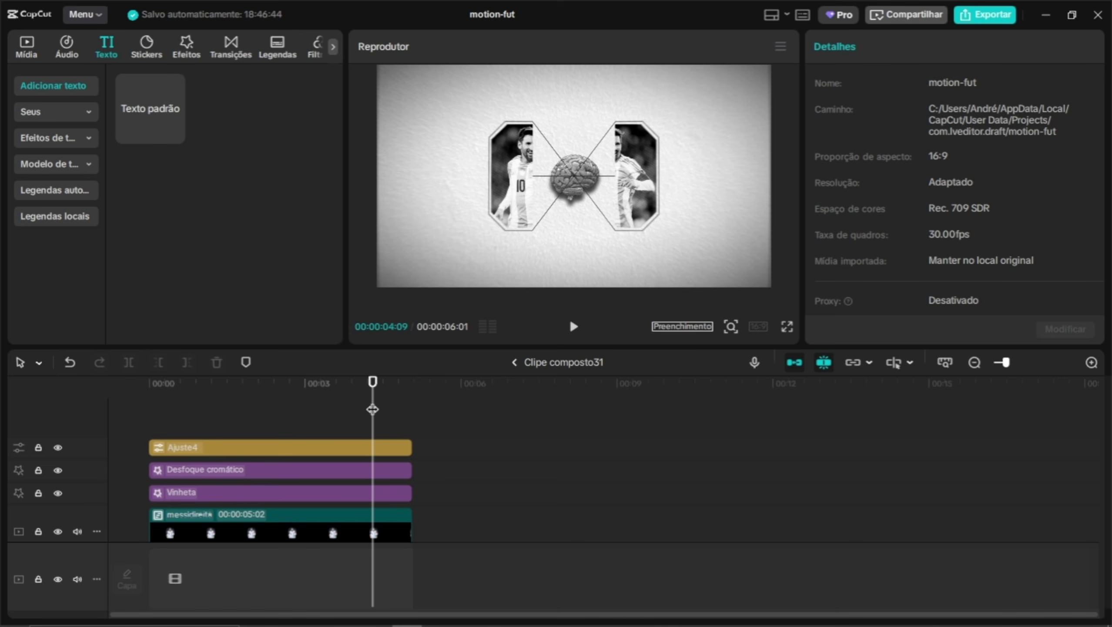
scroll(409, 466, down, 3)
click(374, 439)
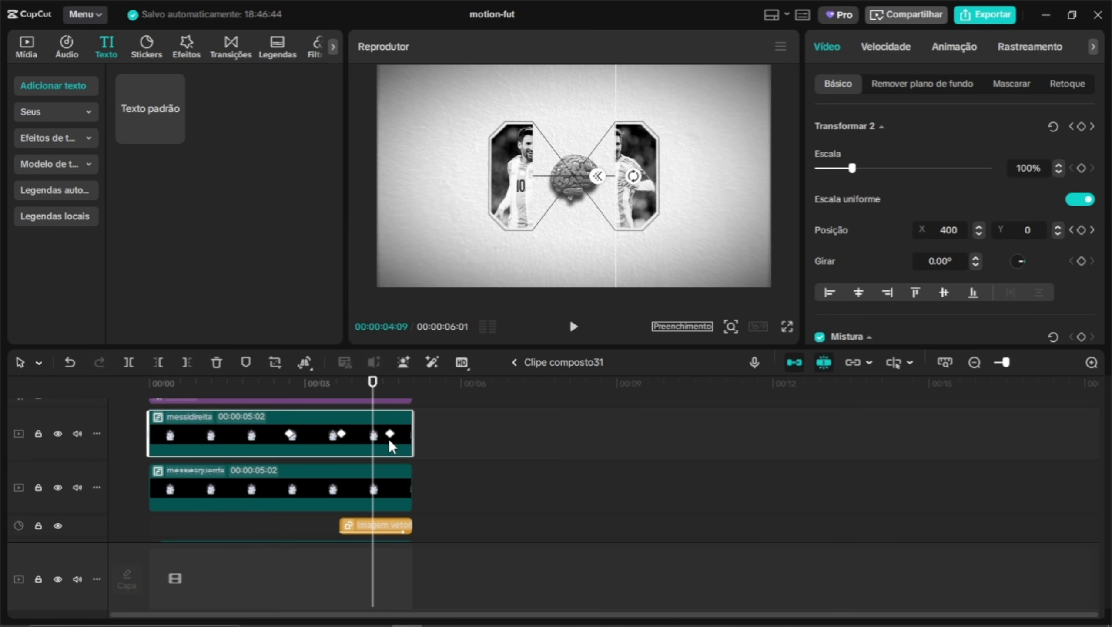
scroll(409, 465, up, 1)
scroll(441, 473, up, 2)
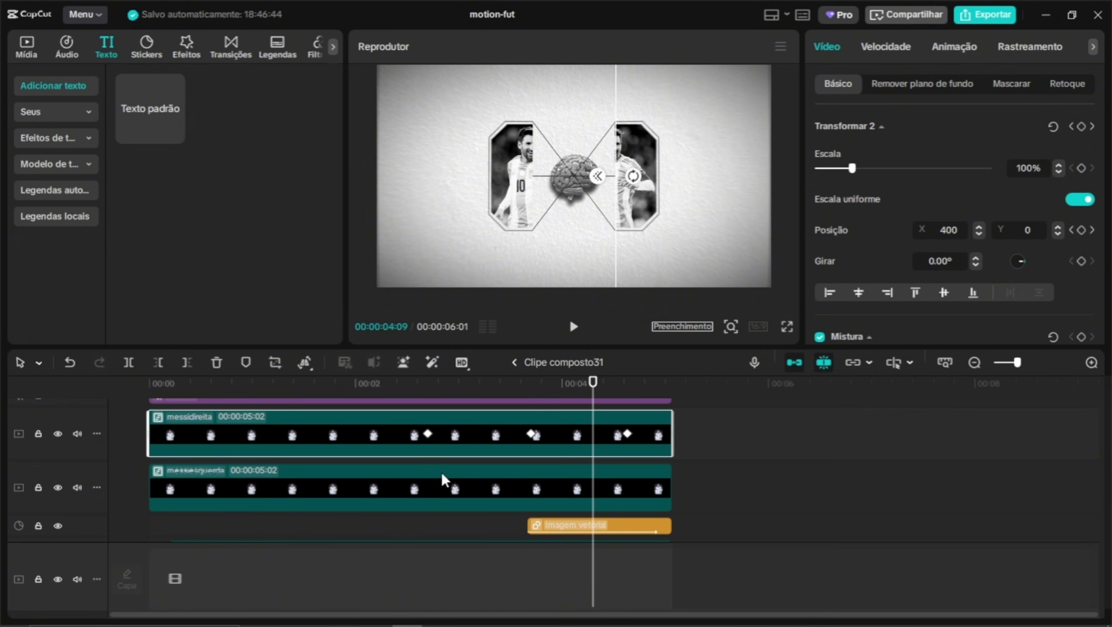
drag(583, 400, 665, 396)
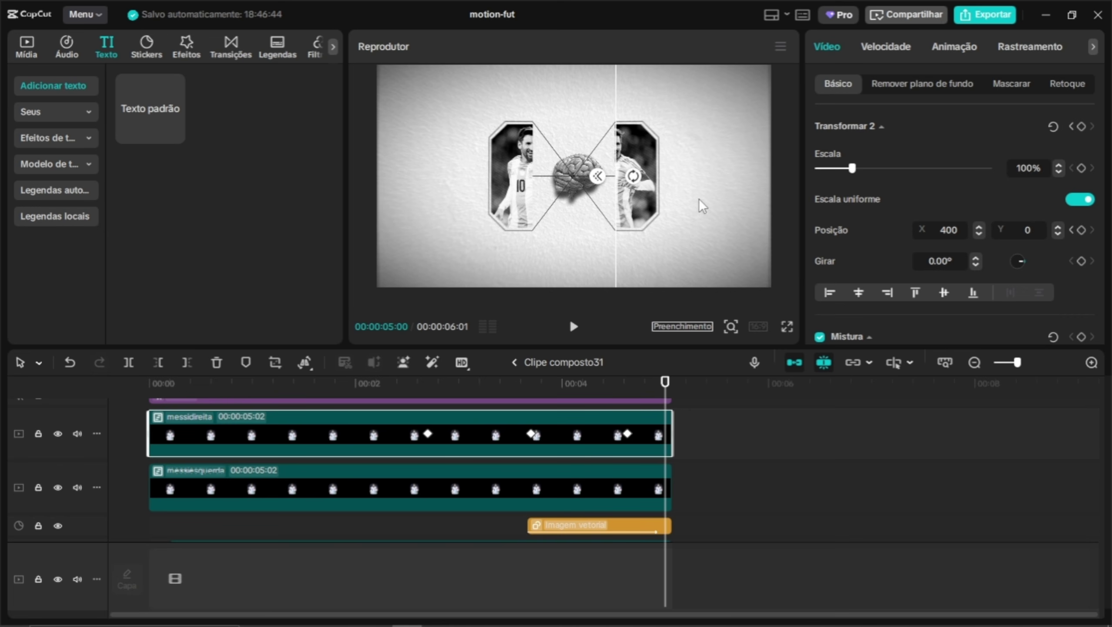
Keyframe the messidireita half below the frame at 00:00:05:00, at X 412, Y -1788, after its 00:00:04:19 keyframe
click(999, 91)
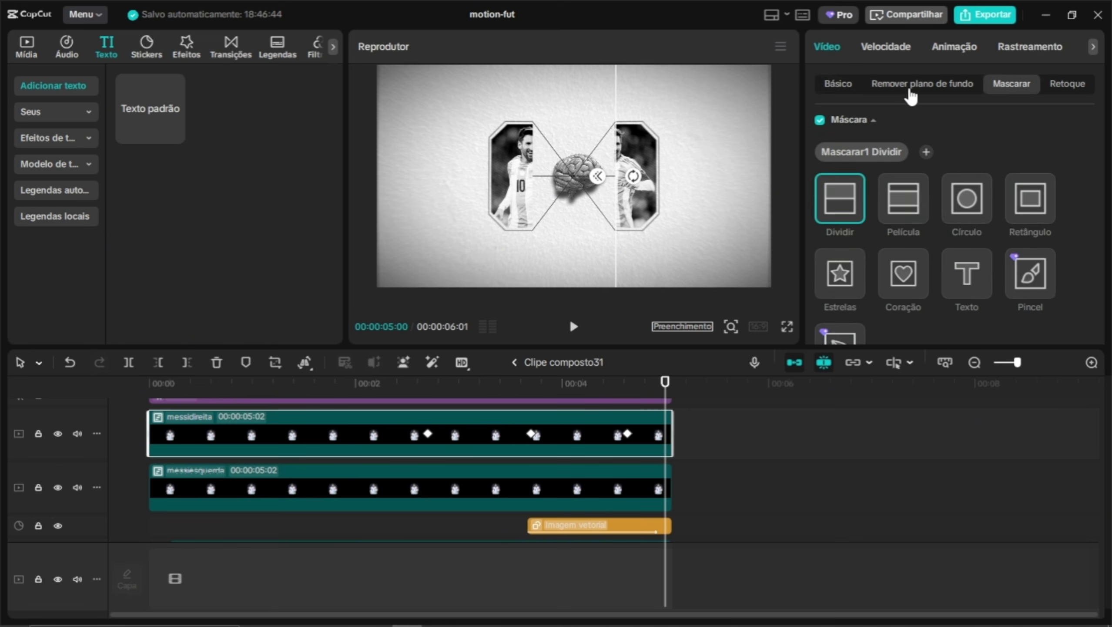
click(838, 92)
drag(653, 191, 627, 390)
click(650, 483)
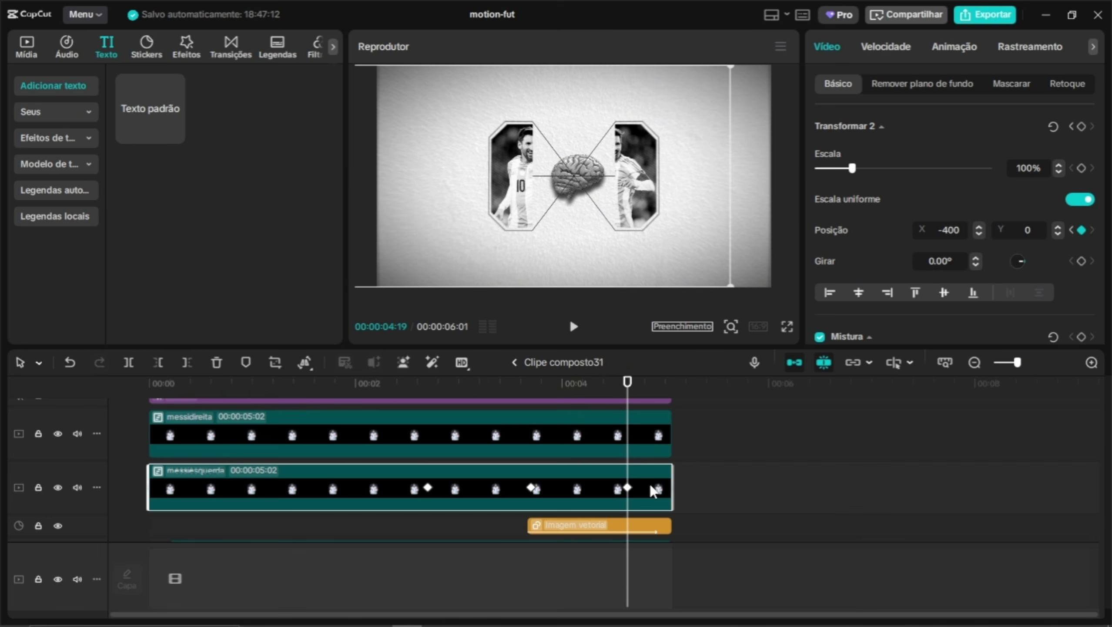
click(644, 431)
drag(628, 383, 665, 394)
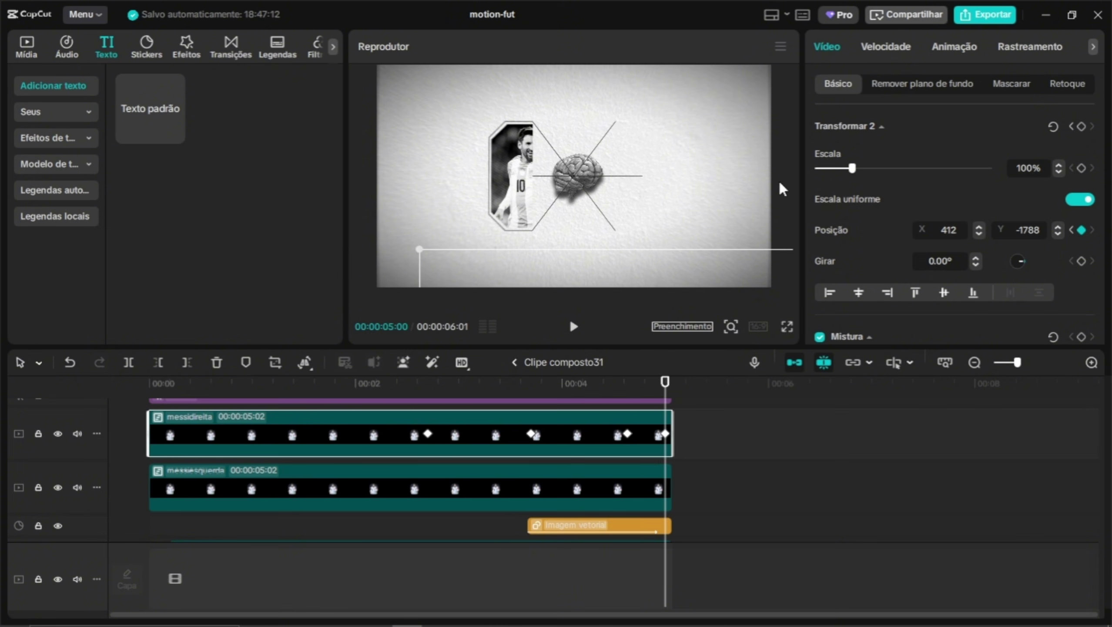
click(512, 173)
drag(512, 173, 510, 265)
key(ctrl+z)
key(ctrl+z)
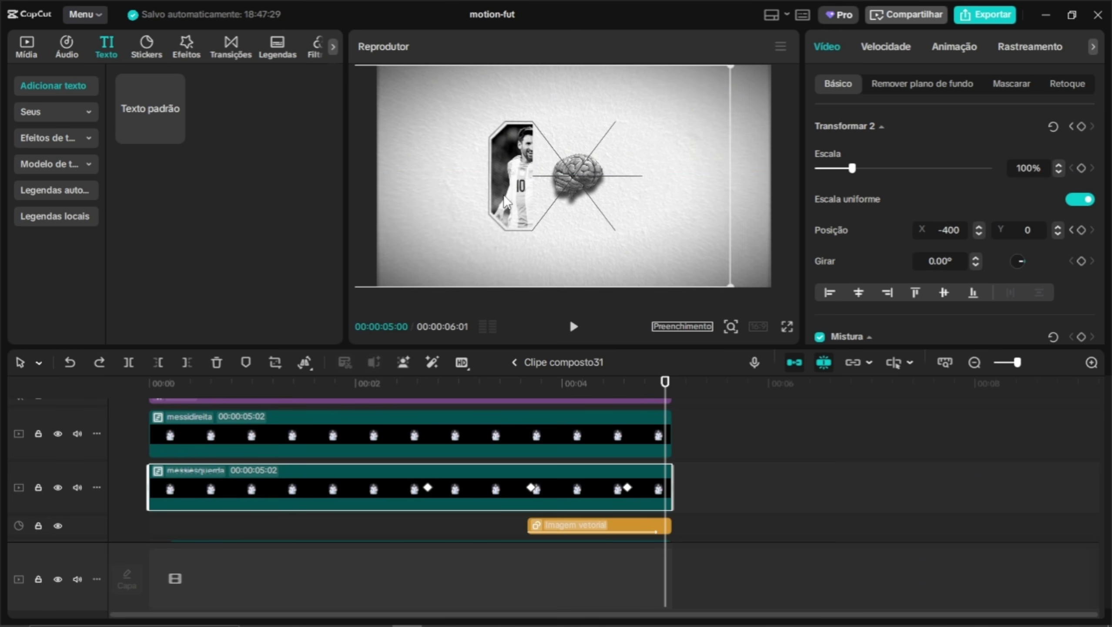
Move the messiesquerda half below the frame at 00:00:05:00, to X -396, Y -1812, and return to 00:00:04:19
drag(508, 168, 510, 268)
drag(506, 338, 505, 341)
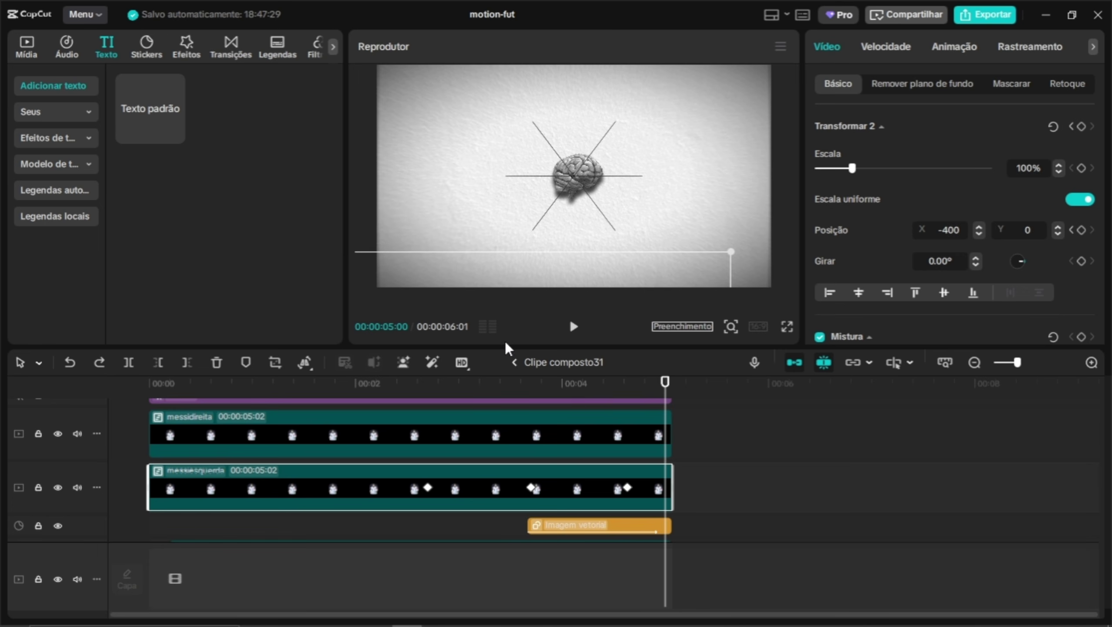
click(628, 388)
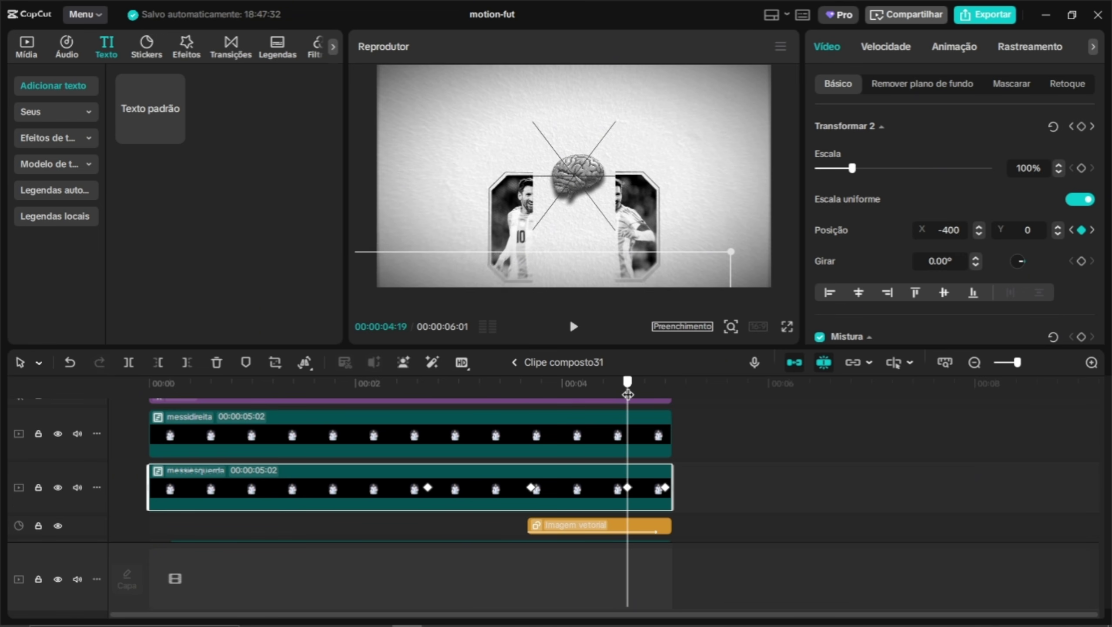
Add a position keyframe to the Imagem vetorial connector lines at 00:00:04:19
scroll(625, 420, down, 3)
click(636, 447)
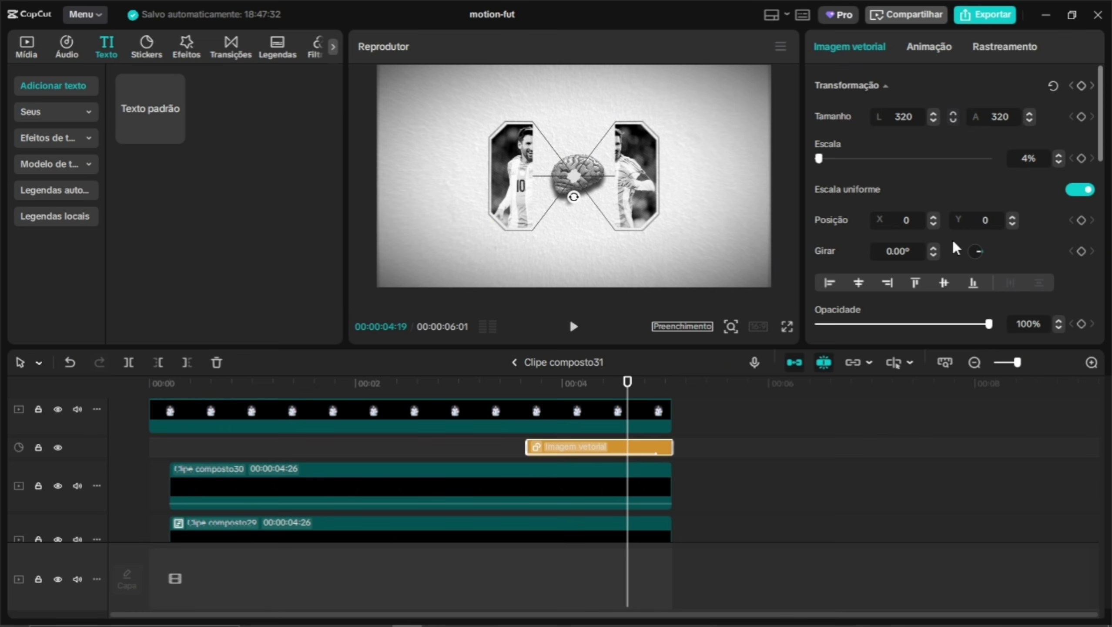
click(1080, 219)
Keyframe the Imagem vetorial connector lines at 00:00:05:00 with a lower Y position so they slide down with the portrait halves
click(645, 414)
click(662, 387)
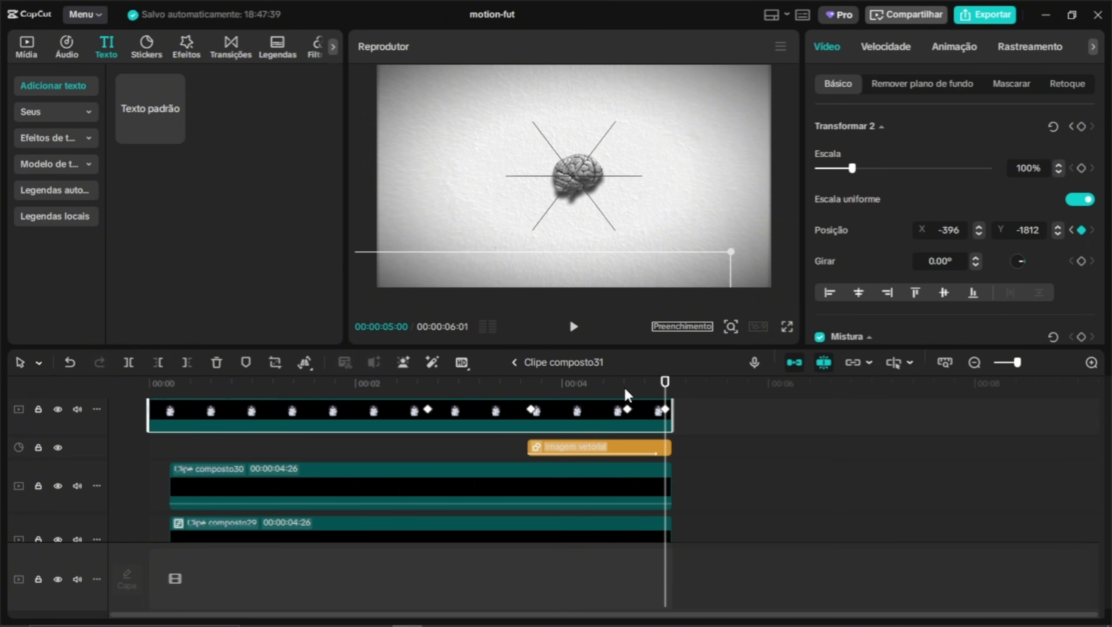
click(612, 446)
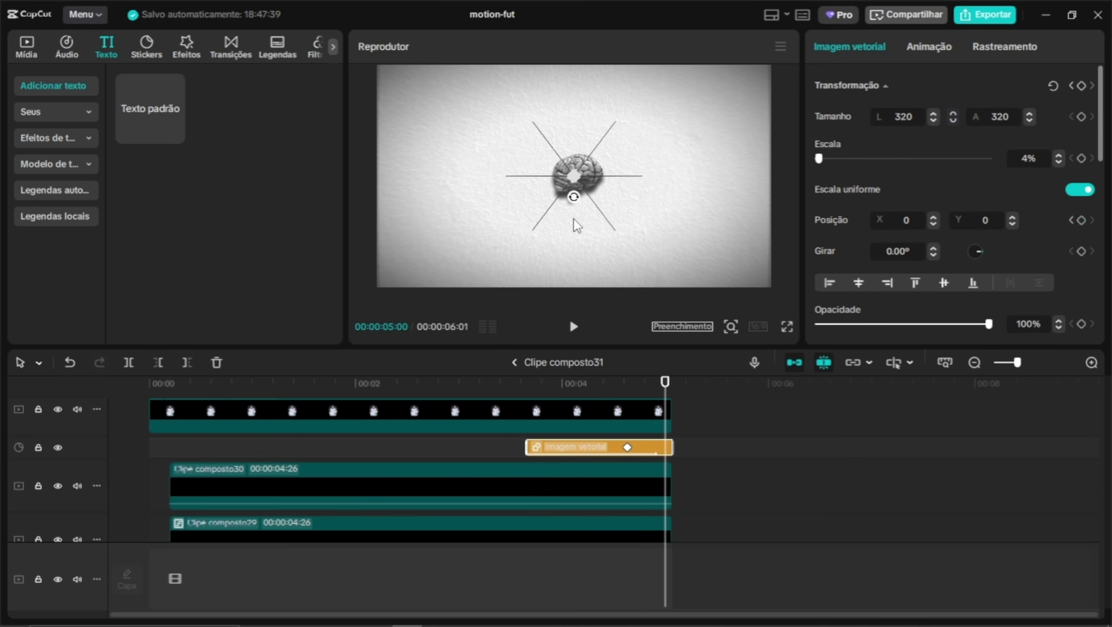
click(1011, 224)
drag(998, 219, 929, 211)
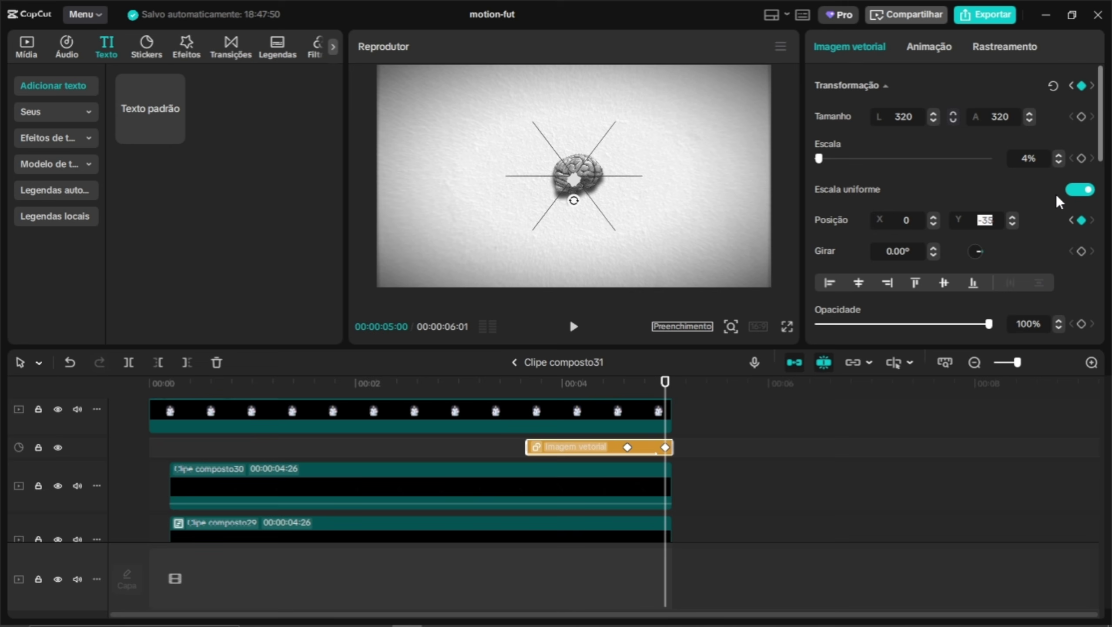
text(-300)
key(Return)
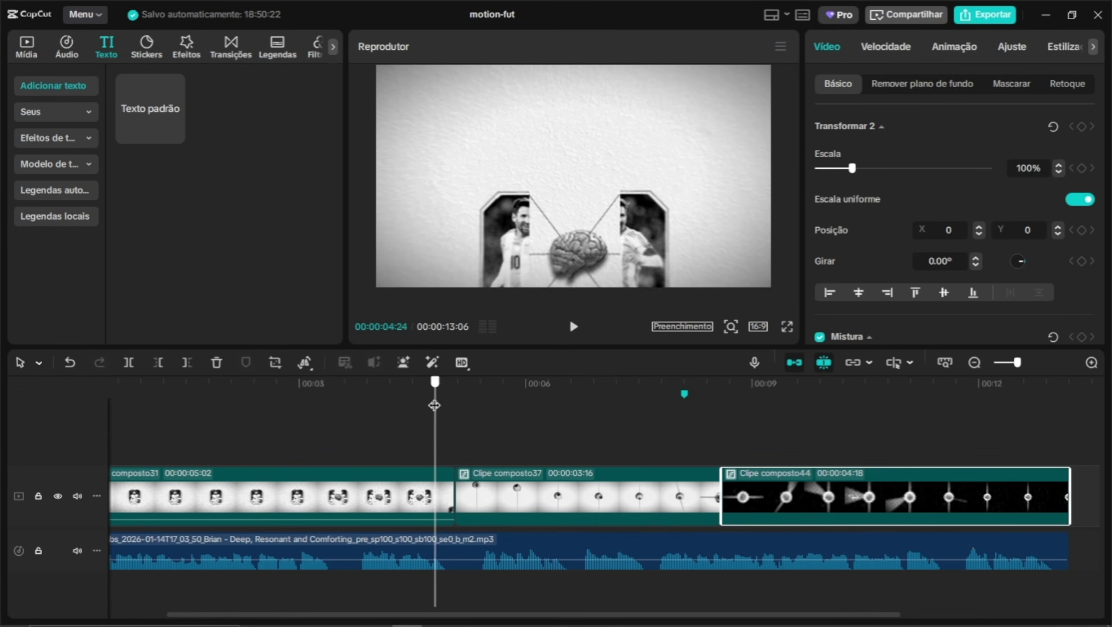
Lift Clipe composto37 from the main timeline onto a track above, starting at 00:00:04:23
drag(435, 404, 433, 404)
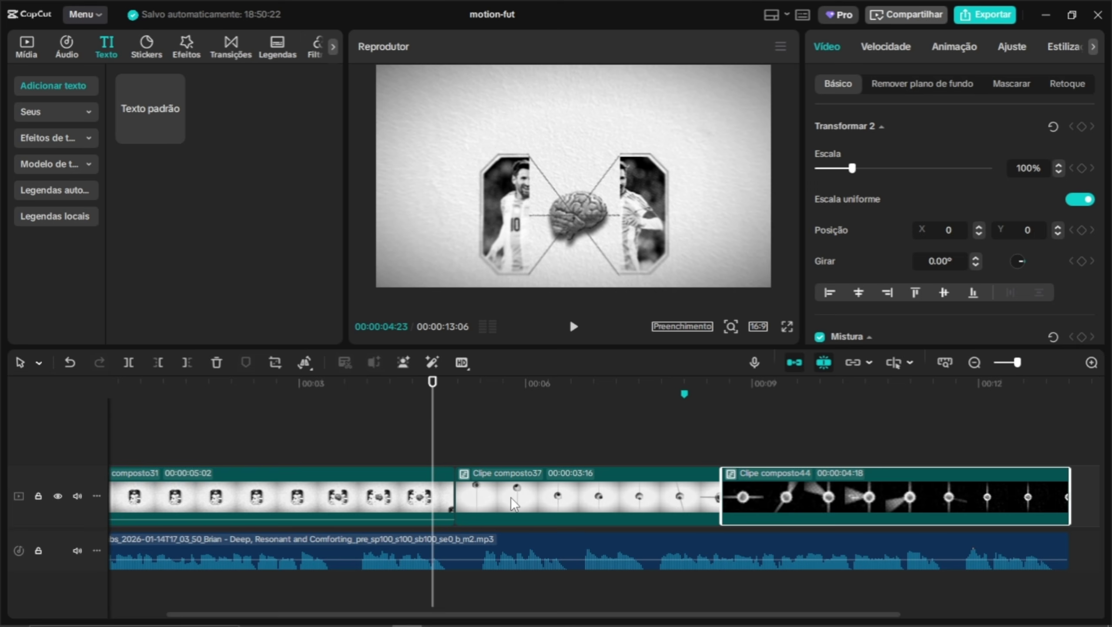
drag(513, 505, 504, 470)
scroll(483, 521, up, 2)
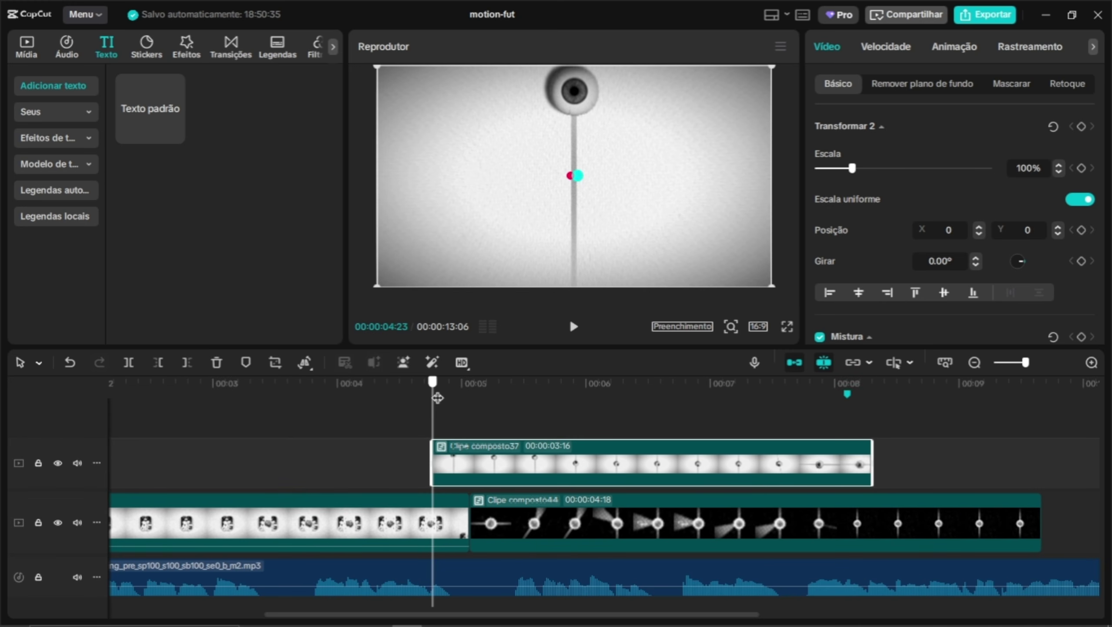
Trim the start of Clipe composto37 to leave 00:00:02:23, and place it over the end of Clipe composto31
drag(437, 397, 527, 420)
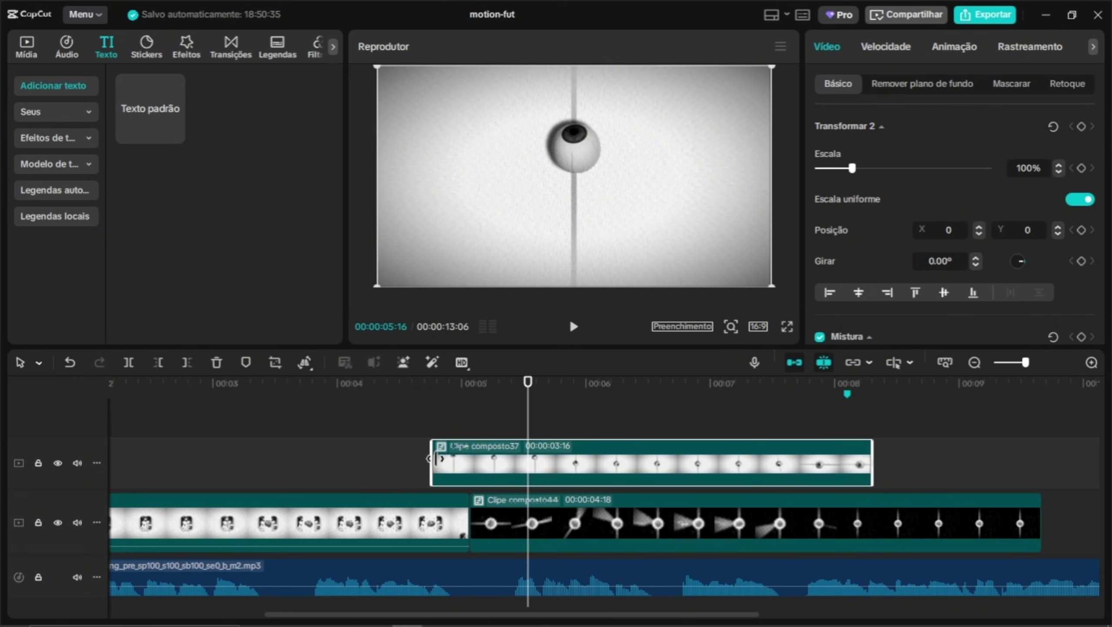
mouse_move(437, 459)
mouse_down()
mouse_move(526, 458)
mouse_move(544, 476)
mouse_move(497, 478)
mouse_move(455, 443)
mouse_up()
click(424, 406)
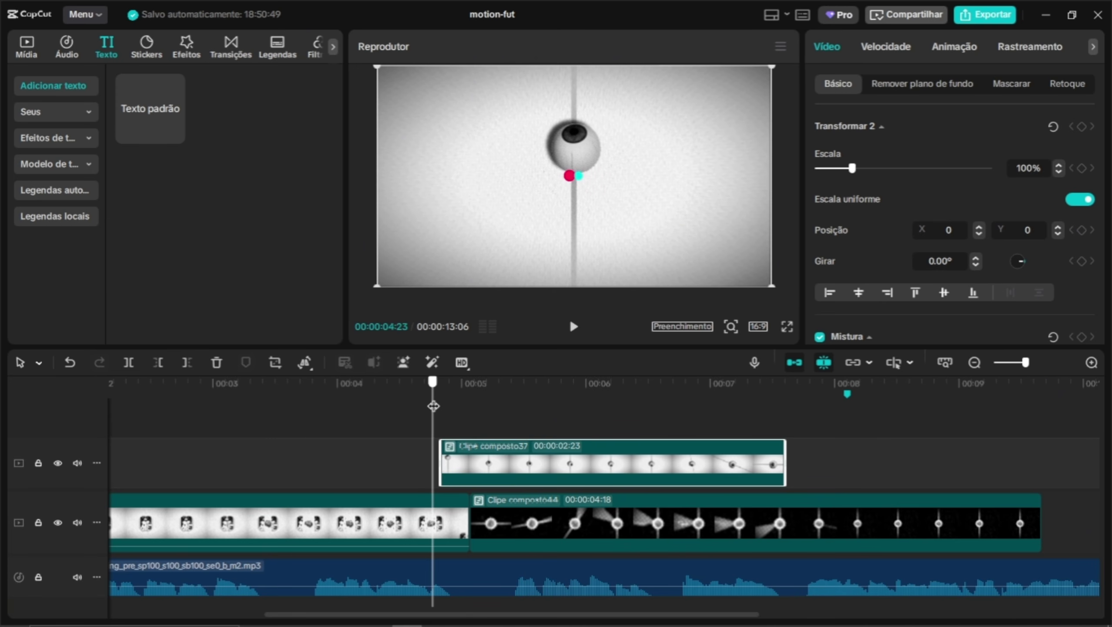
Nudge Clipe composto37 slightly earlier so it starts just after 00:00:04:23 as the portrait halves drop away
ctrl+scroll(504, 468, up, 3)
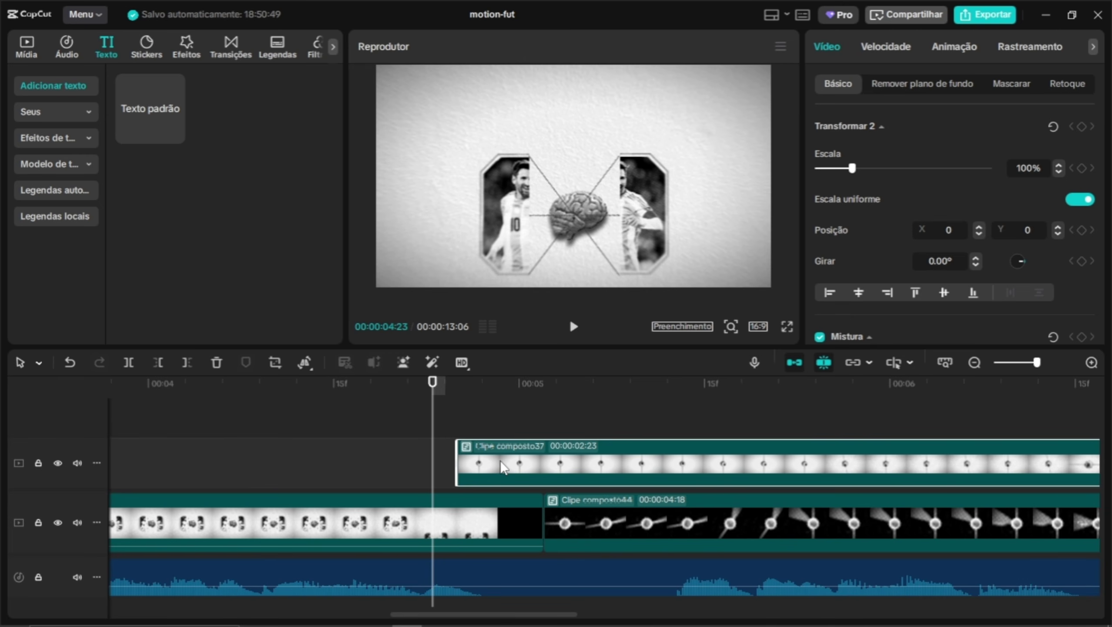
mouse_move(446, 398)
mouse_down()
mouse_move(469, 406)
mouse_move(437, 409)
mouse_up()
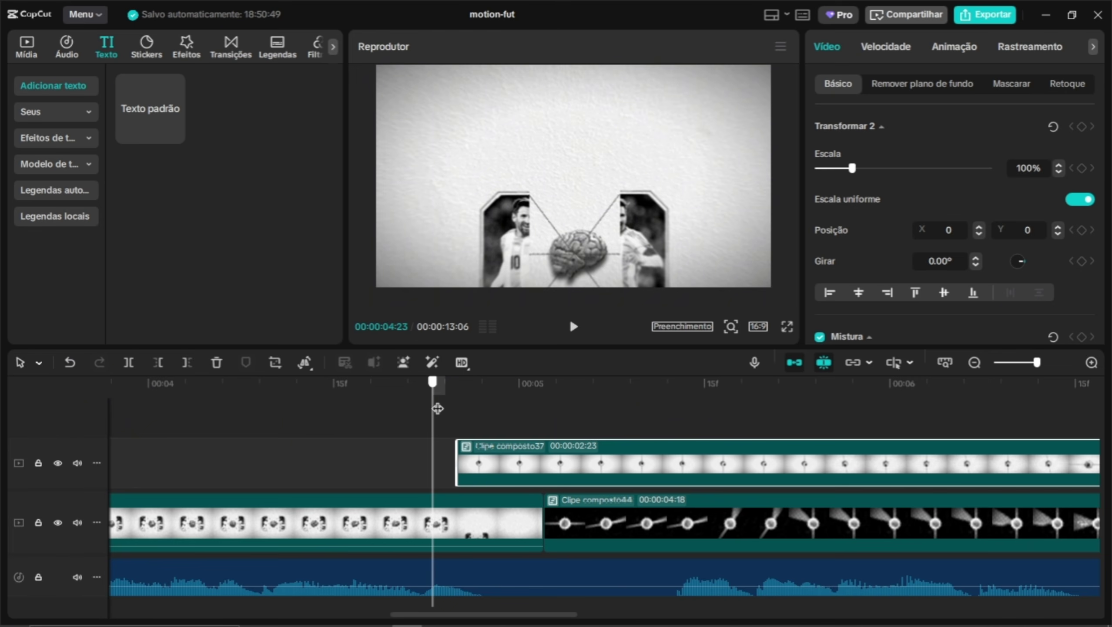
drag(488, 455, 478, 458)
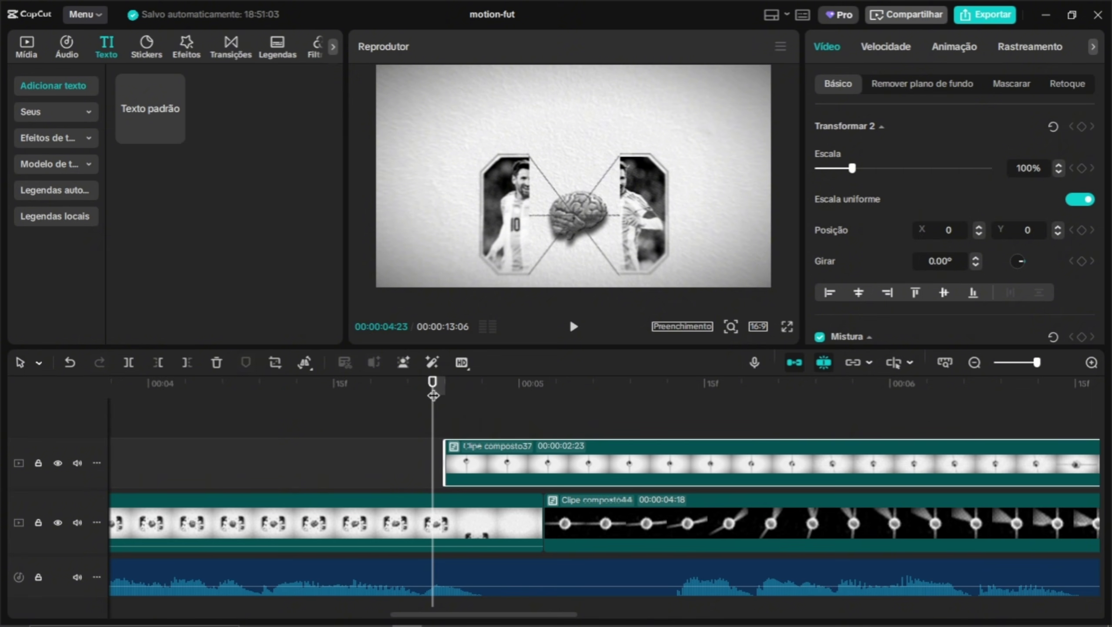
Play the transition from the split portrait to the eyeball clip, starting from 00:00:04:21 and again from 00:00:04:07
drag(434, 397, 407, 399)
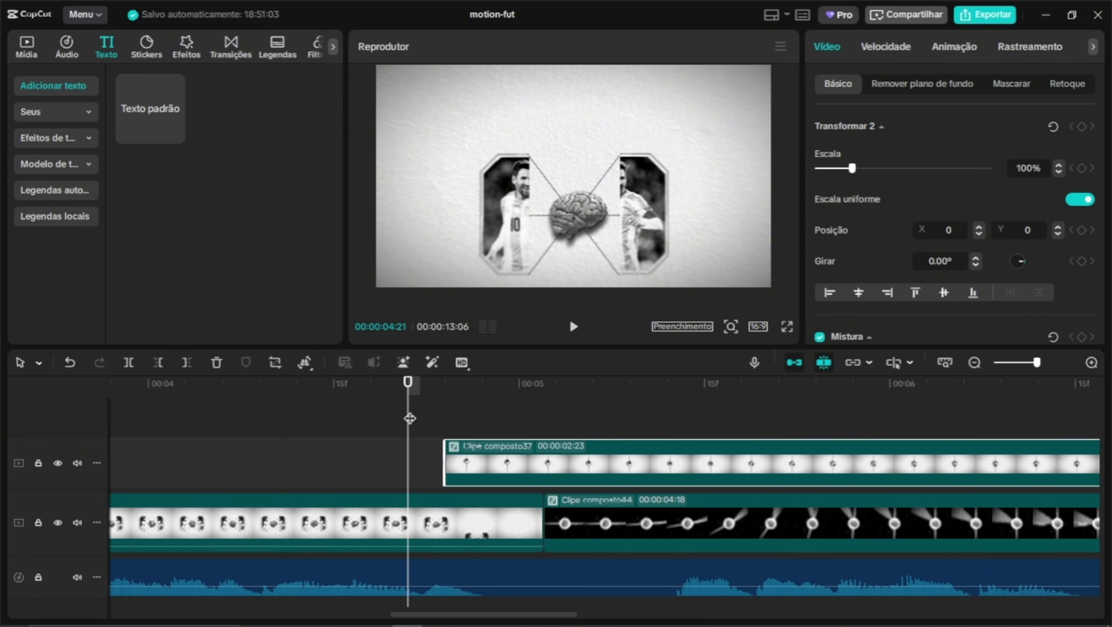
key(space)
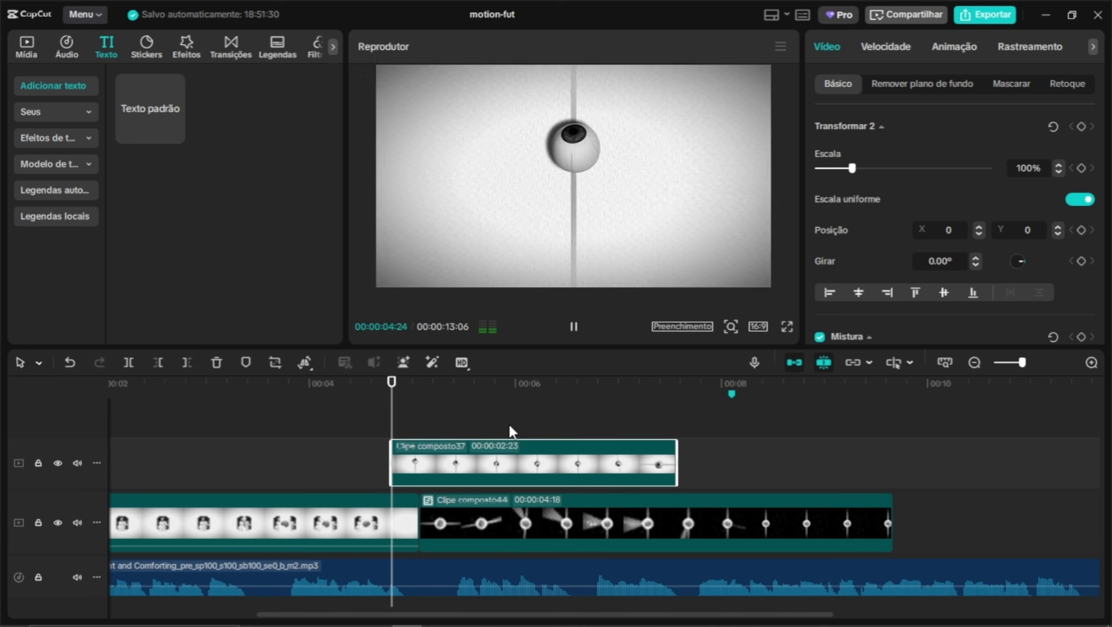
drag(444, 400, 332, 400)
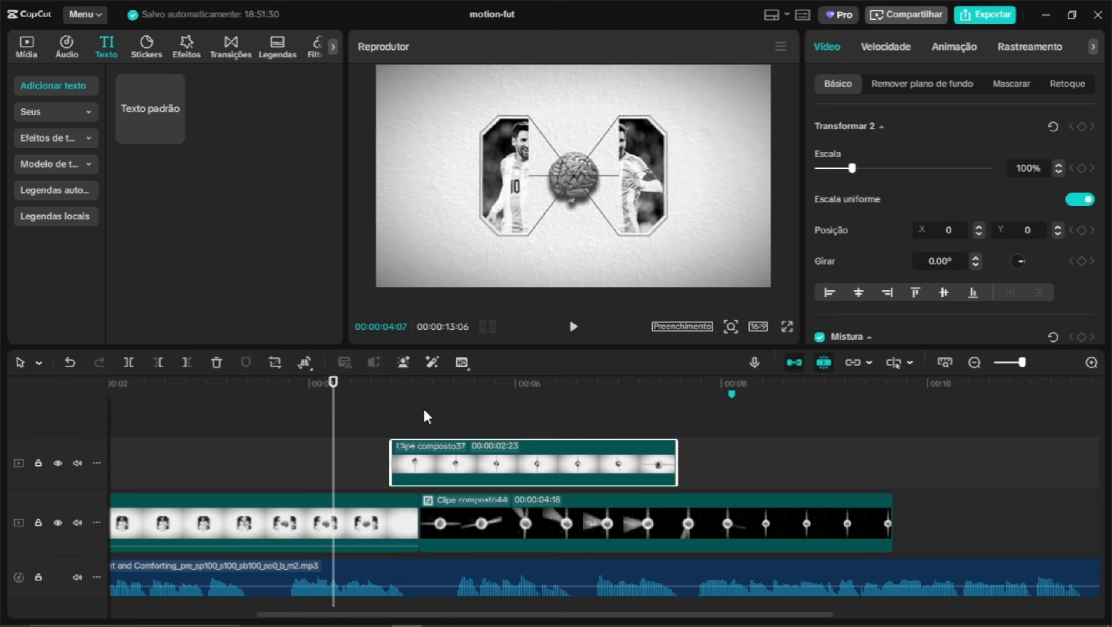
key(space)
key(space)
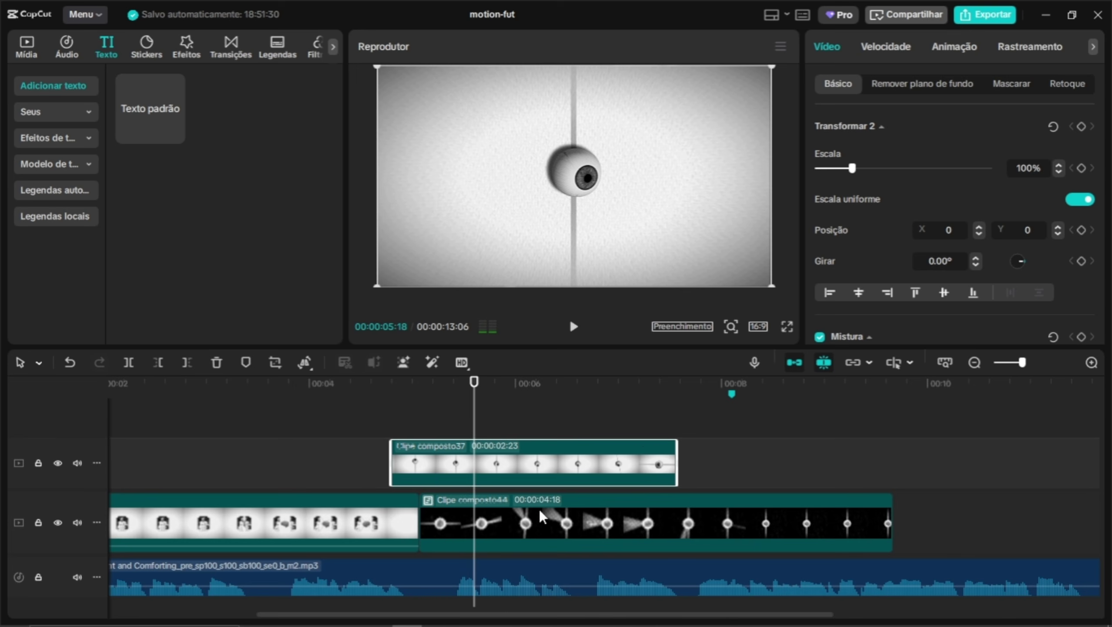
Lift Clipe composto44 onto its own track so it overlaps the end of Clipe composto37, and play back the transition
drag(503, 516, 721, 430)
key(space)
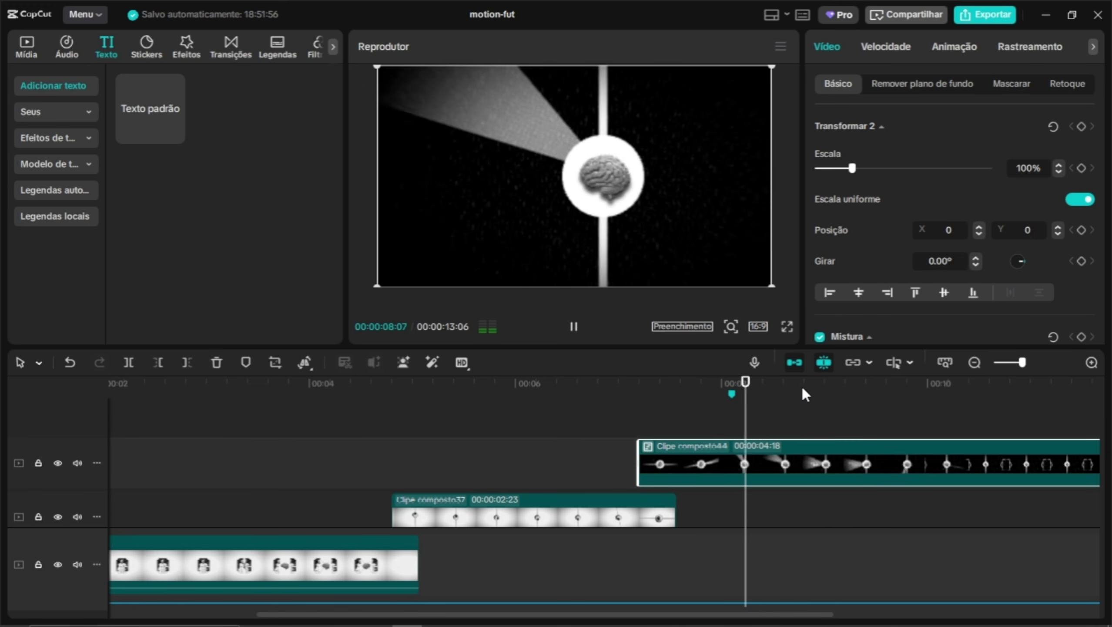
drag(802, 389, 608, 419)
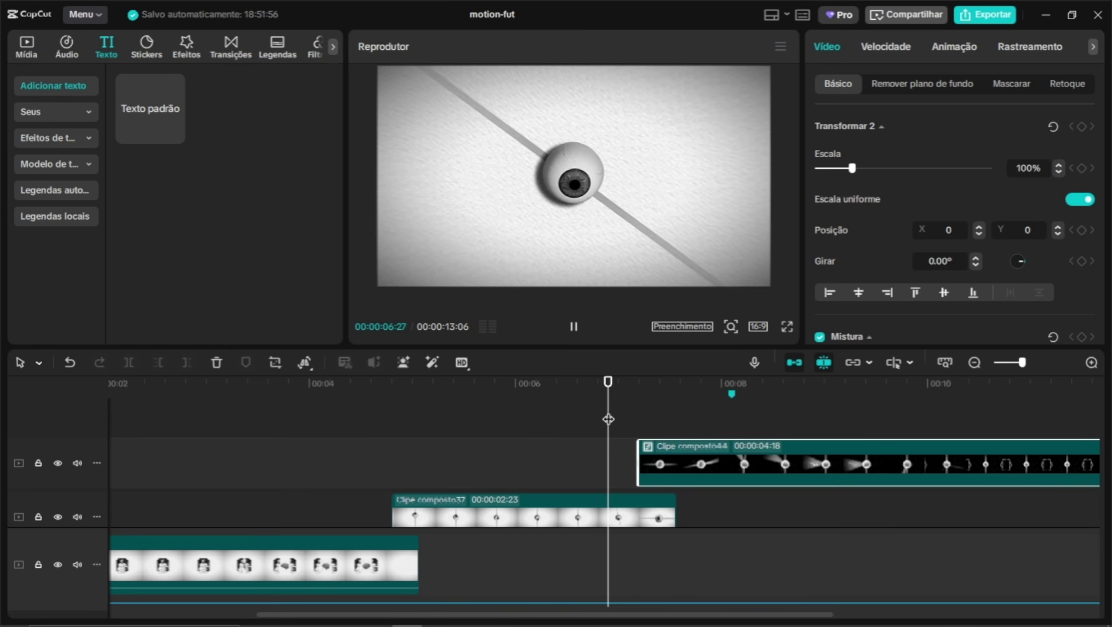
Trim the start of Clipe composto44 to leave 00:00:04:12, and nudge it slightly earlier over Clipe composto37, playing back the overlap
key(space)
drag(673, 403, 602, 406)
mouse_move(654, 456)
mouse_down()
mouse_move(681, 460)
mouse_move(669, 466)
mouse_up()
key(space)
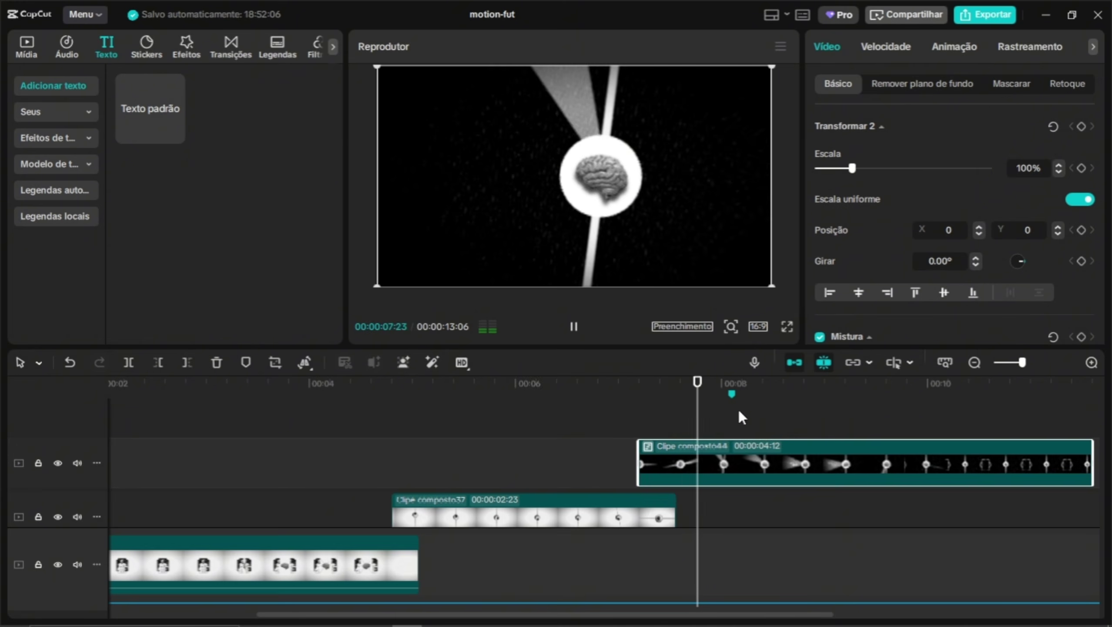
key(space)
drag(698, 400, 618, 402)
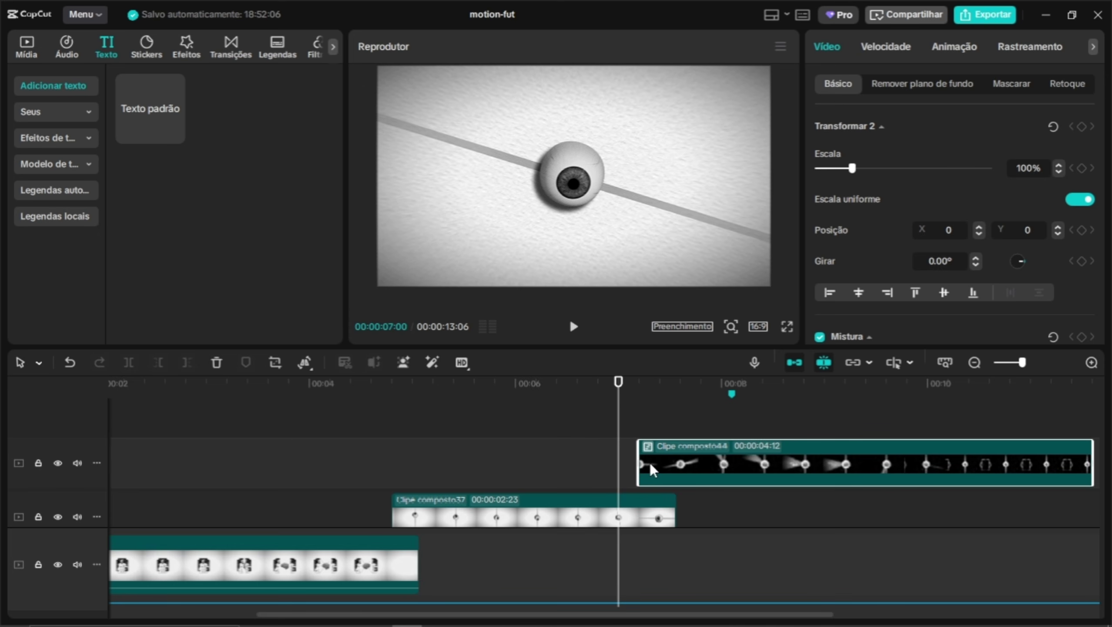
drag(651, 465, 645, 465)
key(space)
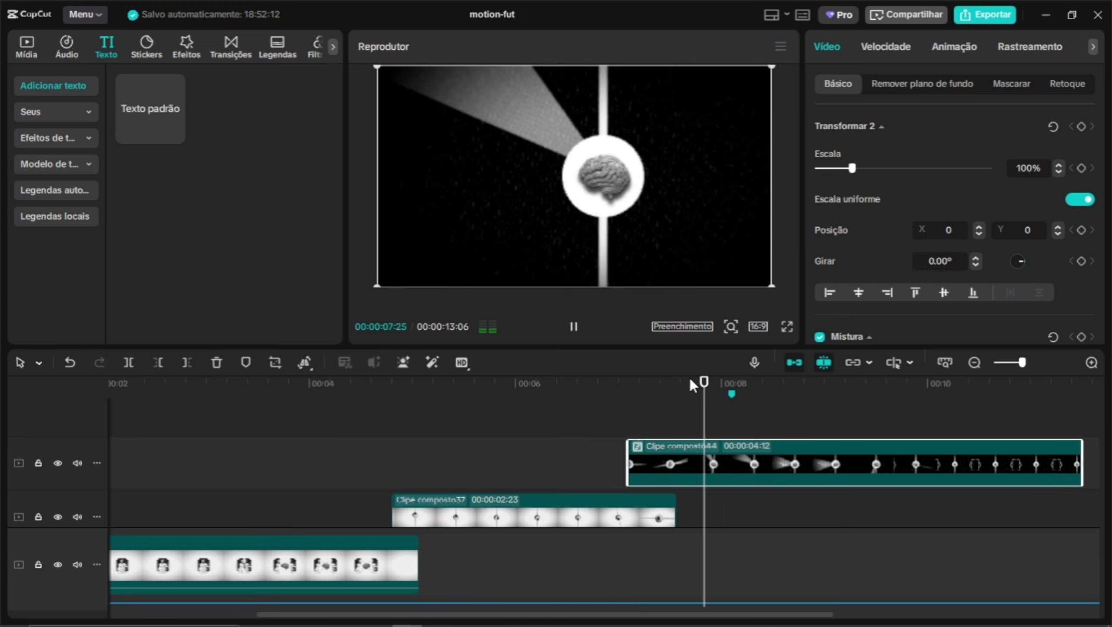
Trim the start of Clipe composto44 to leave 00:00:04:09, move it to start at about 00:00:07:00, and play the transition
drag(690, 380, 580, 382)
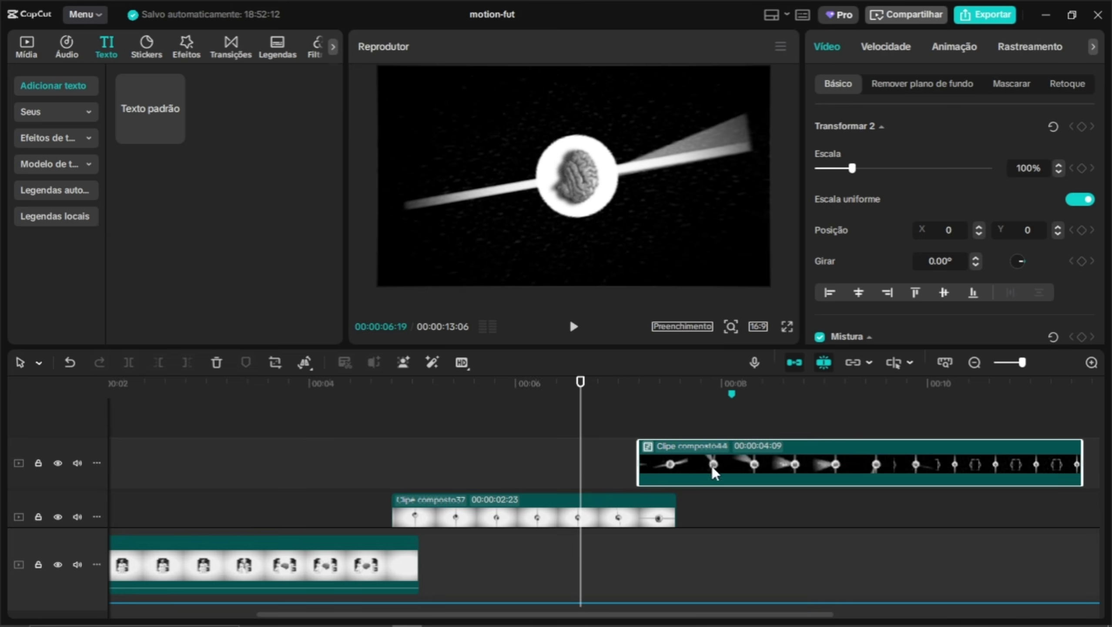
drag(712, 466, 693, 468)
key(space)
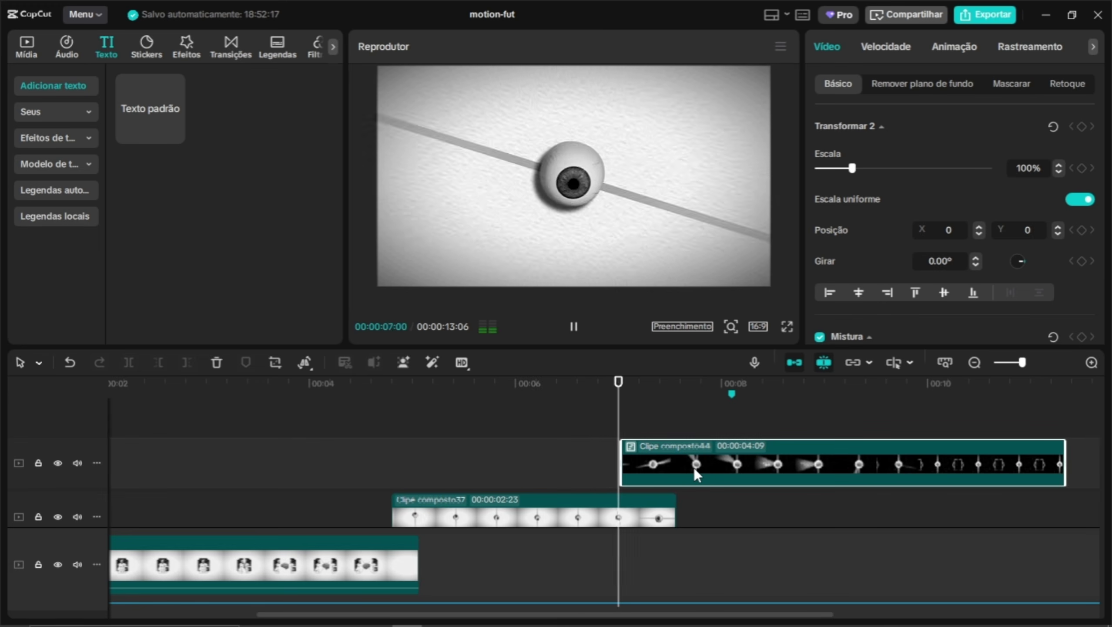
key(space)
drag(686, 395, 594, 404)
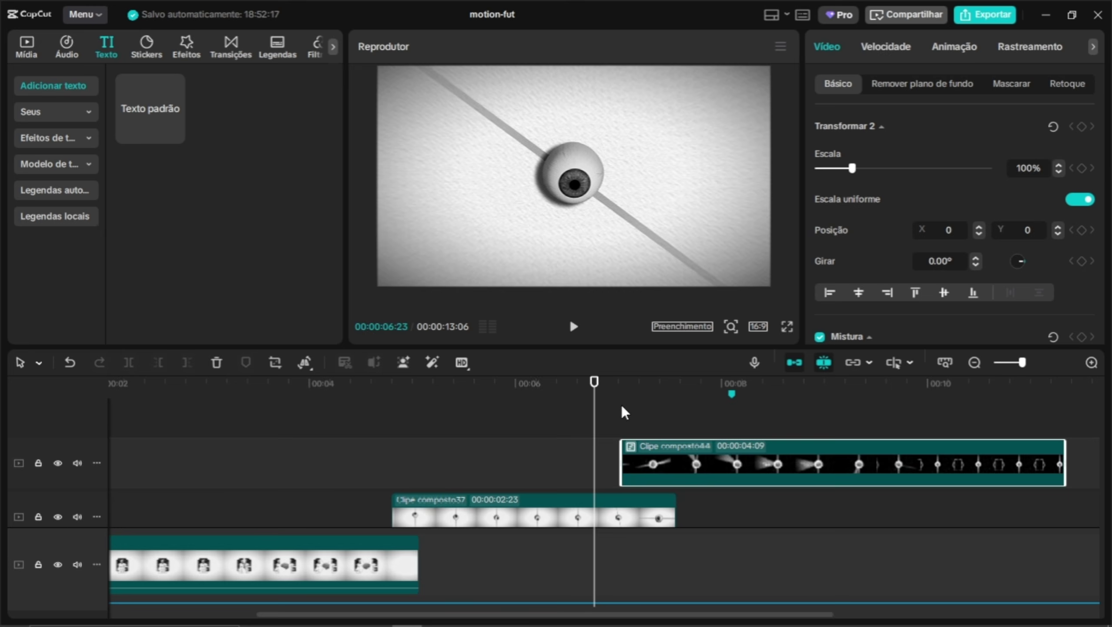
key(space)
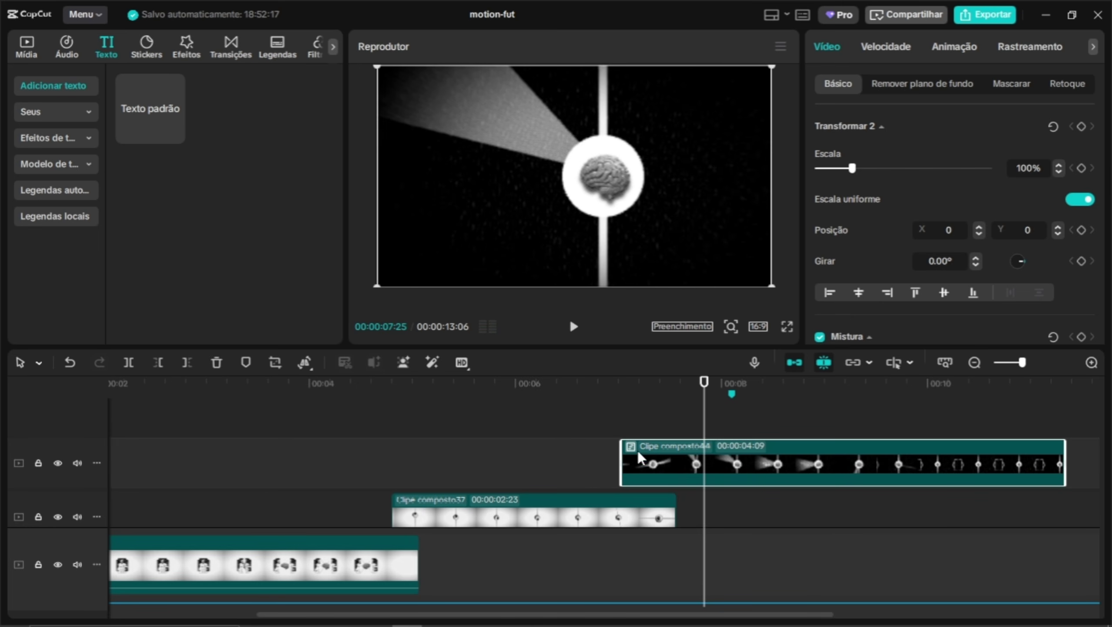
Trim the start of Clipe composto44 to leave 00:00:04:07, and play the transition from the eyeball to the brain
drag(622, 456, 630, 457)
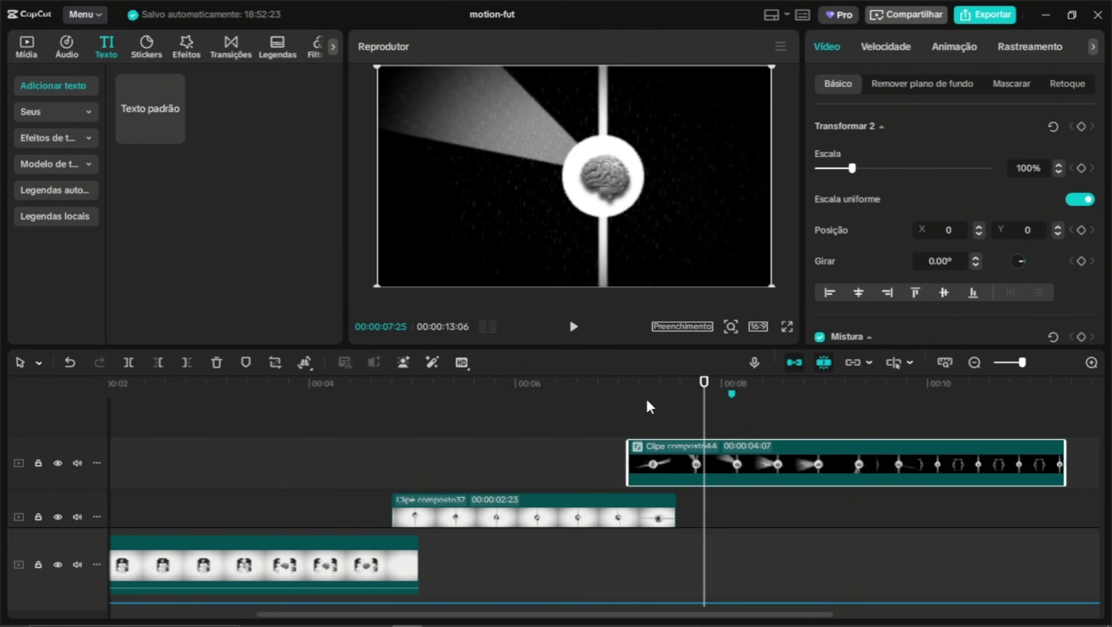
drag(619, 402, 587, 399)
key(space)
key(space)
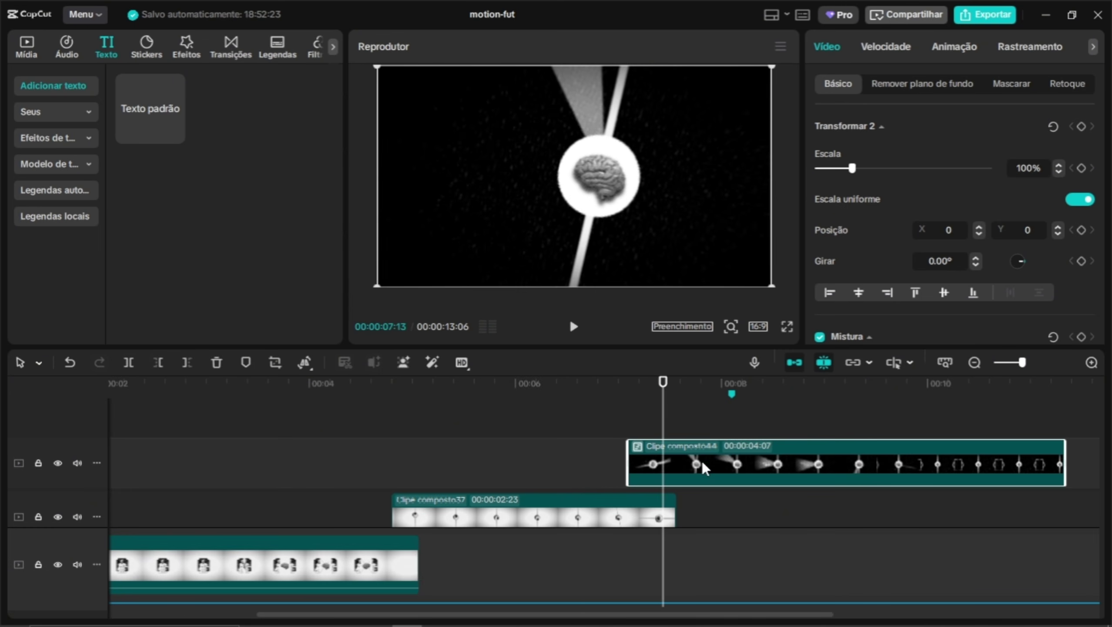
Move Clipe composto44 earlier to start at about 00:00:06:28, and play back the transition from the eyeball clip
drag(700, 459, 678, 464)
click(588, 410)
key(space)
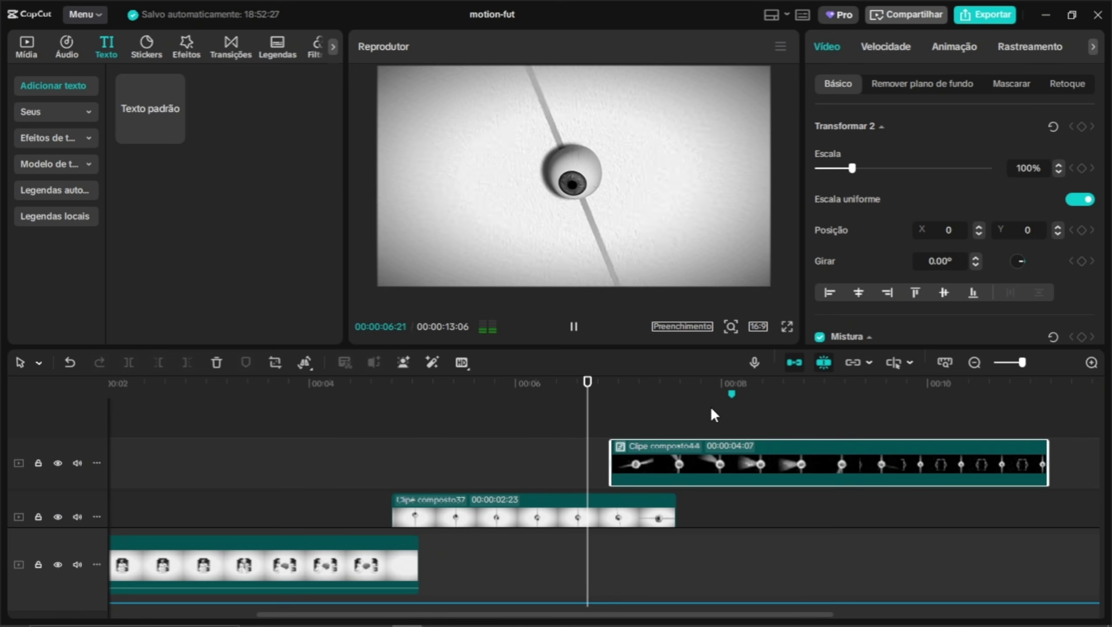
click(553, 402)
key(space)
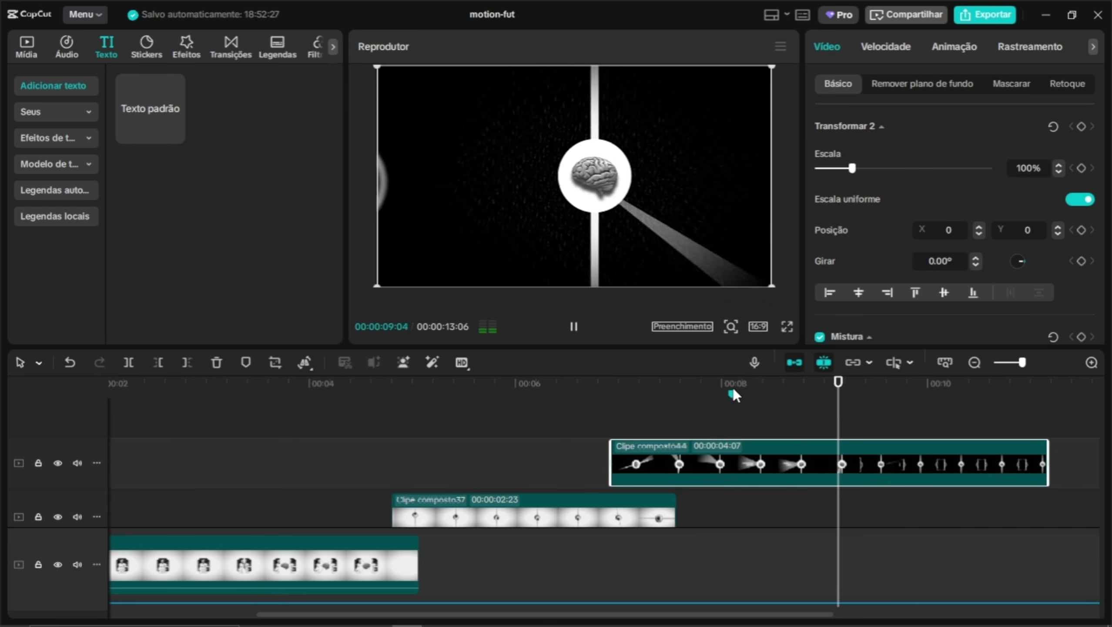
Play the sequence from 00:00:00:00 and review the clip transitions and the pauses in the voice-over
drag(899, 404, 112, 467)
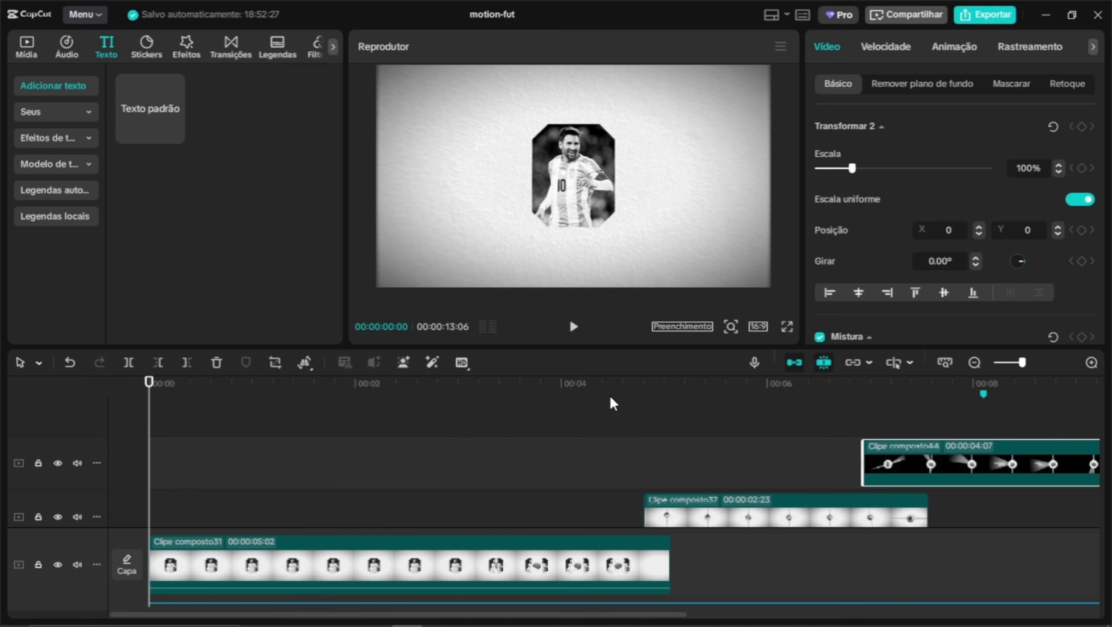
drag(611, 398, 693, 403)
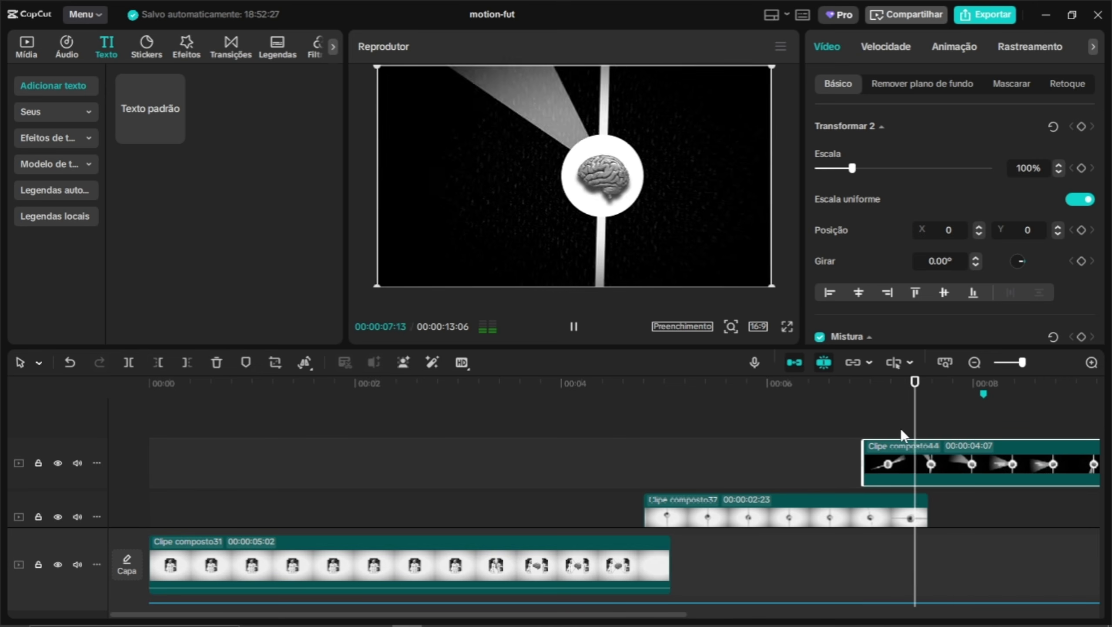
key(space)
drag(950, 392, 568, 444)
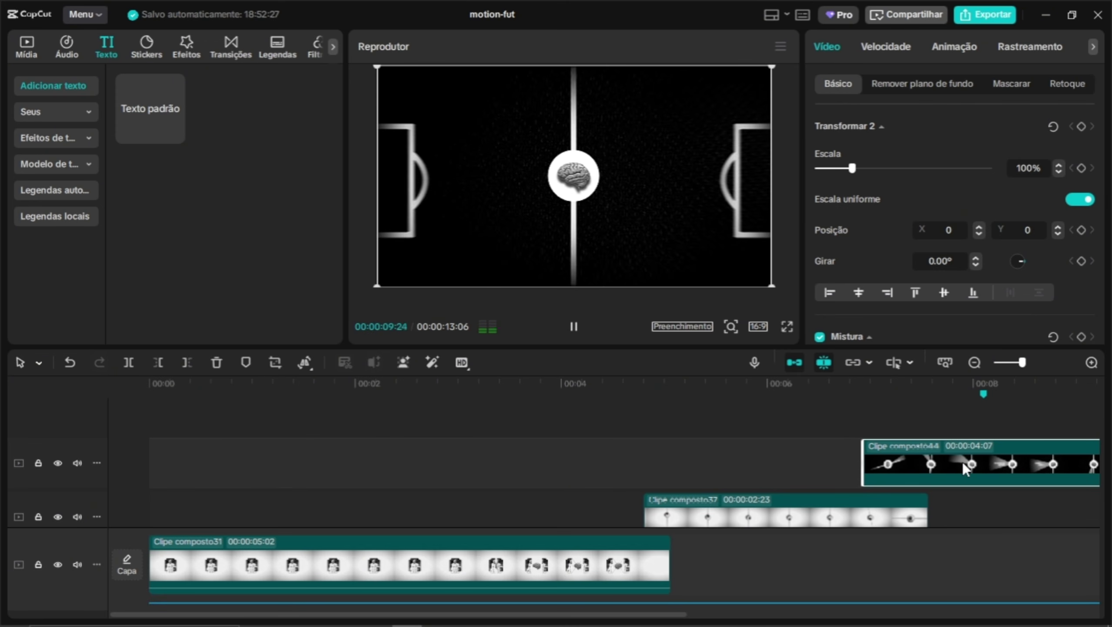
scroll(962, 461, right, 10)
scroll(649, 488, down, 3)
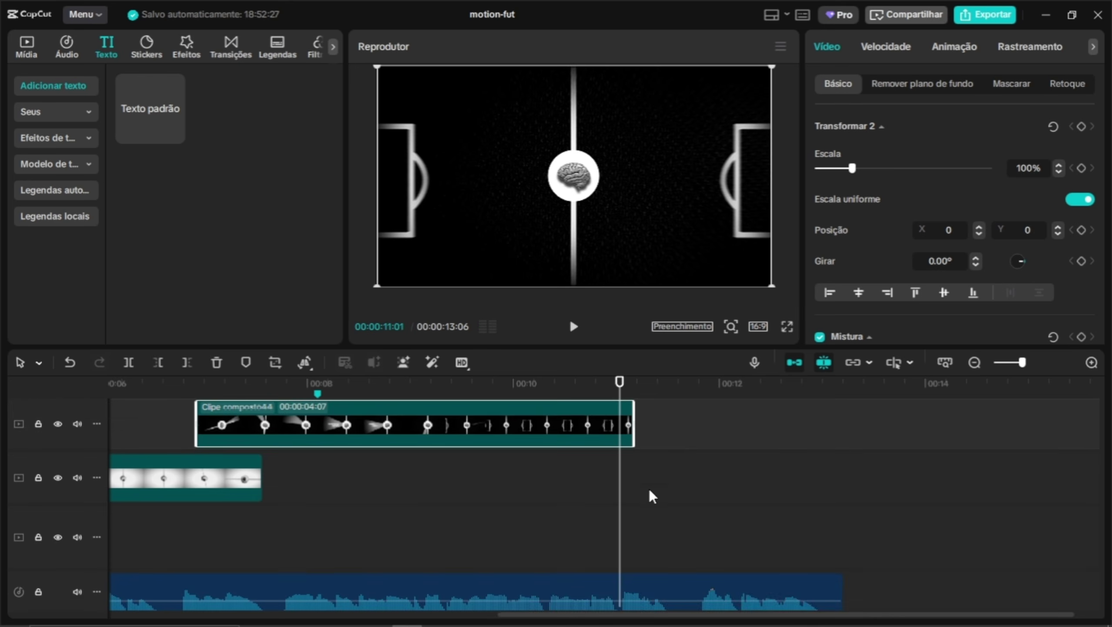
key(space)
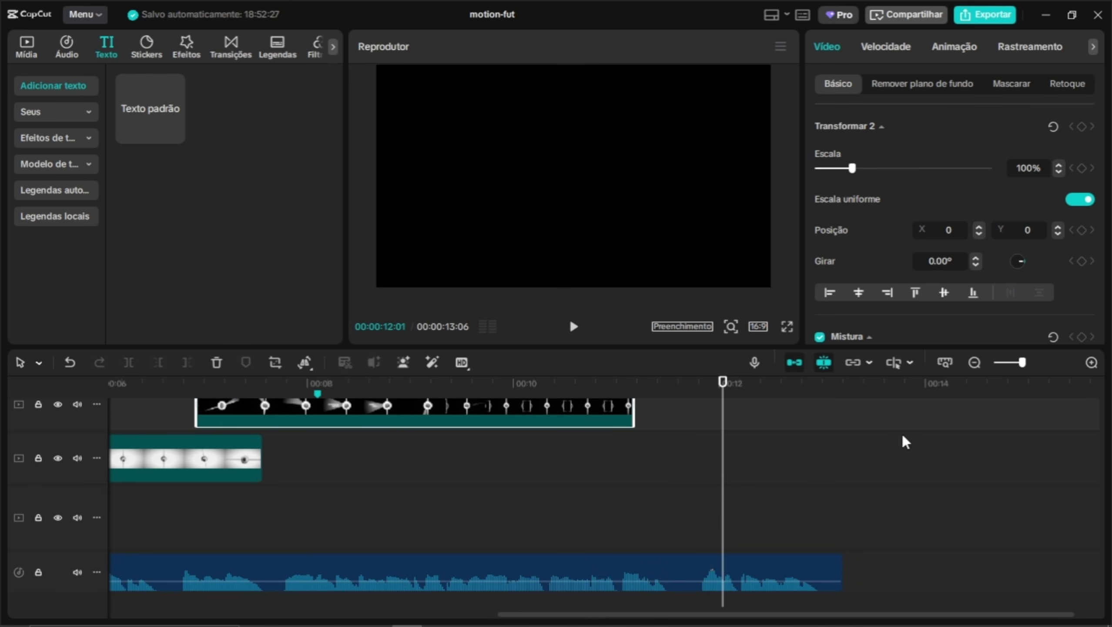
drag(599, 398, 497, 431)
key(space)
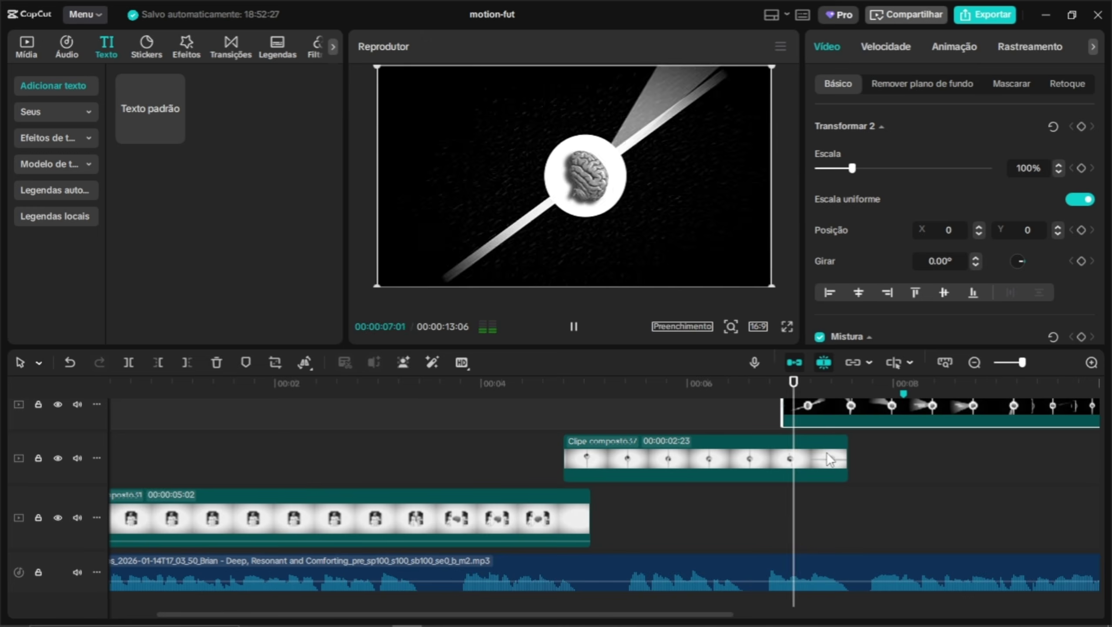
Split the voice-over at 00:00:03:12, and trim the pause from the start of the second part, closing the gap
key(space)
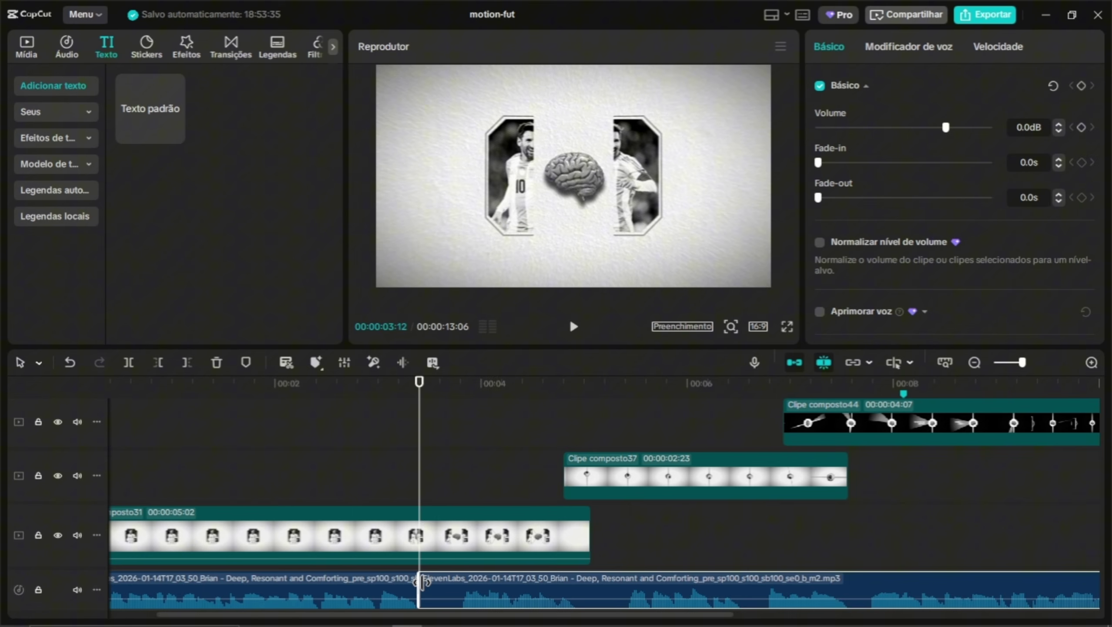
mouse_move(420, 581)
mouse_down()
mouse_move(459, 583)
mouse_move(422, 586)
mouse_up()
key(space)
key(space)
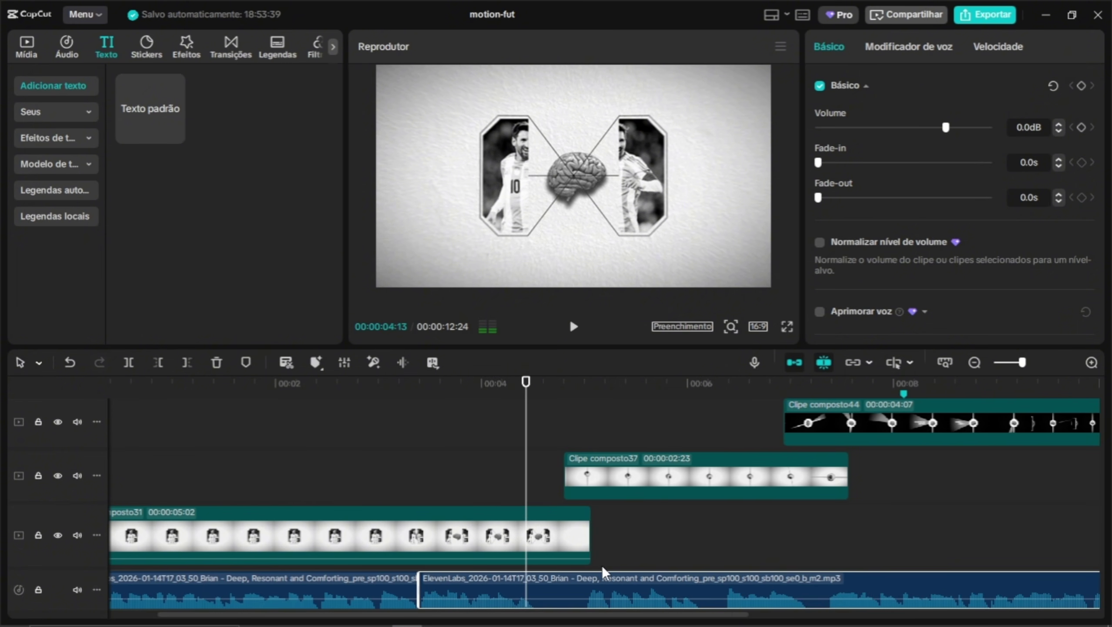
Split the voice-over at 00:00:04:15, and remove the silence at the start of the new segment
drag(526, 394, 533, 396)
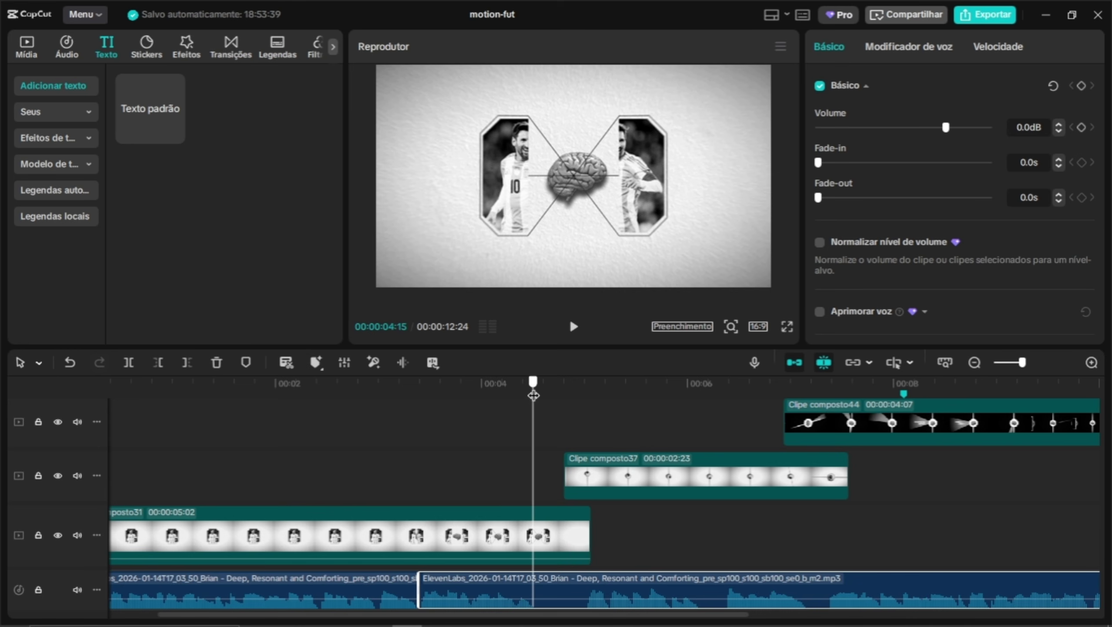
key(ctrl+b)
mouse_move(546, 581)
mouse_down()
mouse_move(591, 581)
mouse_move(542, 594)
mouse_up()
key(space)
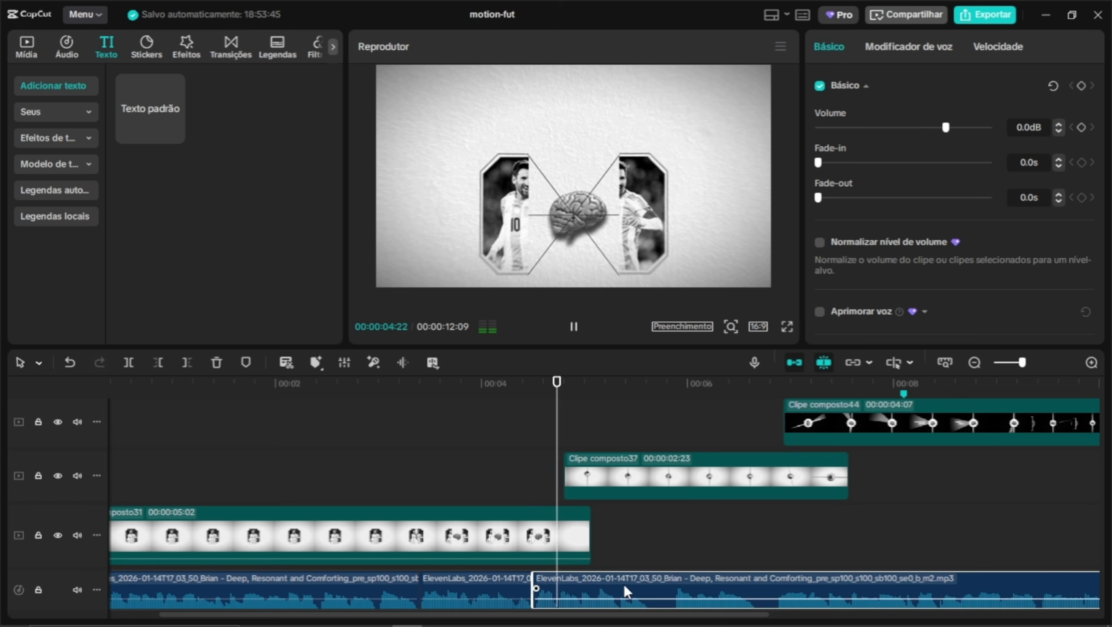
Split the voice-over at 00:00:06:18, cut the short pause after the split, and play back the result
key(space)
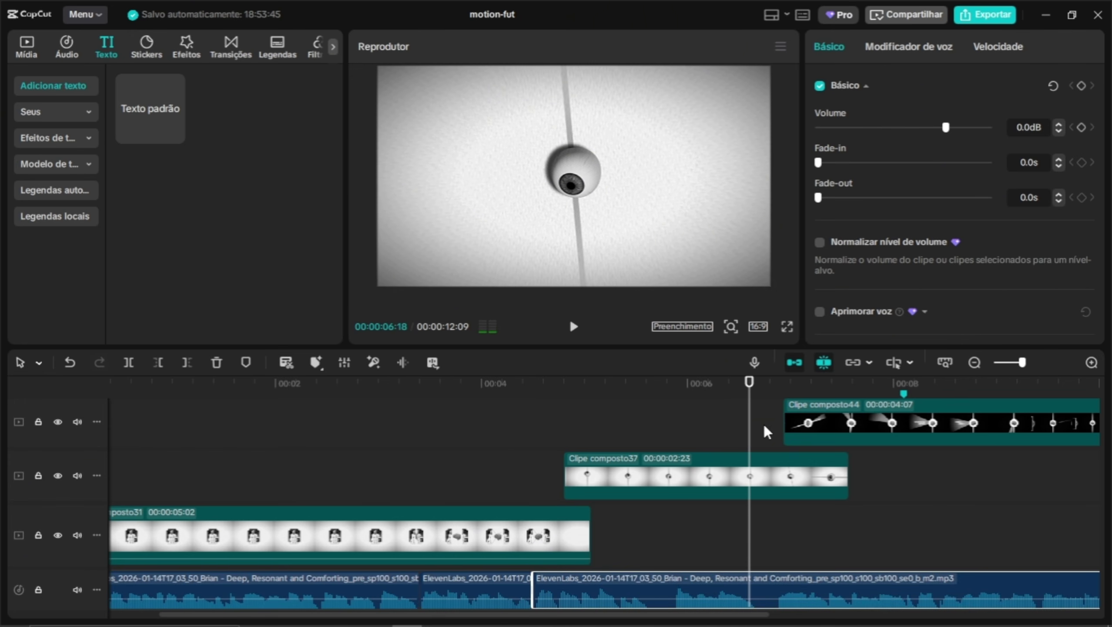
key(ctrl+b)
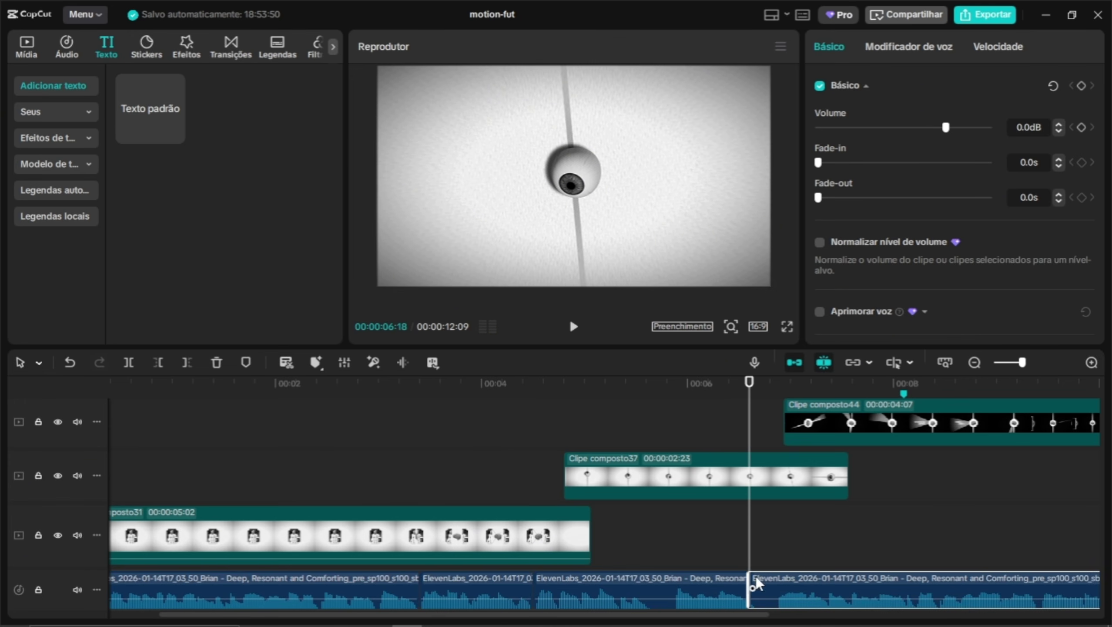
mouse_move(752, 584)
mouse_down()
mouse_move(776, 584)
mouse_move(756, 586)
mouse_up()
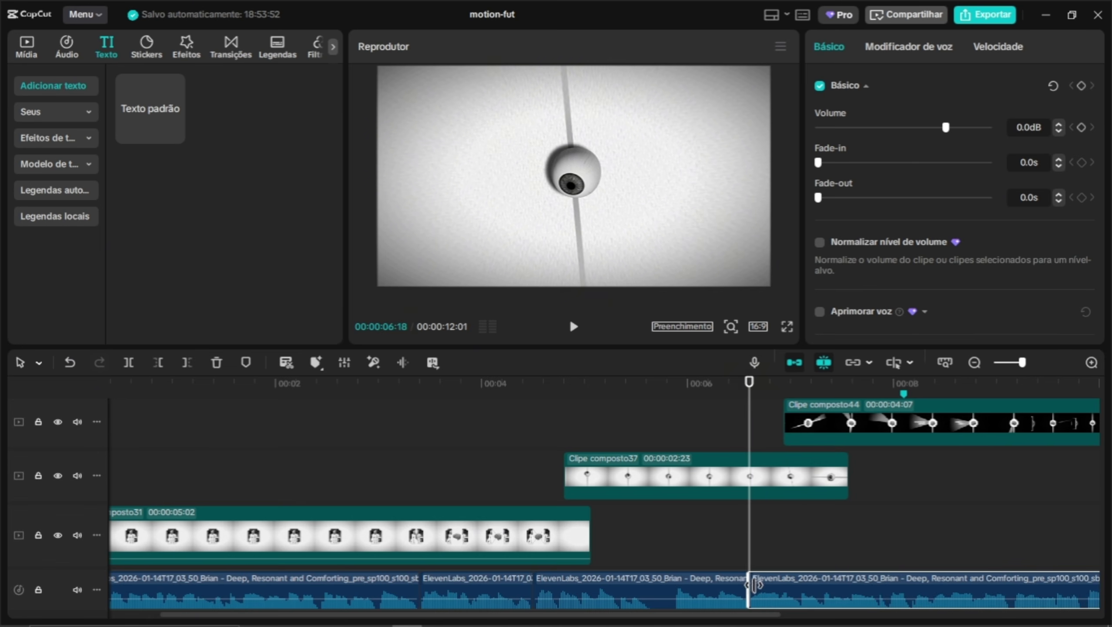
key(space)
key(space)
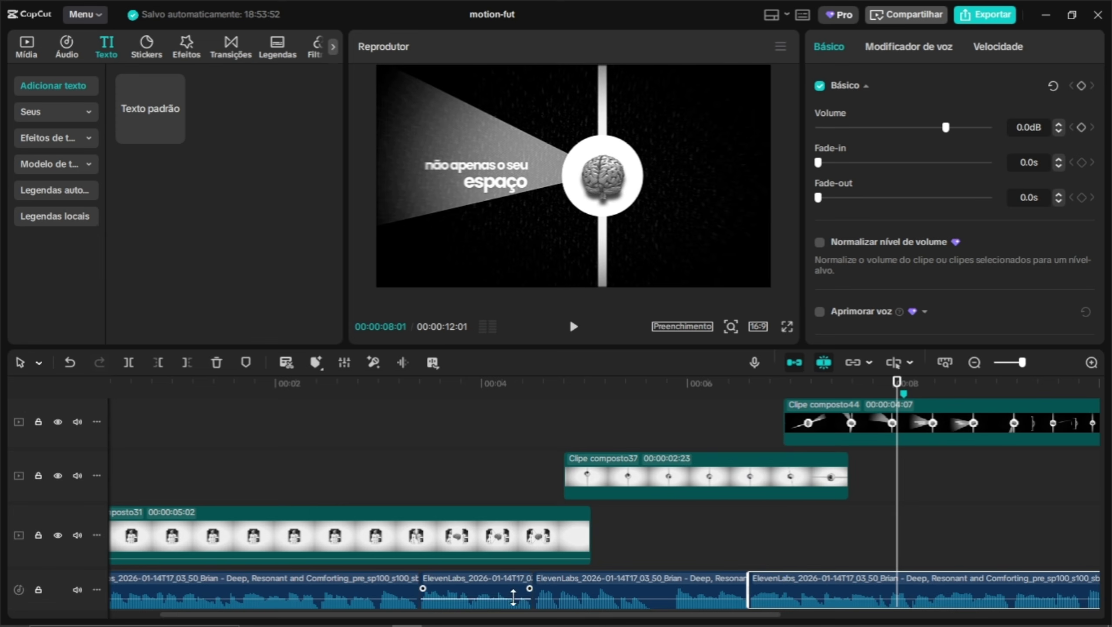
Split the voice-over at 00:00:10:09, trim the pause from the last segment, and join it to the preceding one
drag(445, 616, 527, 617)
key(space)
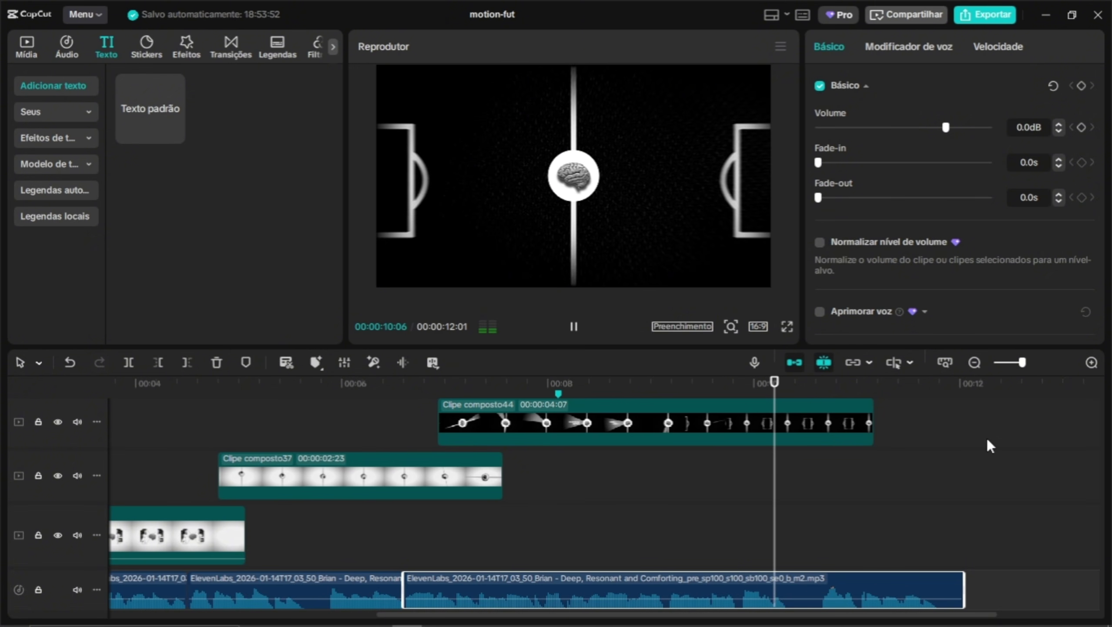
drag(774, 382, 785, 383)
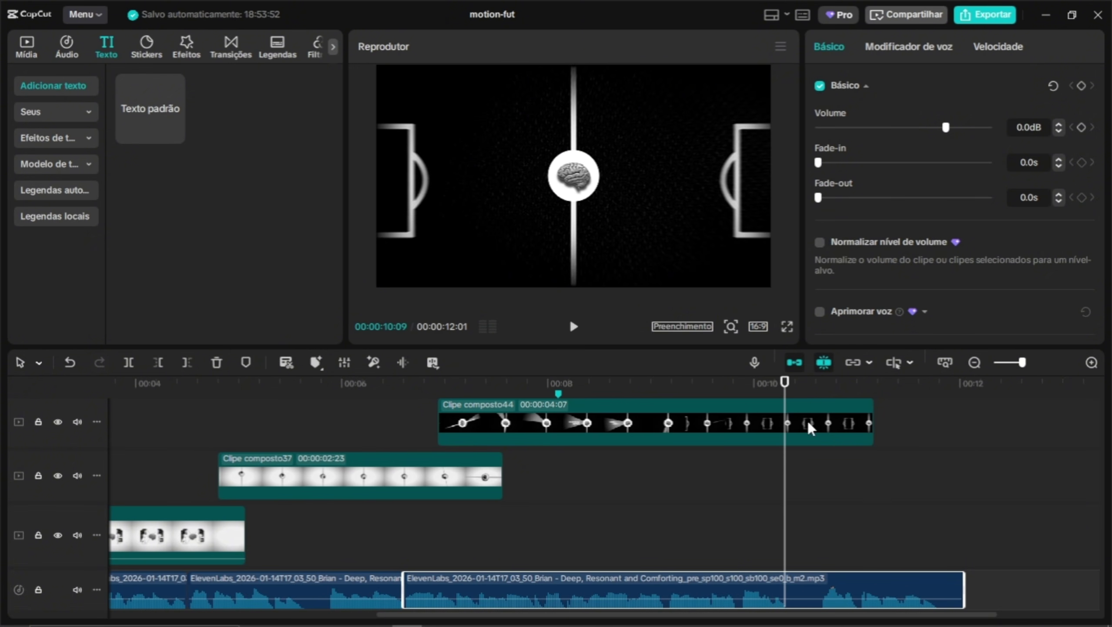
key(ctrl+b)
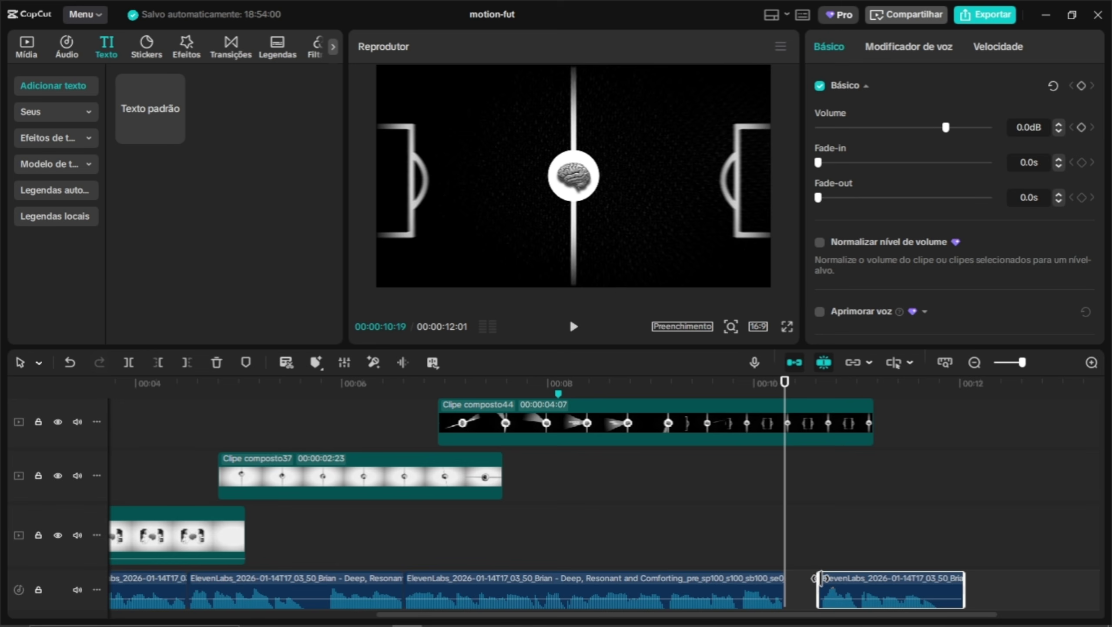
drag(821, 578, 788, 578)
key(space)
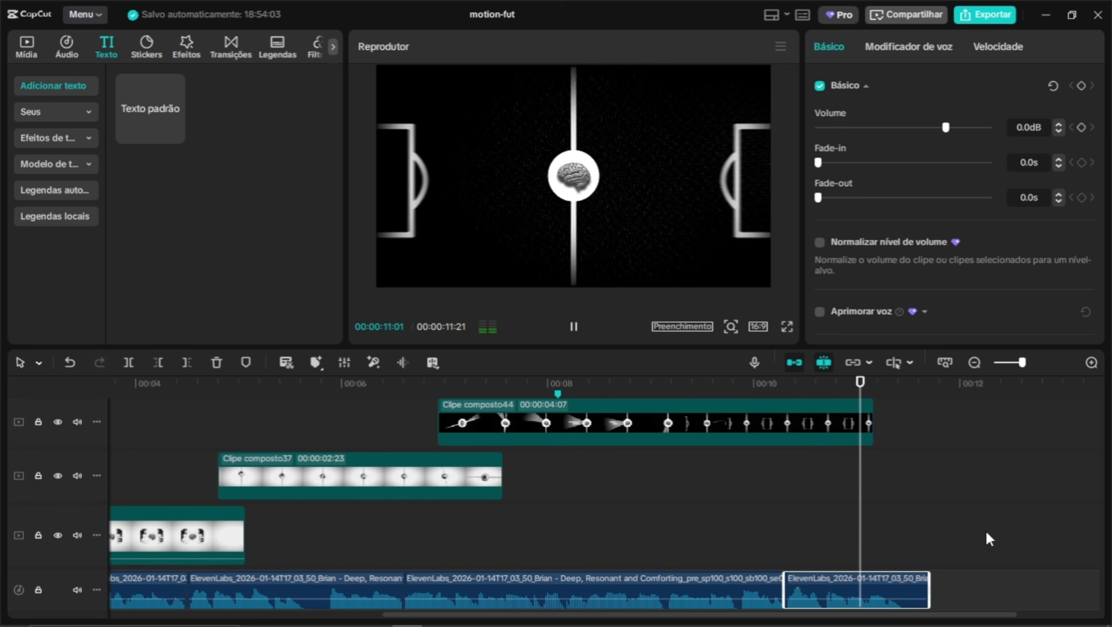
Trim the end of Clipe composto31 to where Clipe composto37 starts, and join the two clips on the main track
drag(853, 386, 231, 405)
scroll(305, 544, up, 5)
drag(311, 525, 261, 537)
Trim the end of Clipe composto37 to leave 00:00:02:04, and place Clipe composto44 directly after it on the main track
drag(231, 412, 872, 435)
drag(1065, 481, 873, 481)
drag(892, 436, 901, 490)
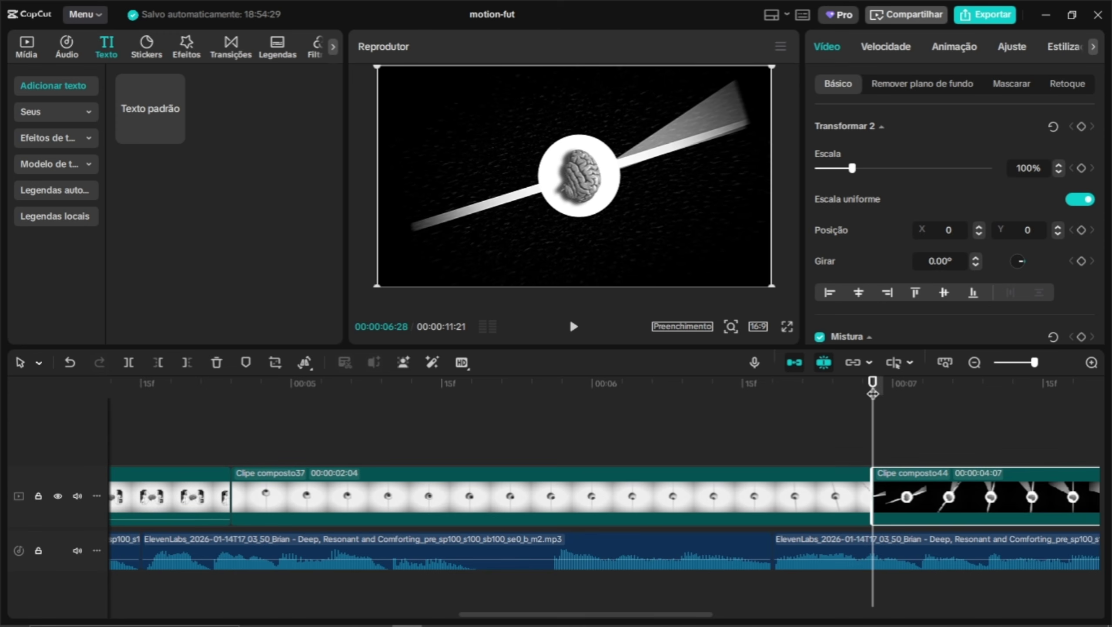
Add the Desfocar blur transition between Clipe composto31 and Clipe composto37 on the main track
drag(873, 392, 942, 406)
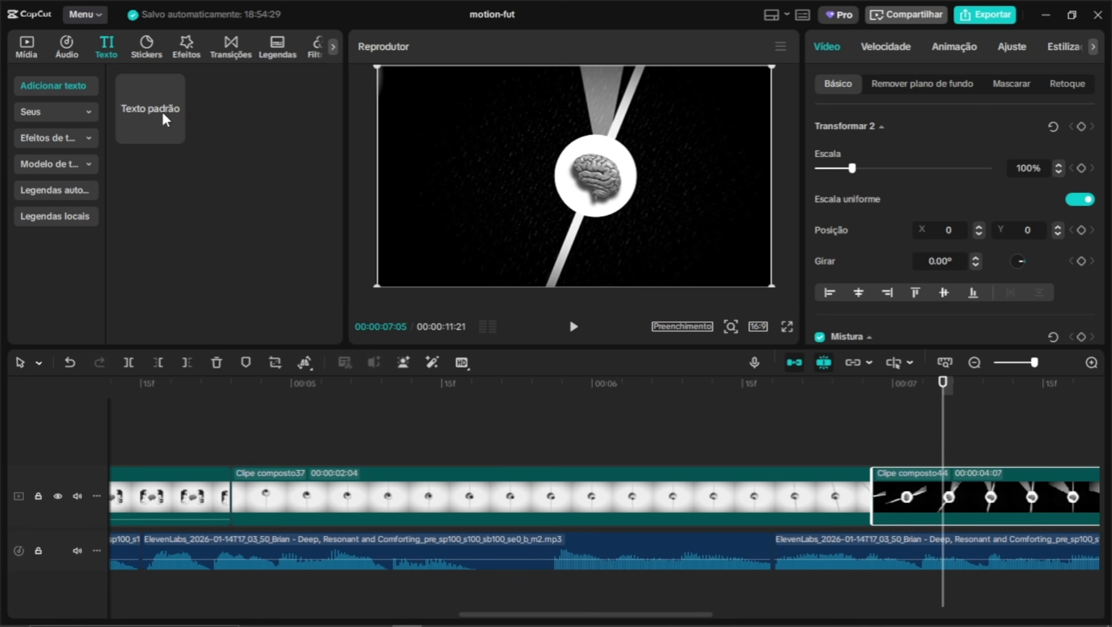
click(187, 48)
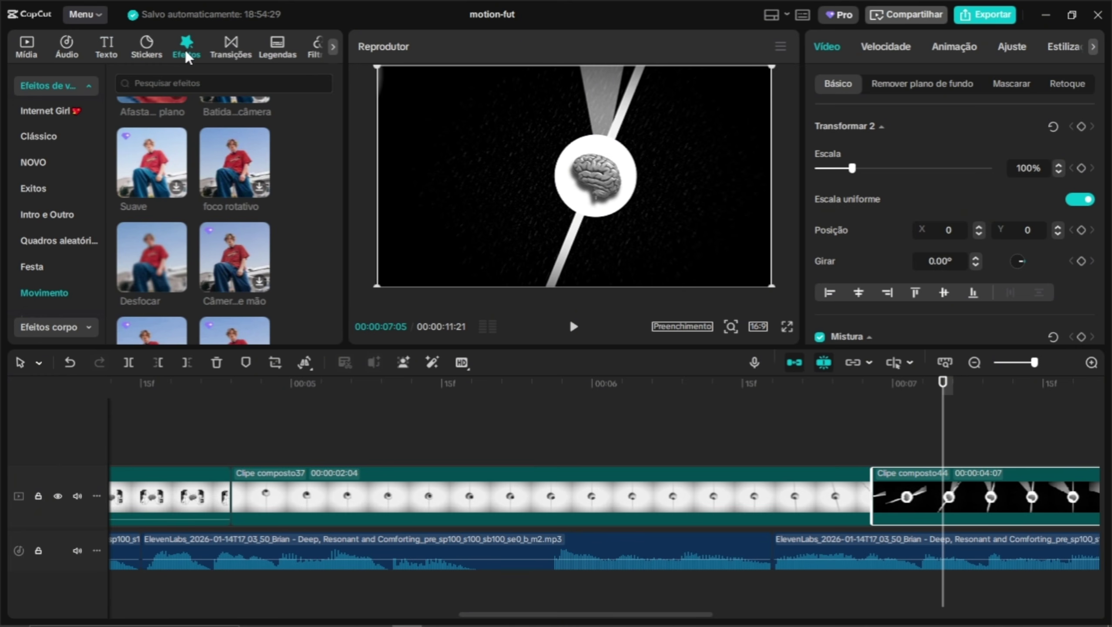
click(233, 48)
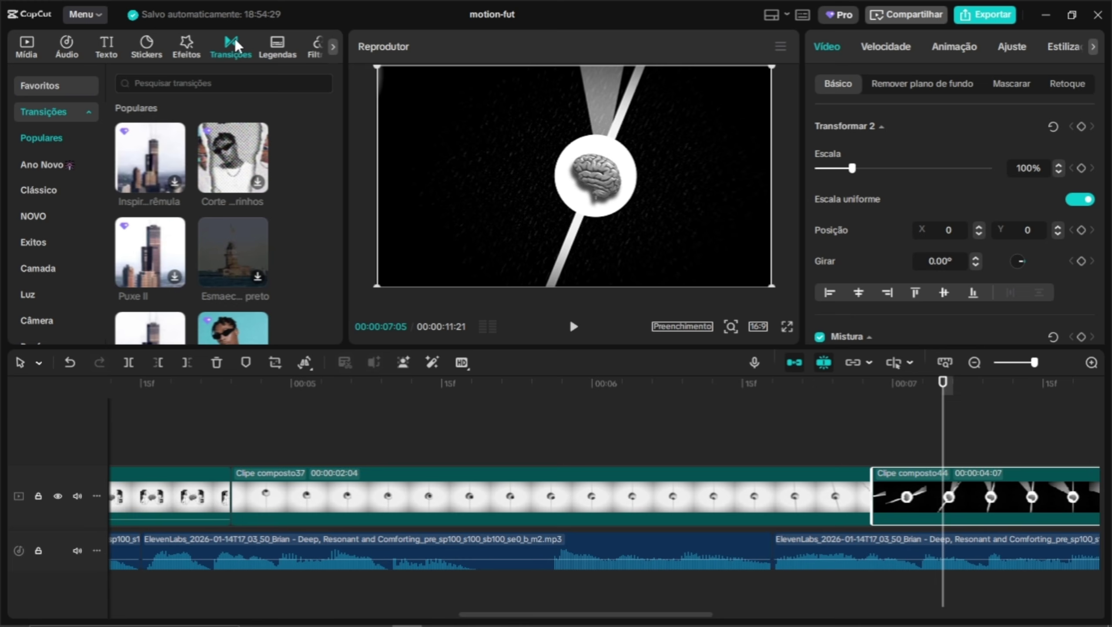
scroll(57, 268, down, 3)
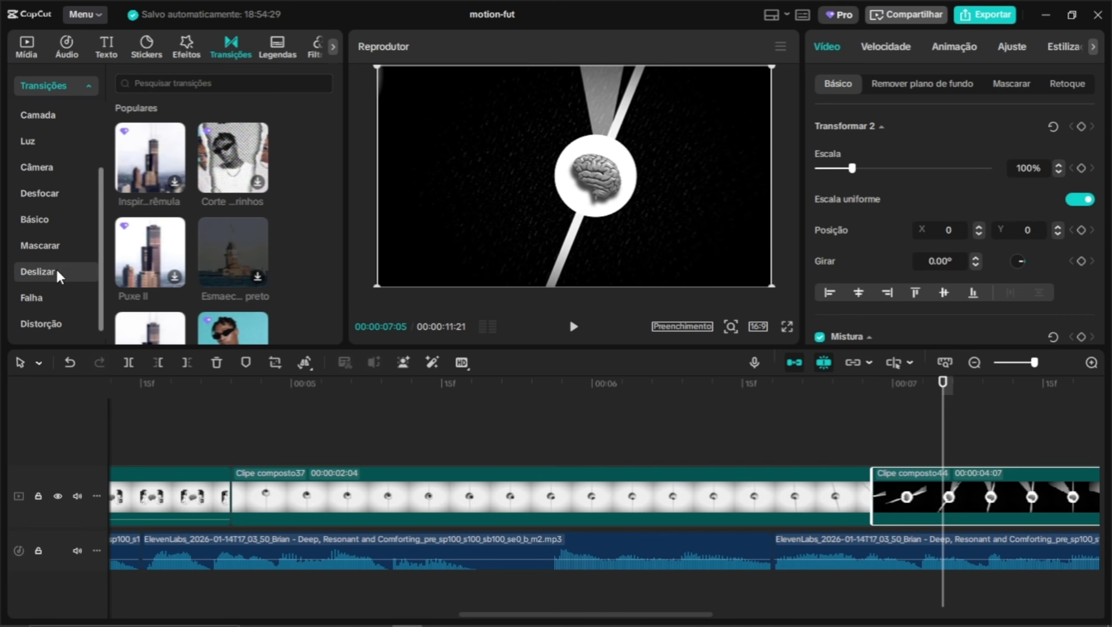
click(41, 195)
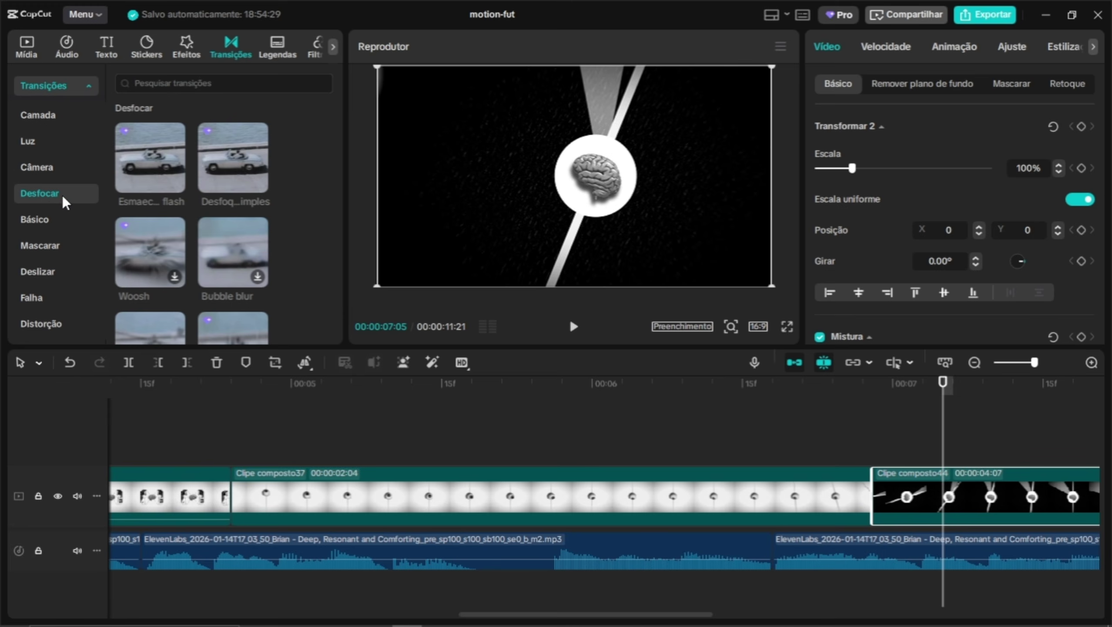
scroll(284, 189, down, 2)
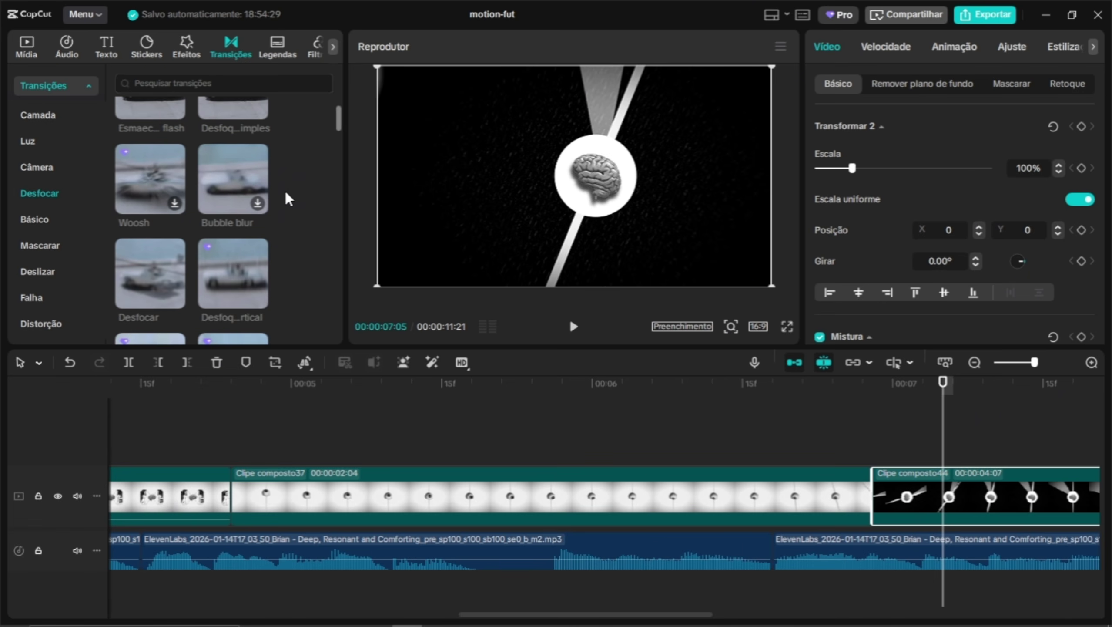
mouse_move(171, 255)
drag(164, 262, 201, 487)
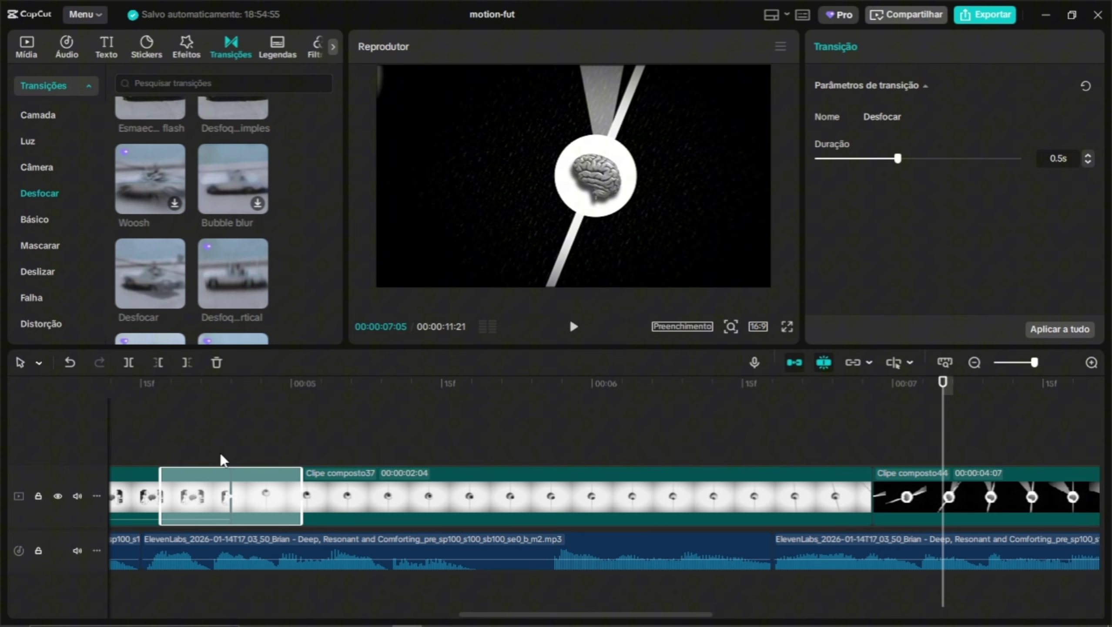
Play back the blur transition between Clipe composto31 and Clipe composto37, and shorten its duration to 0.3 s
click(205, 391)
drag(1035, 362, 1022, 363)
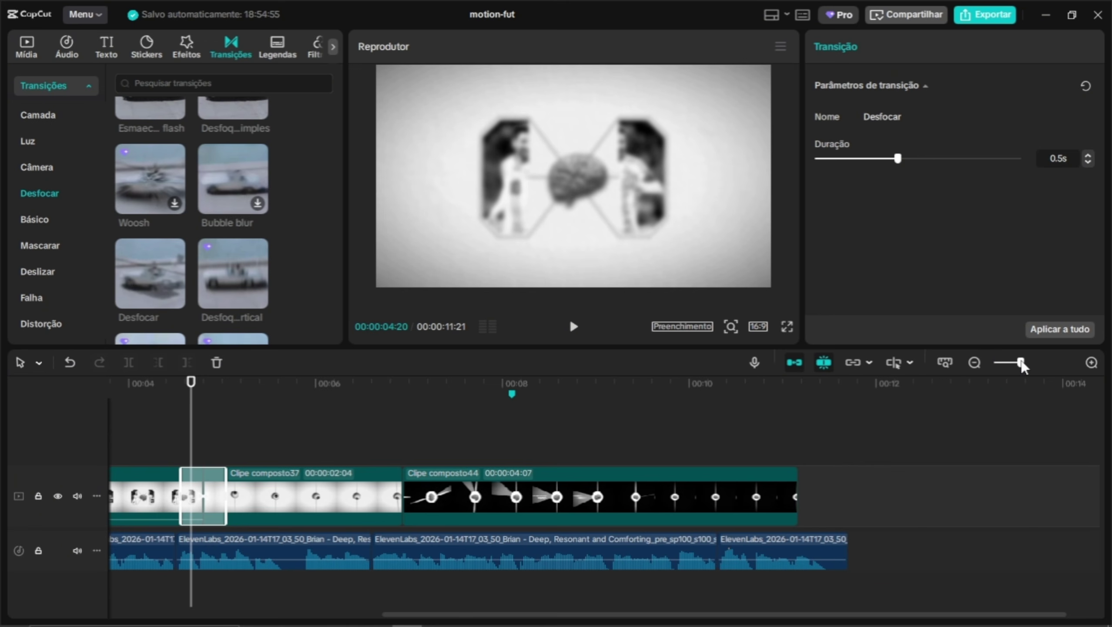
key(Home)
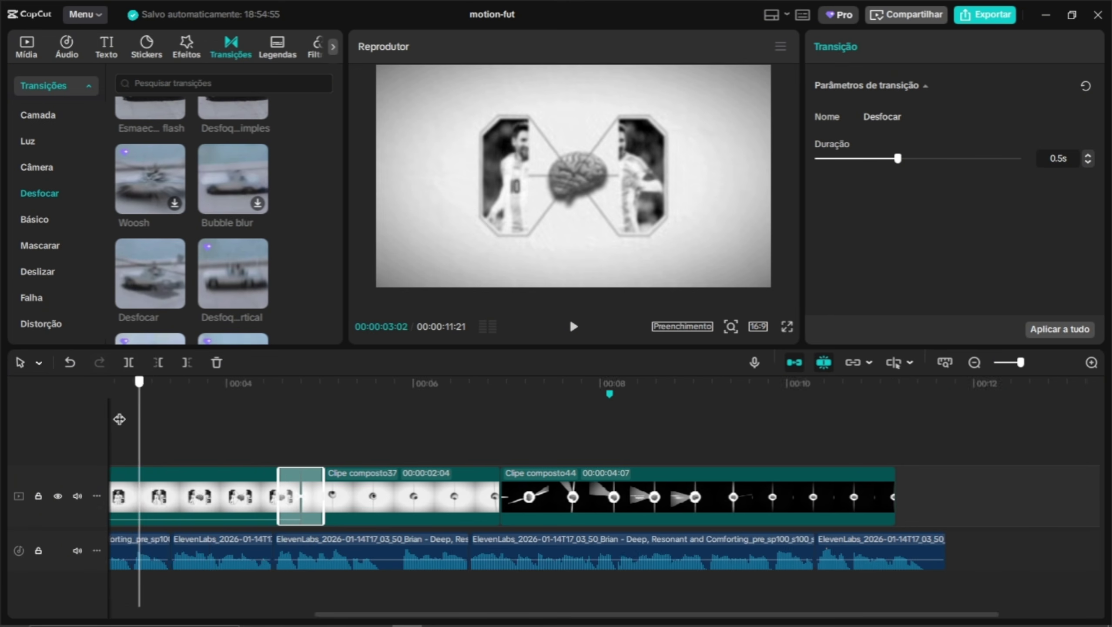
click(539, 395)
key(space)
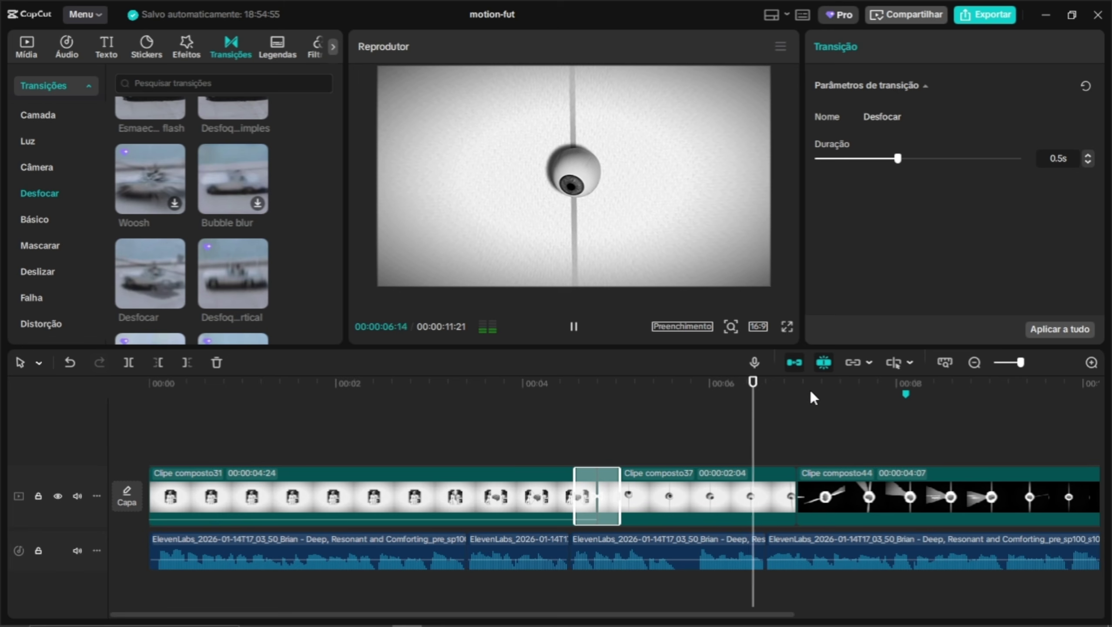
drag(772, 388, 549, 424)
key(space)
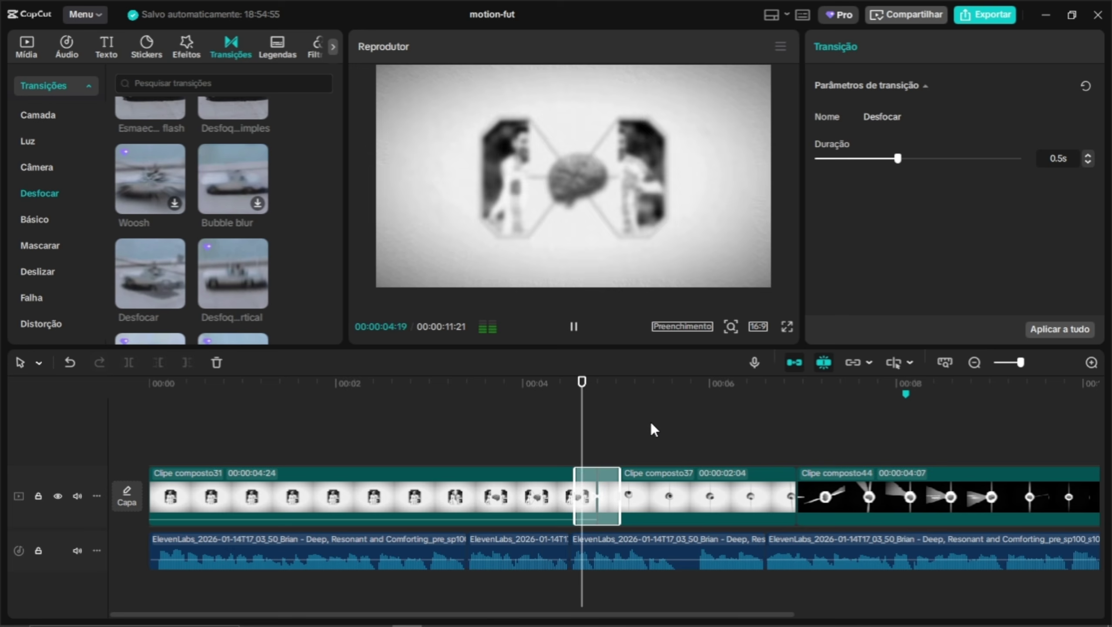
key(space)
drag(669, 408, 604, 405)
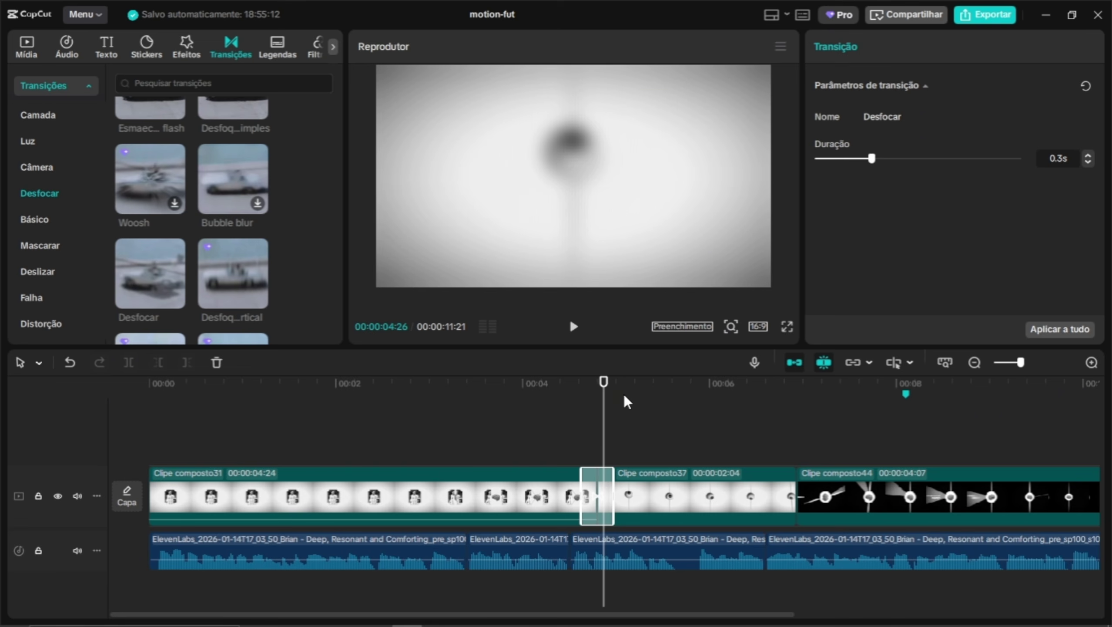
key(space)
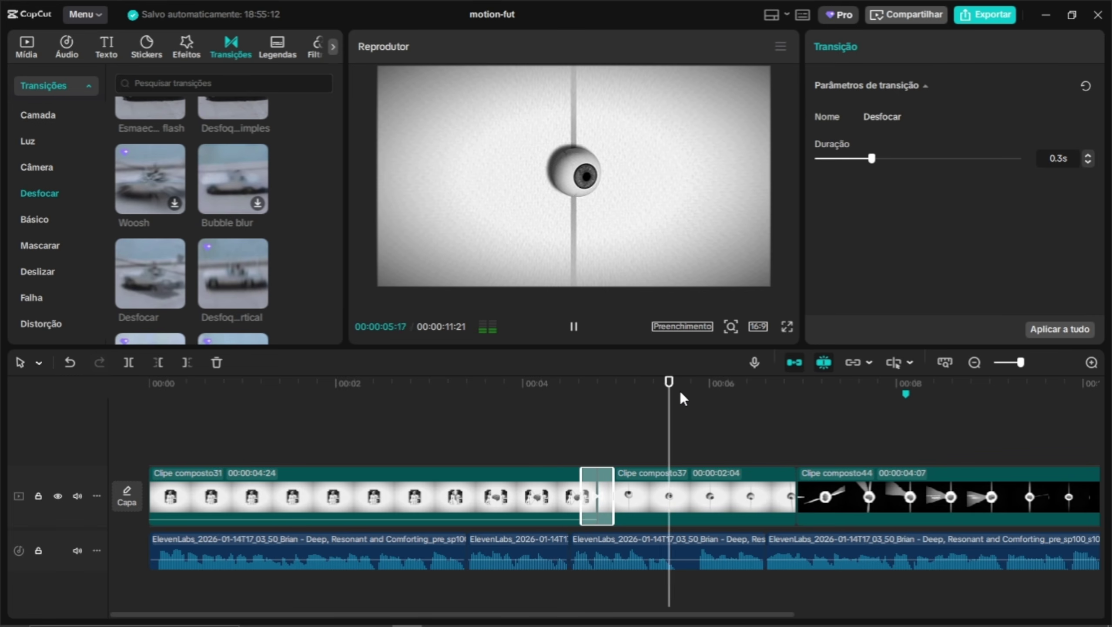
Add a 0.2 s Desfocar transition between Clipe composto37 and Clipe composto44, and play back the result
drag(683, 400, 766, 404)
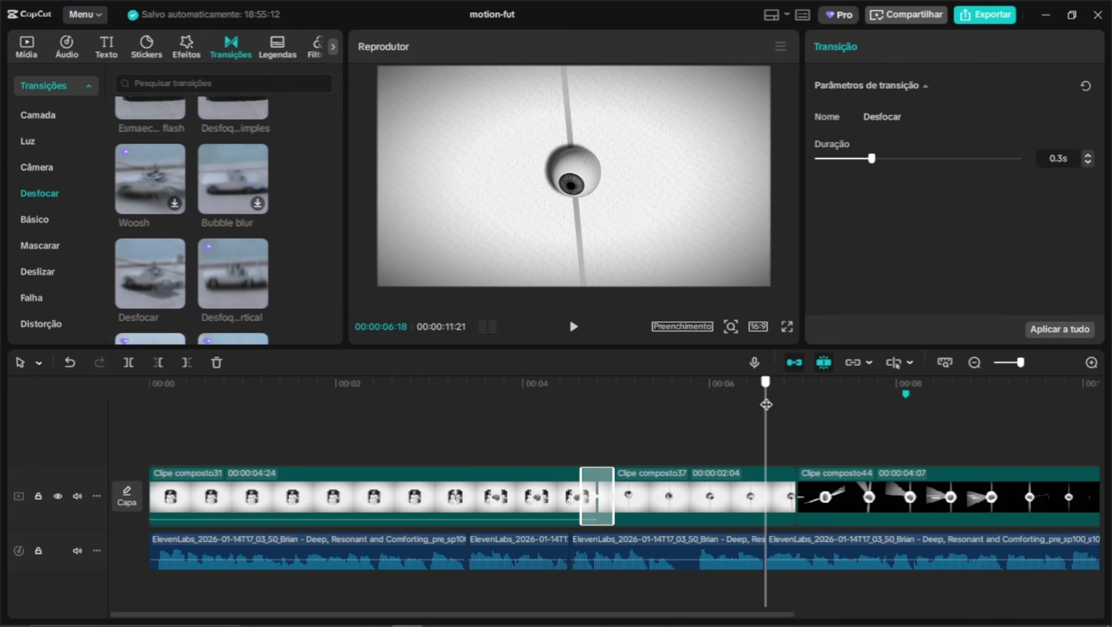
drag(152, 272, 807, 473)
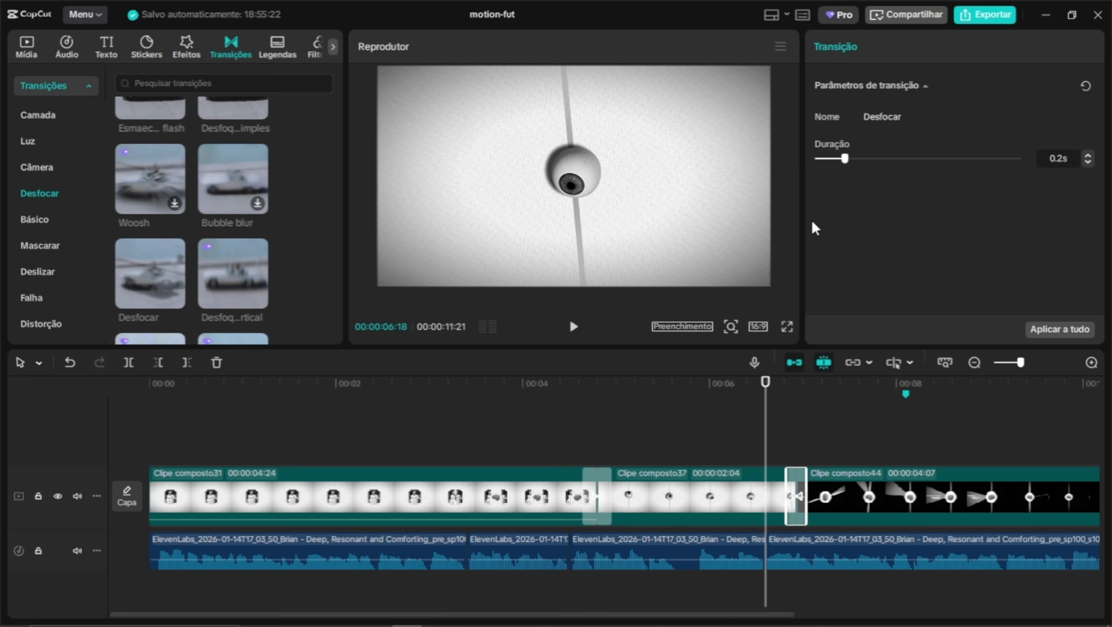
drag(765, 396, 509, 435)
key(space)
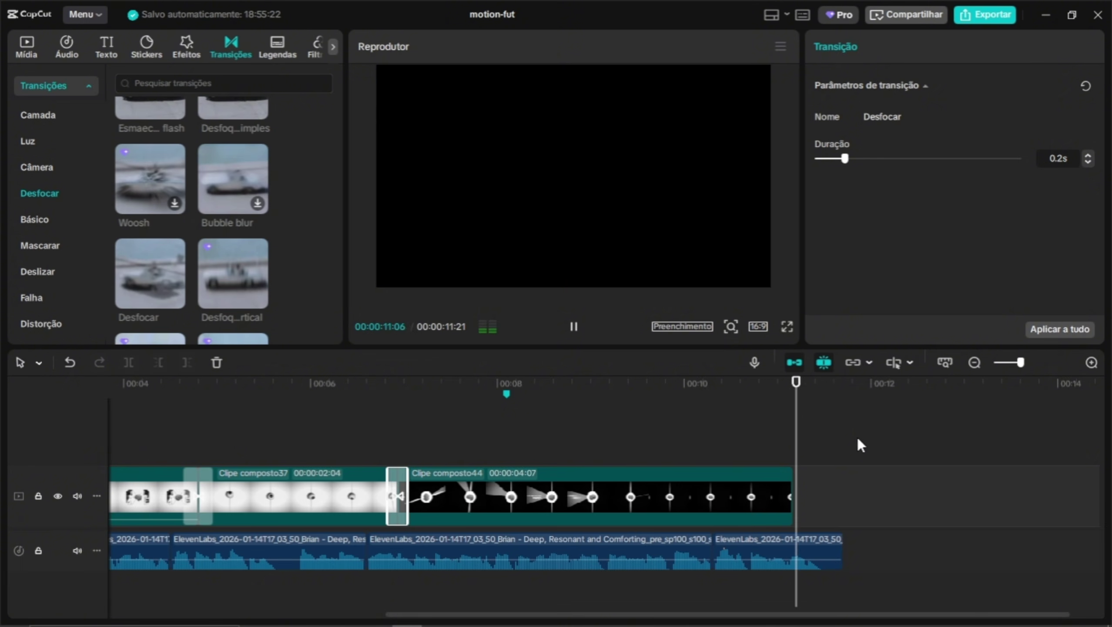
Play the whole video from the beginning to check the transitions and the timing against the voice-over
drag(843, 382, 1, 470)
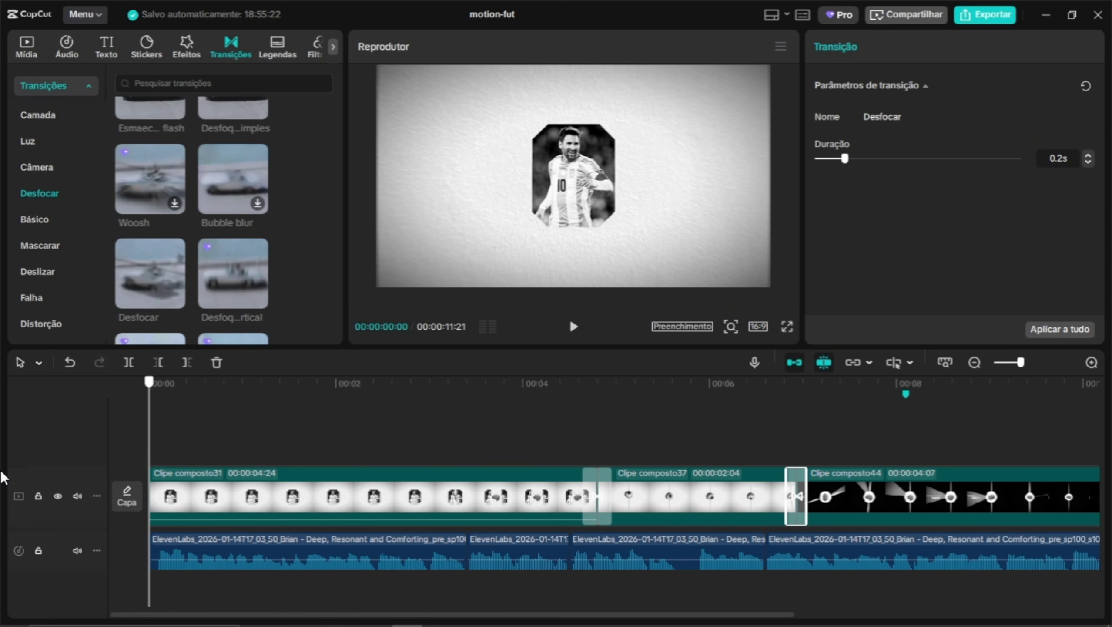
key(space)
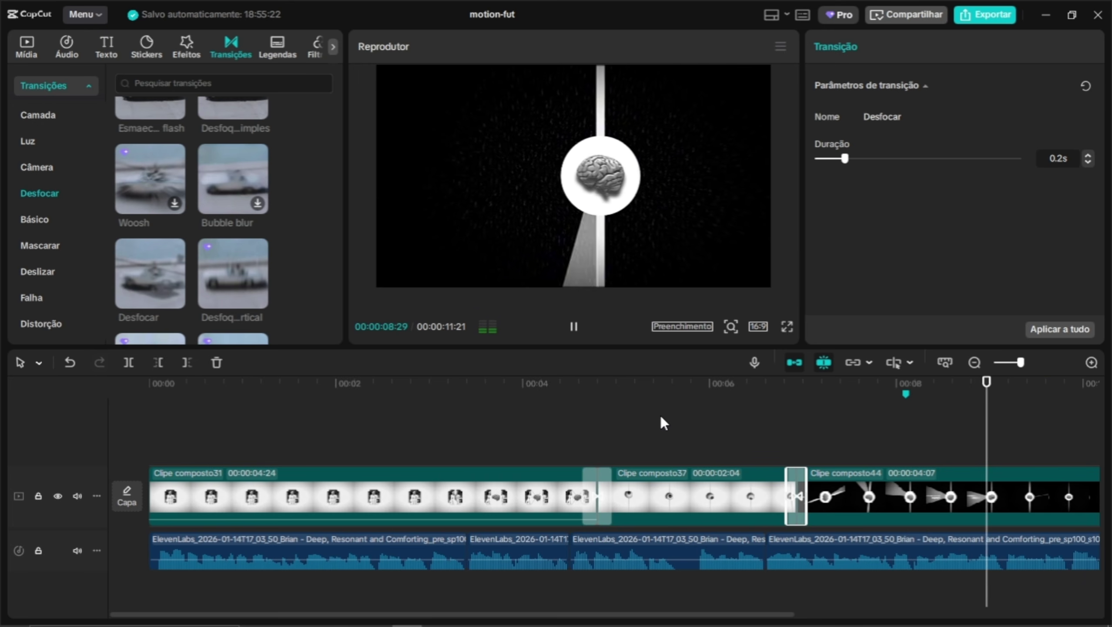
key(space)
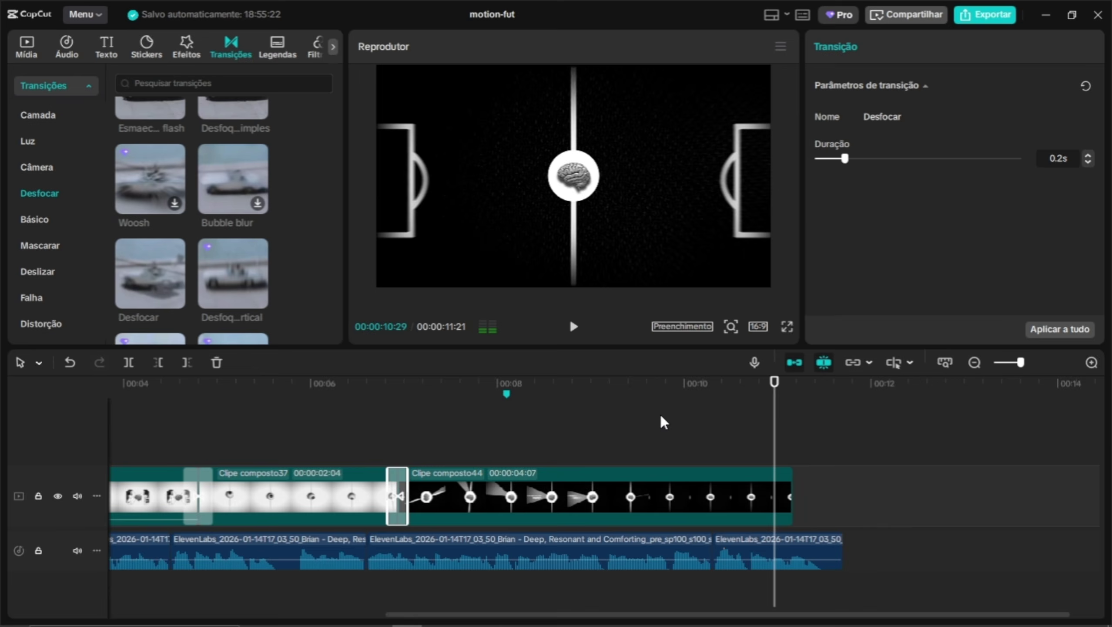
Slow Clipe composto44 down to 0.80x speed and check its movement in playback
drag(785, 400, 606, 401)
click(752, 507)
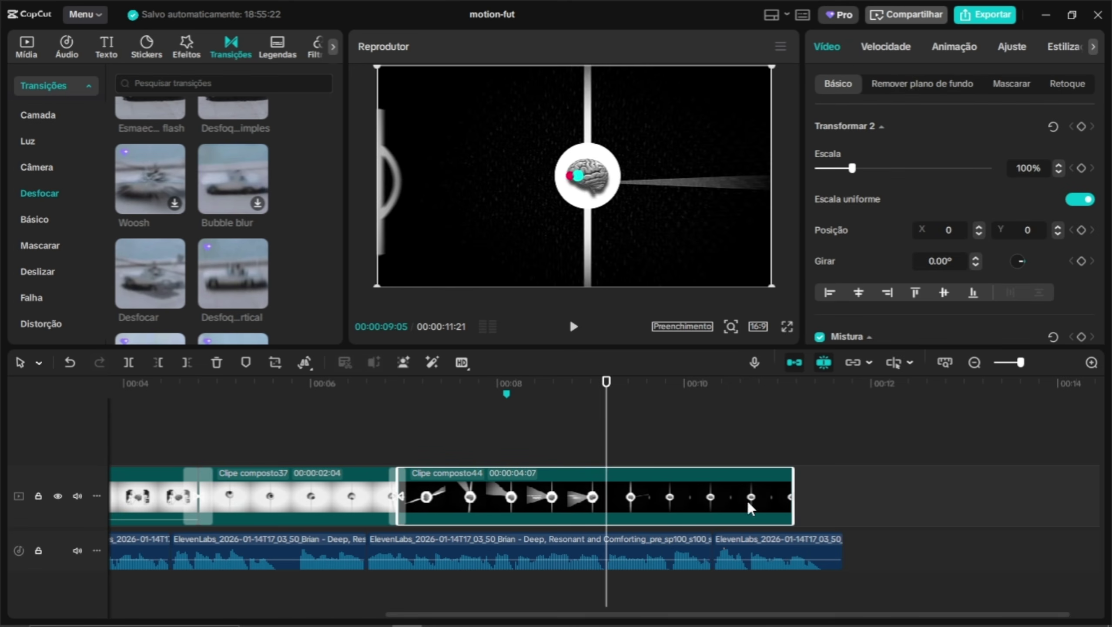
click(878, 48)
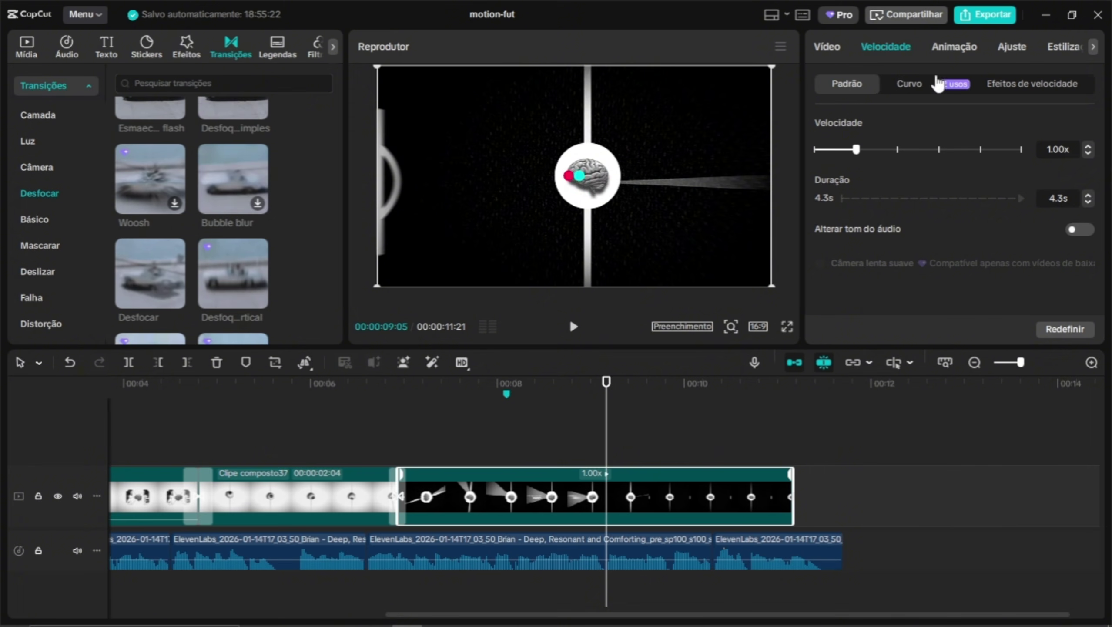
click(1091, 154)
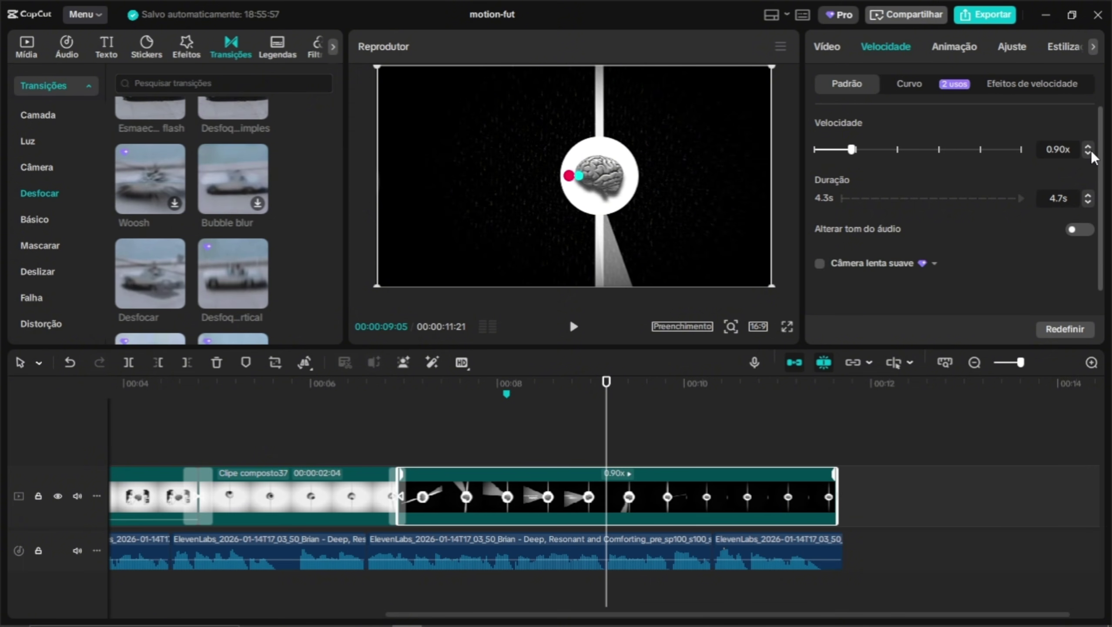
click(1092, 152)
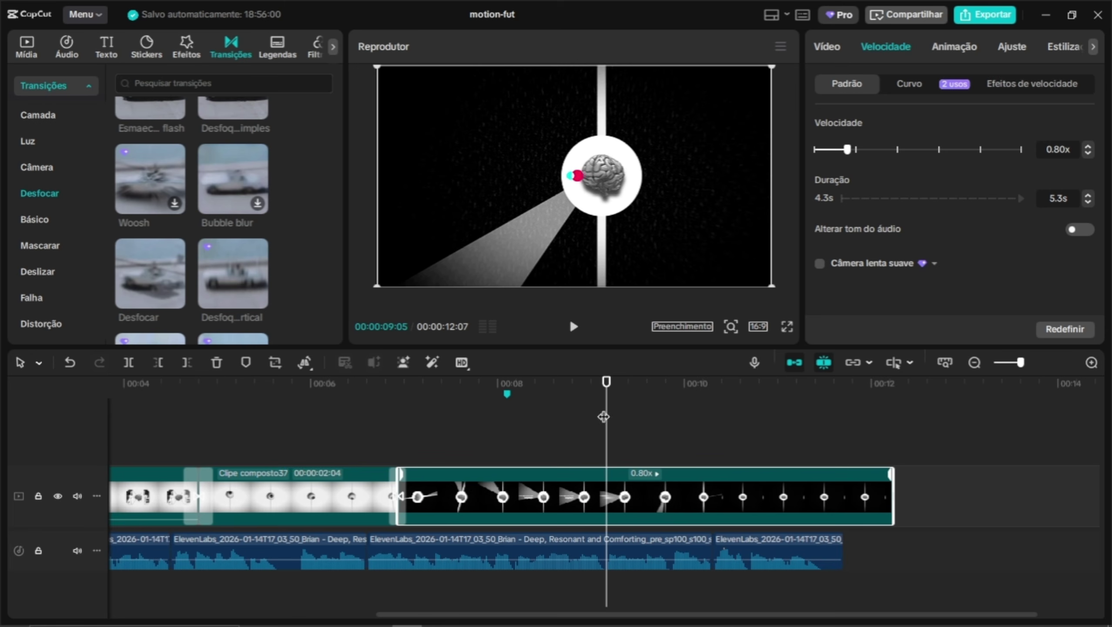
drag(603, 416, 324, 416)
key(space)
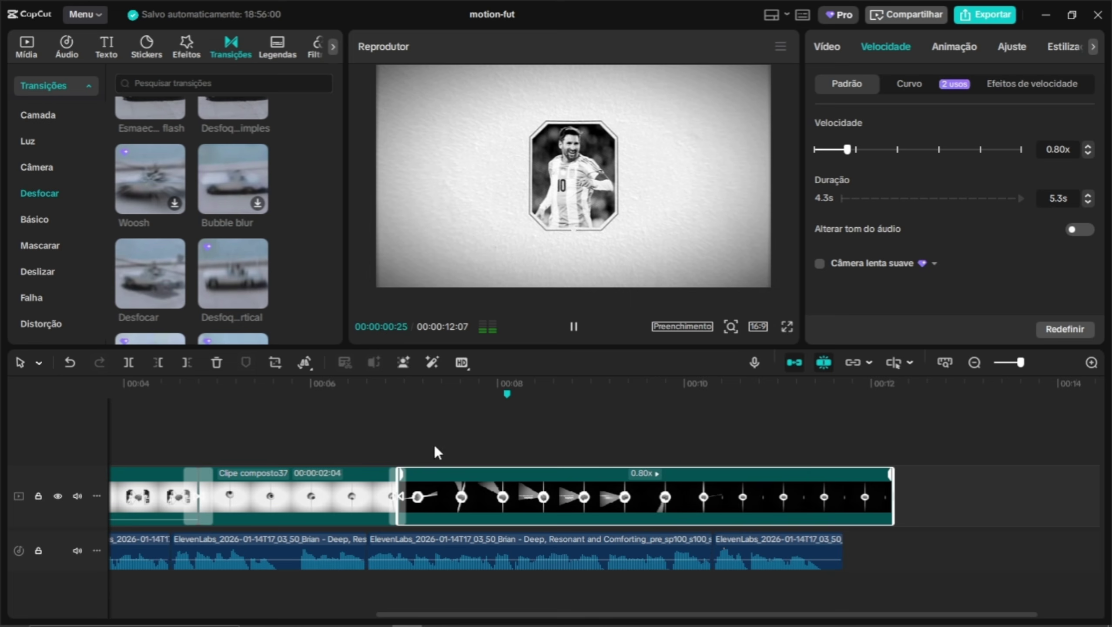
click(491, 386)
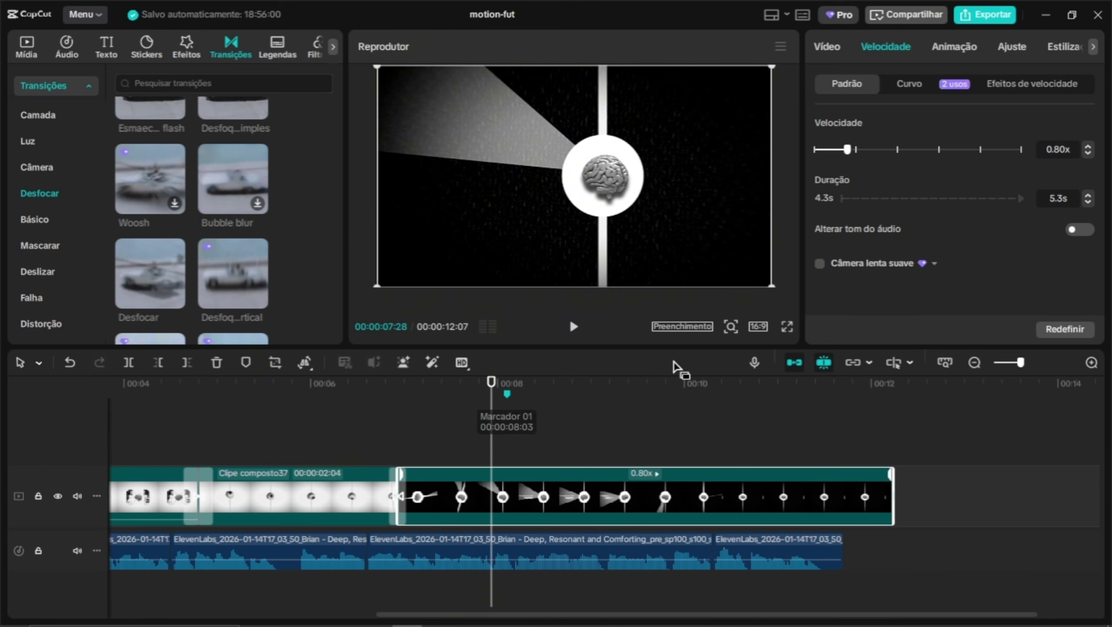
Set the speed of Clipe composto44 to 0.70x and play it back from the end of Clipe composto37
click(1089, 153)
drag(492, 380, 348, 395)
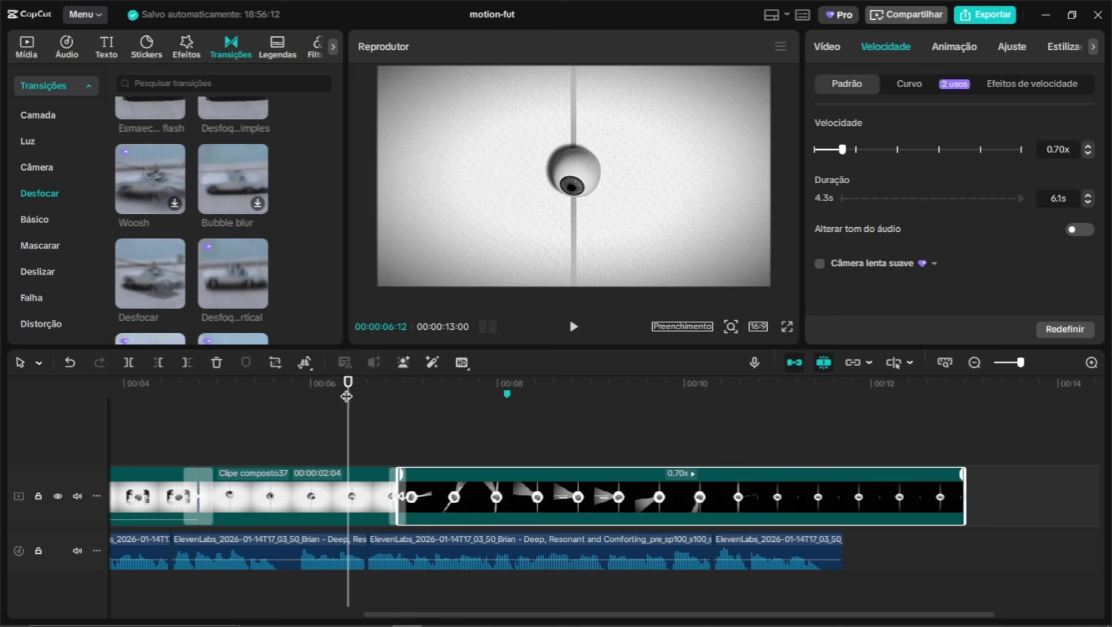
key(space)
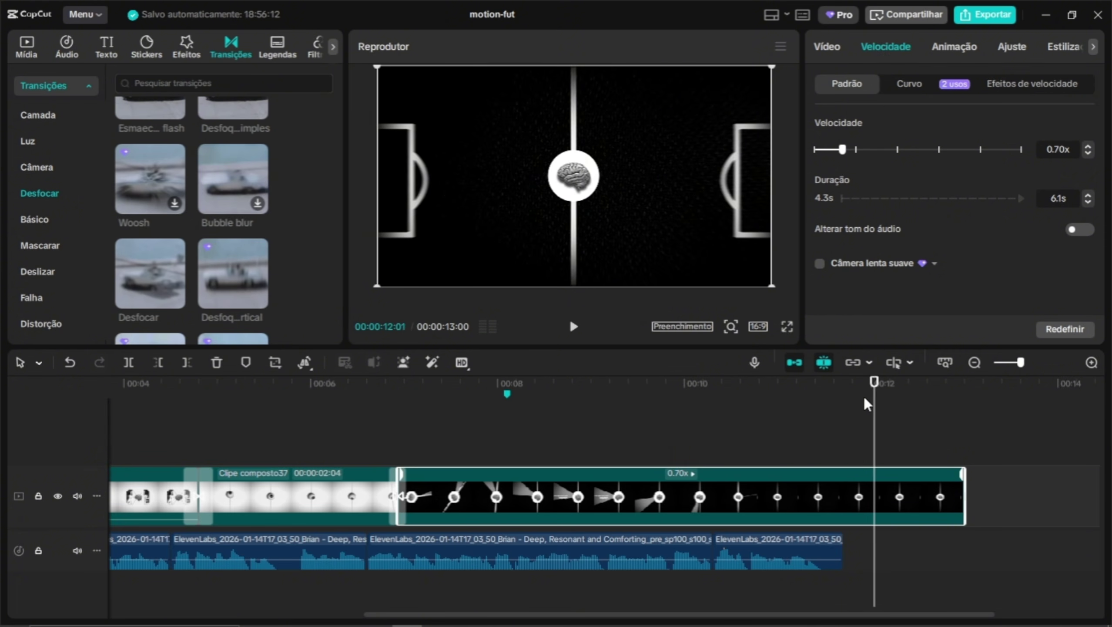
Split Clipe composto44 at 00:00:11:21, where the voice-over ends, delete the remainder, and return to the start of the video
drag(864, 399, 843, 403)
key(ctrl+b)
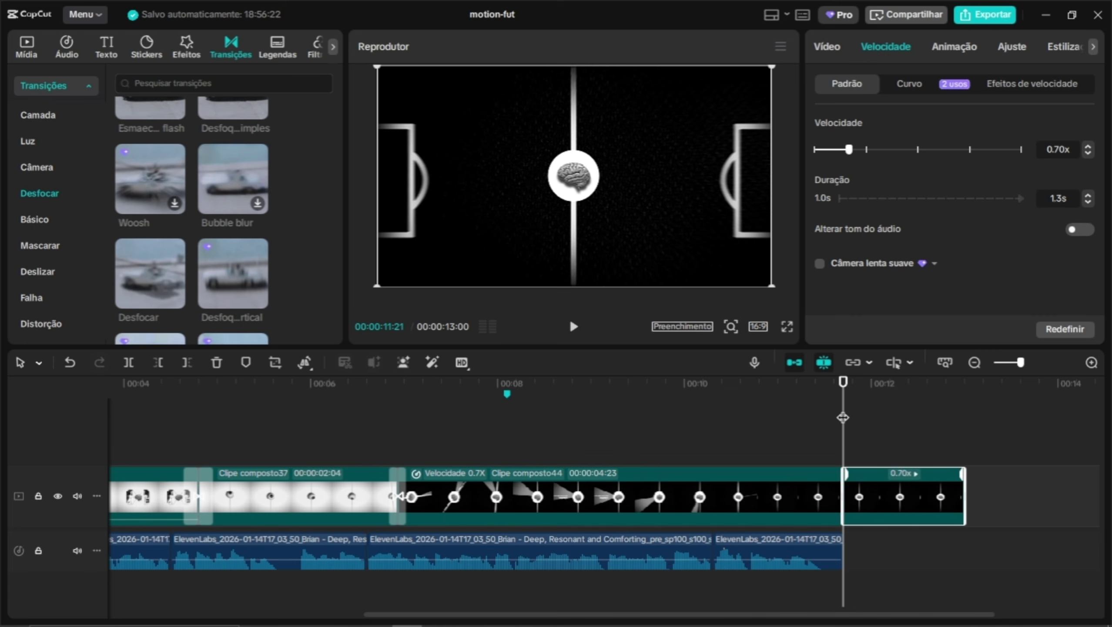
key(Delete)
key(Home)
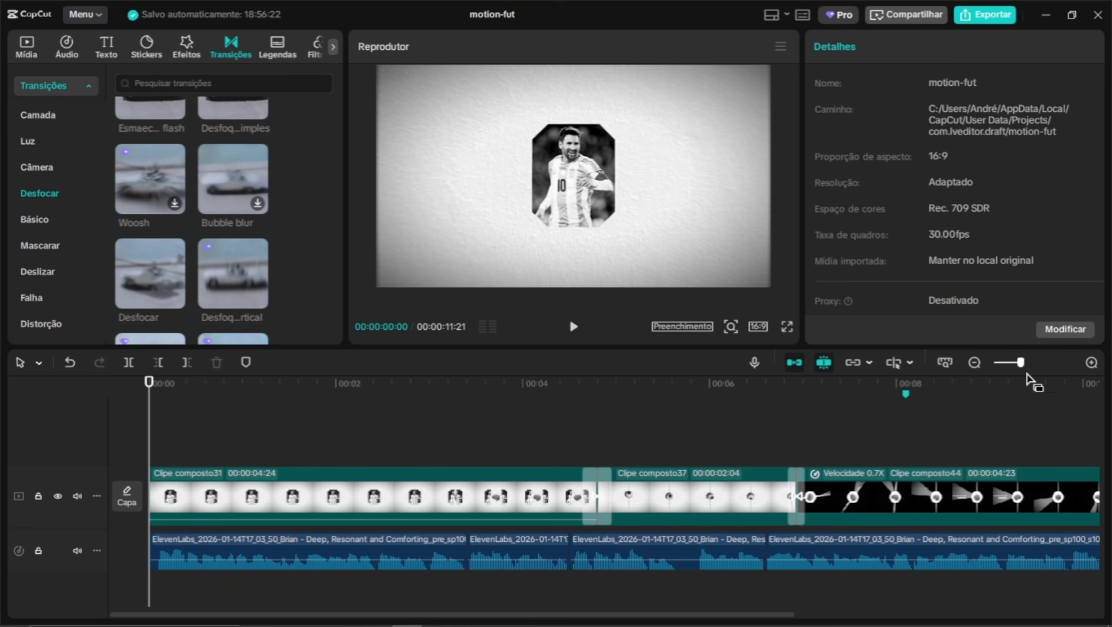
drag(1020, 363, 1016, 363)
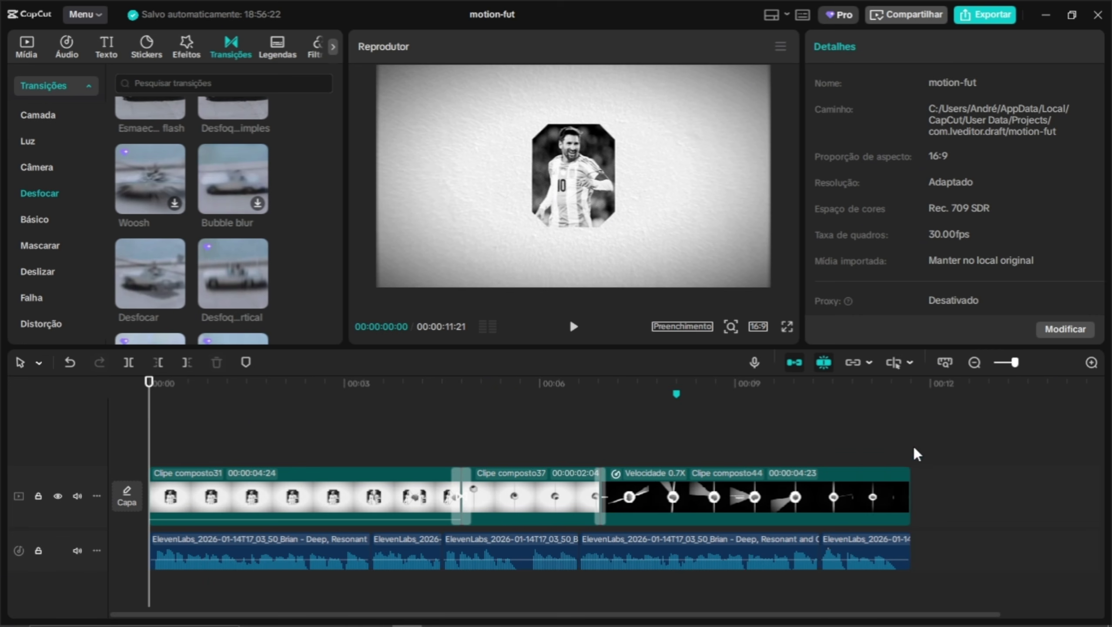